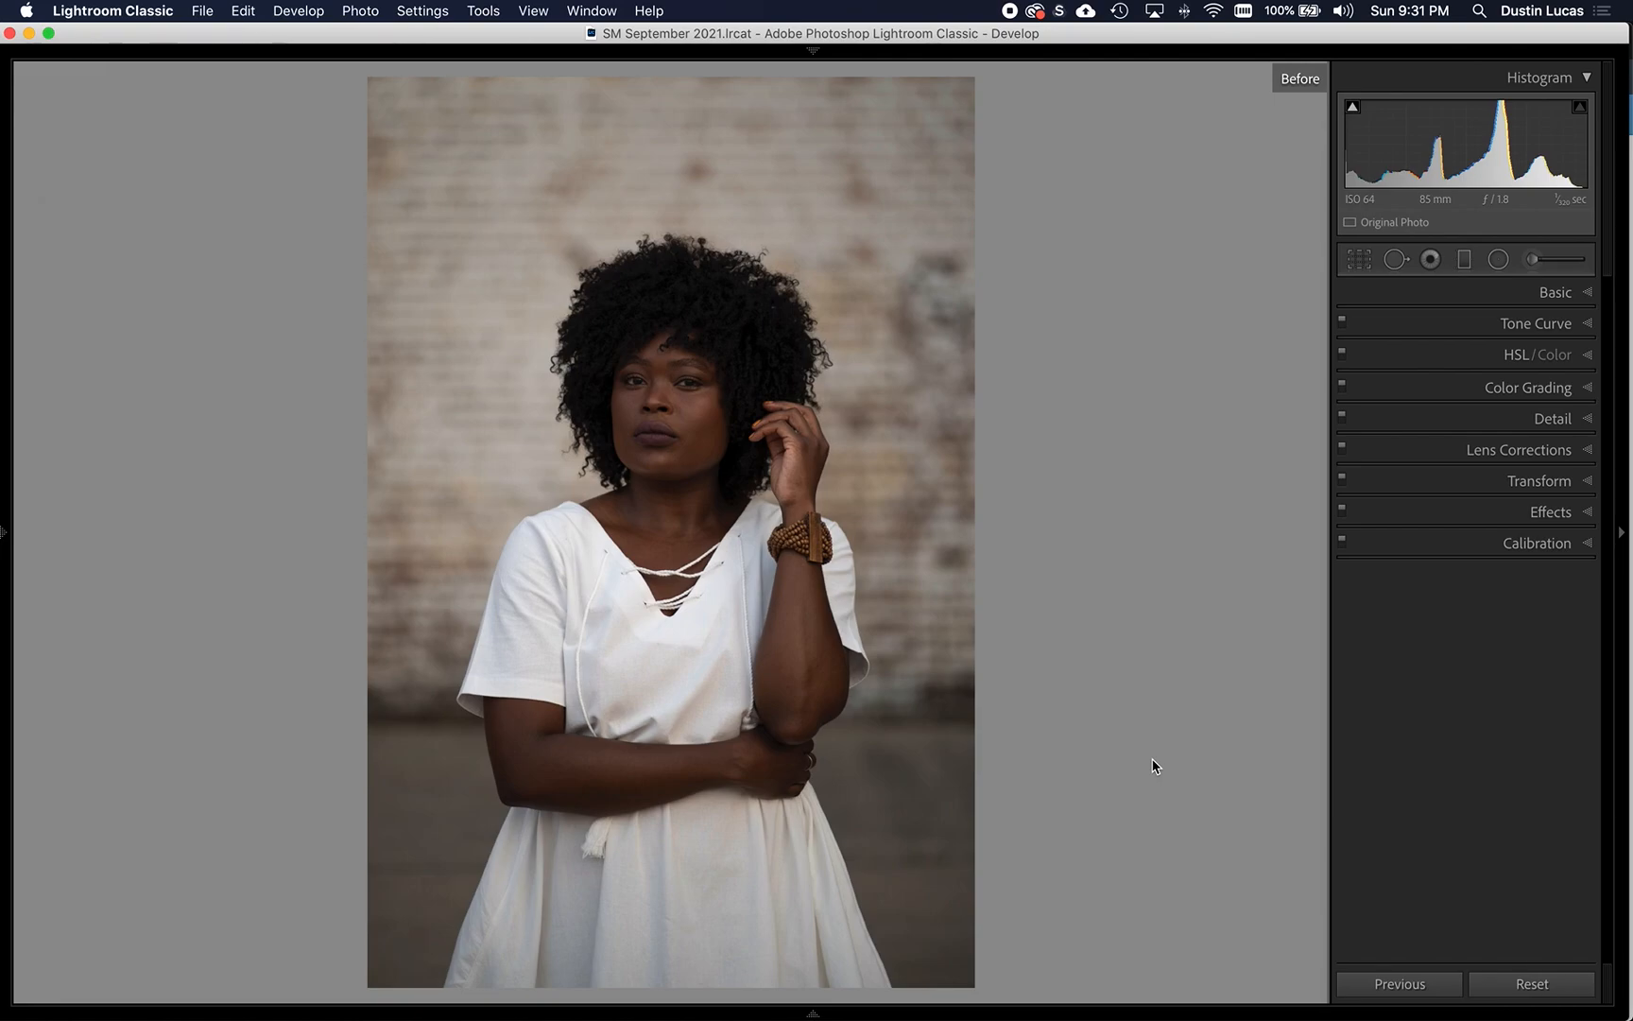
- Compare the edited monochrome portrait with its original version and show the basic adjustment values
key(backslash)
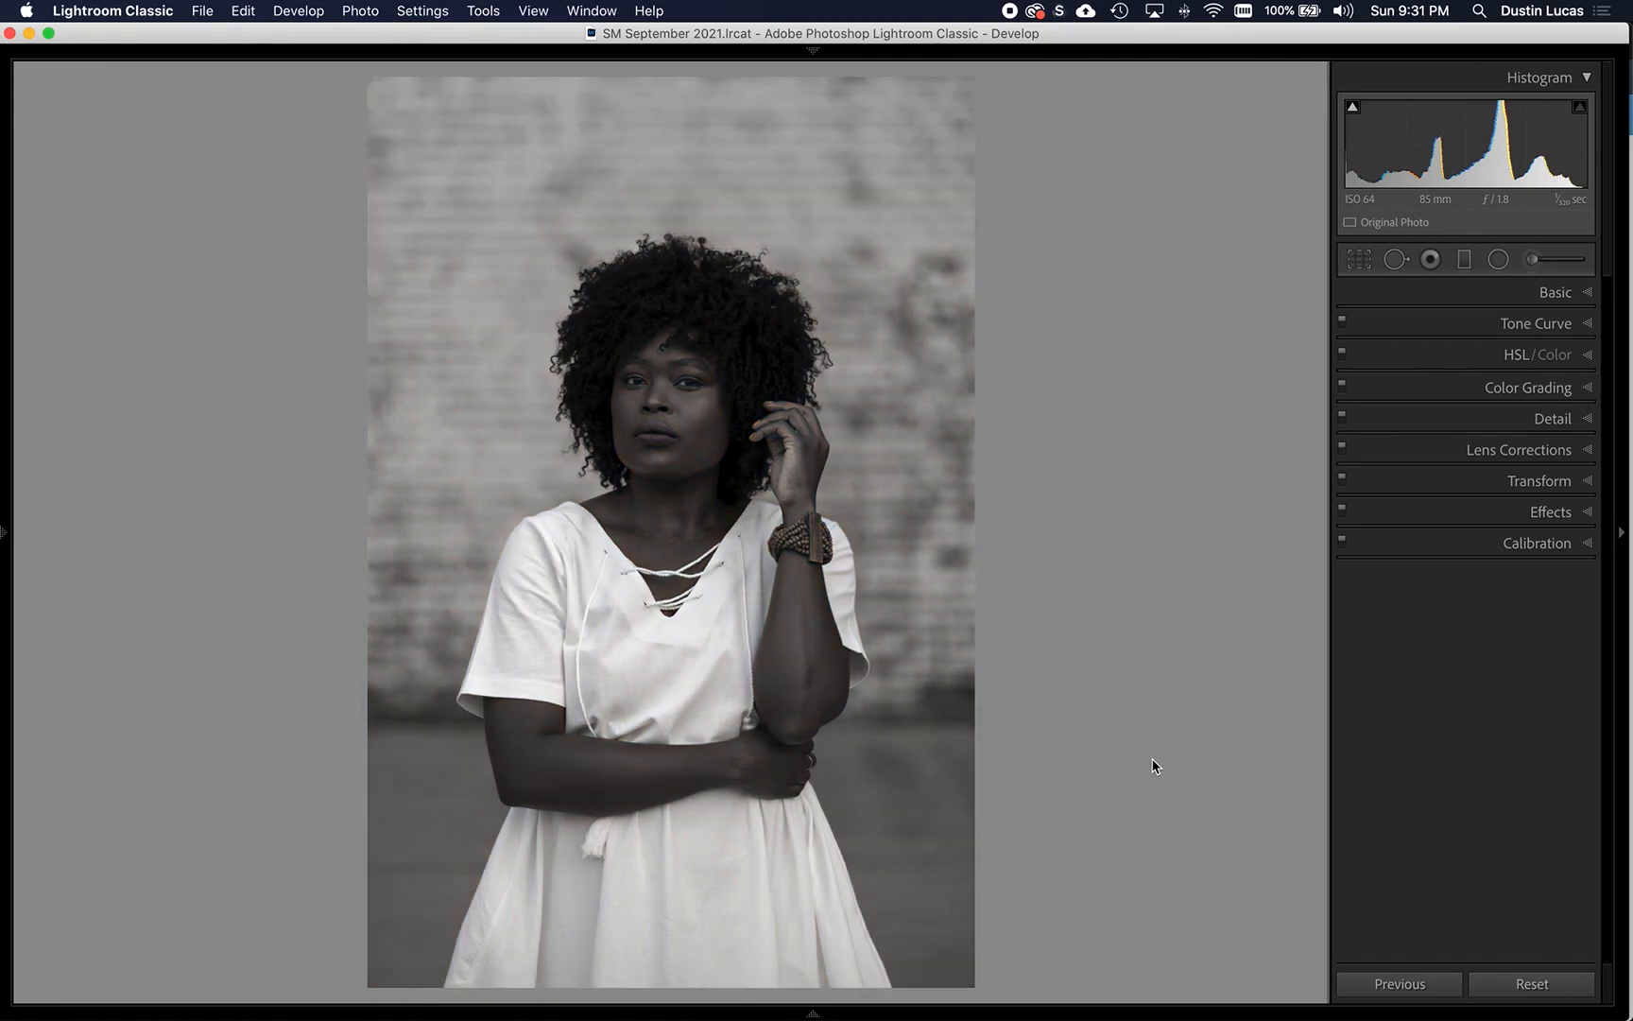
click(1588, 294)
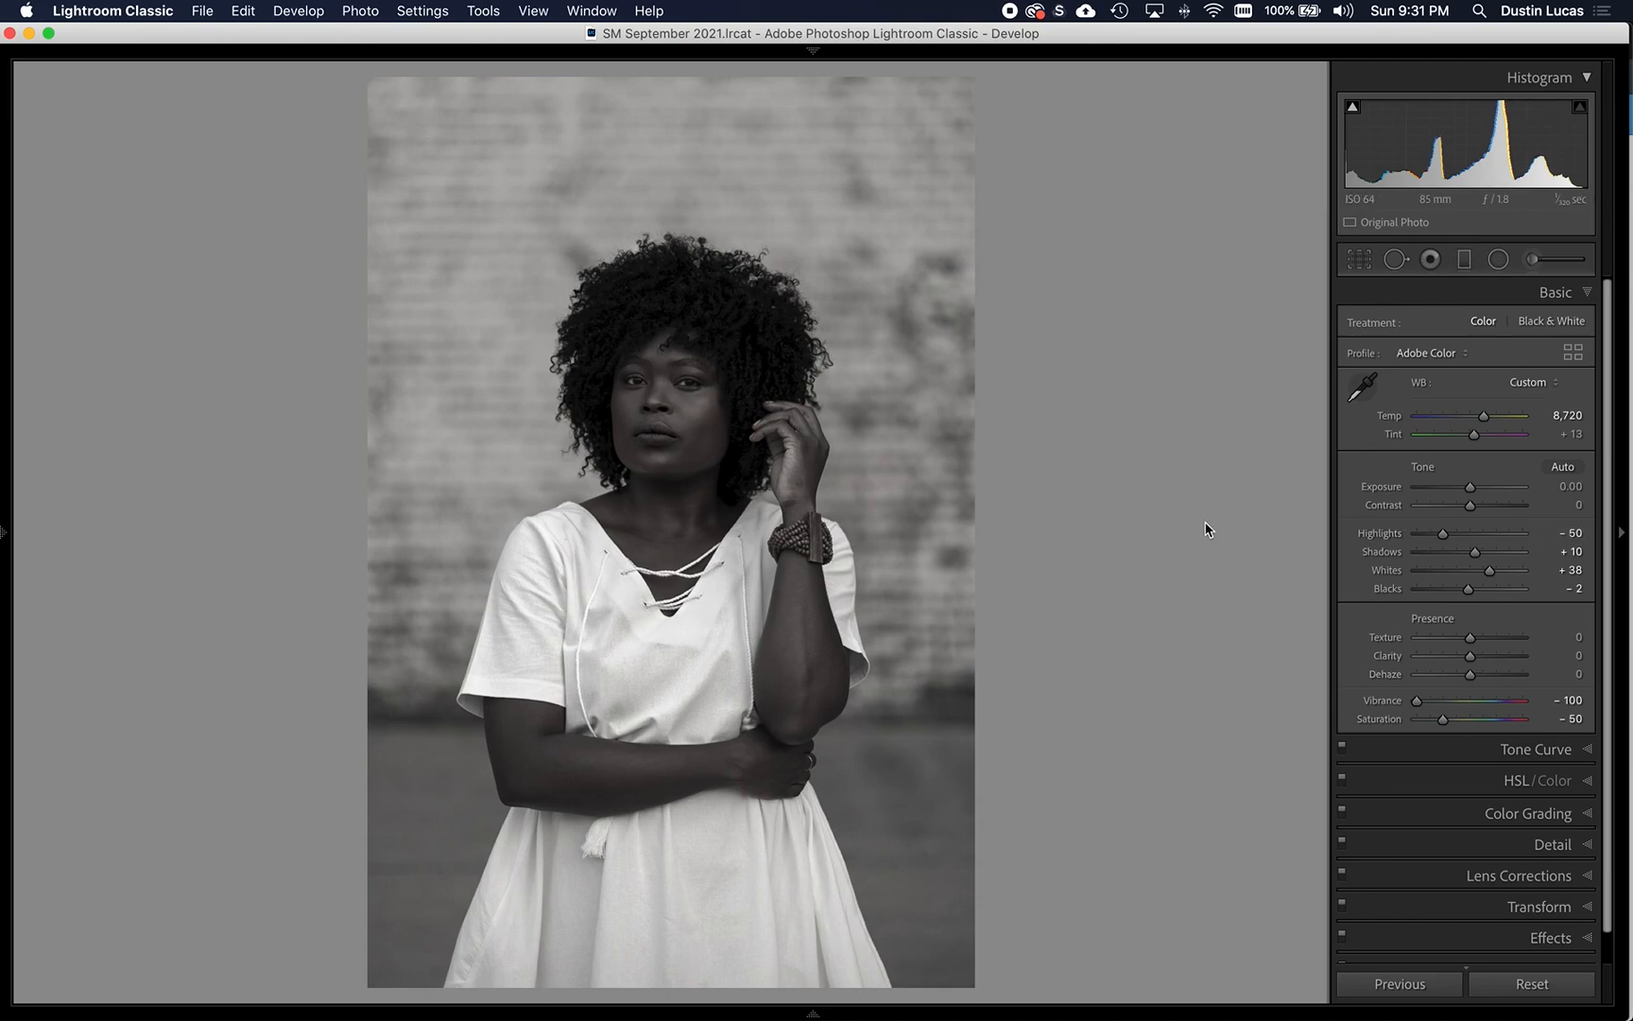
key(backslash)
key(backslash)
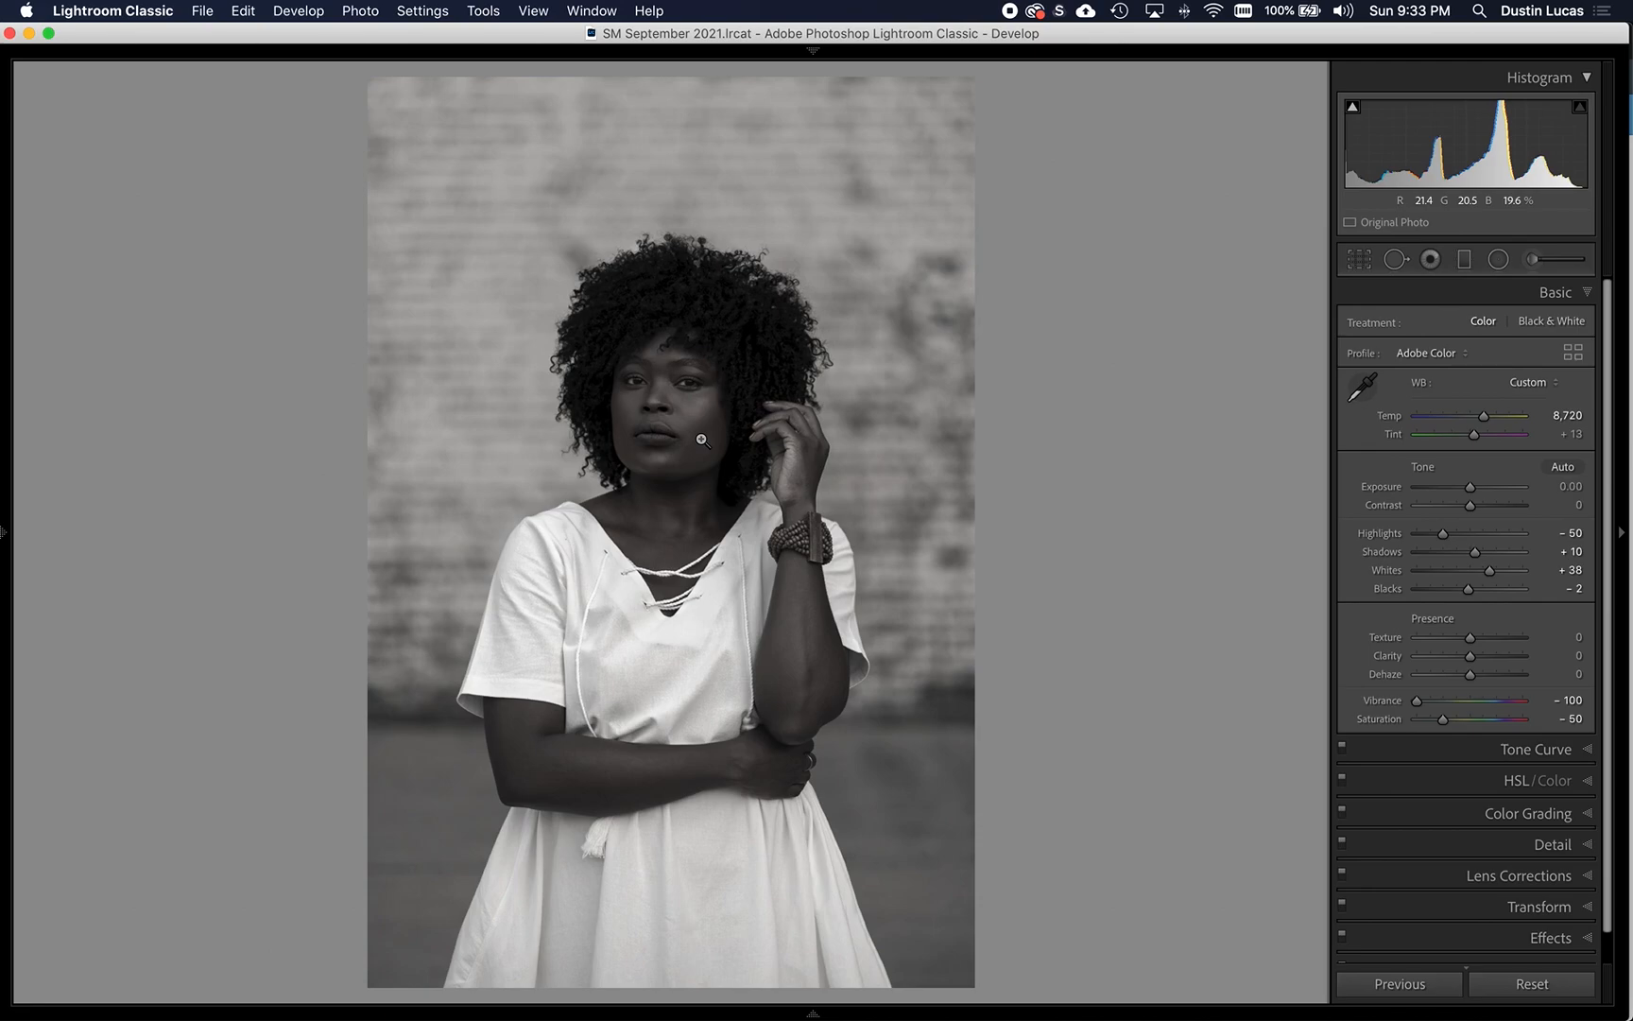
key(backslash)
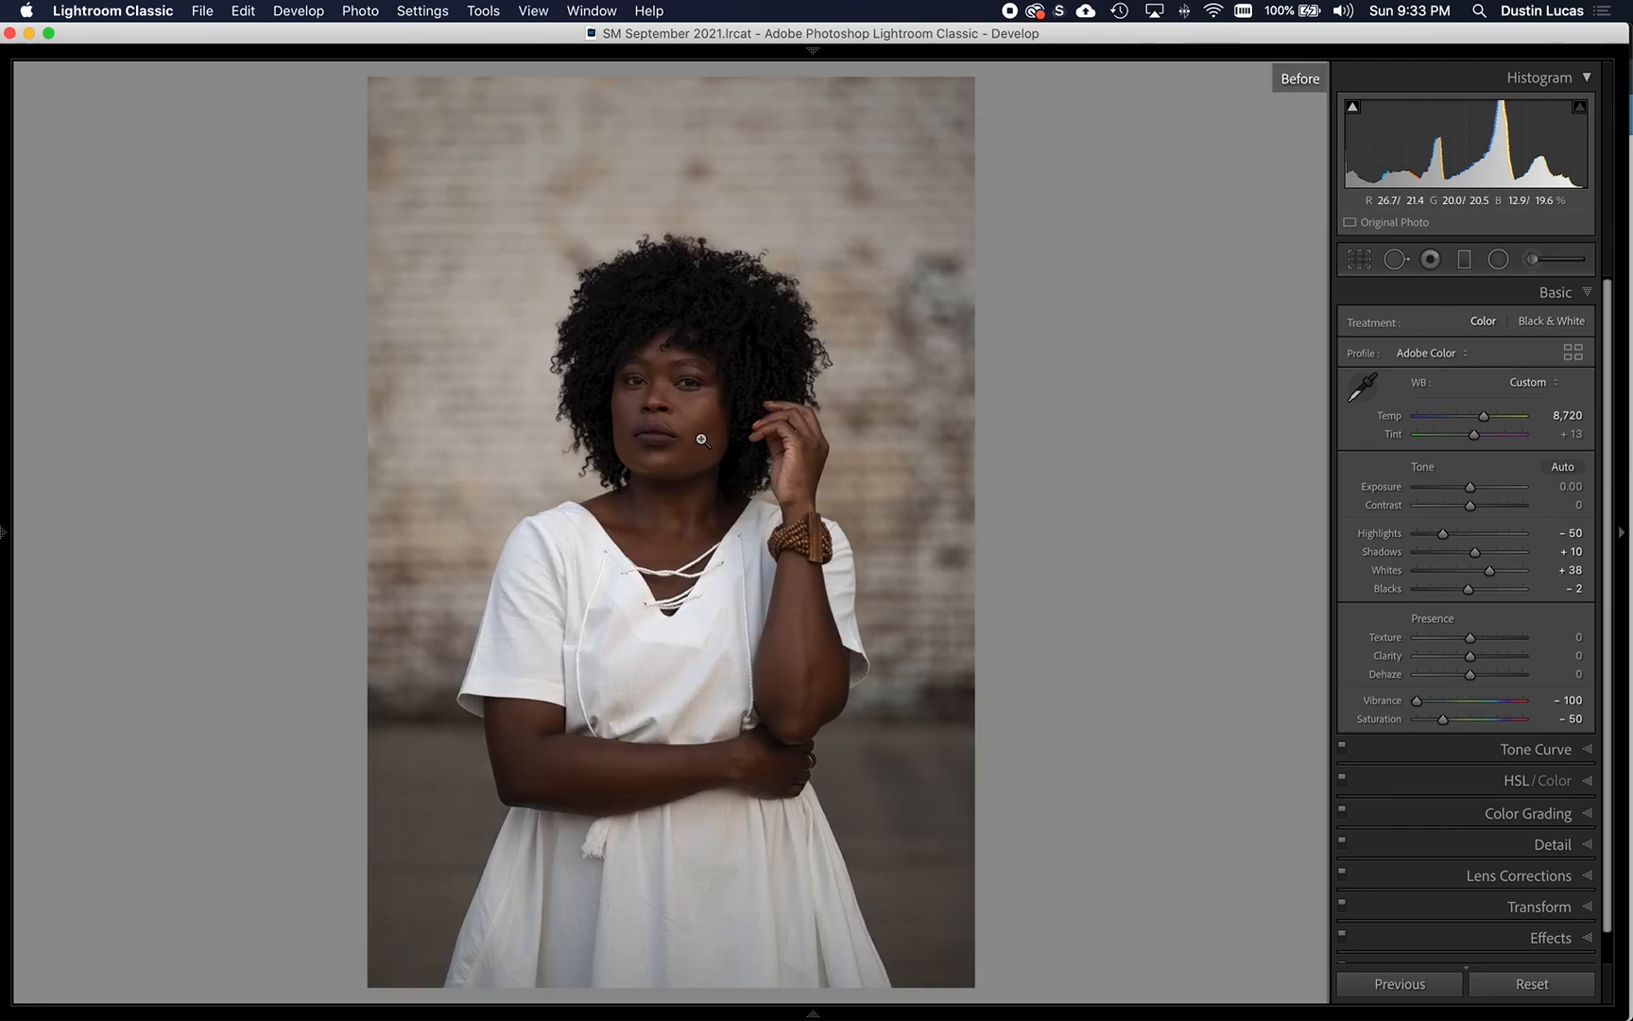
key(backslash)
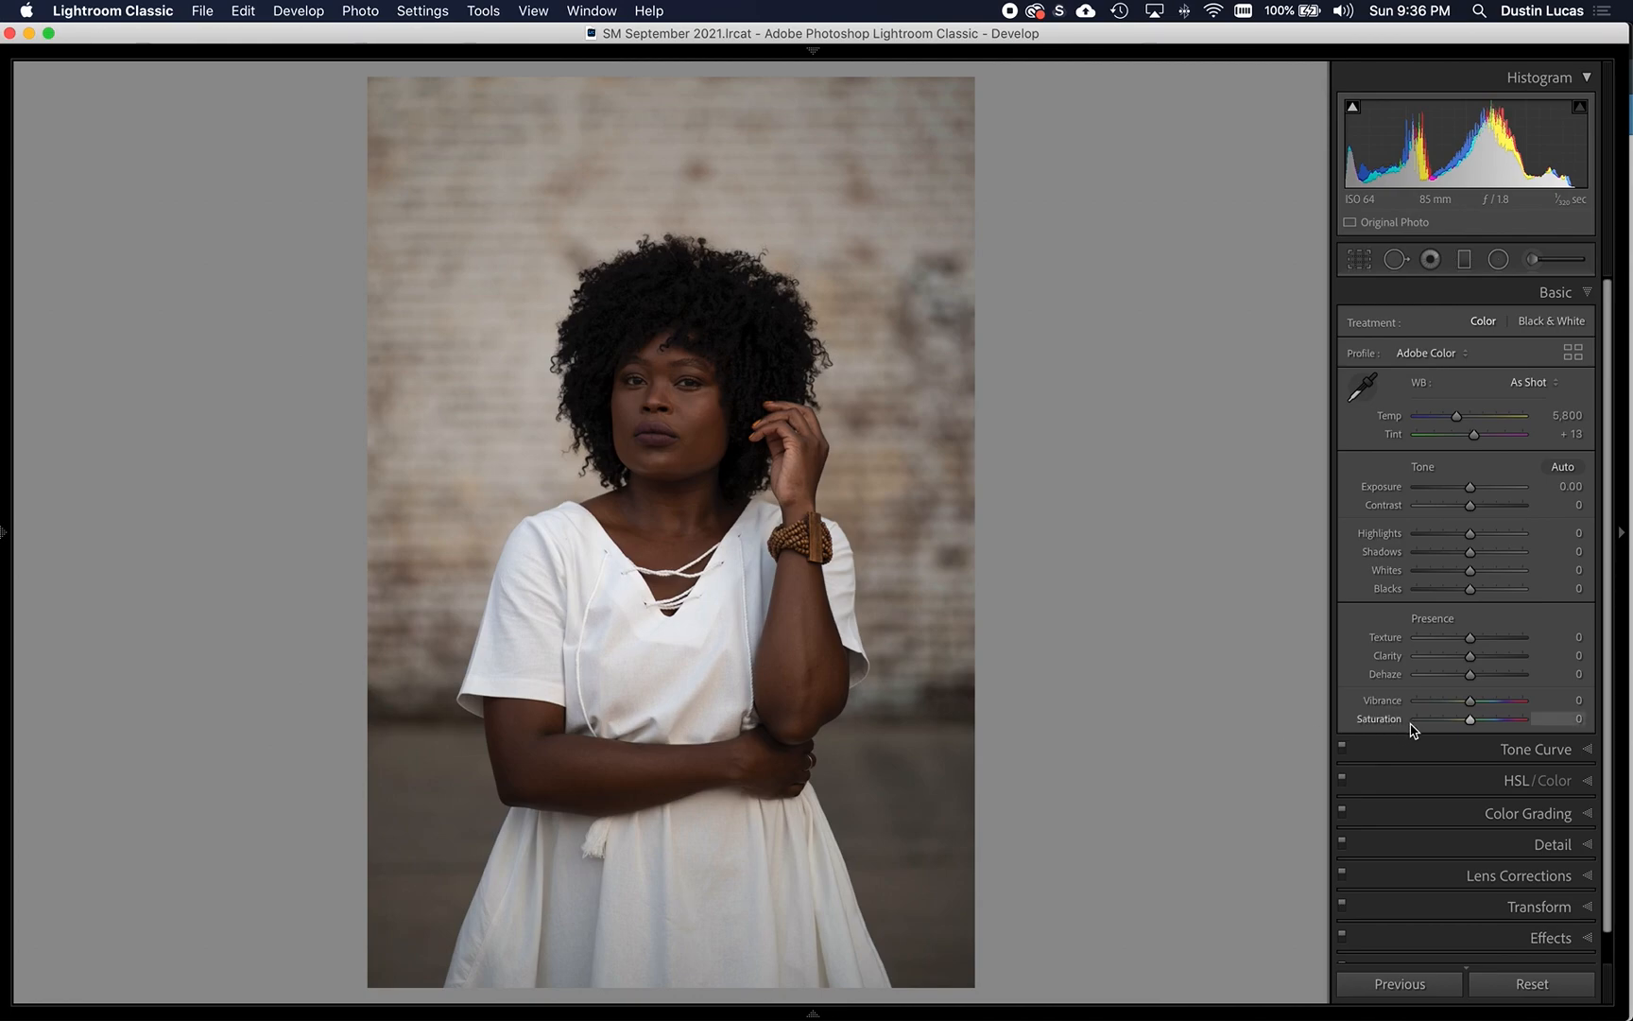
- Set Vibrance to -100 and Saturation to -50, and try a full reset of the photo before undoing it
drag(1417, 701, 1442, 726)
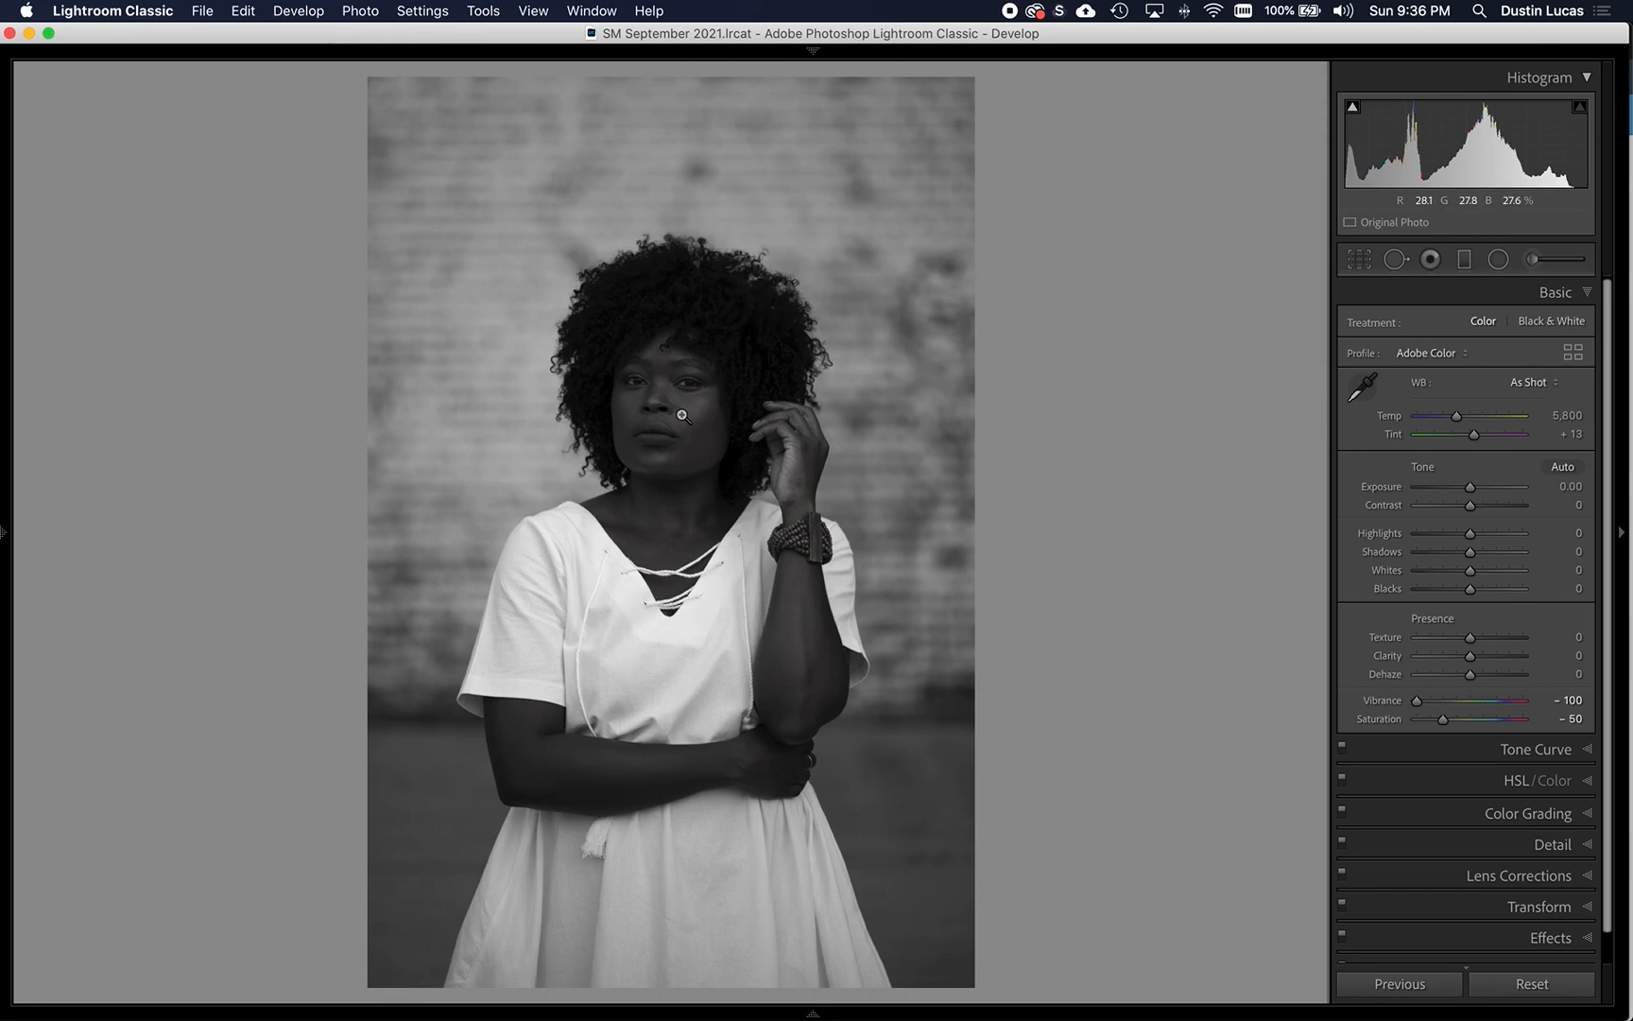
click(1534, 984)
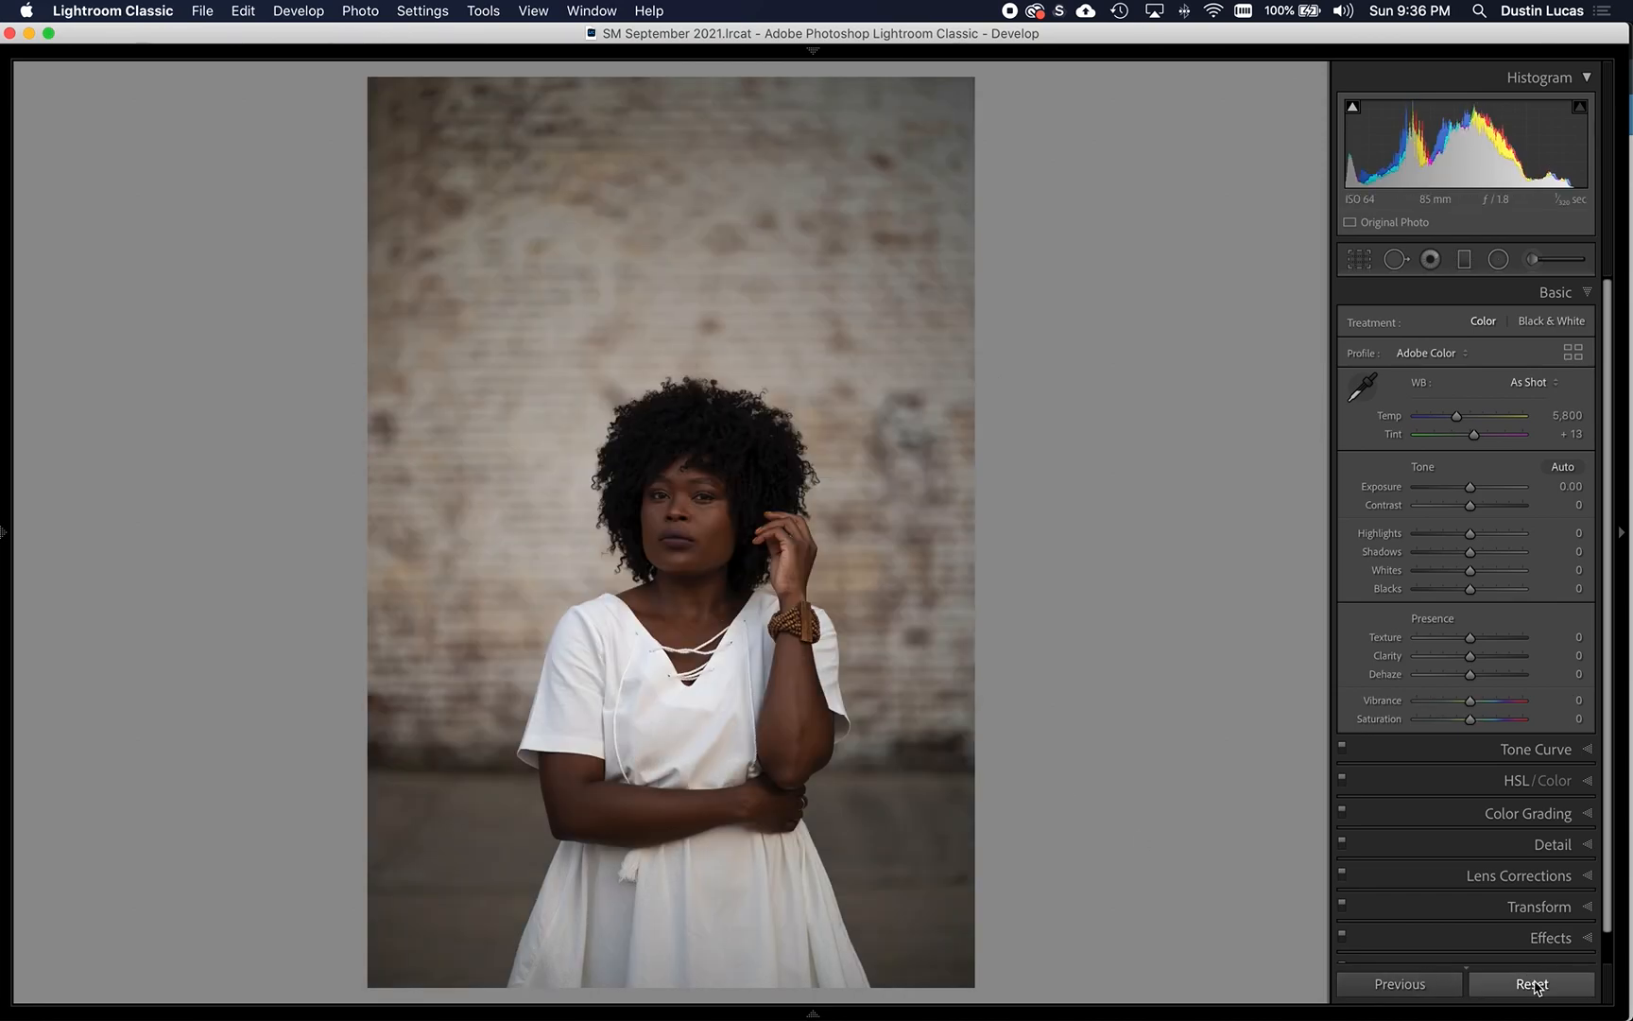
key(super+z)
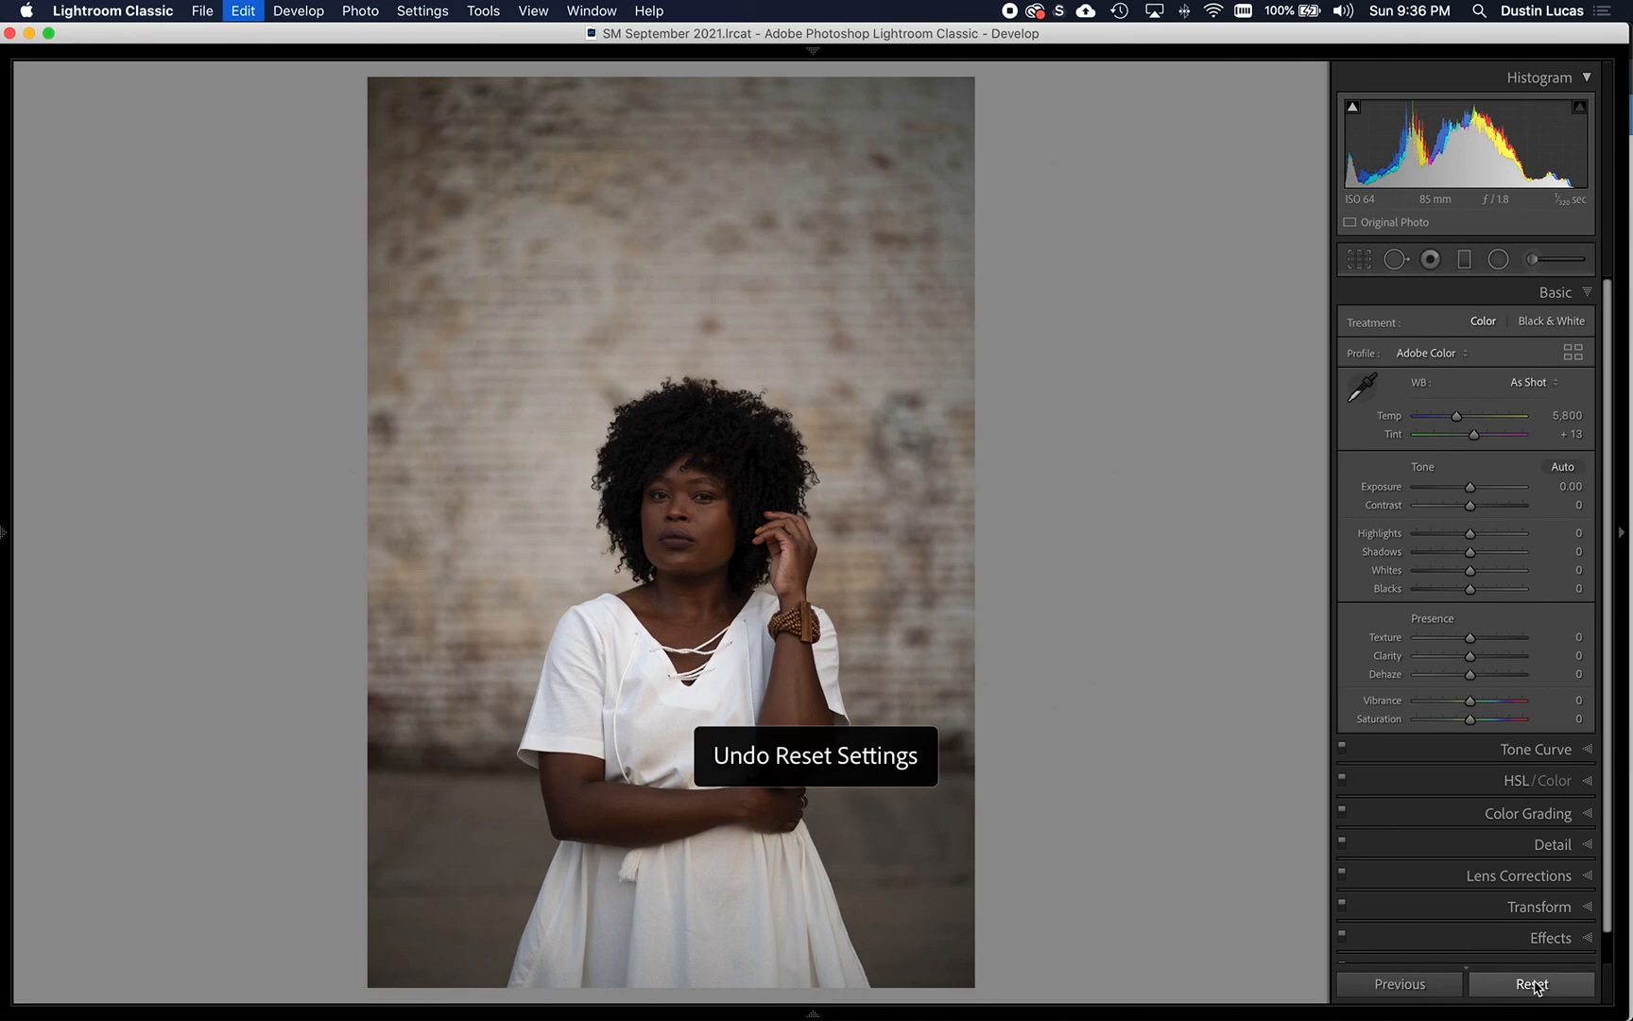
- Reset Saturation and Vibrance, try the Black & White treatment, and undo back to the Vibrance adjustment
double_click(1383, 719)
key(v)
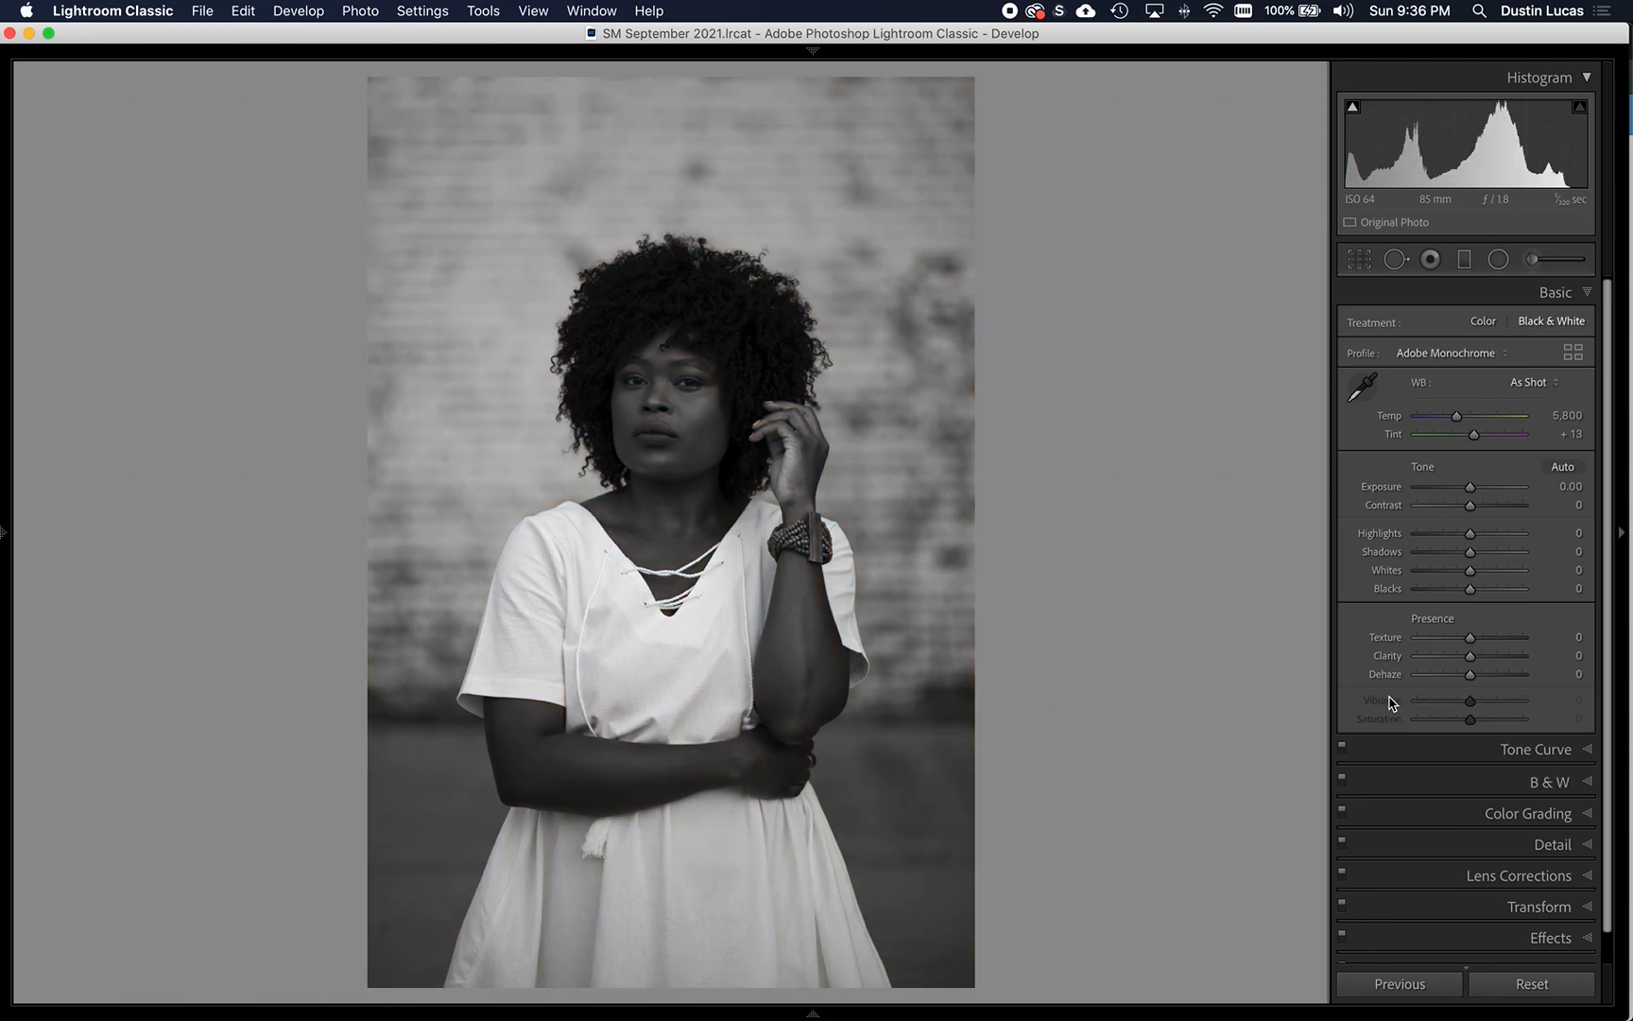
key(super+z)
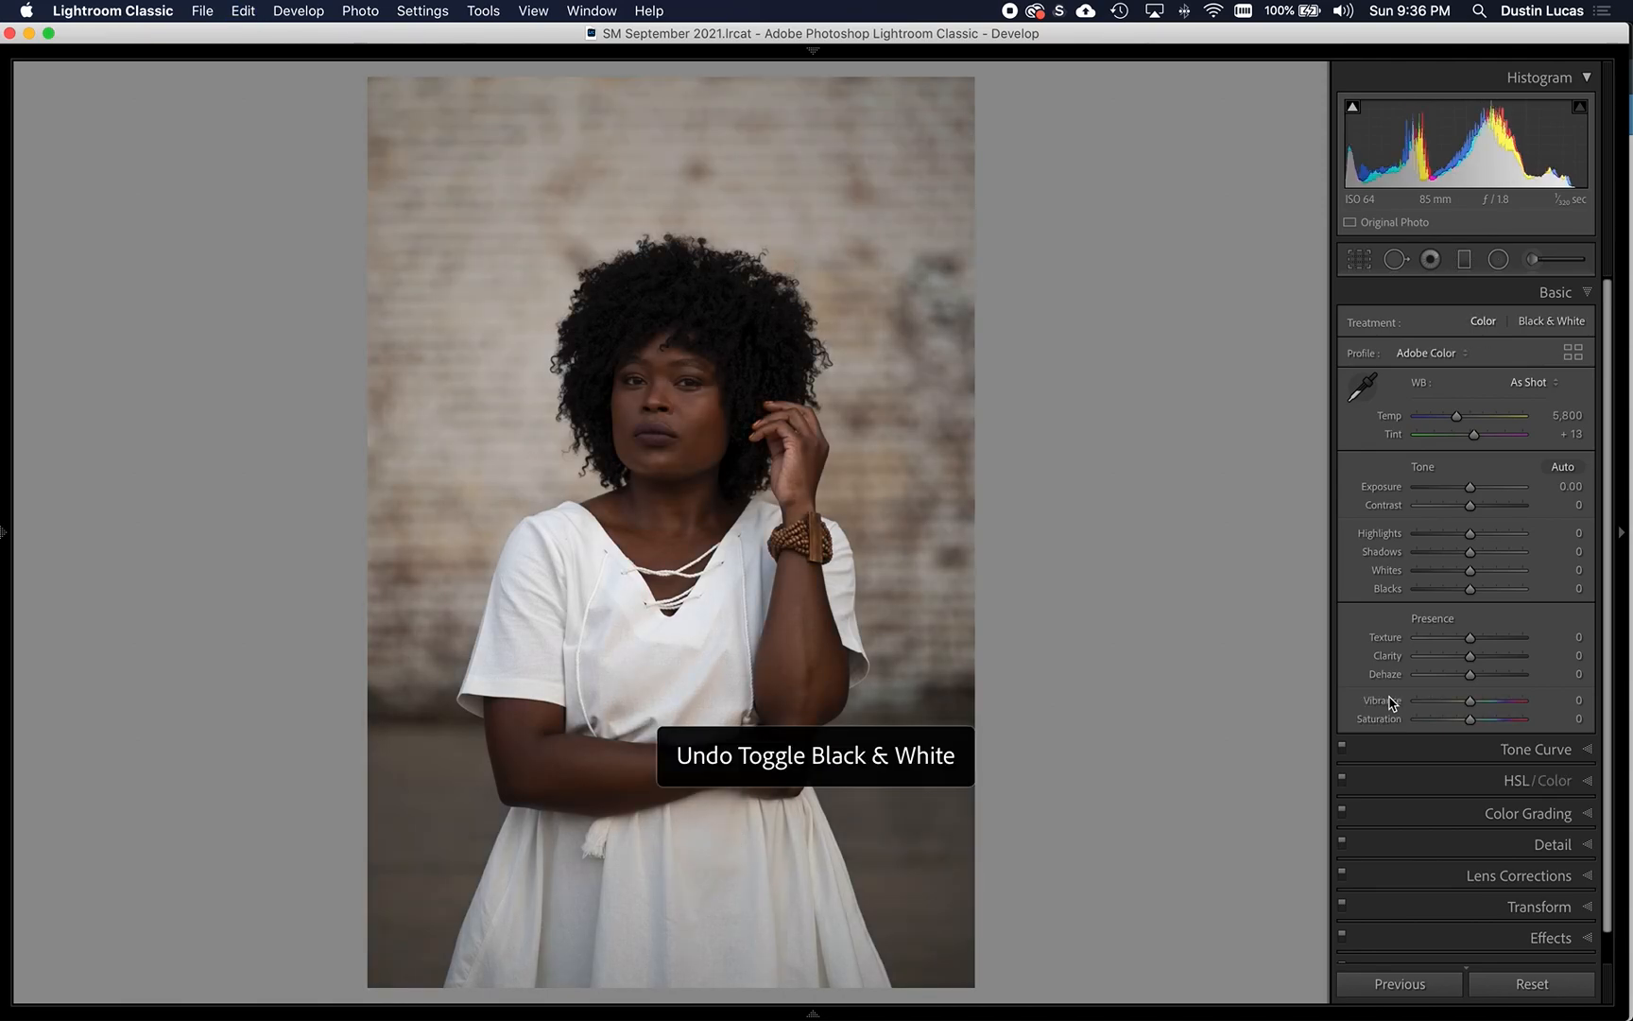
key(super+z)
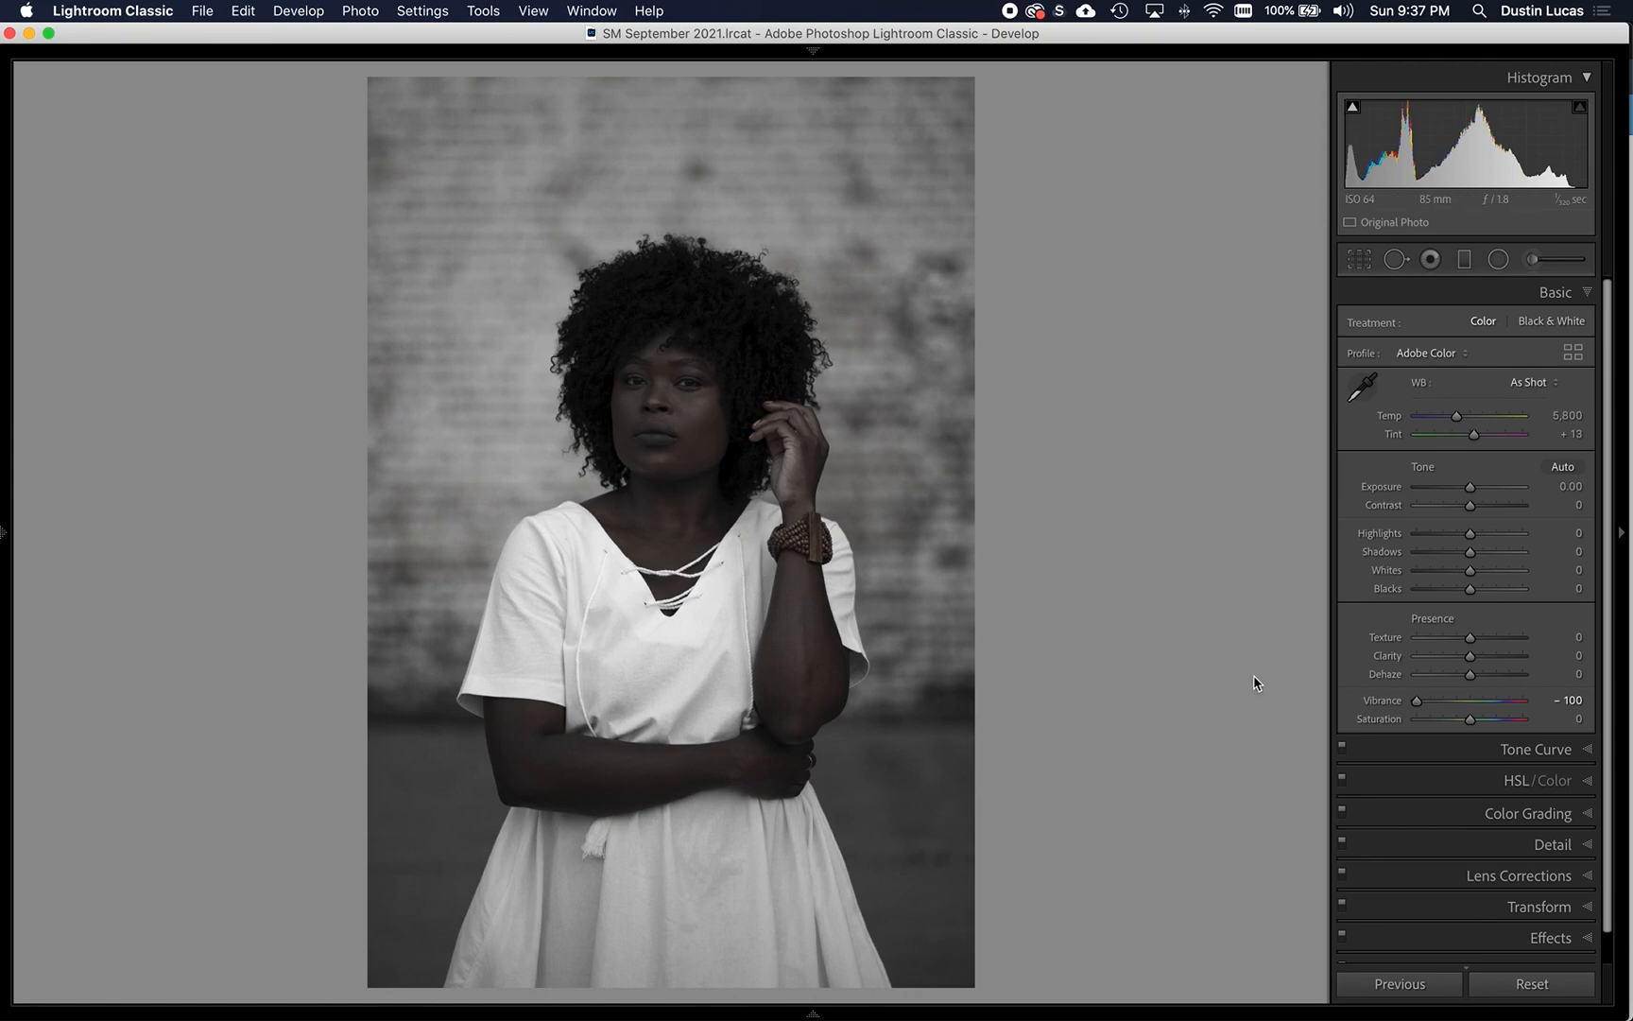
- Set the portrait's Saturation to -50
click(1444, 720)
drag(1443, 721, 1445, 722)
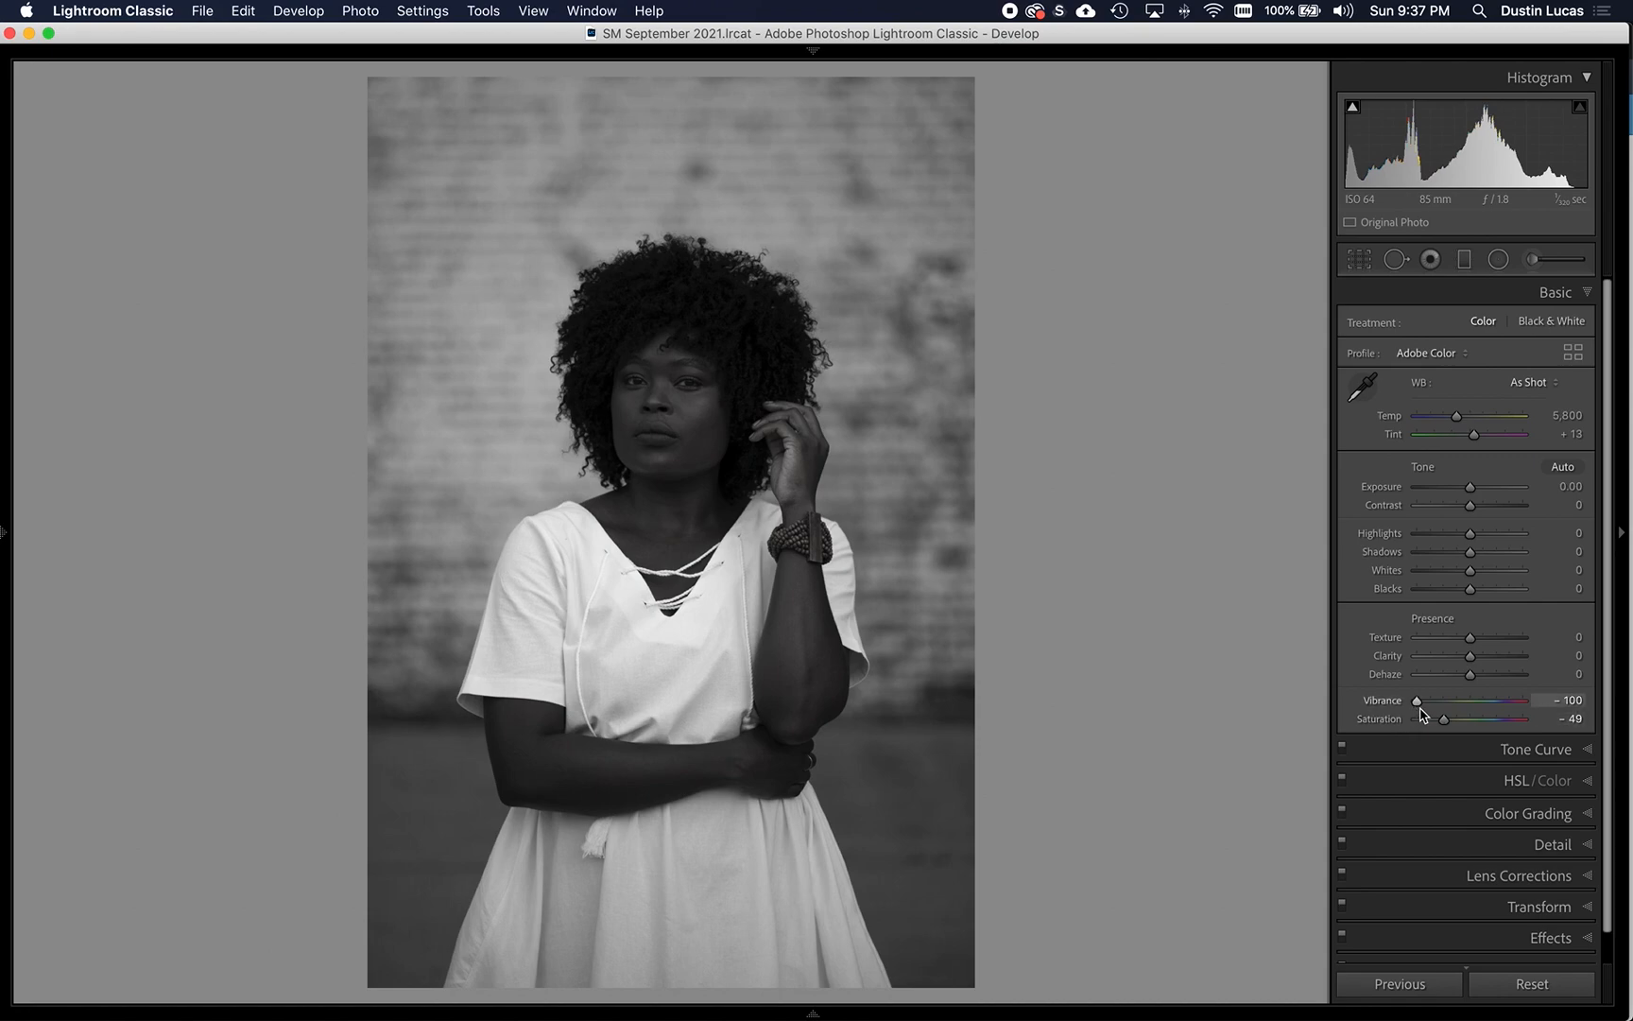
drag(1444, 720, 1449, 725)
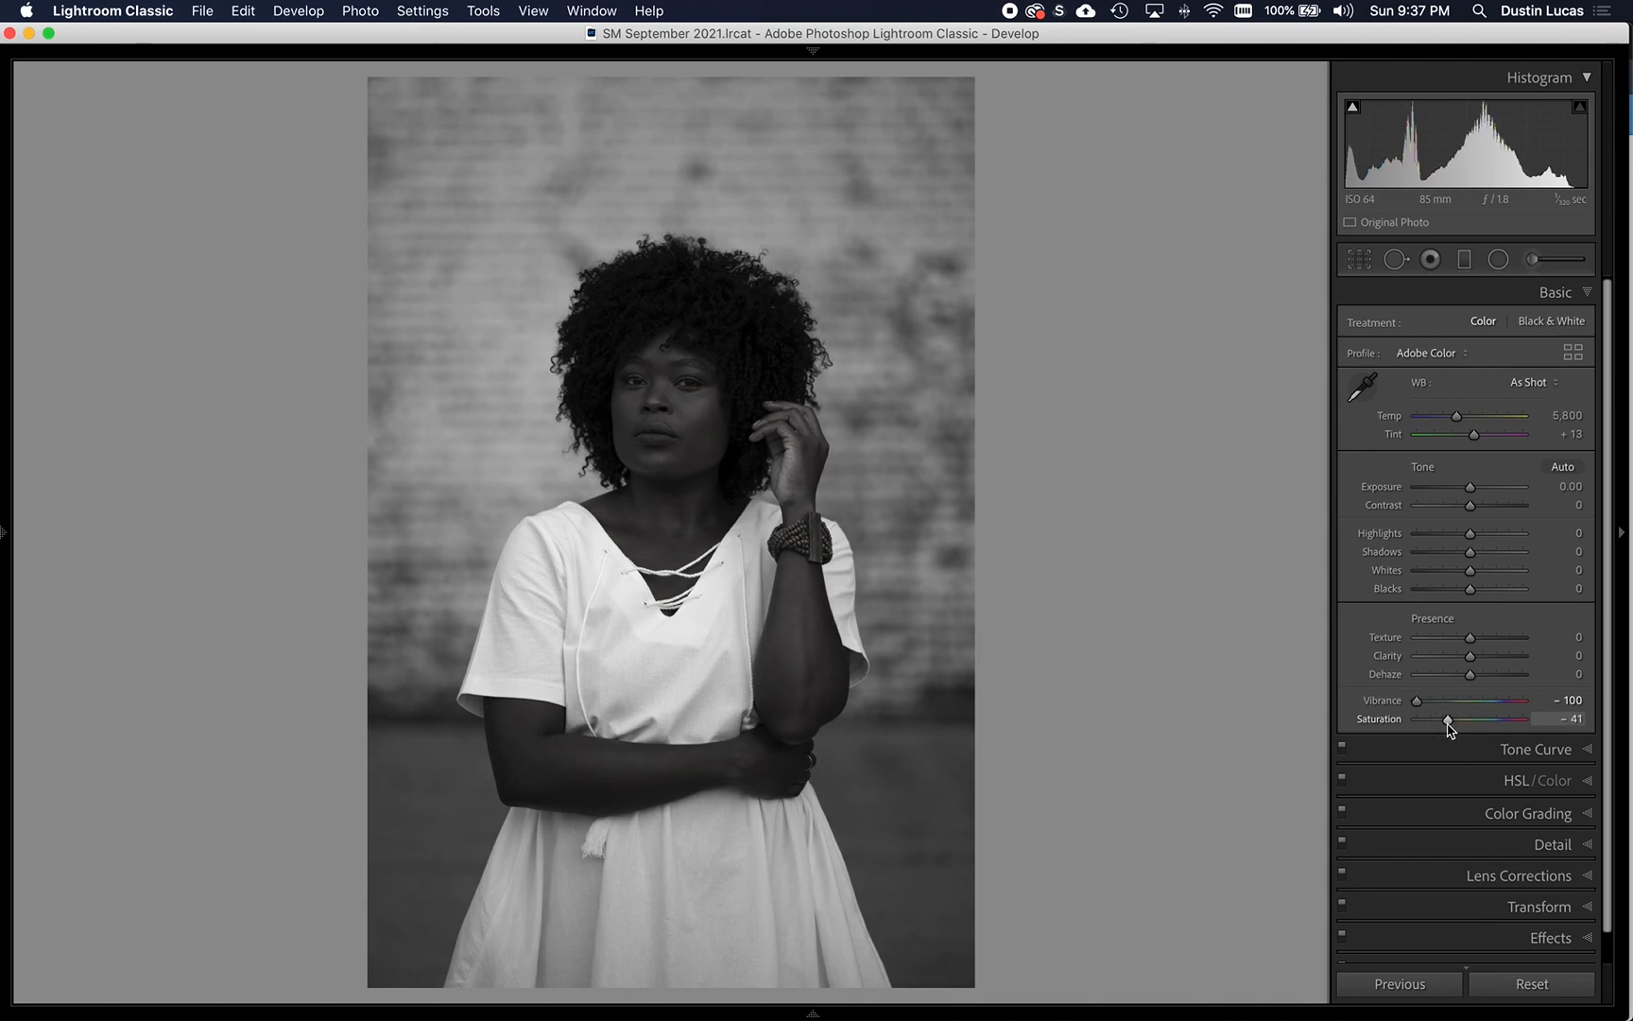
click(1546, 716)
text(-)
text(50)
key(Return)
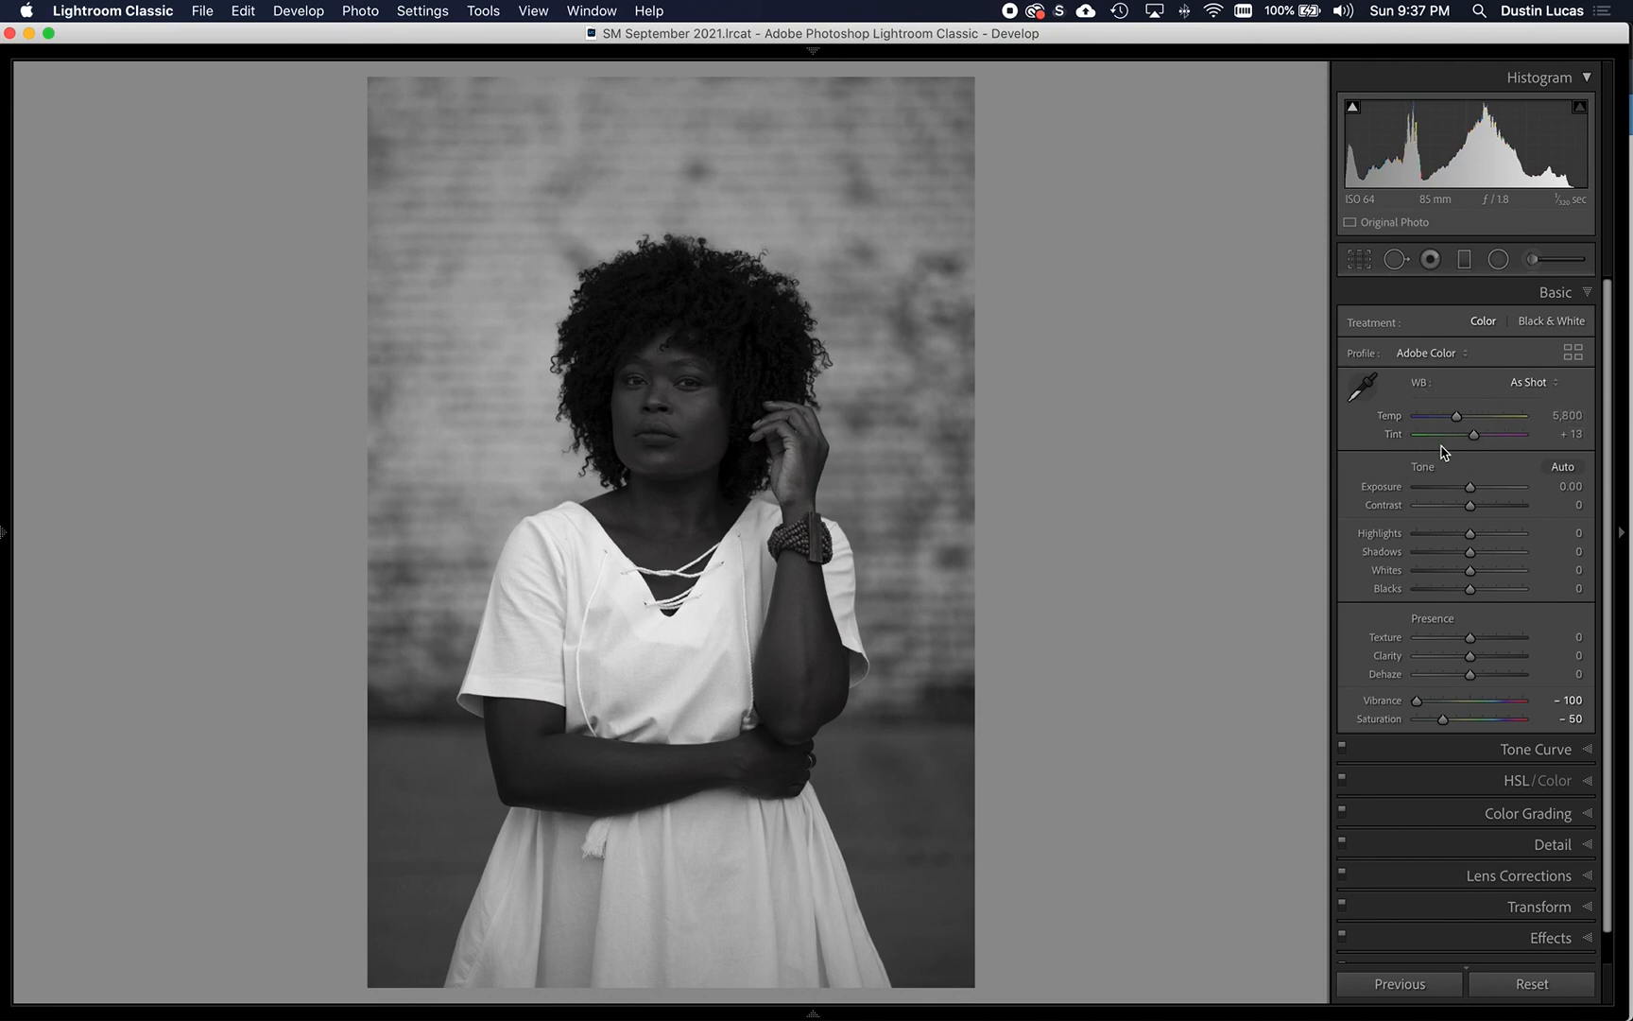
- Warm the white balance to a temperature of 9,901, comparing it with the as-shot temperature
mouse_move(1456, 417)
mouse_down()
mouse_move(1491, 425)
mouse_move(1438, 440)
mouse_move(1521, 450)
mouse_move(1479, 442)
mouse_up()
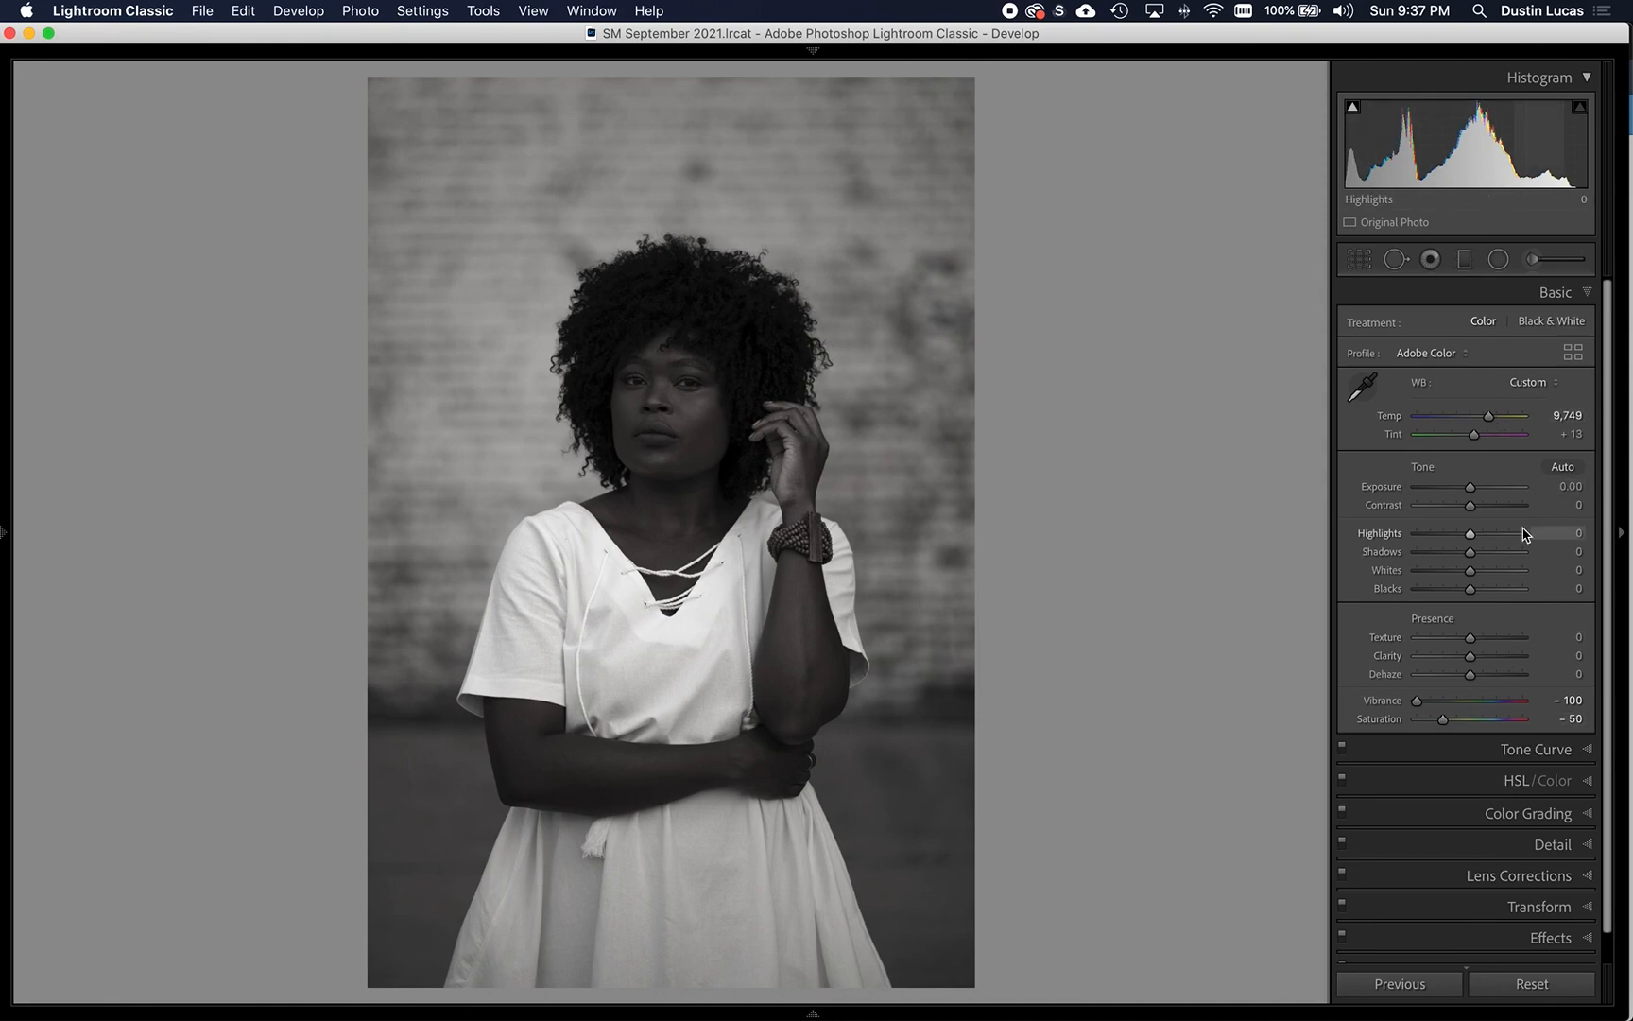
drag(1490, 418, 1491, 419)
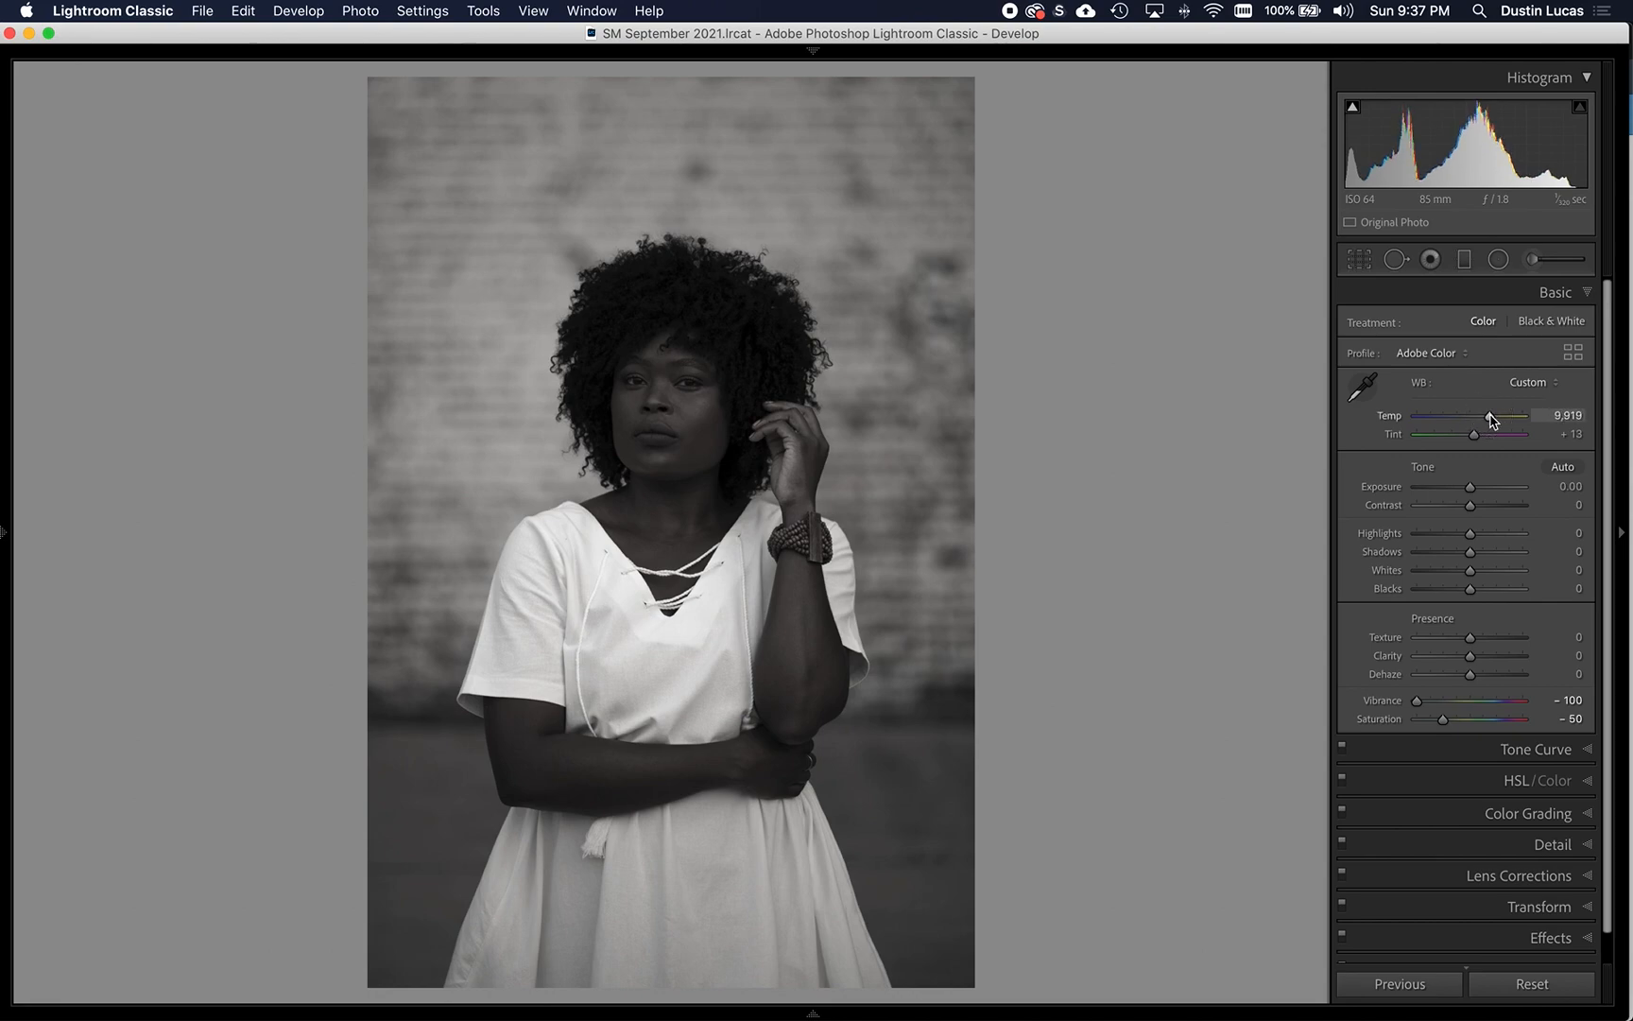
double_click(1391, 420)
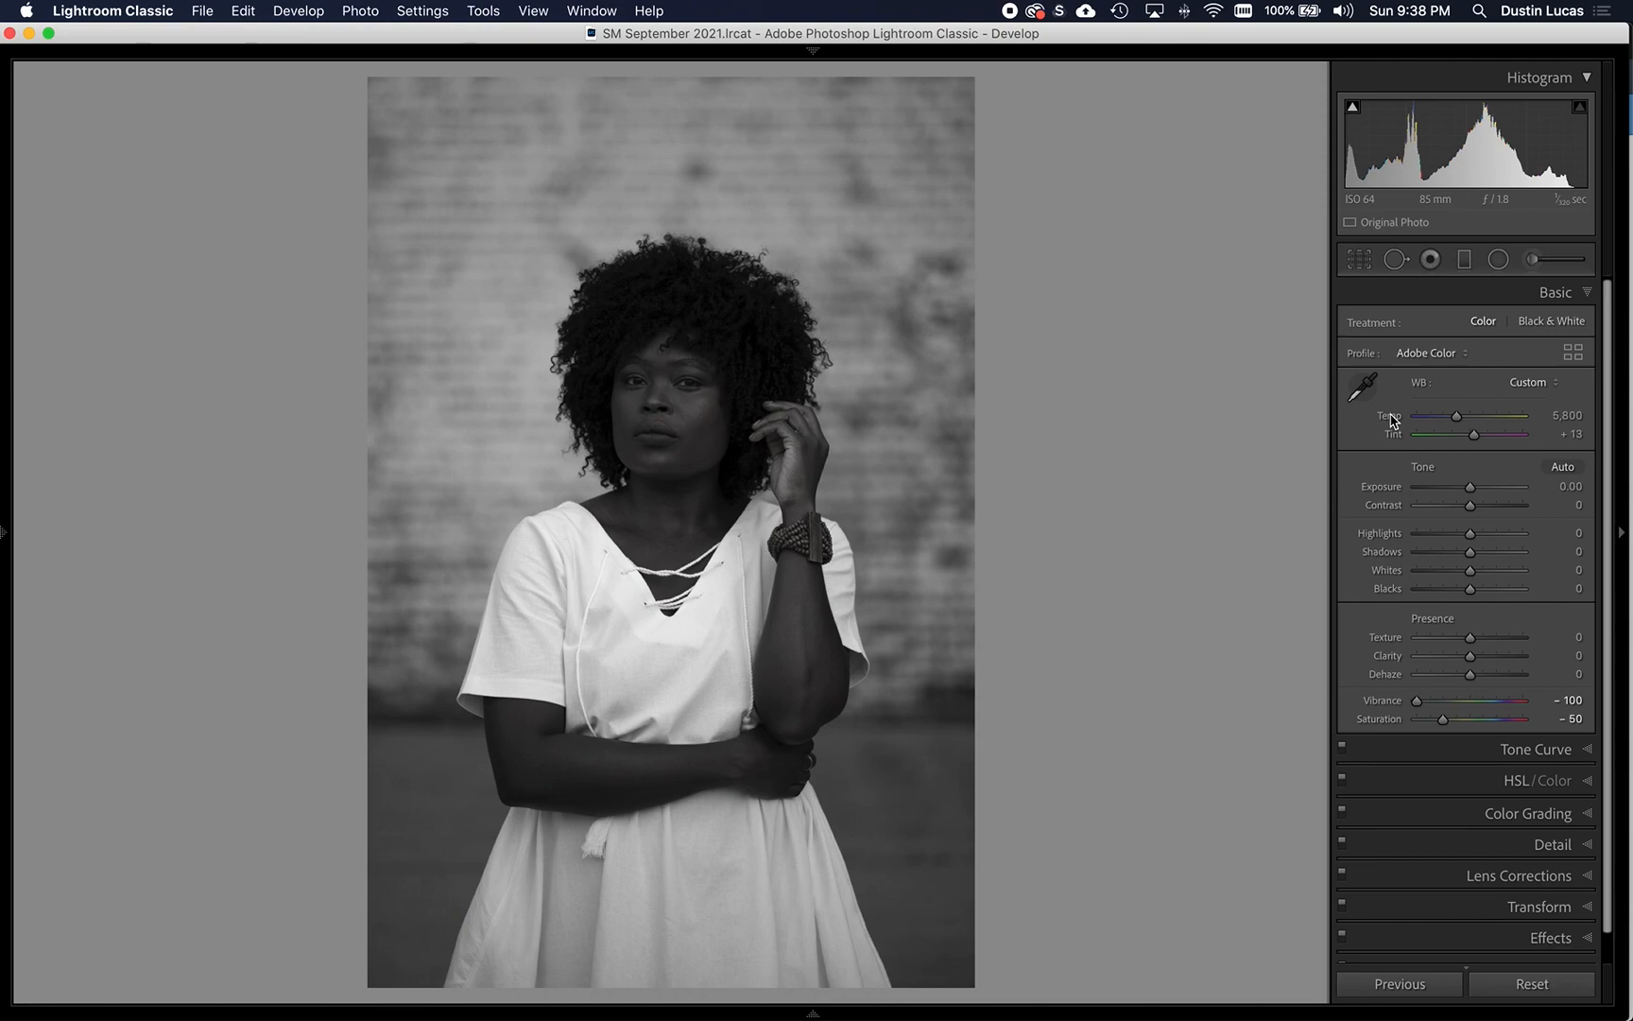
key(super+z)
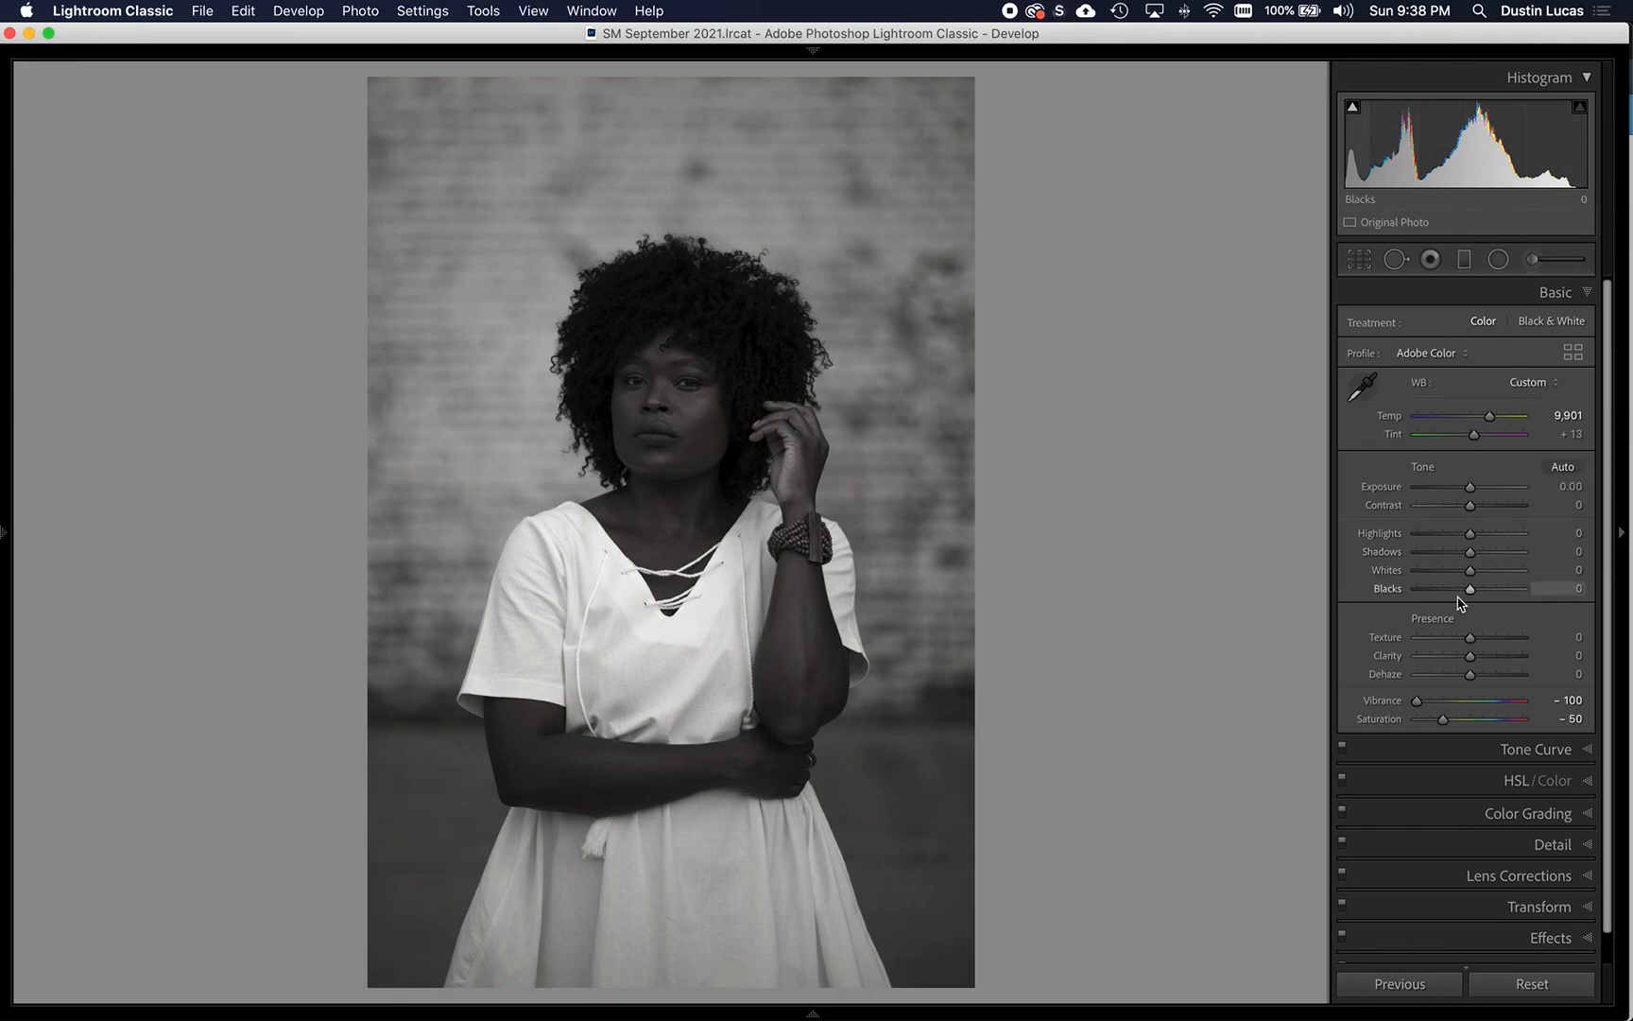
- Auto-adjust Whites and Blacks, set Whites to +32 and Blacks to +1, and try Highlights at -41 before resetting Highlights
shift+double_click(1387, 571)
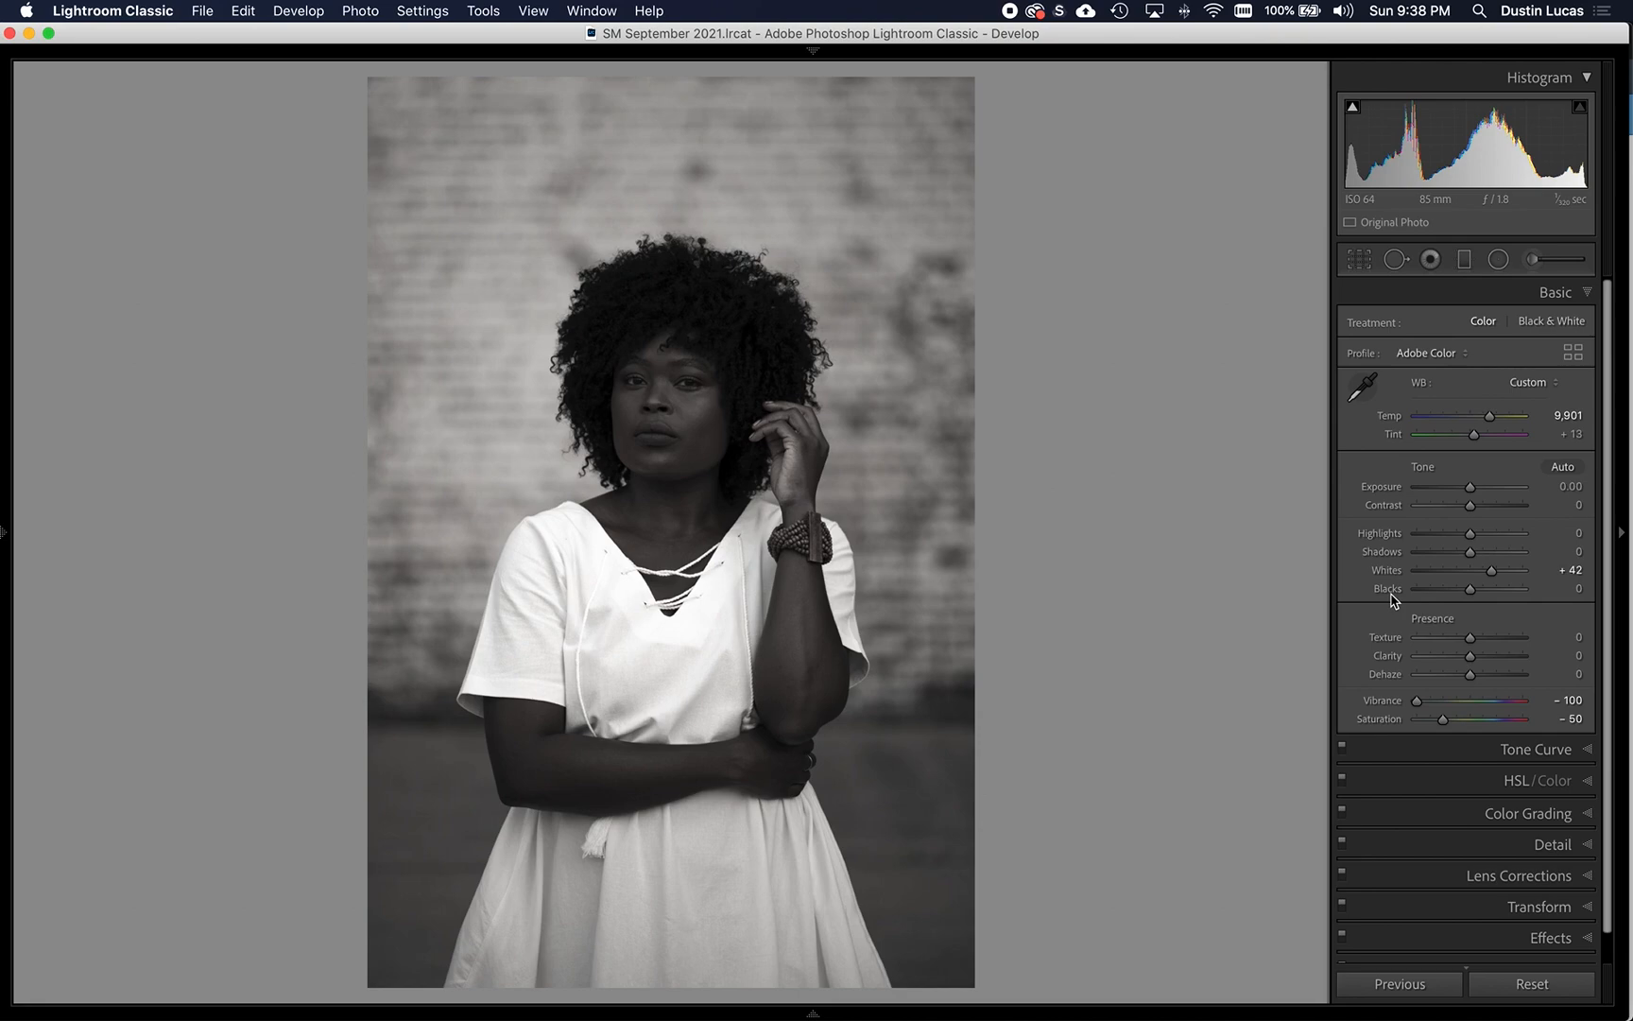
shift+double_click(1389, 594)
drag(1492, 571, 1446, 535)
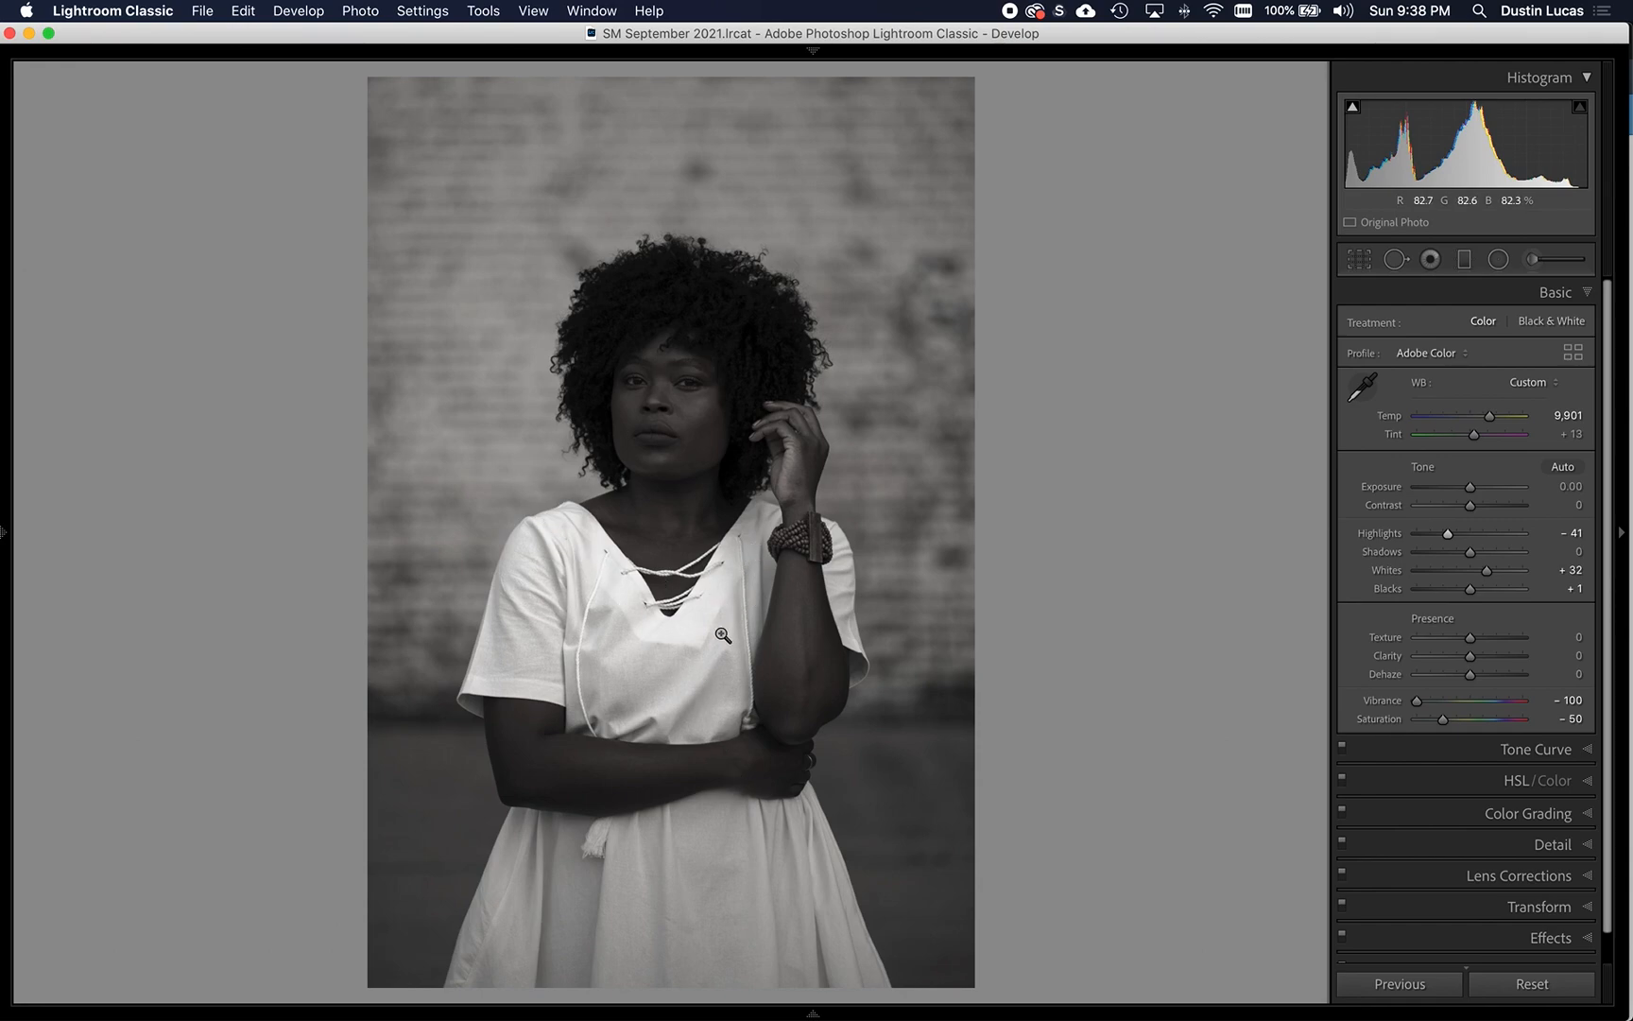
double_click(1384, 532)
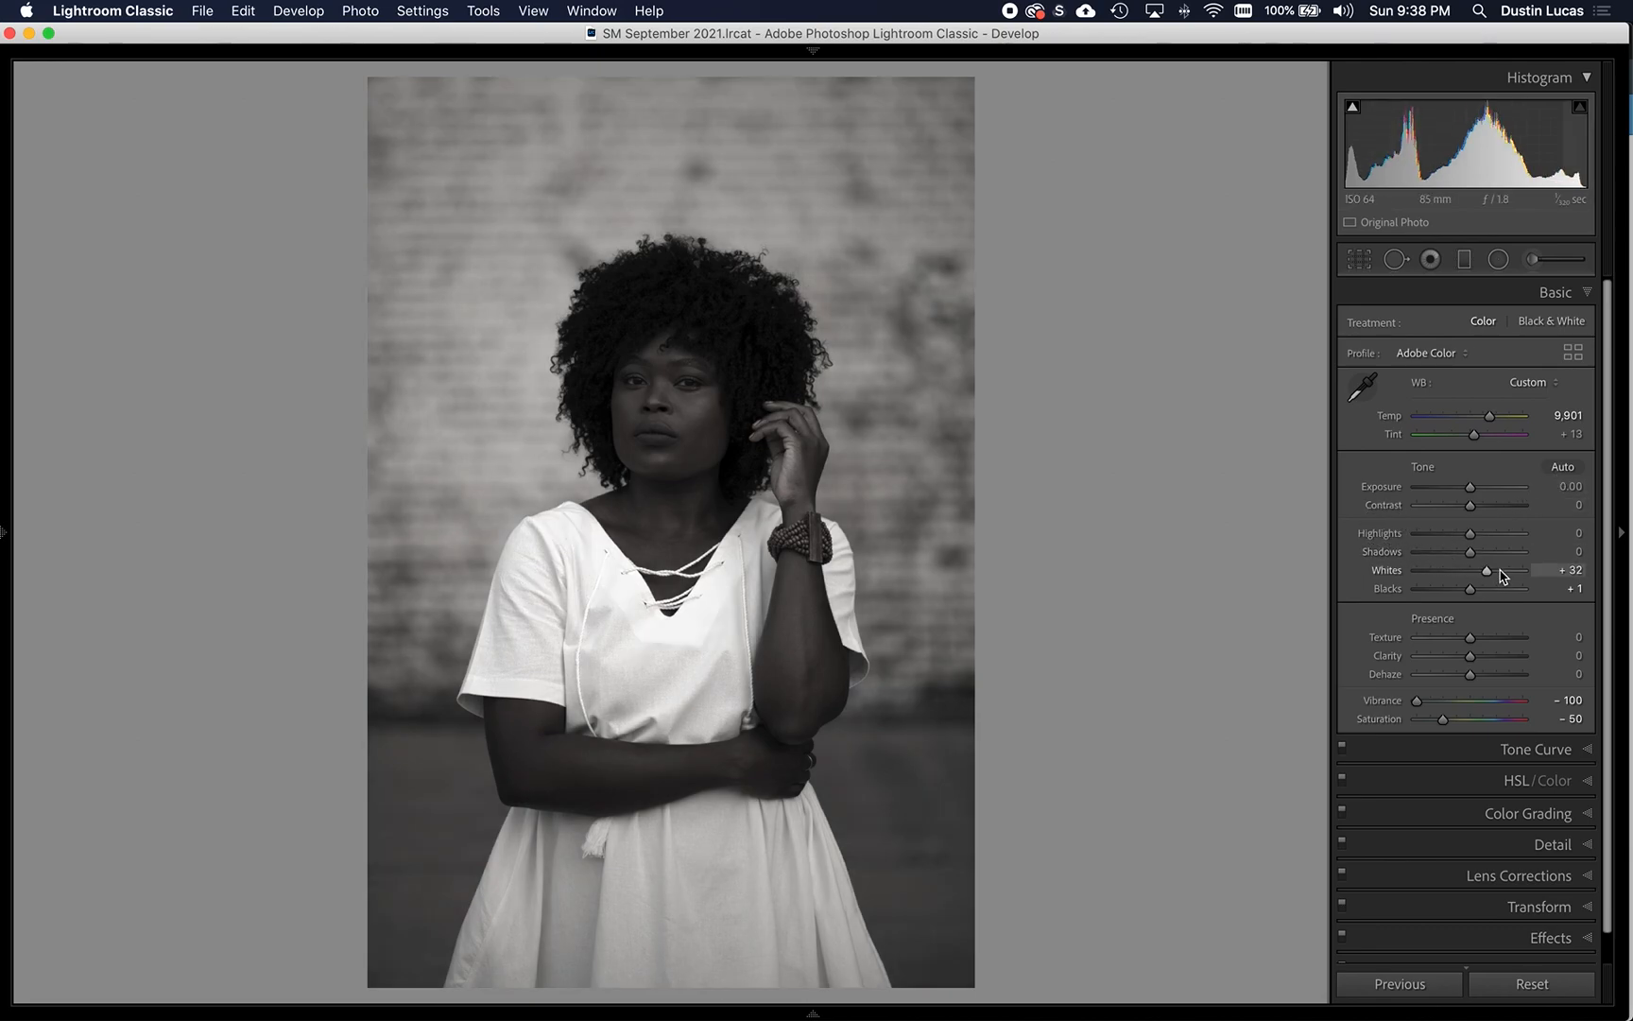
- Set Whites to +27 and Shadows to +20
key(Down)
key(Down)
key(Up)
key(Up)
key(Up)
key(Up)
key(Up)
key(Up)
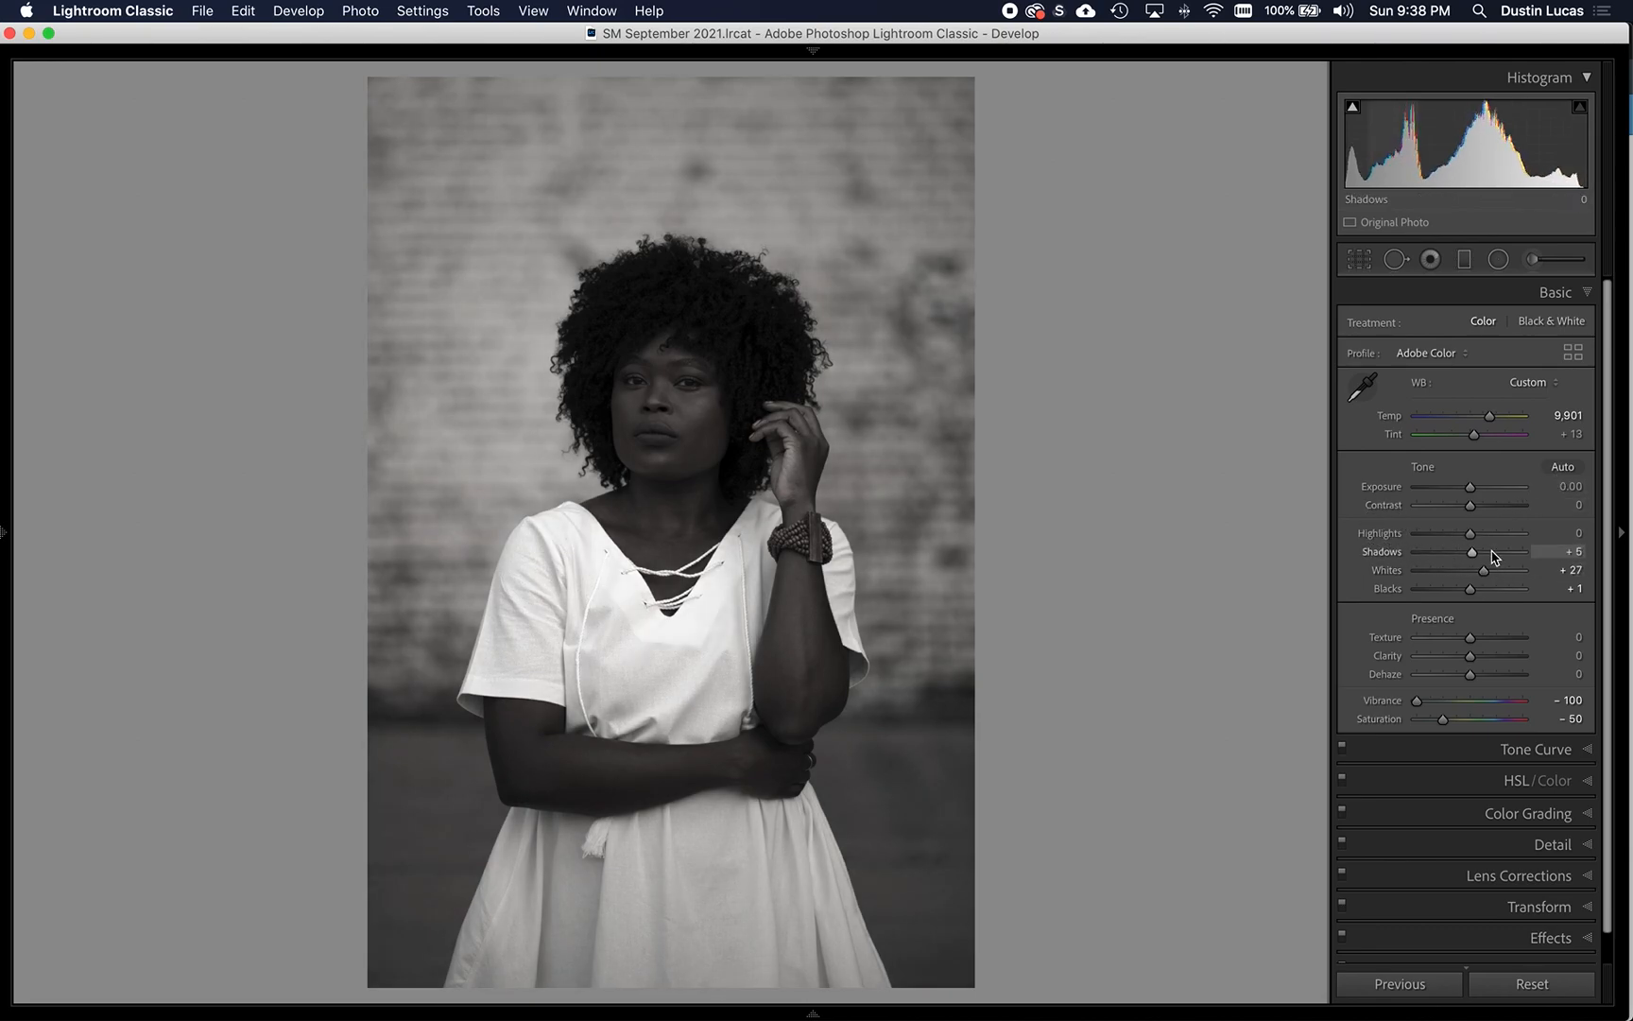
key(Down)
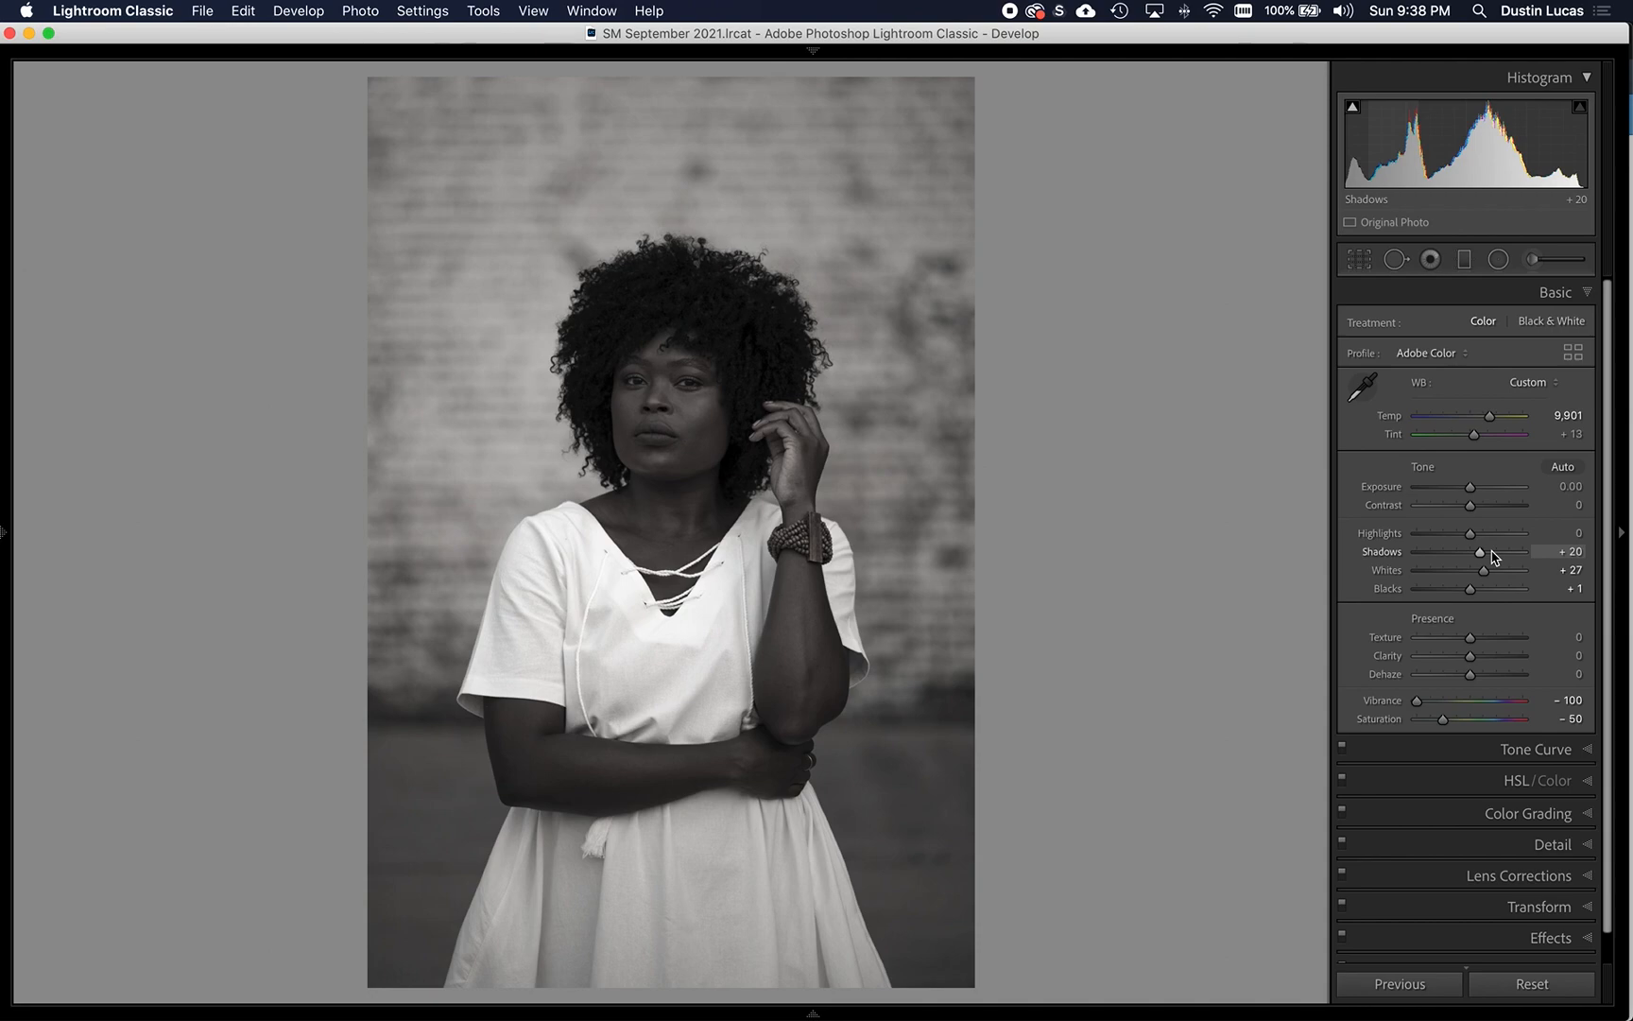
- Lower Blacks to -29 and Shadows to +15
key(Down)
key(Down)
key(Down)
key(Down)
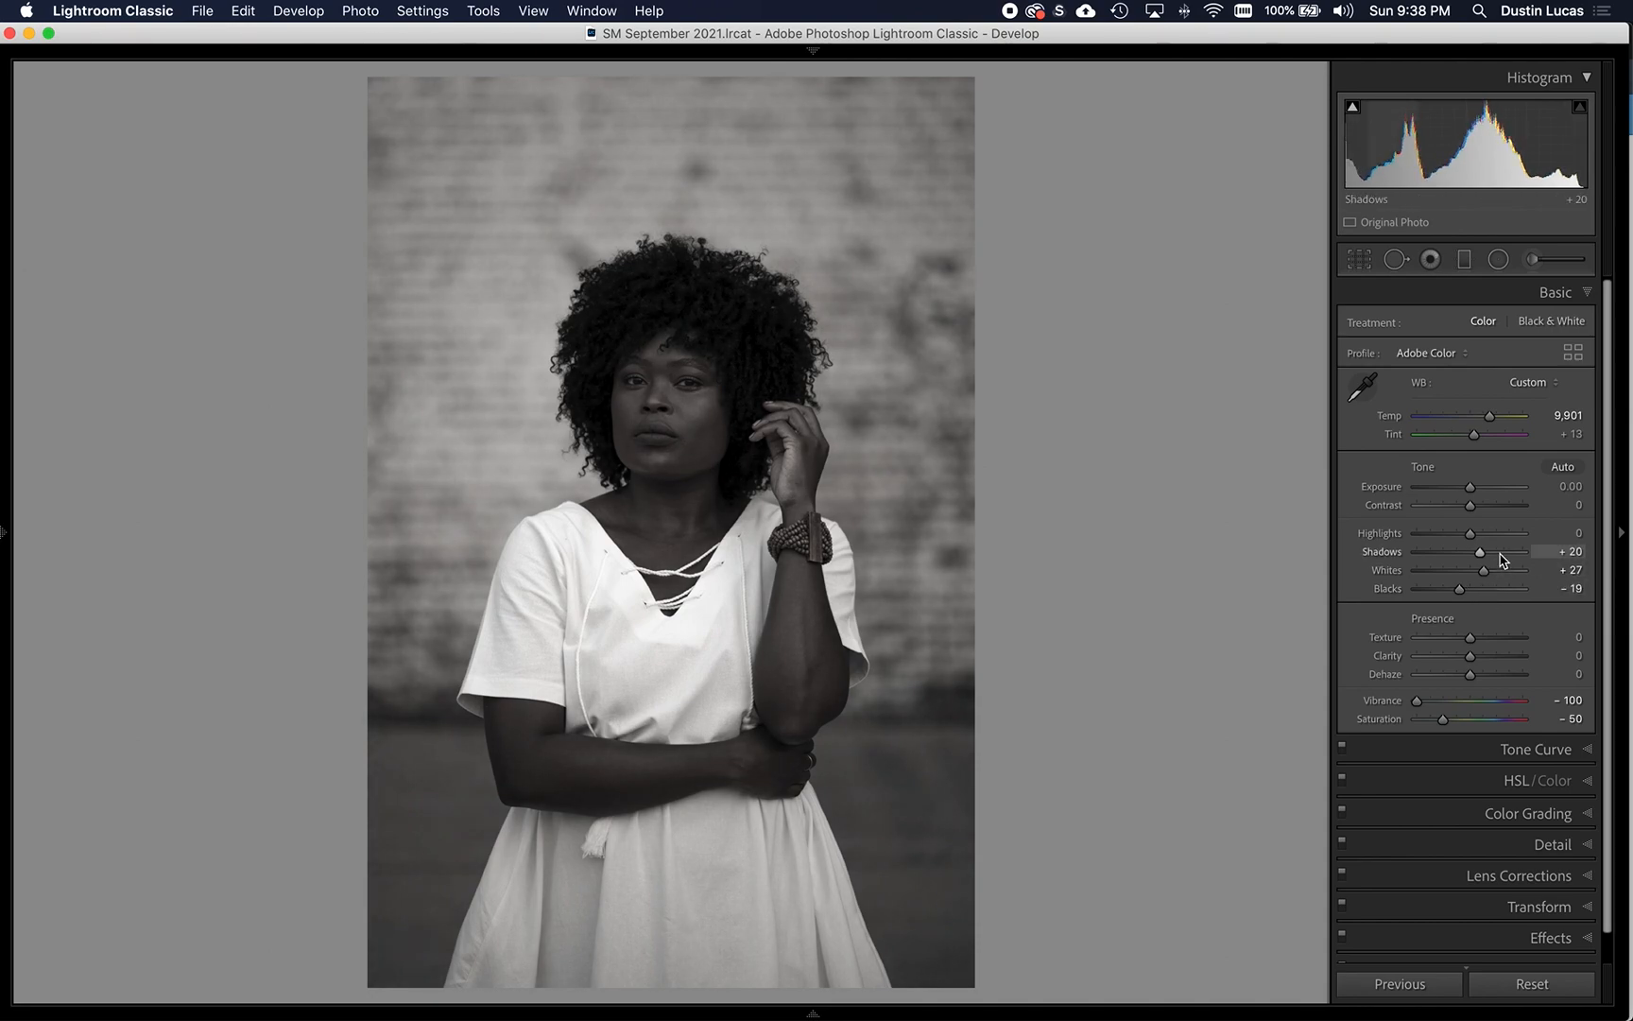
key(Down)
key(Down)
key(Down)
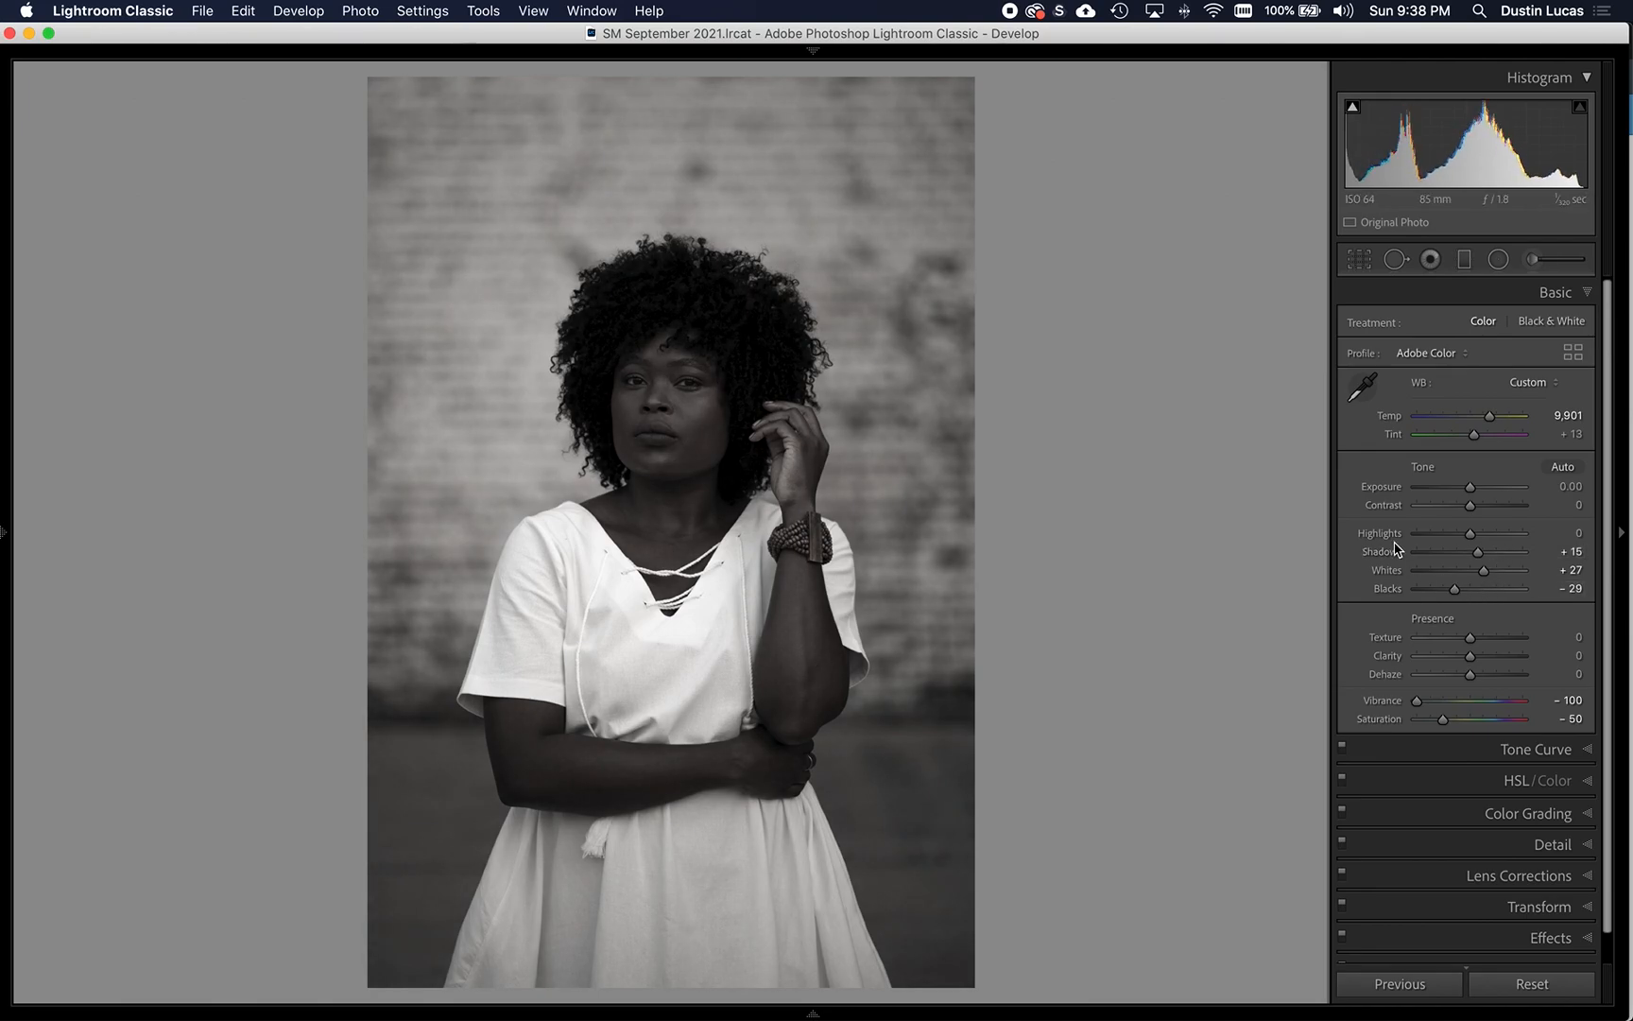
- Compare the edit with the original photo, and set Shadows to +20 and Texture to +10
key(backslash)
key(backslash)
key(Up)
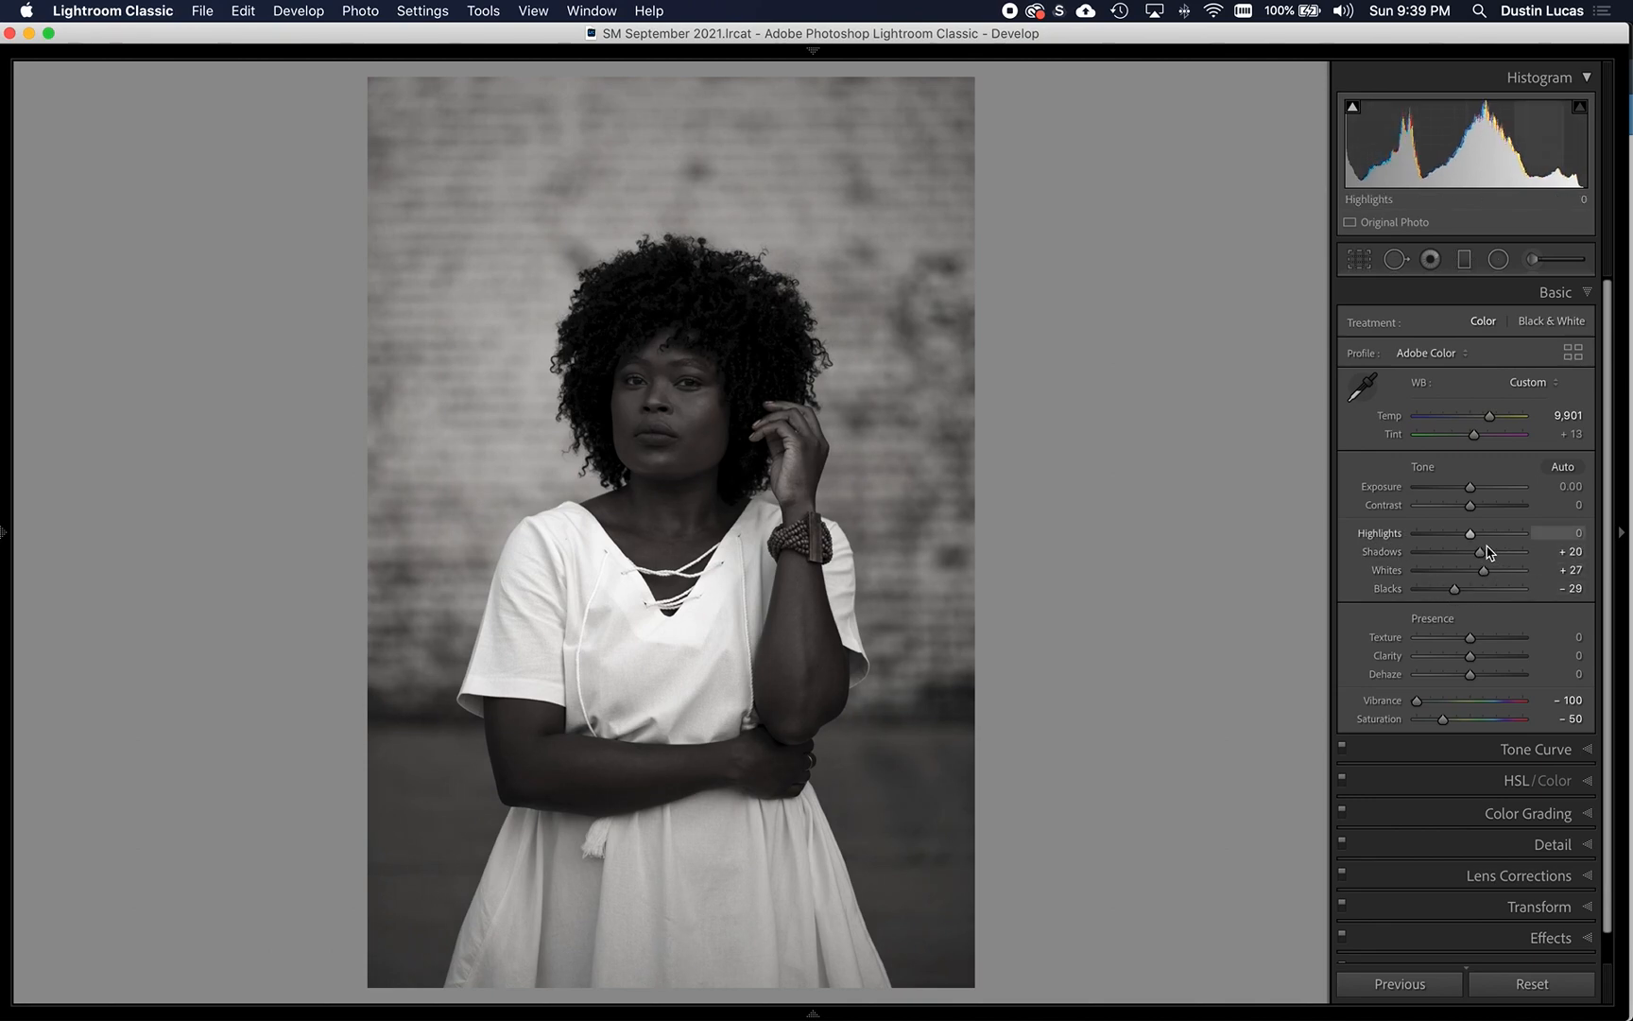
key(Up)
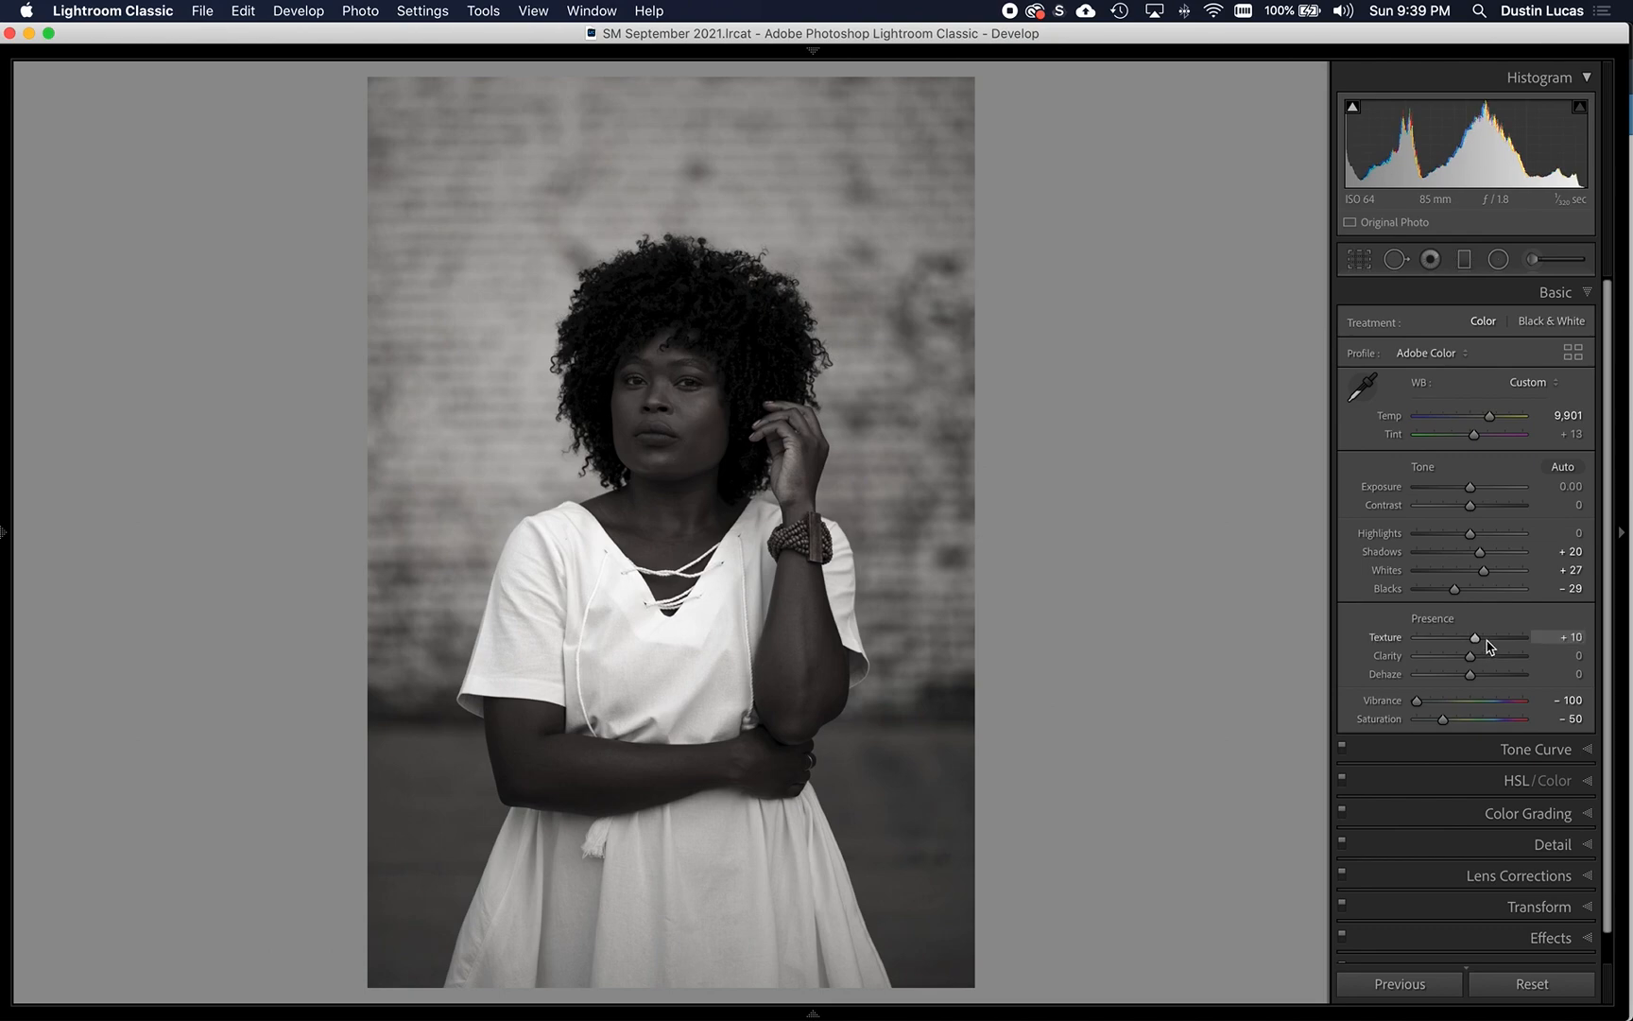
- Show the clipping indicators and raise Blacks to -4, keeping Texture at +10
key(Down)
key(Up)
key(Up)
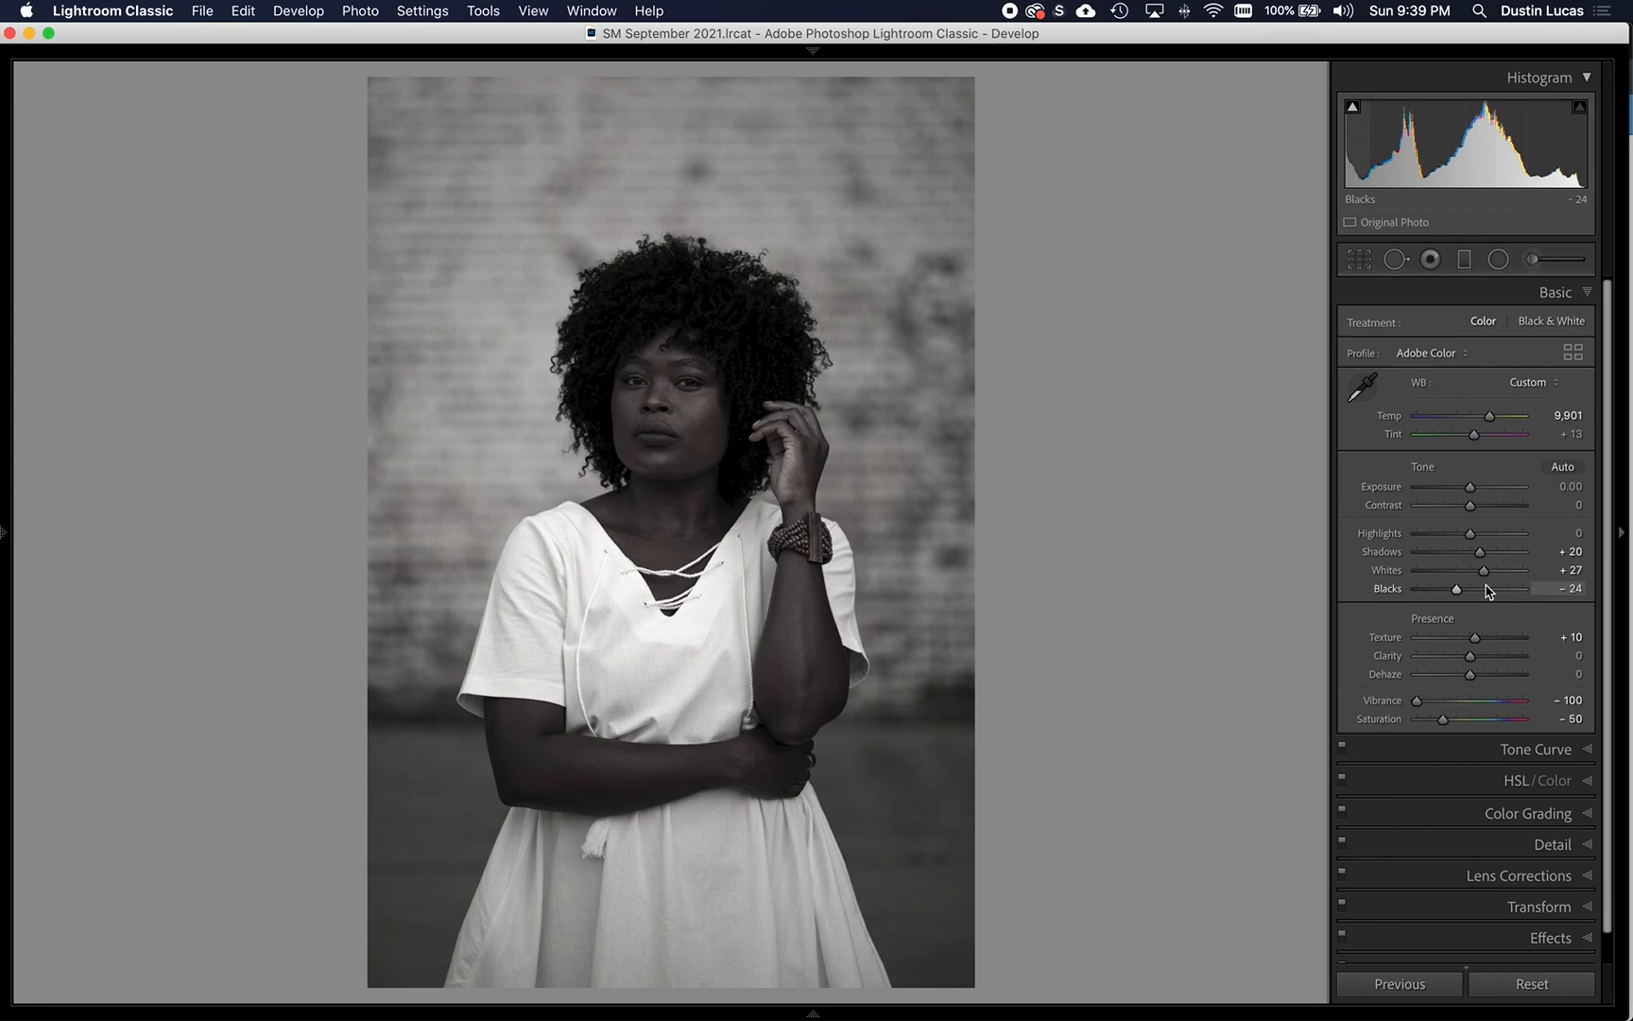
key(j)
key(Up)
key(Up)
key(Up)
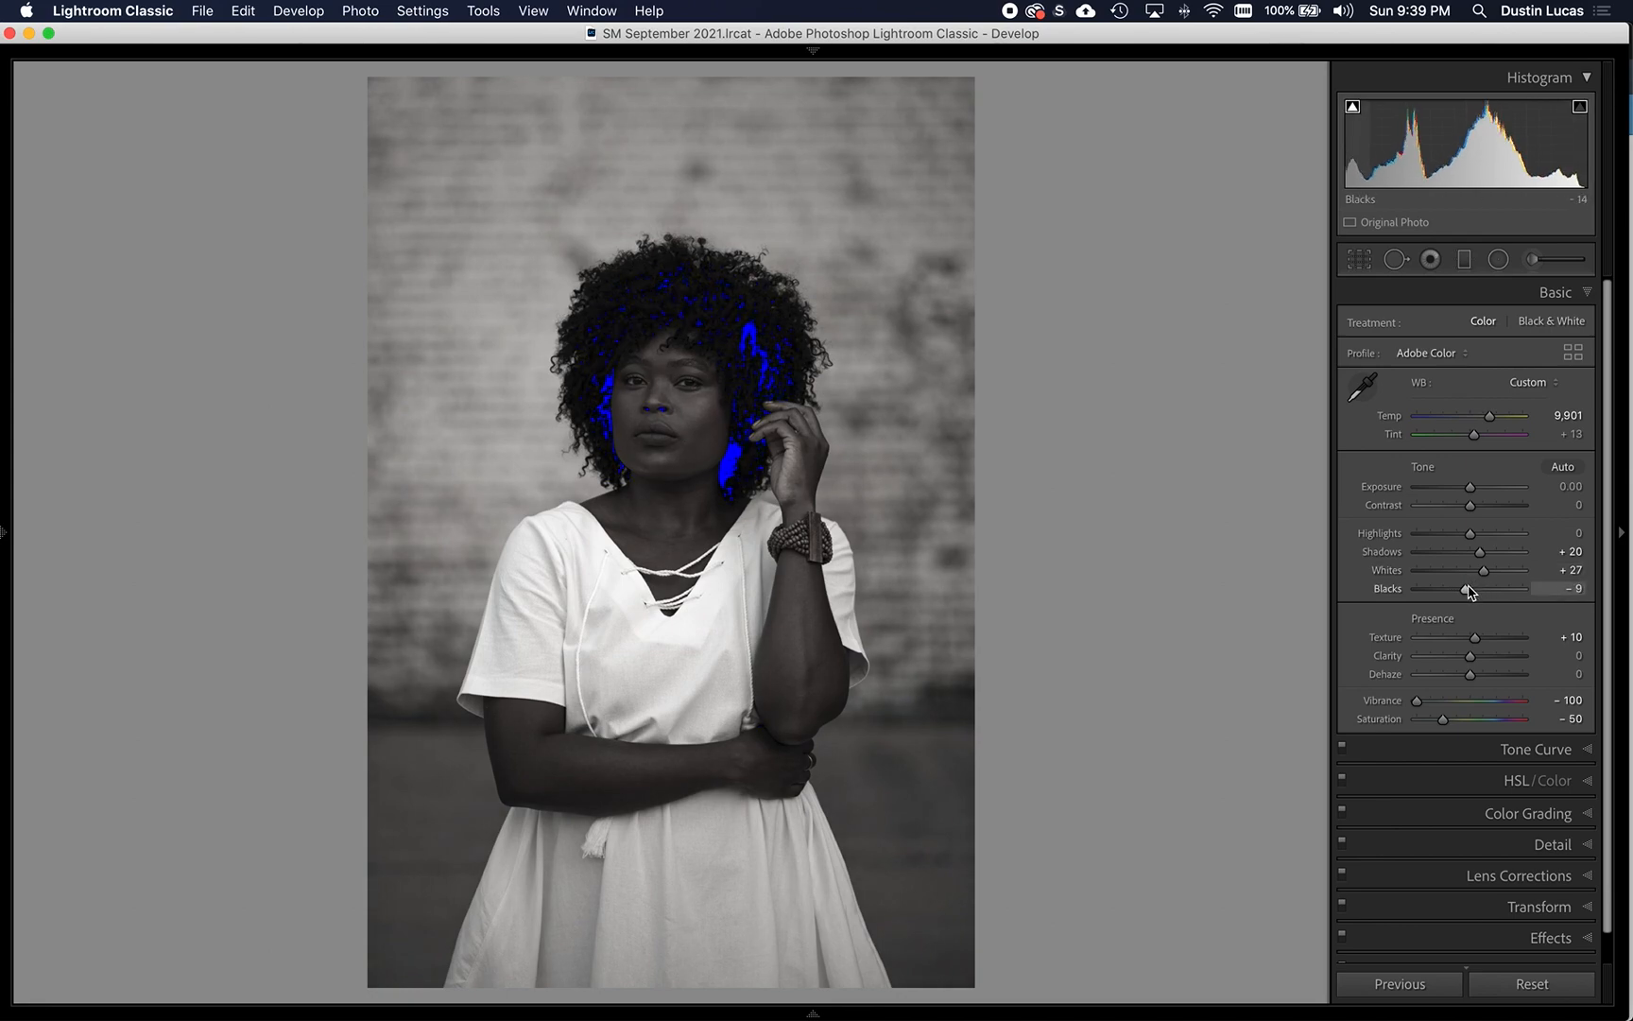
key(Up)
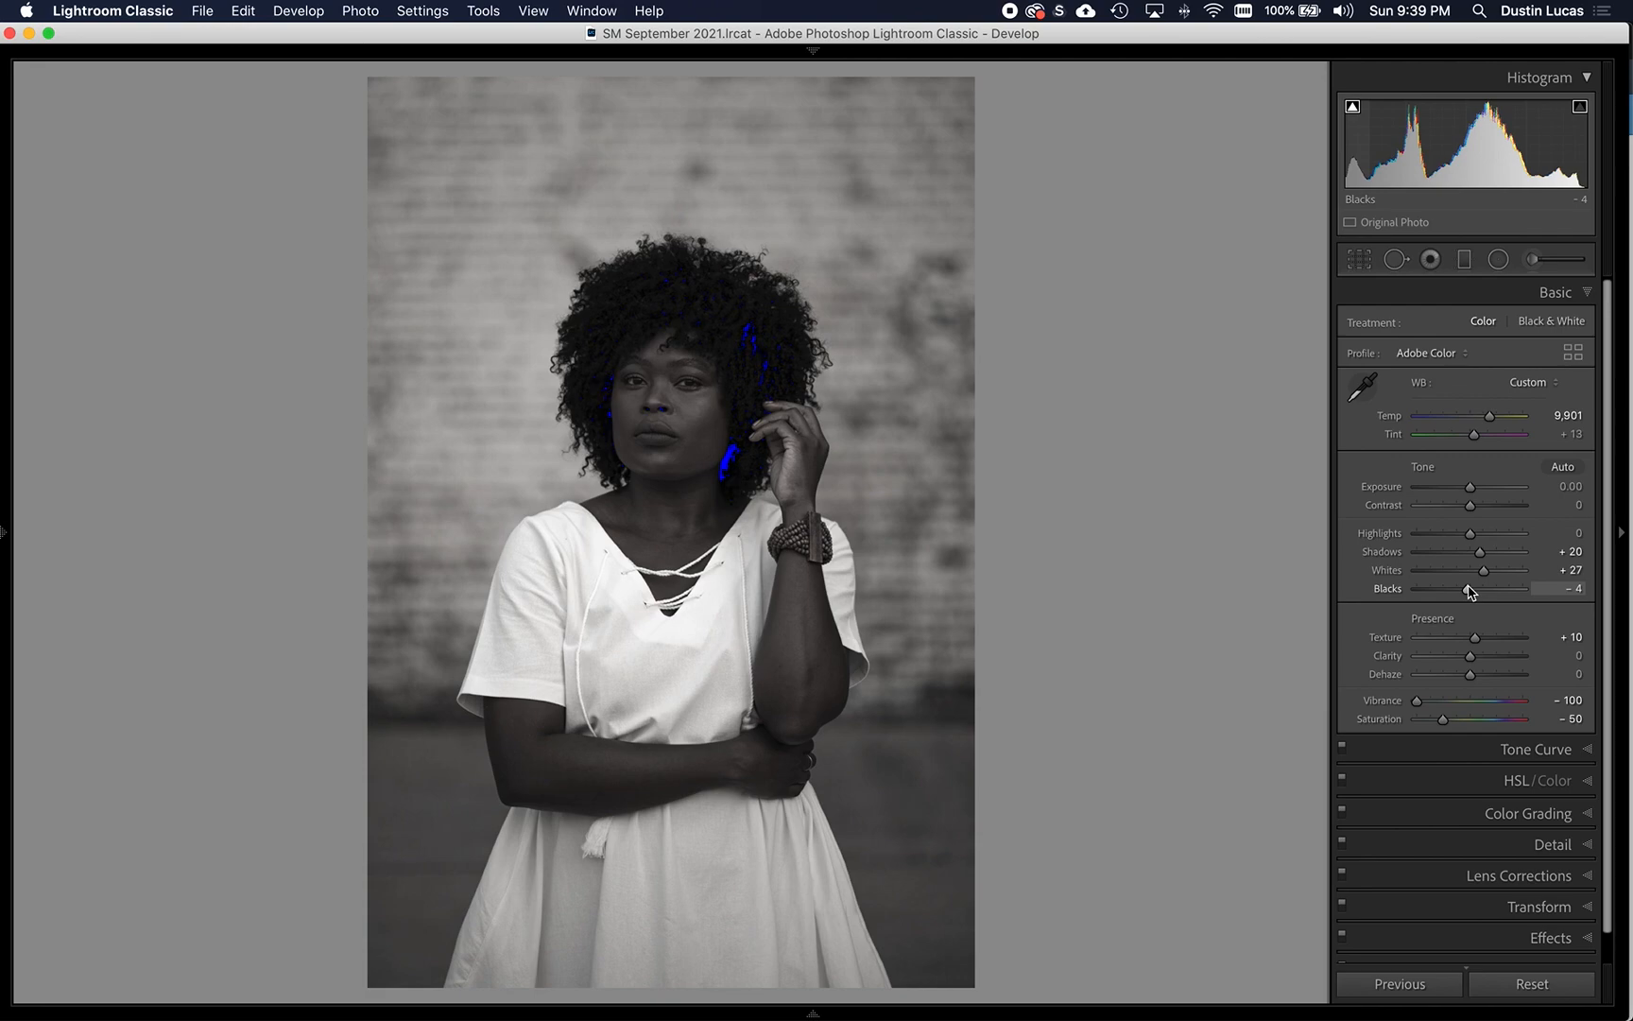
- Set Blacks to -9 and Shadows to +15, hide the clipping indicators and compare with the original photo
key(Up)
key(Up)
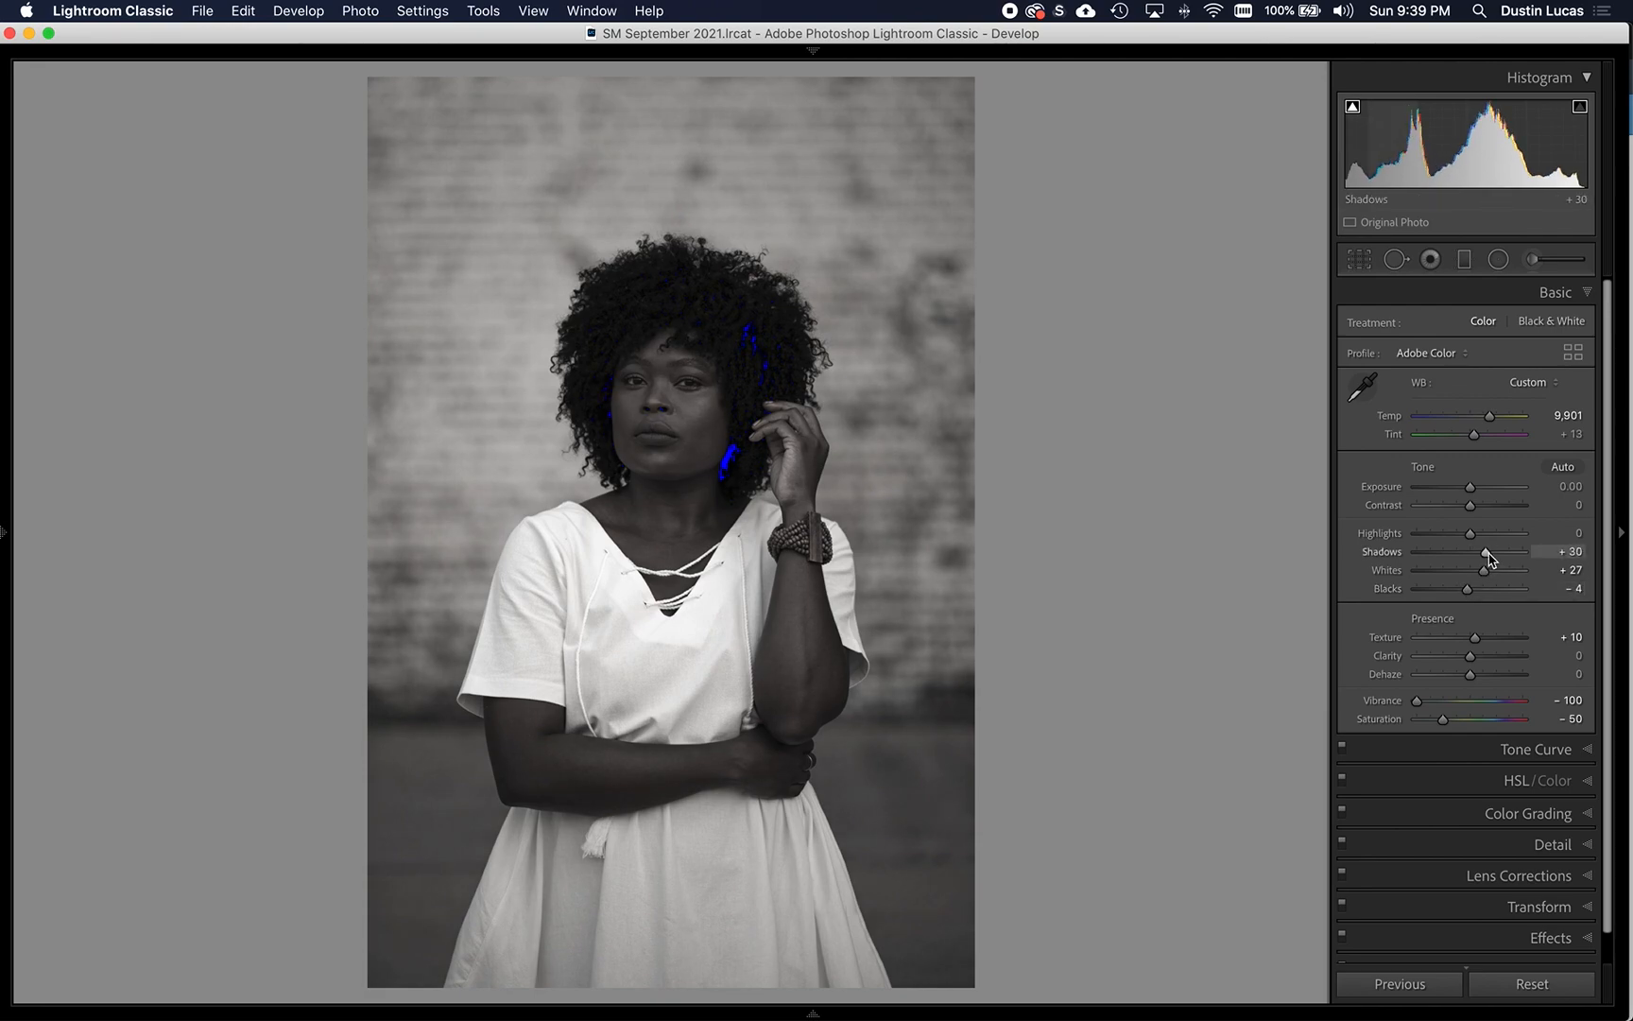
key(Down)
key(Down)
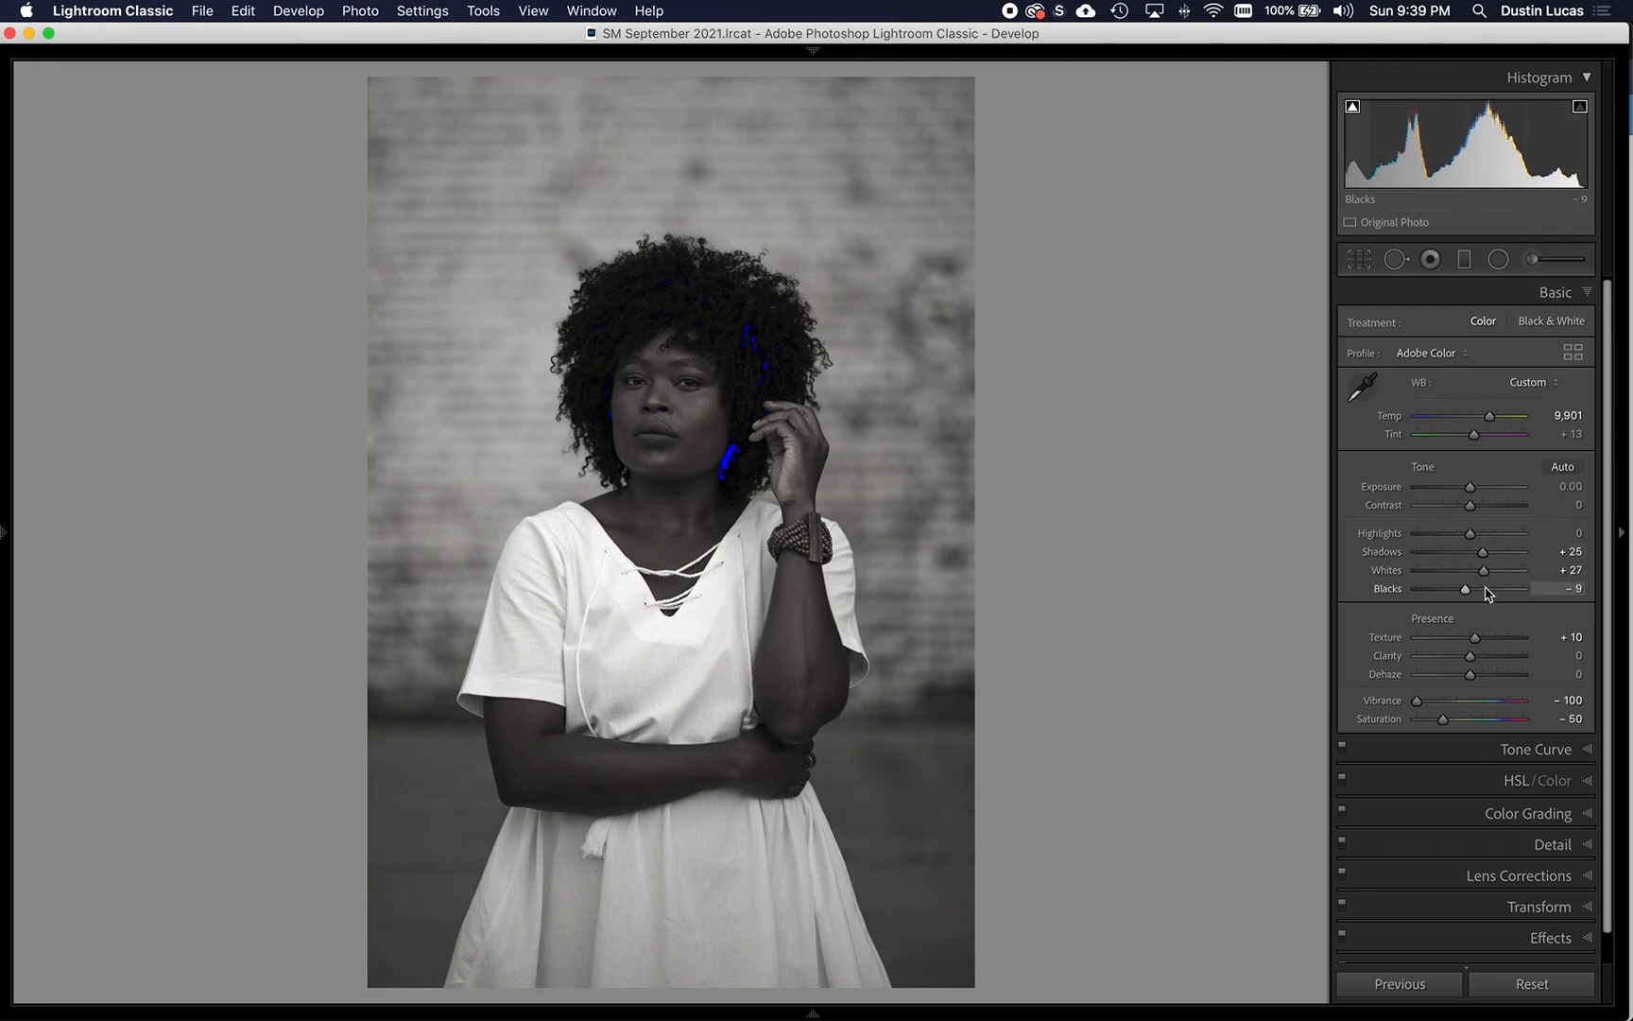
key(j)
key(Down)
key(Down)
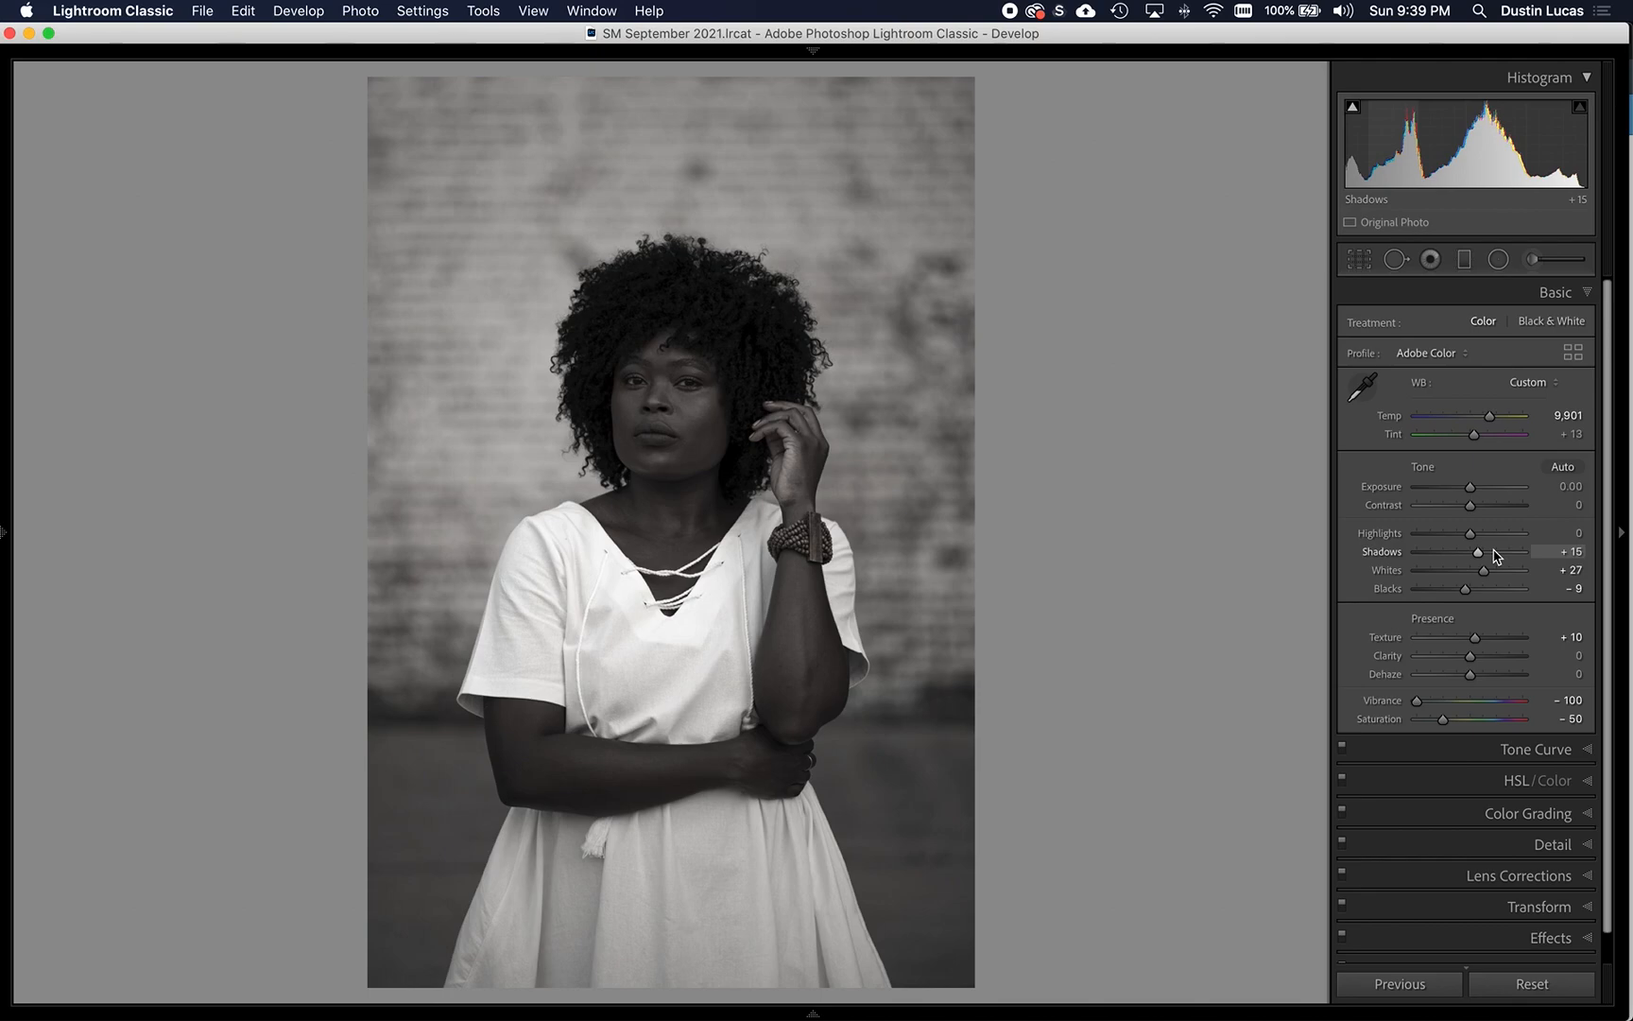
key(backslash)
key(backslash)
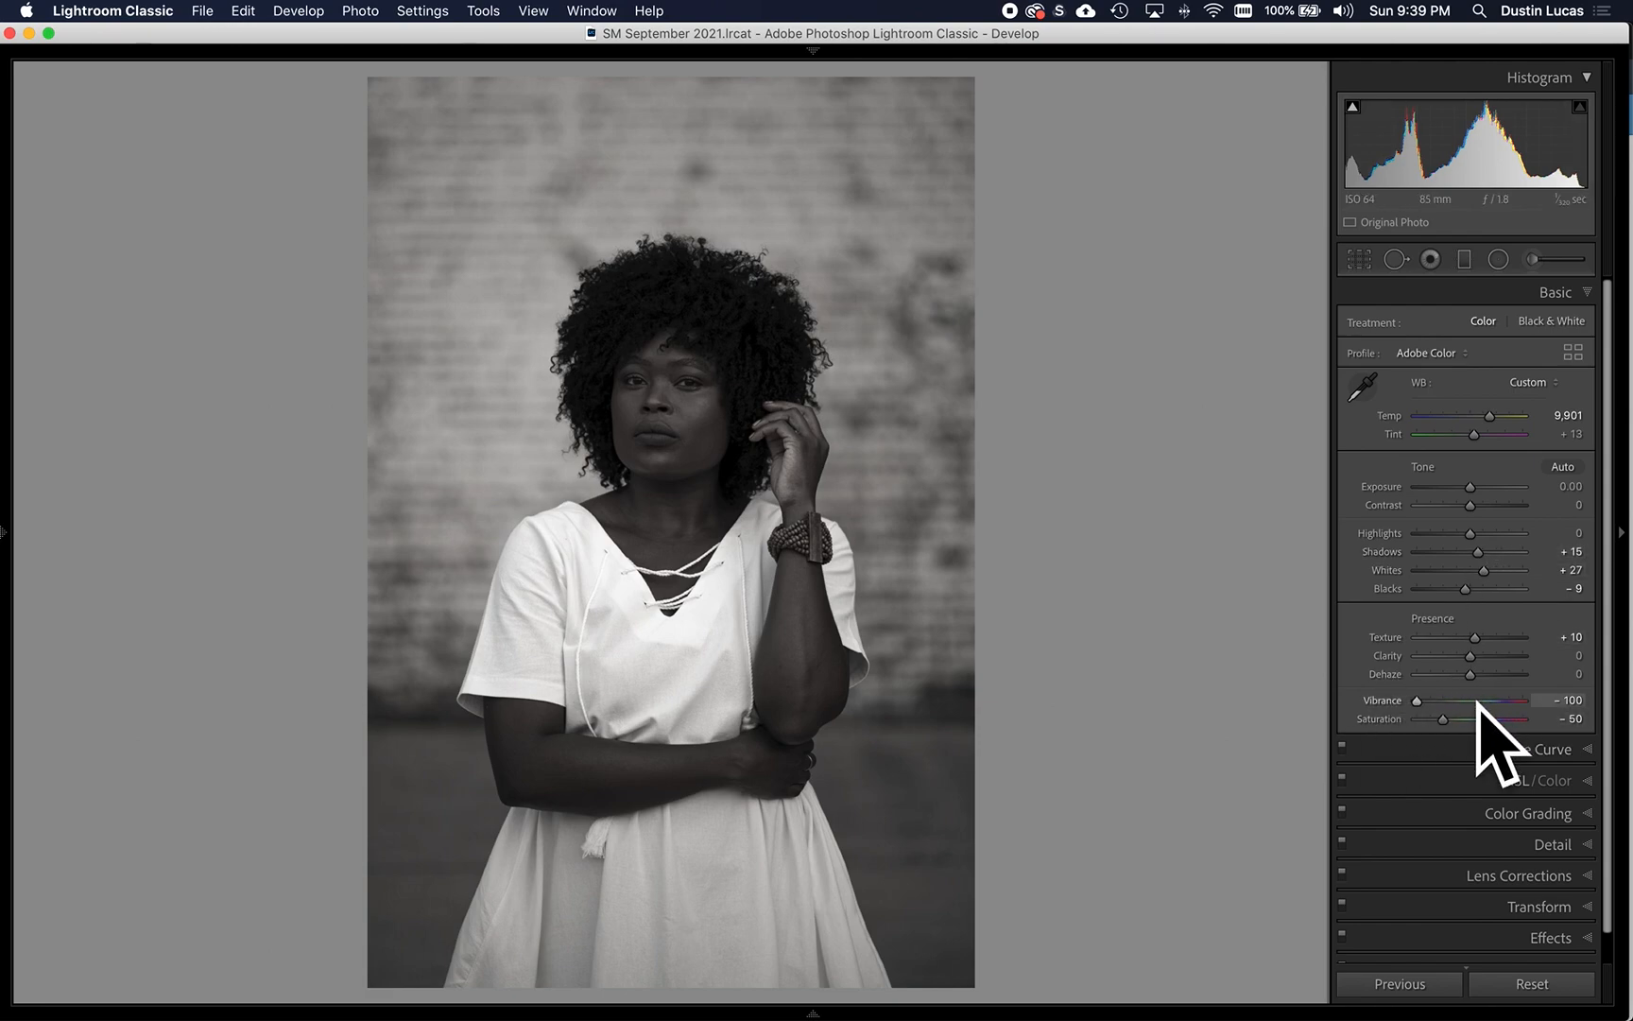
- Raise Saturation to -31 to bring some color back into the portrait
drag(1446, 723, 1456, 724)
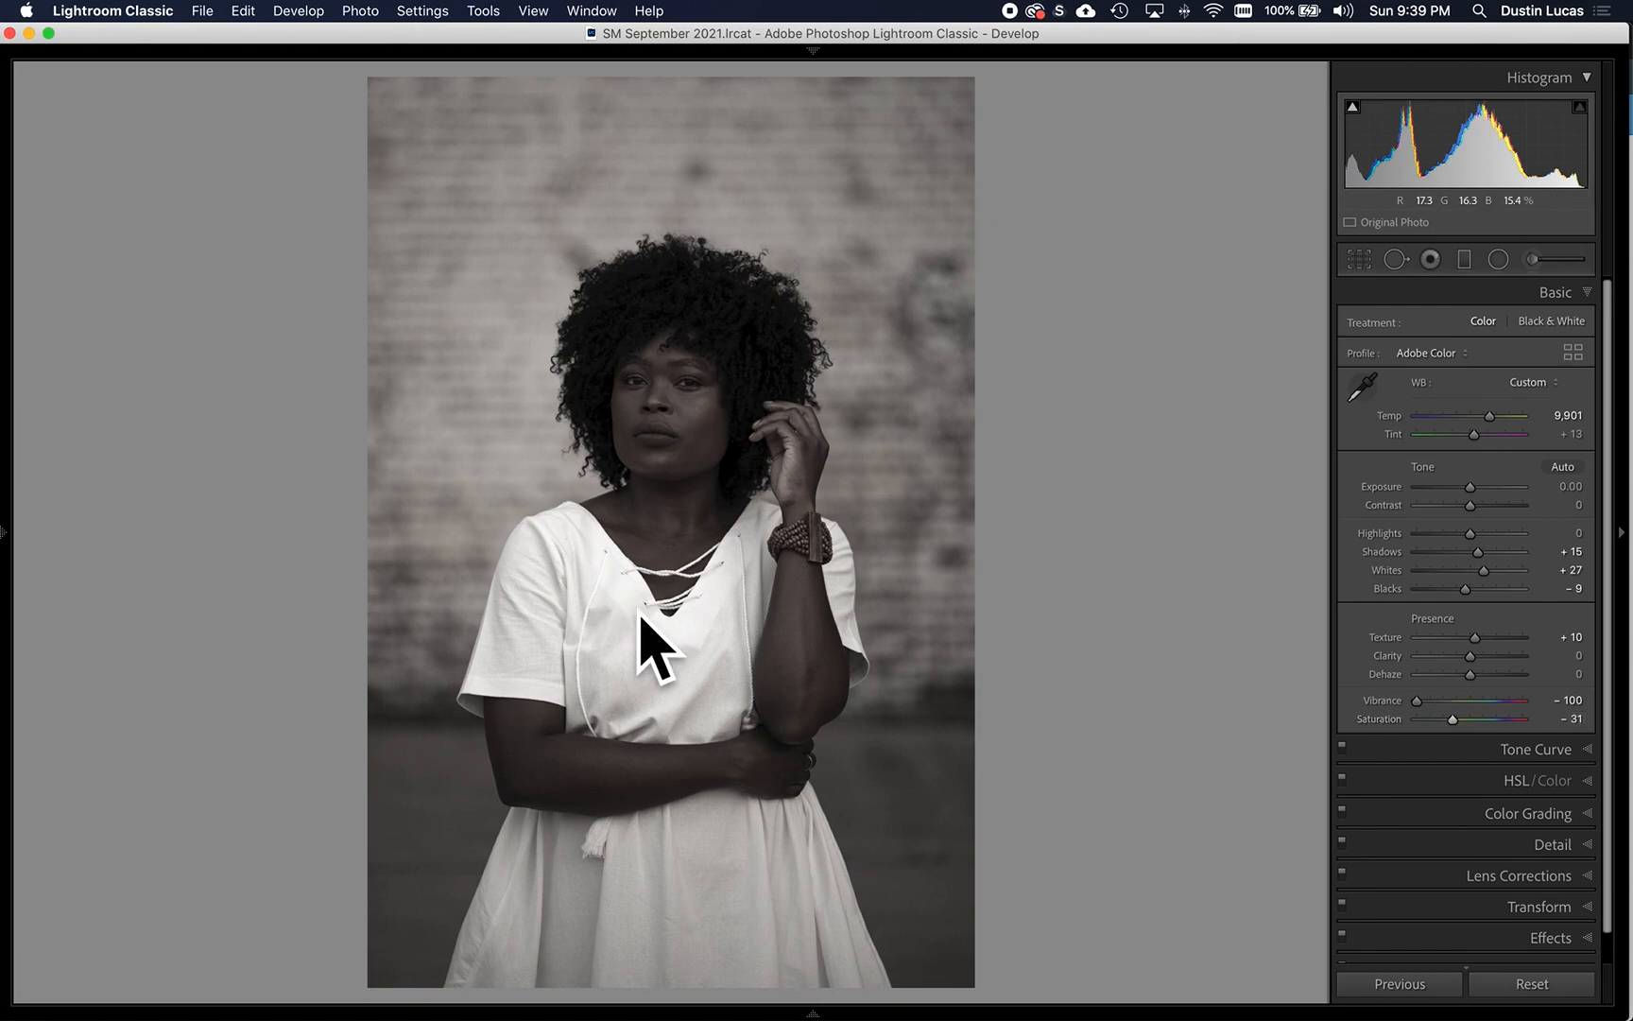
- Set Saturation to -37 and reset Texture, Whites, Blacks and Shadows to 0
drag(1453, 724, 1452, 725)
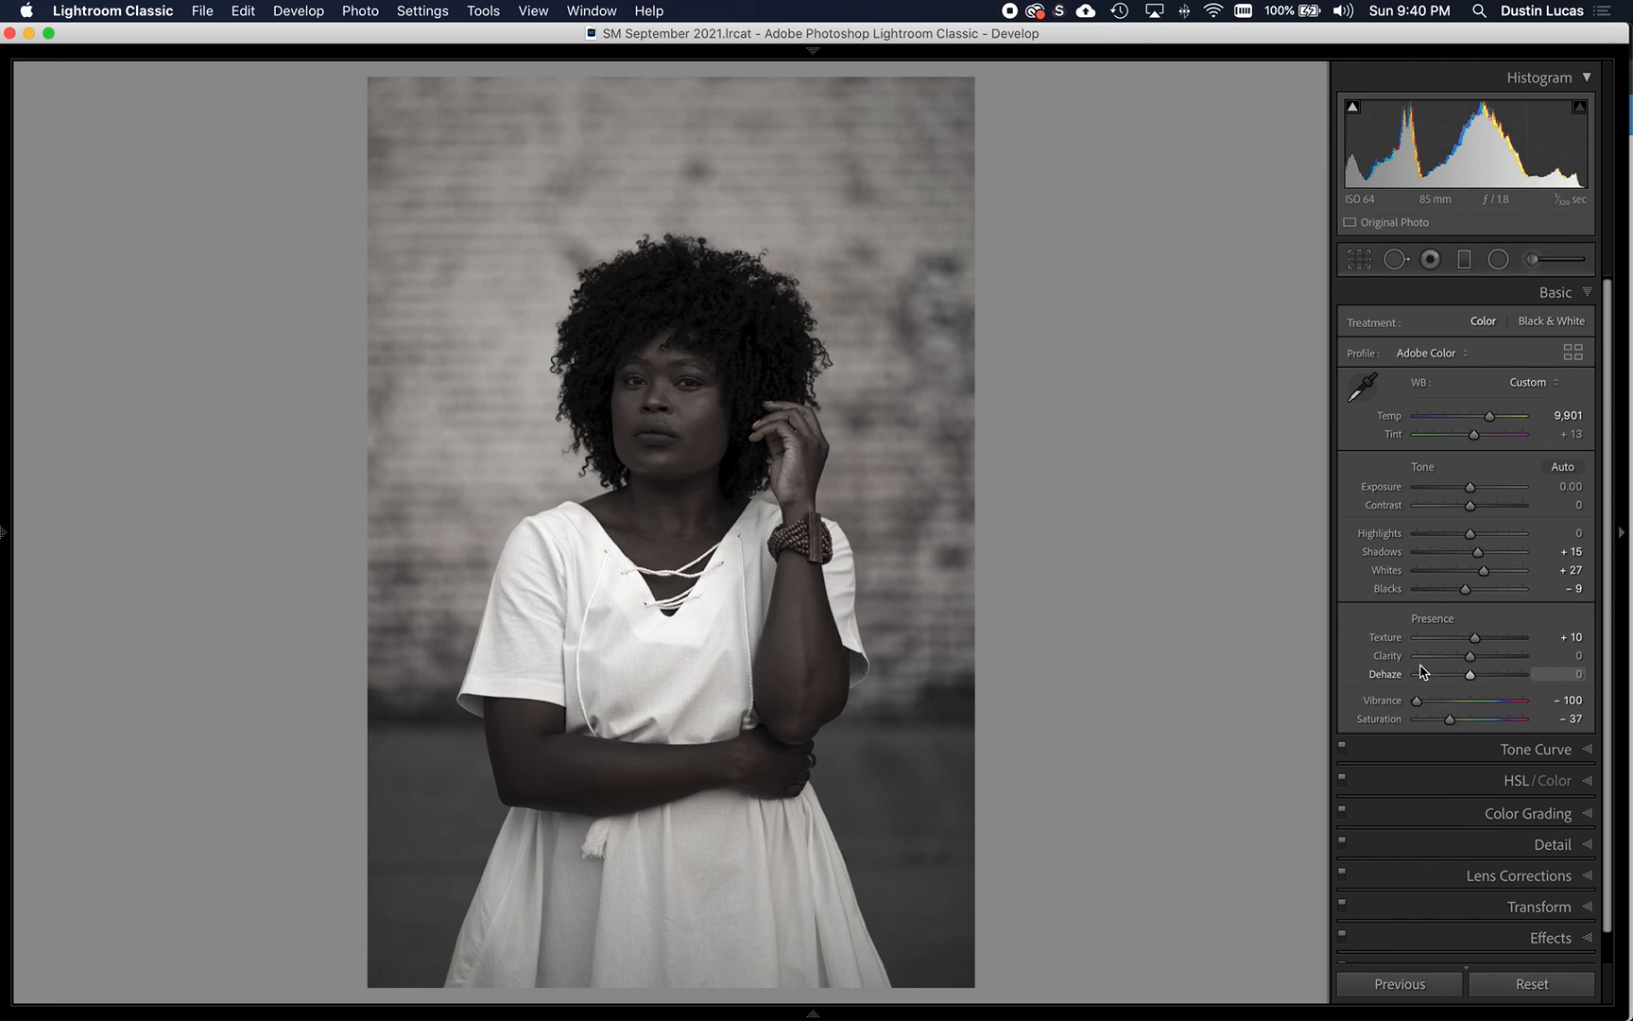
double_click(1387, 638)
double_click(1386, 571)
double_click(1395, 590)
double_click(1392, 558)
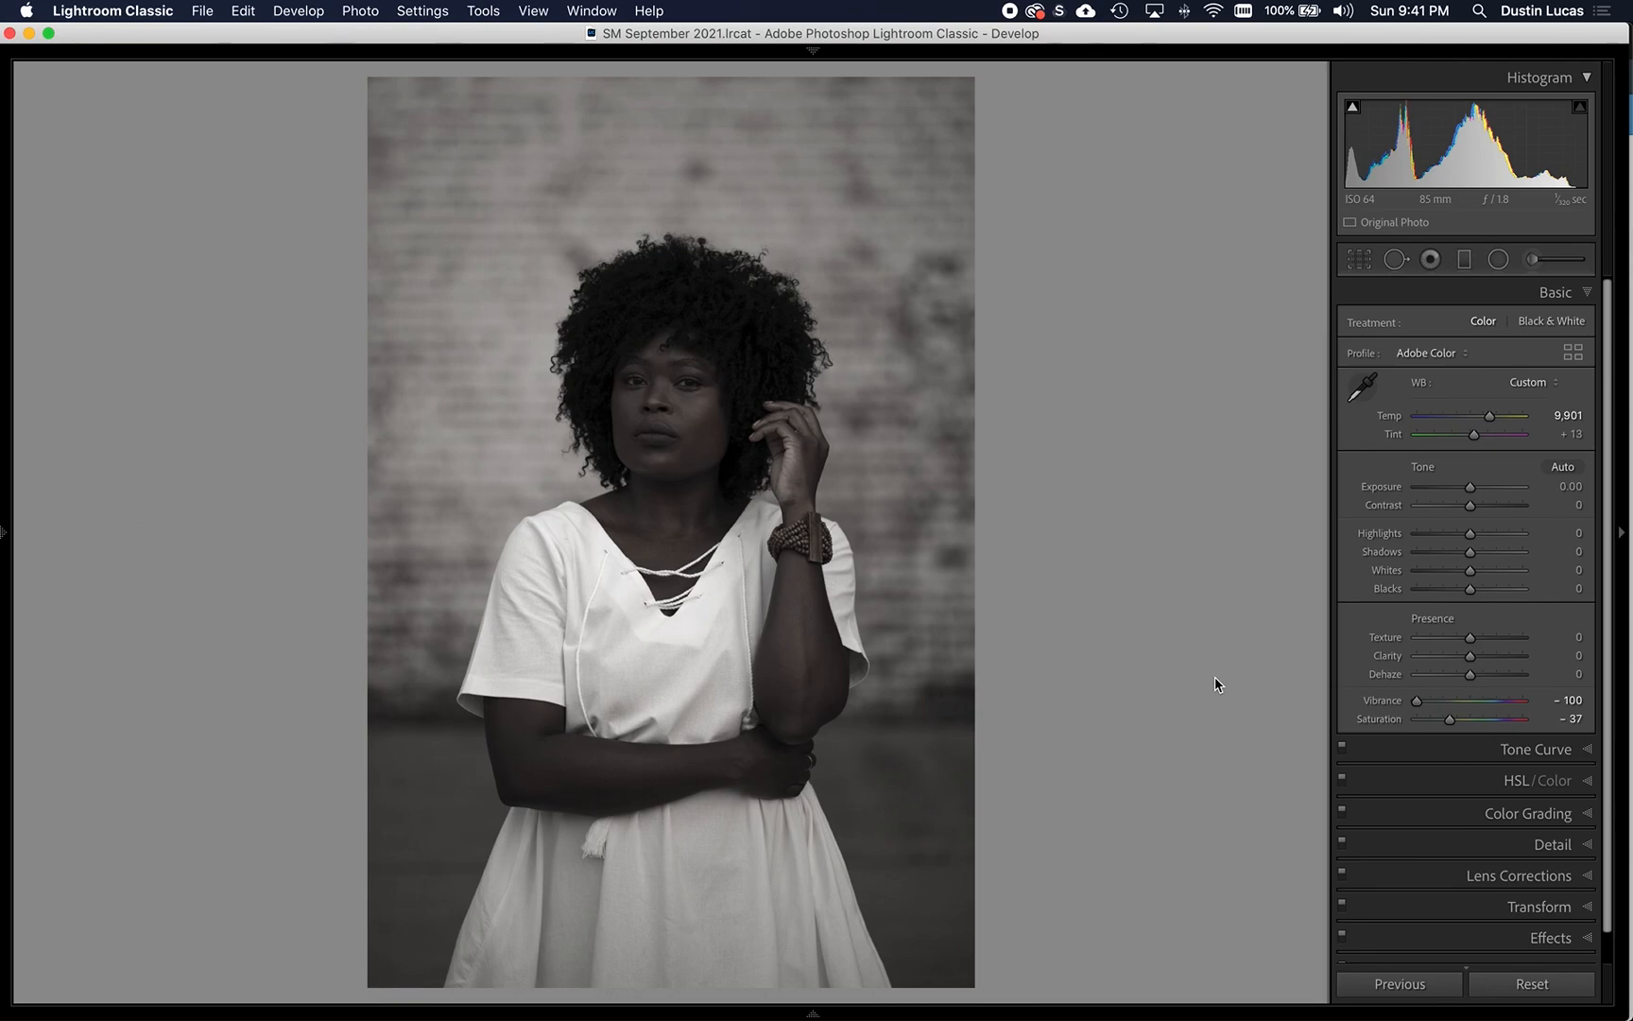
- Use the parametric tone curve's targeted adjustment on the face and hair to set Darks to +7 and Shadows to -1
key(super+alt+shift+t)
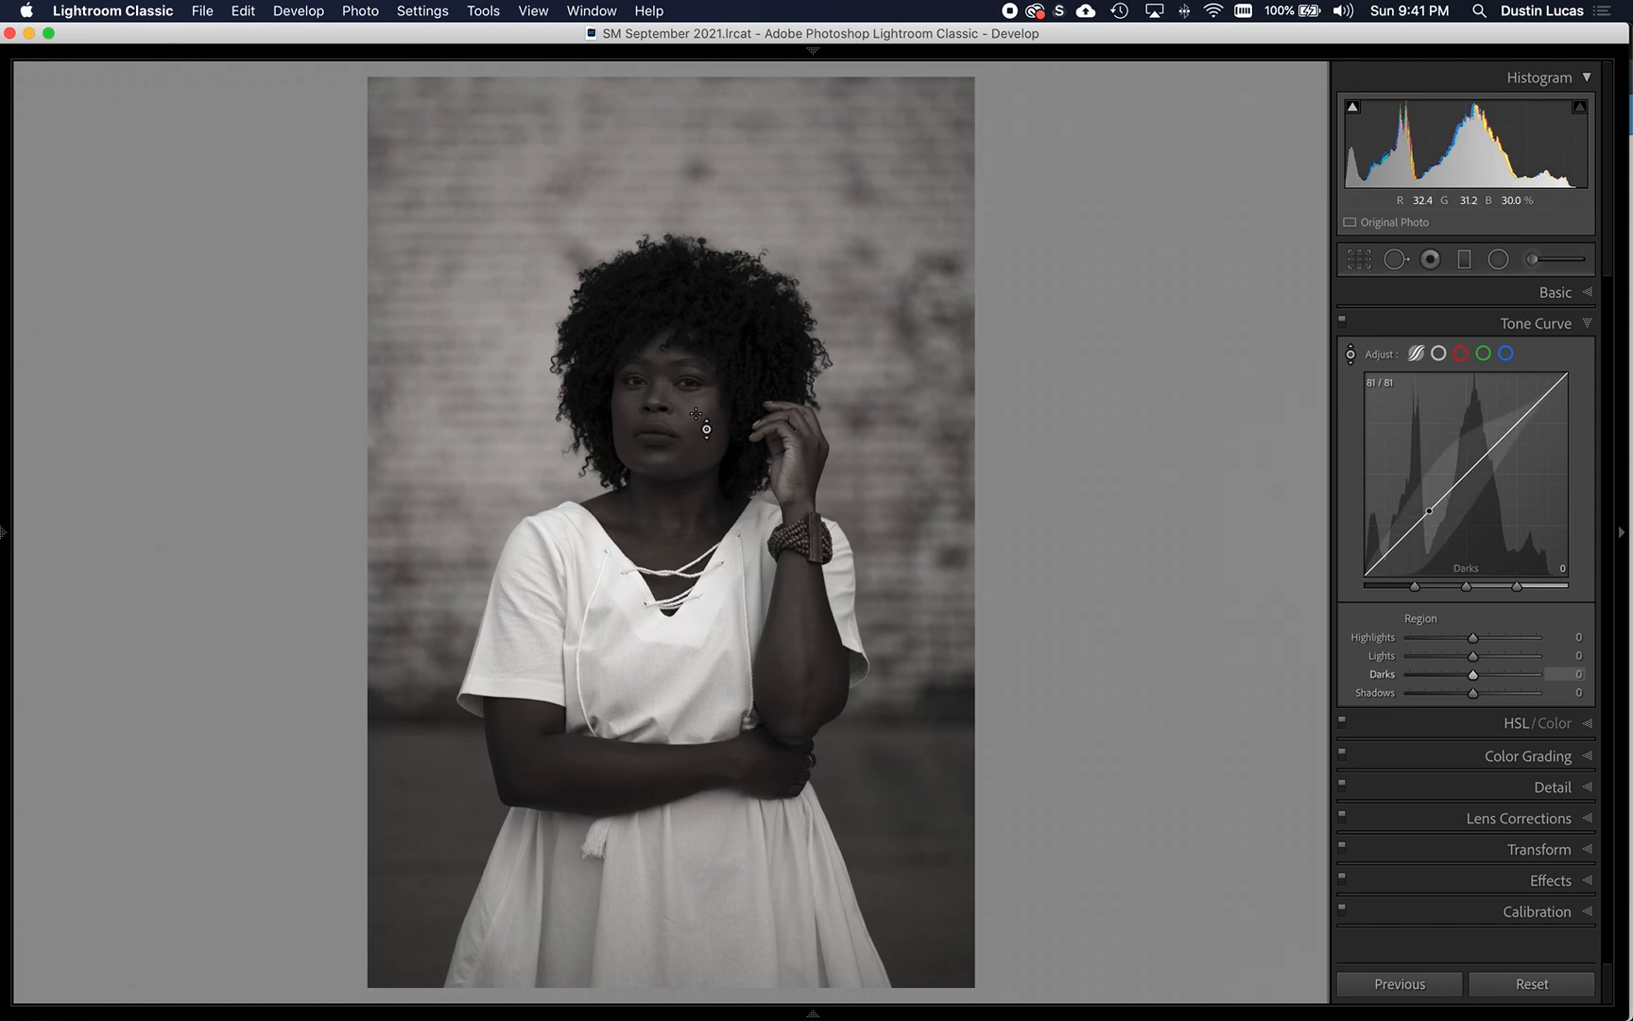
drag(696, 410, 708, 477)
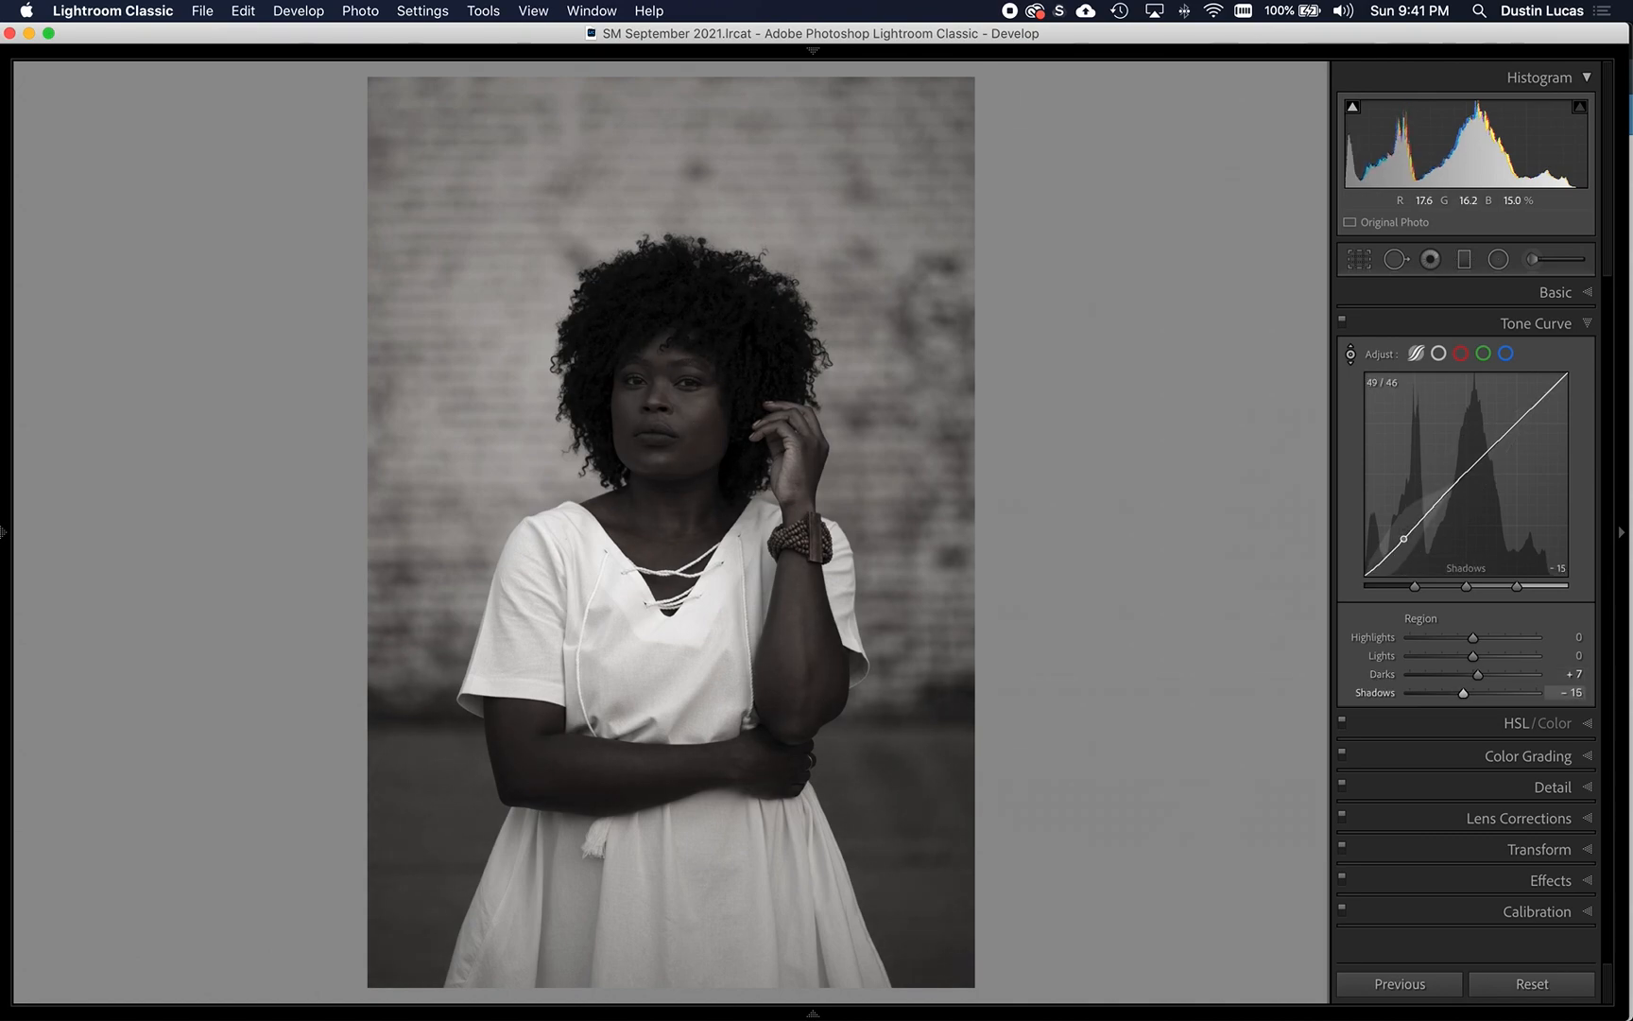
drag(650, 325, 650, 308)
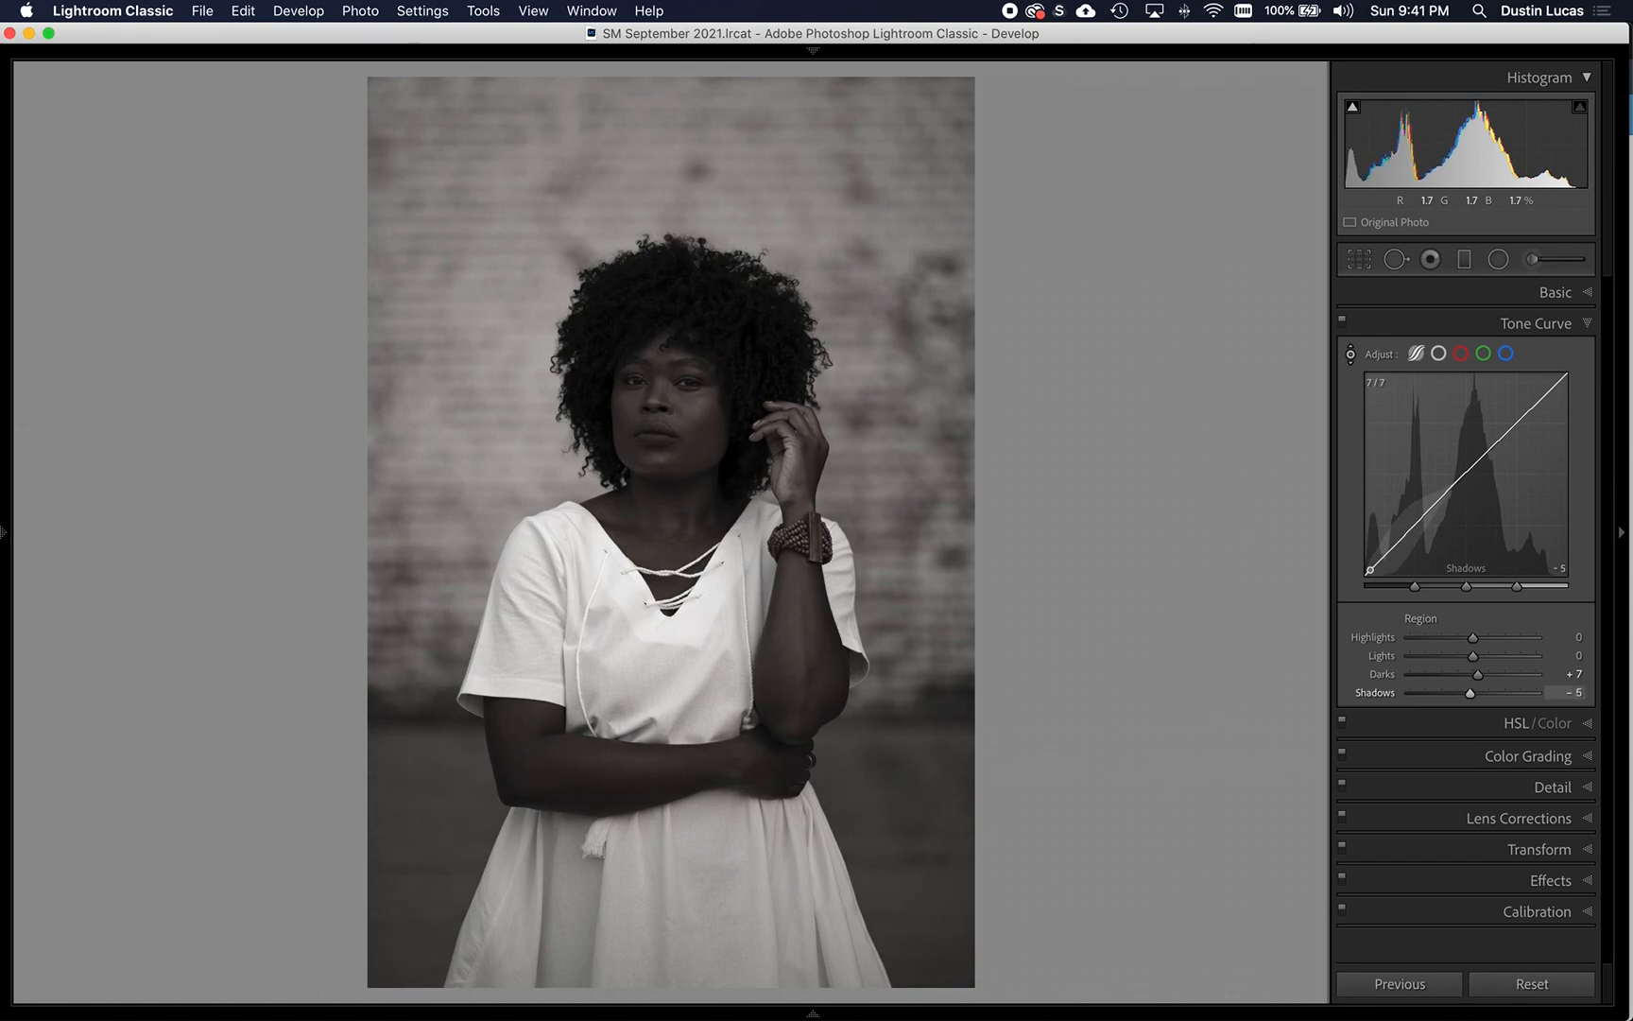
drag(629, 315, 628, 314)
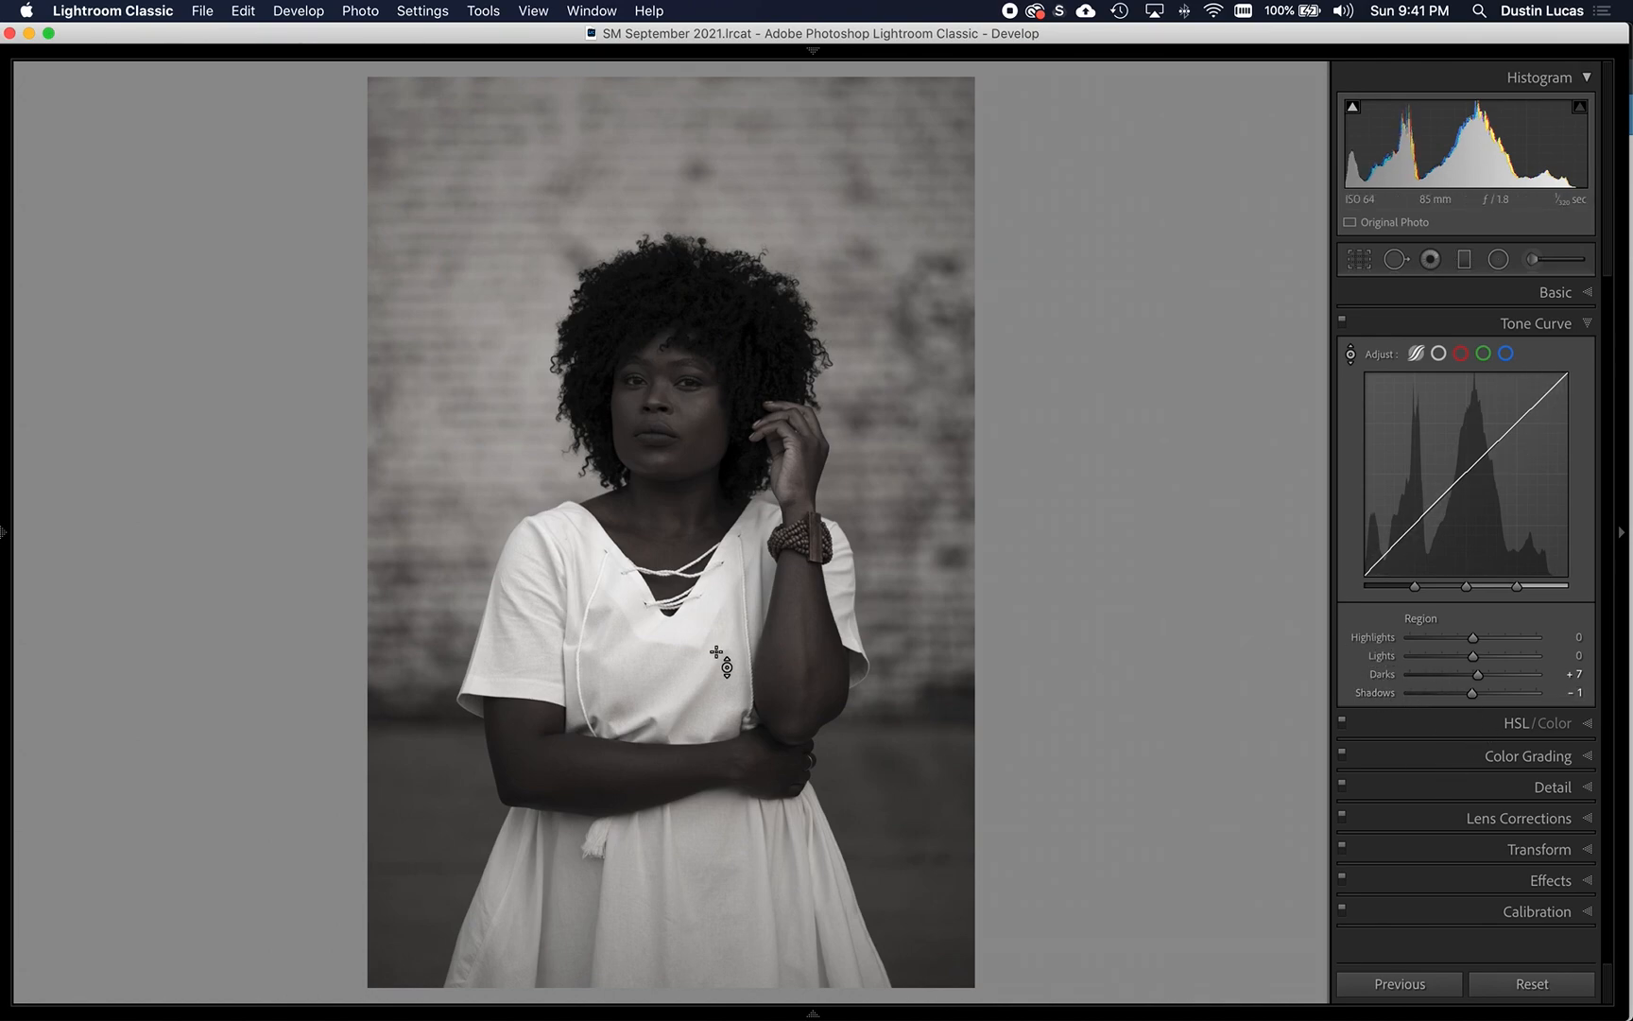
- Adjust the parametric curve from the dress, arm and brick wall to Highlights -25, Shadows +6 and Lights -19
drag(621, 588, 621, 633)
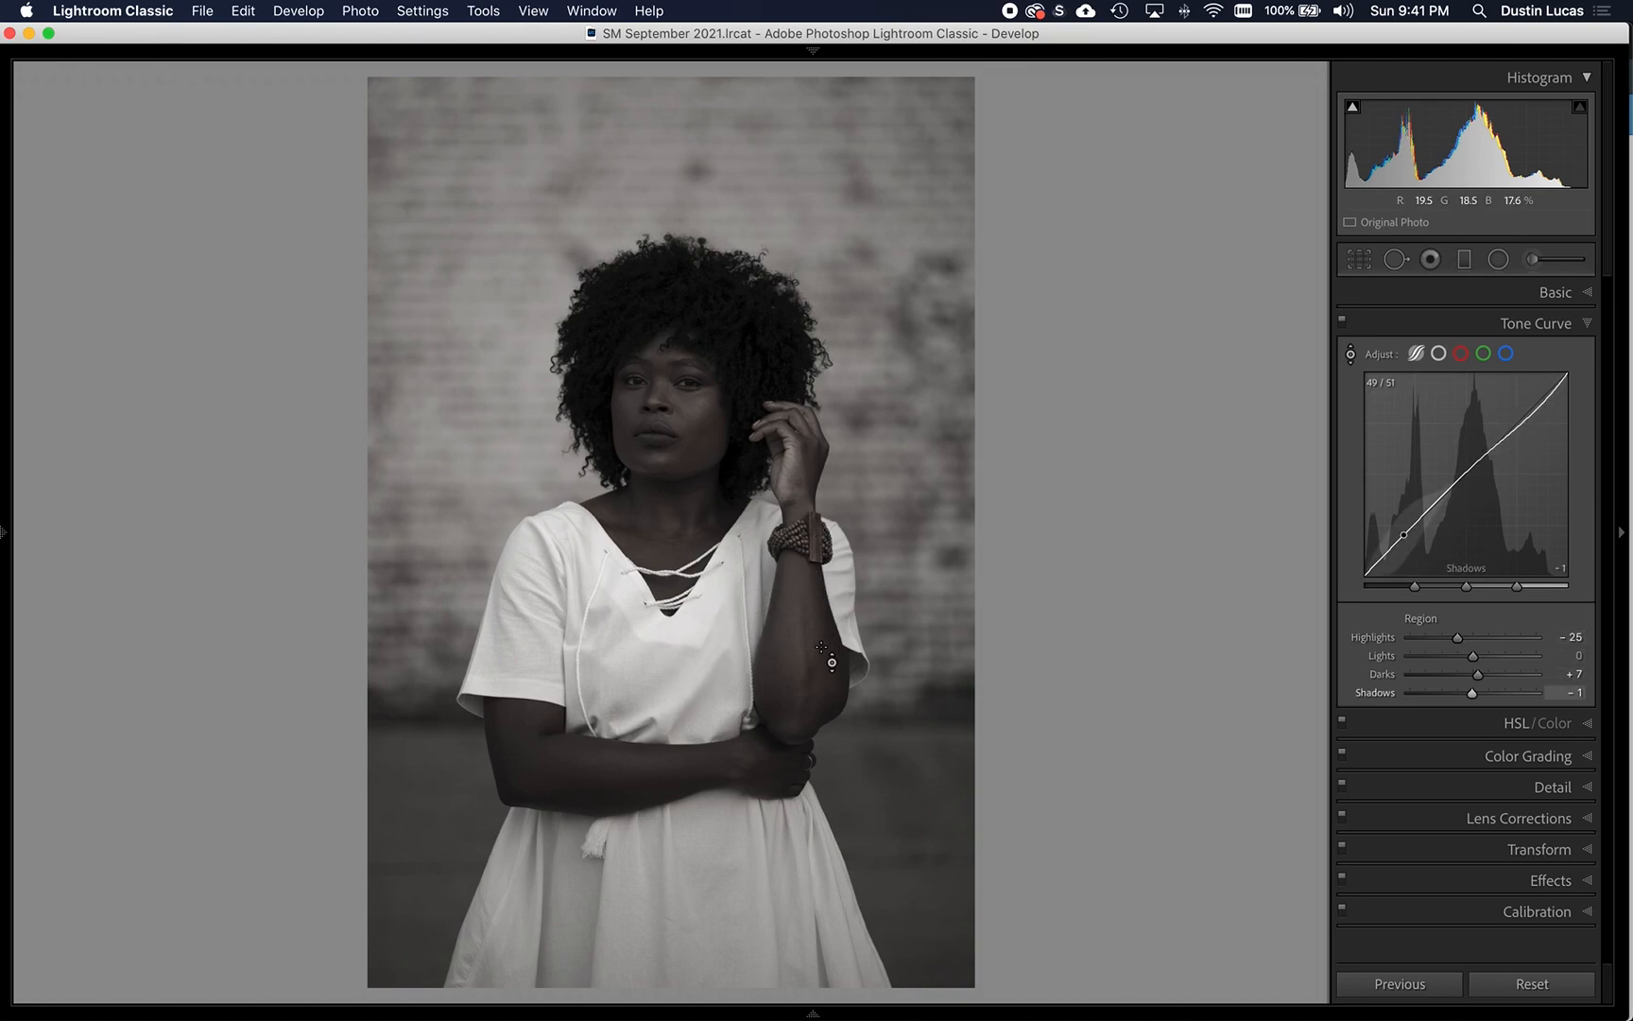
drag(801, 652, 802, 645)
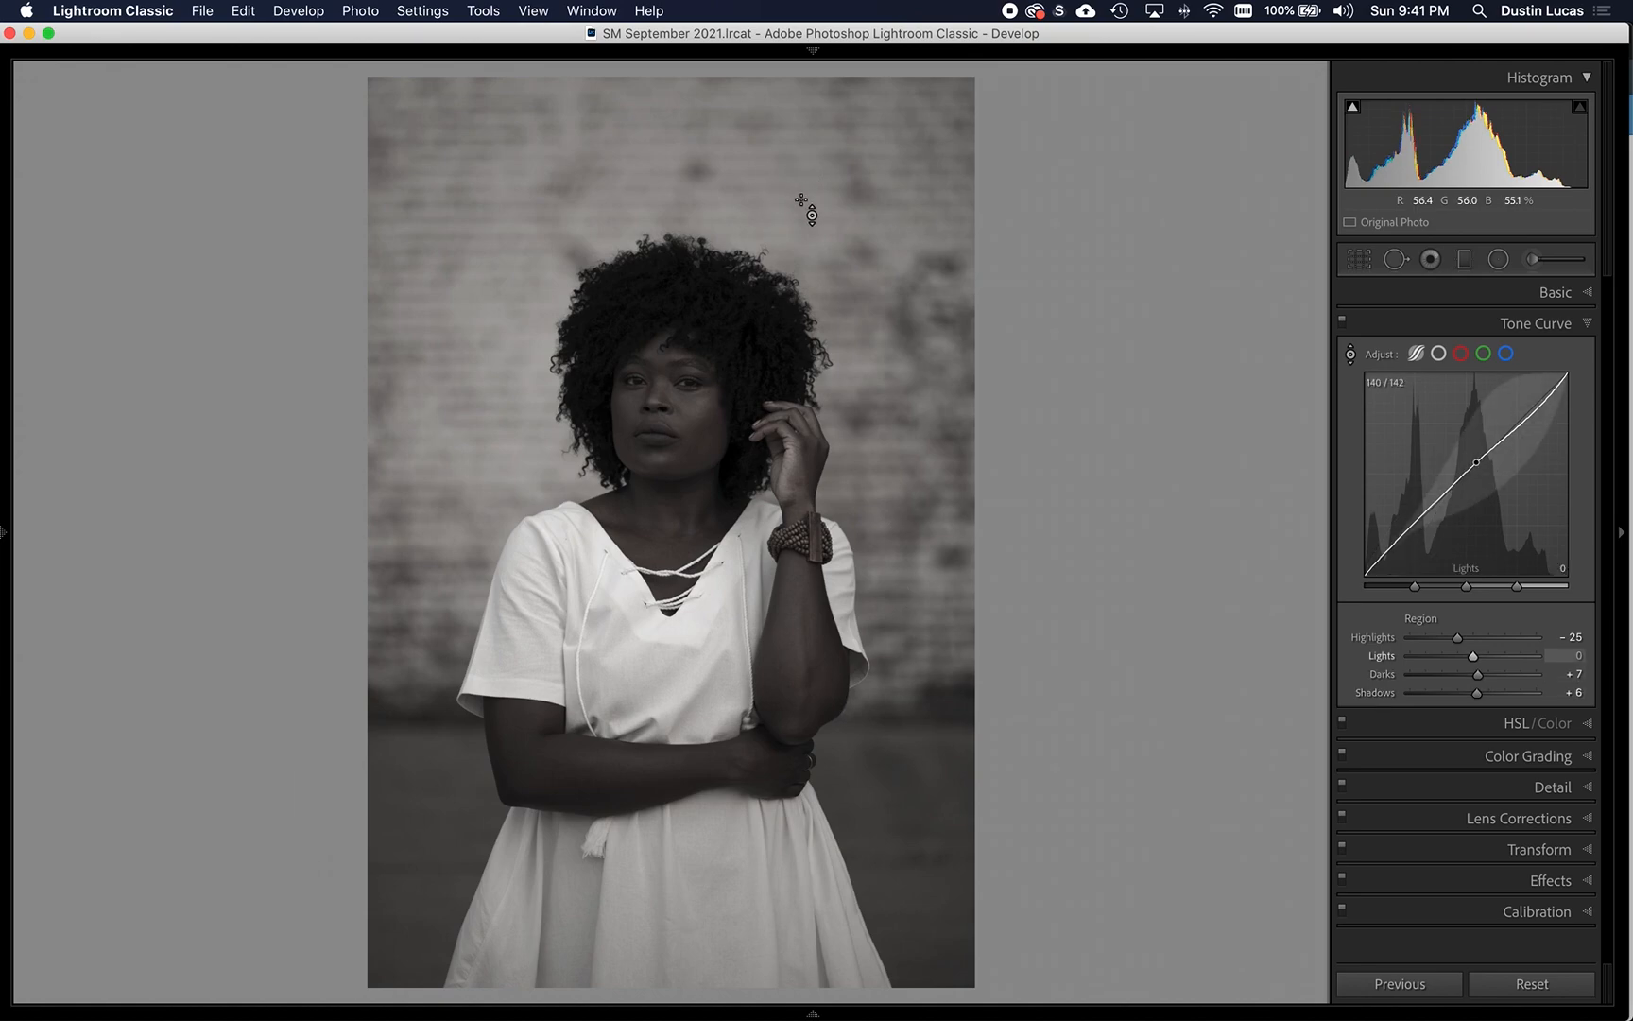
drag(822, 227, 822, 246)
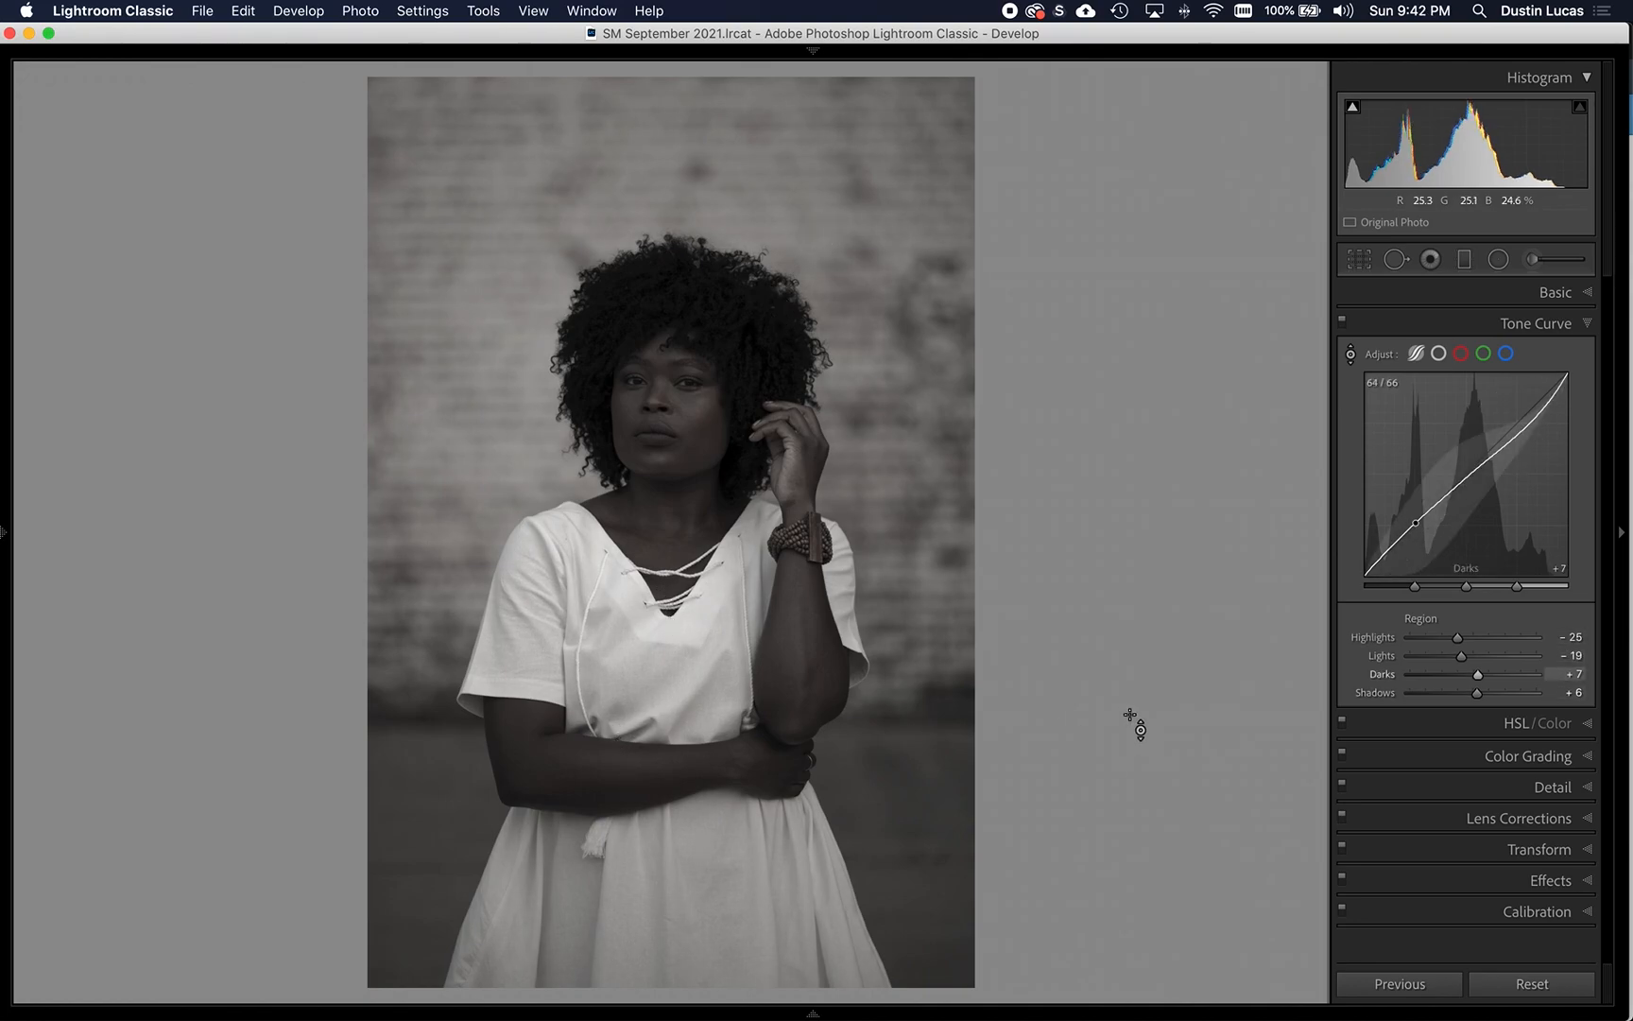
- Compare the photo with and without the tone curve, then reset its Lights to 0 and set Highlights to -19
click(1341, 322)
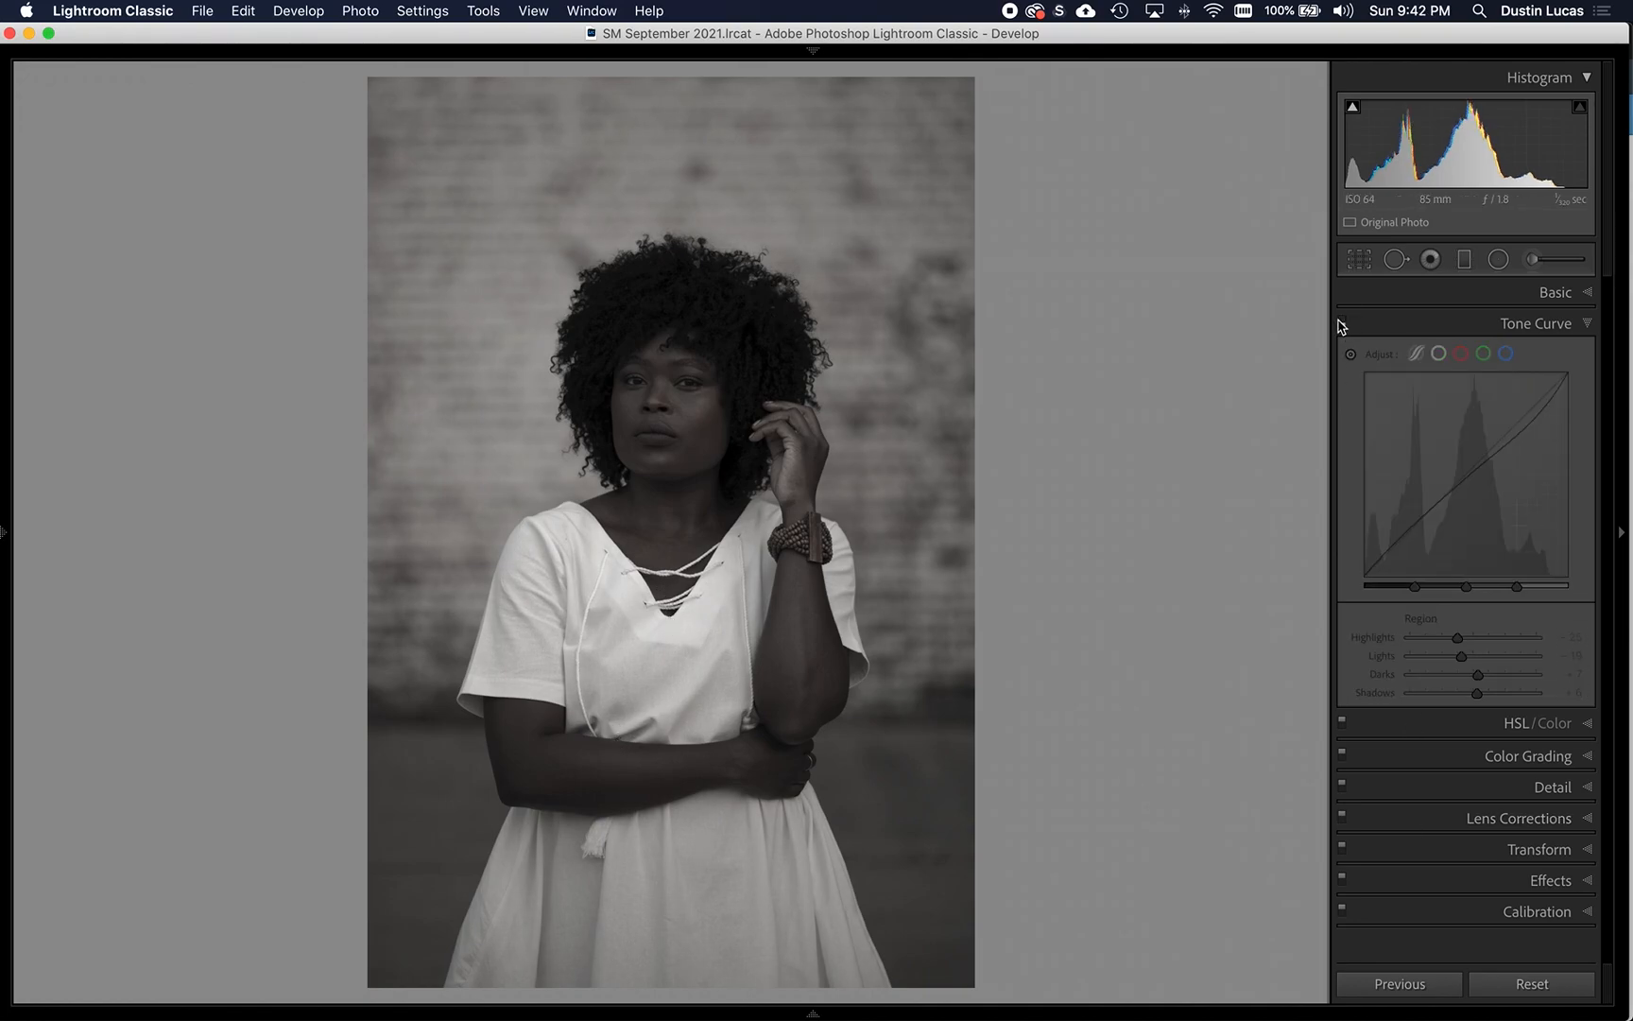
click(1341, 322)
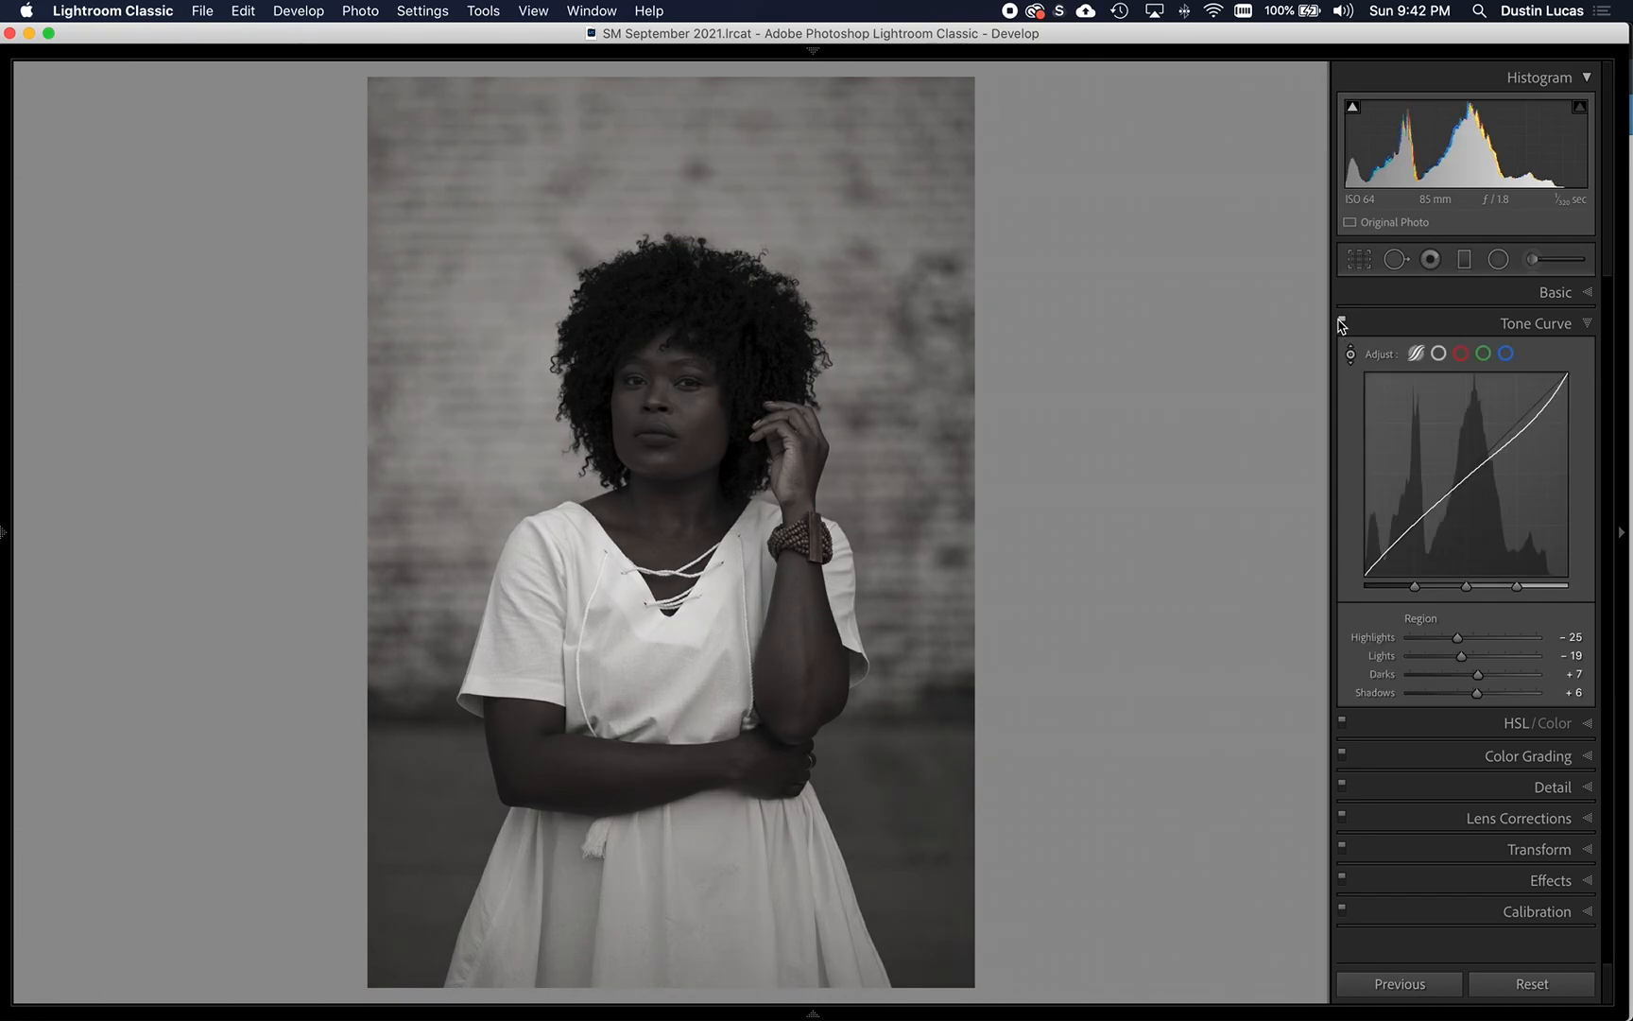
click(1341, 322)
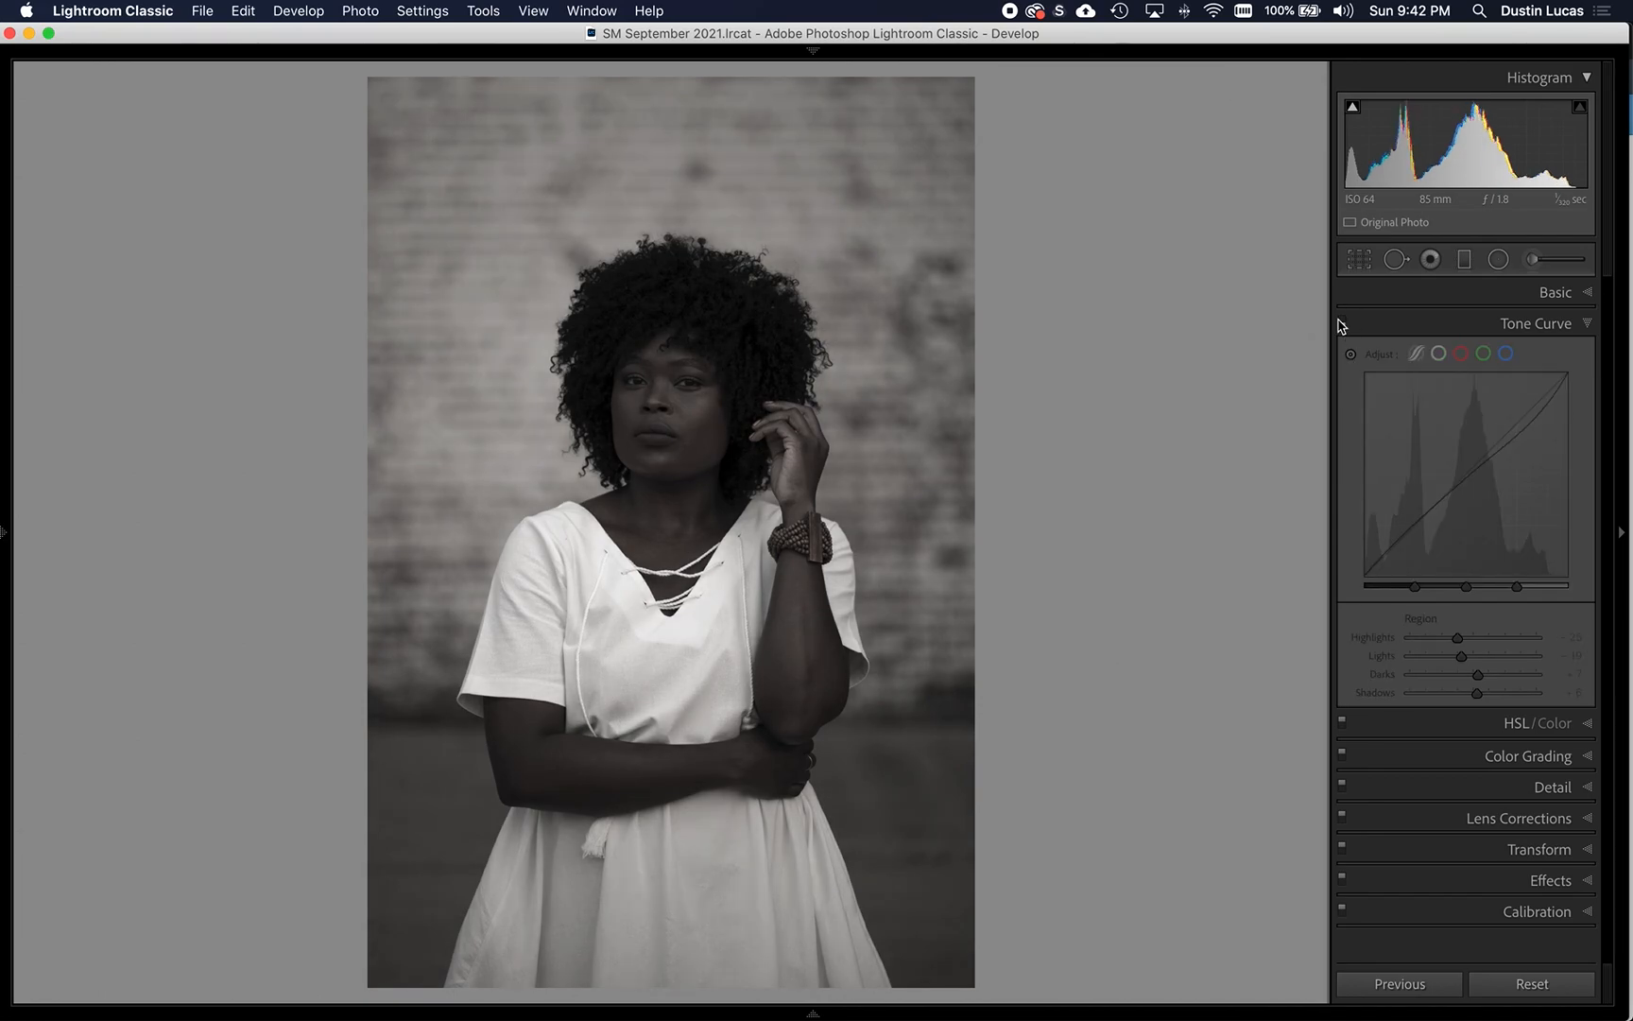
click(1341, 323)
click(1341, 322)
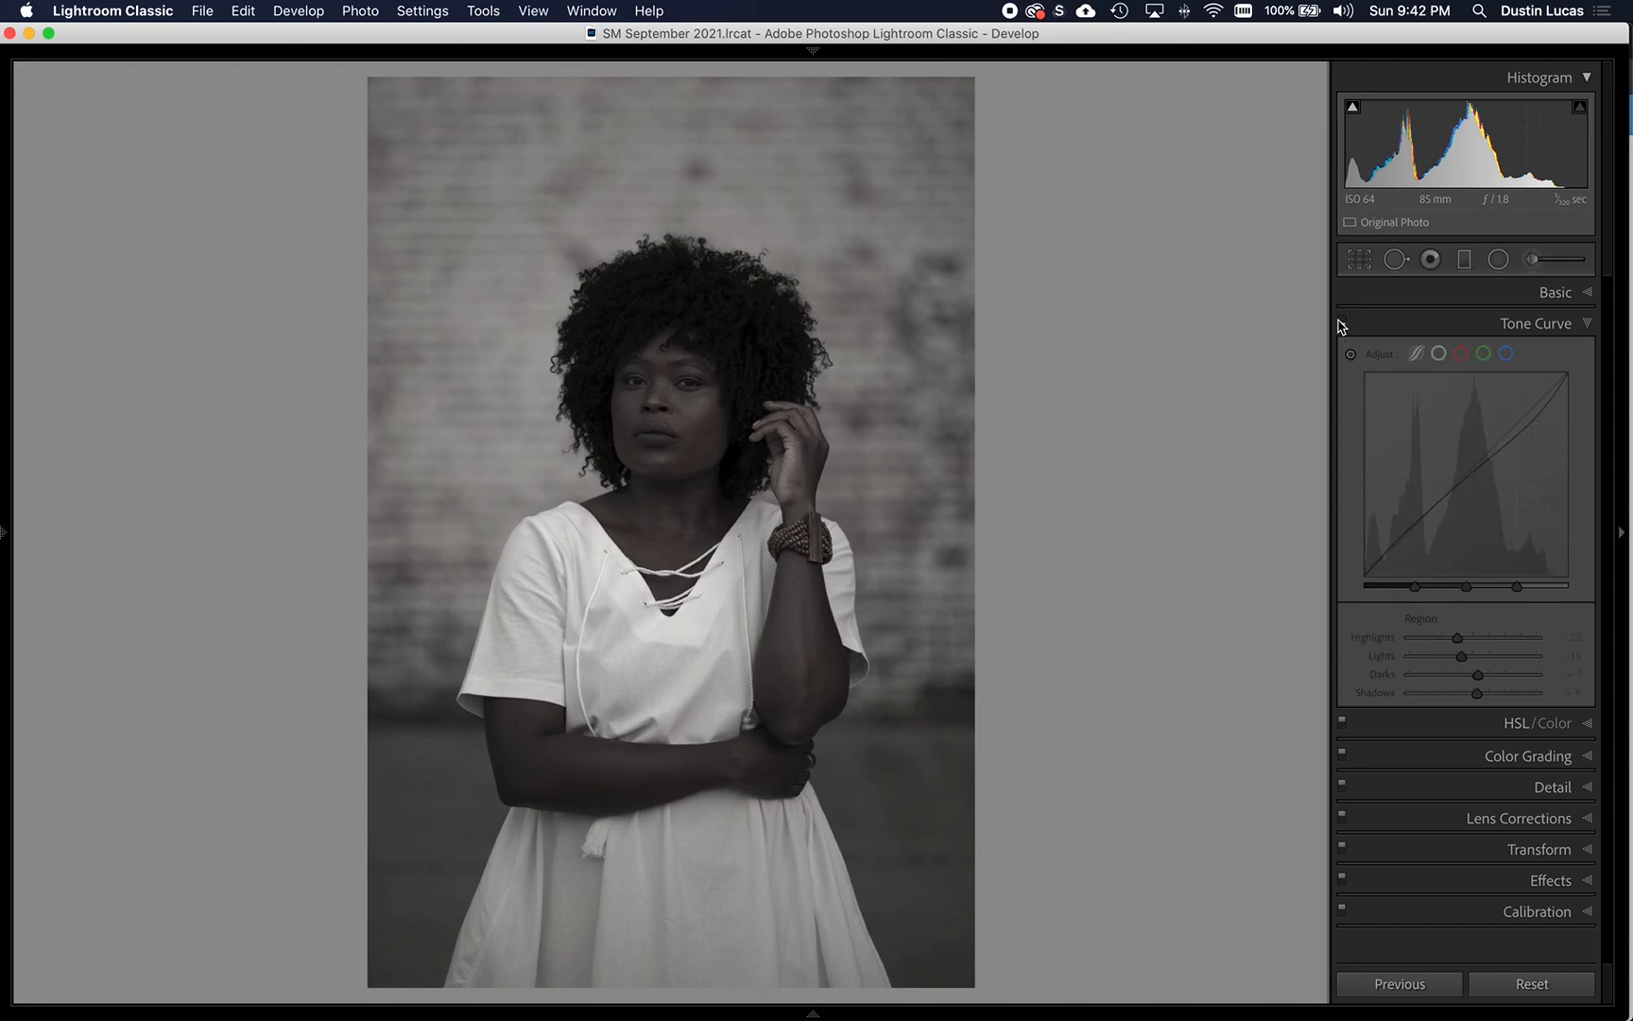
click(1341, 322)
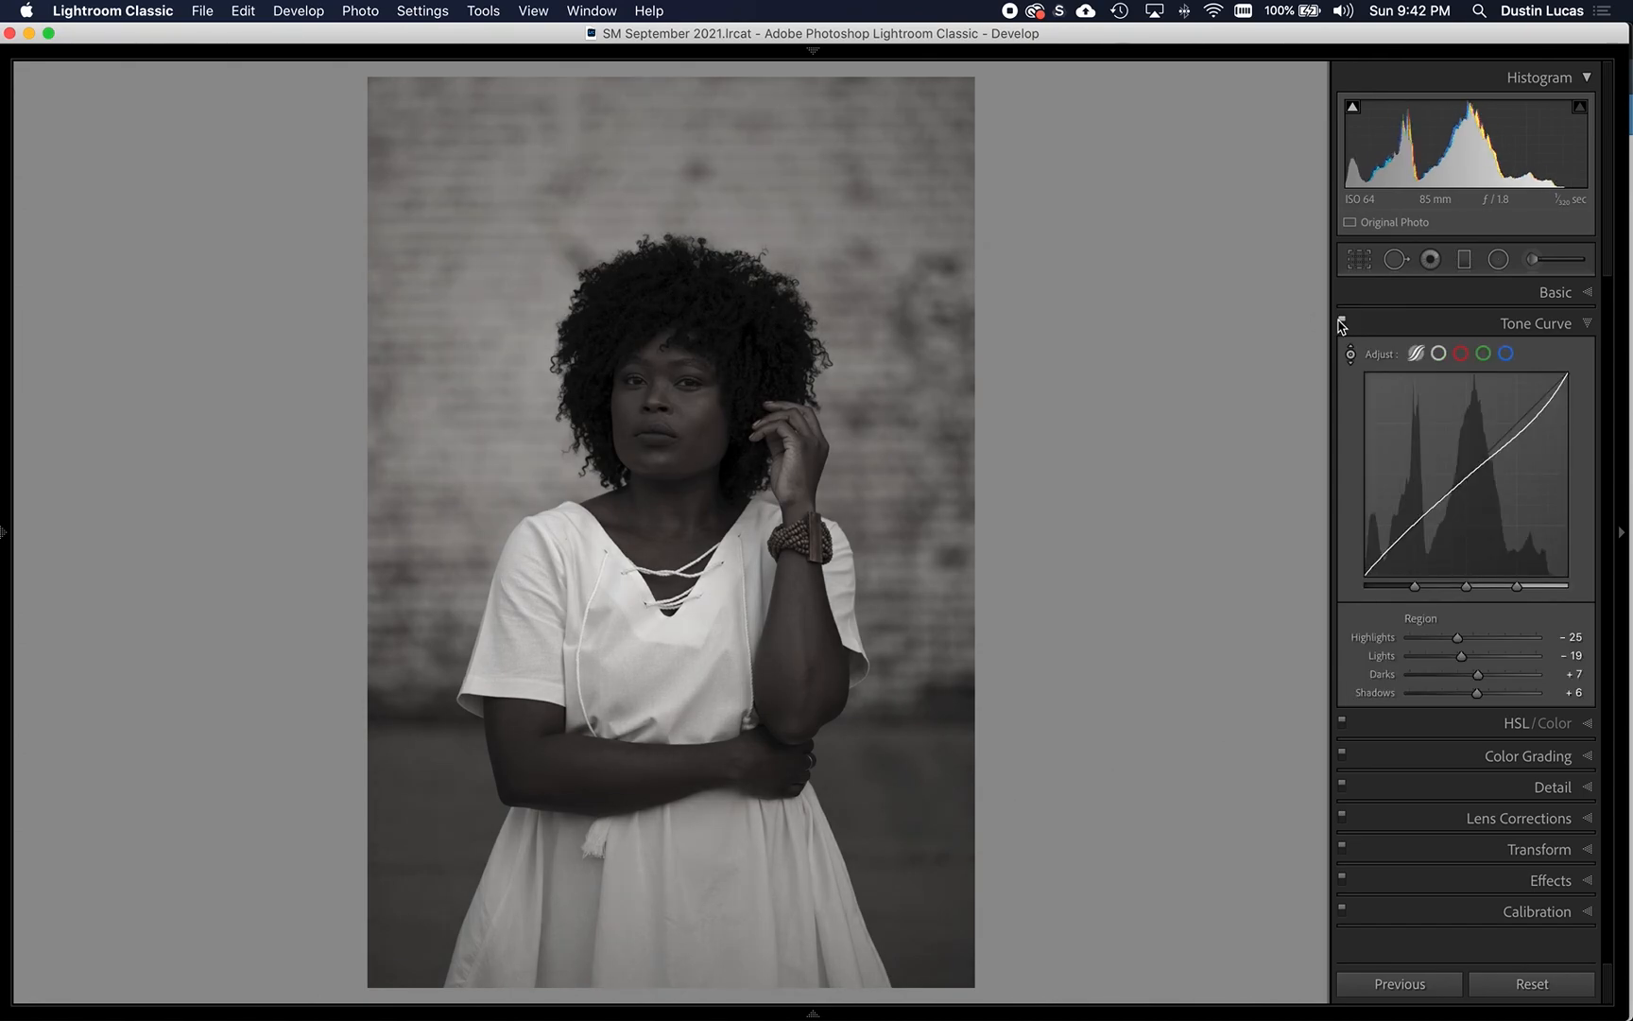
double_click(1386, 656)
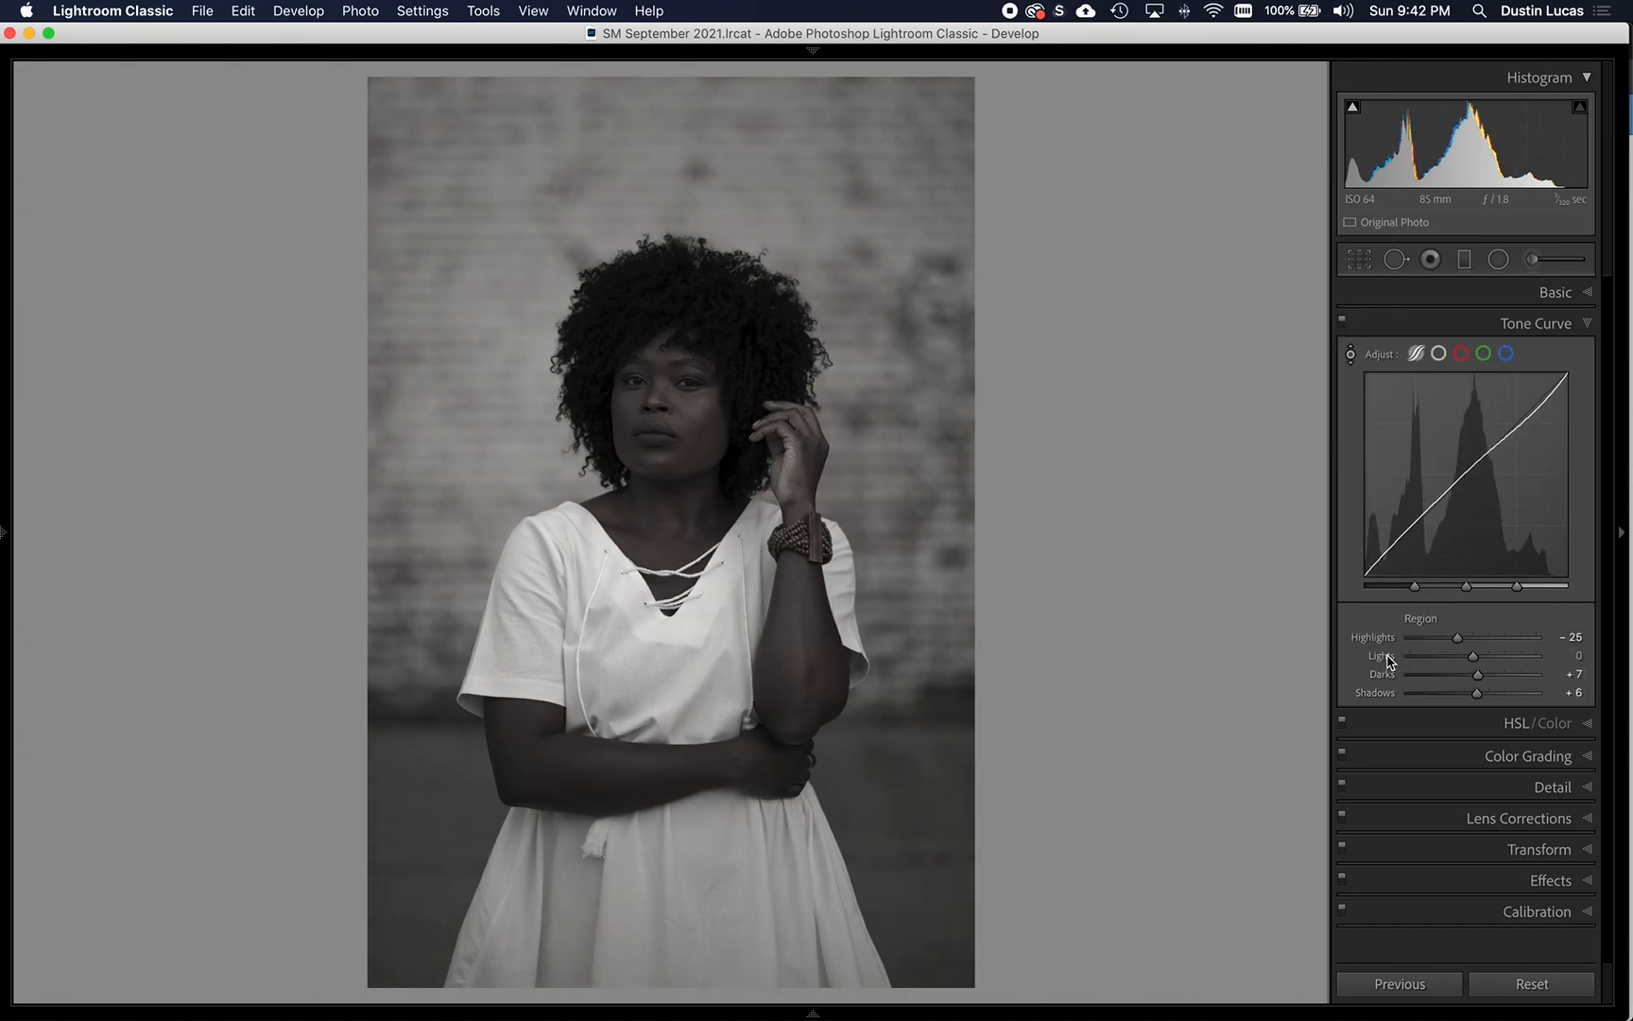
drag(1458, 639, 1462, 642)
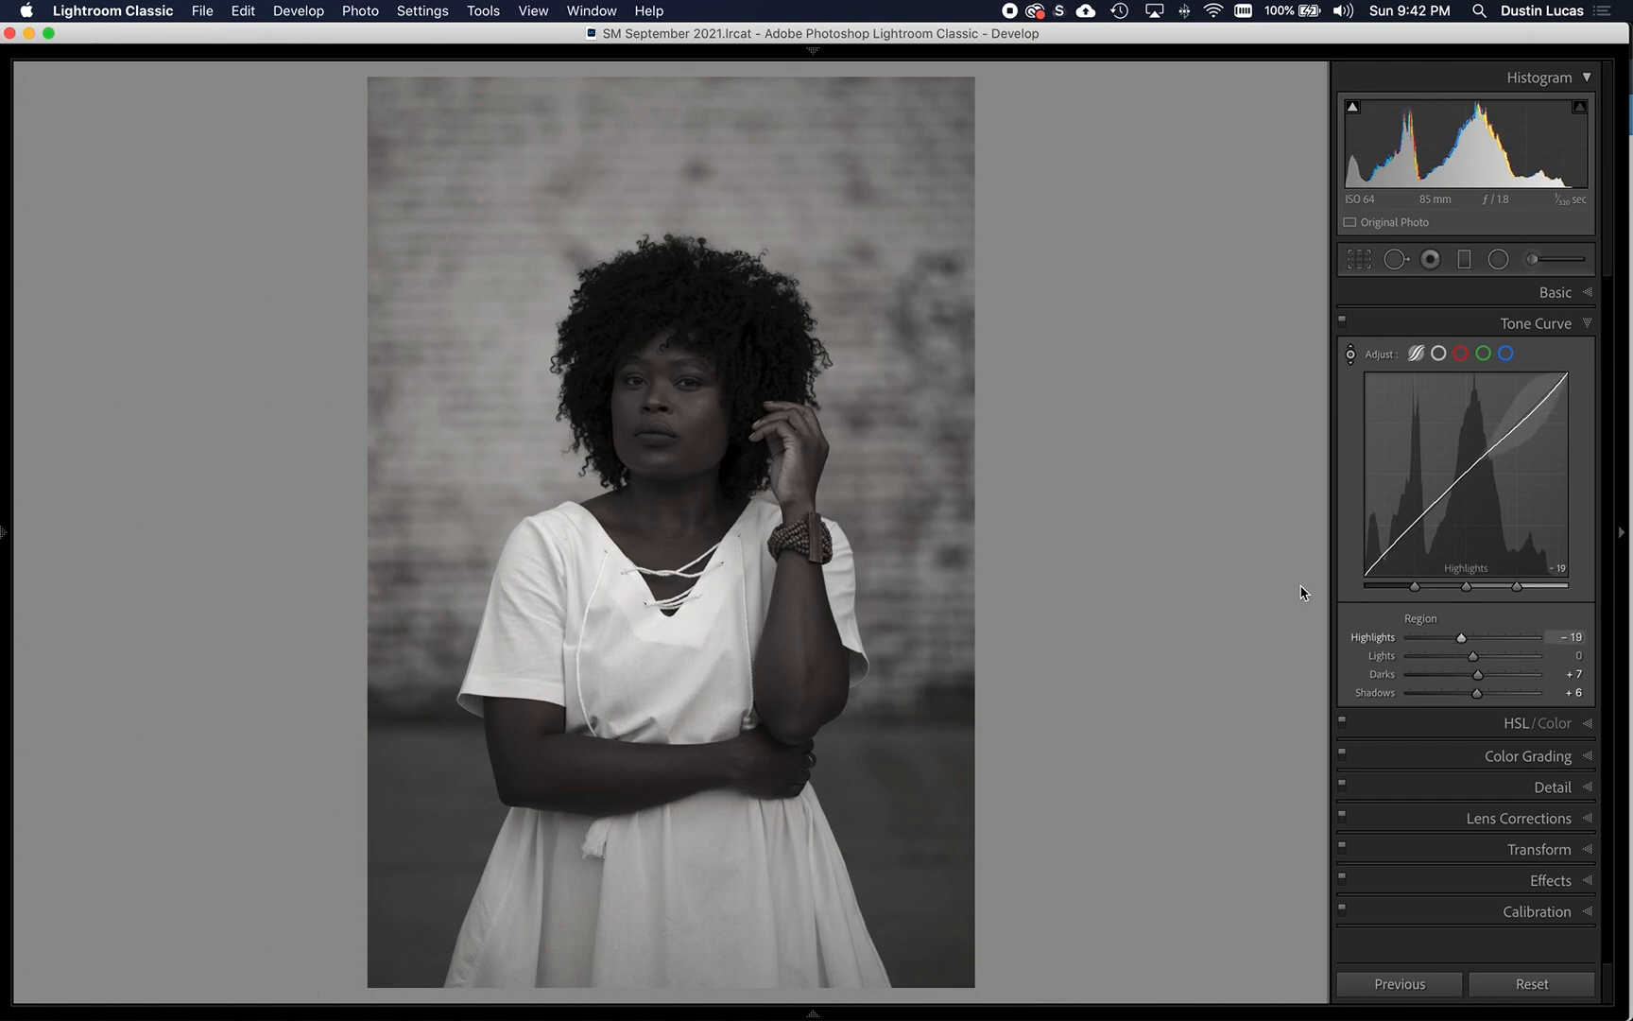
- Try an RGB point curve with black output 11, a midtone point at 84/80, white output 239 and a highlight point at 225/223
click(1438, 353)
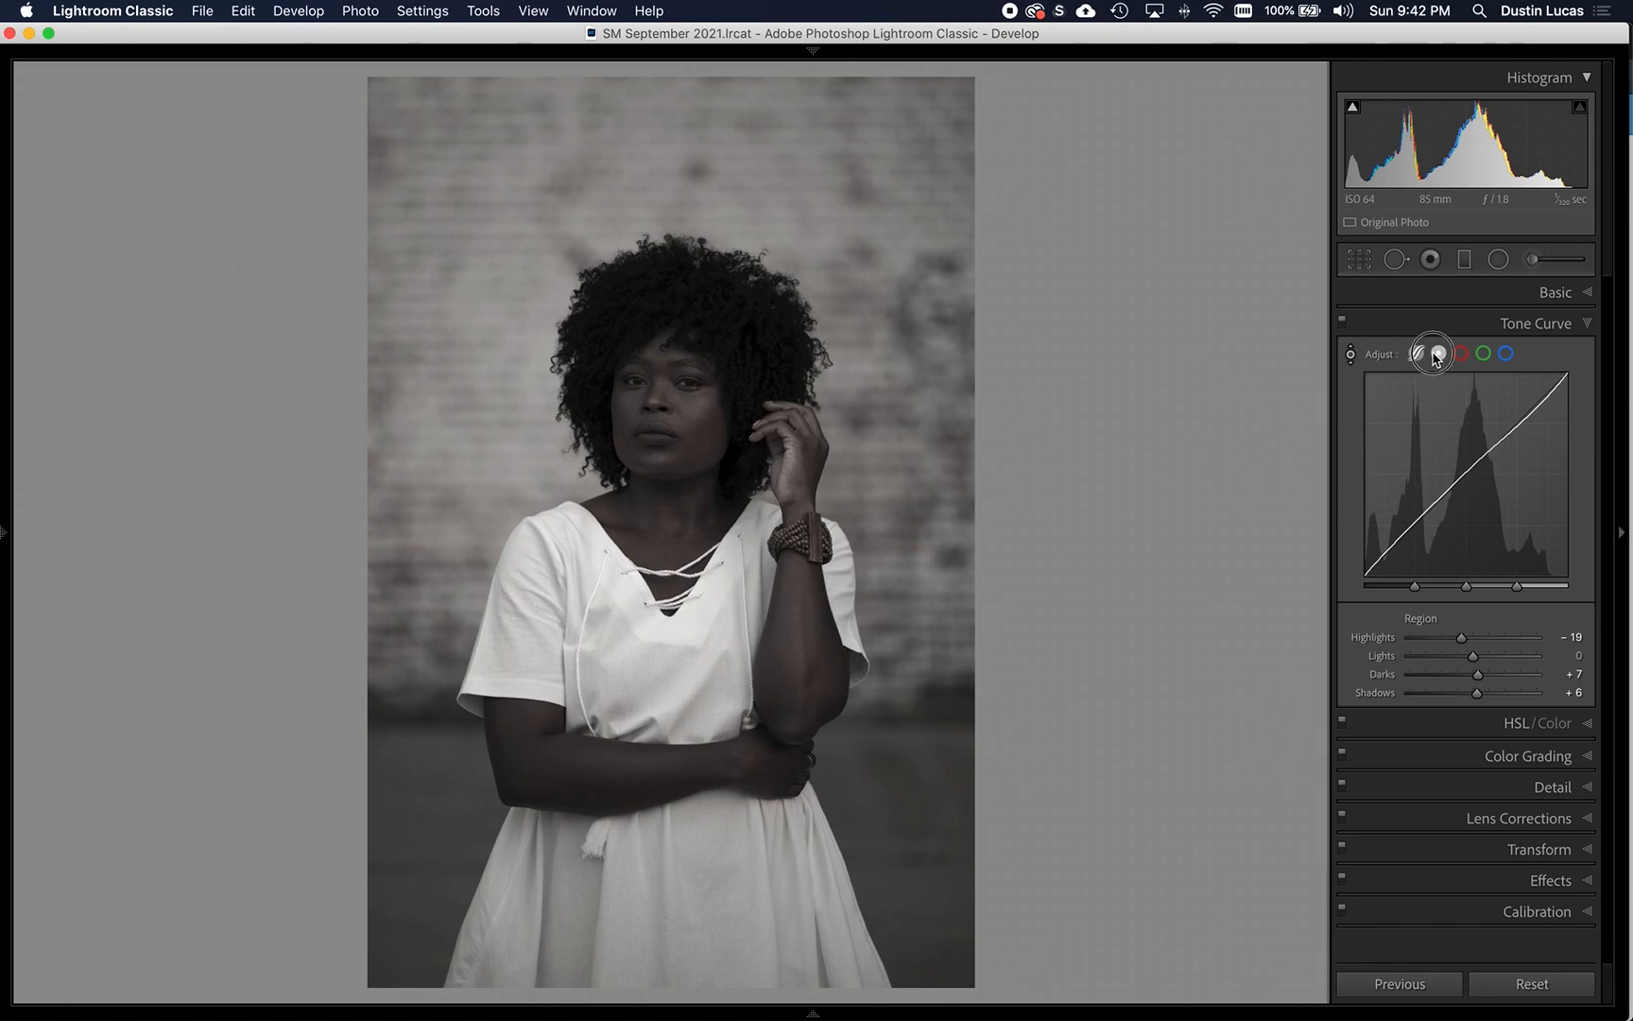
drag(1363, 574, 1432, 511)
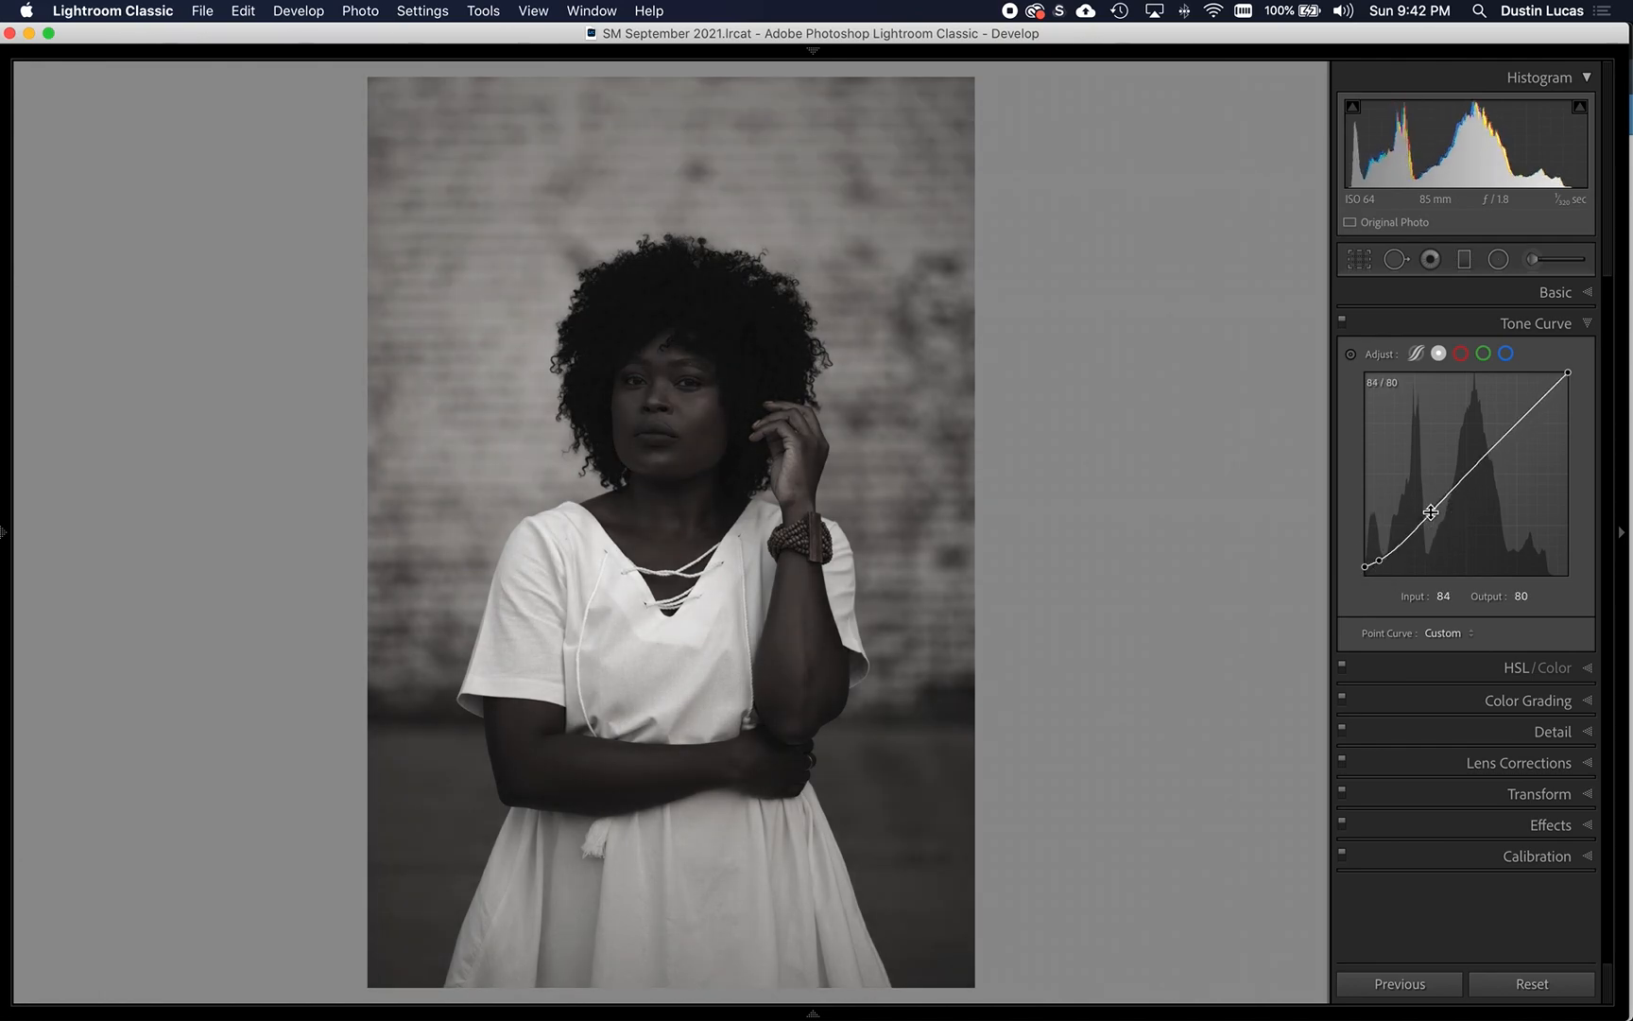
drag(1568, 373, 1575, 390)
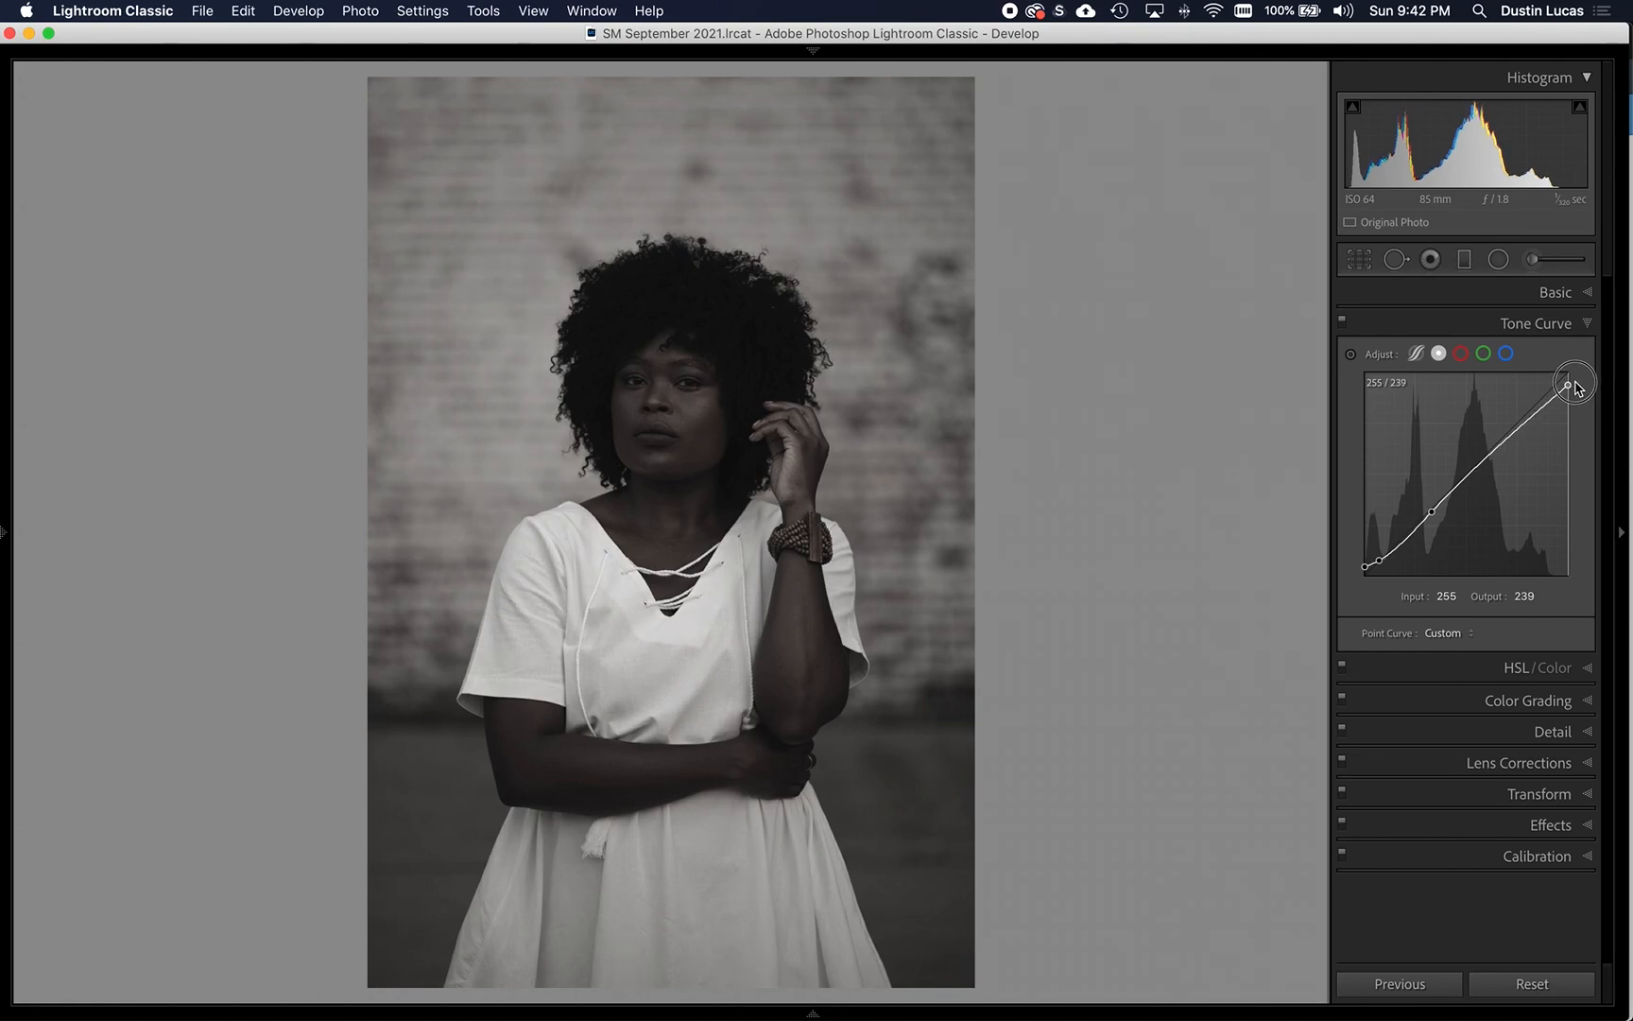
drag(1544, 404, 1544, 397)
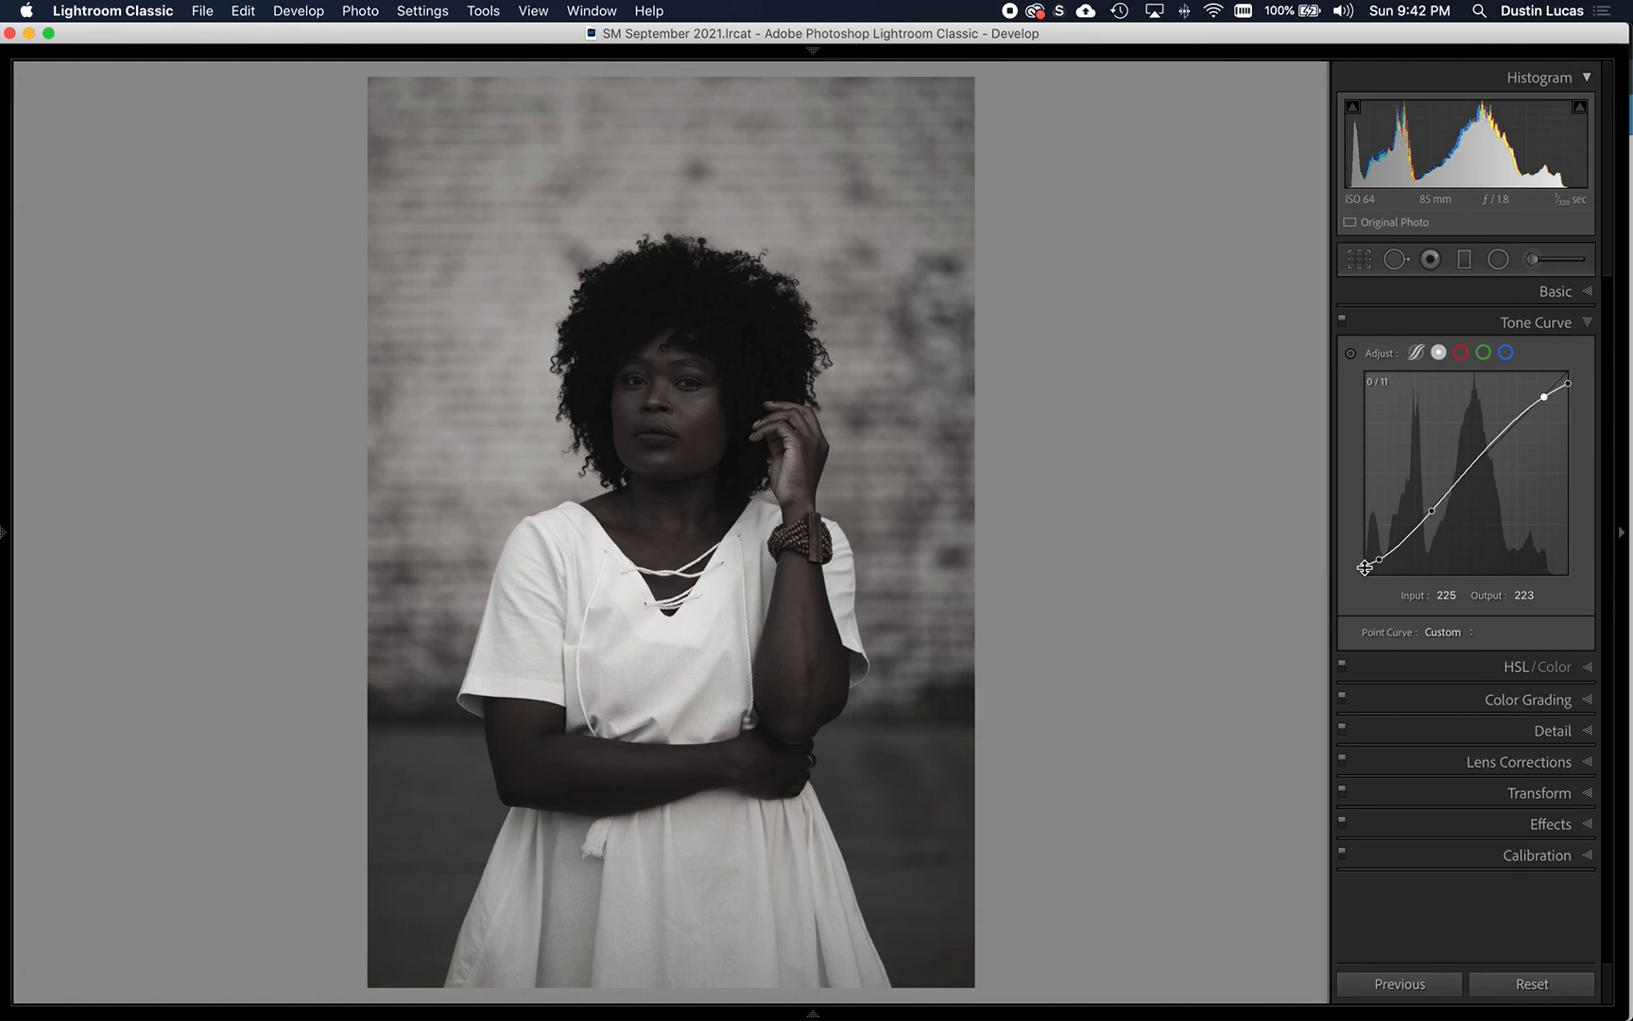
- Try adjusting the lowest shadow points of the point curve, and undo the last curve change
click(1365, 567)
mouse_move(1381, 563)
mouse_down()
mouse_move(1363, 567)
mouse_move(1380, 565)
mouse_up()
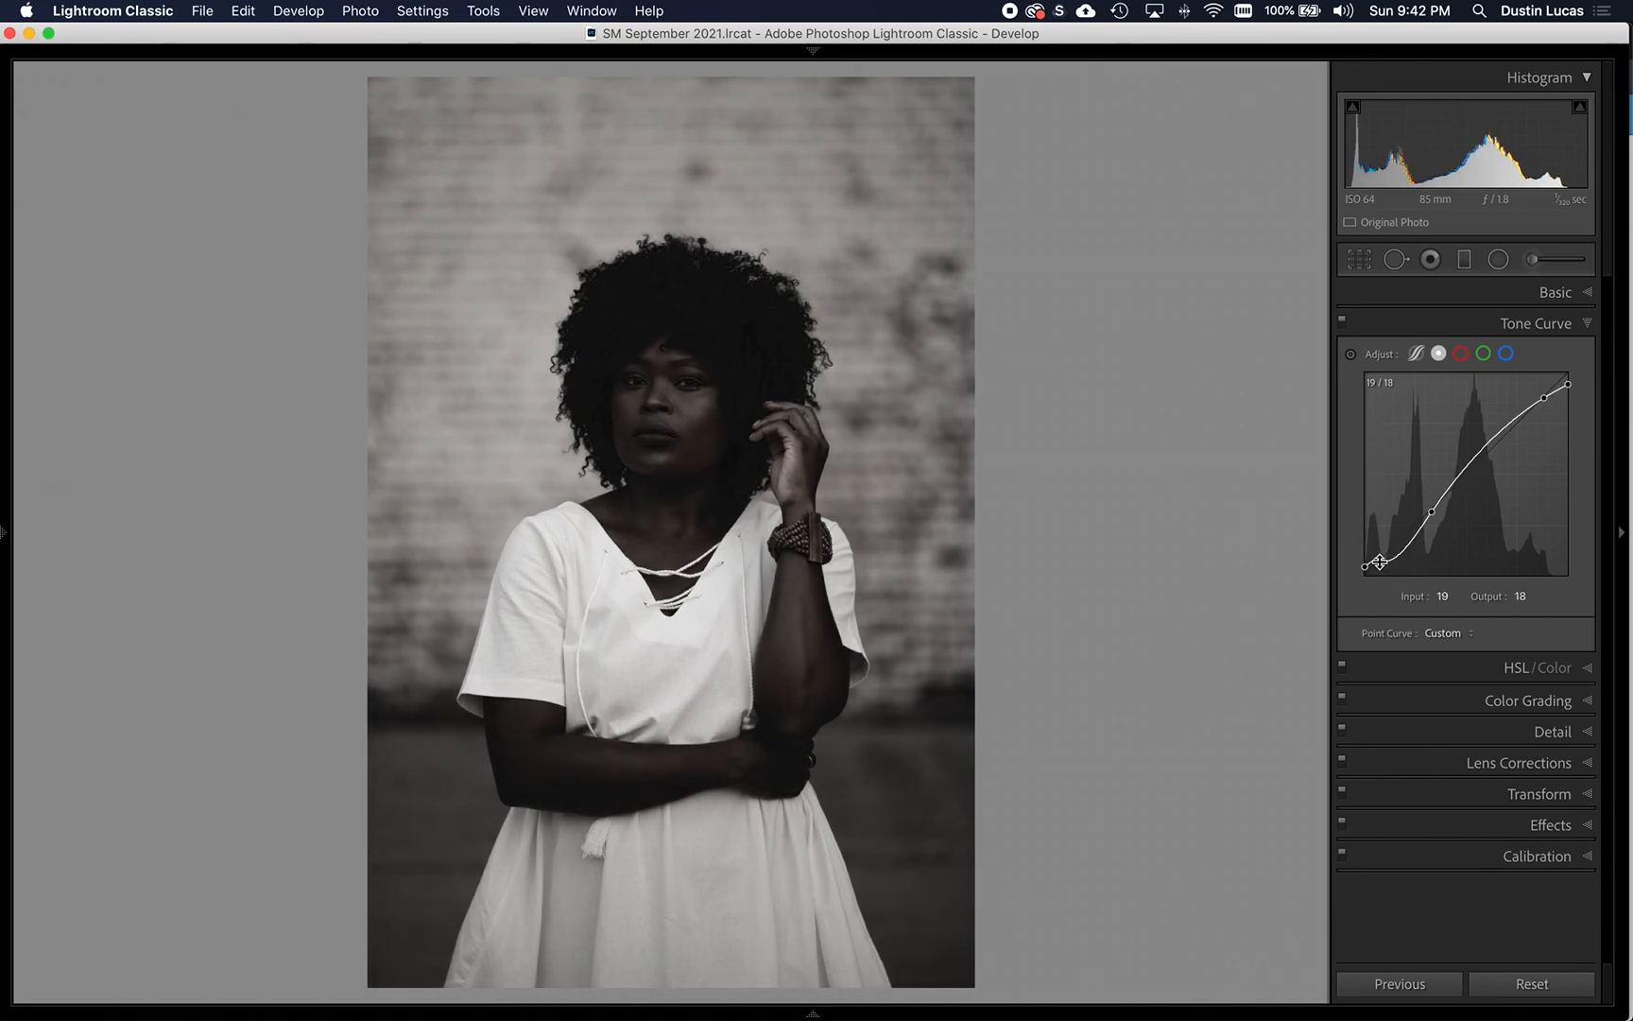
key(super+z)
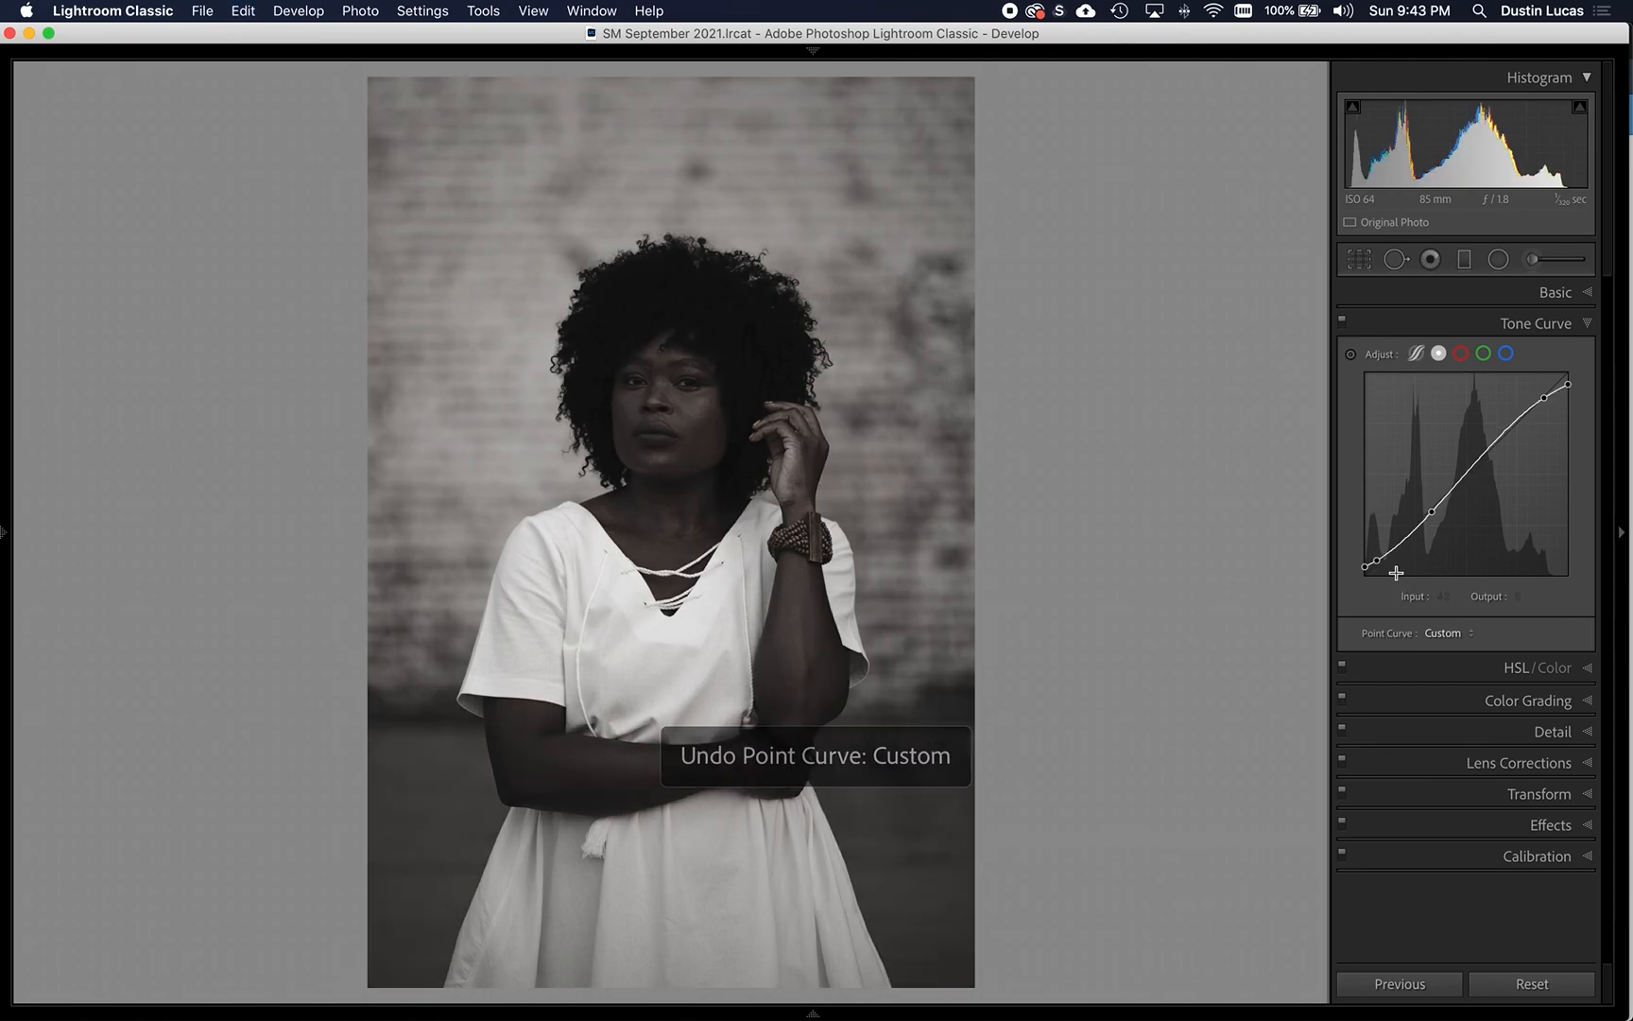
- Compare the portrait with and without the point curve, also zoomed in on the face, and reset the curve's channel
click(1347, 327)
click(1346, 328)
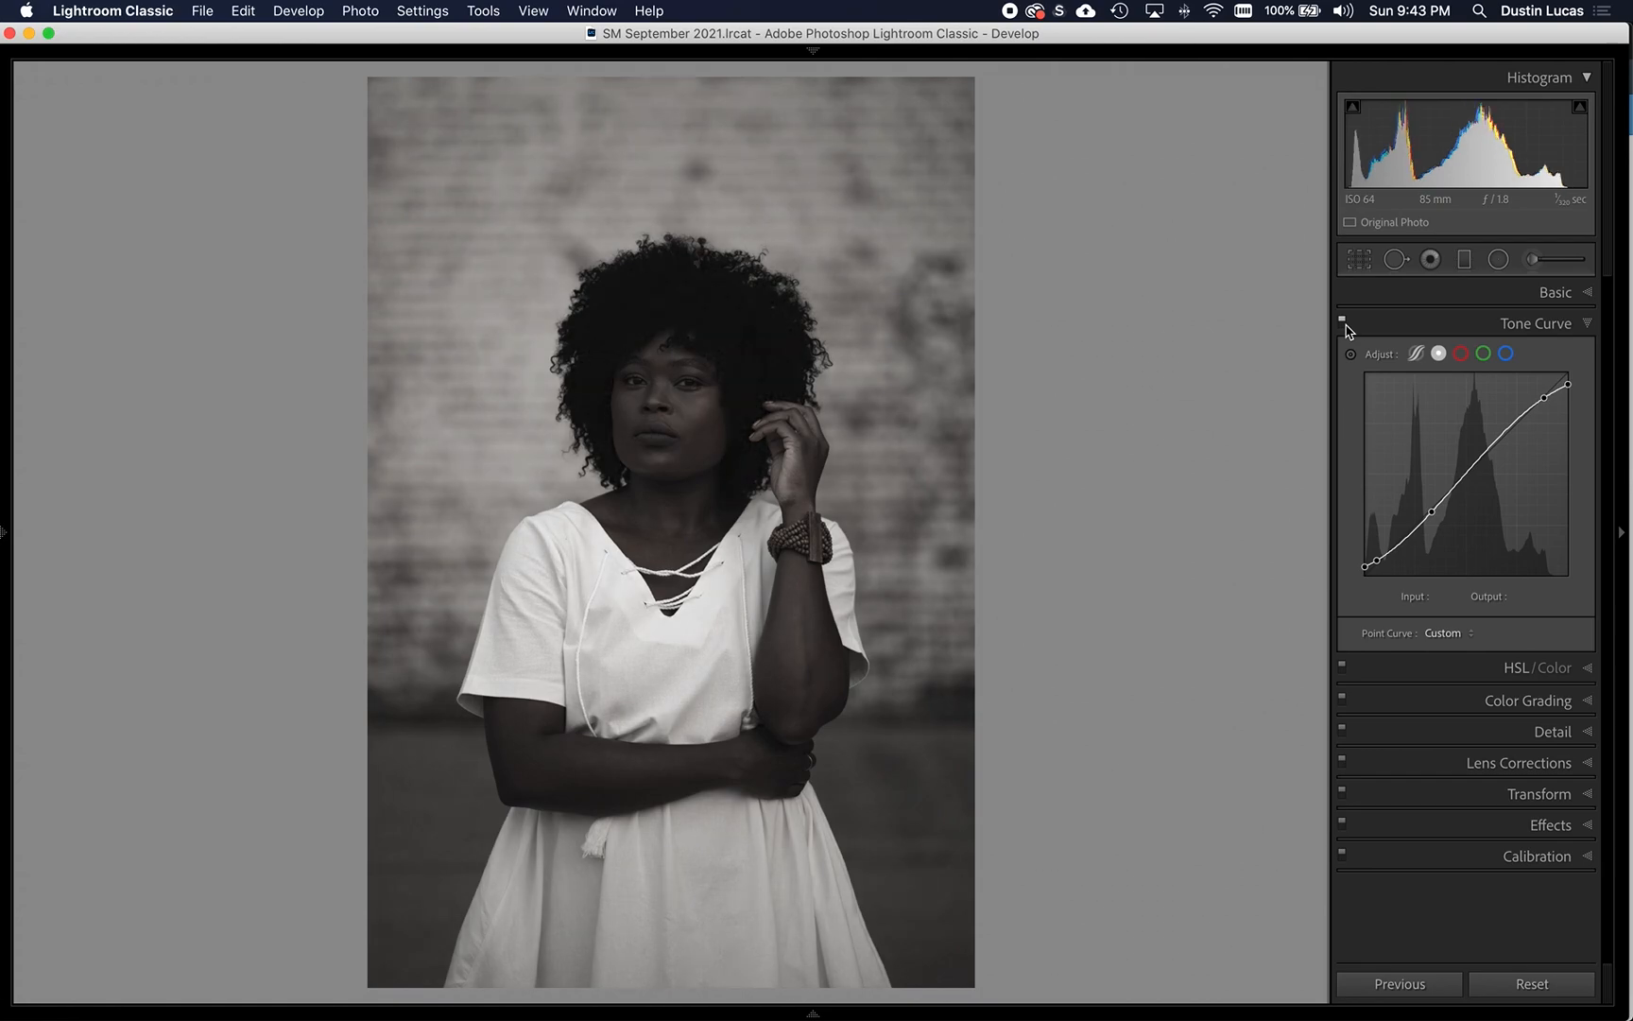
click(773, 332)
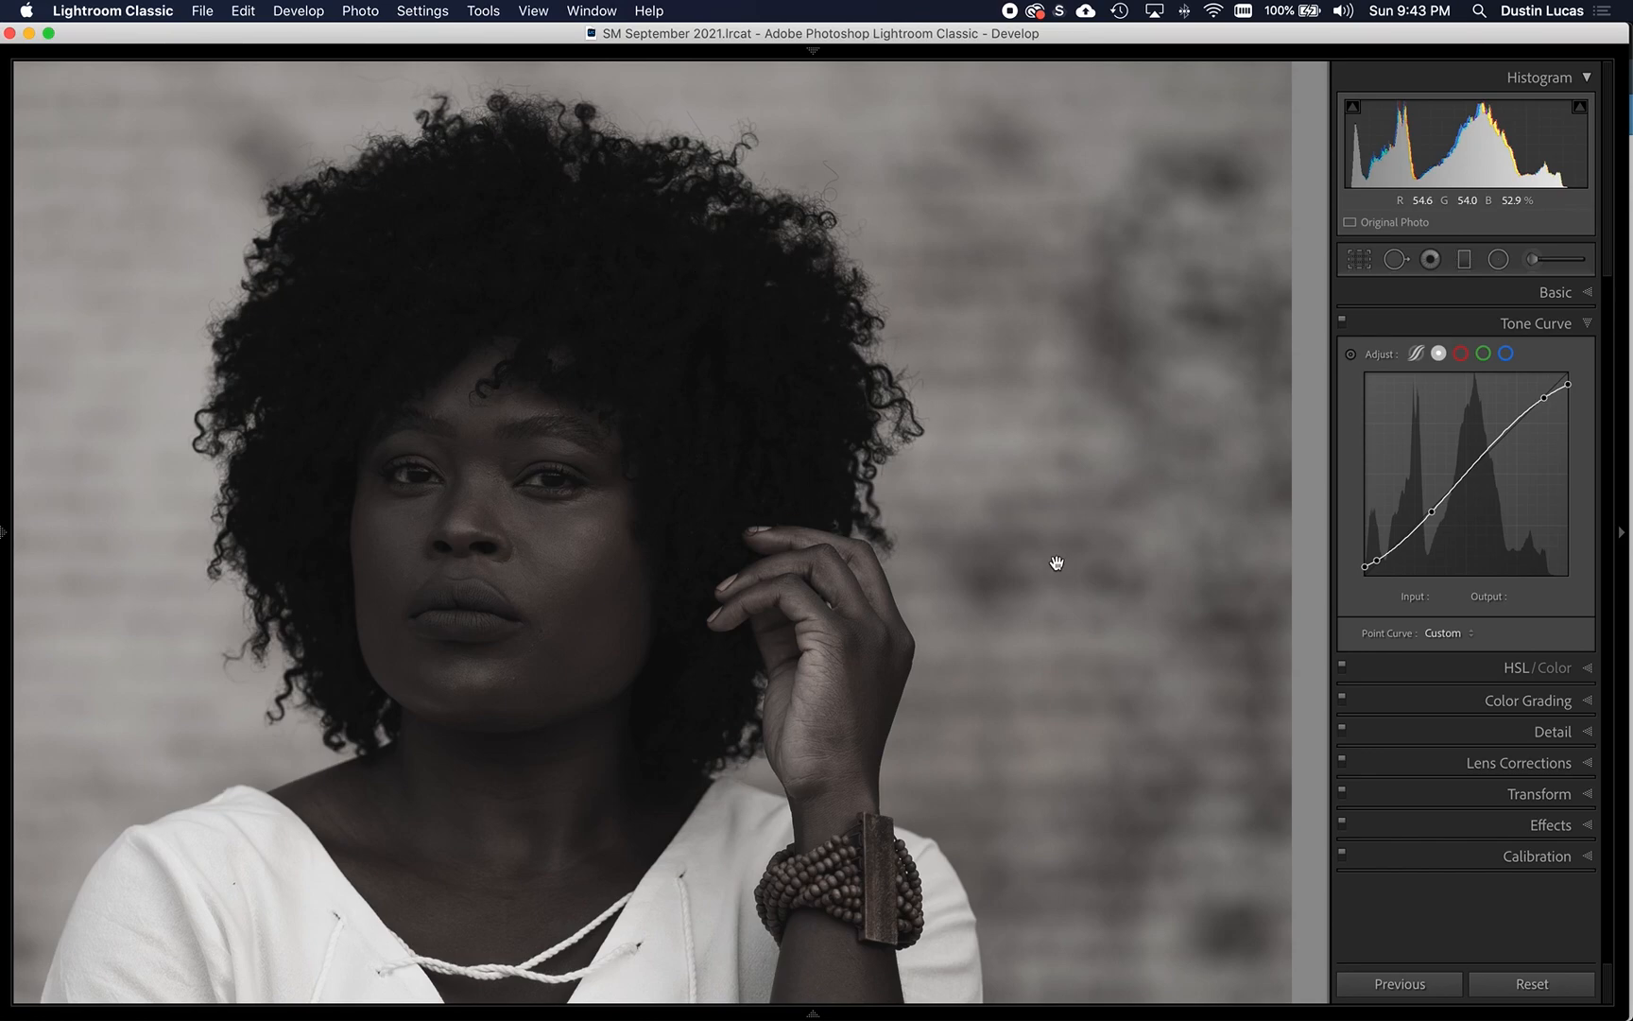
click(1342, 320)
click(1342, 320)
right_click(1459, 468)
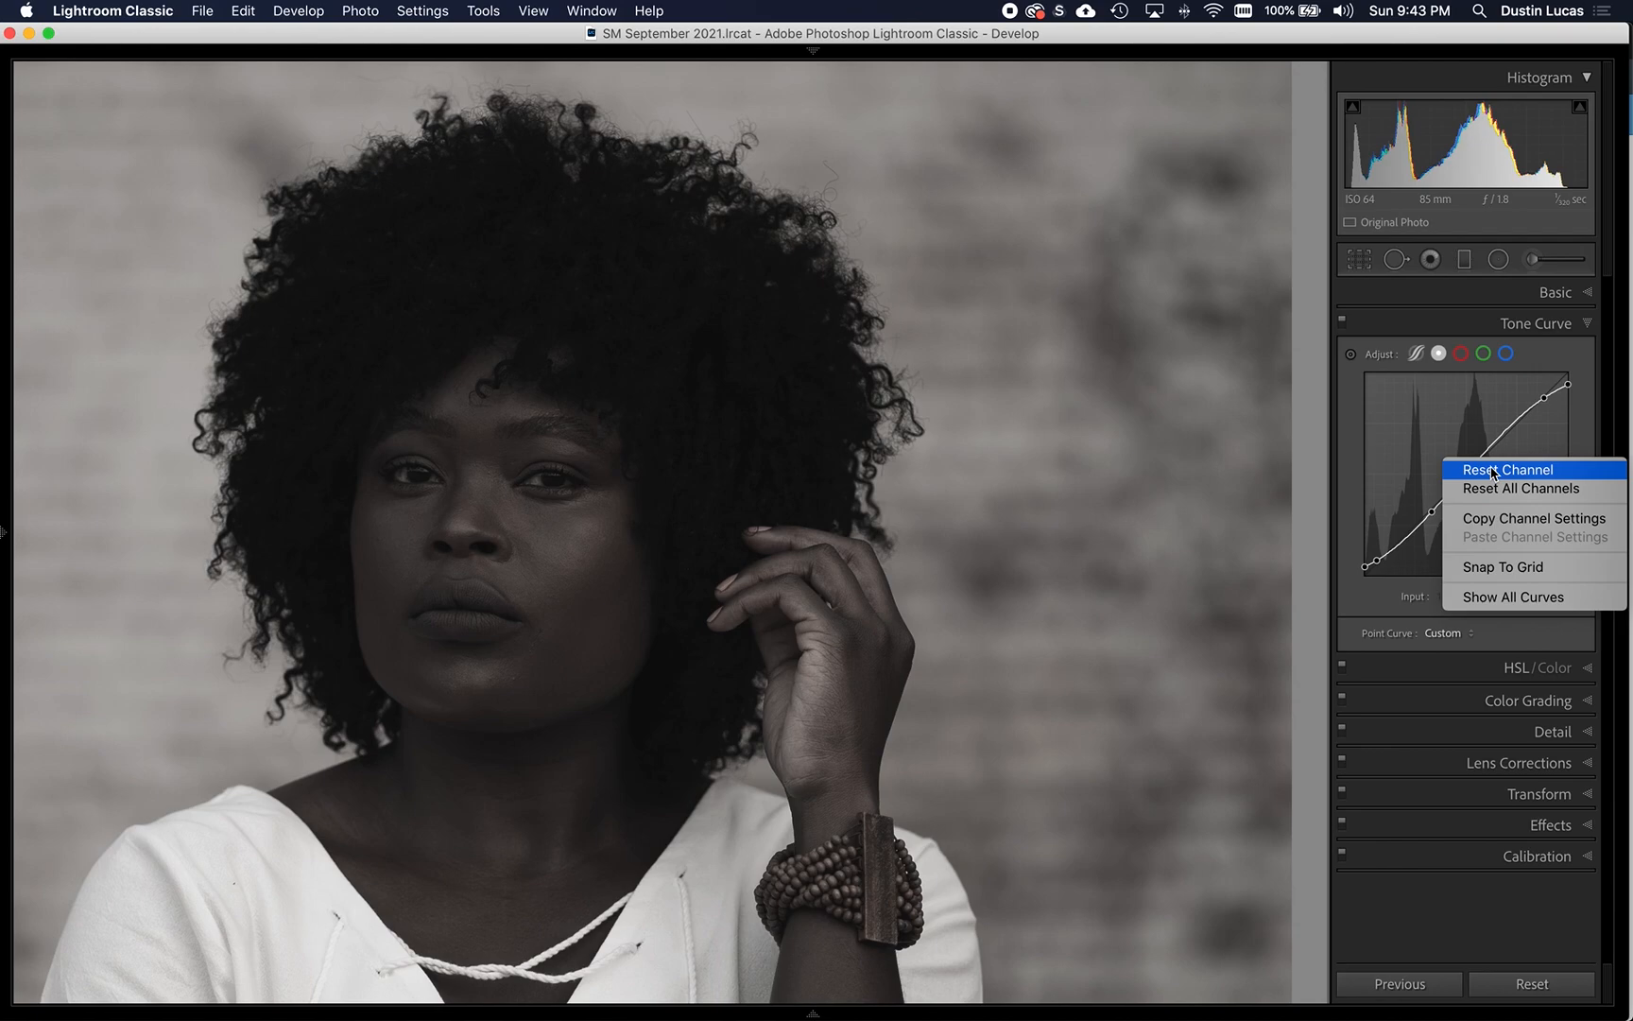
click(1493, 474)
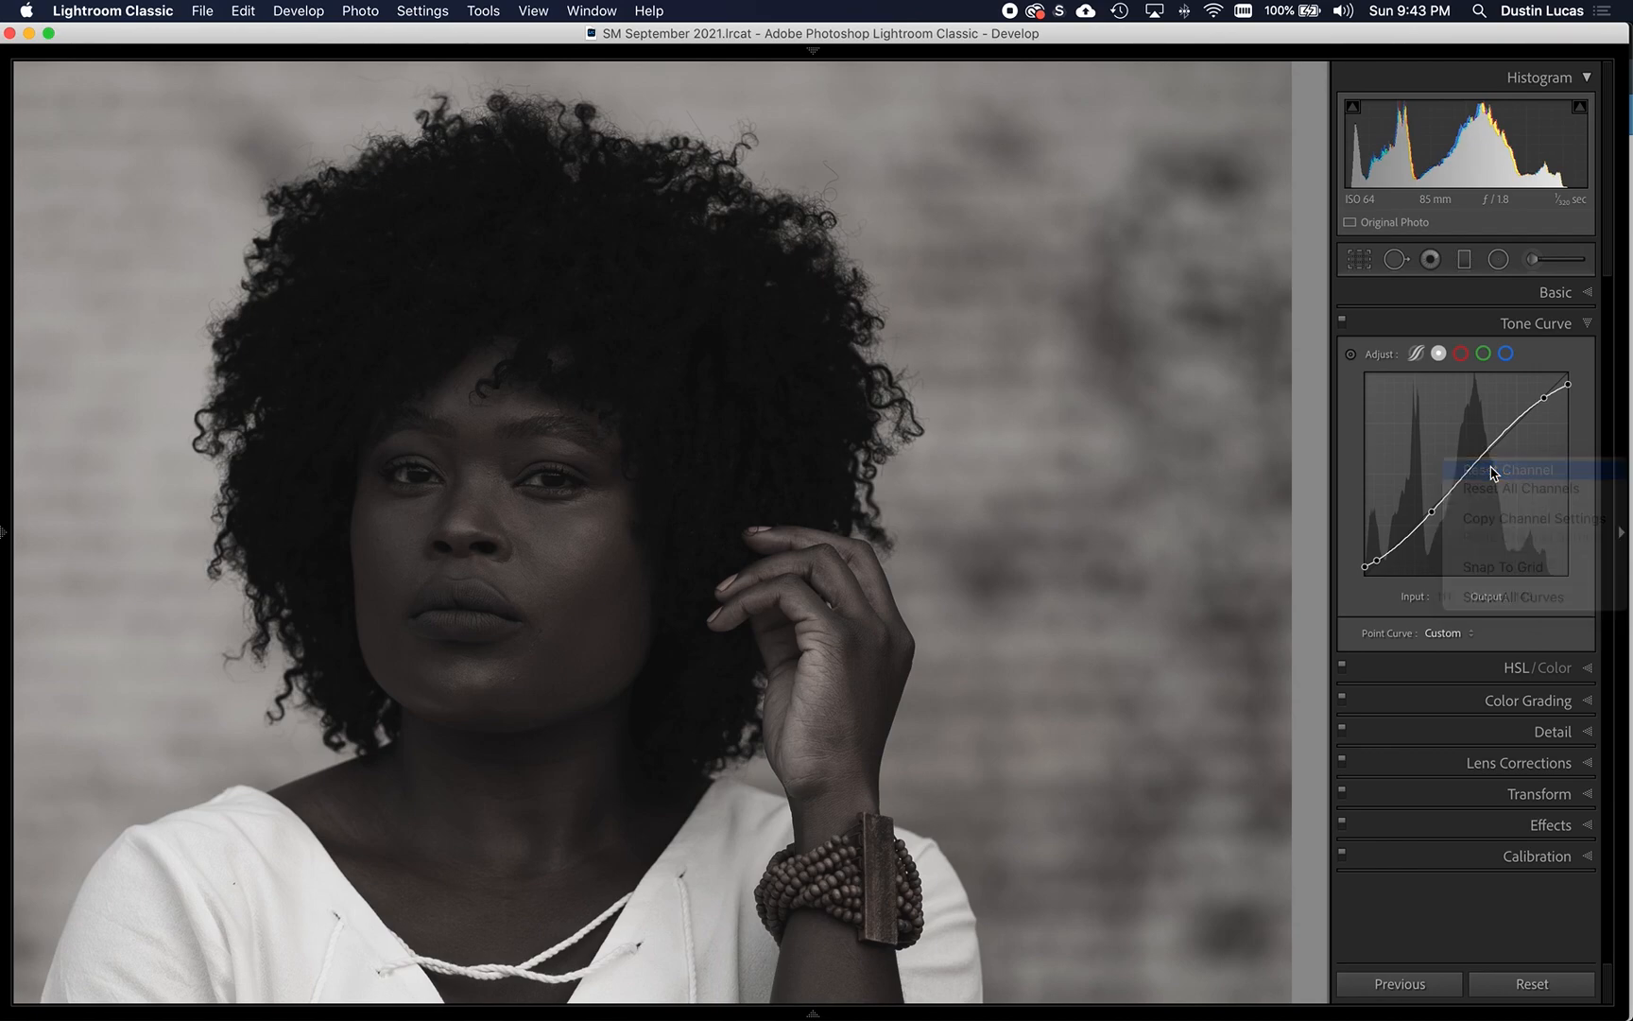
- Return to the parametric curve and compare the face with and without it before viewing the whole photo again
click(1416, 354)
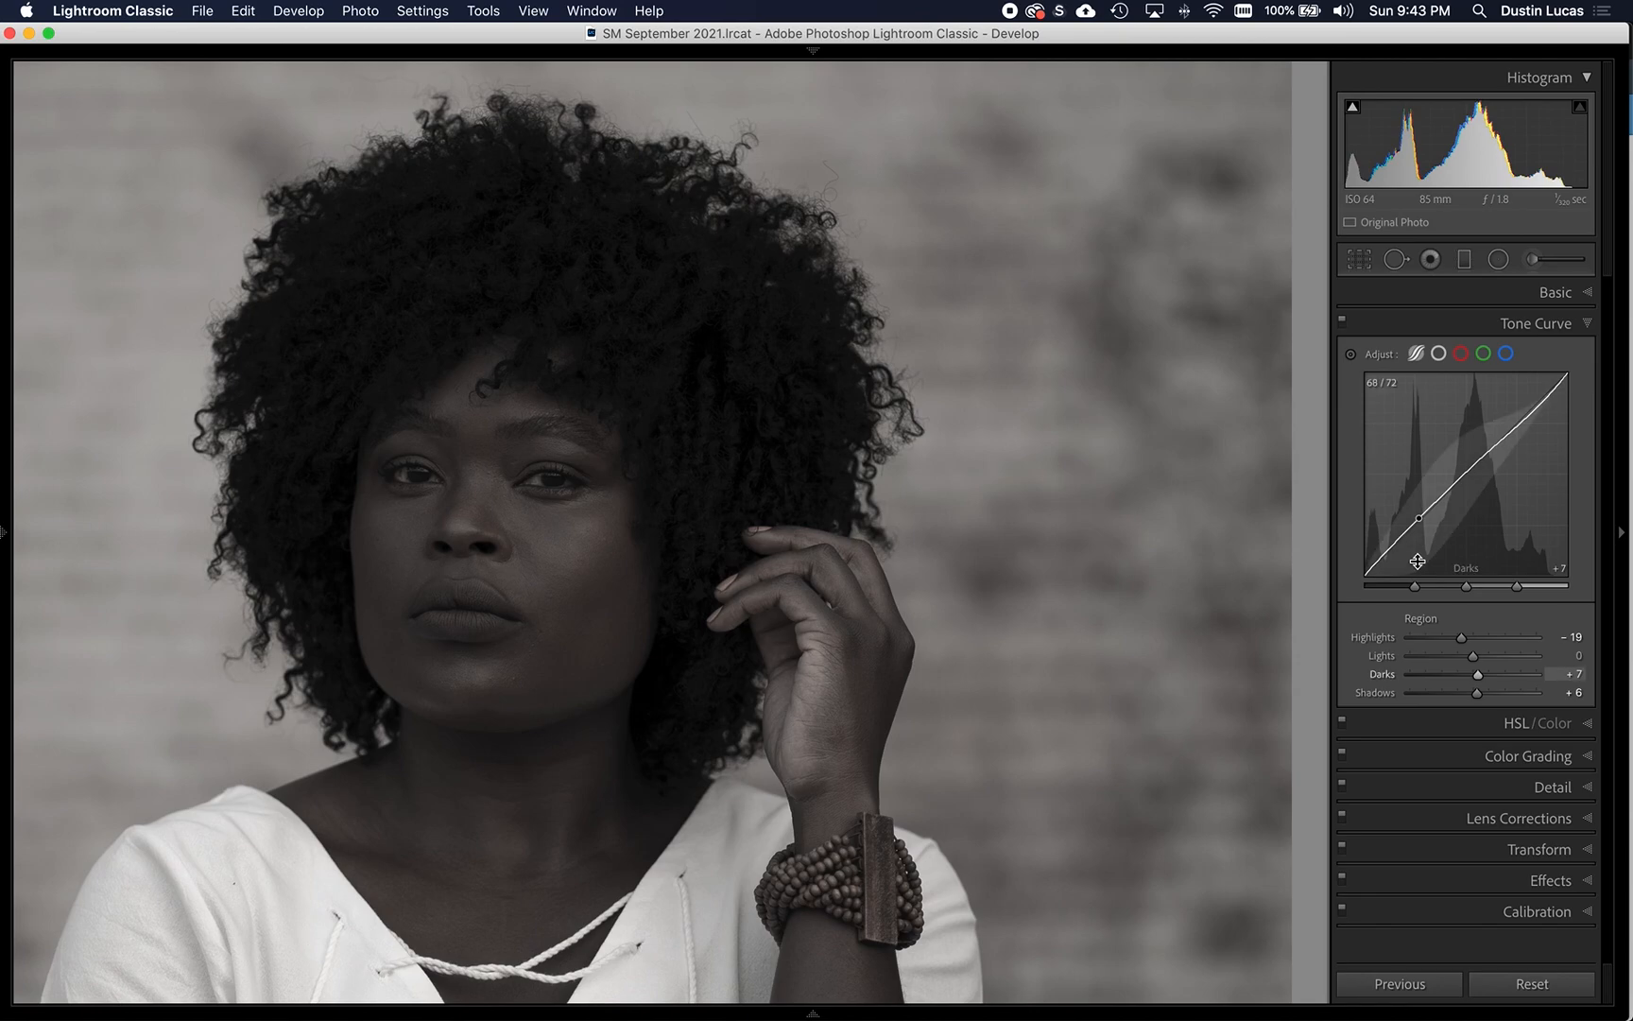
click(1341, 319)
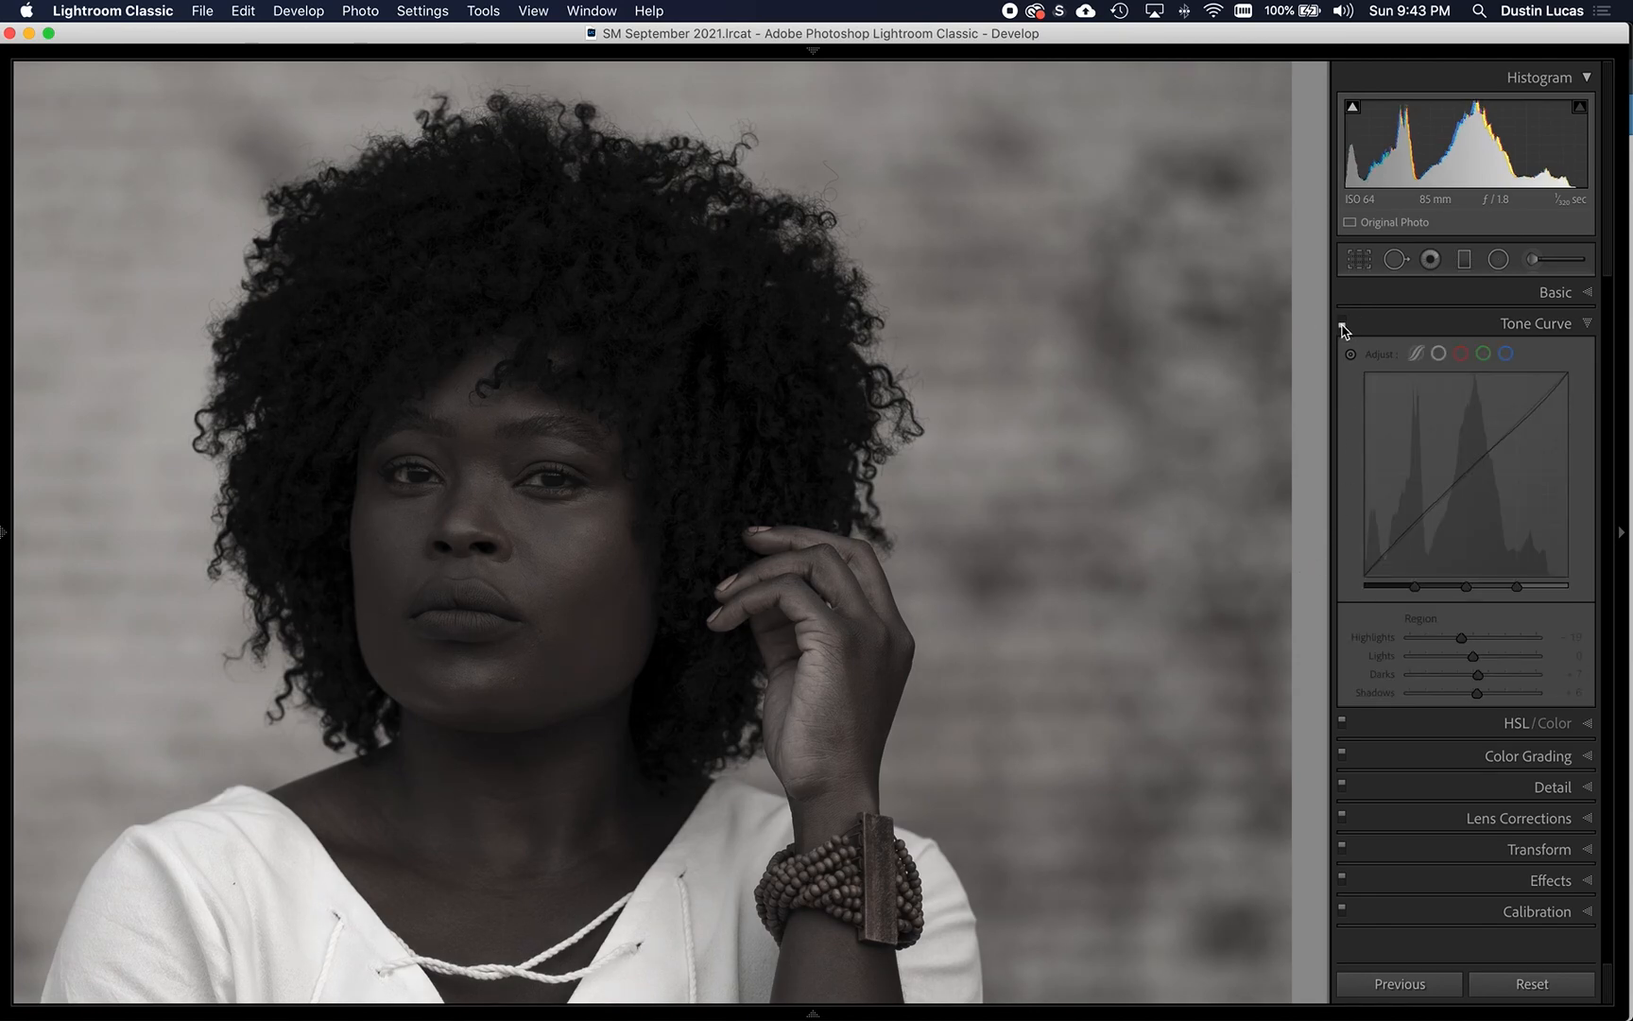
click(1341, 319)
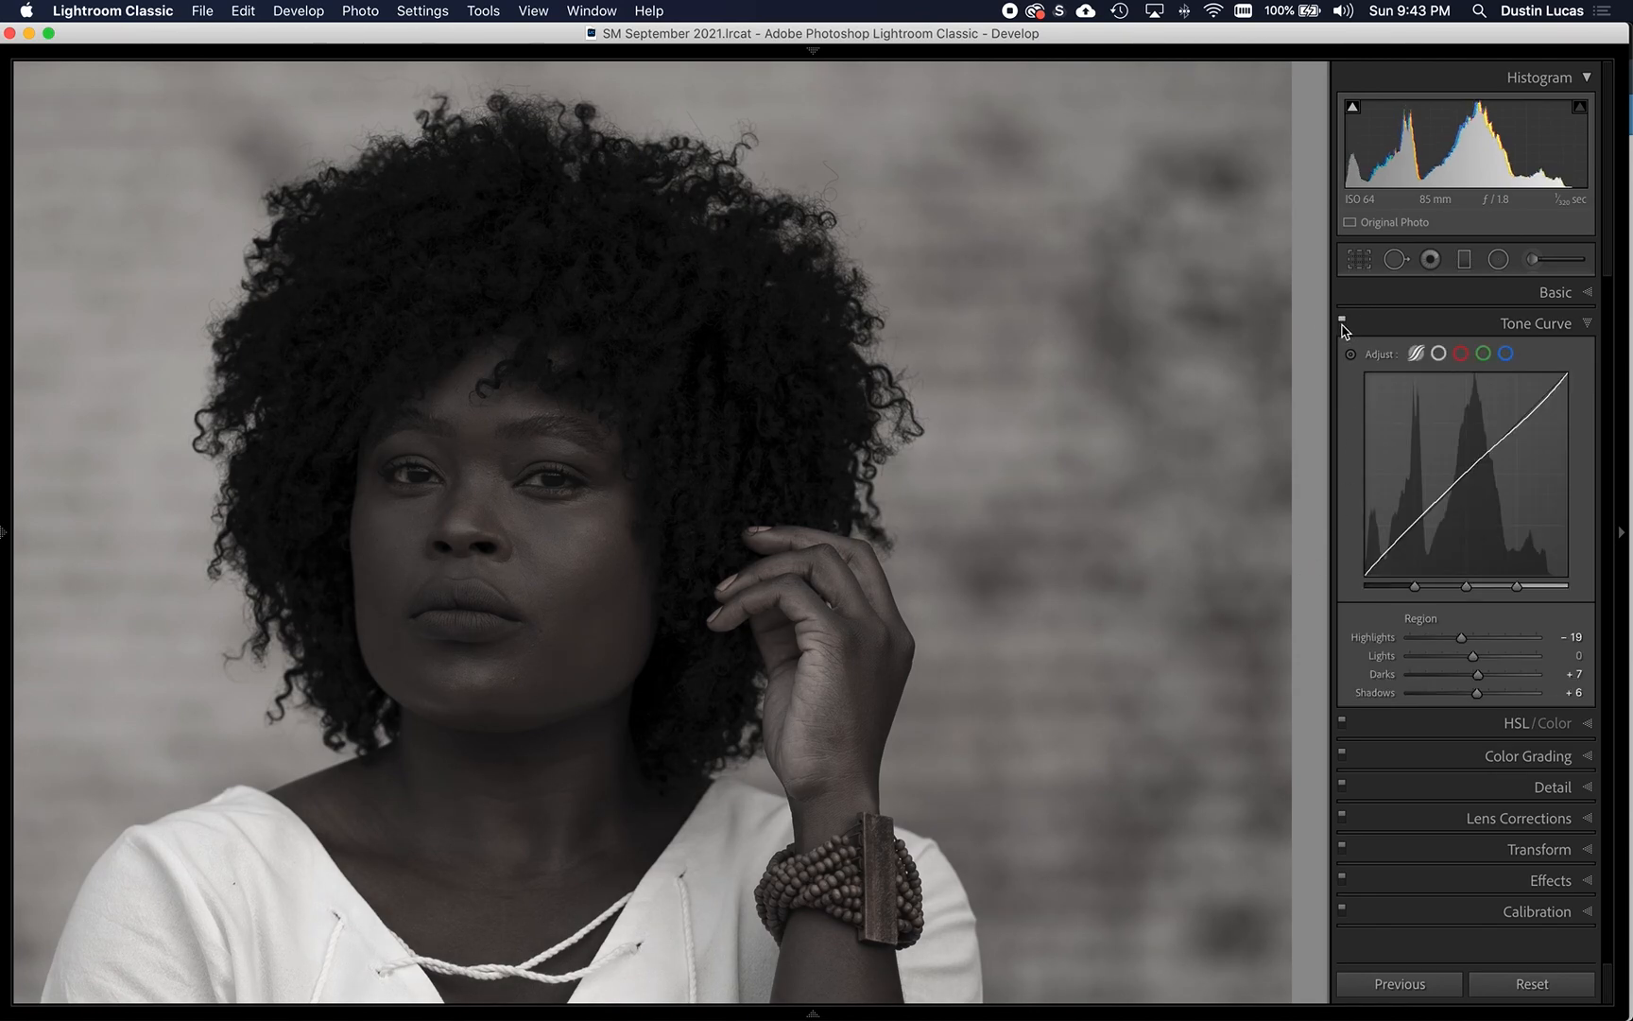
click(570, 550)
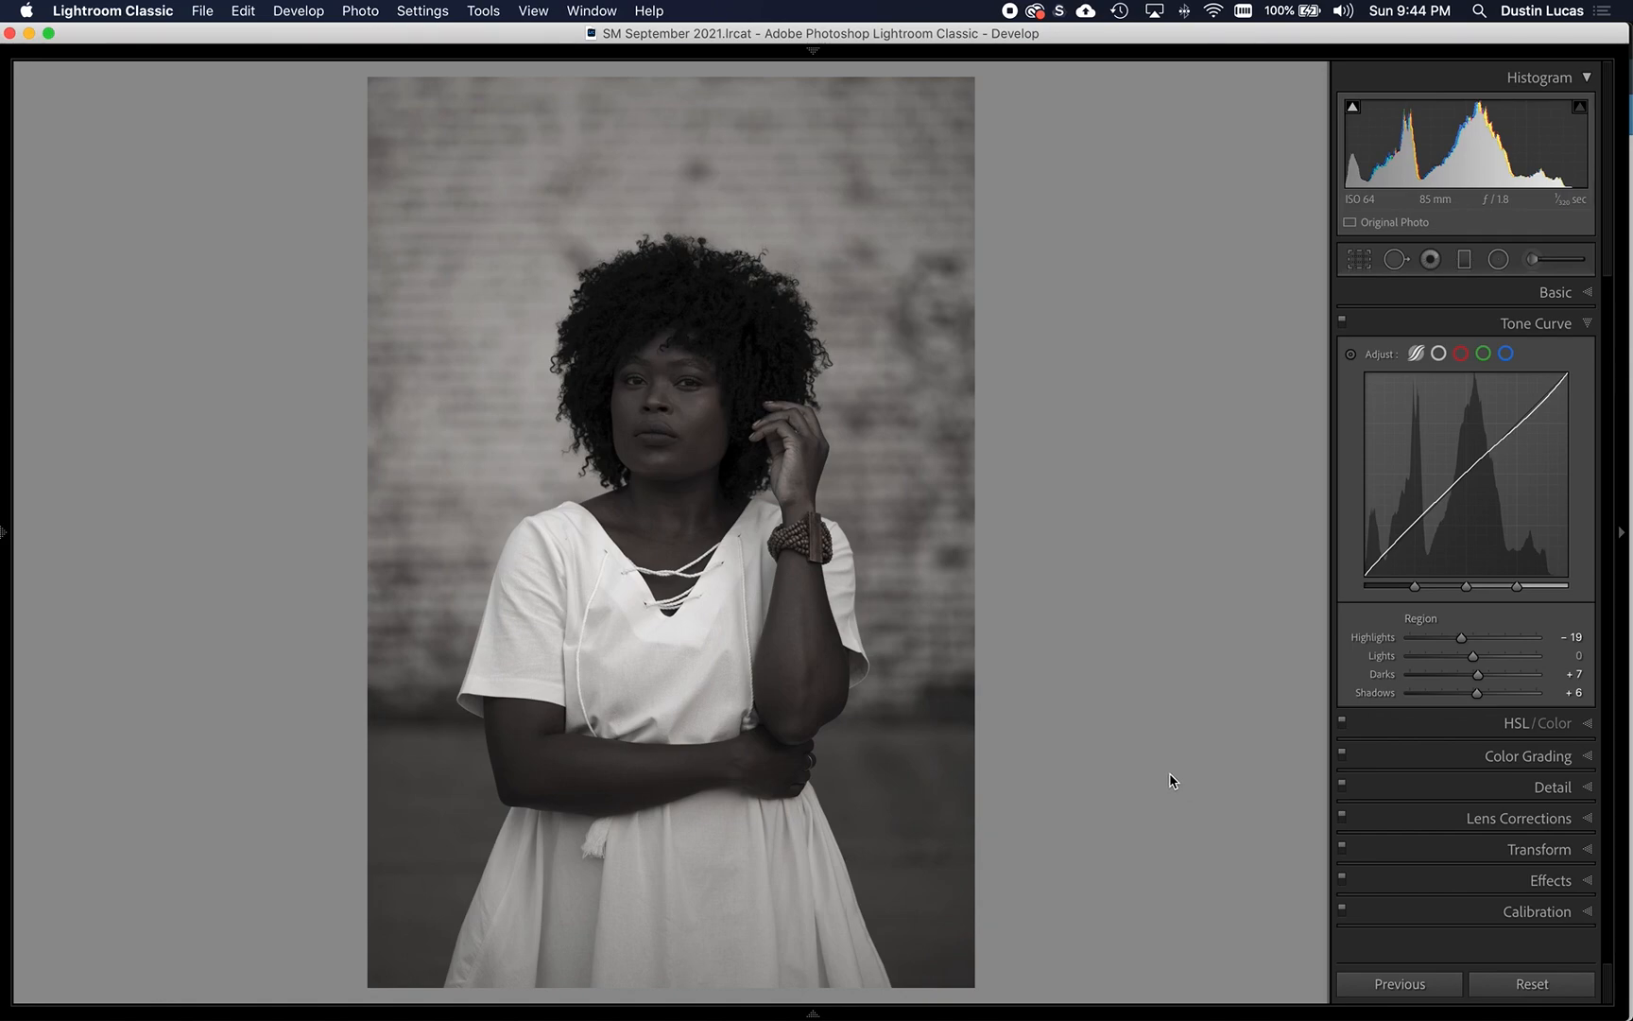
- Set up a new adjustment brush with Exposure 0.20, Shadows 20, Blacks -20 and a brush size of 11
key(k)
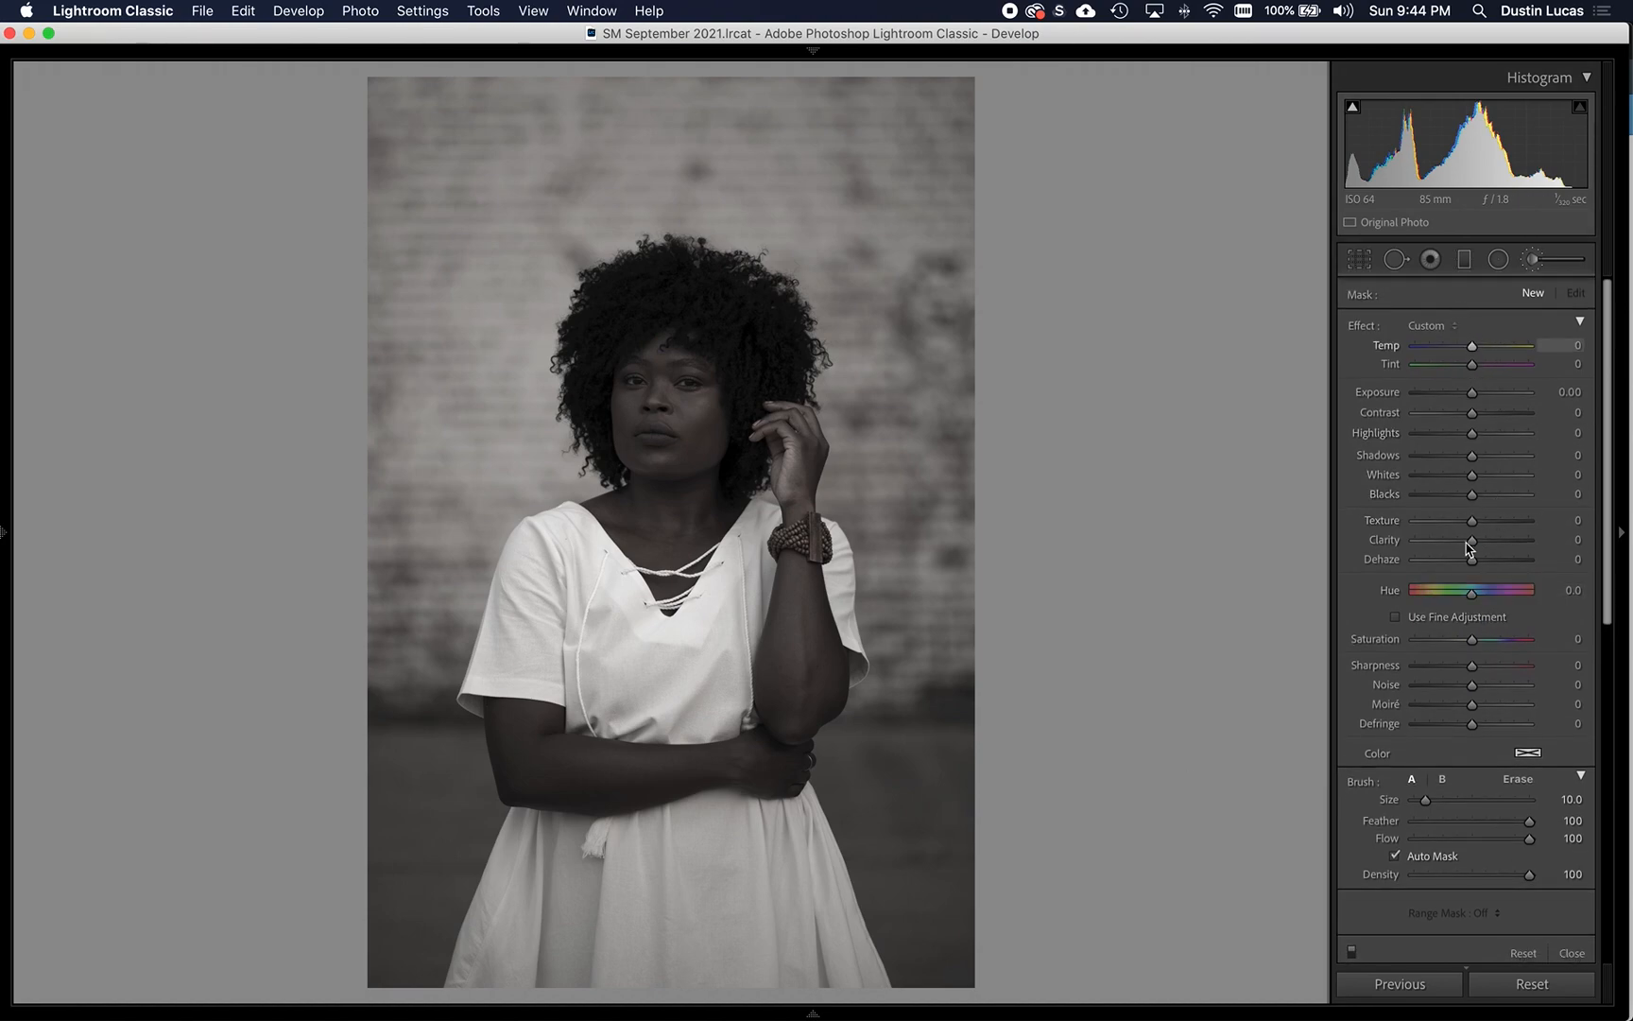
click(1429, 325)
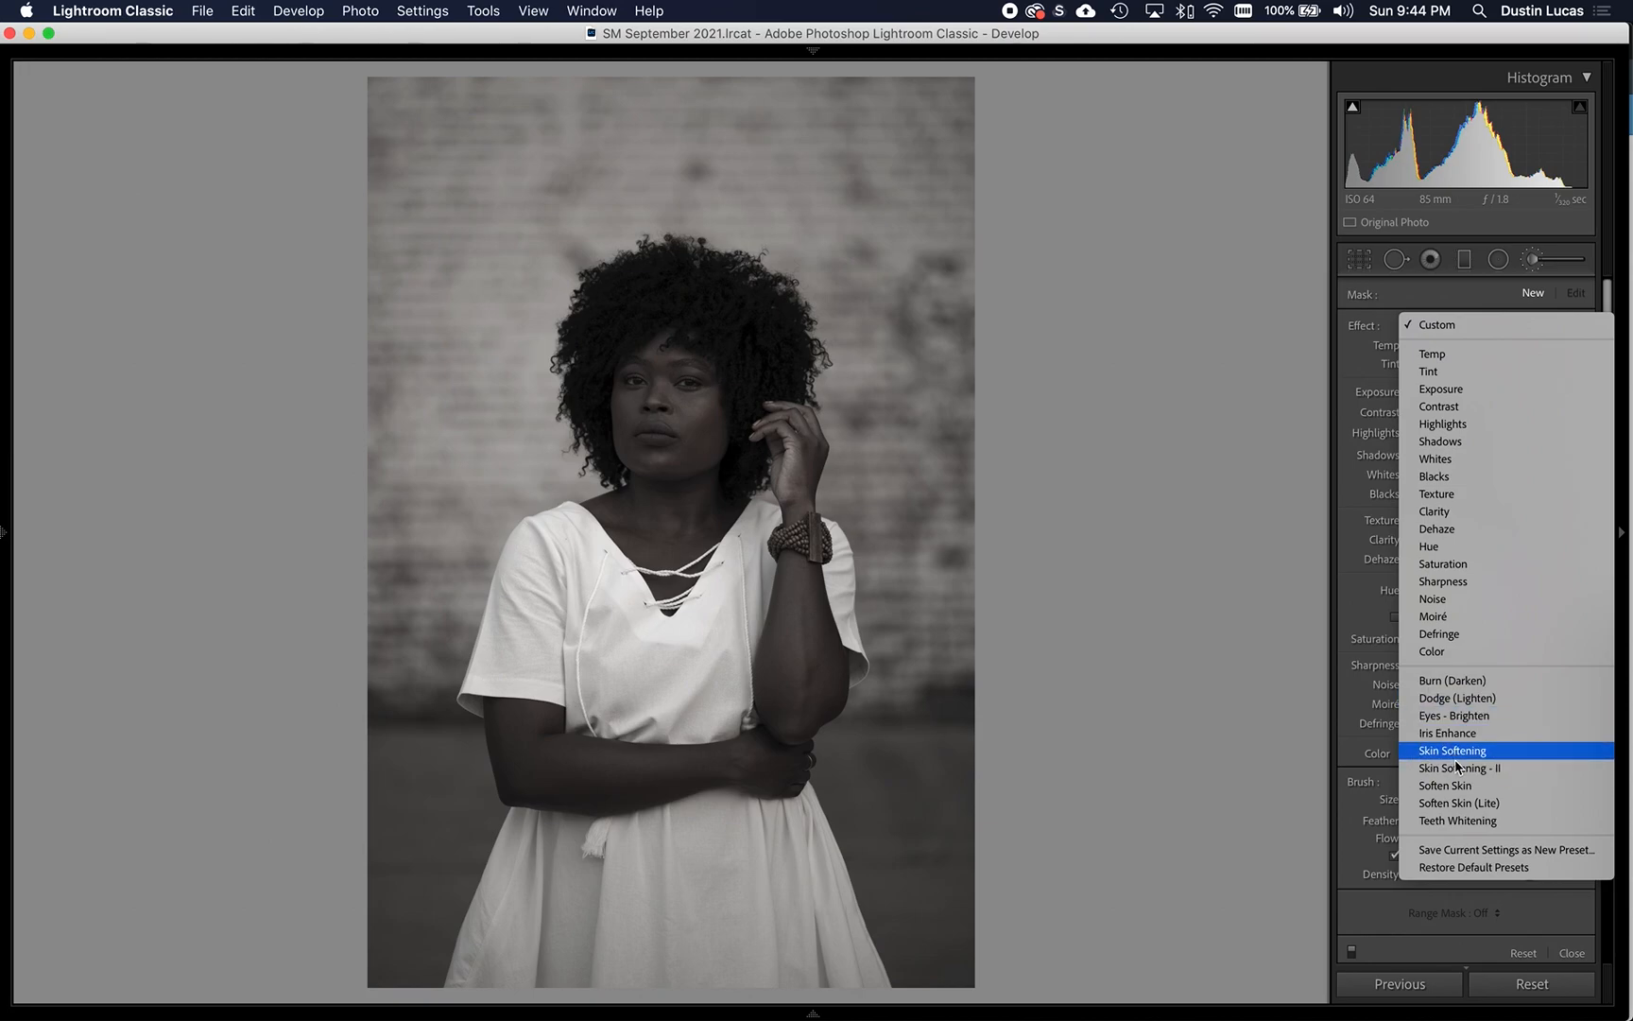
click(1210, 711)
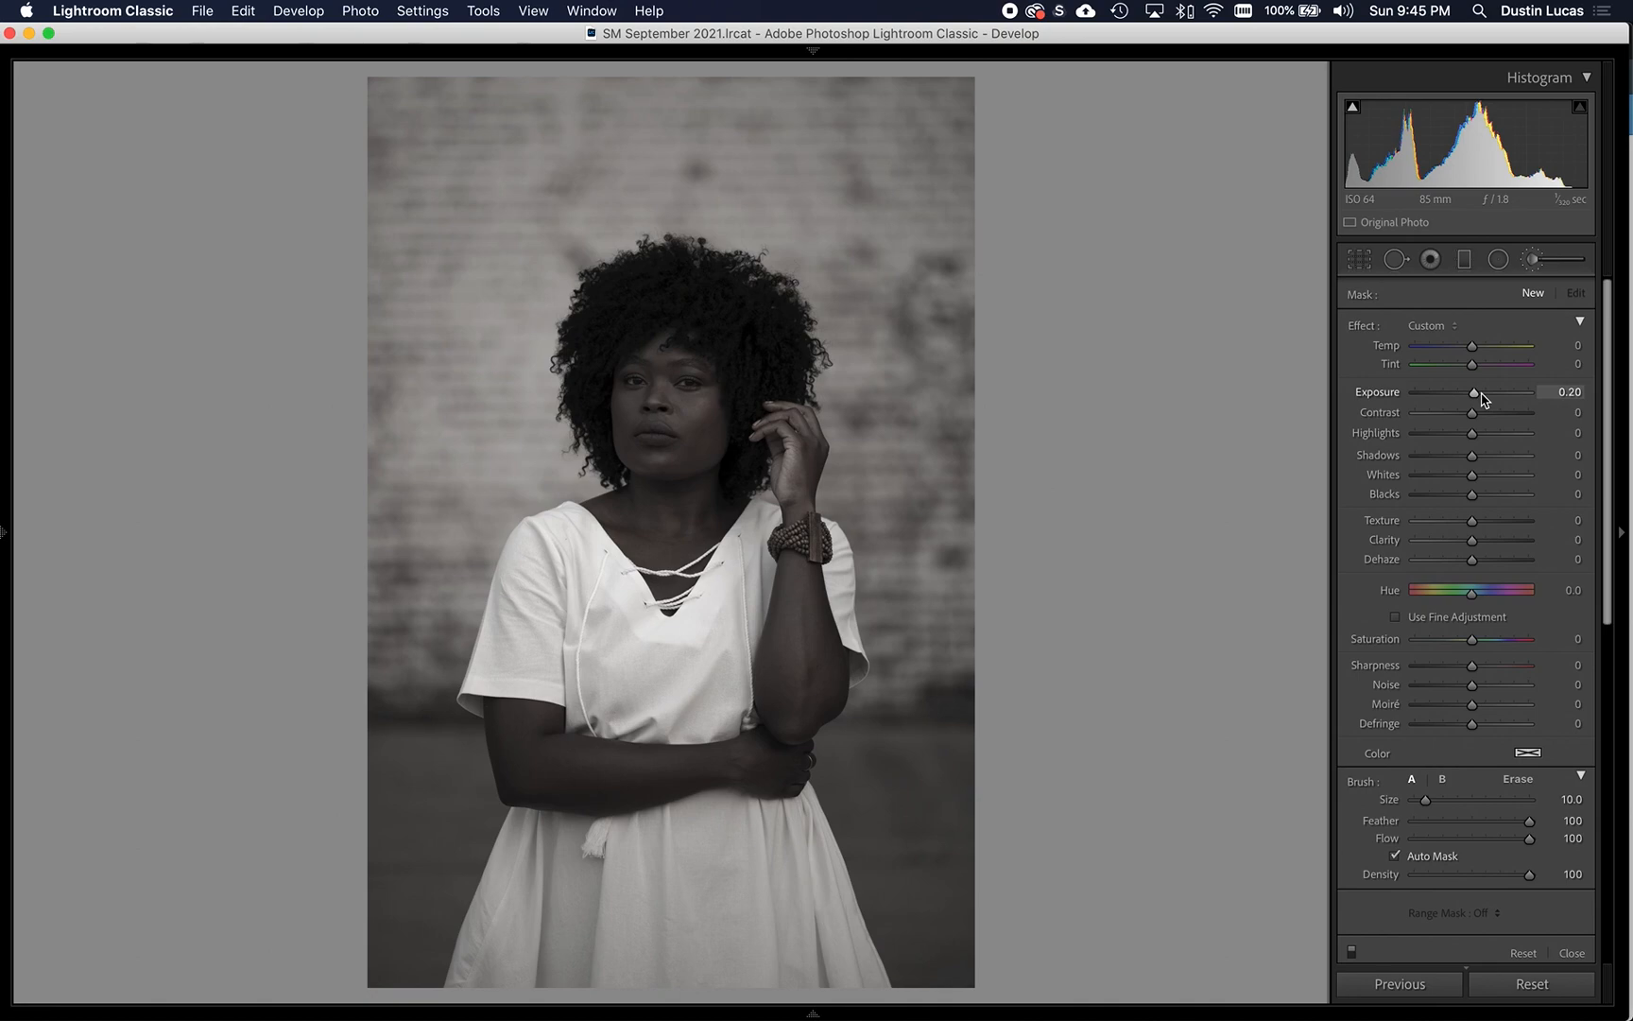
drag(1479, 455, 1480, 455)
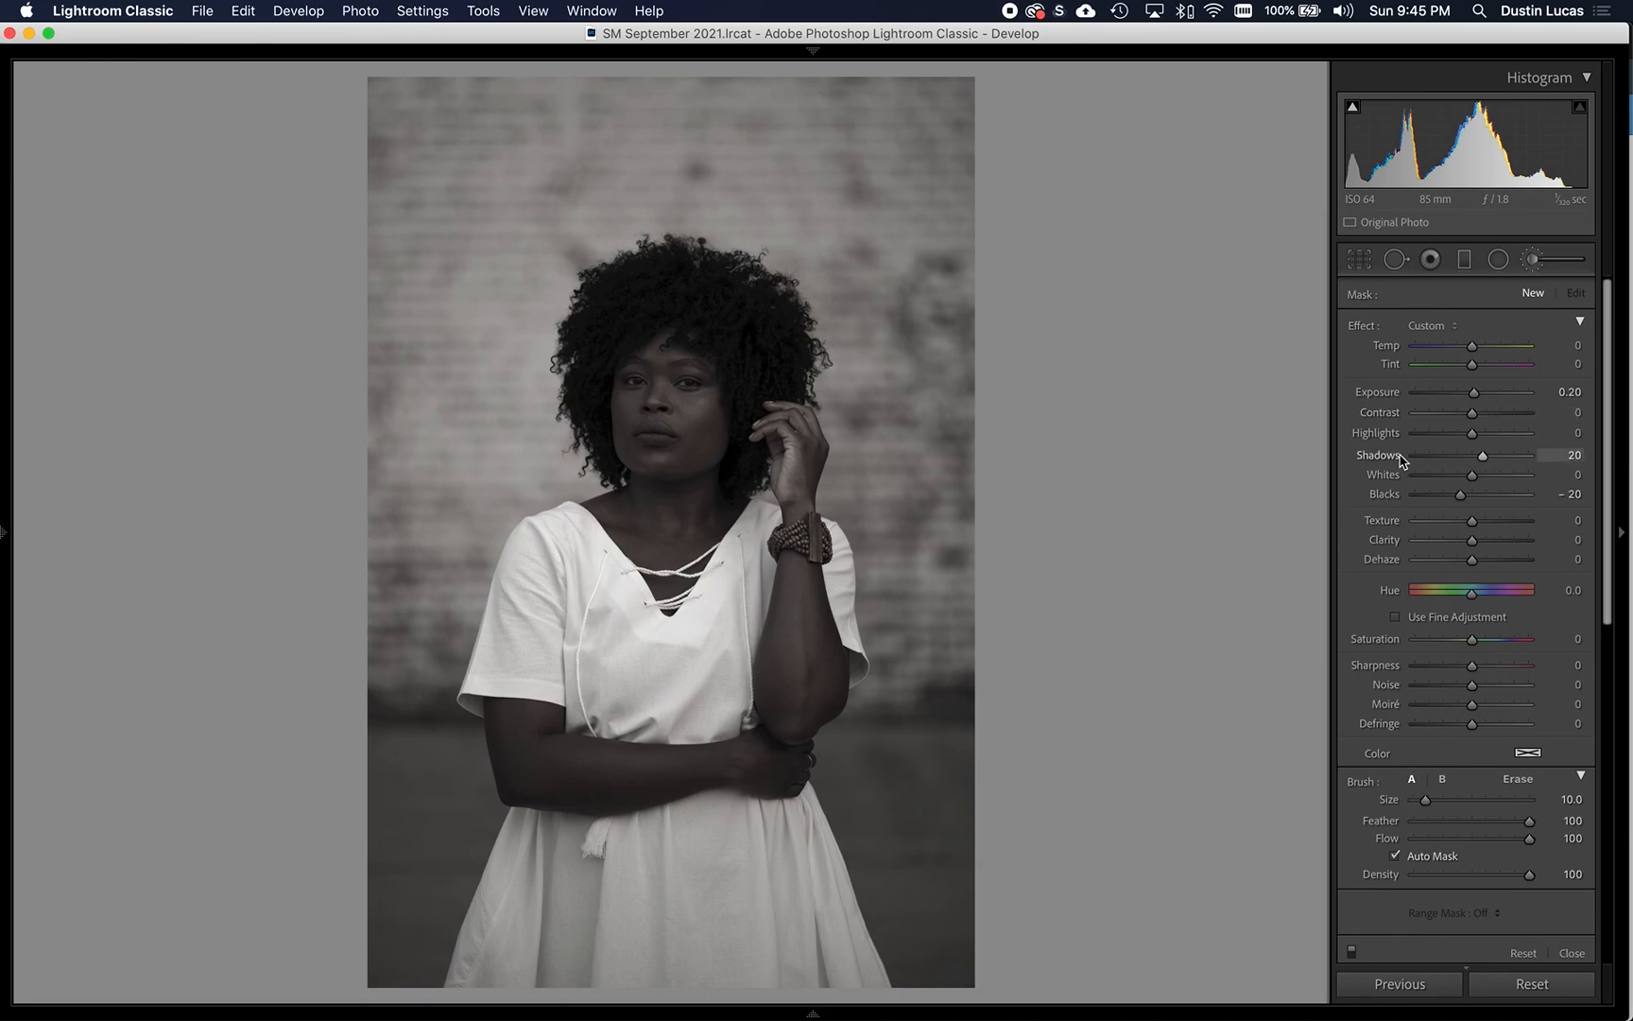
key(bracketright)
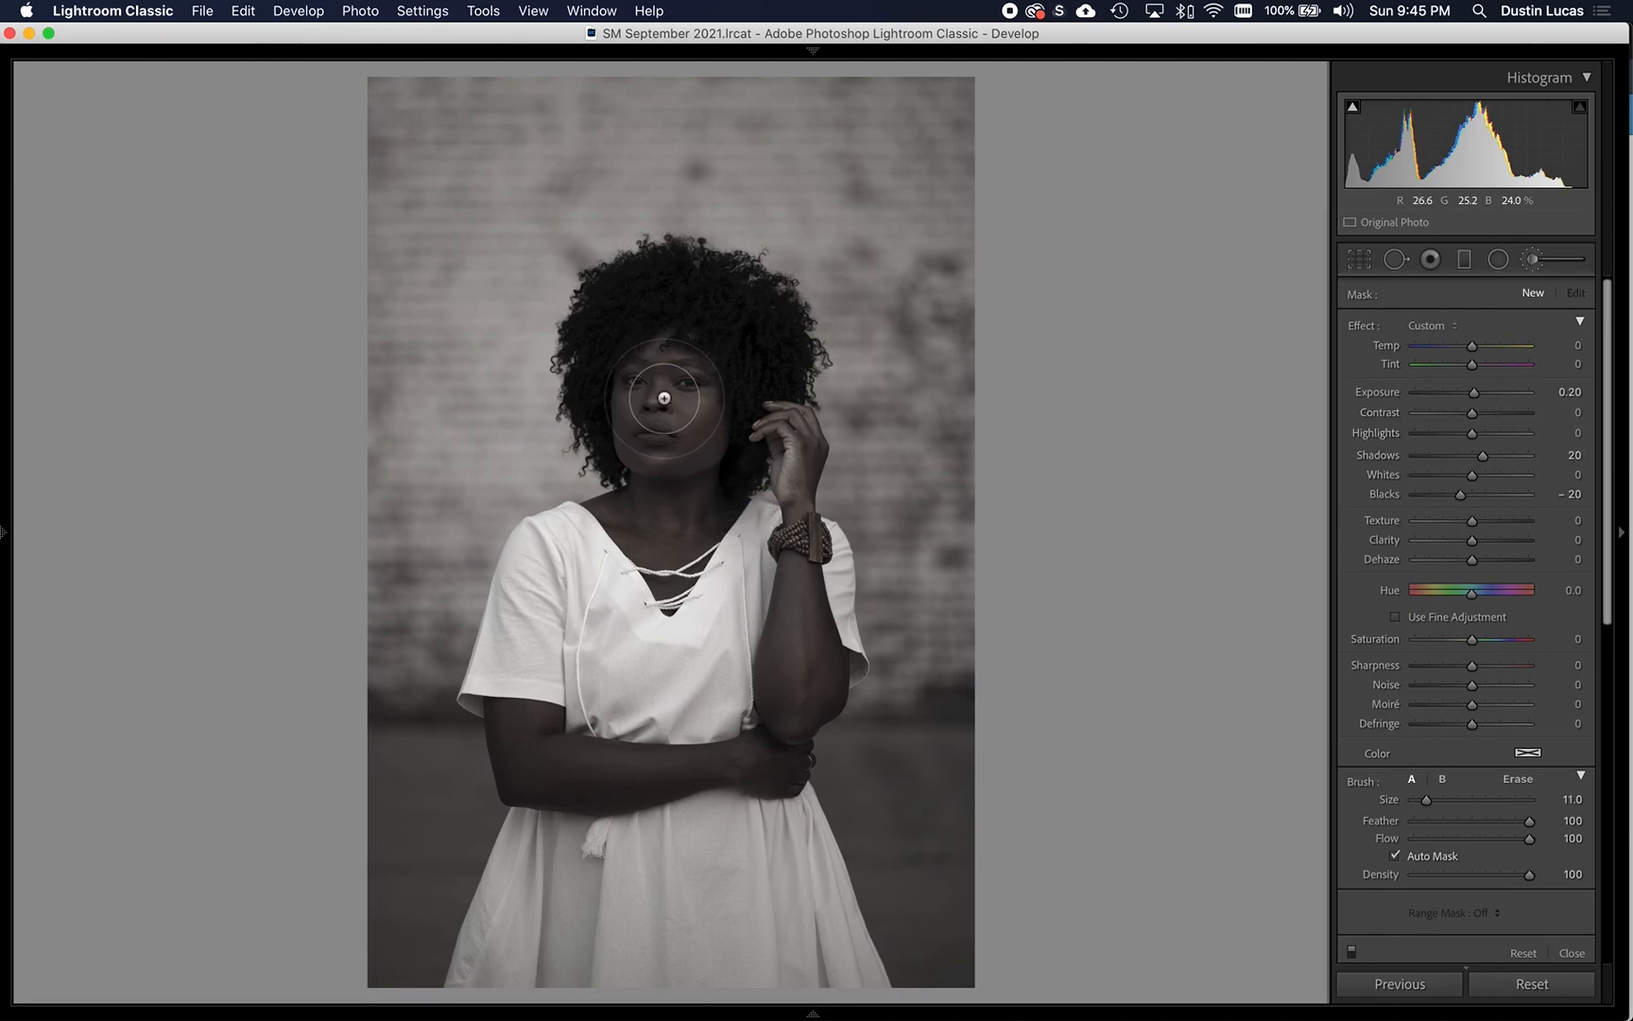
- Paint the brush adjustment over the whole face with the mask overlay shown, filling the nose and mouth areas at brush size 12
key(super+equal)
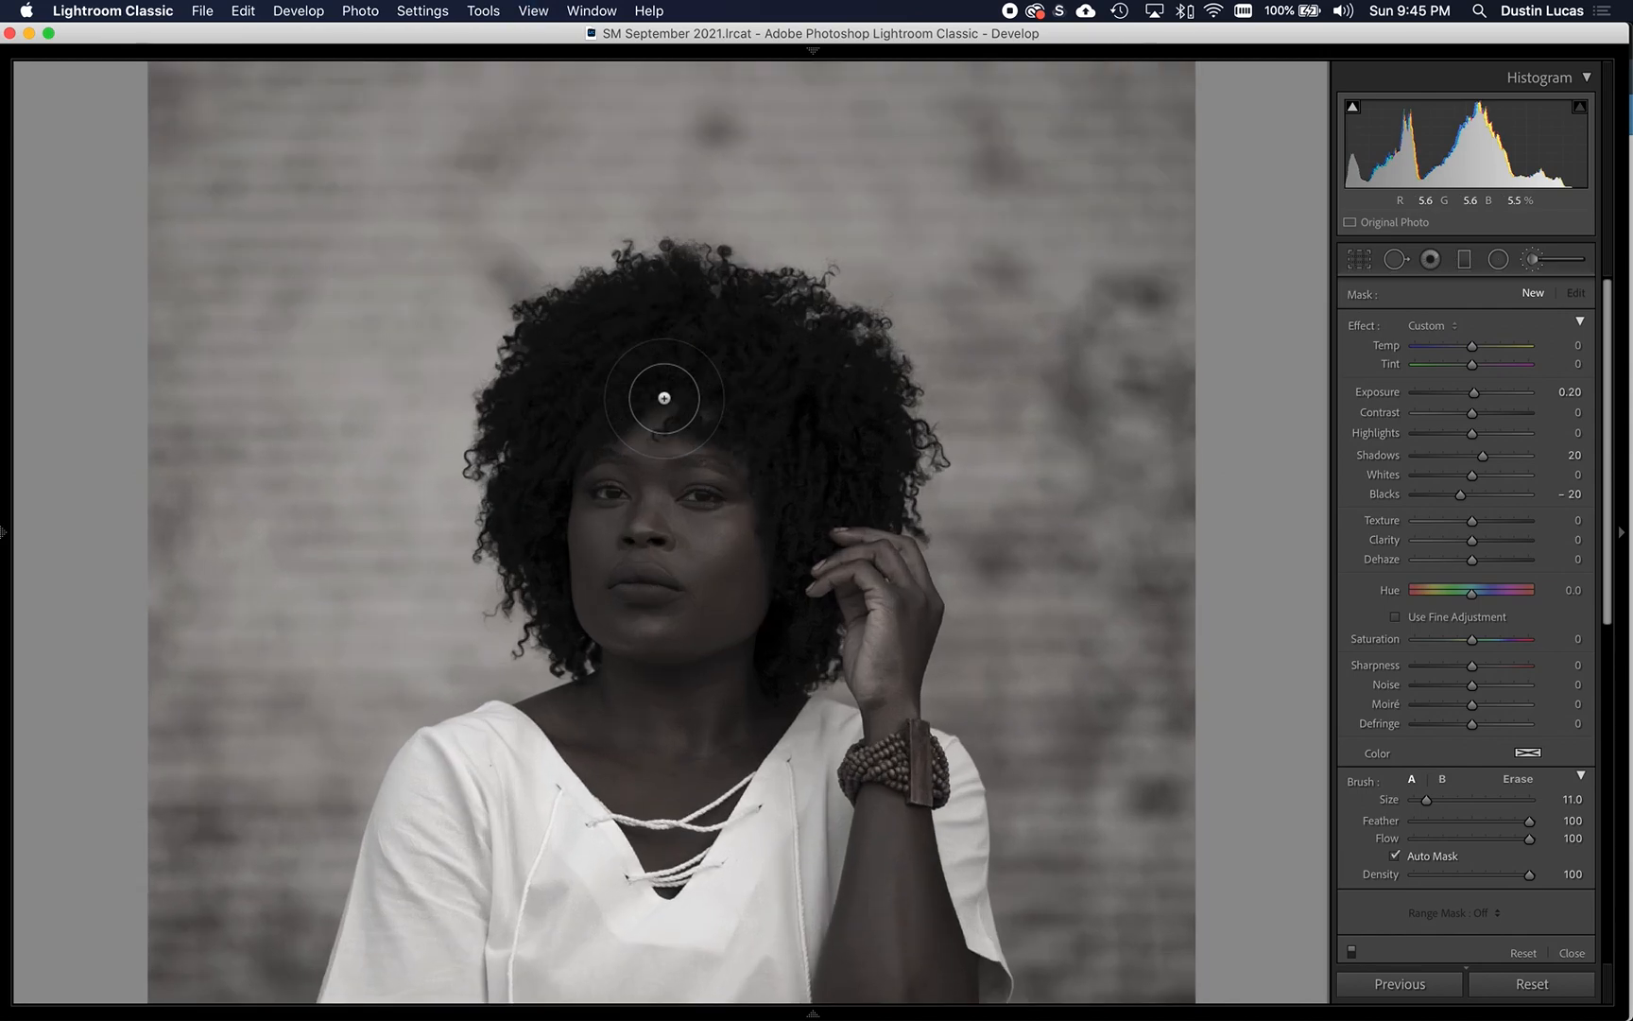
key(super+equal)
key(super+minus)
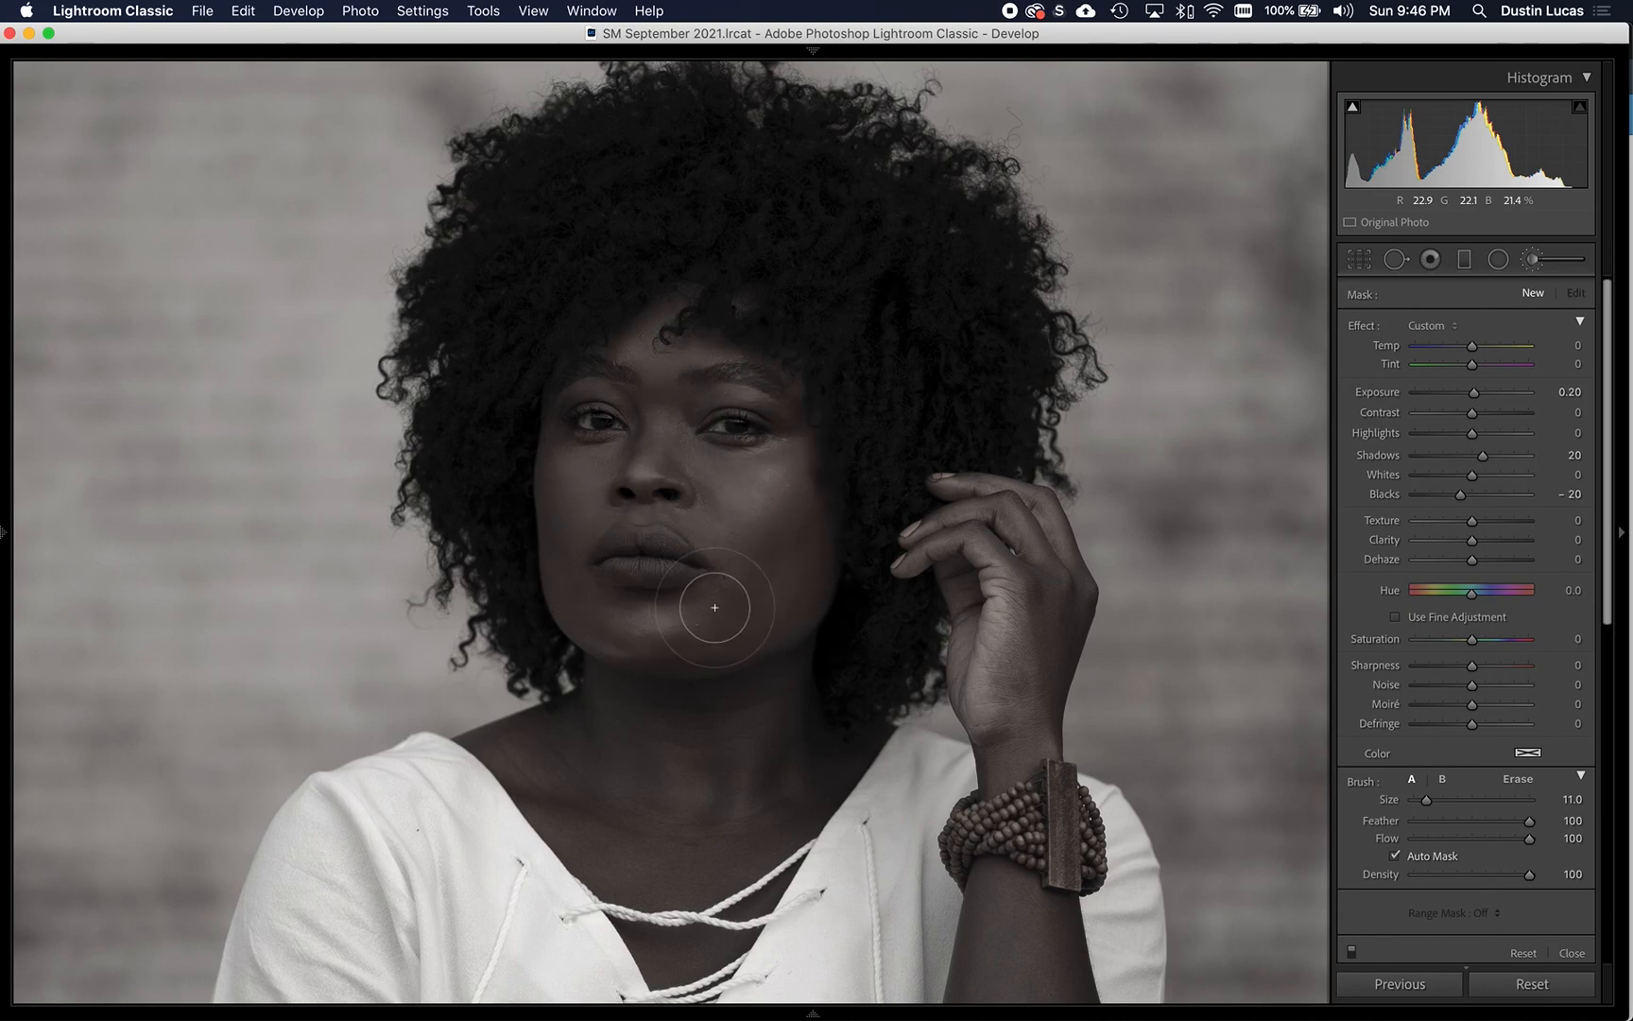
drag(638, 515, 637, 515)
key(])
key(o)
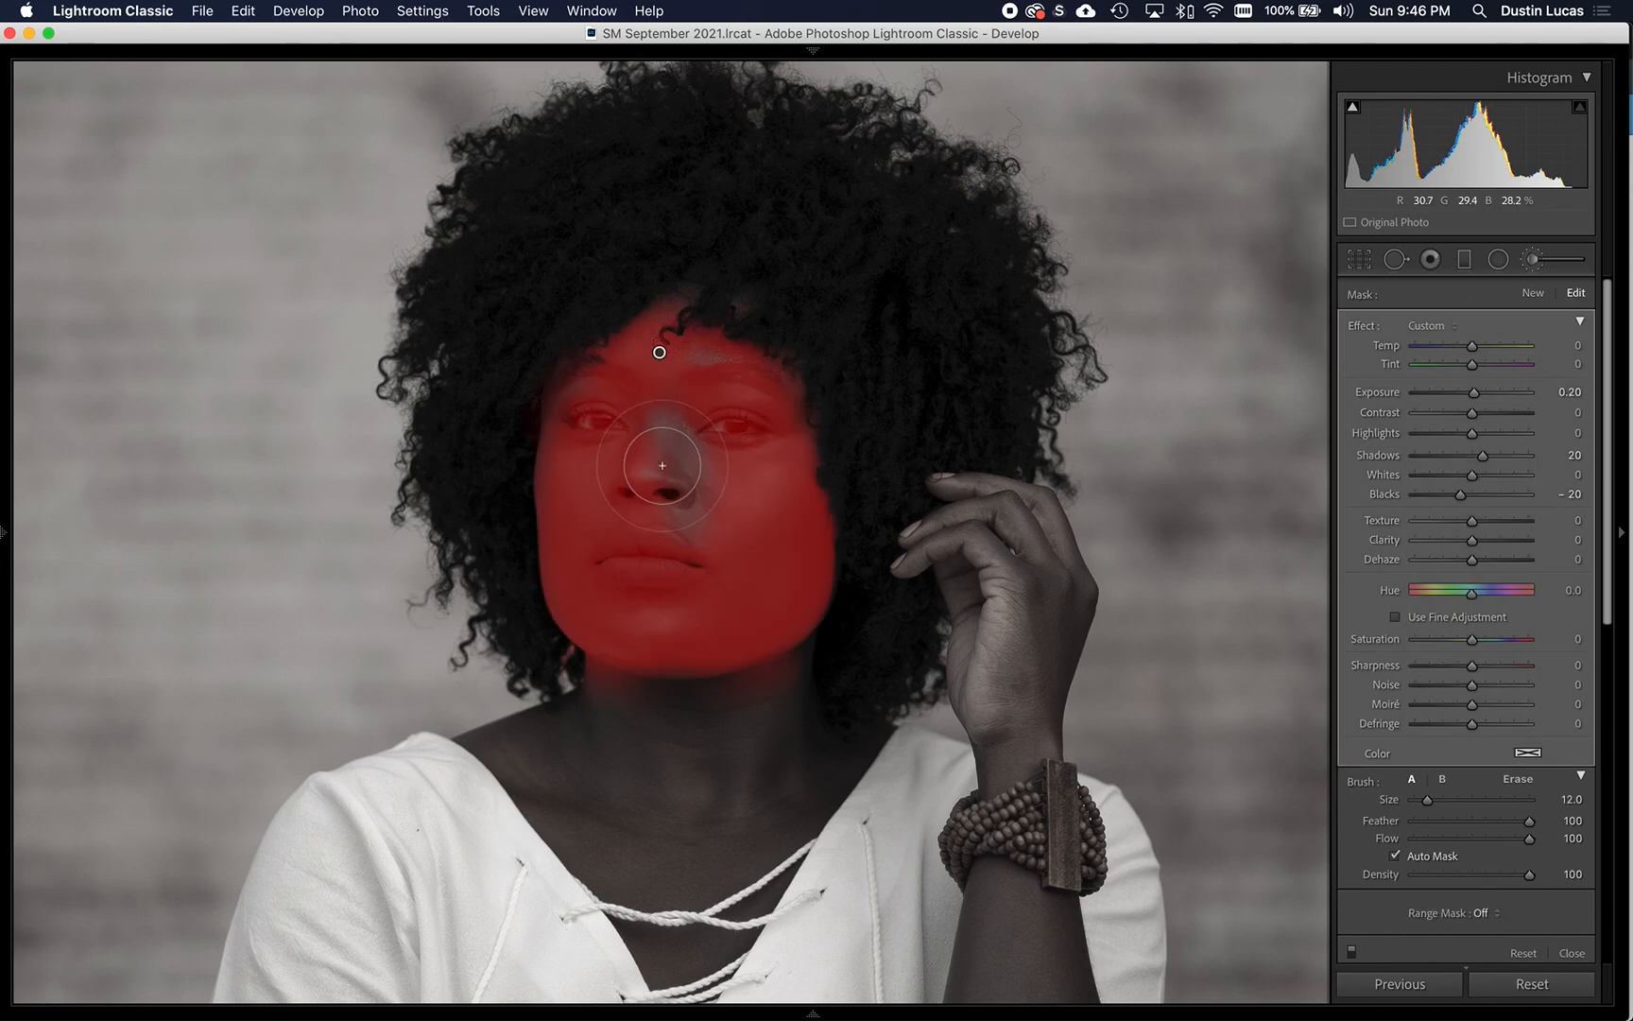
mouse_move(690, 473)
mouse_down()
mouse_move(695, 560)
mouse_move(673, 593)
mouse_move(608, 557)
mouse_up()
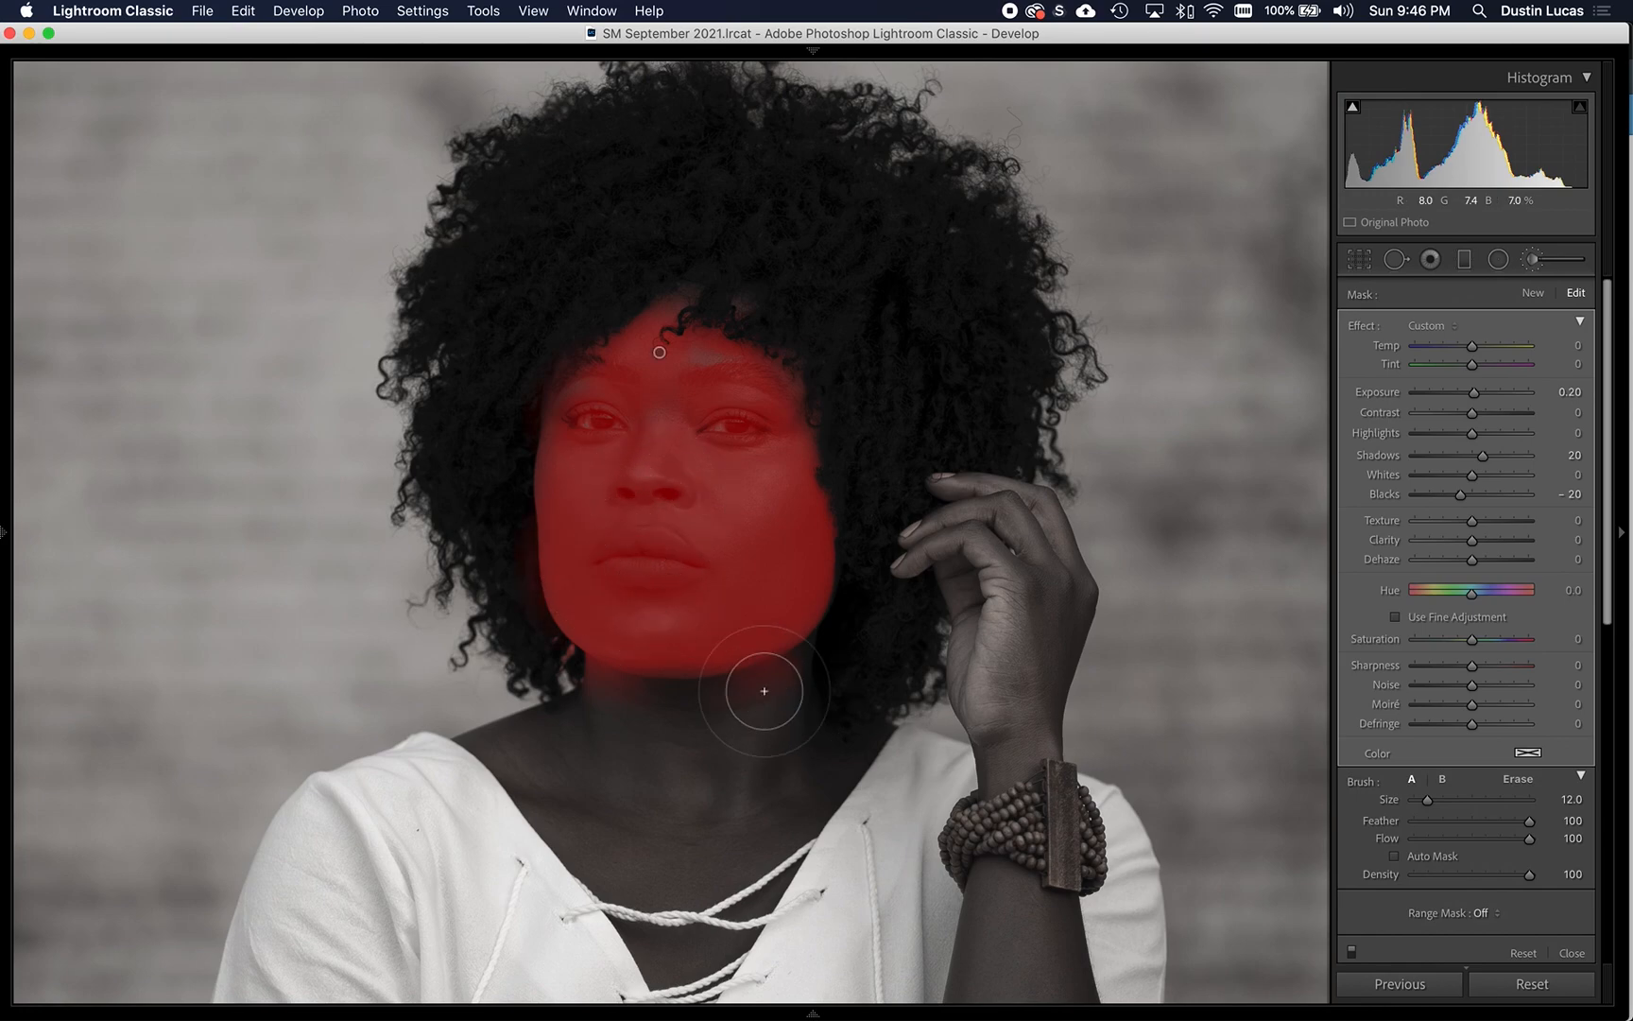
- Erase the mask spill around the jaw and neck, and fill in the forehead with the brush feather set to 69
key(alt)
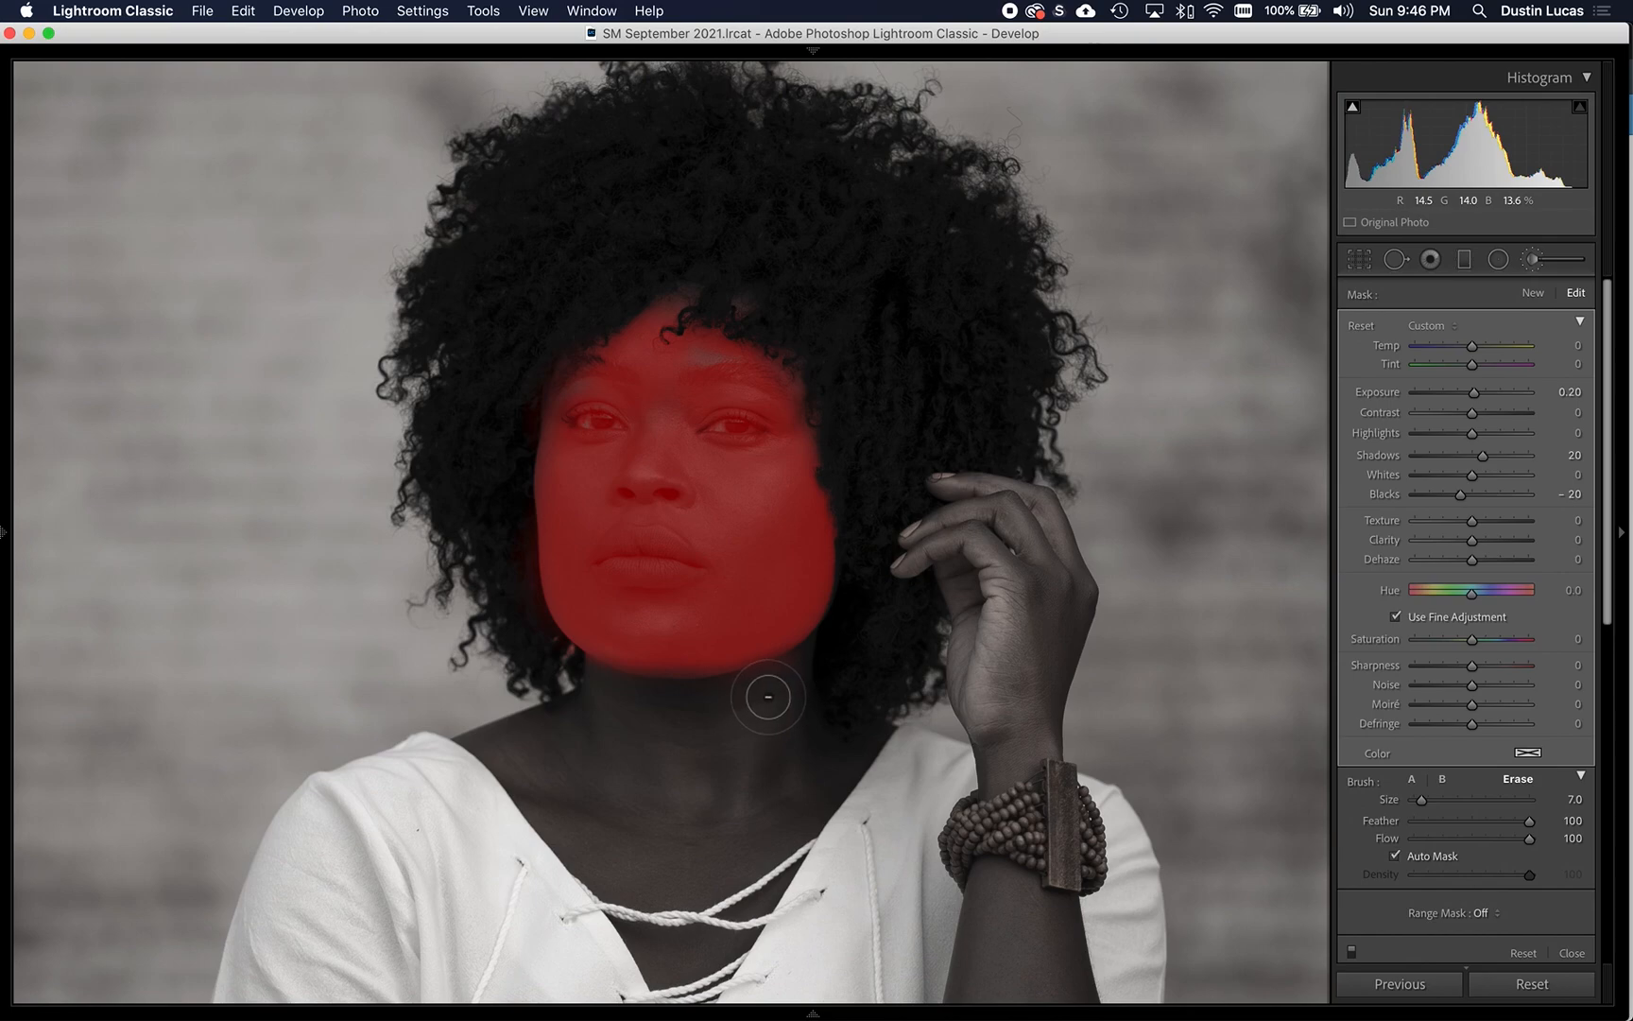
drag(636, 632, 798, 583)
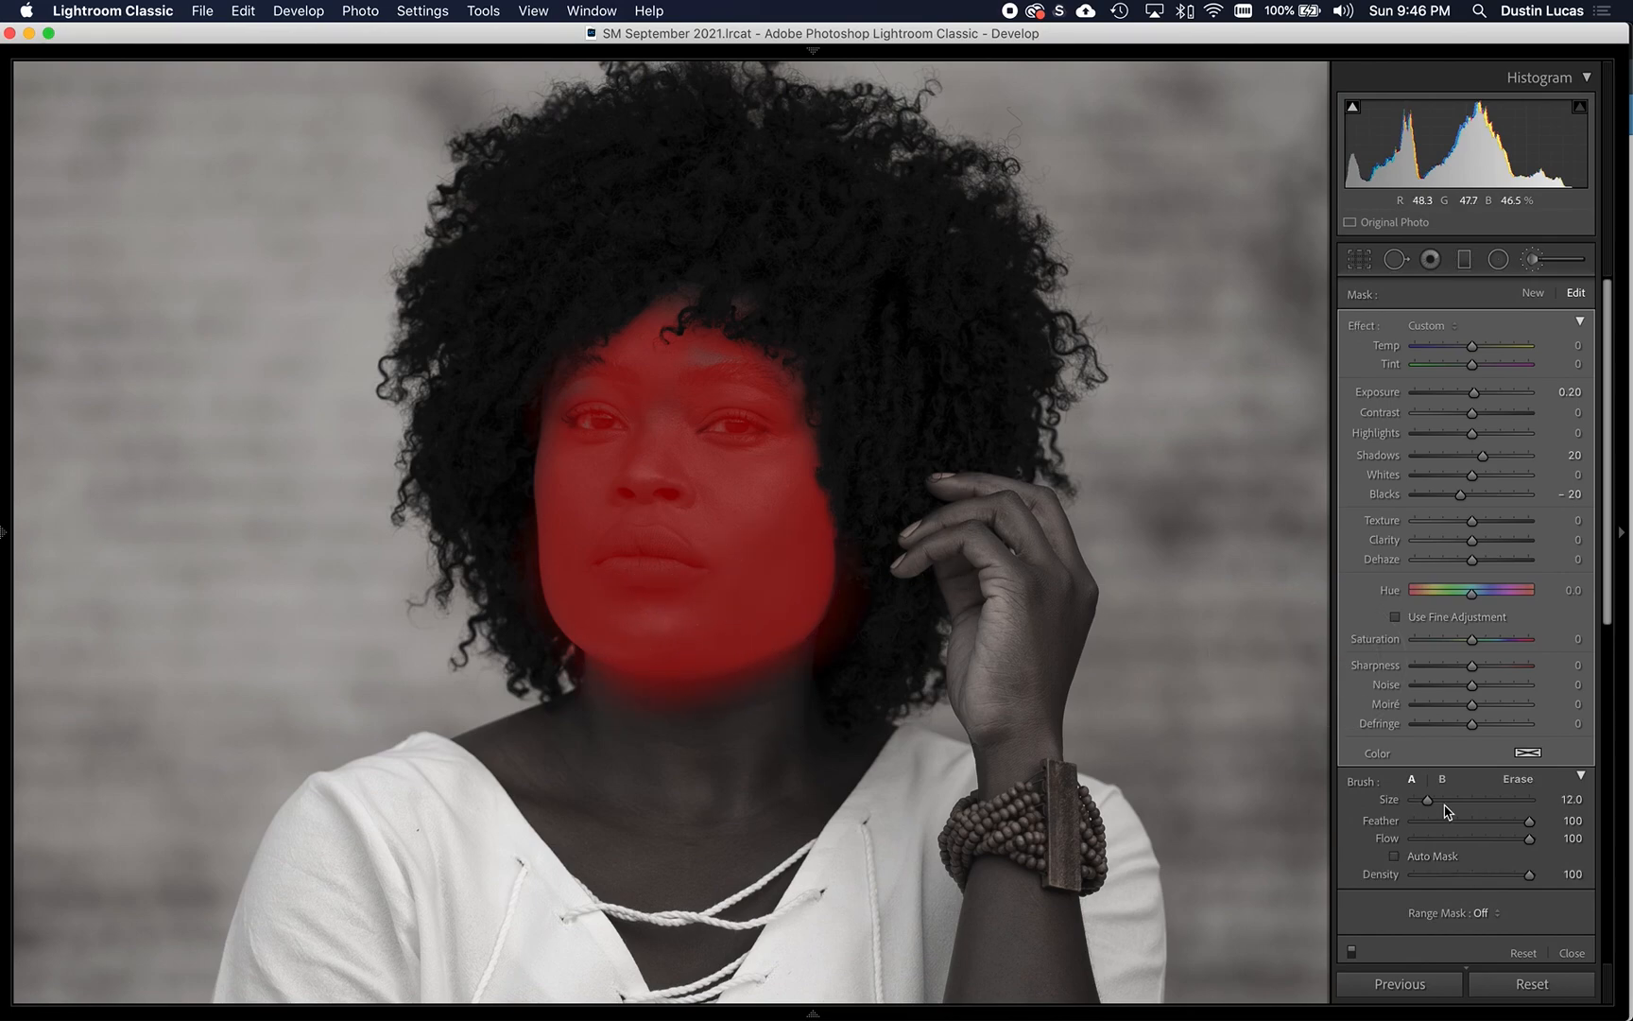
drag(1485, 825, 1496, 824)
key(alt)
mouse_move(755, 770)
mouse_down()
mouse_move(813, 671)
mouse_move(694, 709)
mouse_move(563, 673)
mouse_move(704, 694)
mouse_move(824, 674)
mouse_up()
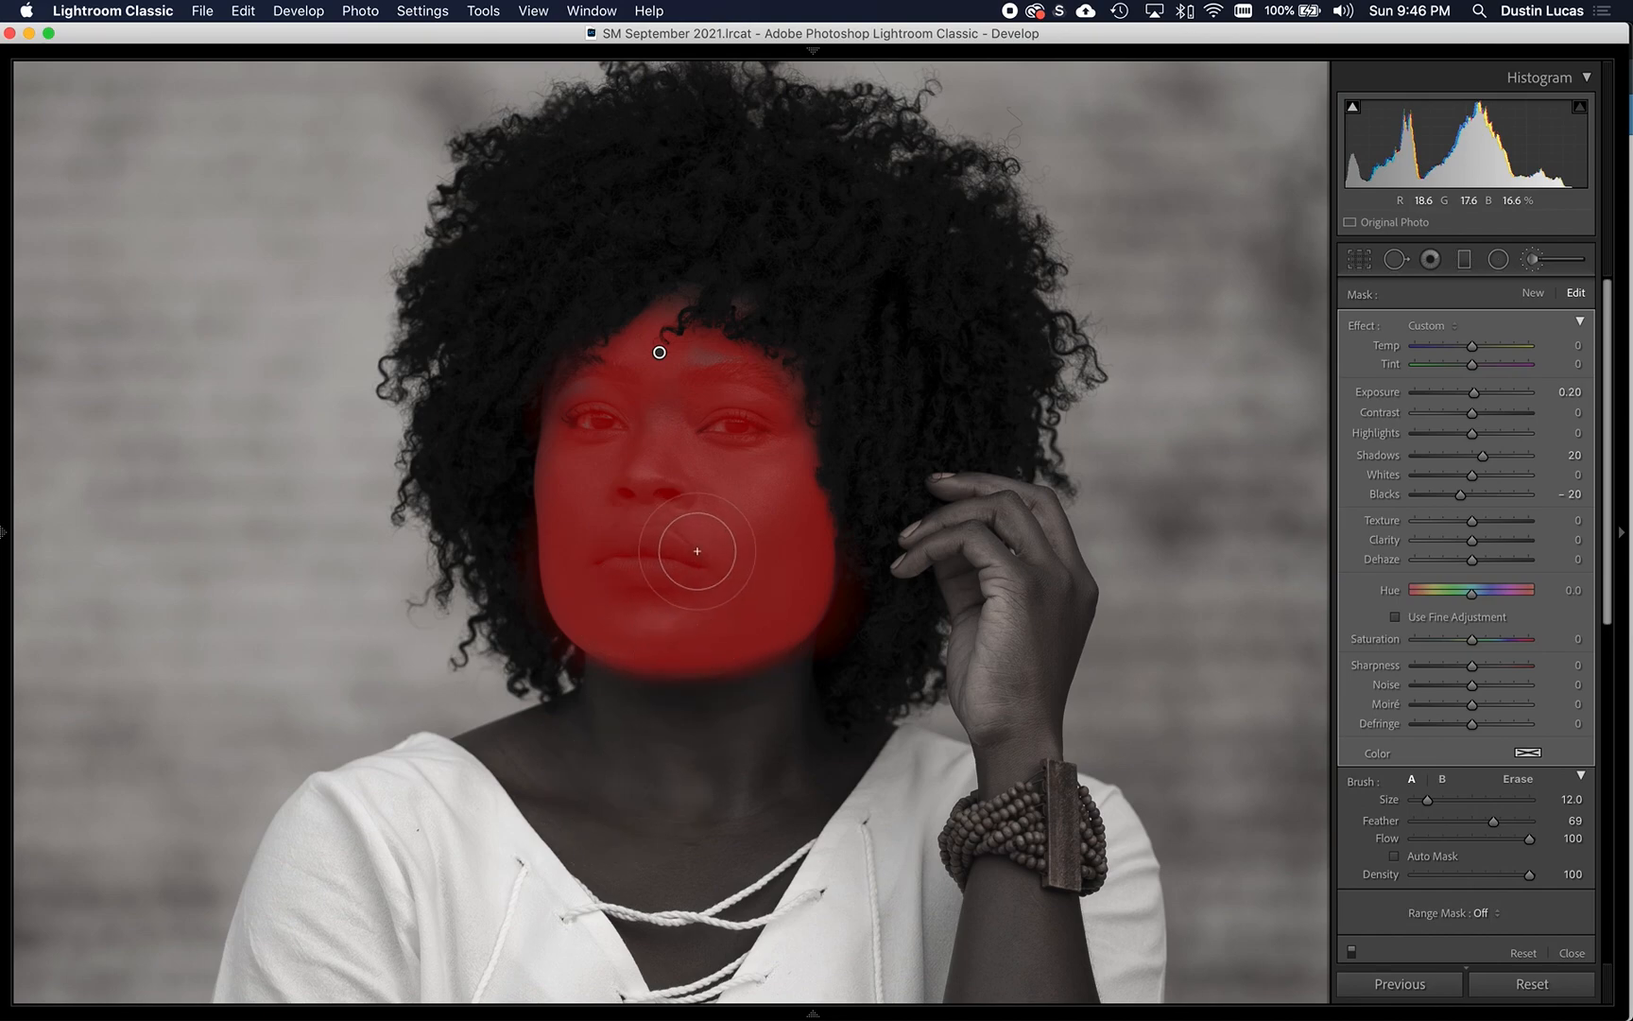
mouse_move(702, 382)
mouse_down()
mouse_move(726, 385)
mouse_move(637, 400)
mouse_move(611, 433)
mouse_move(716, 394)
mouse_move(730, 450)
mouse_move(708, 452)
mouse_move(722, 440)
mouse_up()
- Erase both eyes and the lips from the face mask with a small erase brush of size 2 to 3
key(alt)
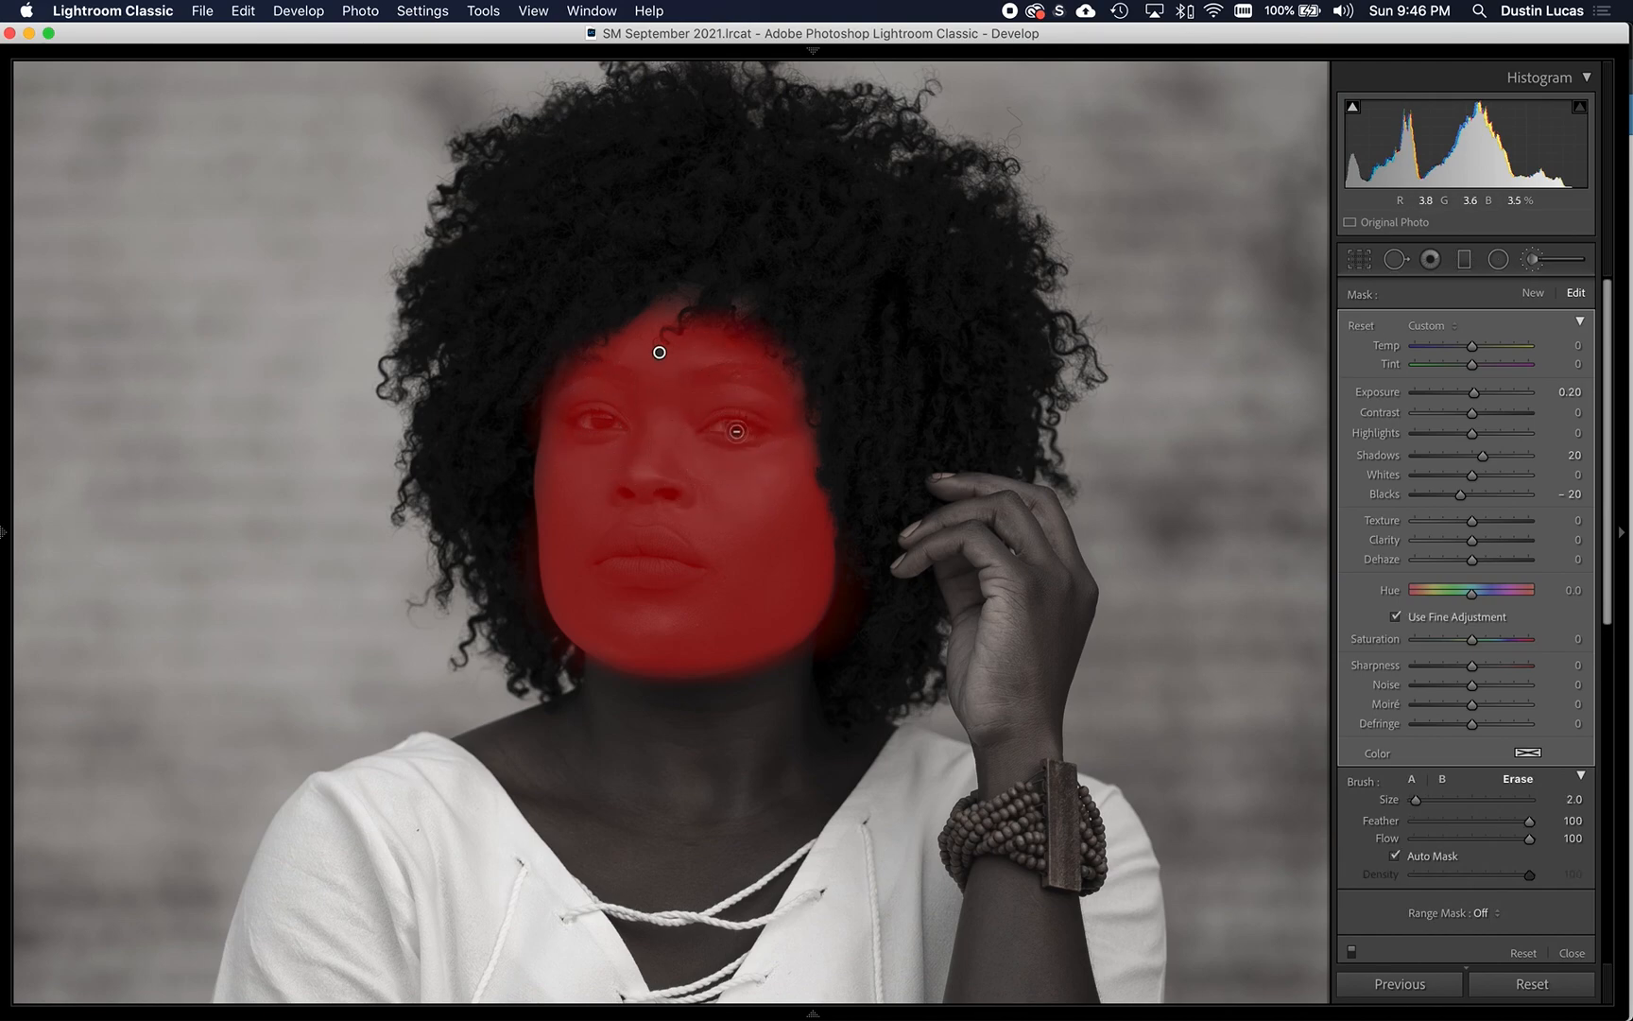
mouse_move(731, 425)
mouse_down()
mouse_move(714, 427)
mouse_move(747, 427)
mouse_up()
mouse_move(607, 424)
mouse_down()
mouse_move(572, 412)
mouse_move(609, 396)
mouse_move(580, 421)
mouse_move(605, 401)
mouse_move(621, 433)
mouse_up()
mouse_move(614, 536)
mouse_down()
mouse_move(609, 565)
mouse_move(687, 559)
mouse_move(655, 538)
mouse_move(612, 547)
mouse_move(617, 568)
mouse_move(646, 558)
mouse_up()
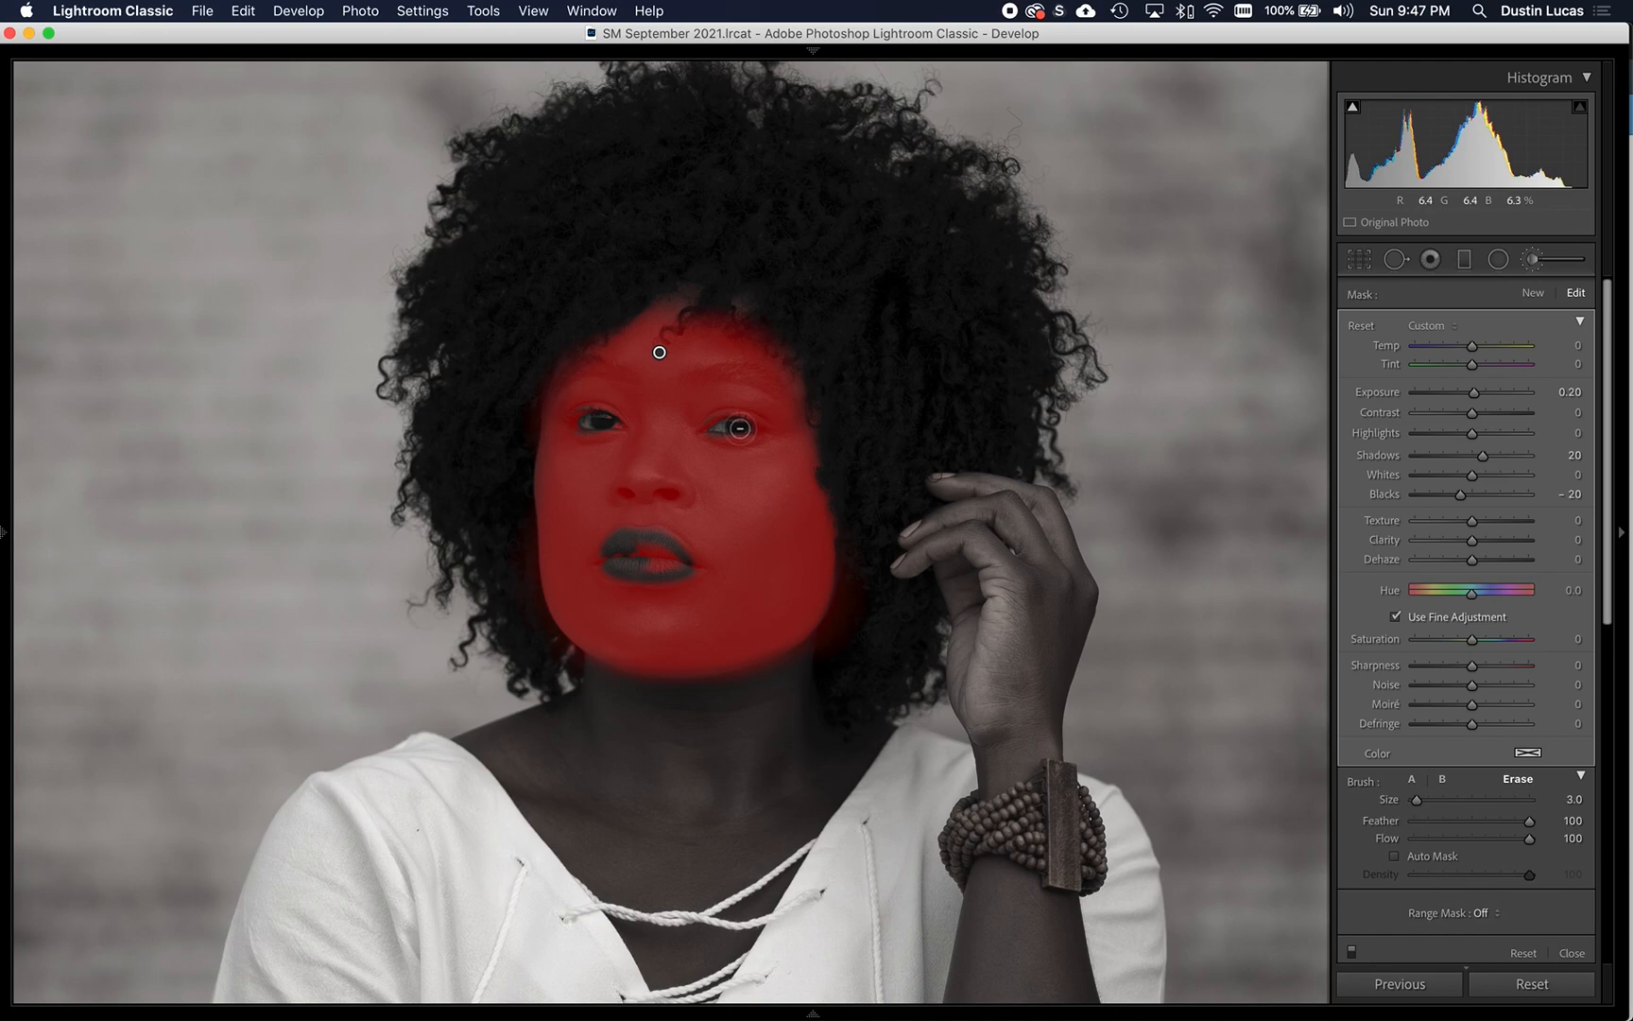
drag(740, 428, 719, 426)
drag(610, 422, 593, 423)
mouse_move(614, 587)
mouse_down()
mouse_move(664, 557)
mouse_move(631, 548)
mouse_move(668, 559)
mouse_move(659, 540)
mouse_move(608, 554)
mouse_move(677, 564)
mouse_move(649, 553)
mouse_move(661, 557)
mouse_up()
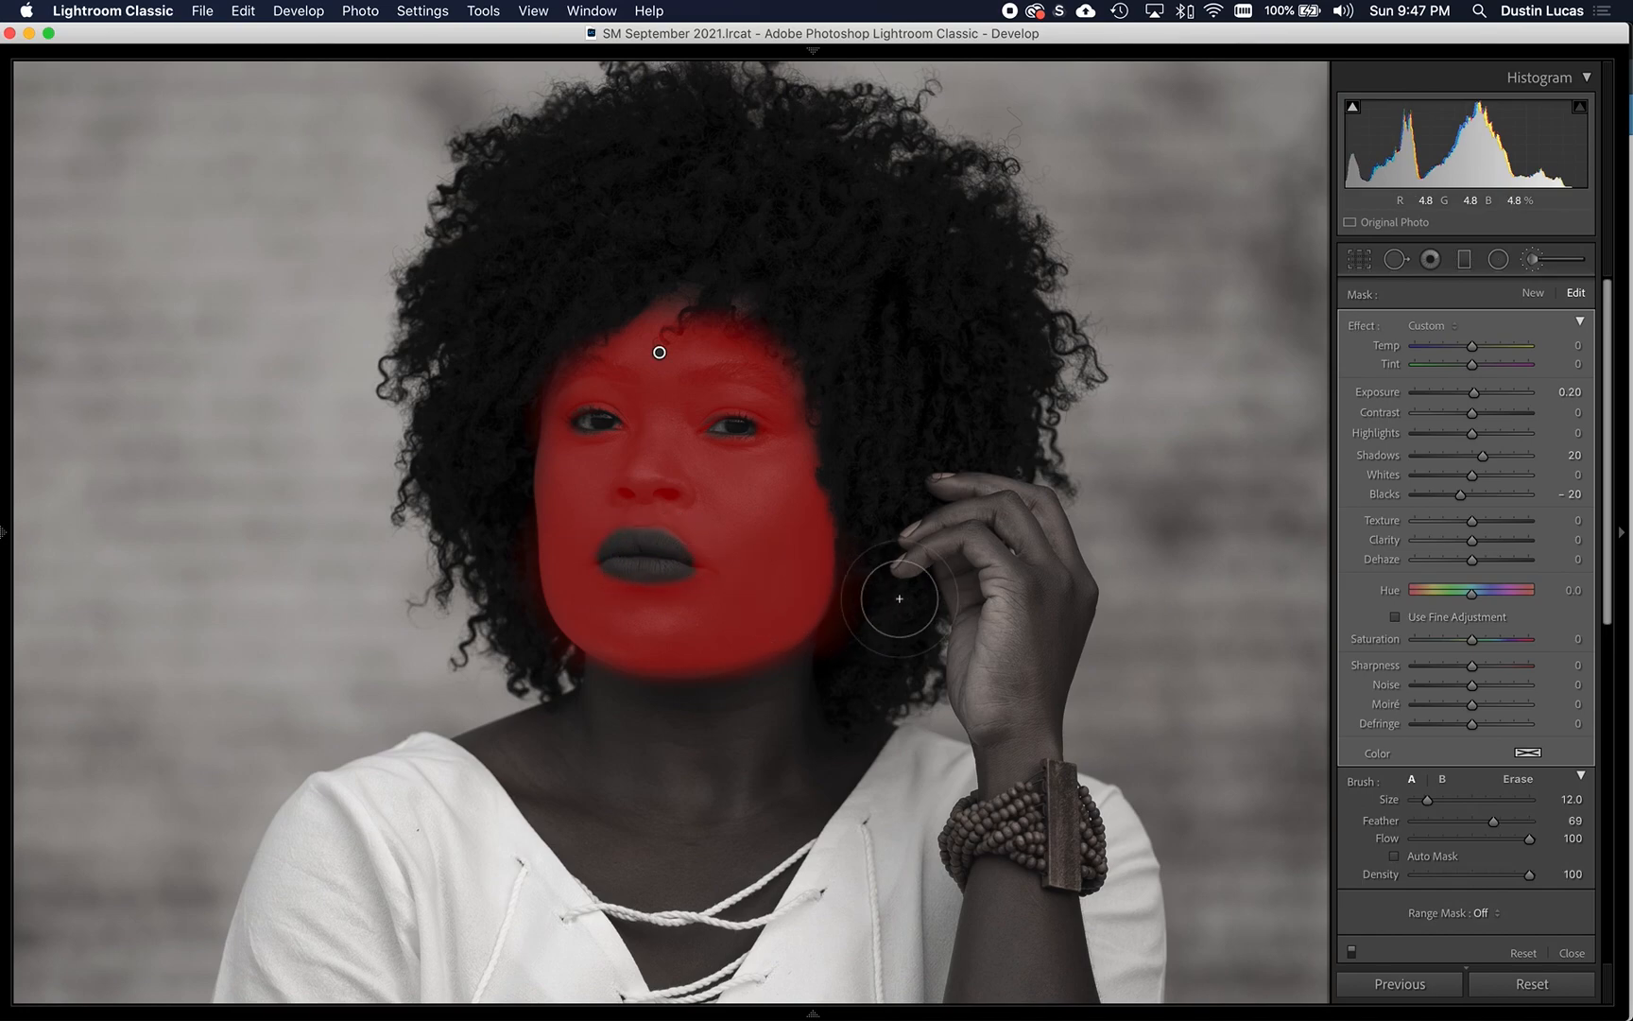
- Hide the mask overlay and compare the face with and without the brush adjustment
key(o)
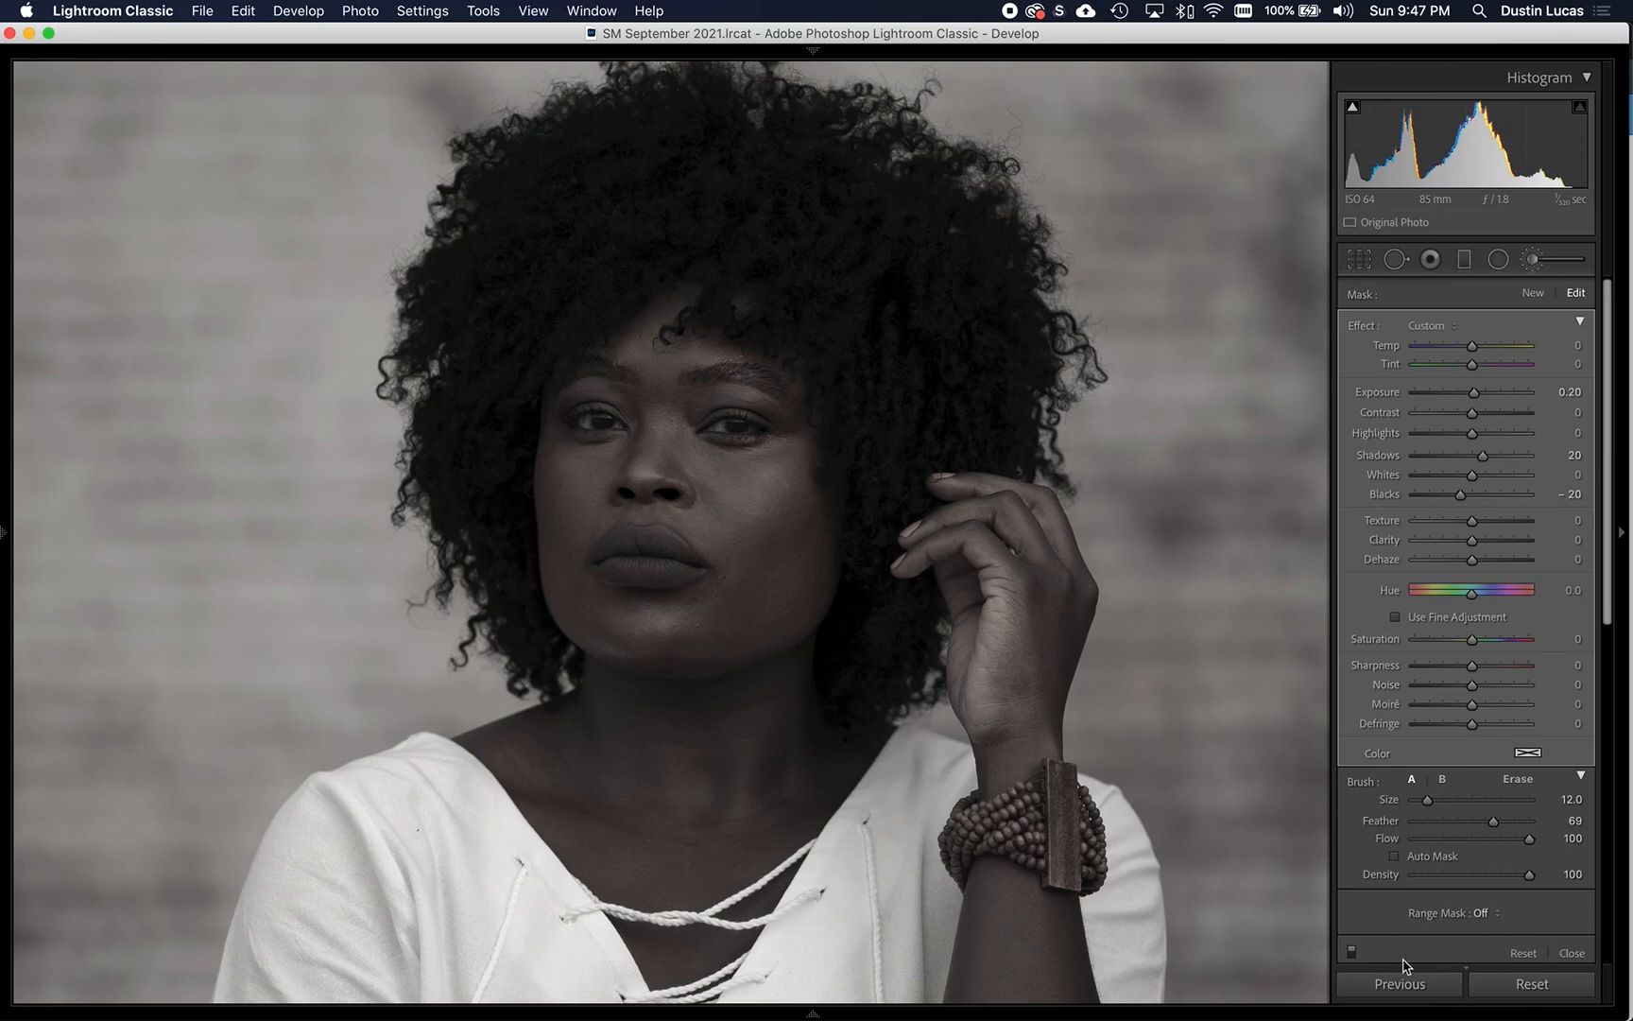
click(1351, 950)
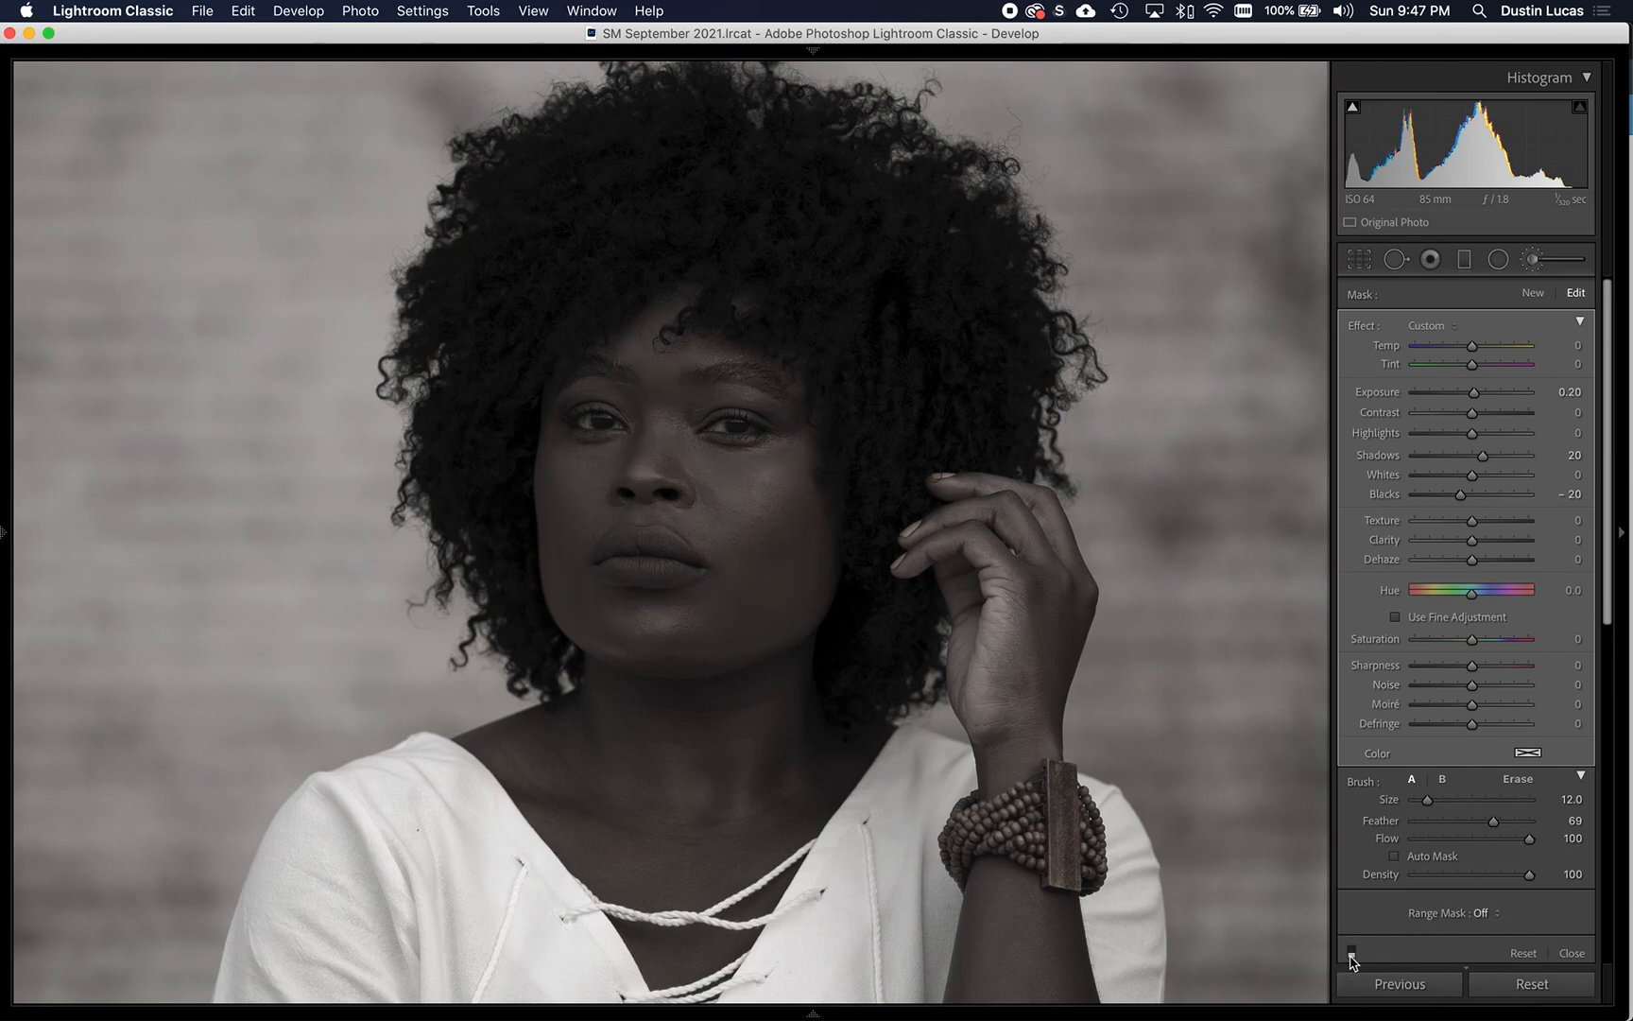
click(1350, 957)
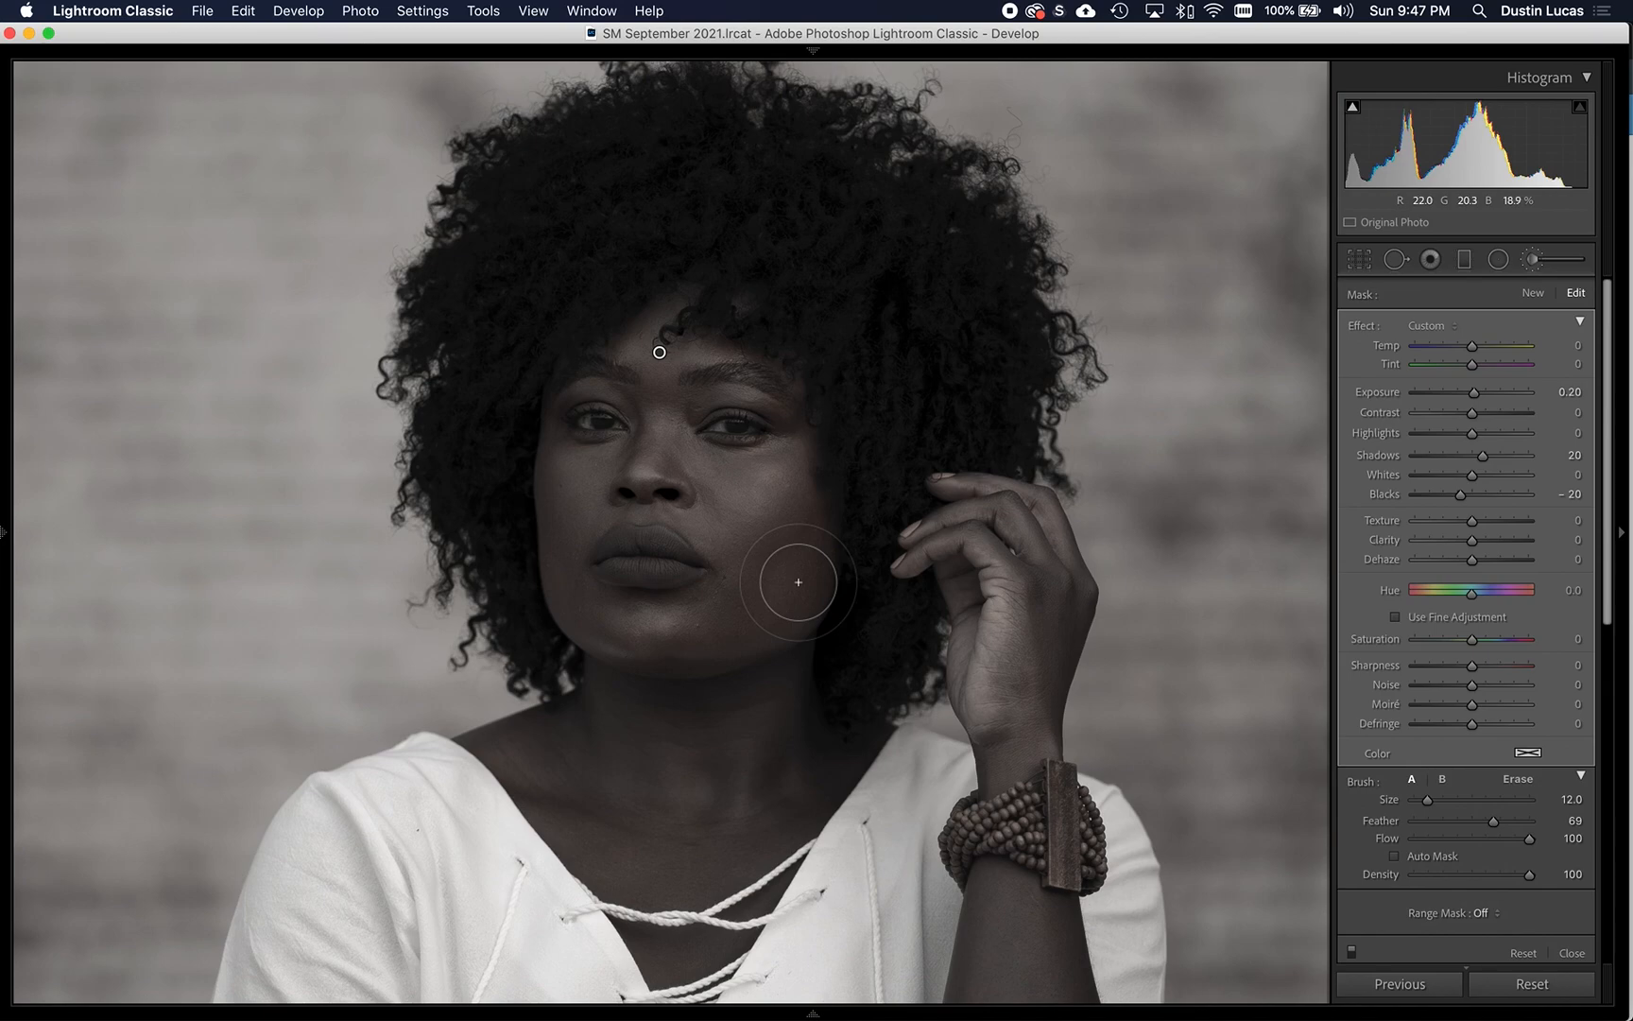
- Create a new brush adjustment and paint it over both eyes with brush size 4
scroll(724, 428, down, 5)
click(1532, 294)
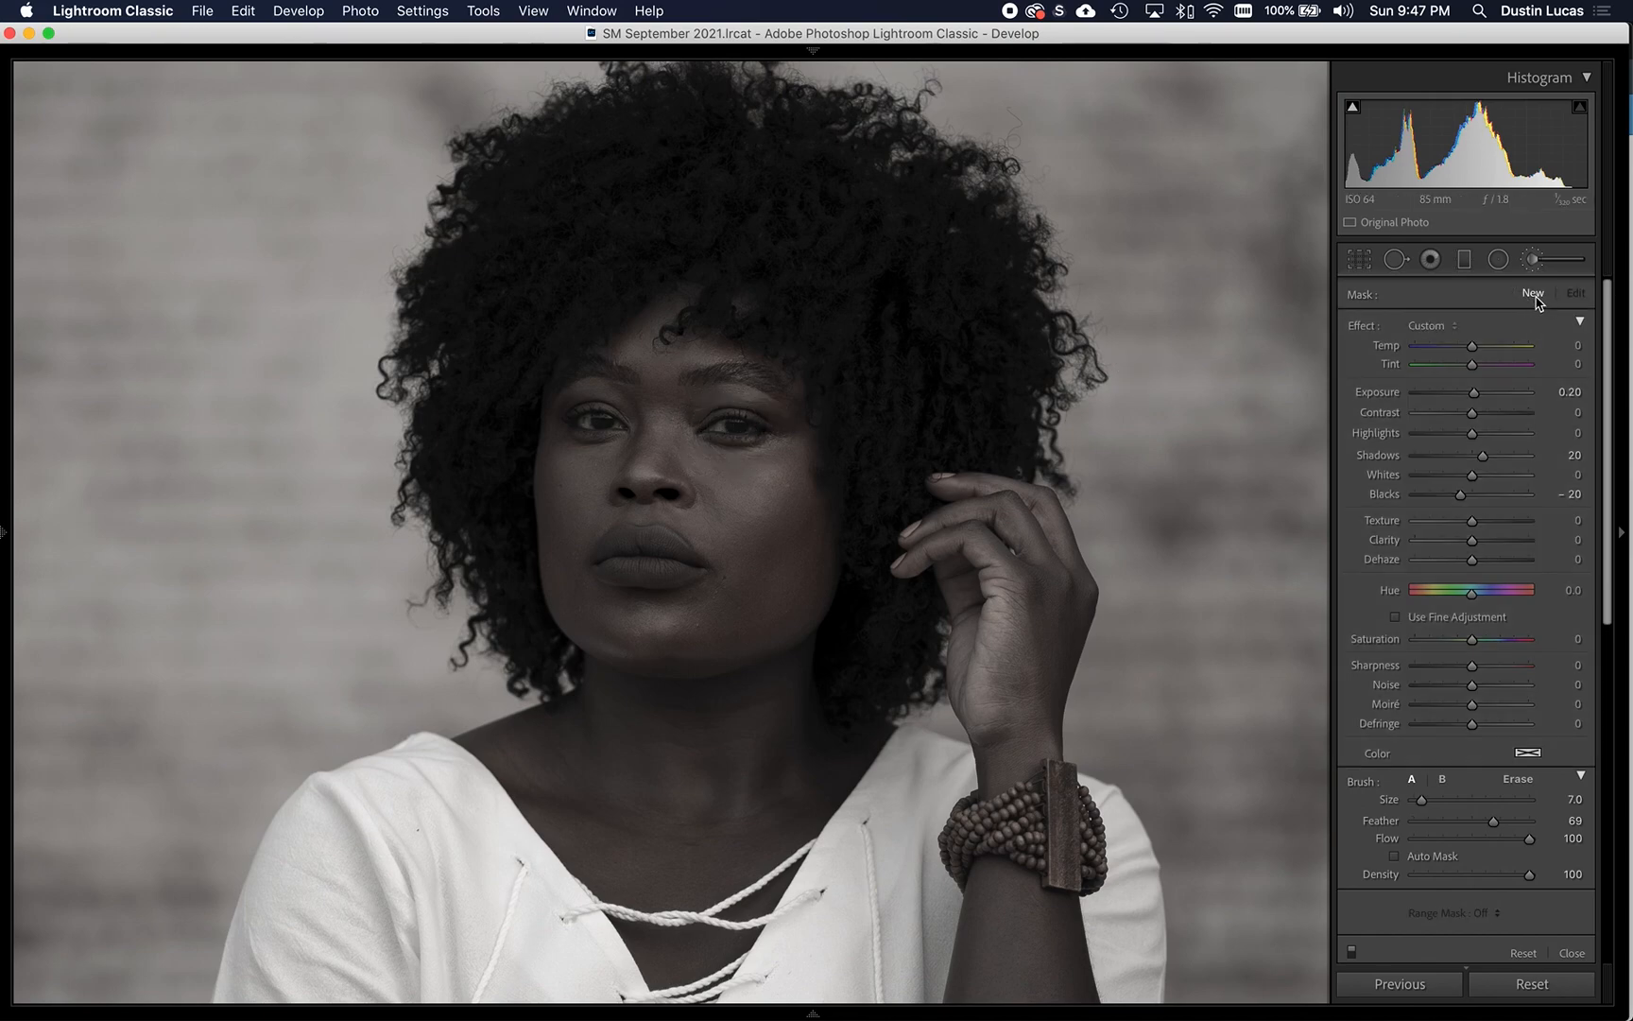
scroll(730, 424, down, 3)
click(727, 425)
mouse_move(728, 425)
mouse_down()
mouse_move(749, 427)
mouse_move(711, 426)
mouse_up()
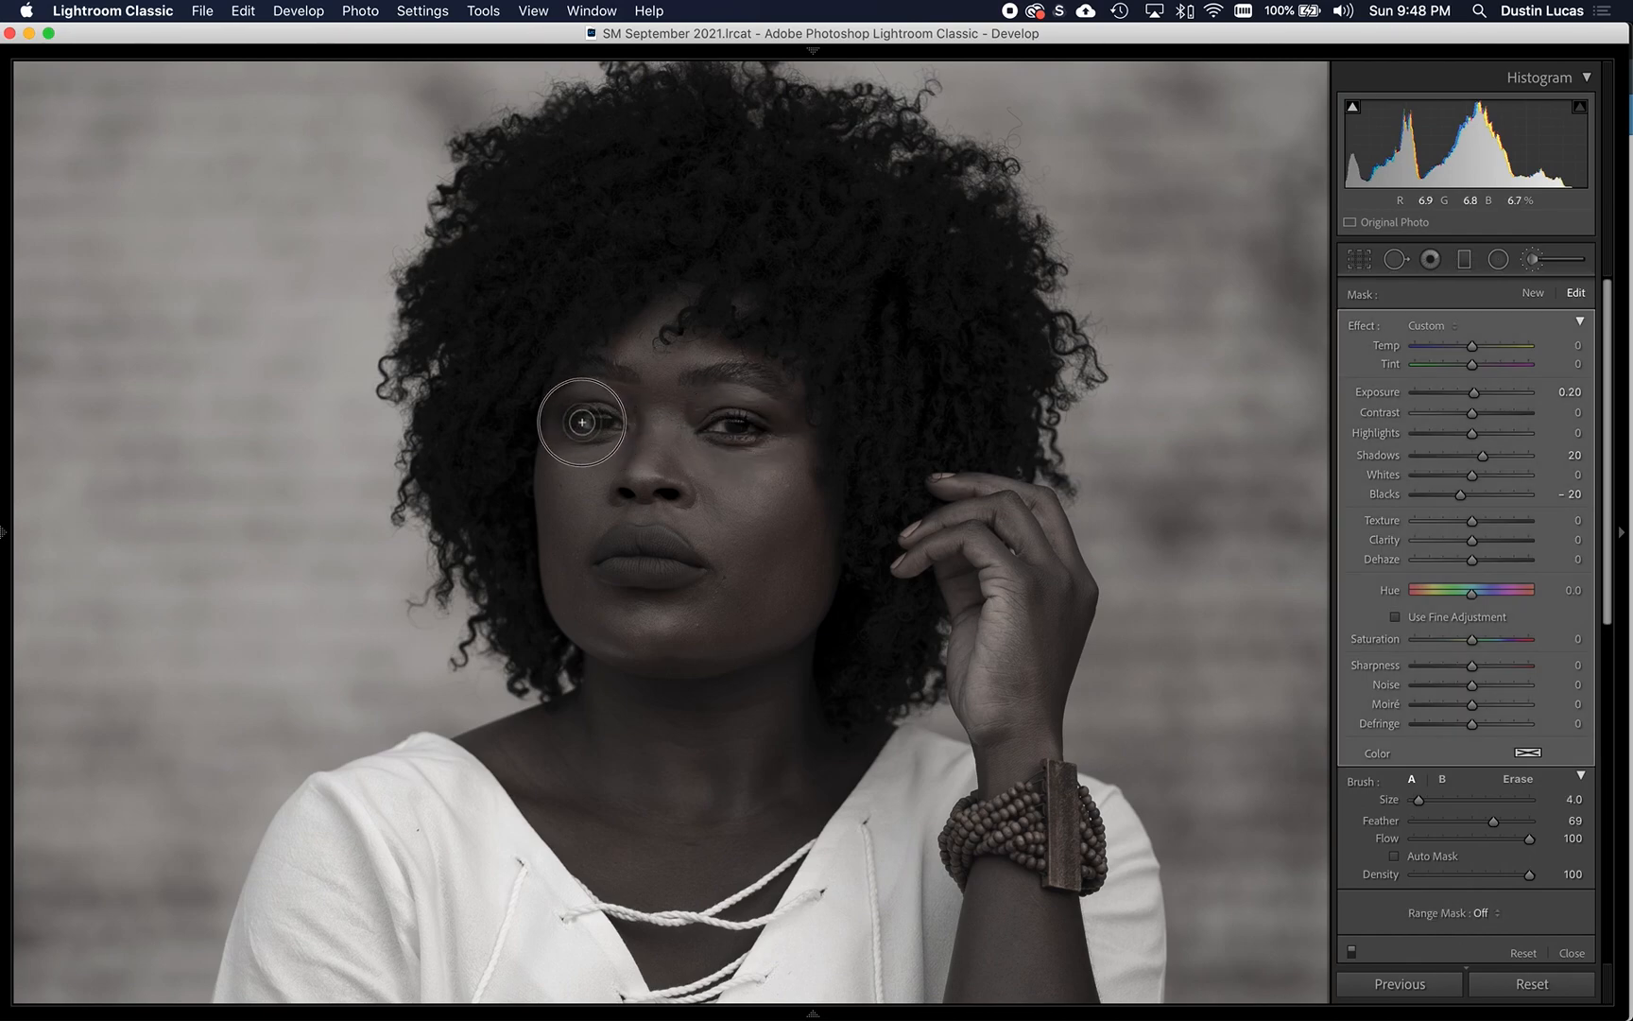
drag(599, 420, 585, 422)
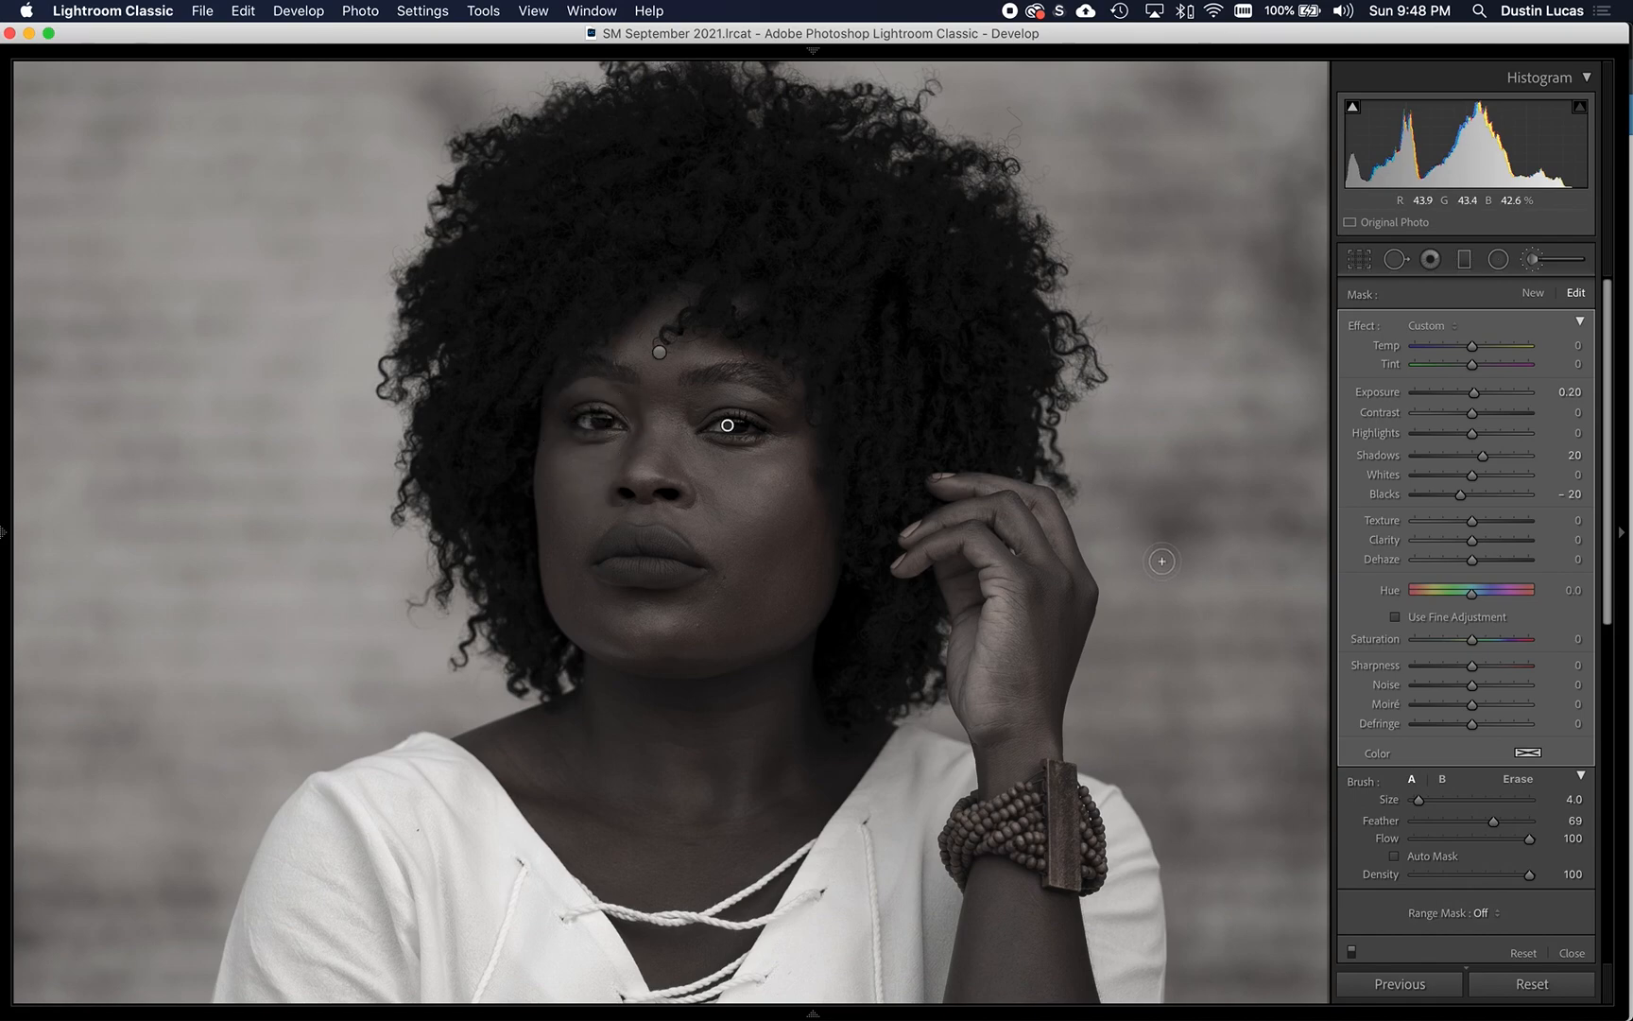
- Set the eye adjustment to Exposure 0.25, Shadows 0, Whites 25 and Blacks -5, and raise its Clarity slightly
click(1563, 393)
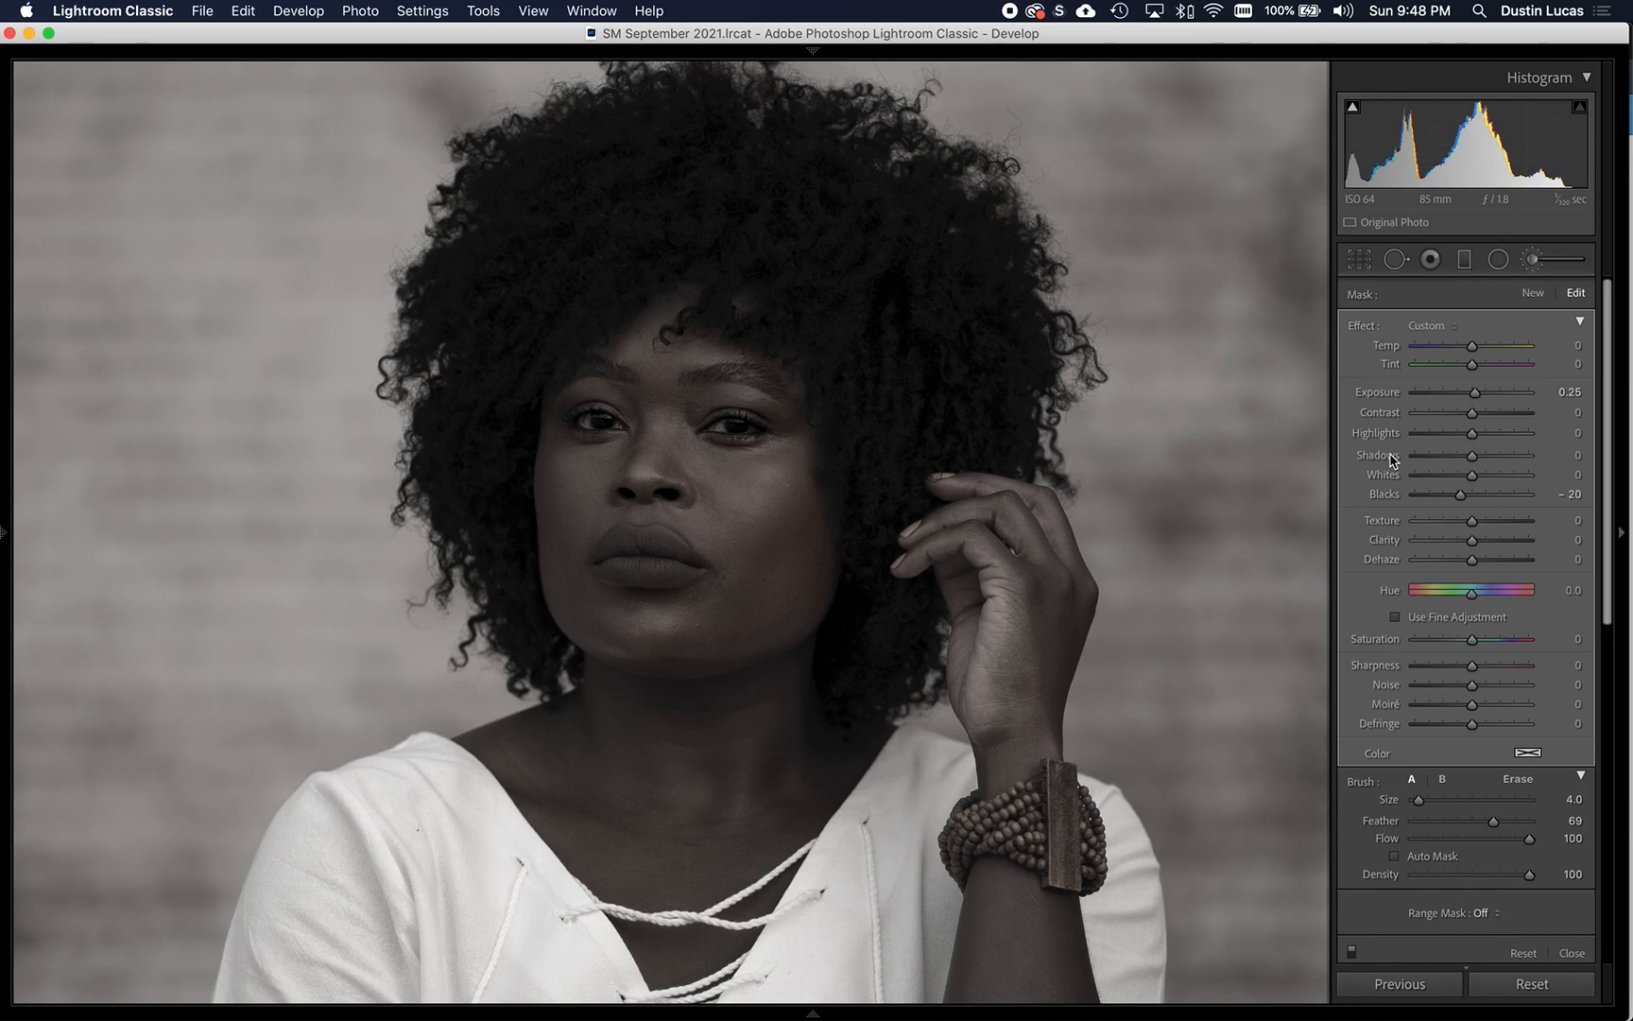
double_click(1384, 493)
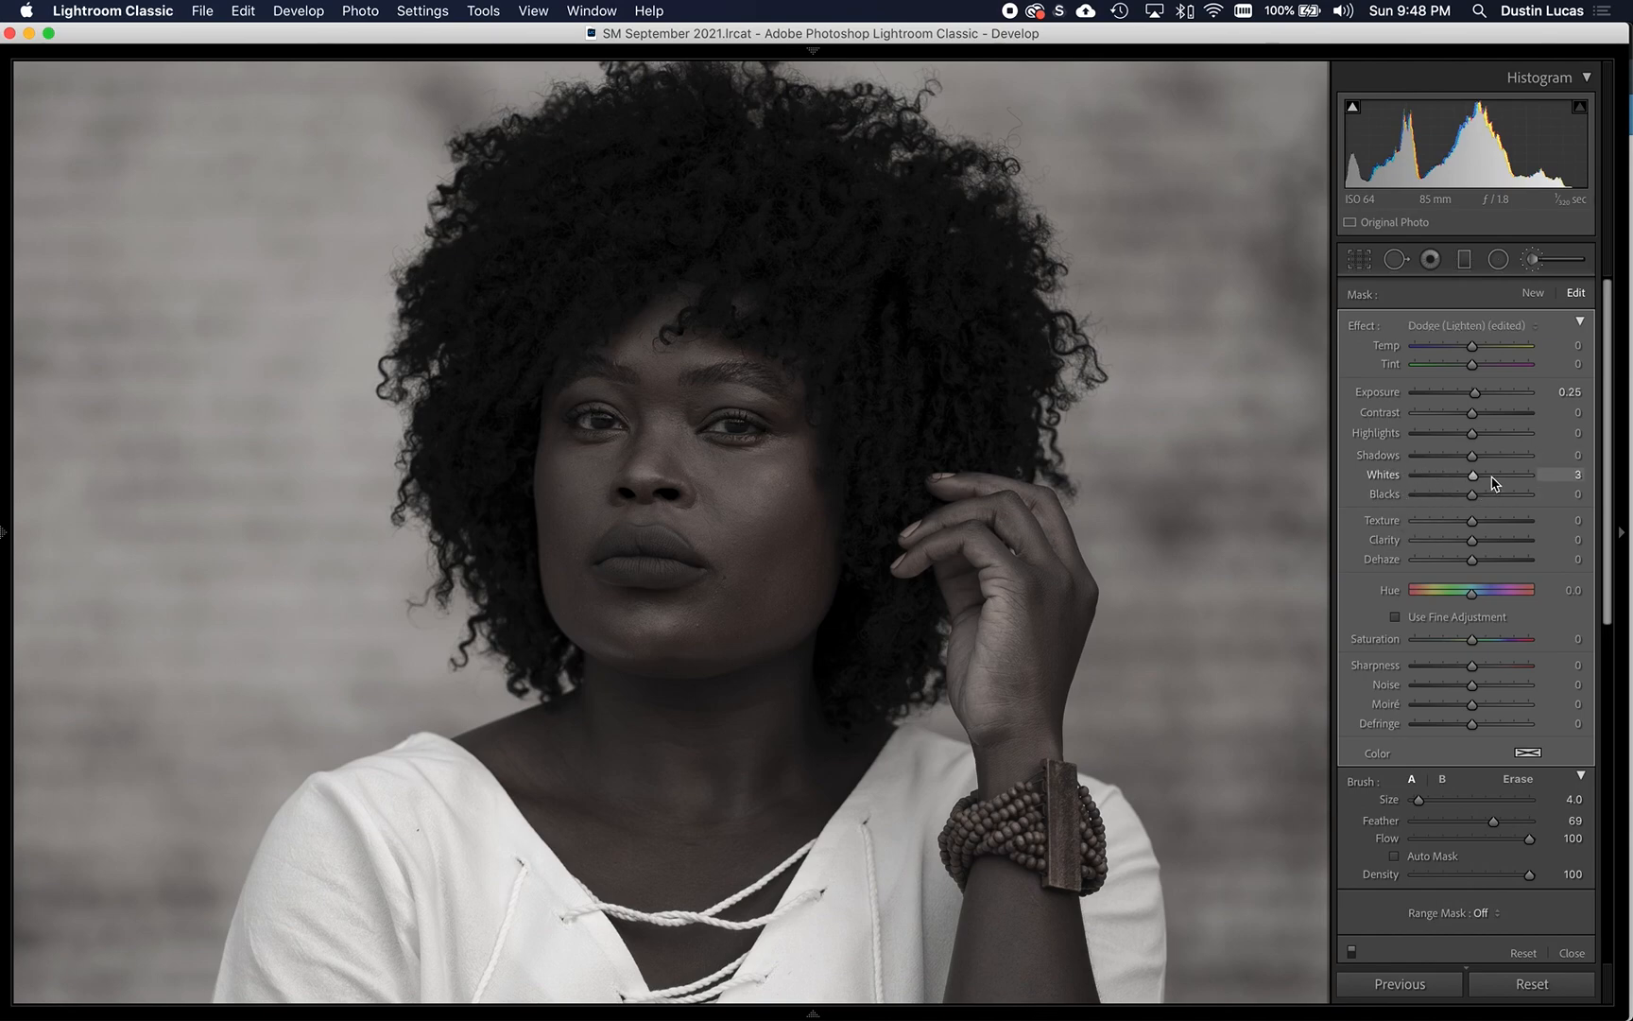
click(1563, 474)
text(25)
key(Return)
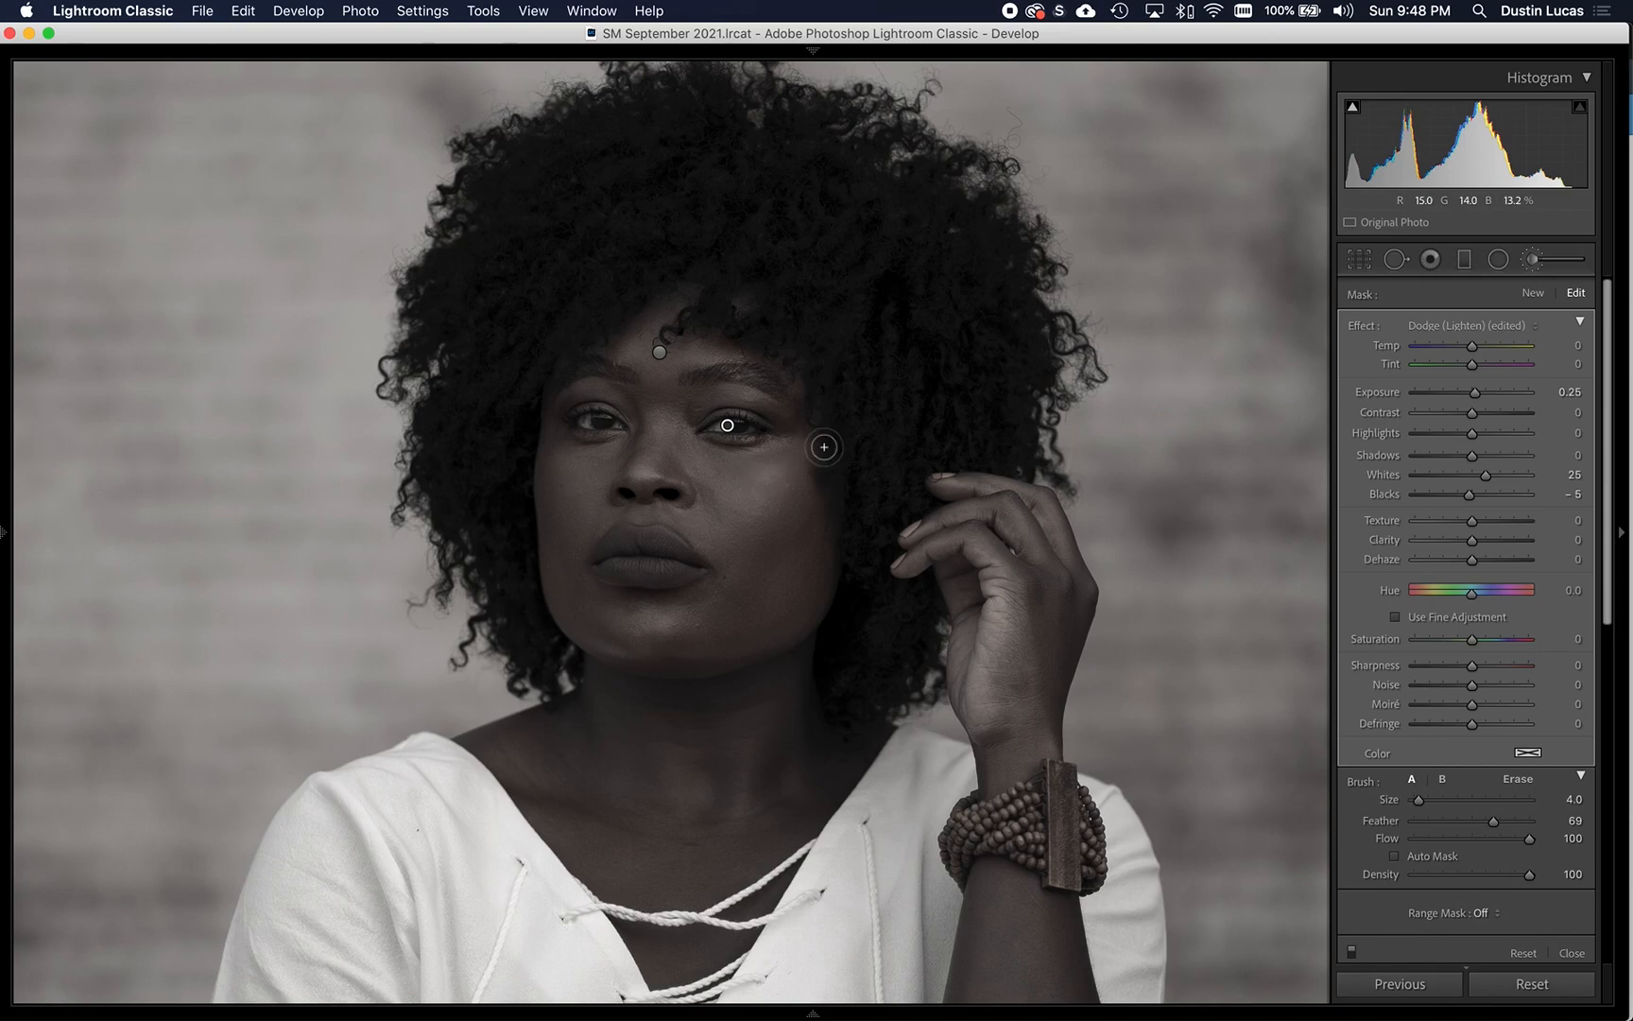
drag(1474, 541, 1483, 541)
- Examine the eyes and face up close with and without the brush adjustments
key(super+1)
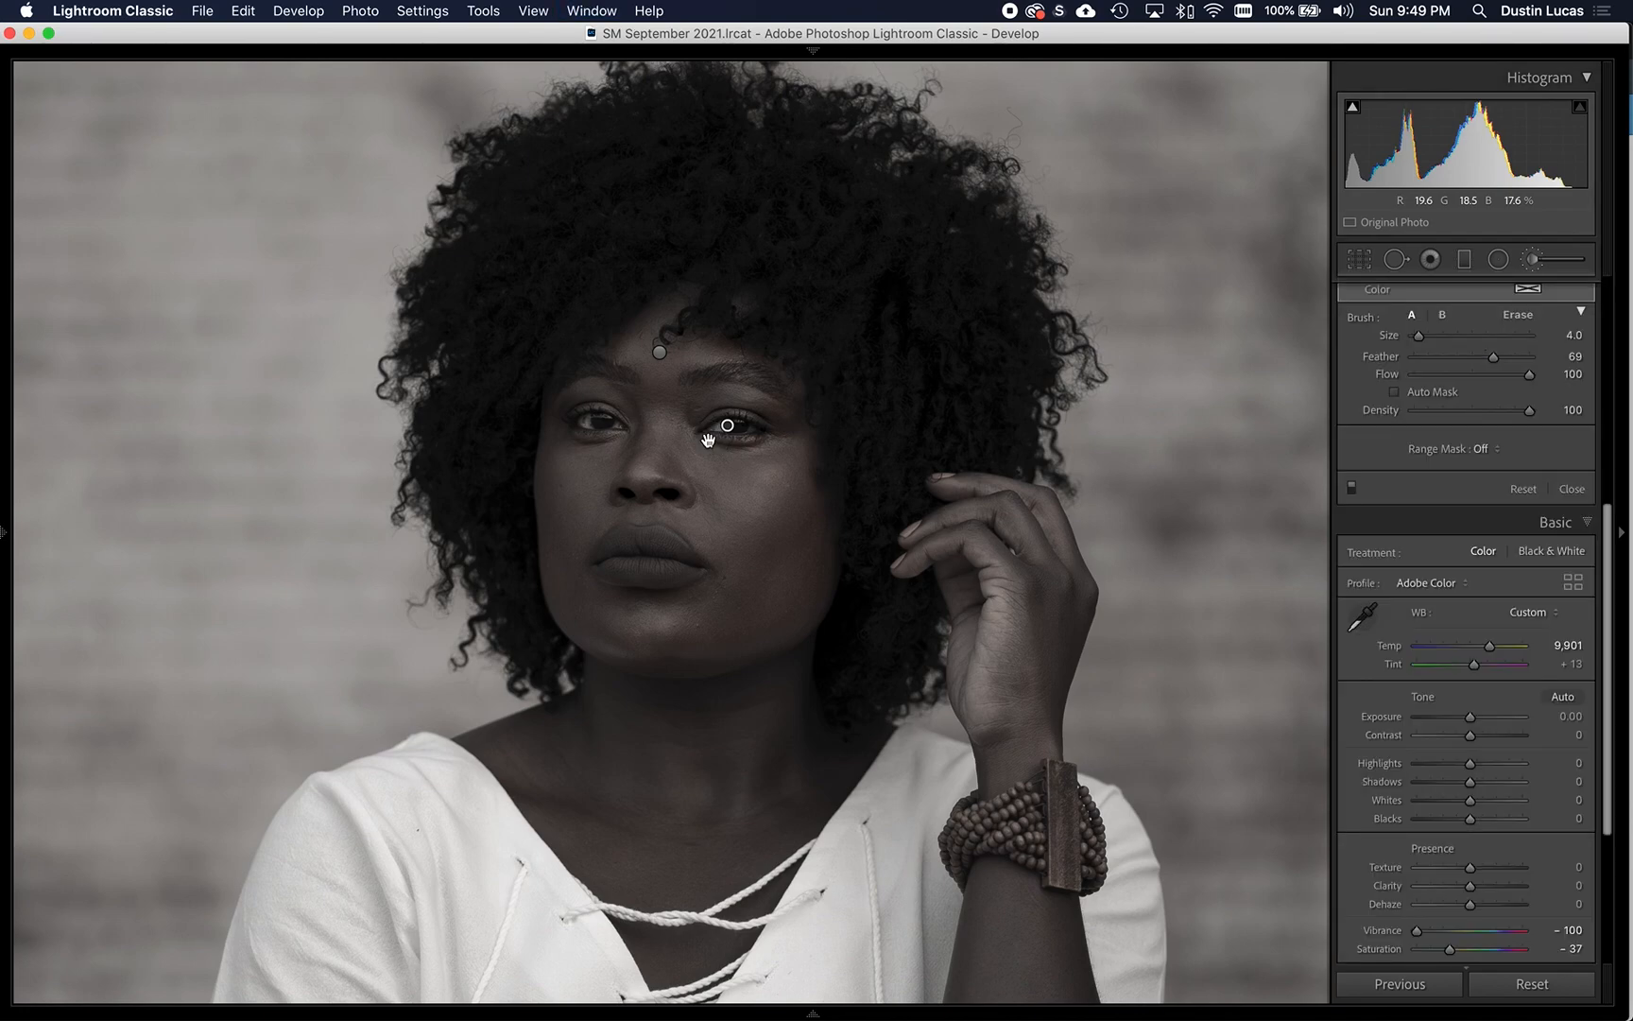
key(super+equal)
drag(679, 442, 333, 439)
drag(671, 438, 913, 631)
drag(608, 642, 785, 634)
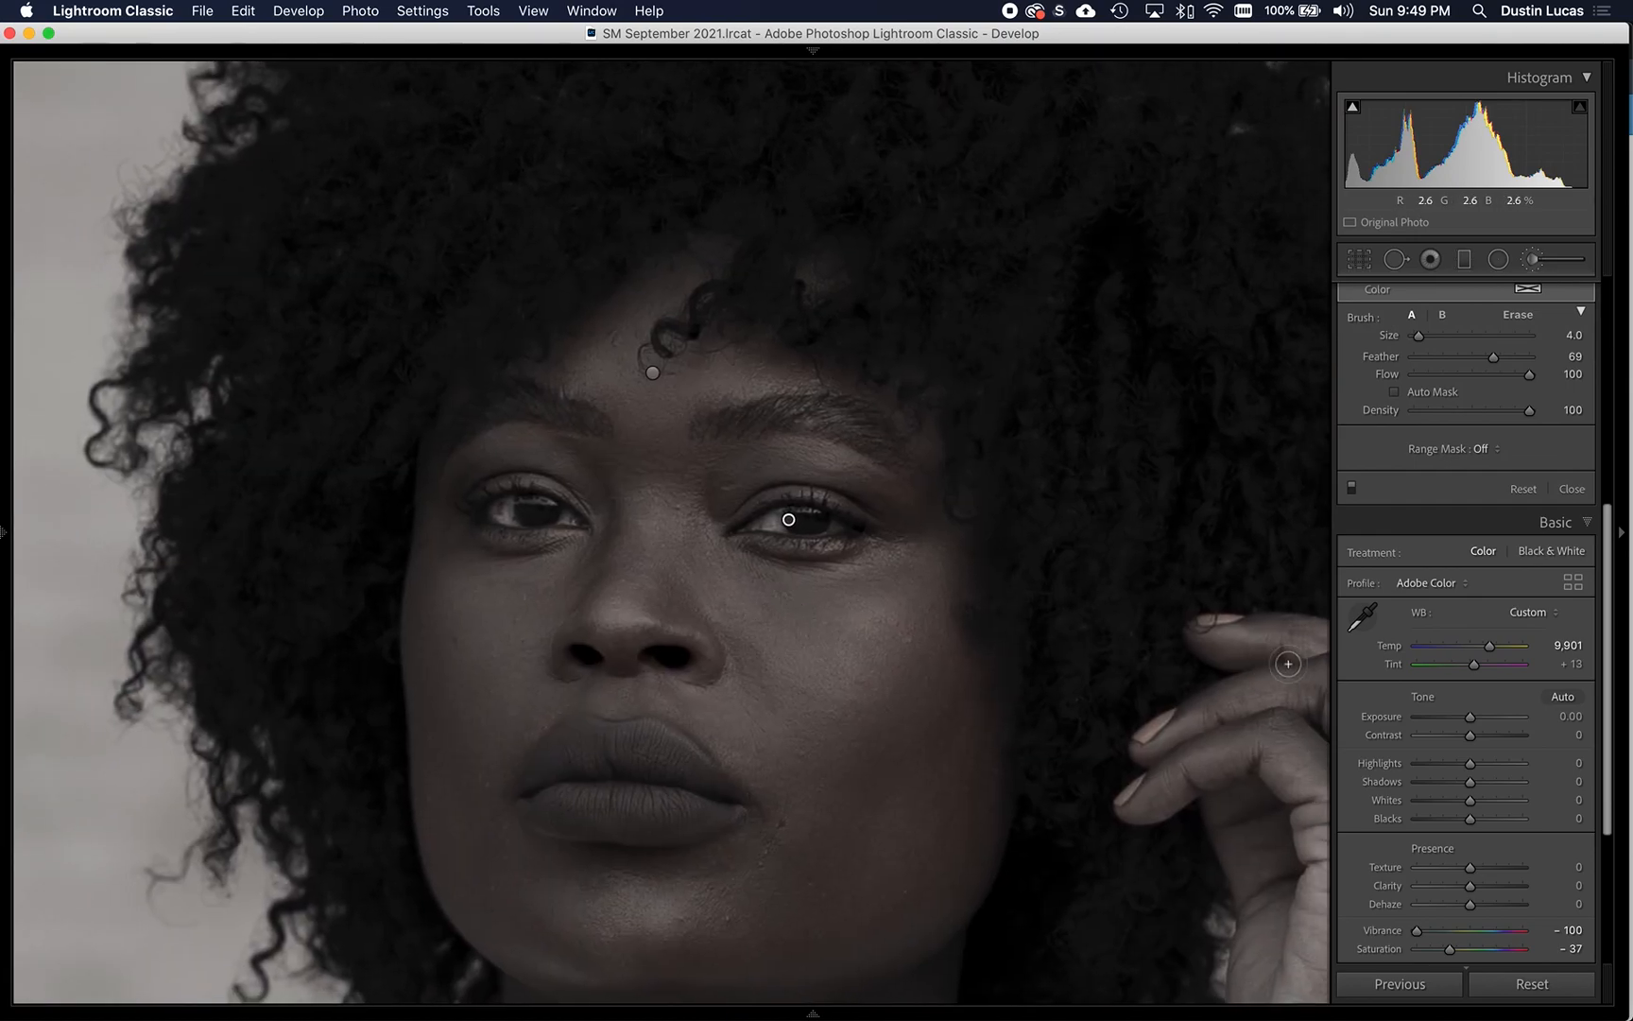
click(1350, 487)
click(1350, 487)
drag(845, 649, 830, 602)
scroll(830, 602, up, 1)
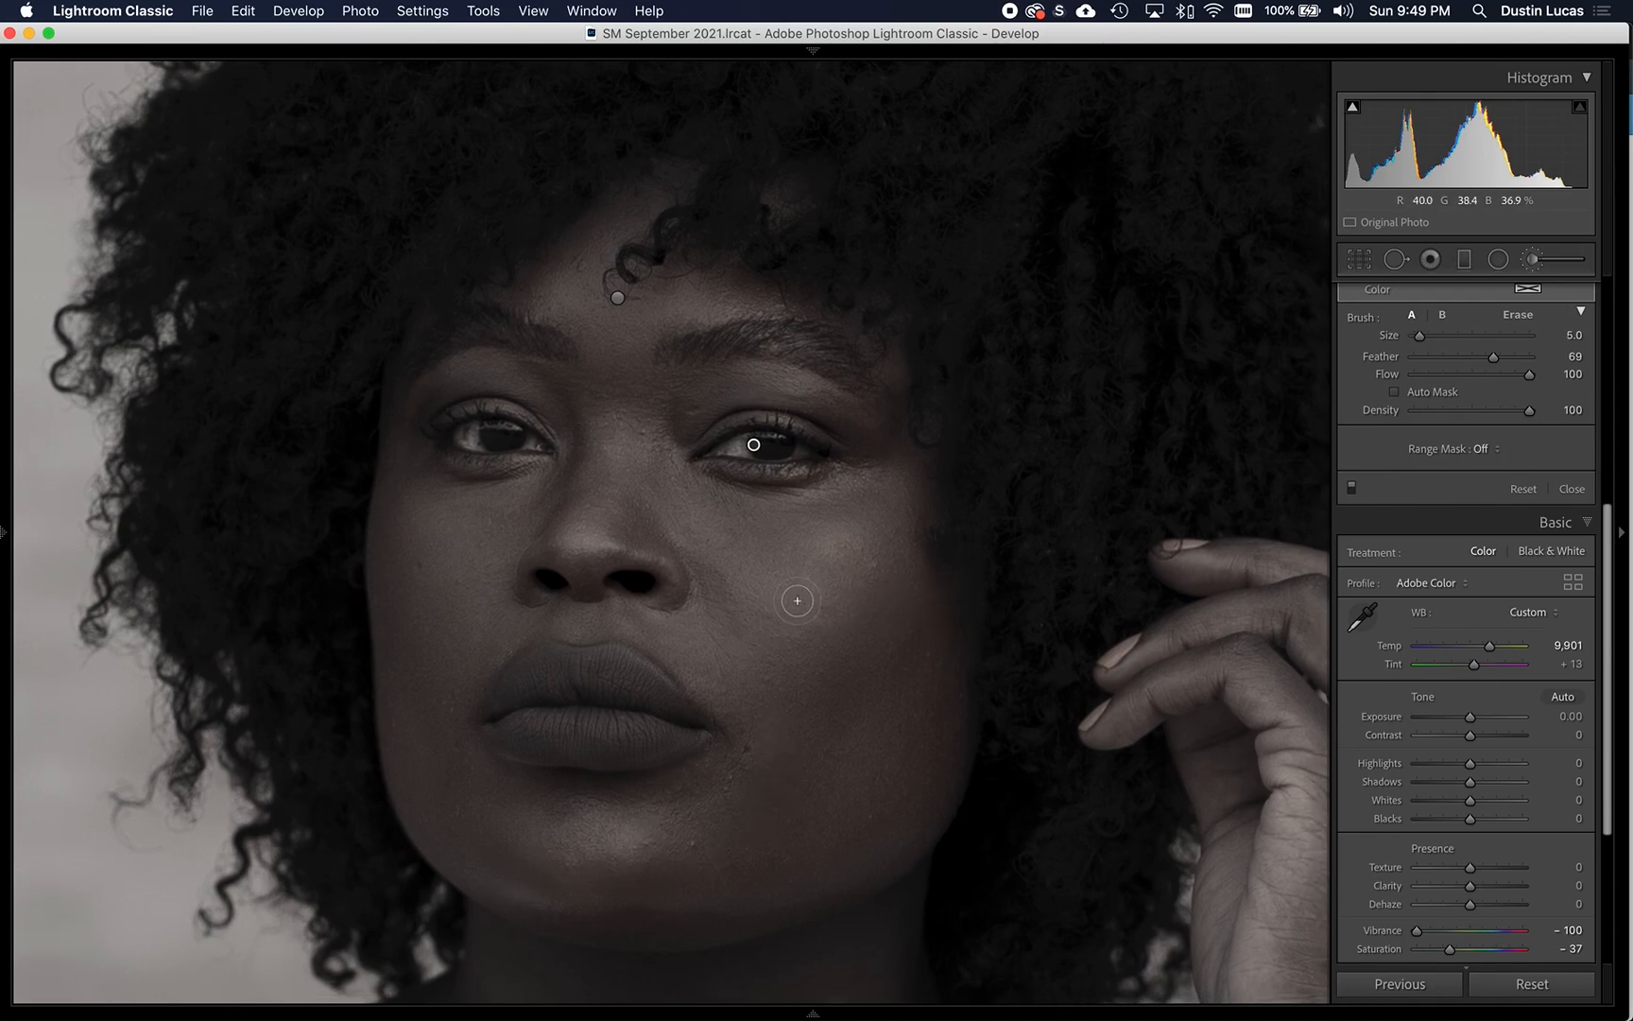
- Try lowering the Highlights of the face's brush adjustment, and reset them
click(616, 299)
scroll(1531, 419, up, 10)
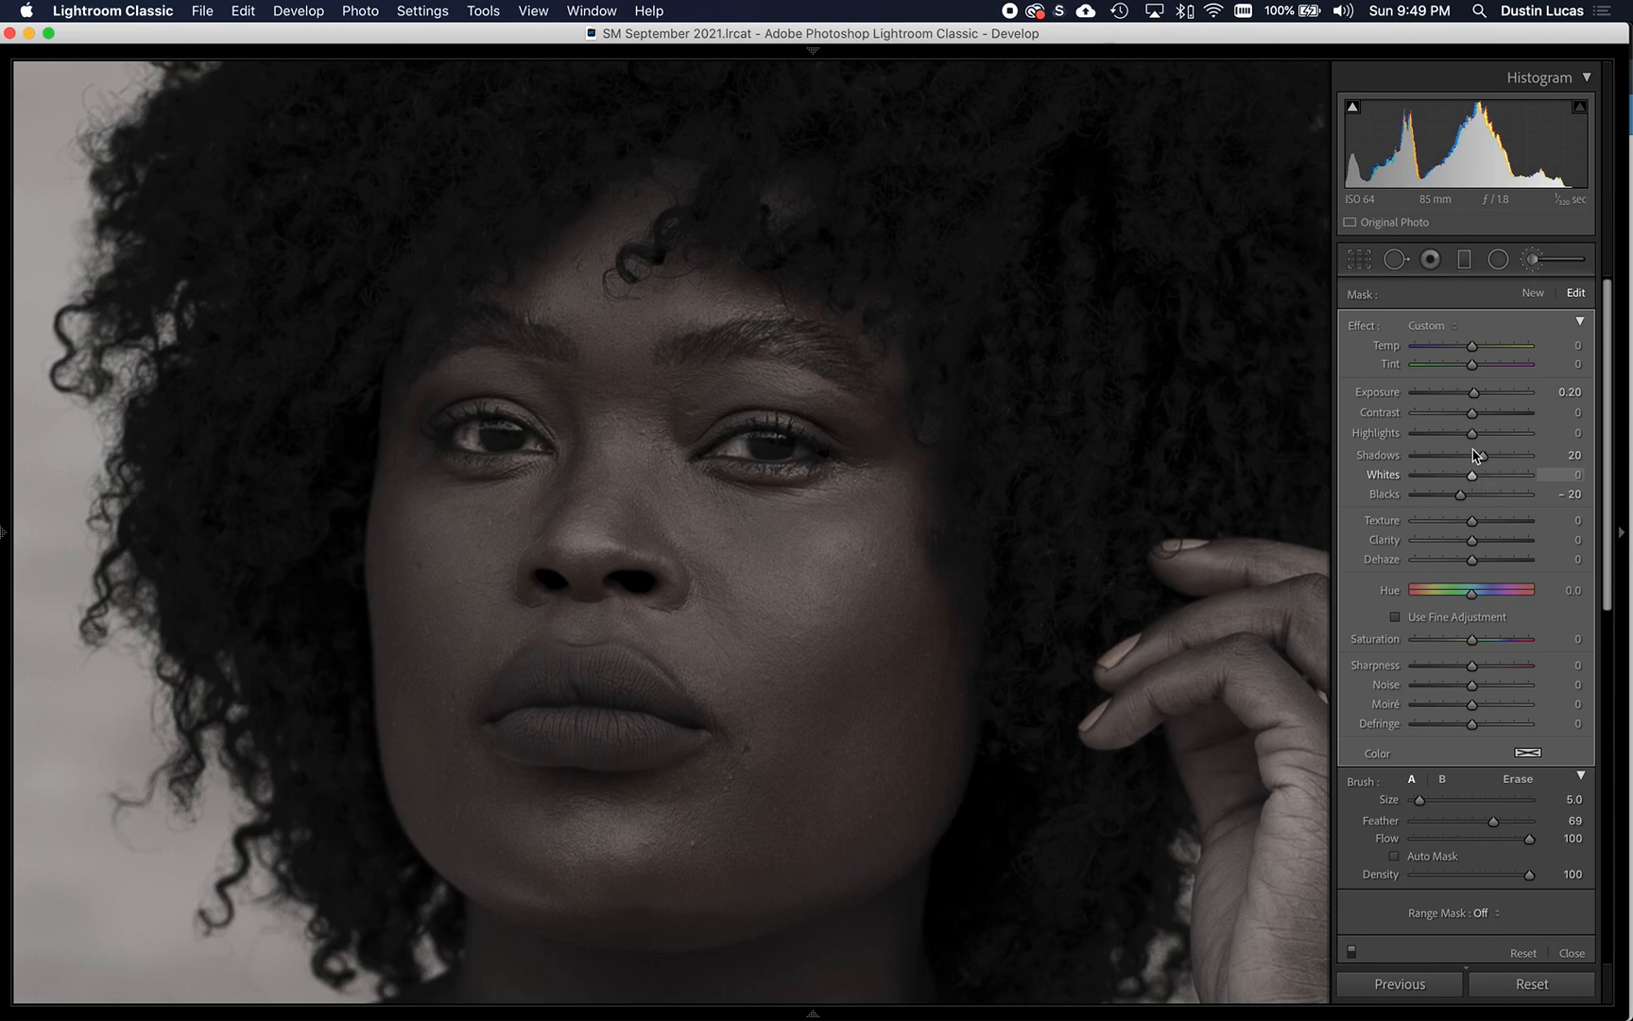
drag(1473, 434, 1459, 435)
double_click(1392, 435)
- Compare the close-up face with and without the brush adjustments, and return to a wider view of the portrait
click(1351, 951)
click(1351, 951)
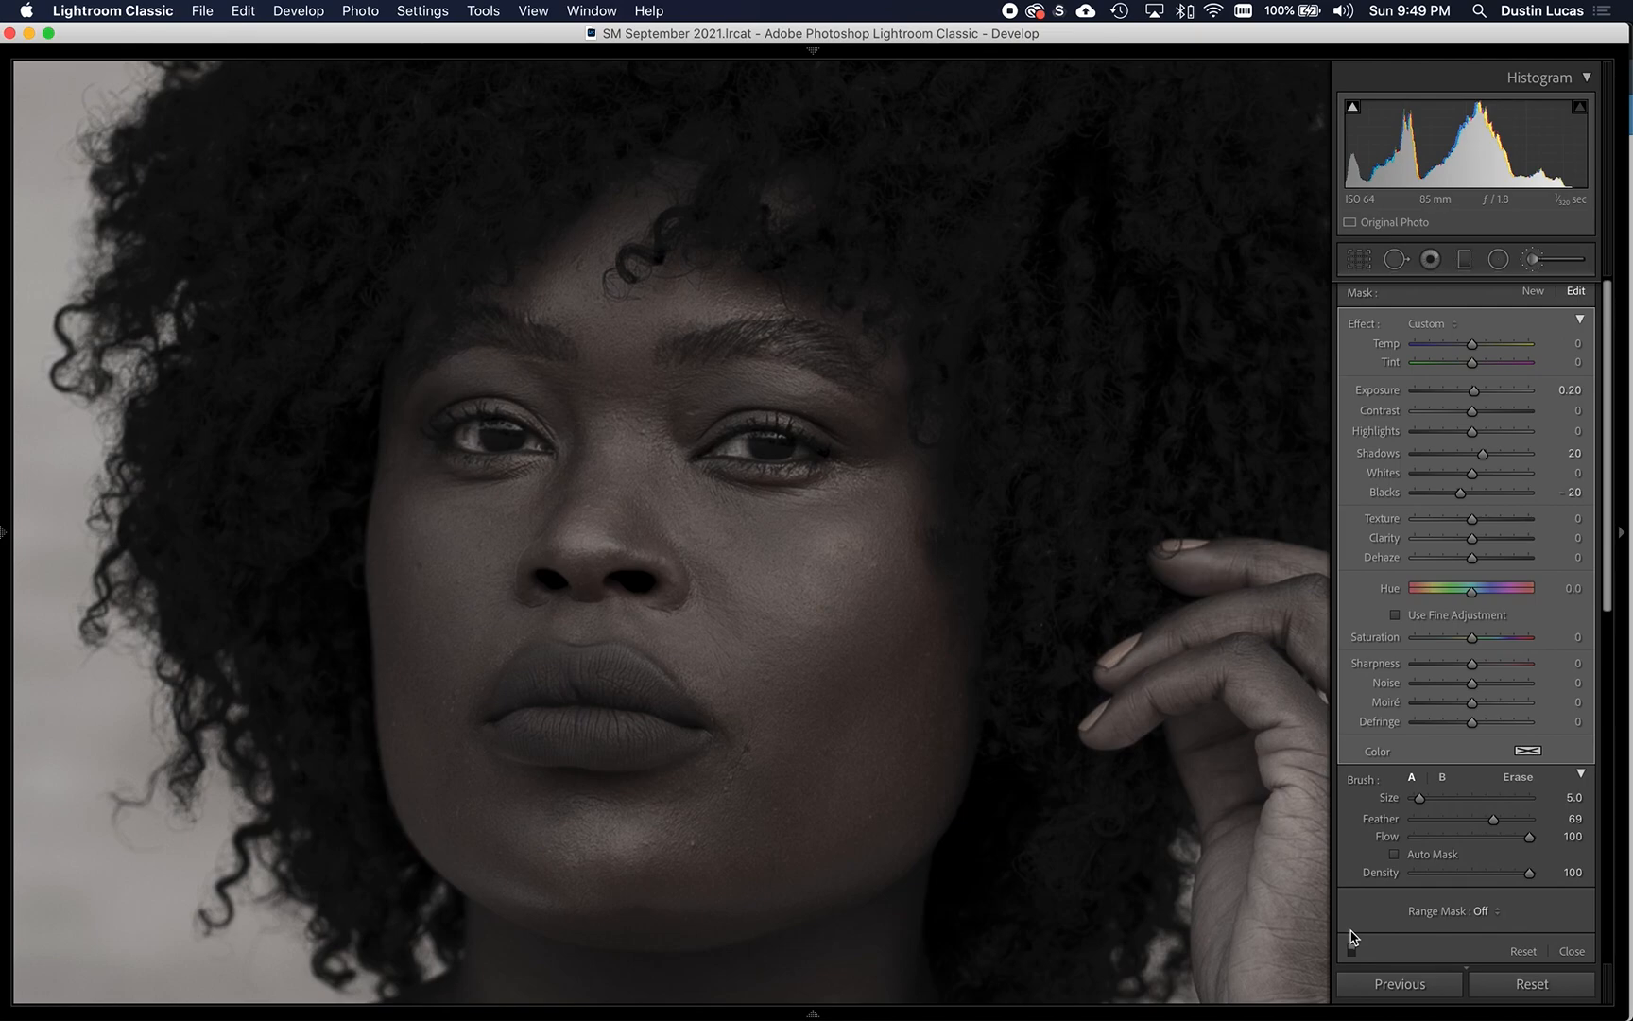
key(super+minus)
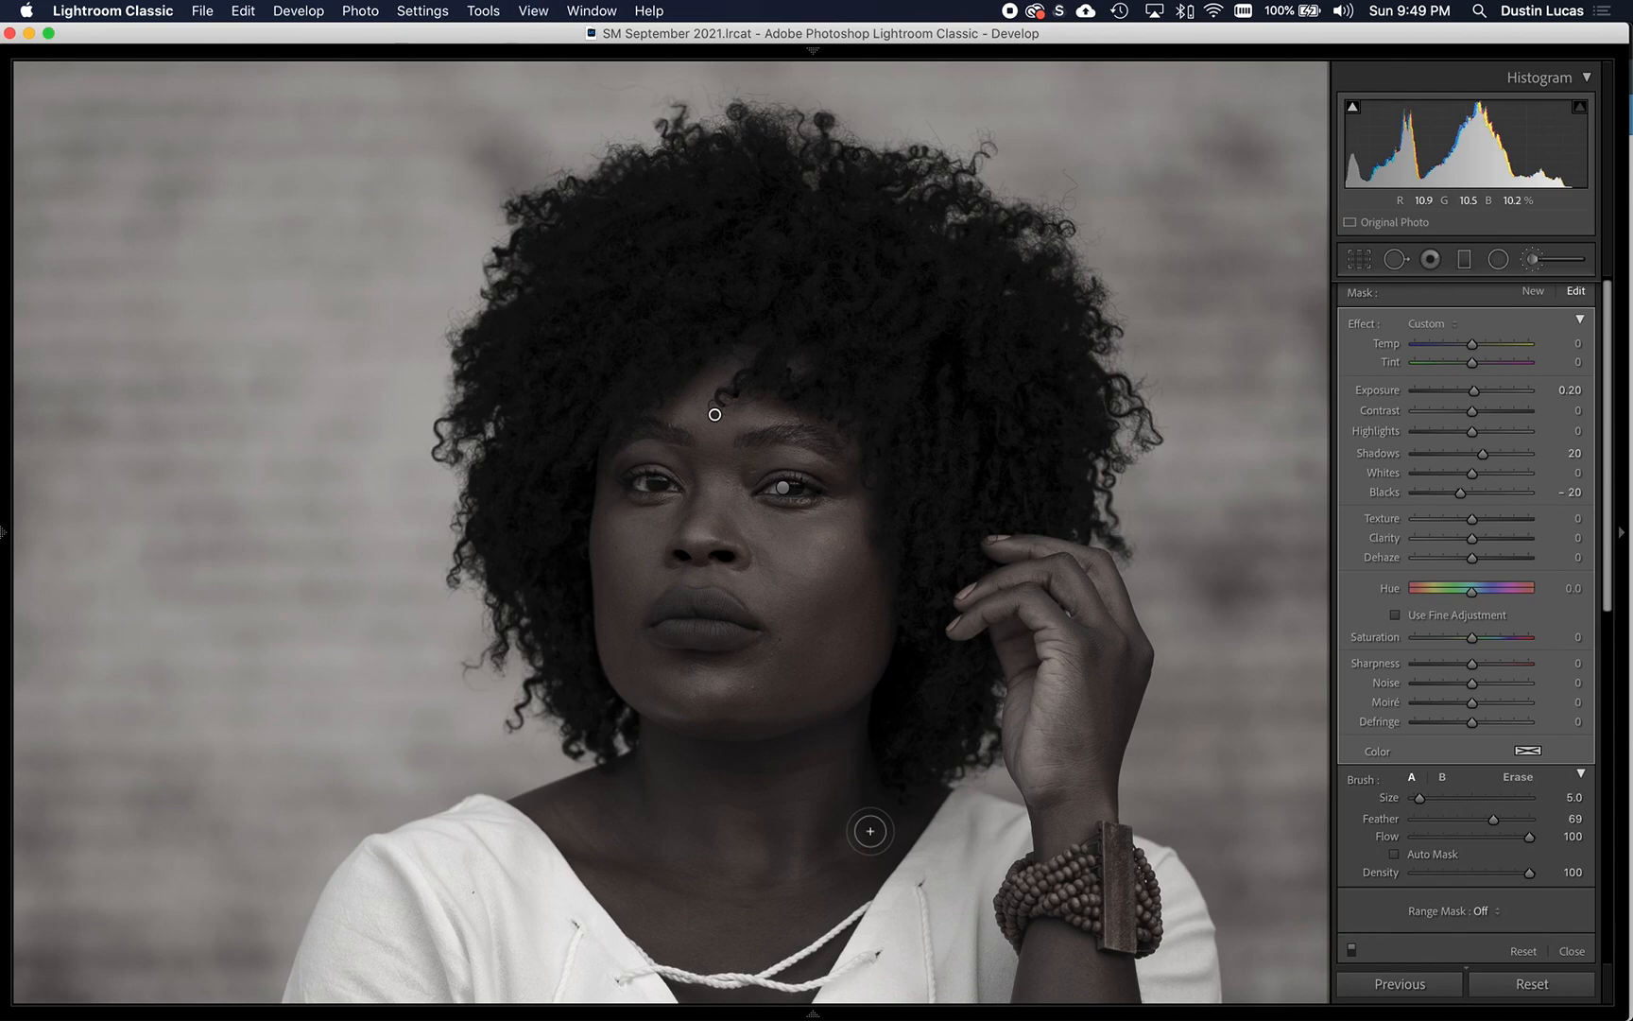
key(super+minus)
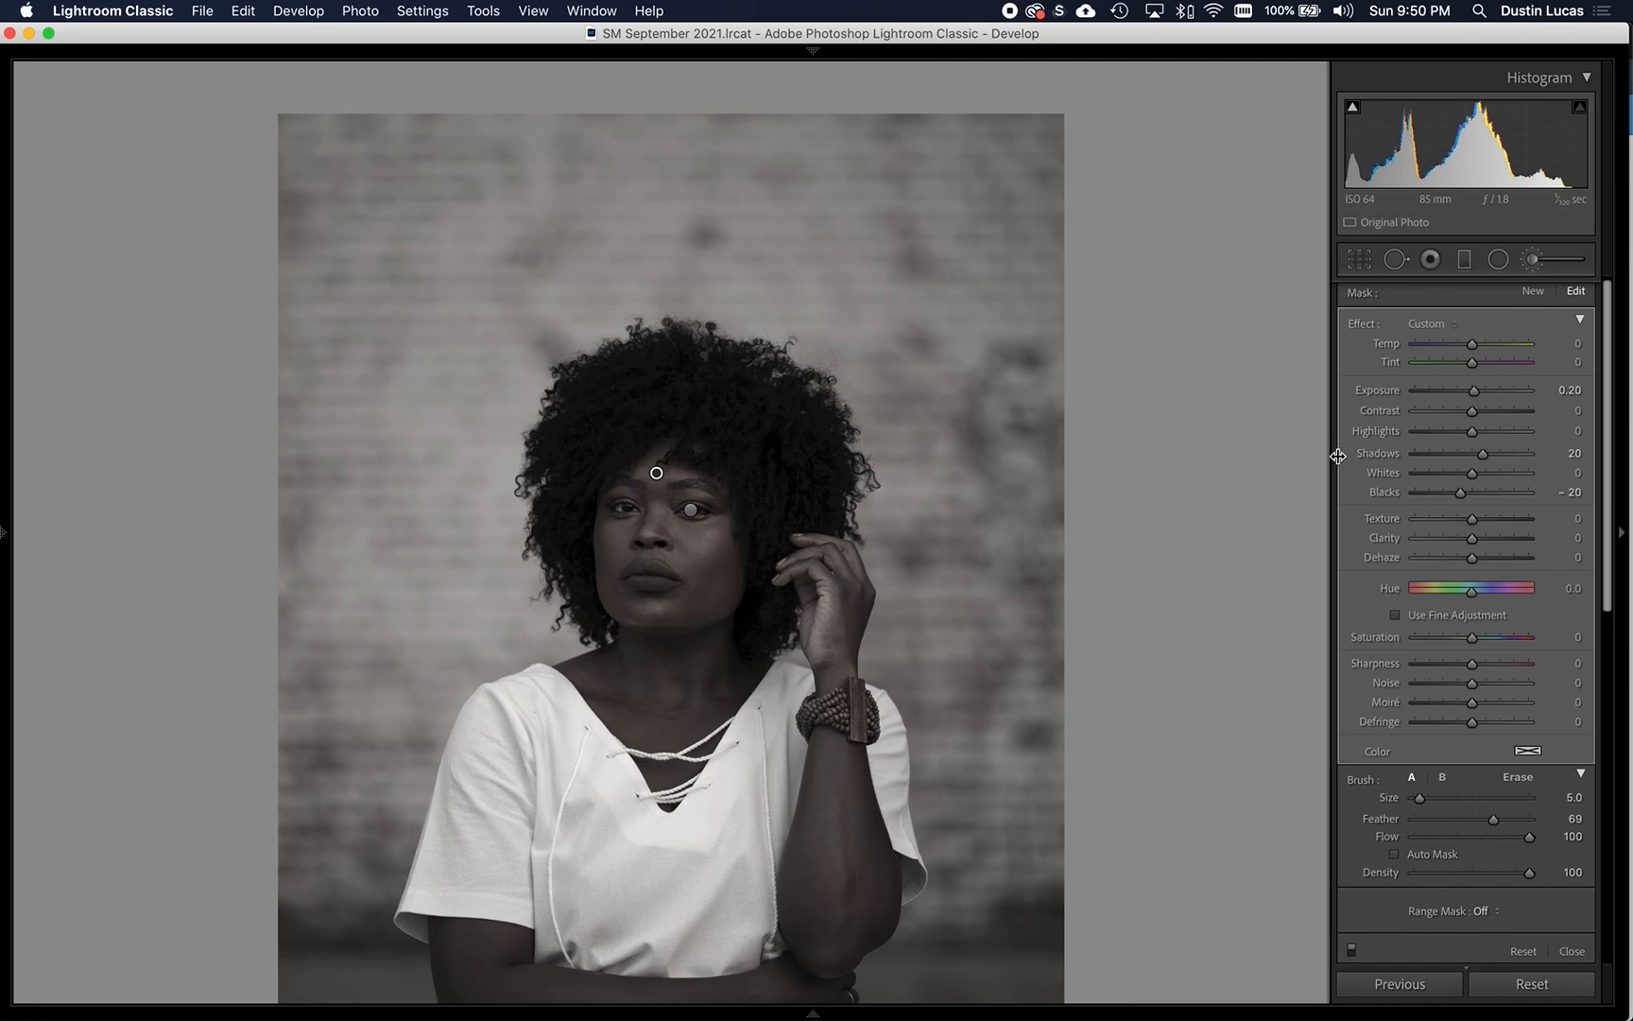
- Start a new brush adjustment with Exposure, Shadows and Blacks reset to 0 and Highlights at -25
click(1530, 292)
double_click(1395, 492)
double_click(1381, 454)
double_click(1382, 391)
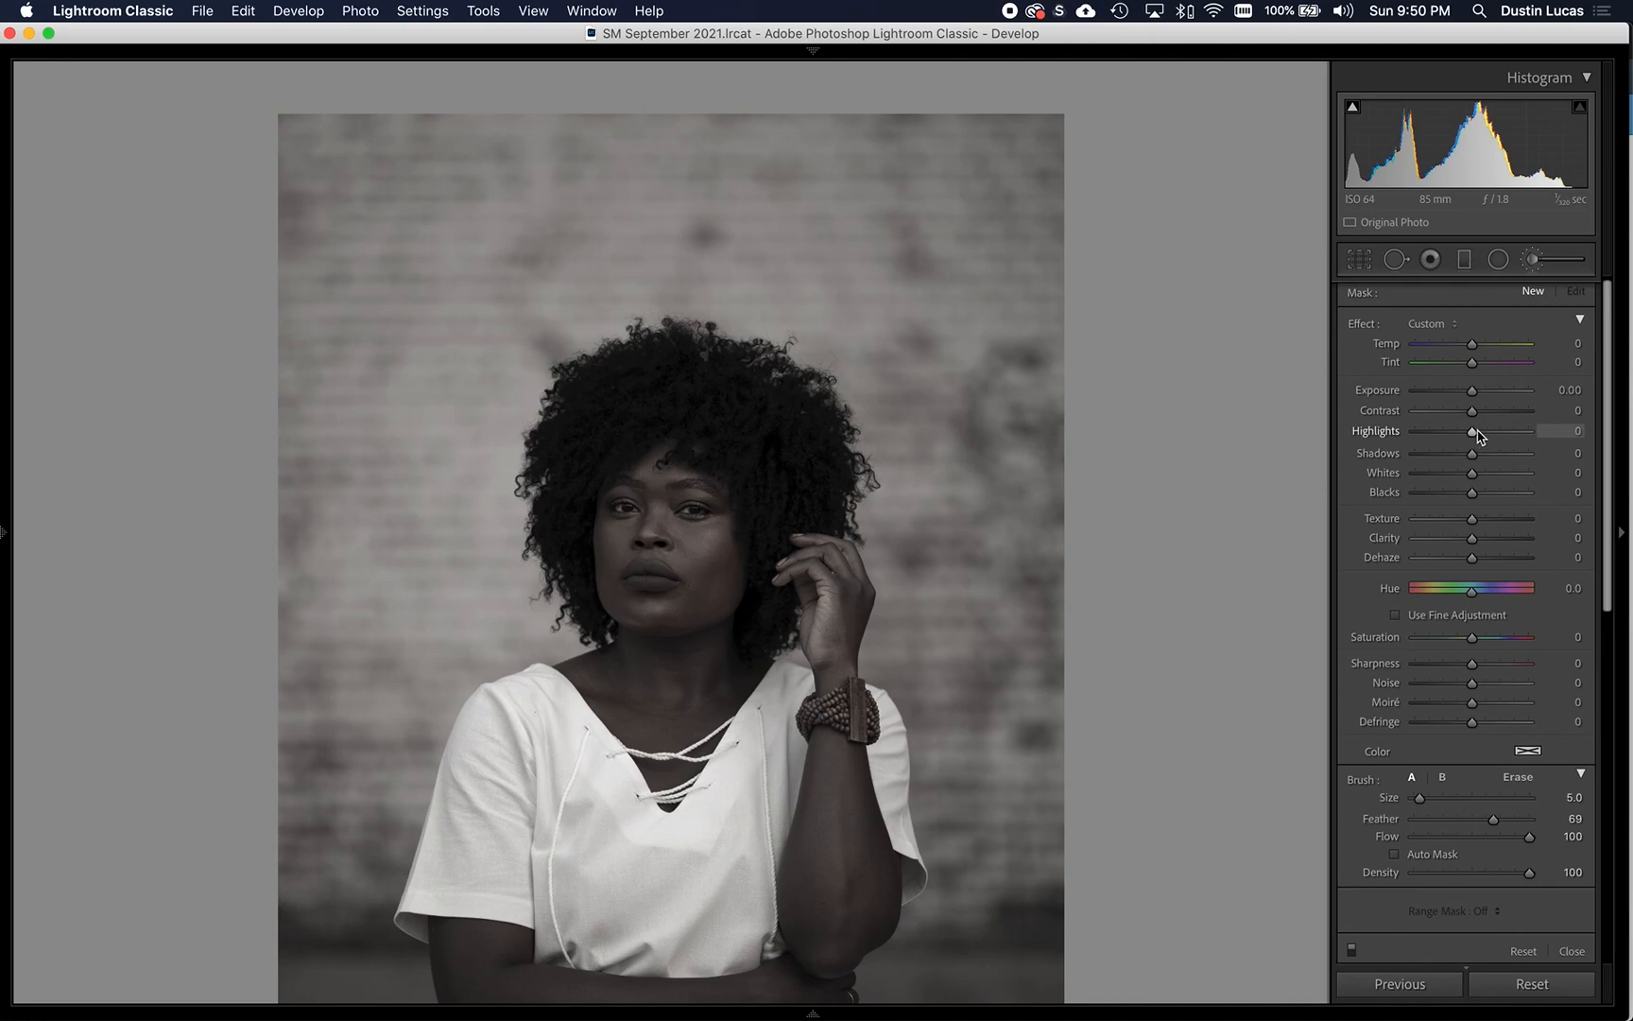
drag(1473, 430, 1457, 431)
- Brush over the white shirt with brush size 6, set its Highlights to -20 and compare the result with and without it
key(bracketright)
key(bracketright)
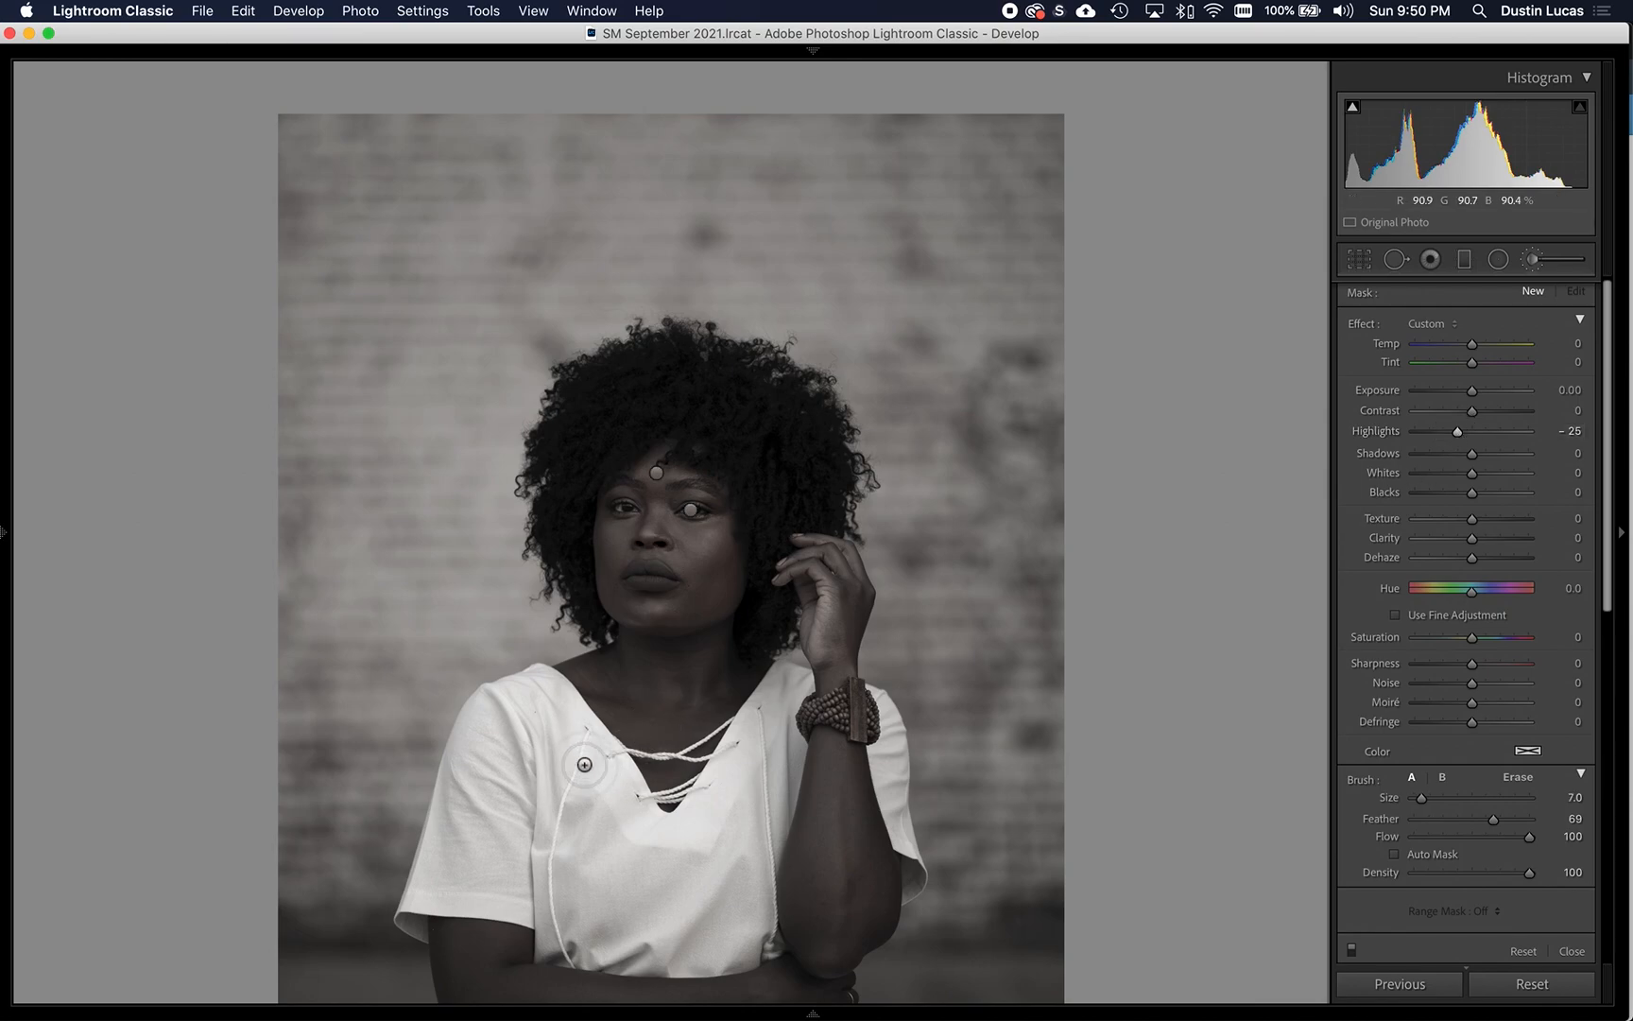
key(bracketleft)
mouse_move(565, 711)
mouse_down()
mouse_move(638, 824)
mouse_move(686, 839)
mouse_move(750, 765)
mouse_move(690, 843)
mouse_move(618, 836)
mouse_move(596, 752)
mouse_move(515, 695)
mouse_move(534, 733)
mouse_up()
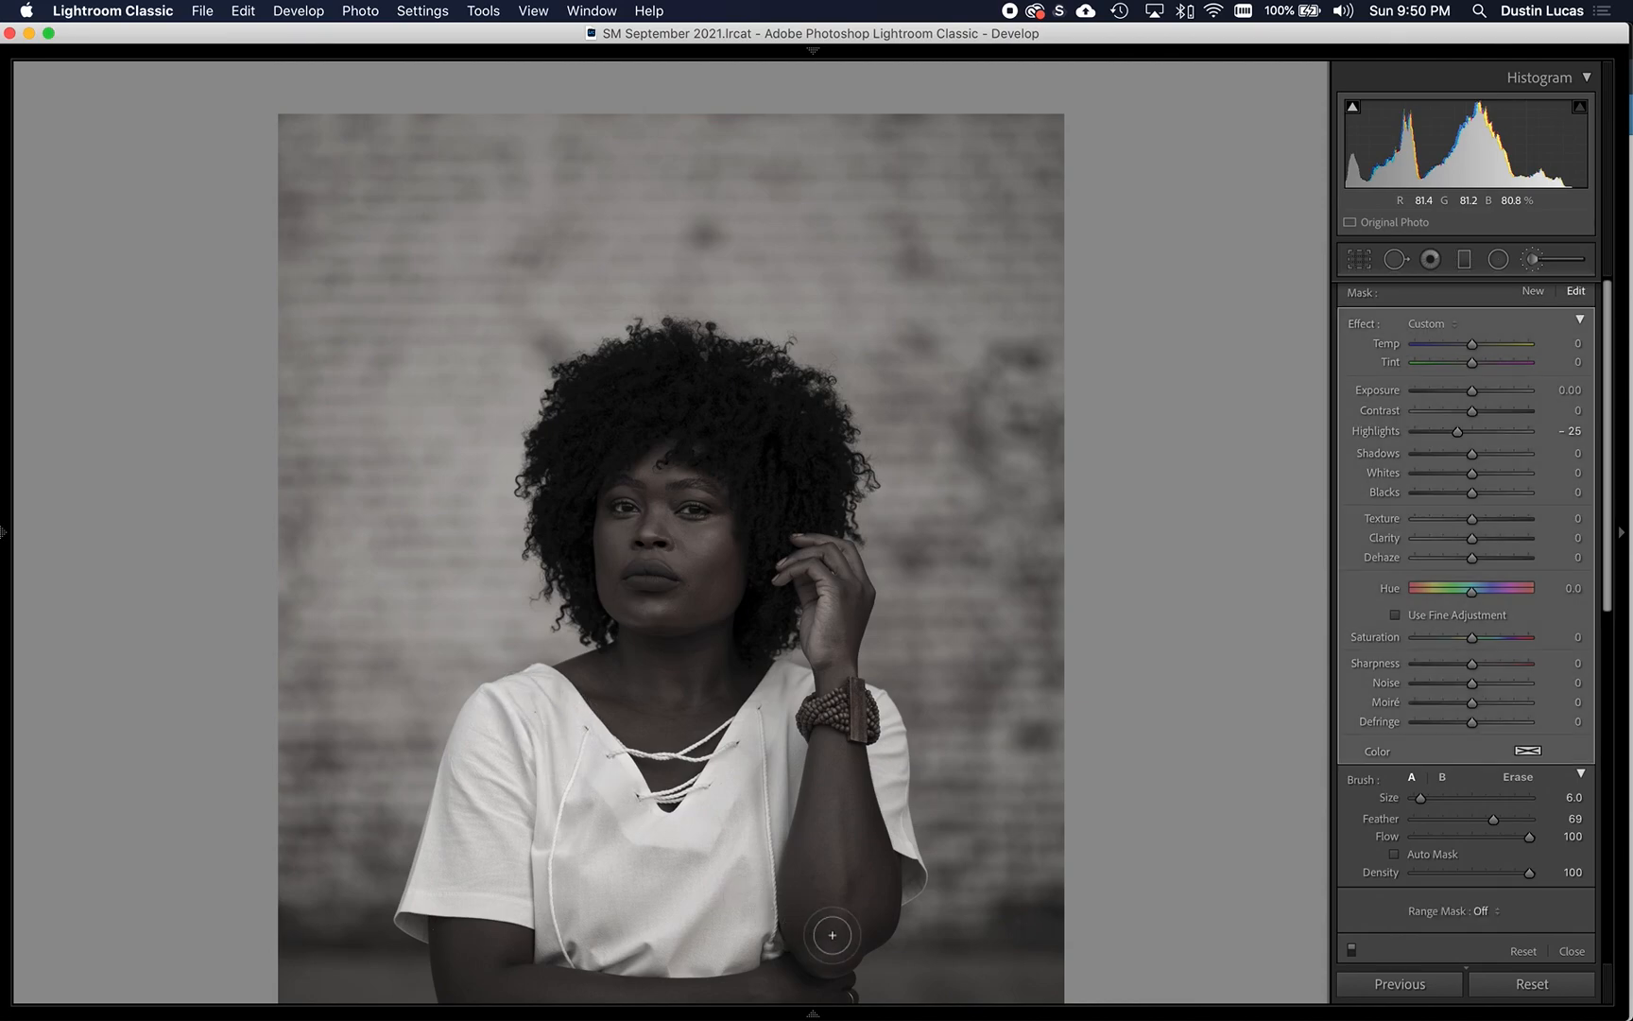
click(1457, 436)
click(1351, 950)
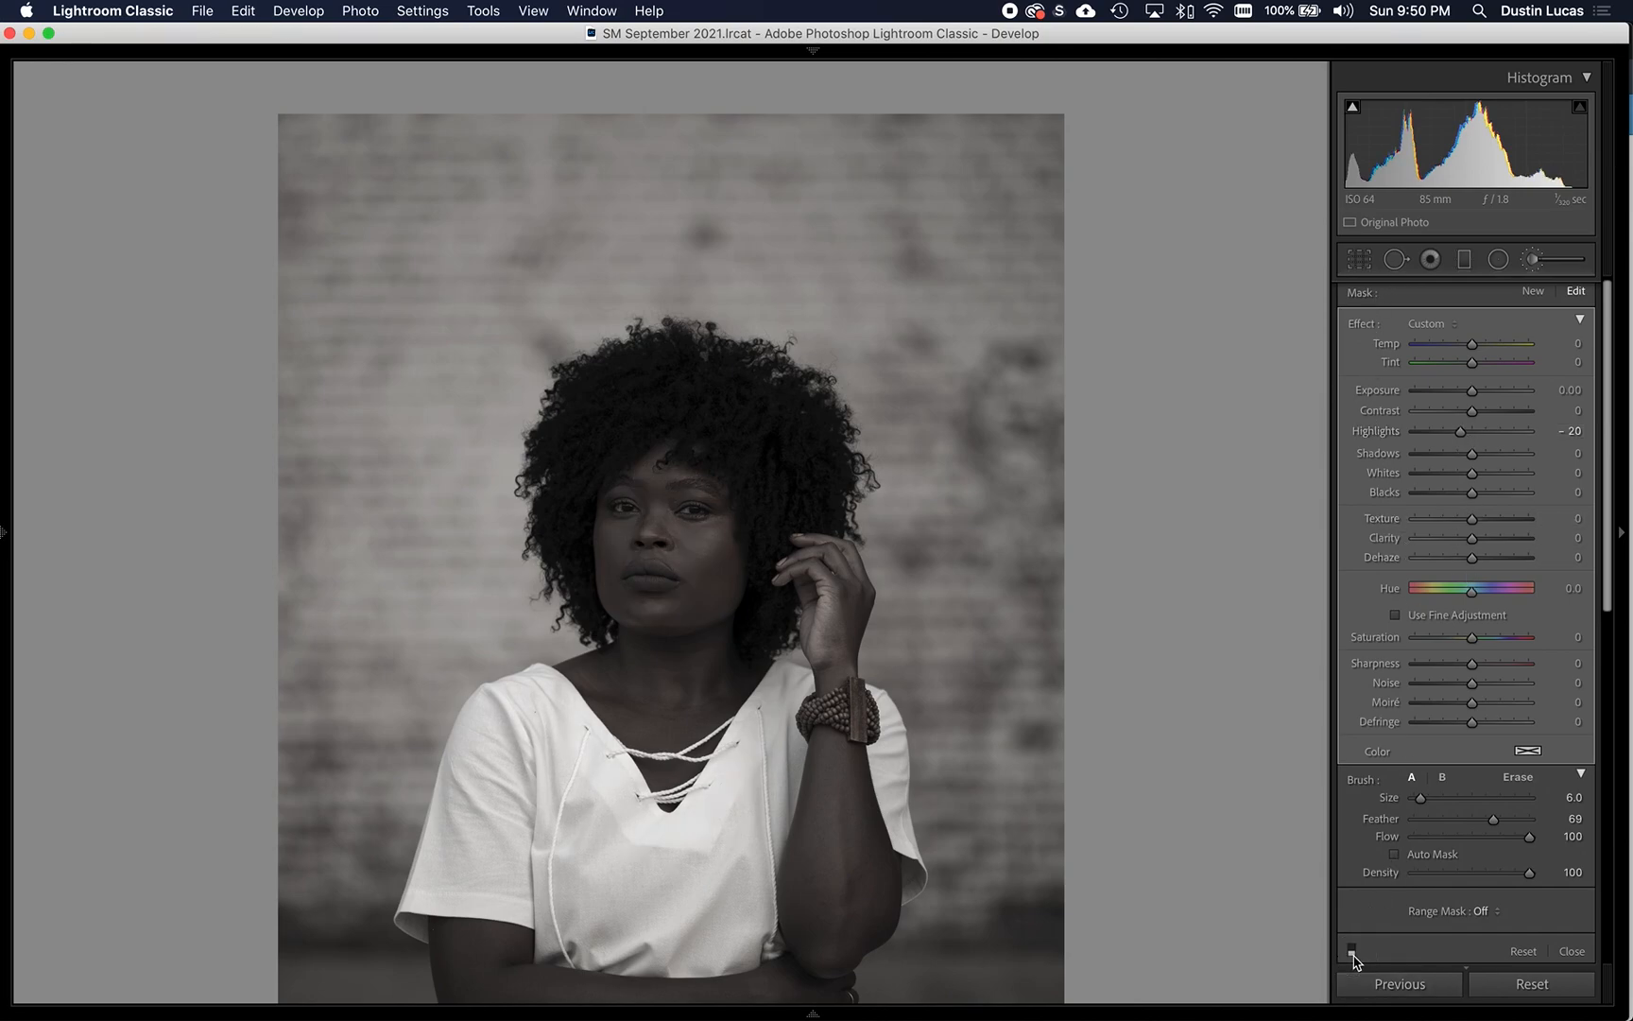
click(1353, 950)
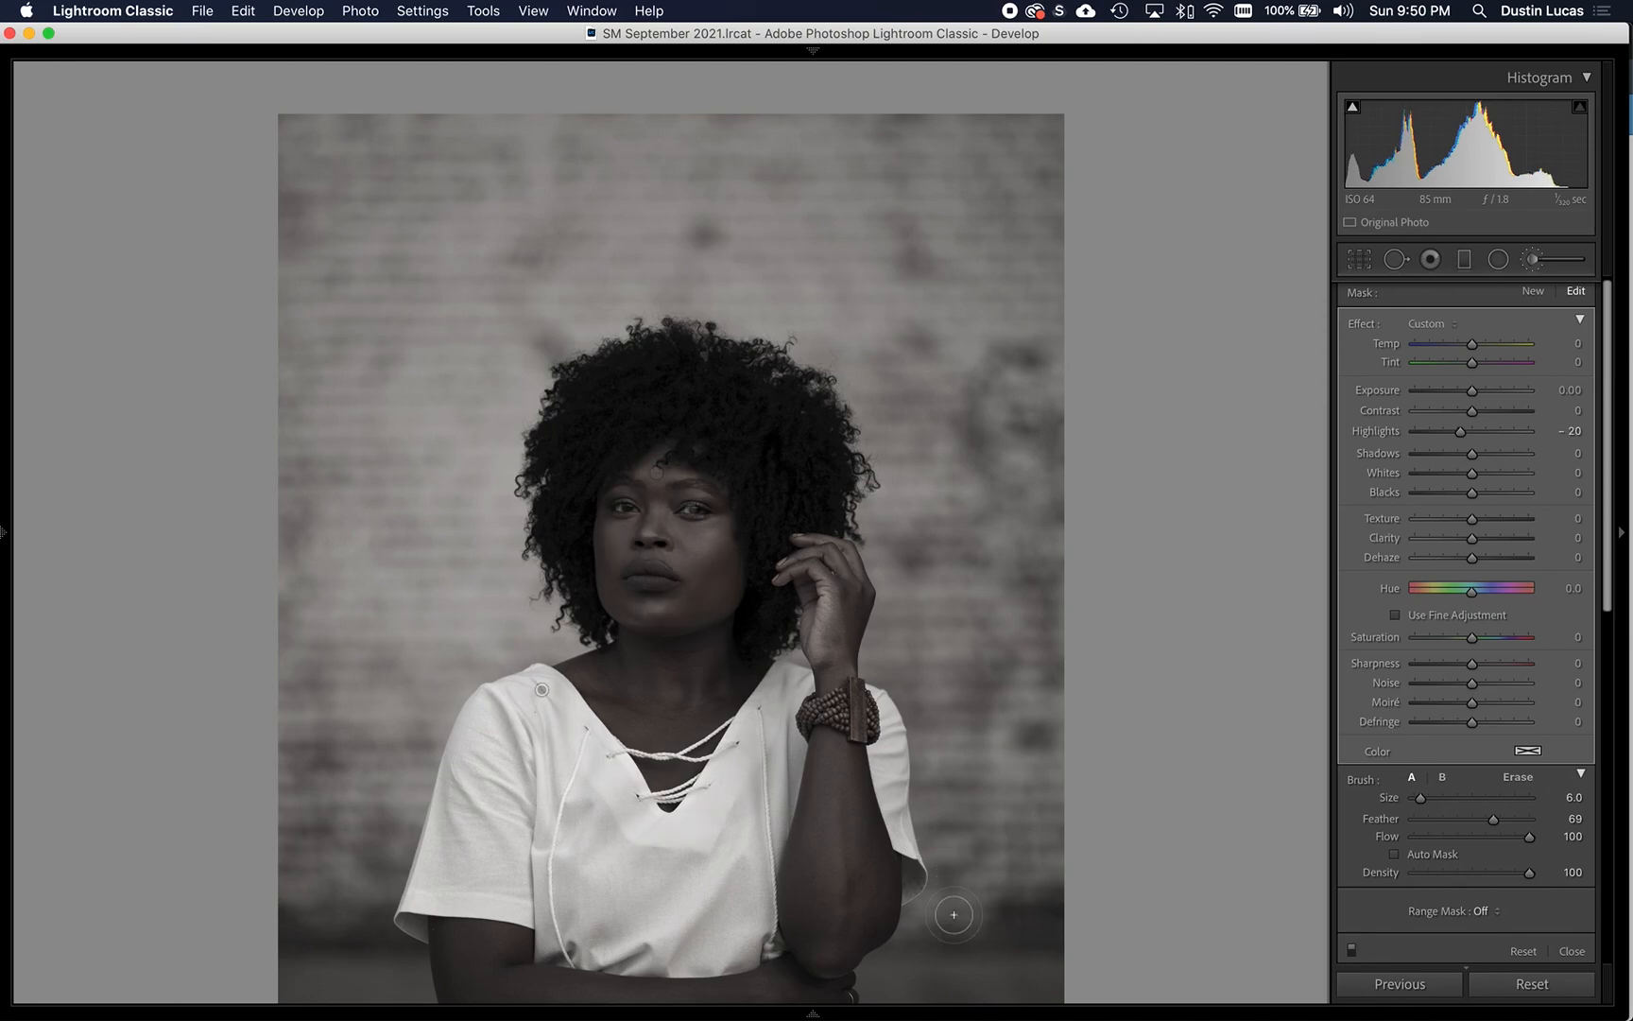
- Erase part of the shirt's mask across the chest and sleeve, and compare the photo with and without the brush adjustments
key(alt)
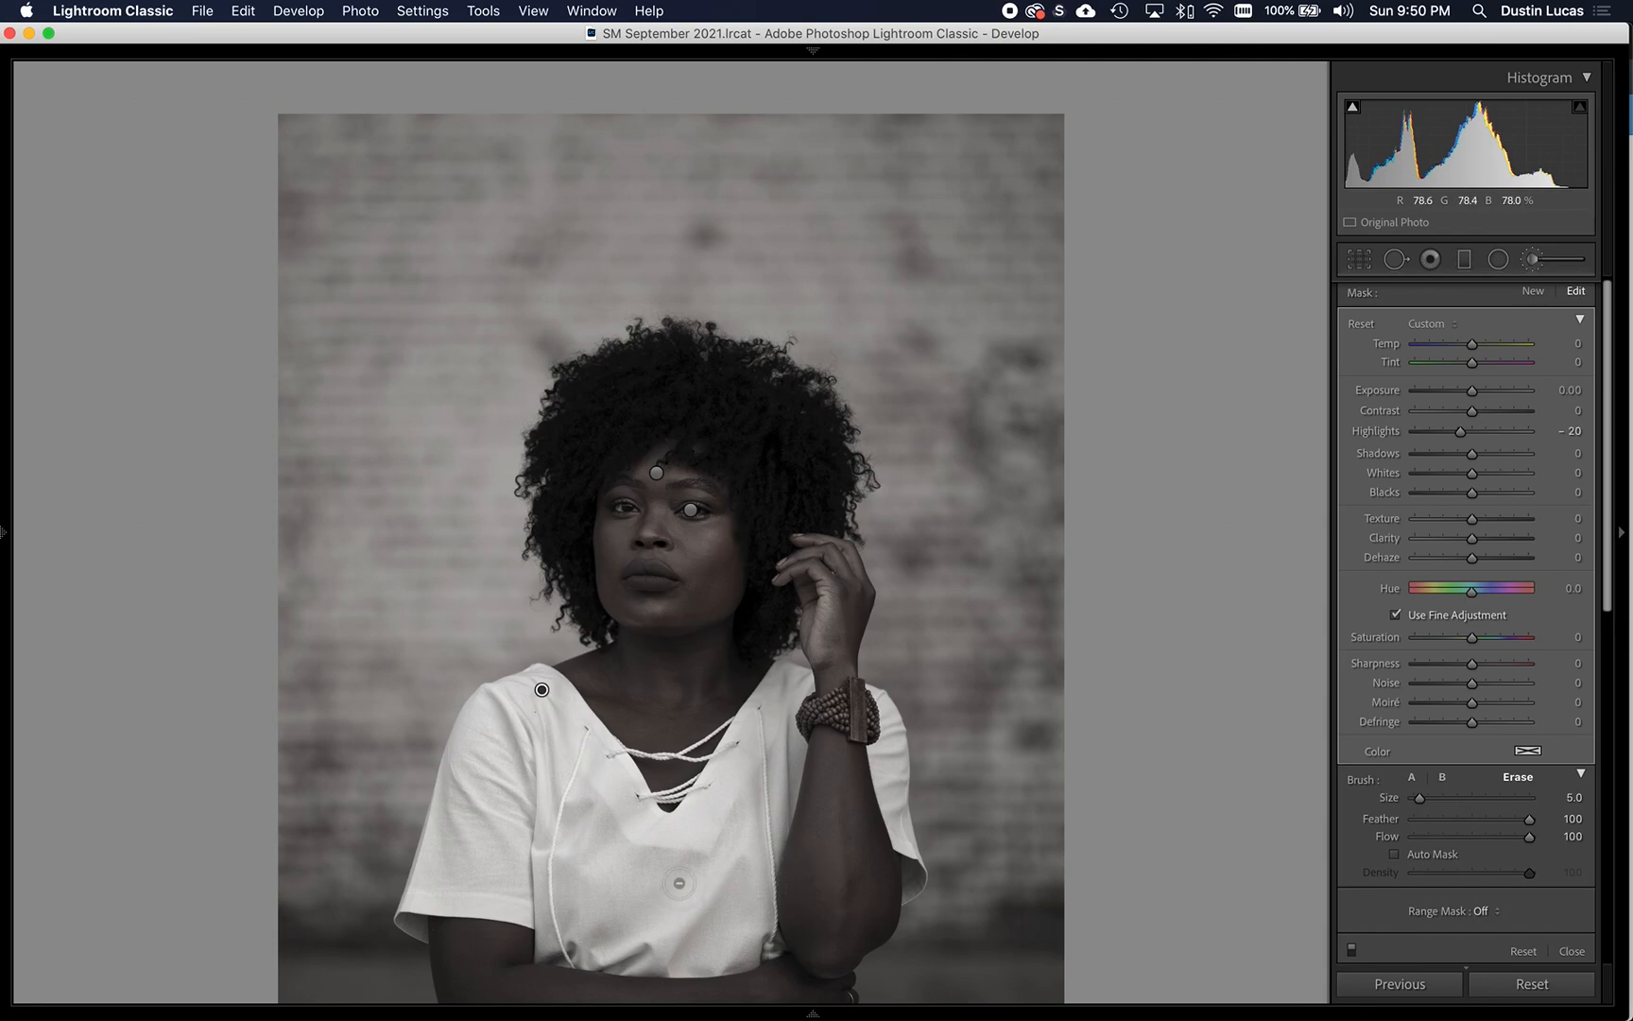
mouse_move(682, 872)
mouse_down()
mouse_move(610, 856)
mouse_move(583, 815)
mouse_move(603, 851)
mouse_move(503, 694)
mouse_move(478, 748)
mouse_up()
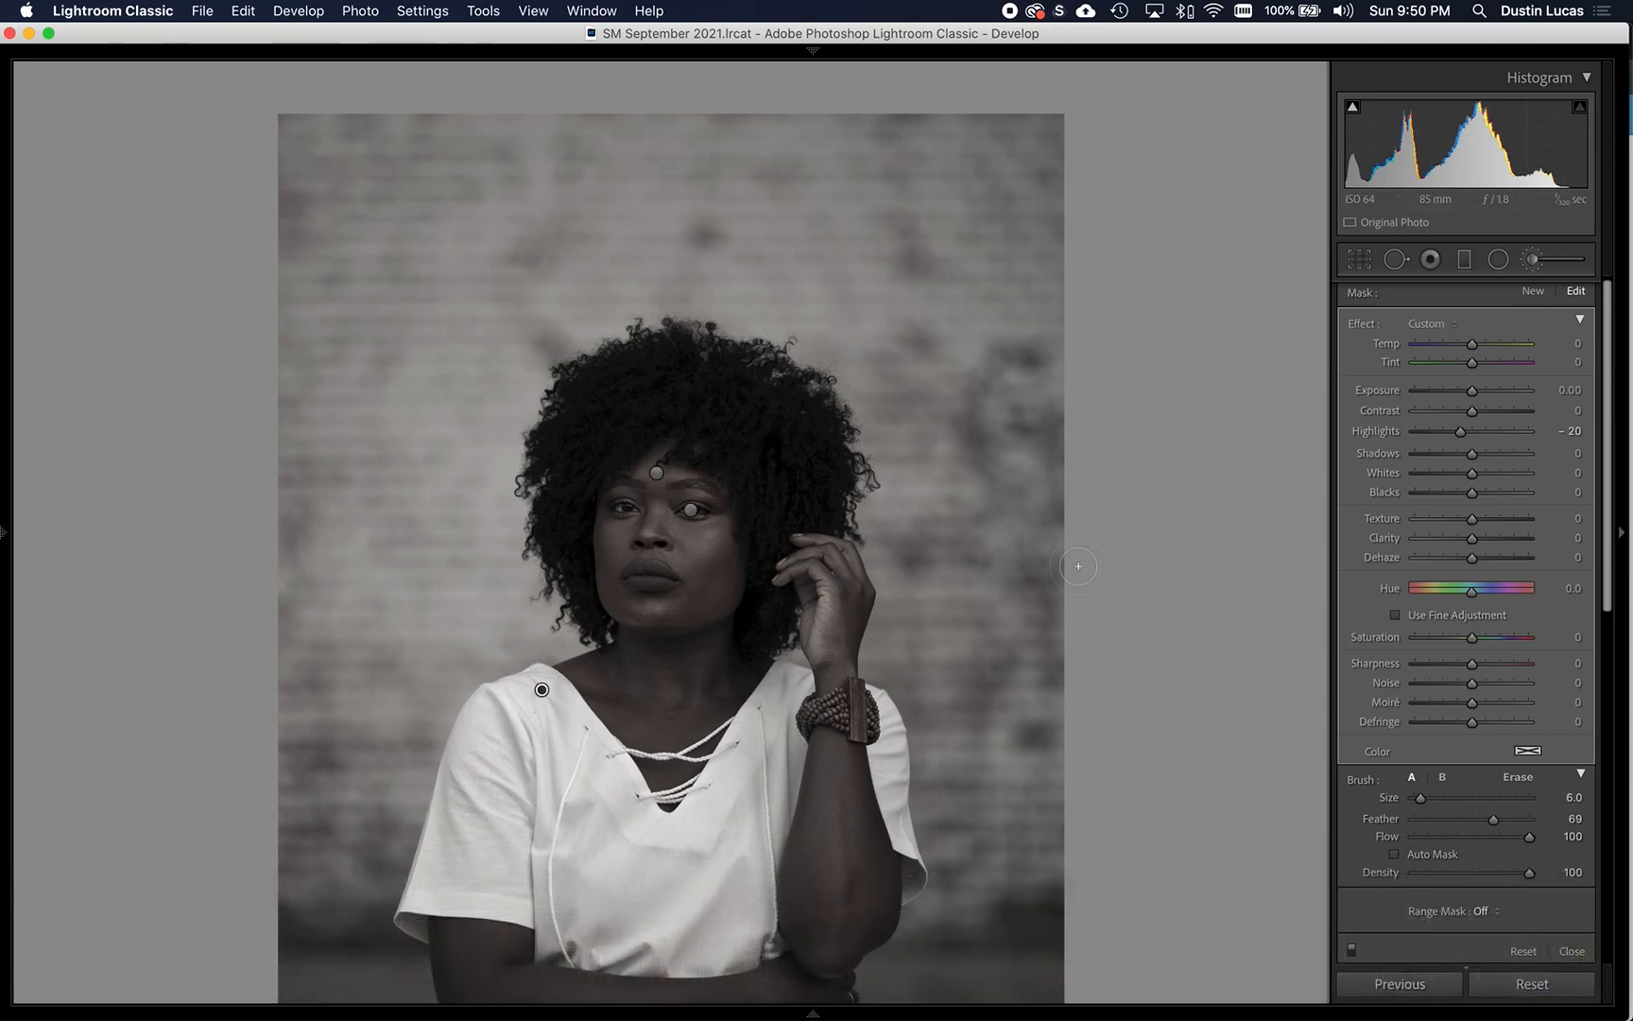
click(1351, 949)
click(1351, 948)
click(1352, 949)
click(1352, 949)
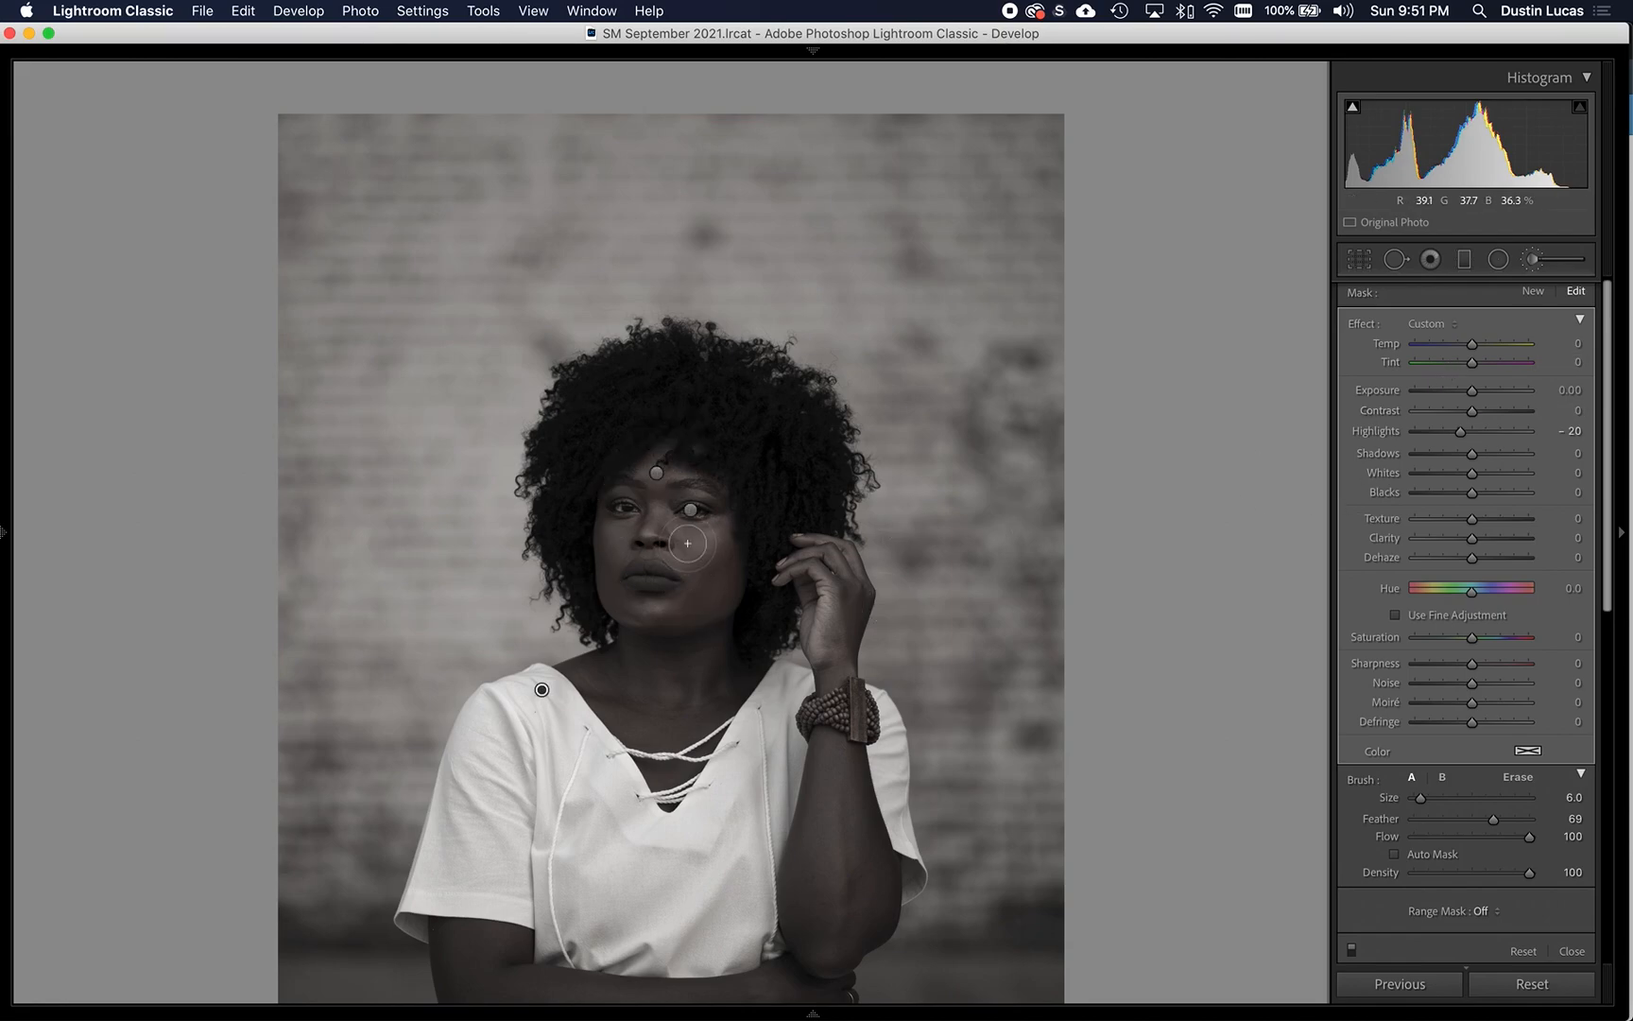
- Duplicate the face's brush adjustment and reset the copy's Exposure, Shadows and Blacks to 0
click(658, 470)
key(o)
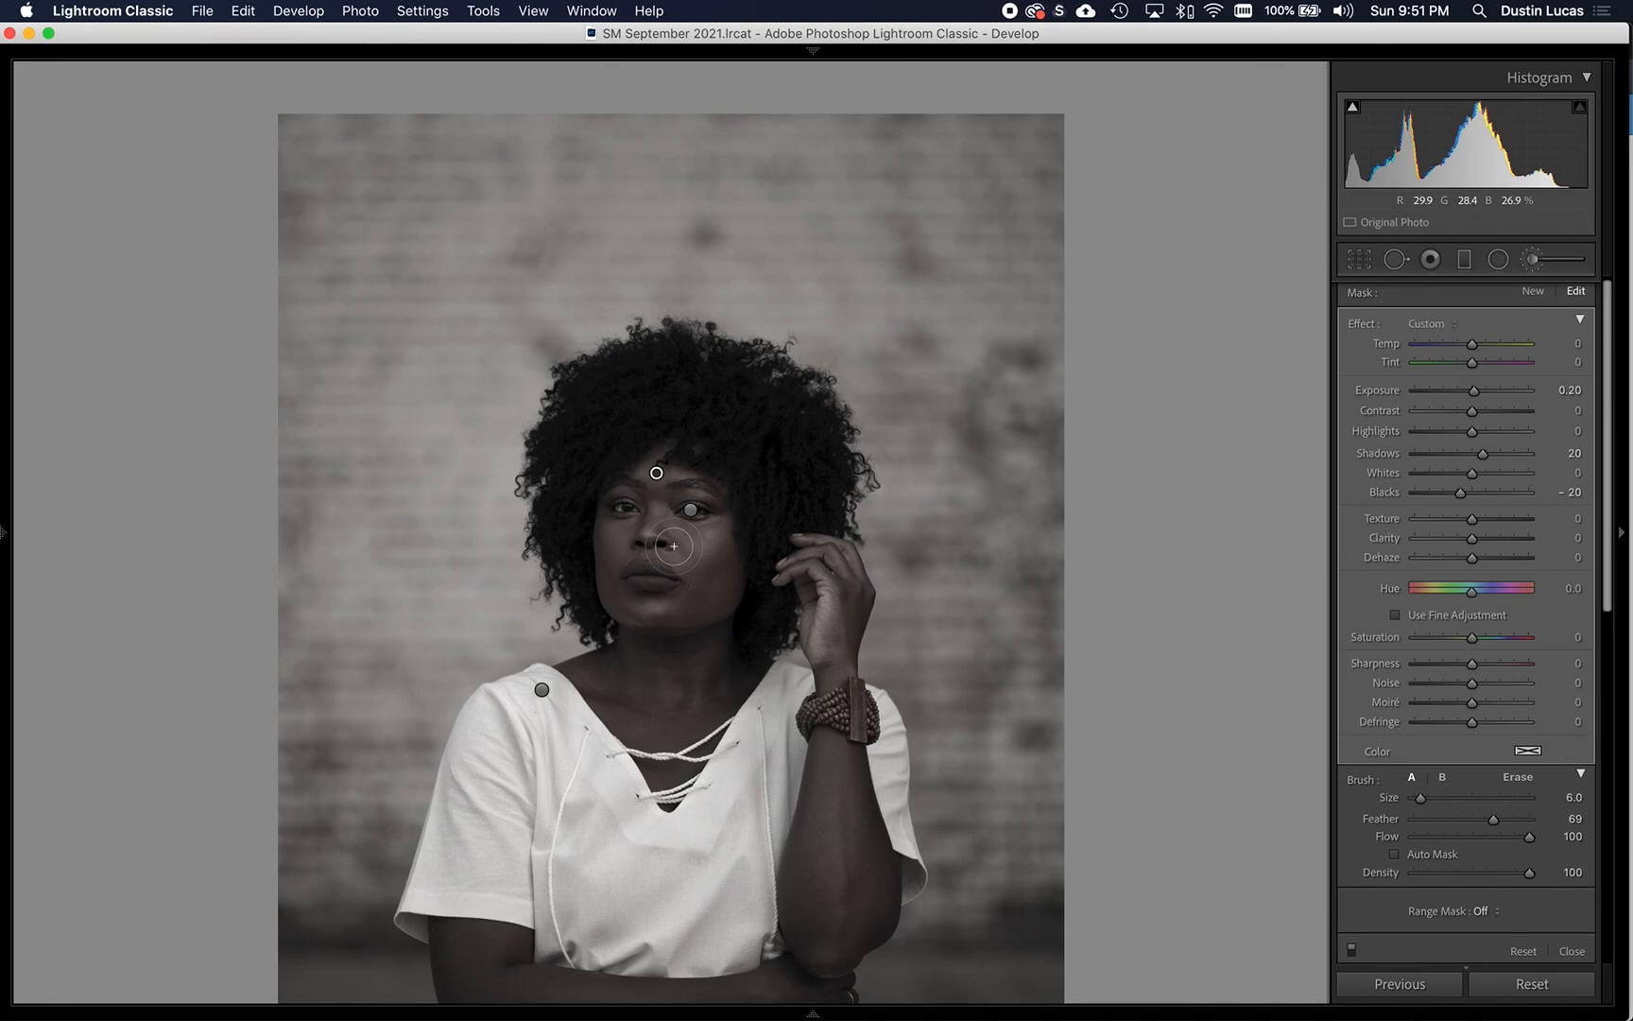
scroll(674, 546, down, 5)
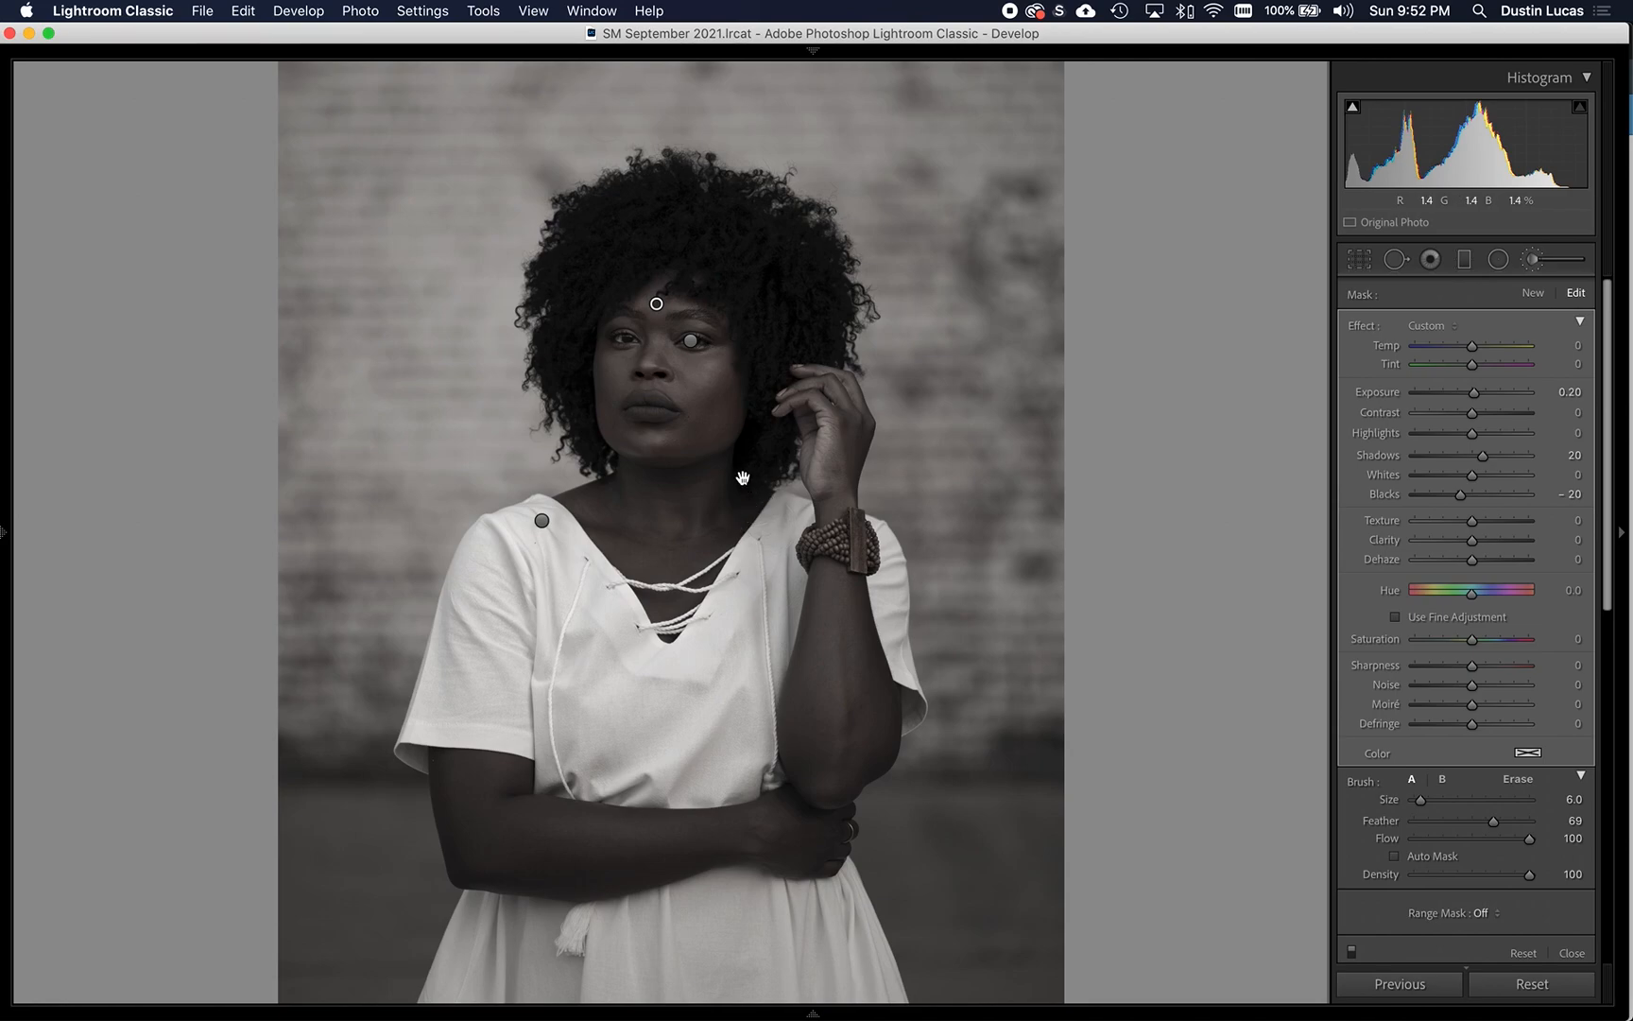
scroll(766, 526, up, 2)
scroll(766, 526, down, 2)
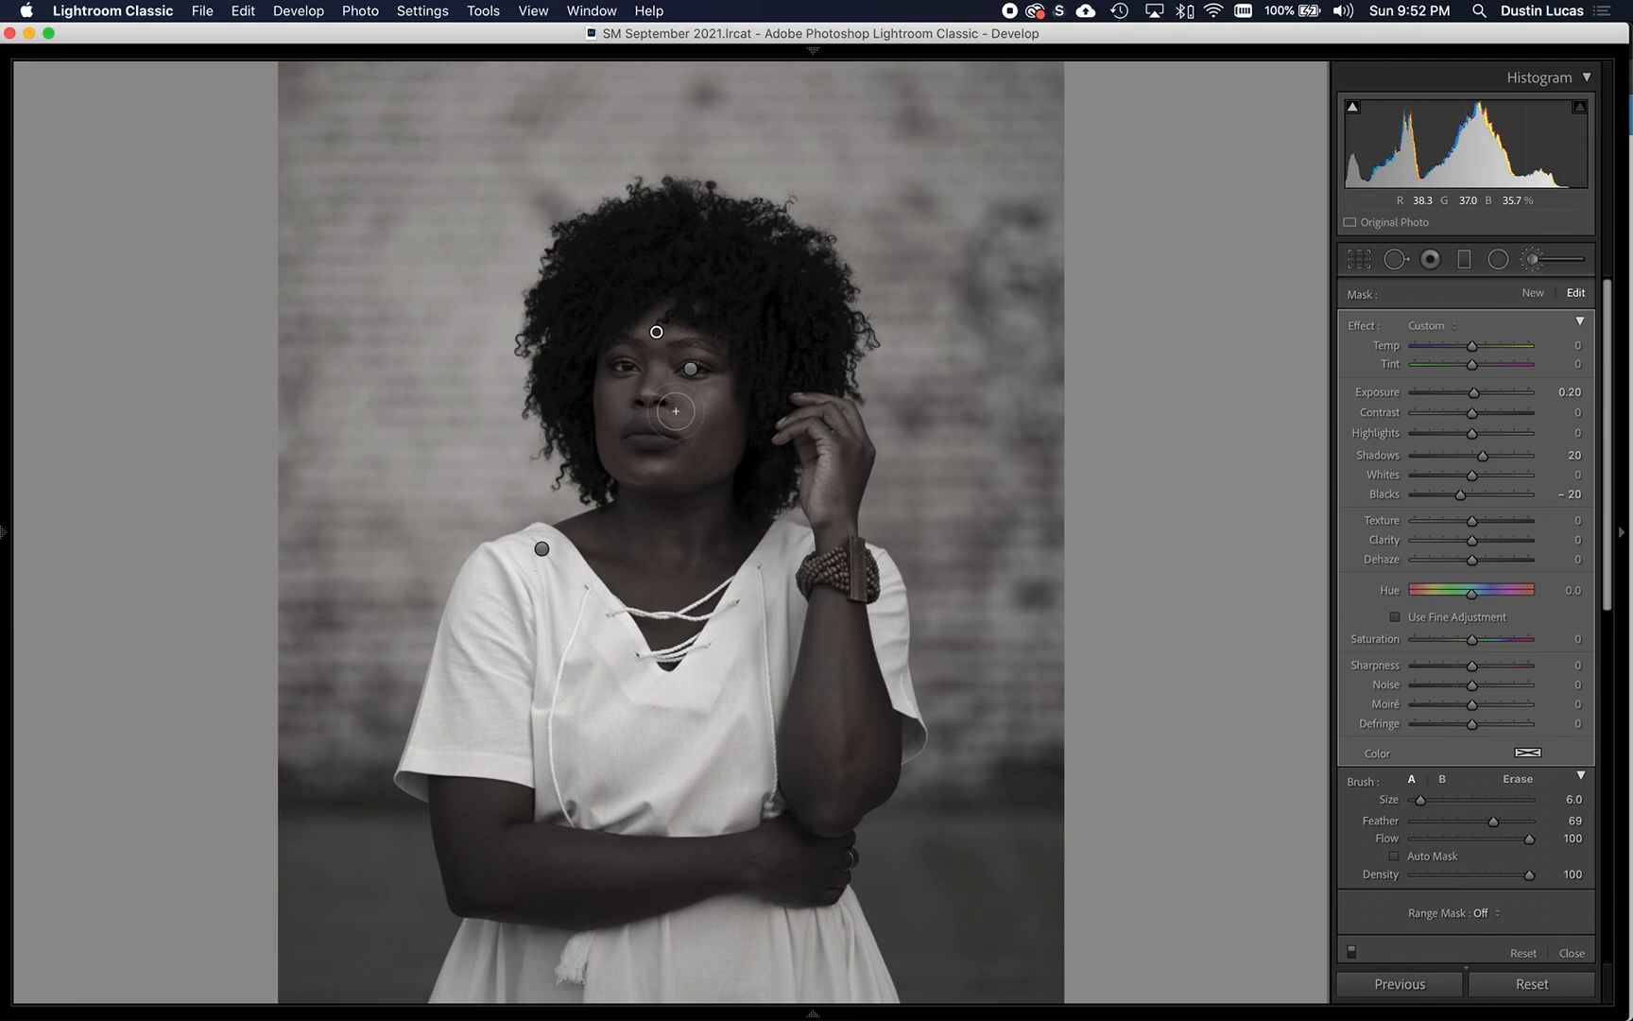
key(super+equal)
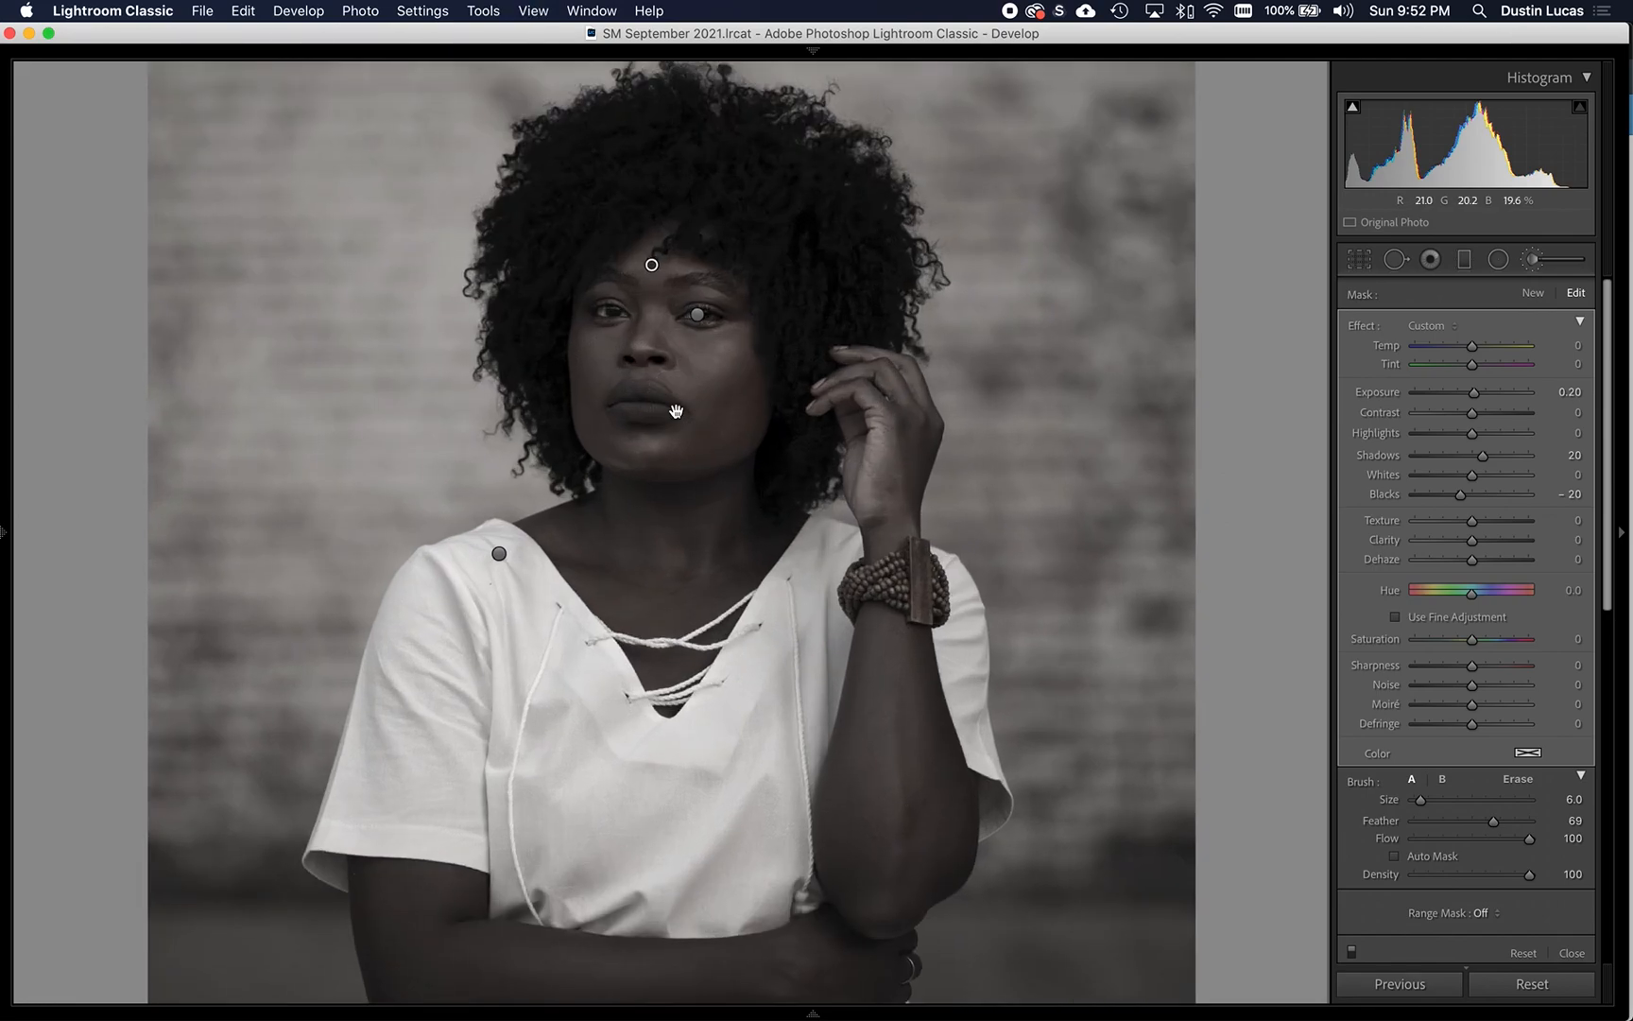
scroll(668, 444, up, 3)
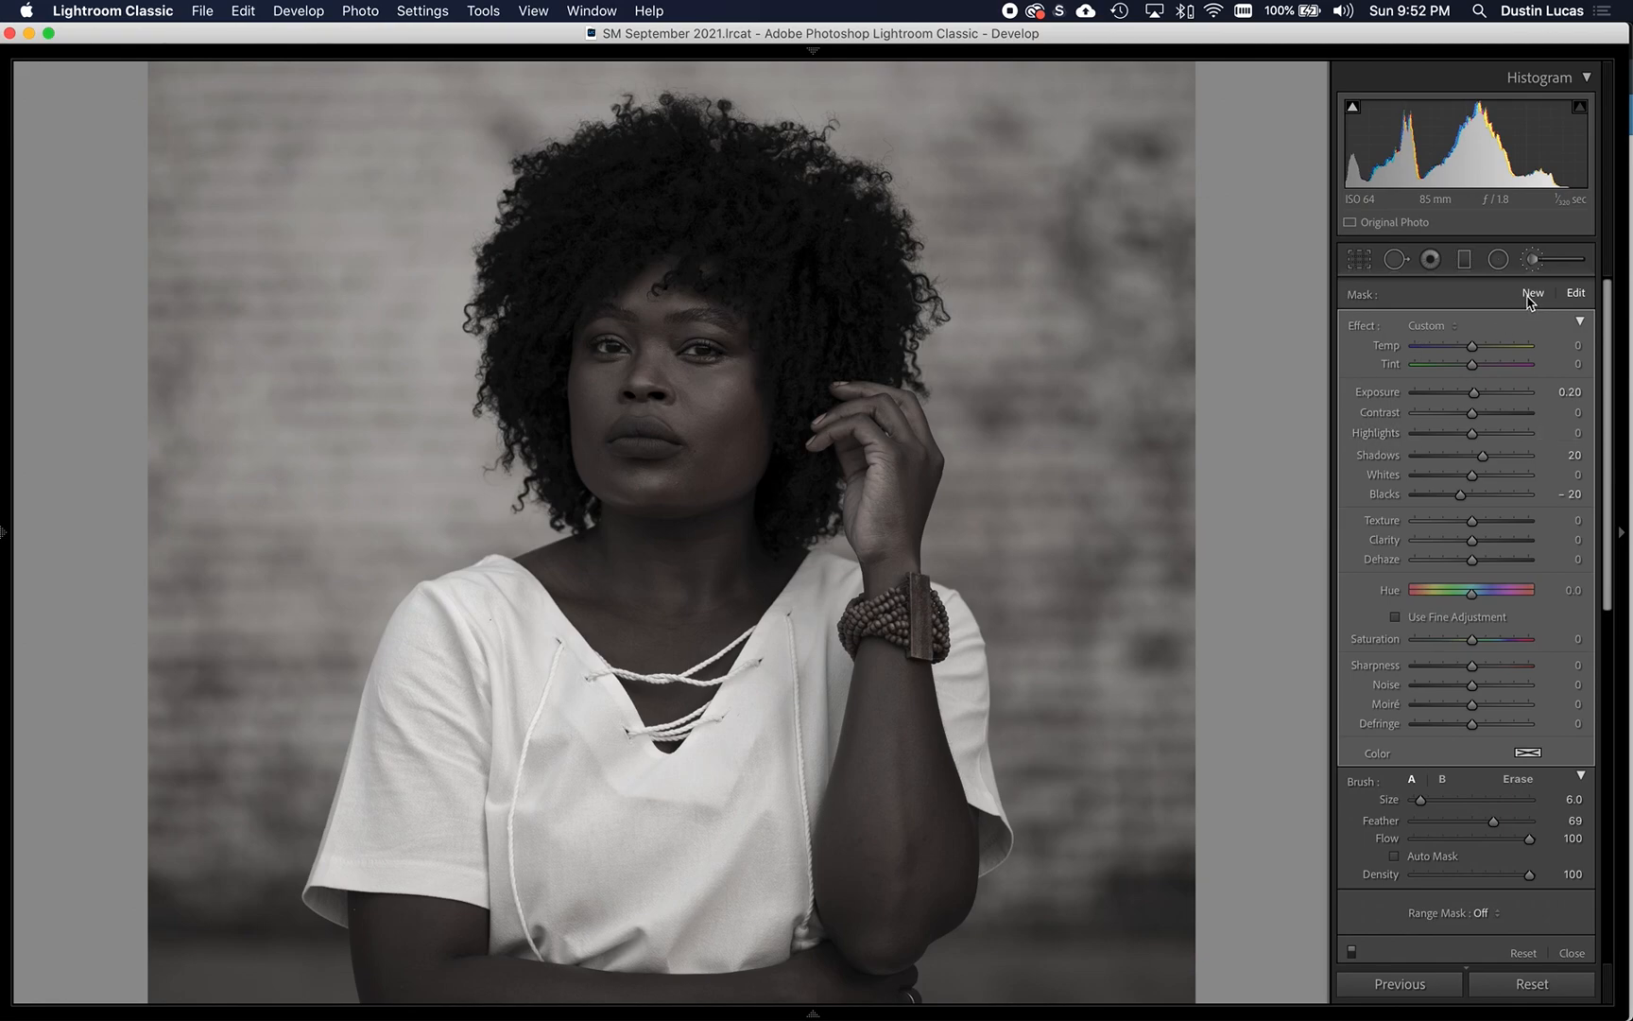
right_click(652, 301)
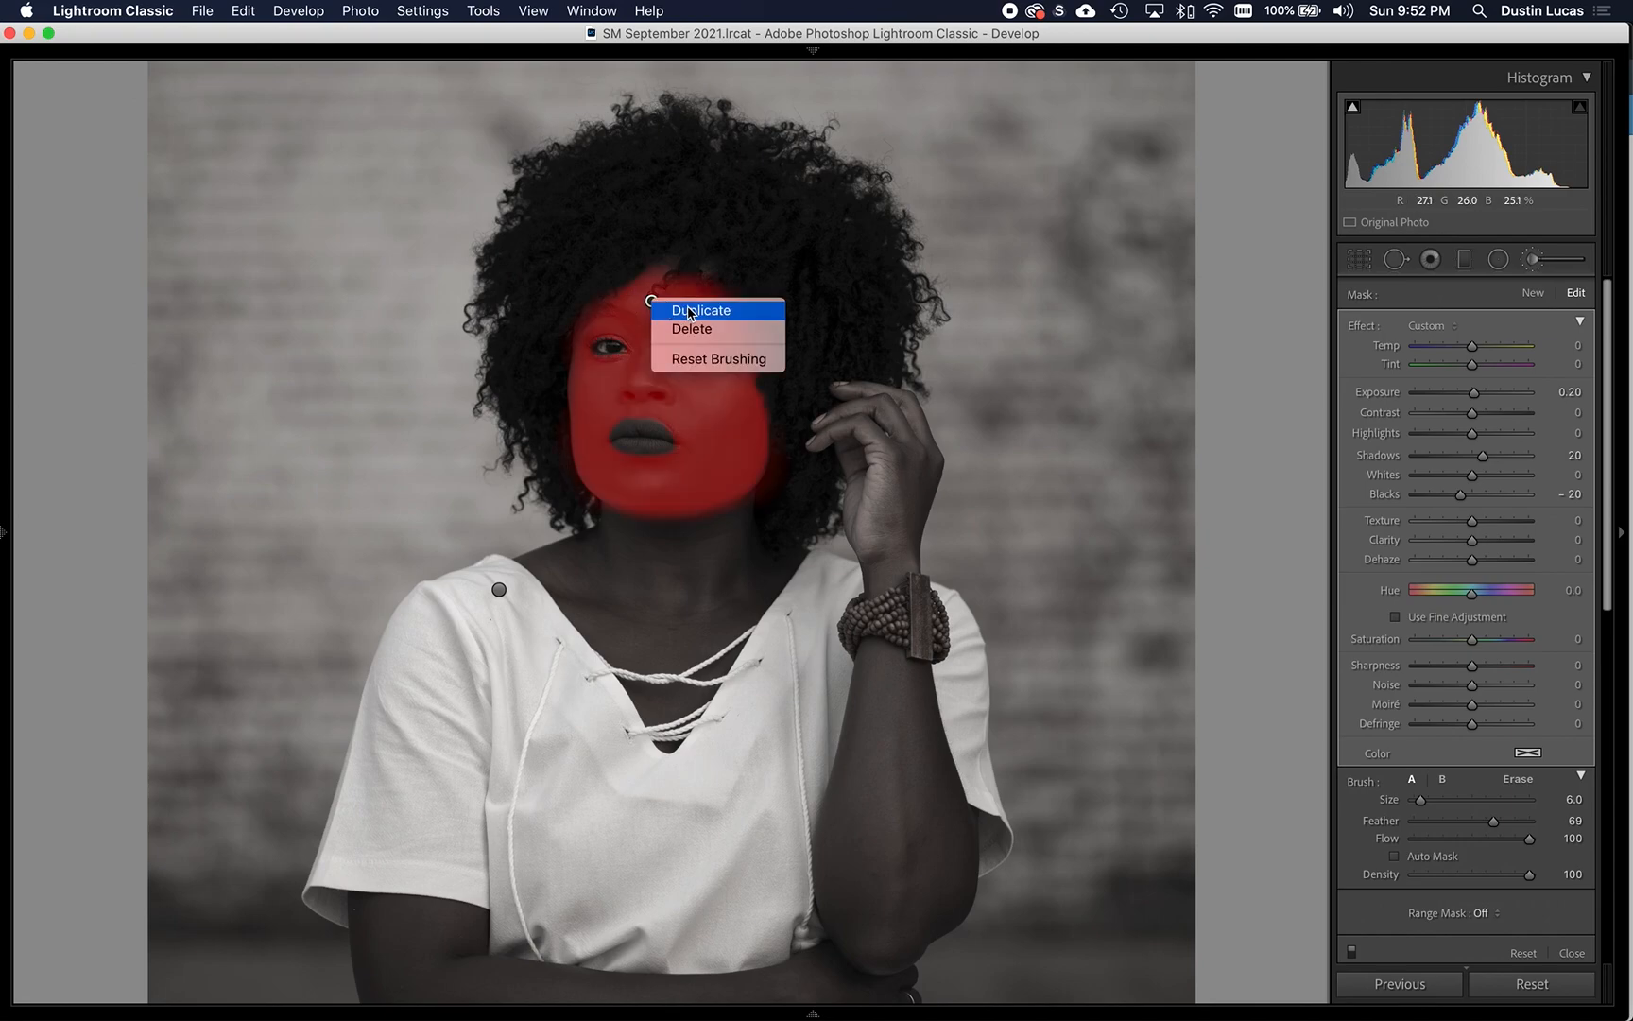
click(689, 309)
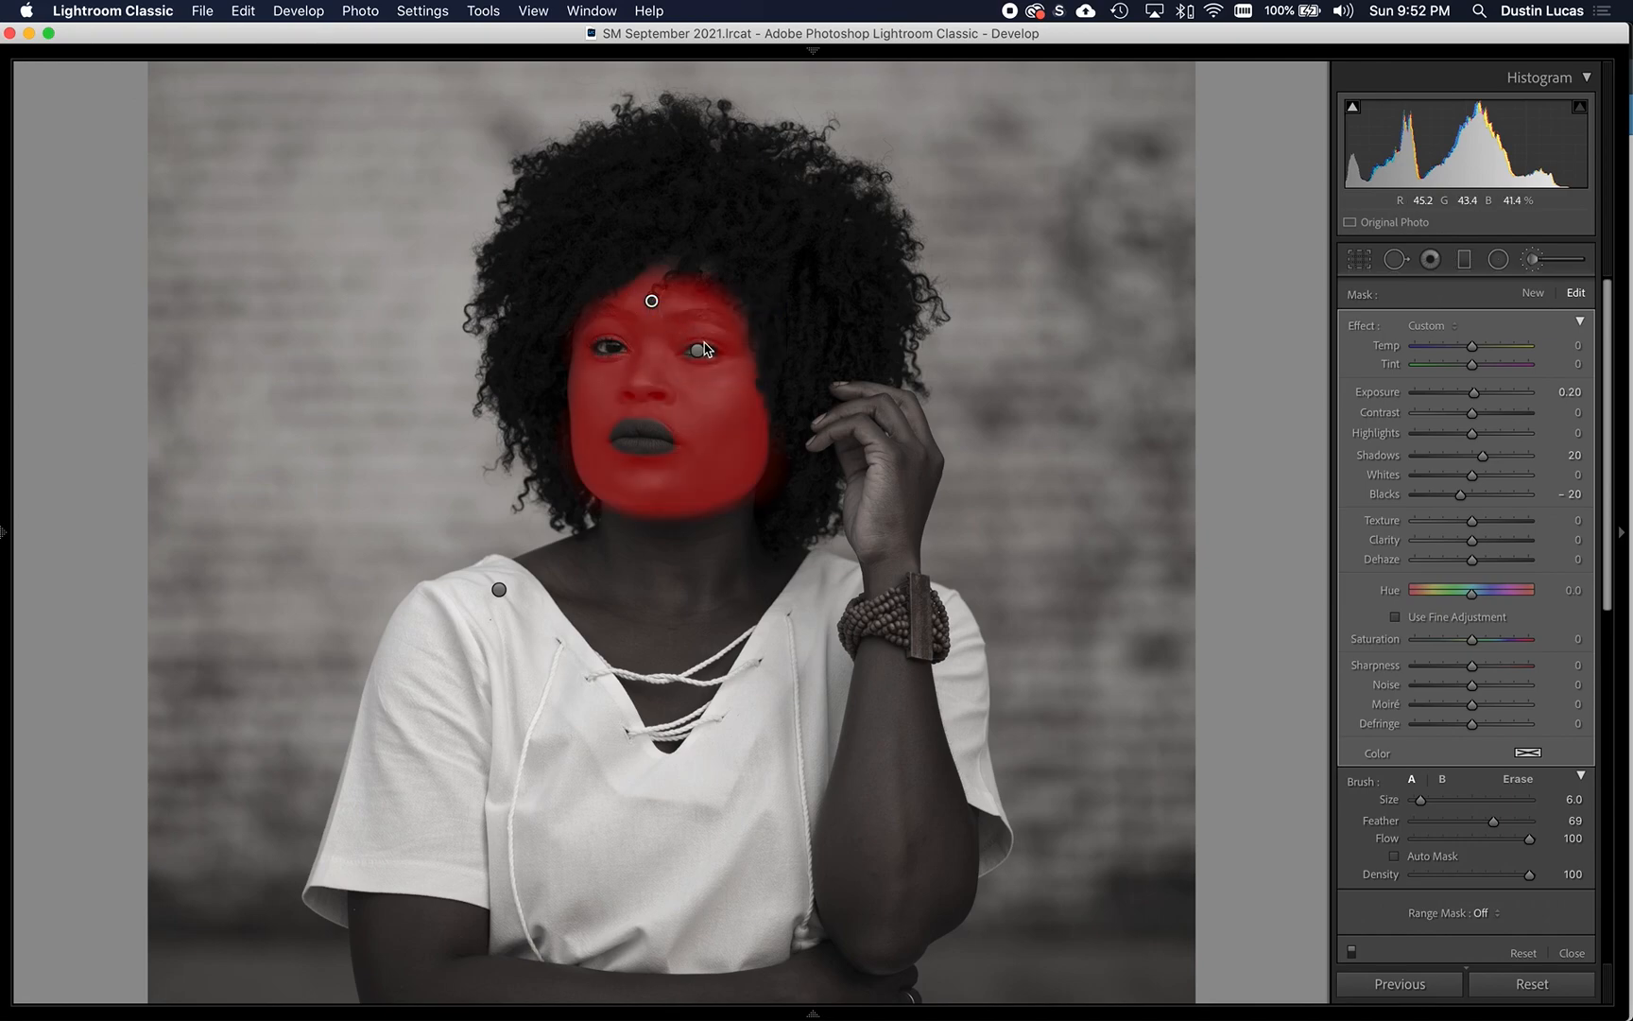
double_click(1385, 494)
double_click(1385, 455)
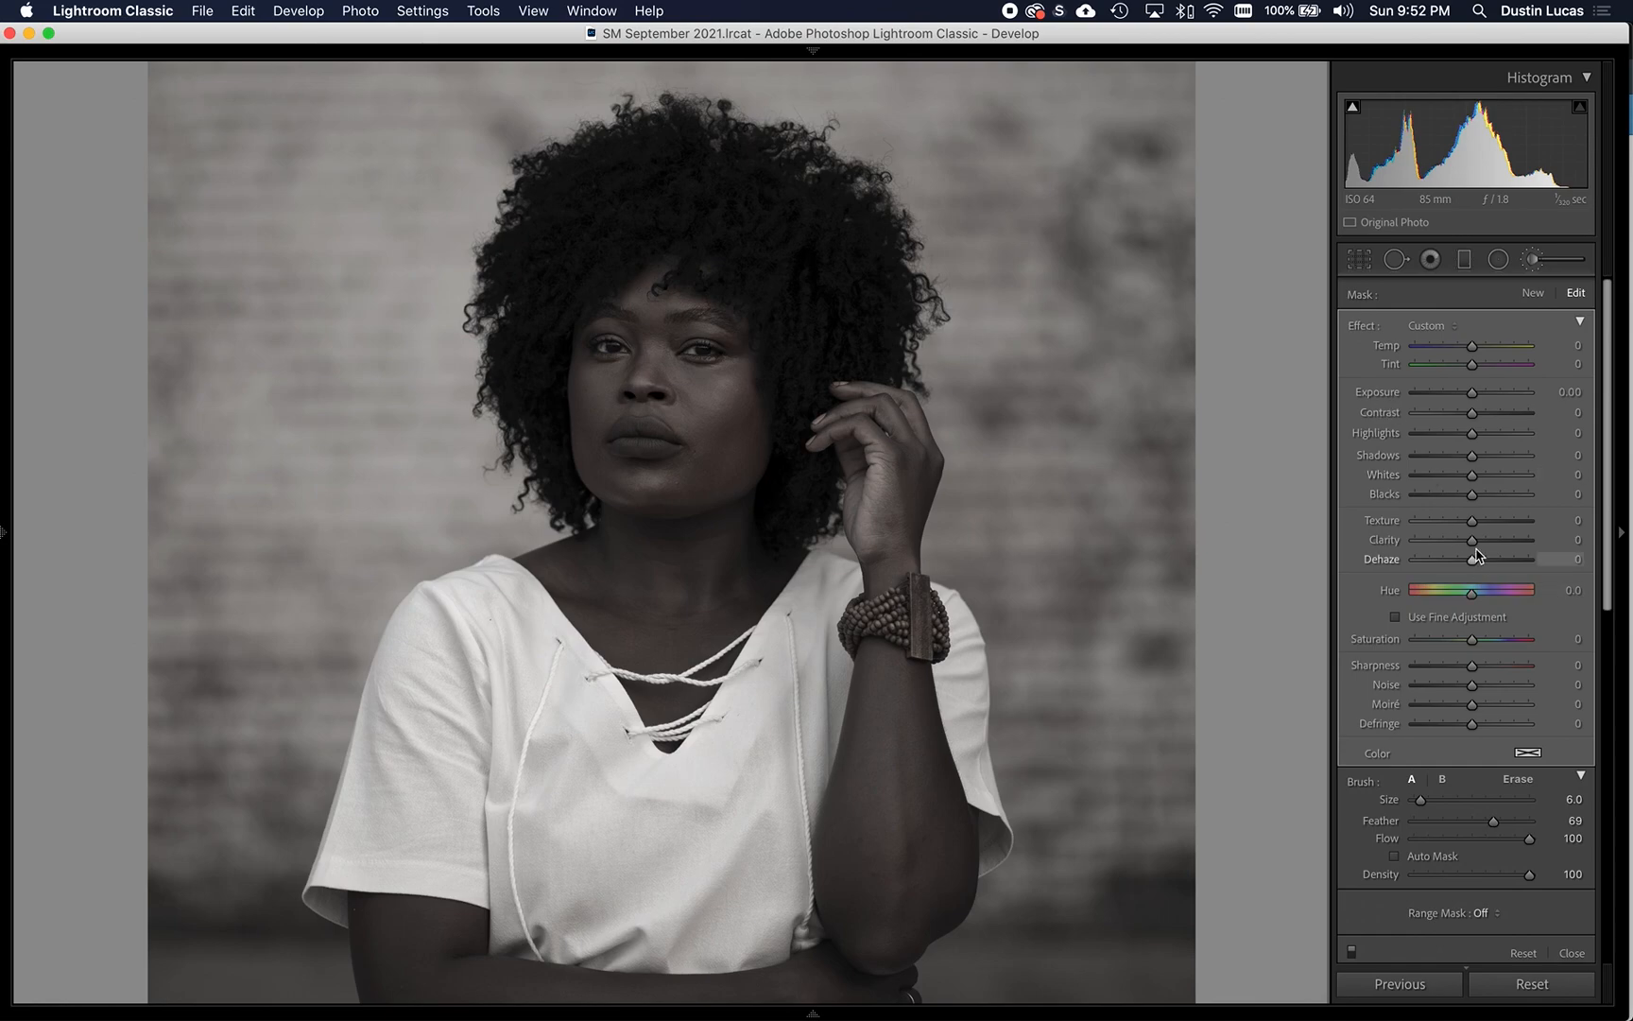
- Set the duplicated face adjustment's Texture to -50, display the toolbar below the photo and view its edit pin options
click(1551, 520)
key(super+=)
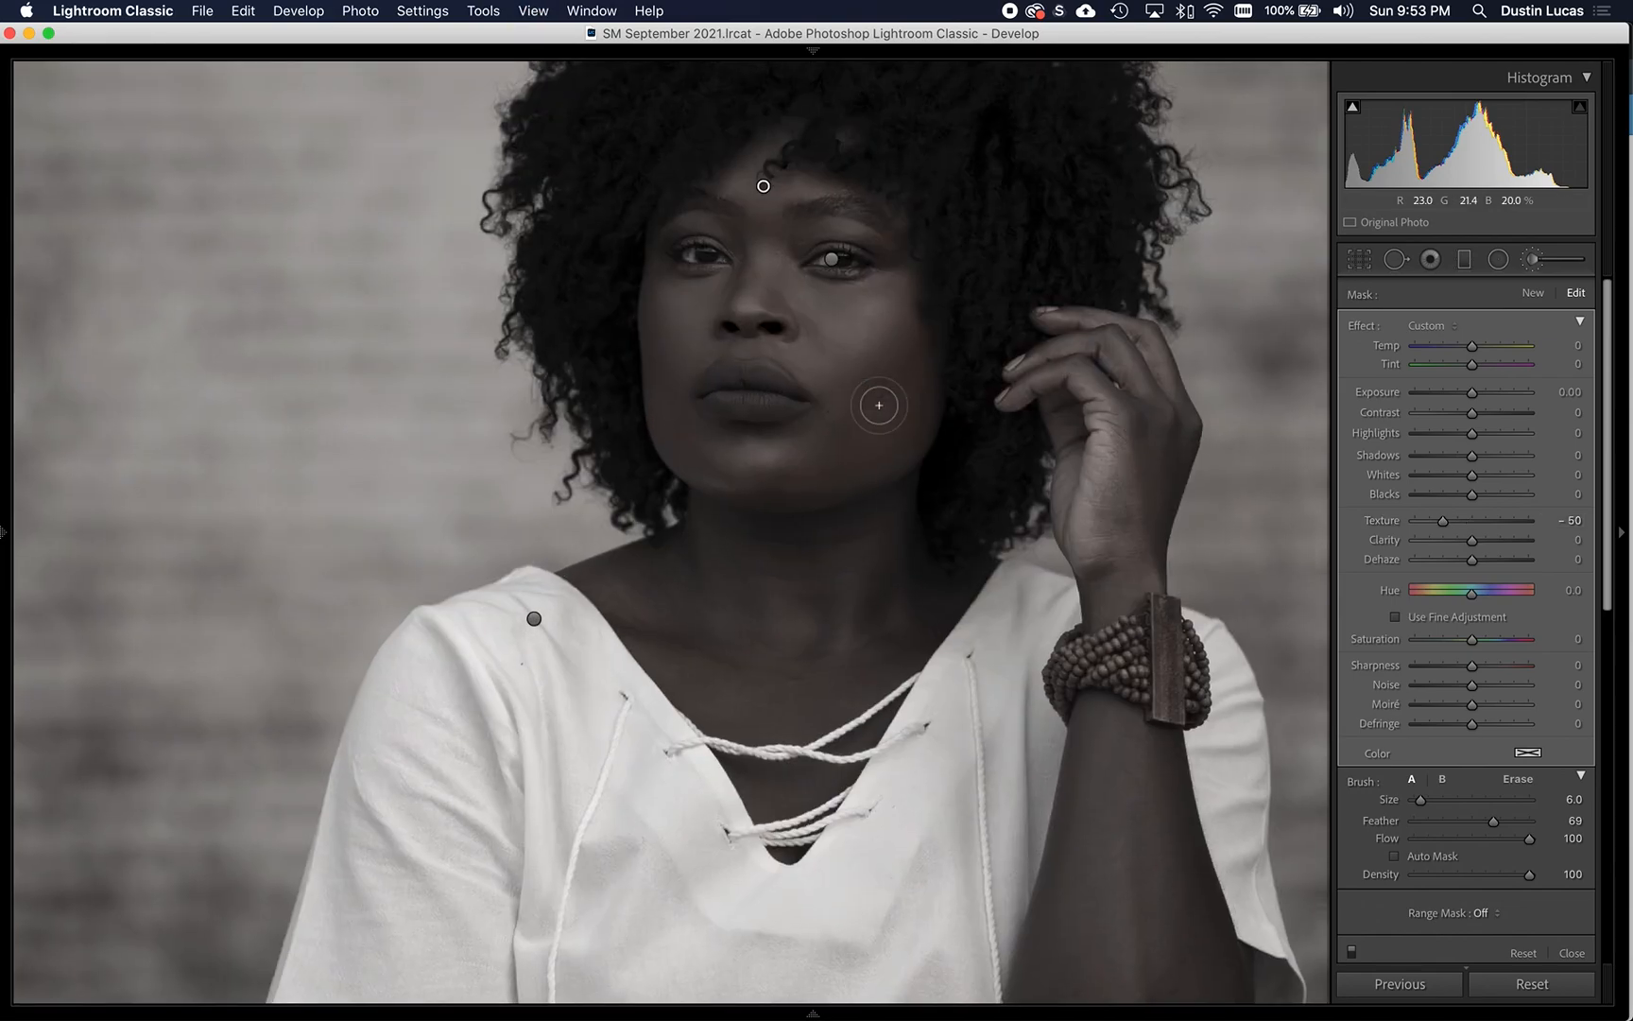
drag(840, 382, 765, 510)
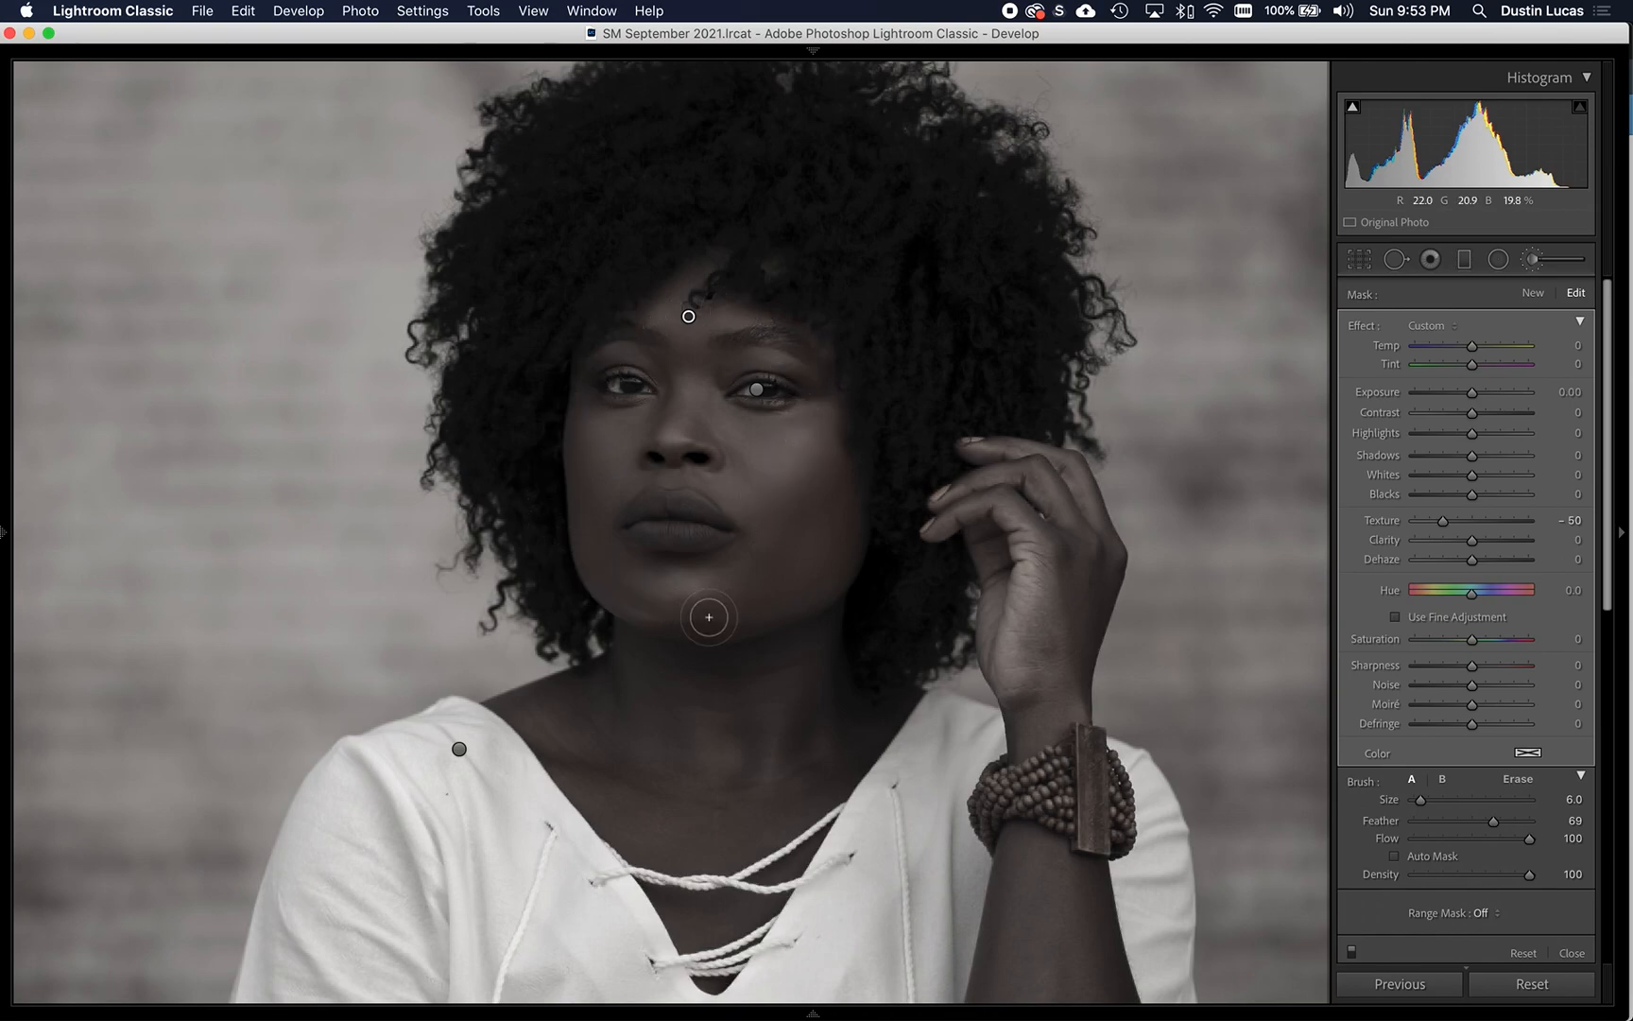
key(t)
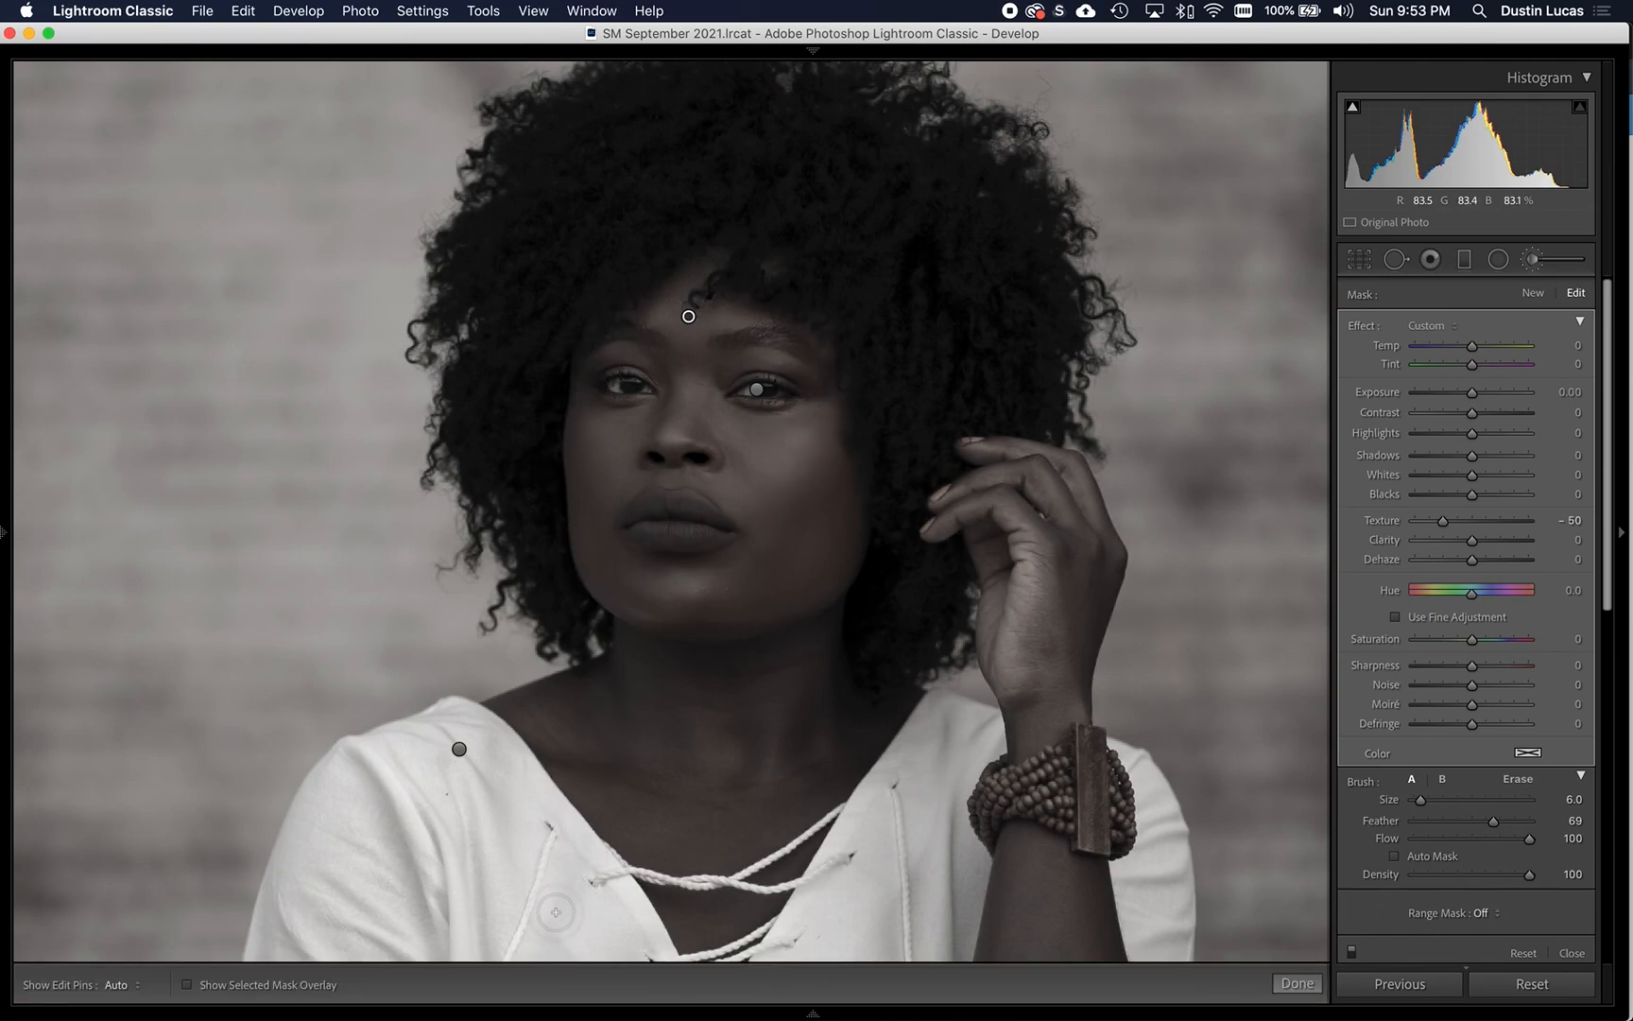
click(120, 985)
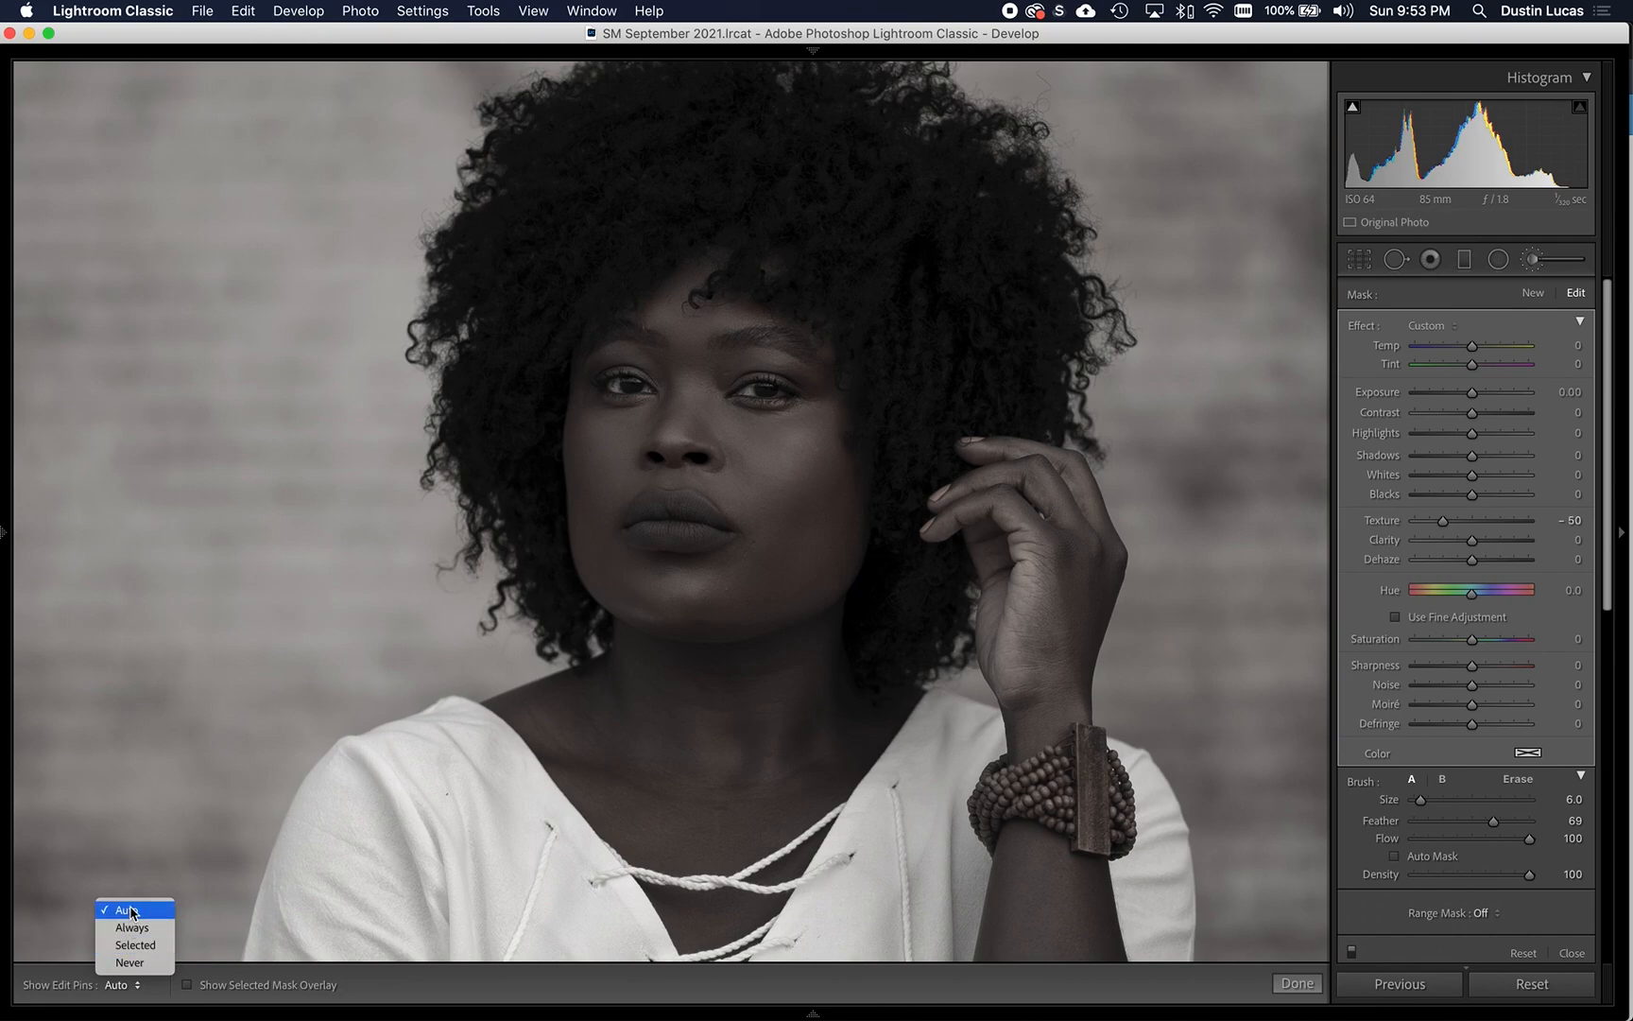
click(177, 824)
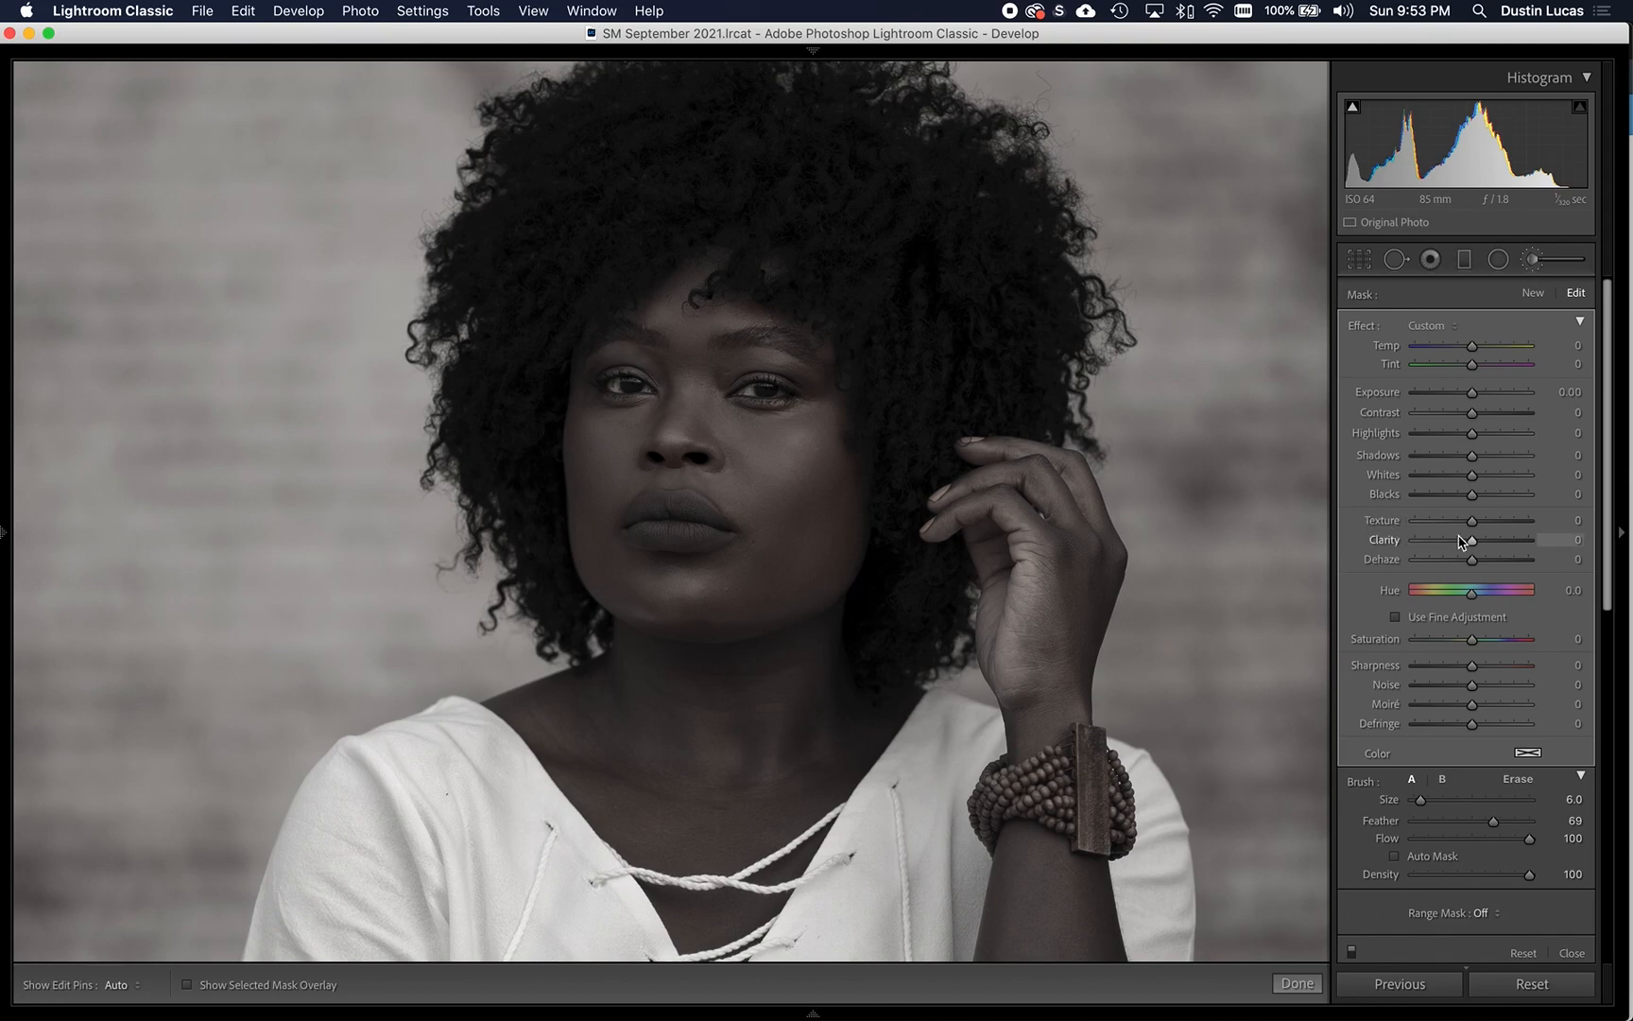
- Try a Clarity of -50 on the duplicated face adjustment and reset it to 0
click(1557, 540)
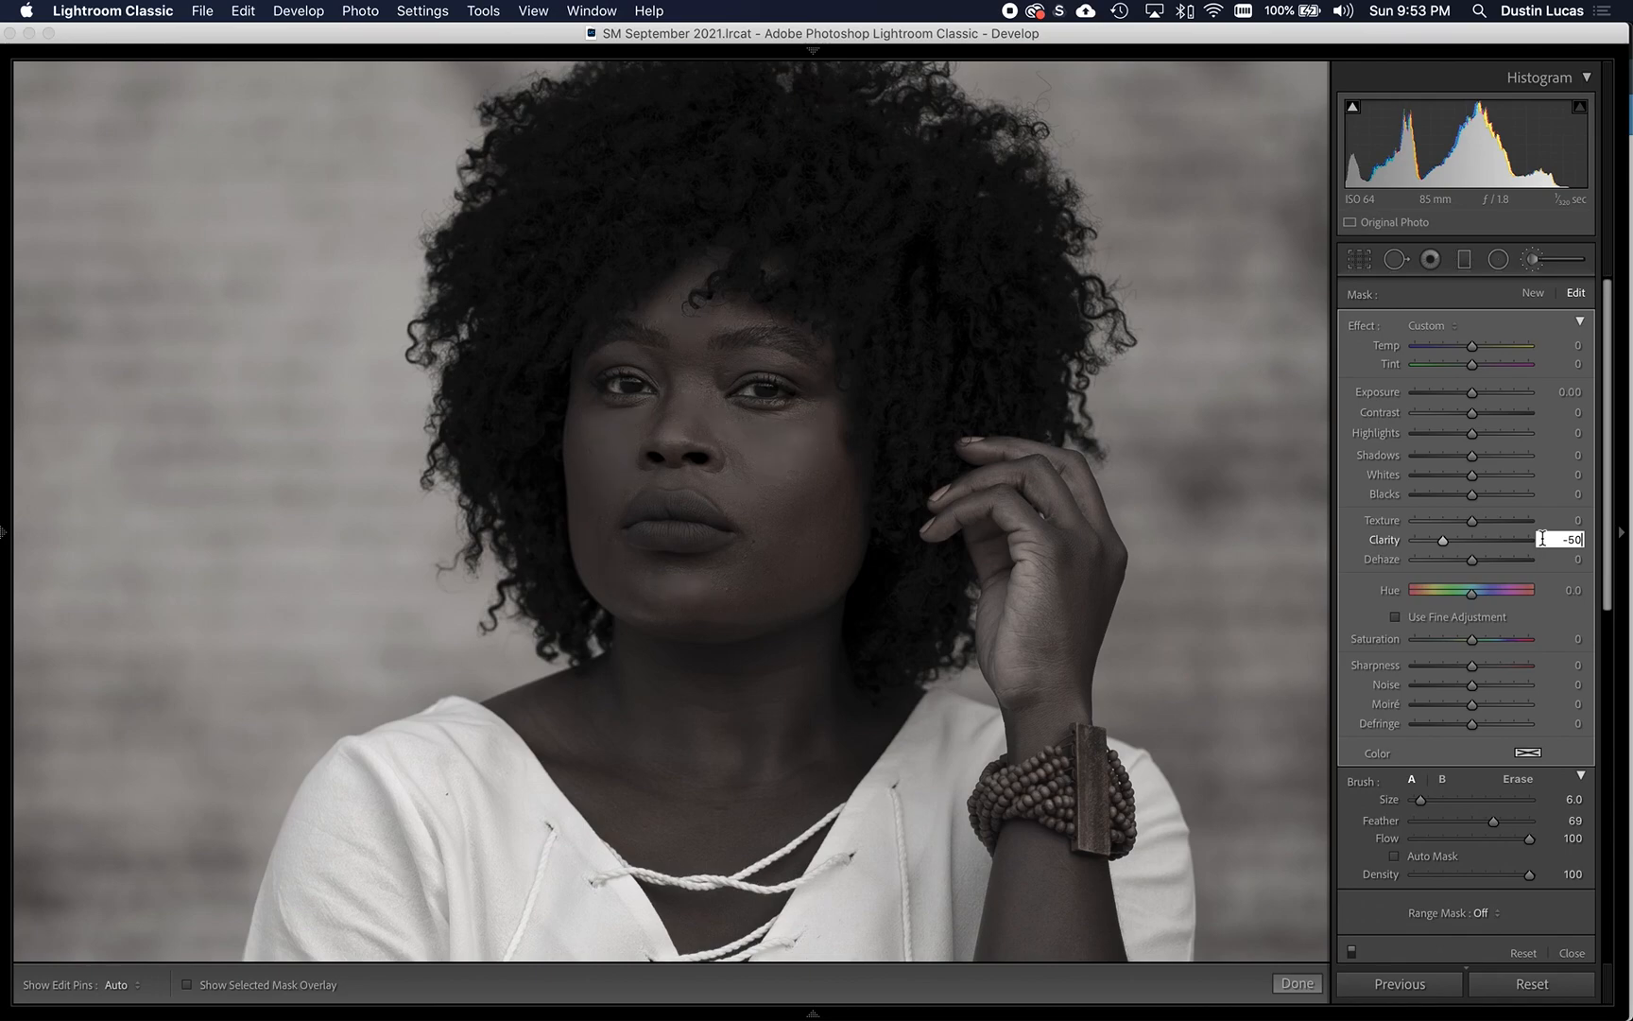
key(Return)
key(super+apostrophe)
double_click(1384, 539)
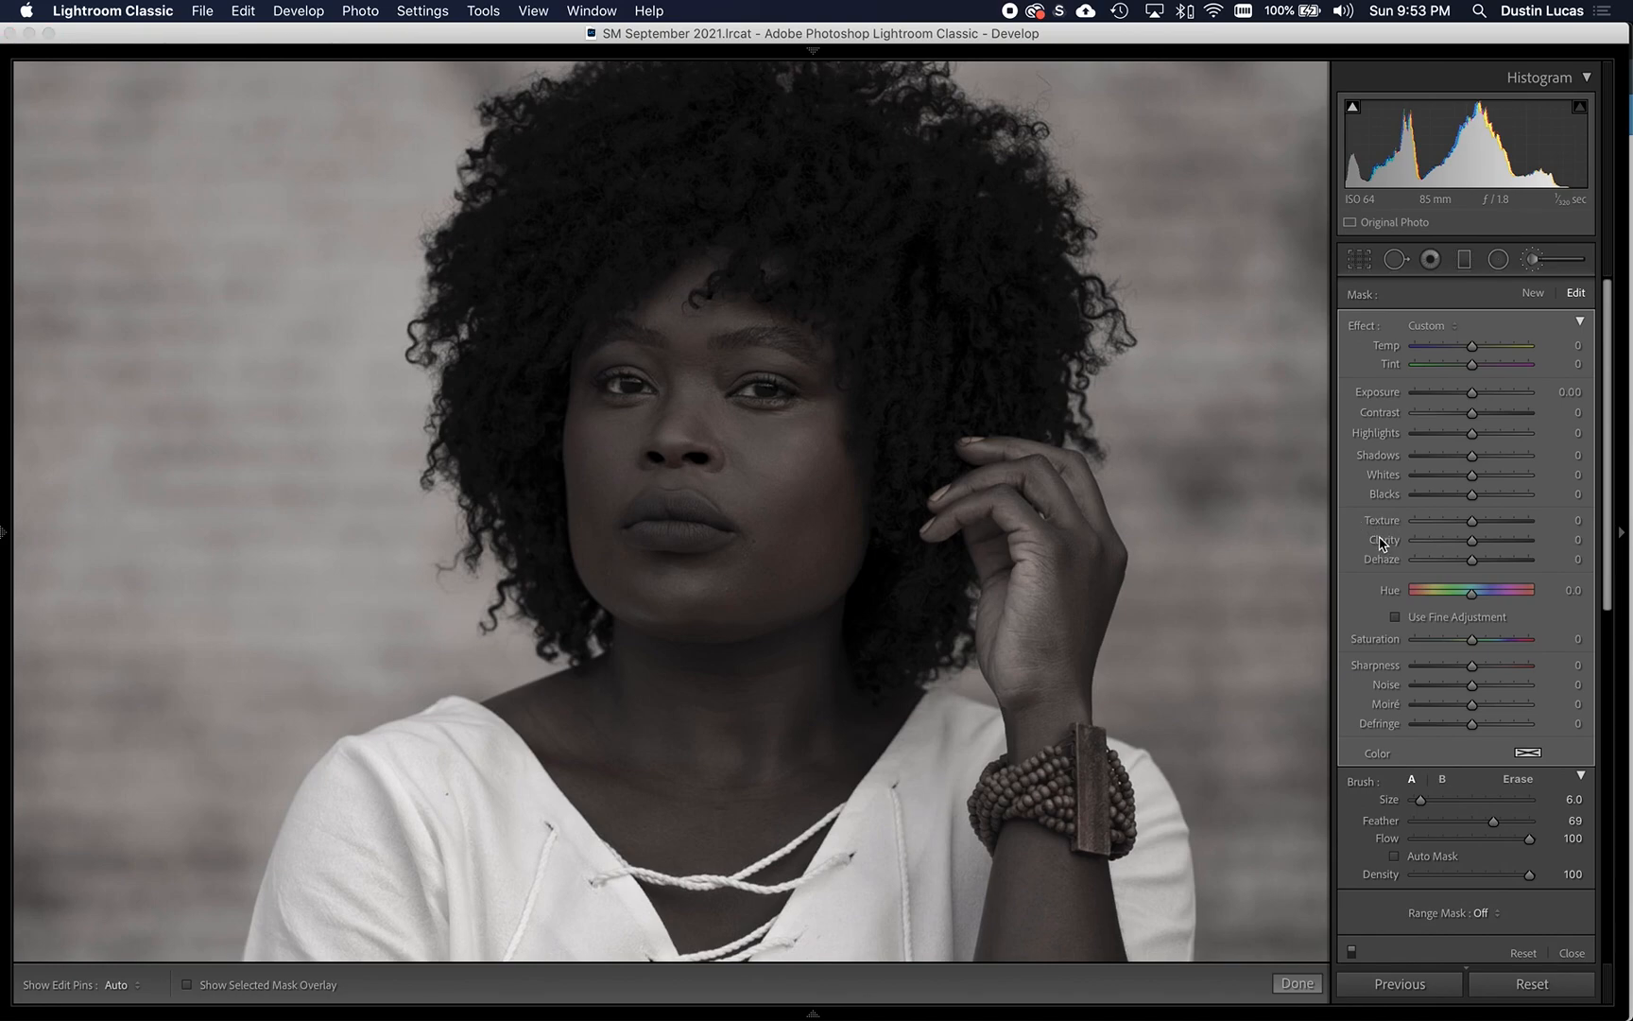
- Set the Texture of the duplicated face adjustment to -50 again
click(1576, 521)
text(- )
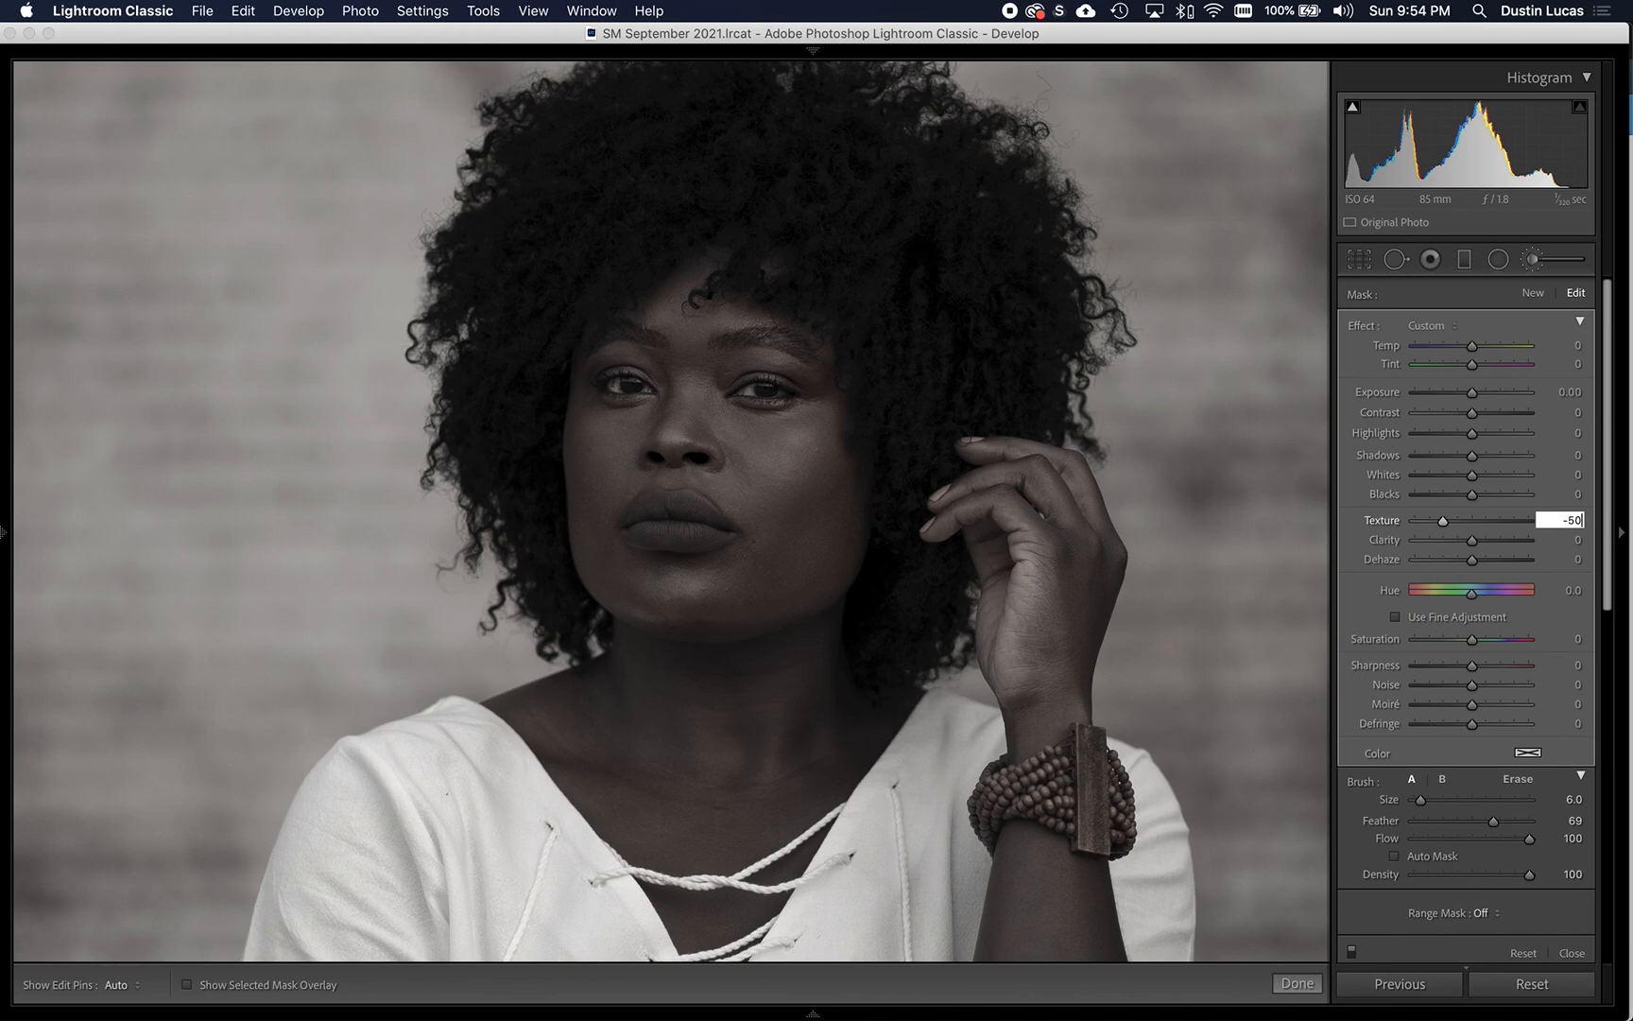
text(50)
key(Return)
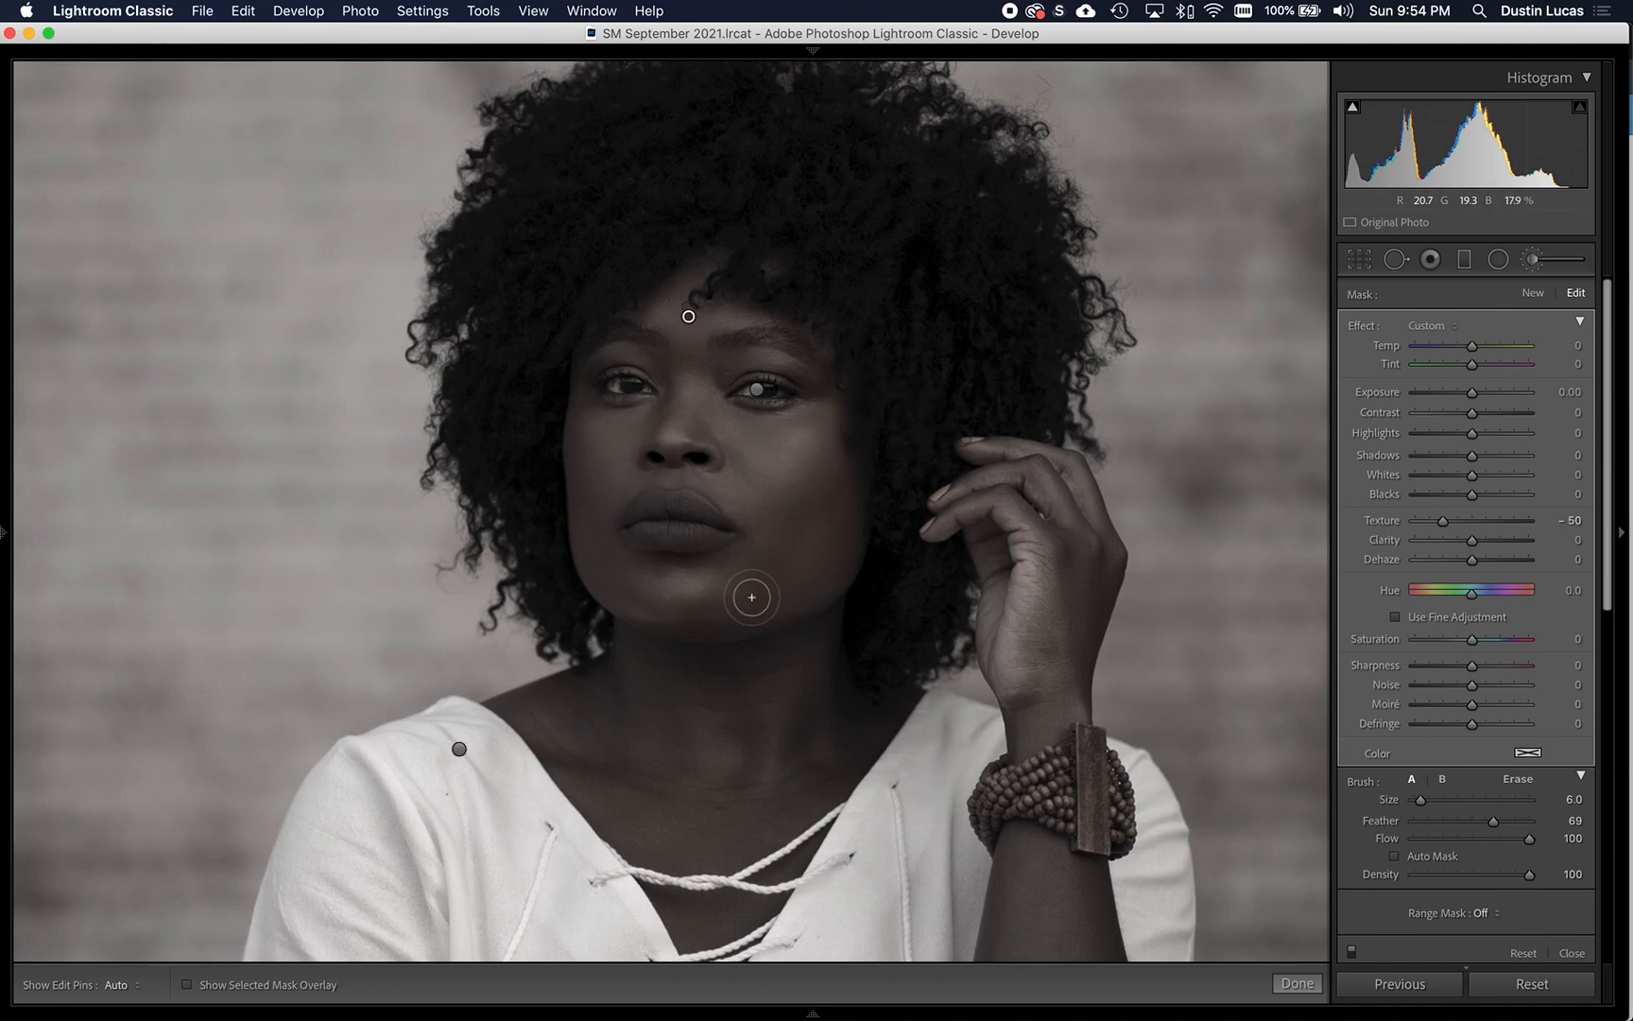
- Show the mask overlay and extend the skin-smoothing mask over the neck and upper chest with brush size 9
key(bracketright)
key(bracketright)
key(h)
key(h)
key(o)
key(h)
key(o)
key(h)
key(bracketright)
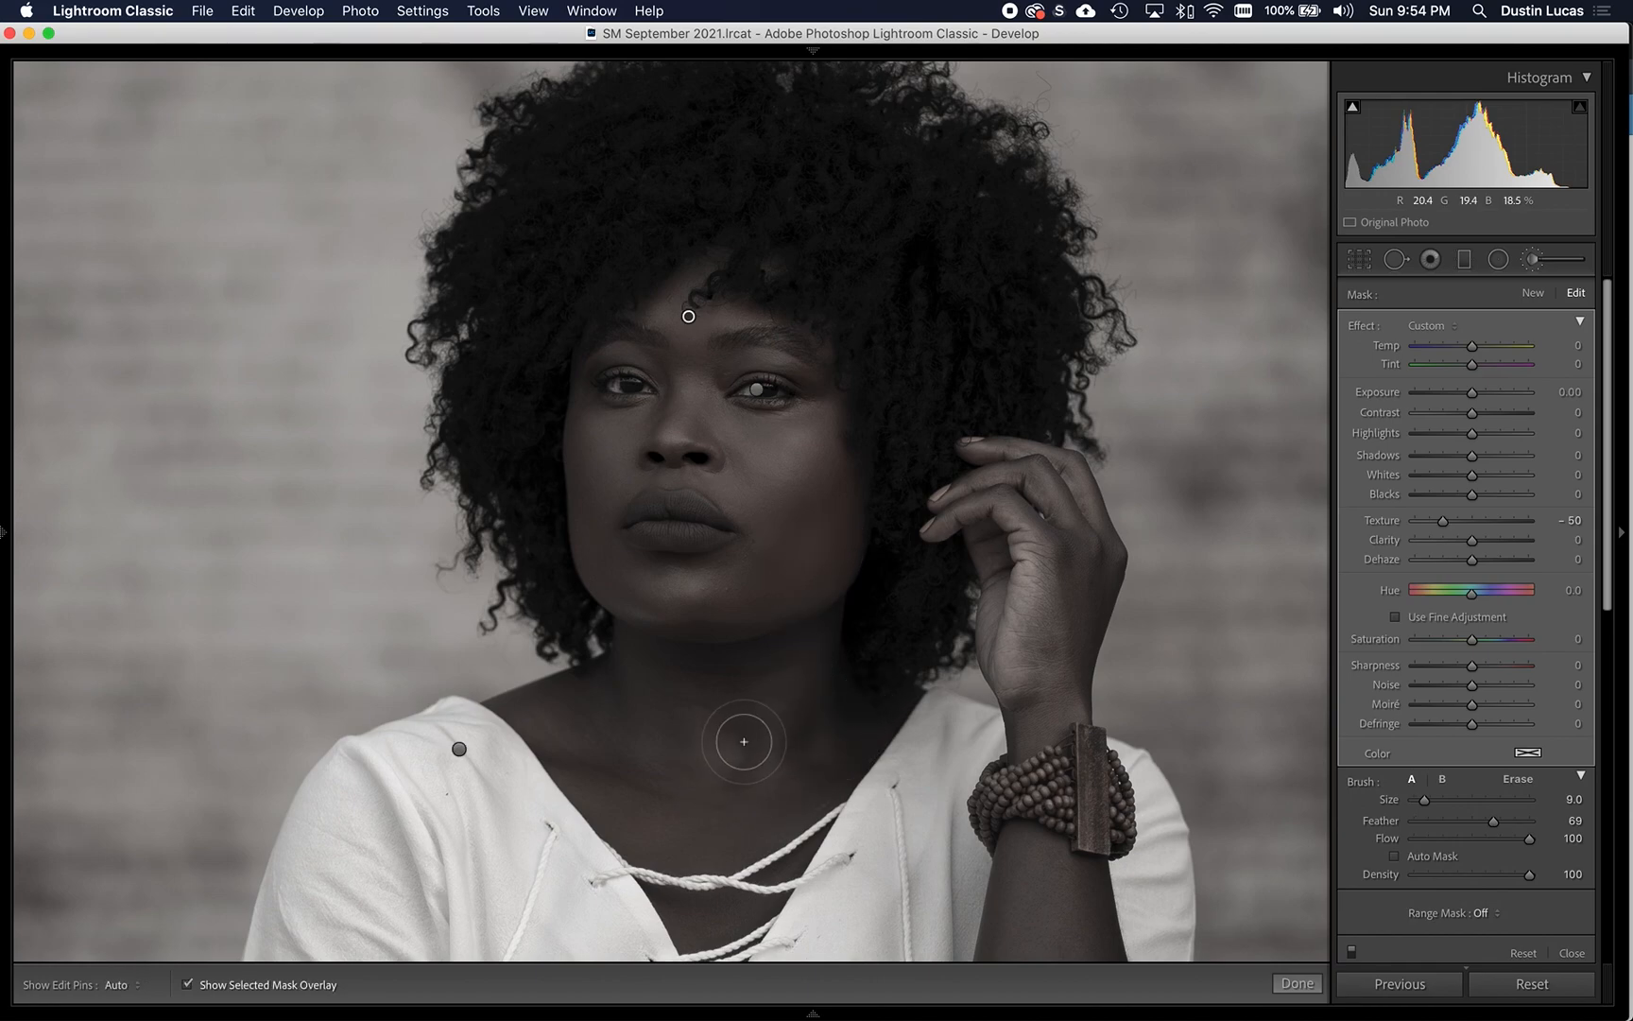
key(o)
key(h)
mouse_move(719, 630)
mouse_down()
mouse_move(747, 668)
mouse_move(689, 713)
mouse_move(627, 723)
mouse_move(625, 766)
mouse_move(689, 791)
mouse_move(789, 712)
mouse_up()
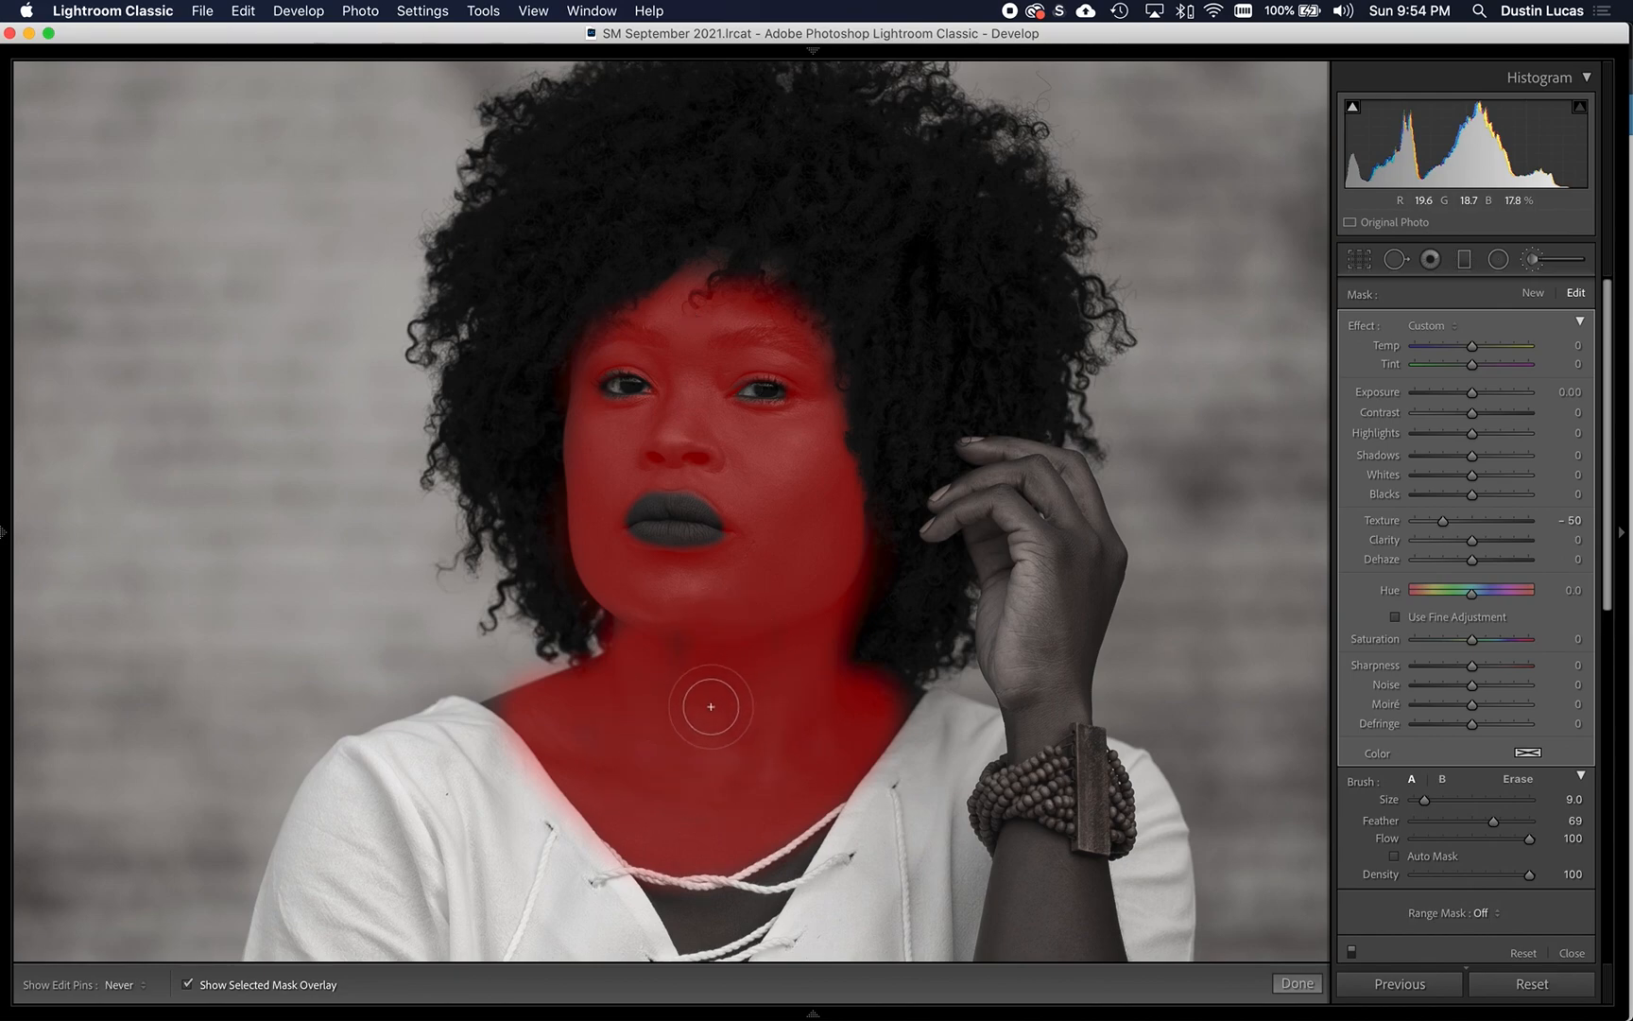
- Set the brush size to 10, examine the face mask up close and hide the mask overlay
key(h)
key(bracketleft)
key(bracketleft)
key(bracketleft)
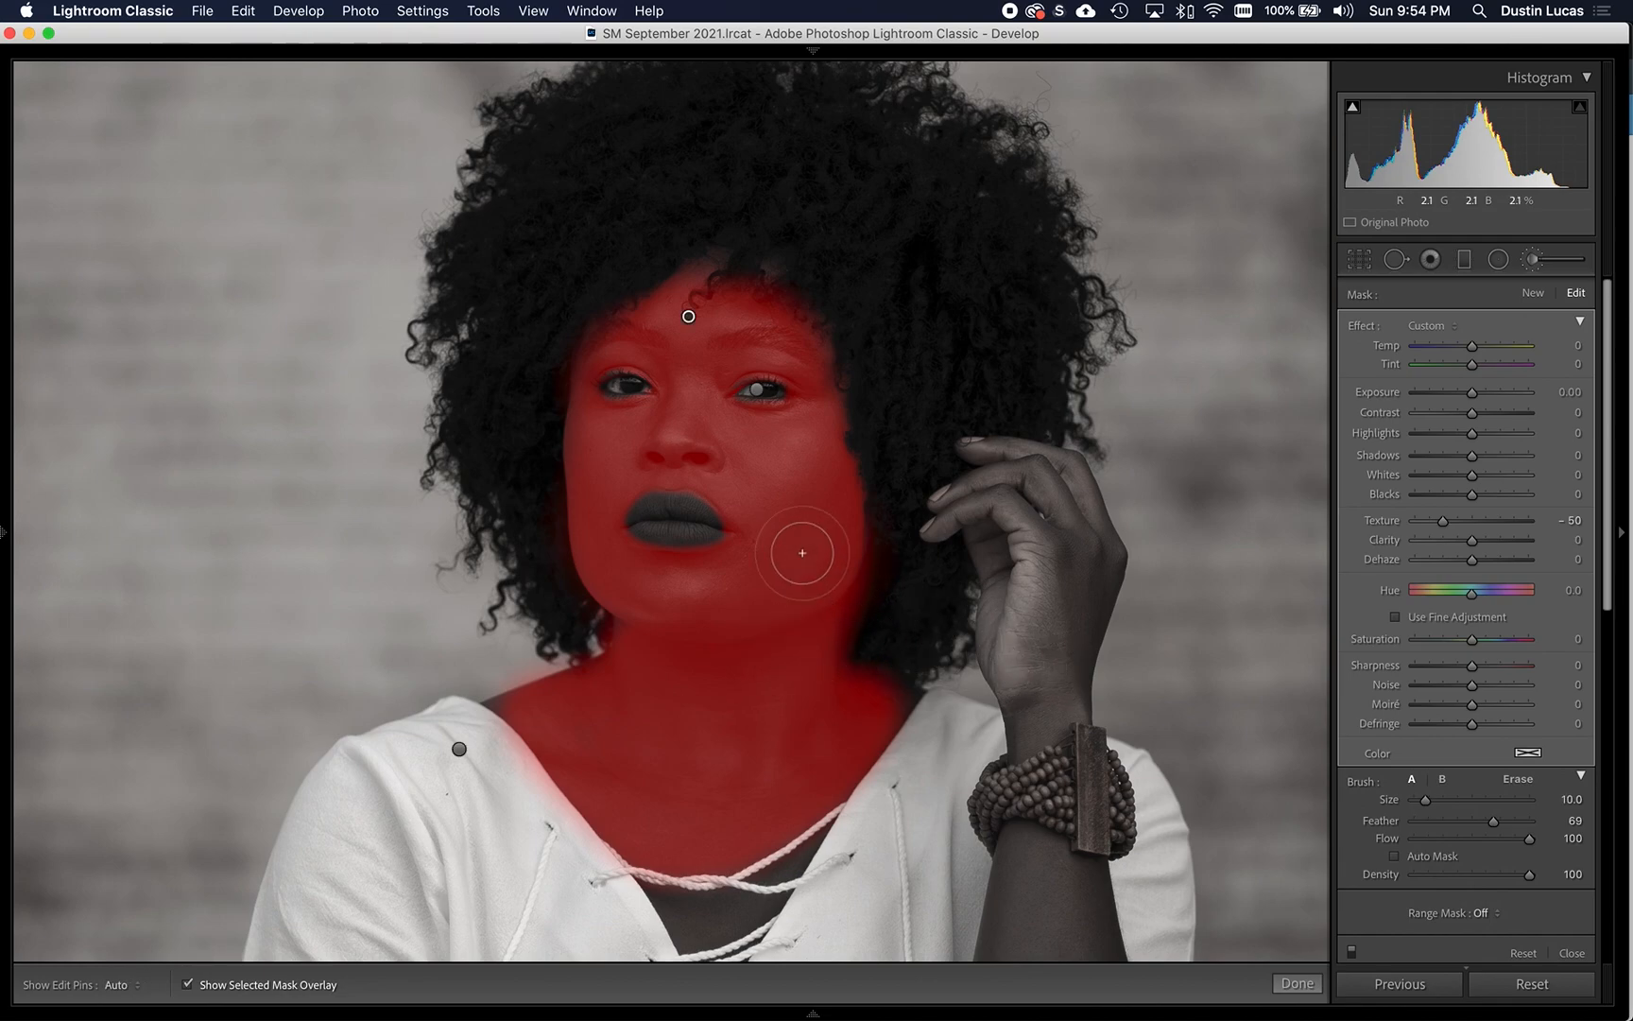
key(bracketright)
key(super+equal)
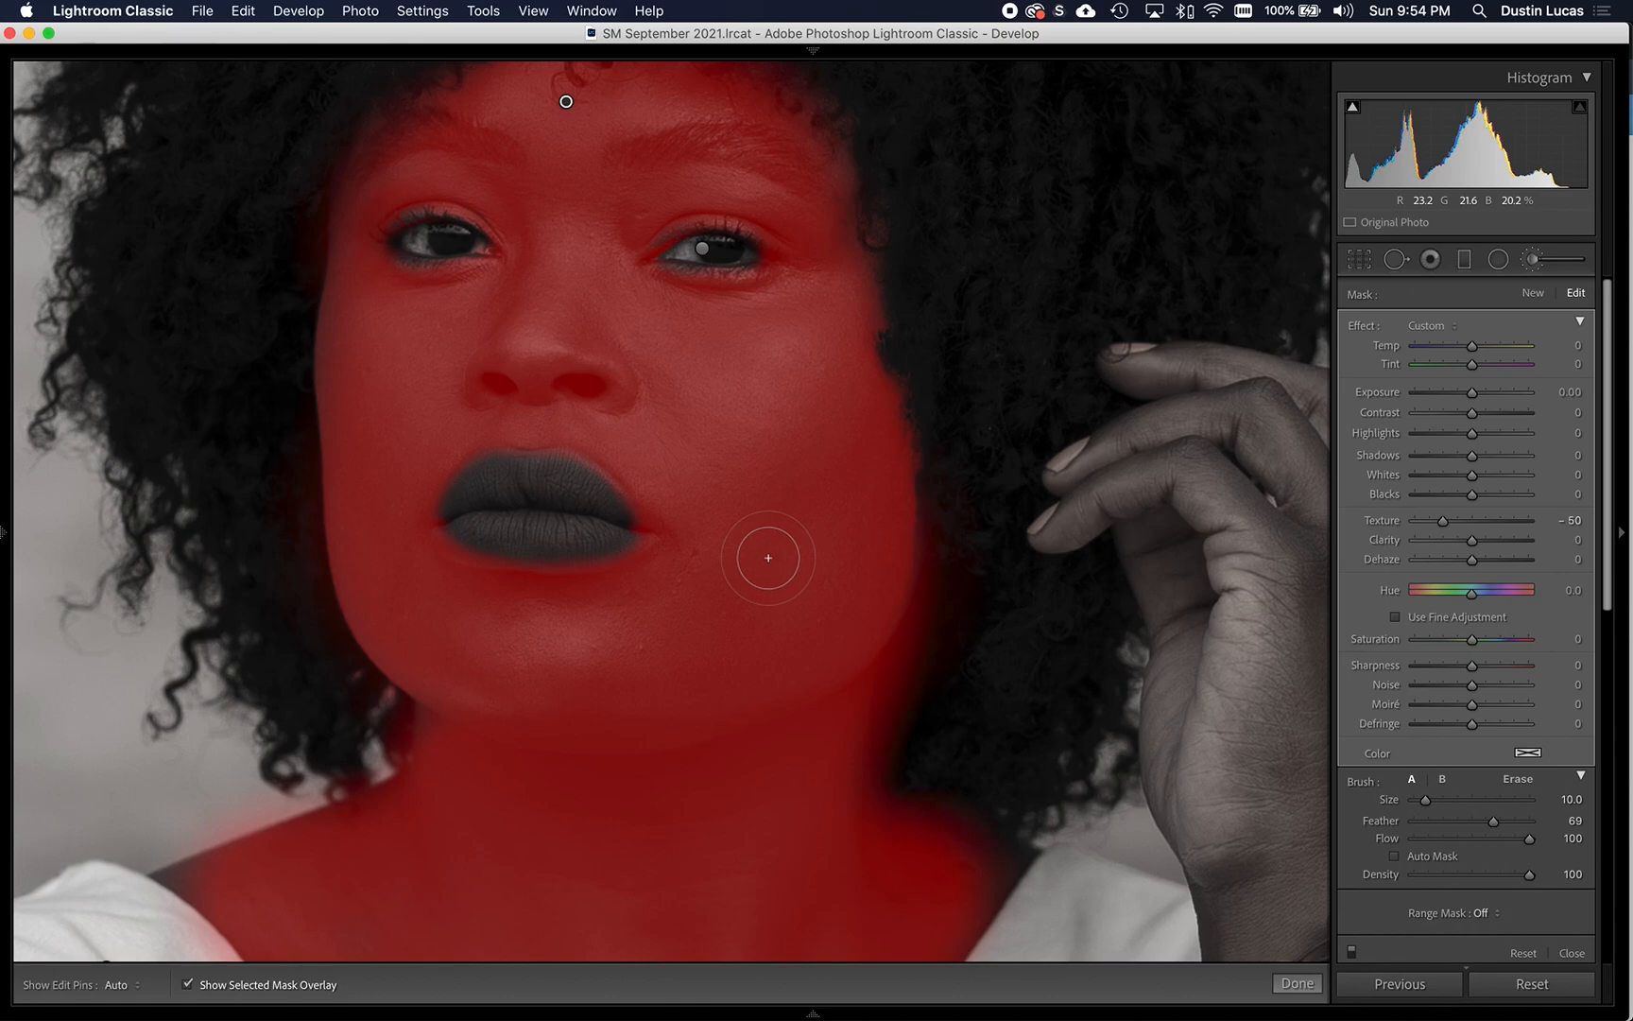
key(o)
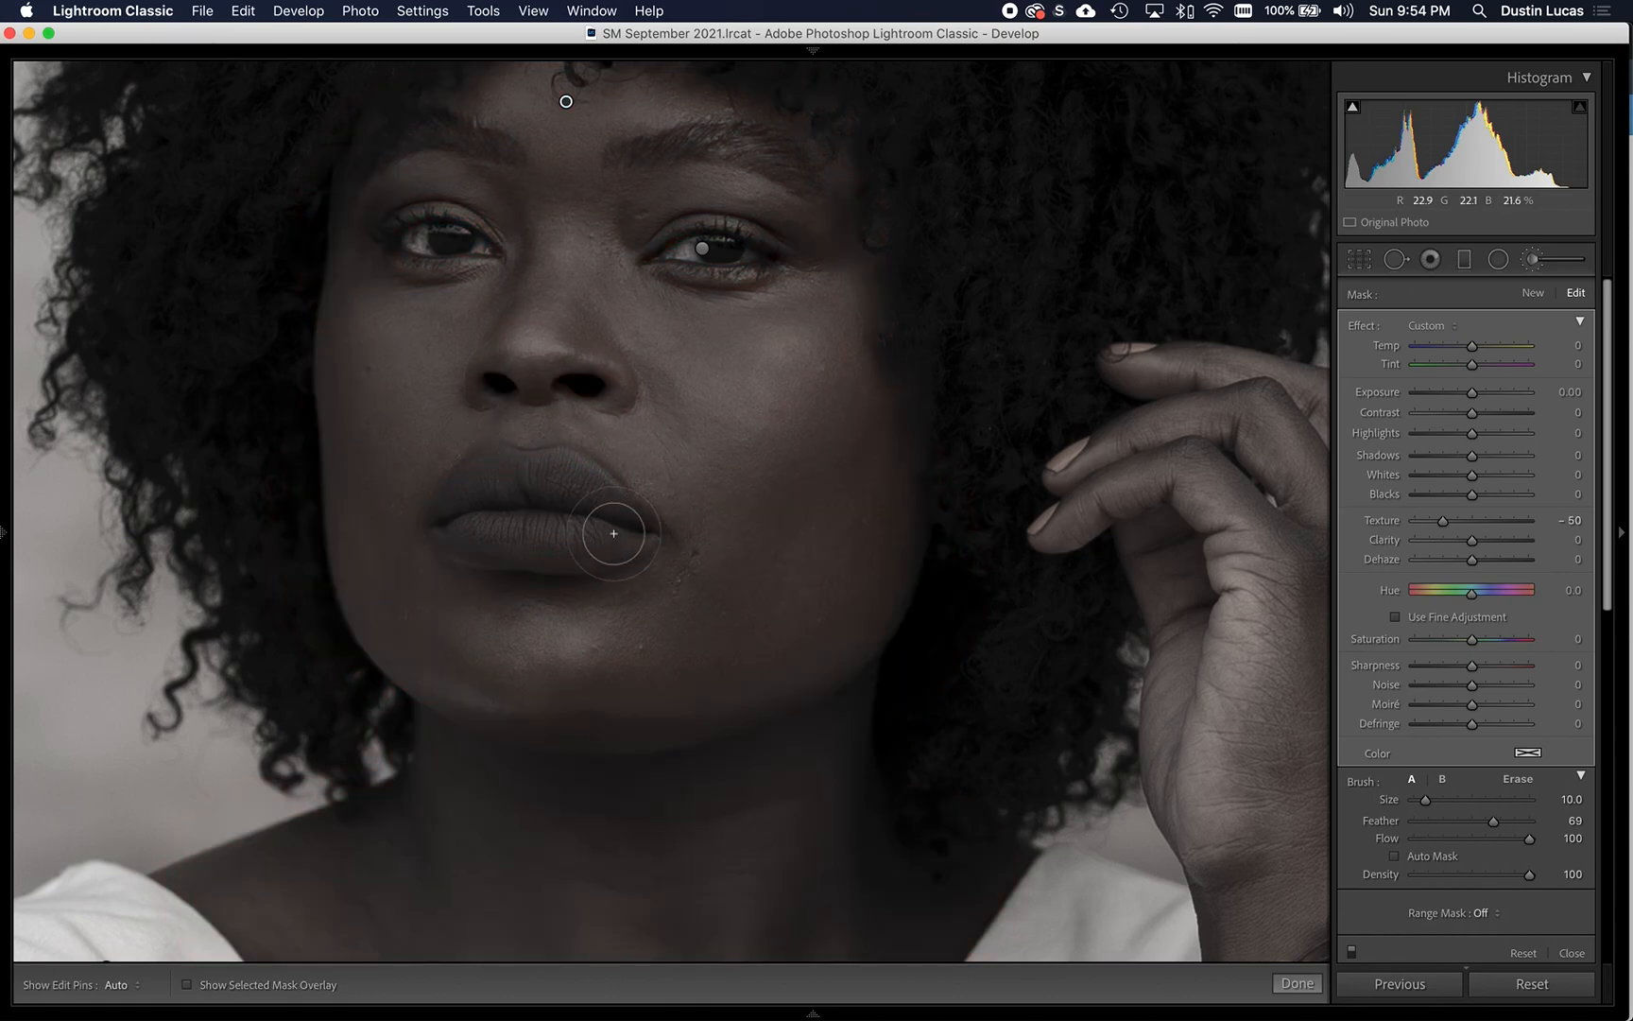
- Brush the smoothing over the lips and erase both eyes from the mask with eraser size 5
mouse_move(613, 524)
mouse_down()
mouse_move(626, 540)
mouse_move(509, 548)
mouse_move(463, 540)
mouse_move(448, 514)
mouse_move(493, 463)
mouse_move(561, 473)
mouse_move(594, 507)
mouse_up()
key(h)
key(h)
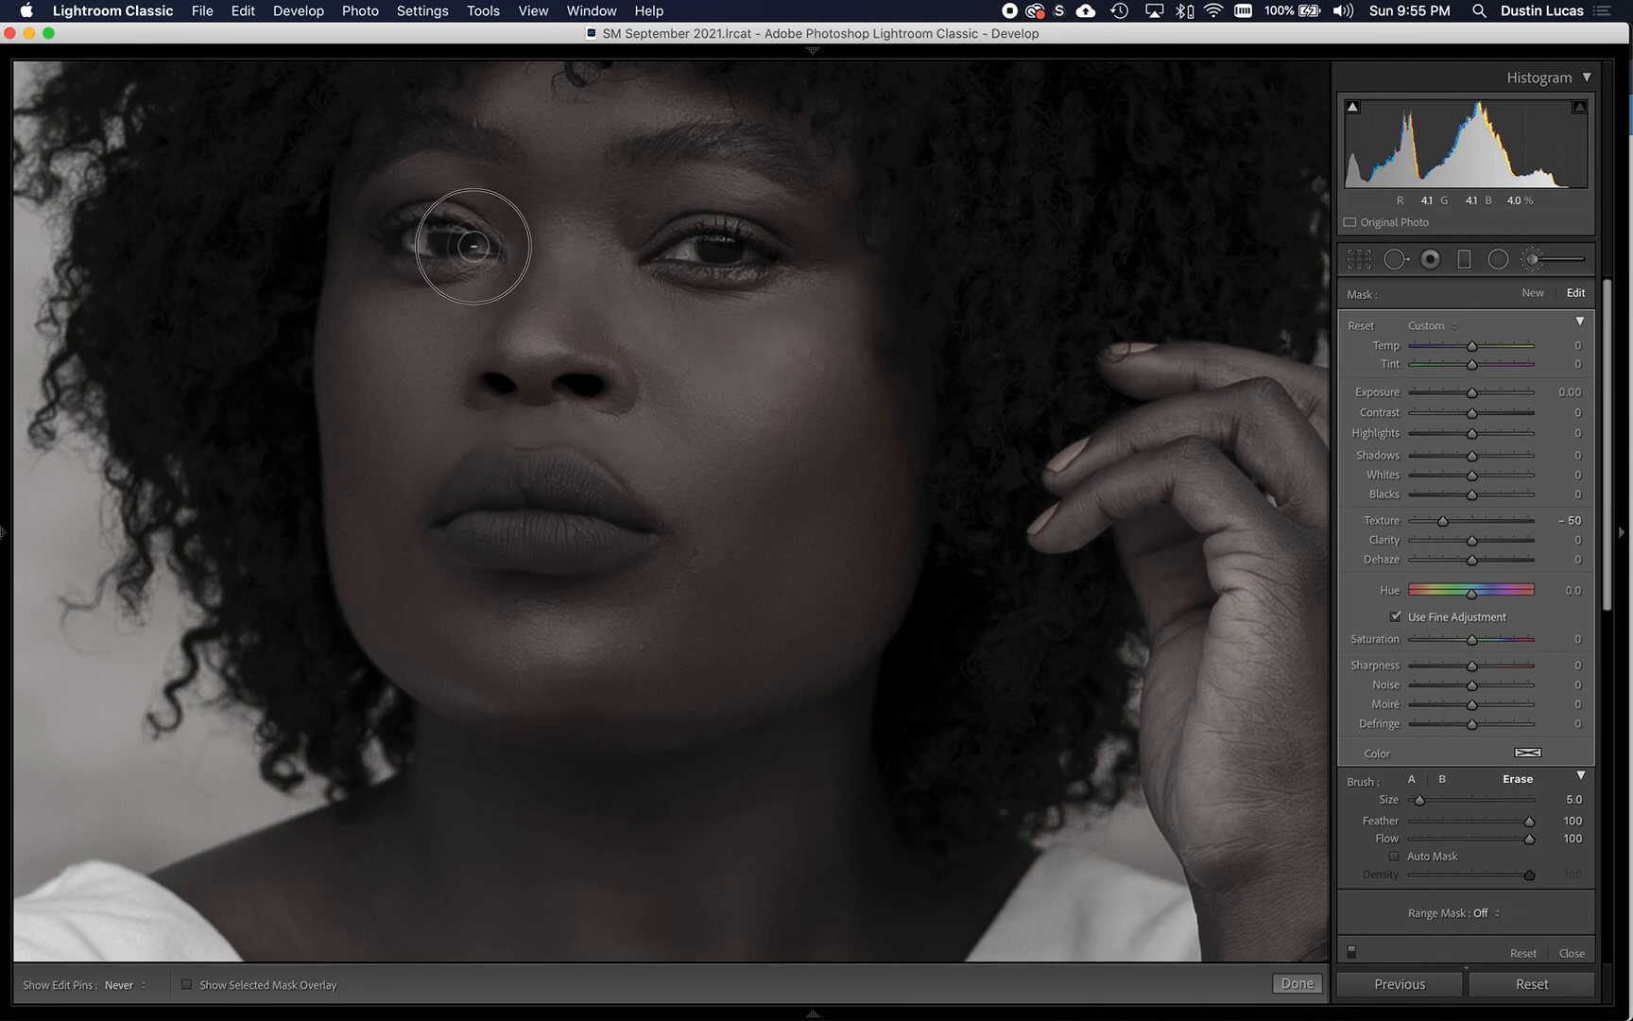
key(h)
- Select the eyes' brush adjustment and set its Texture to 20
key(h)
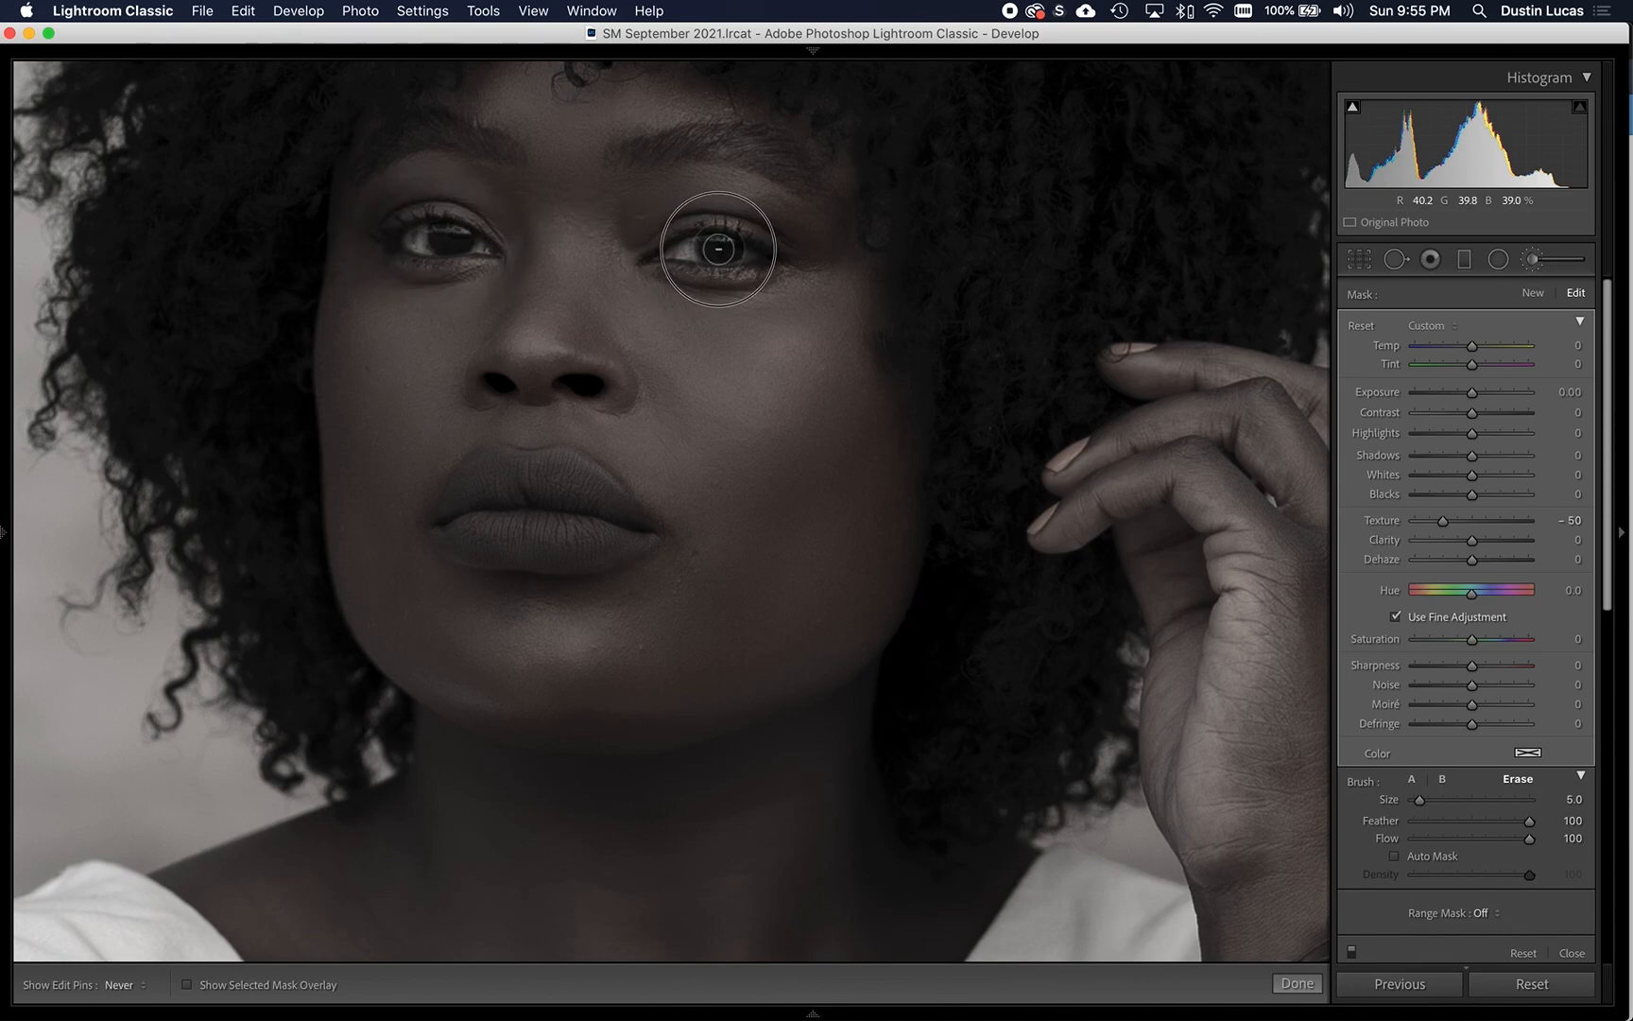
key(h)
click(716, 254)
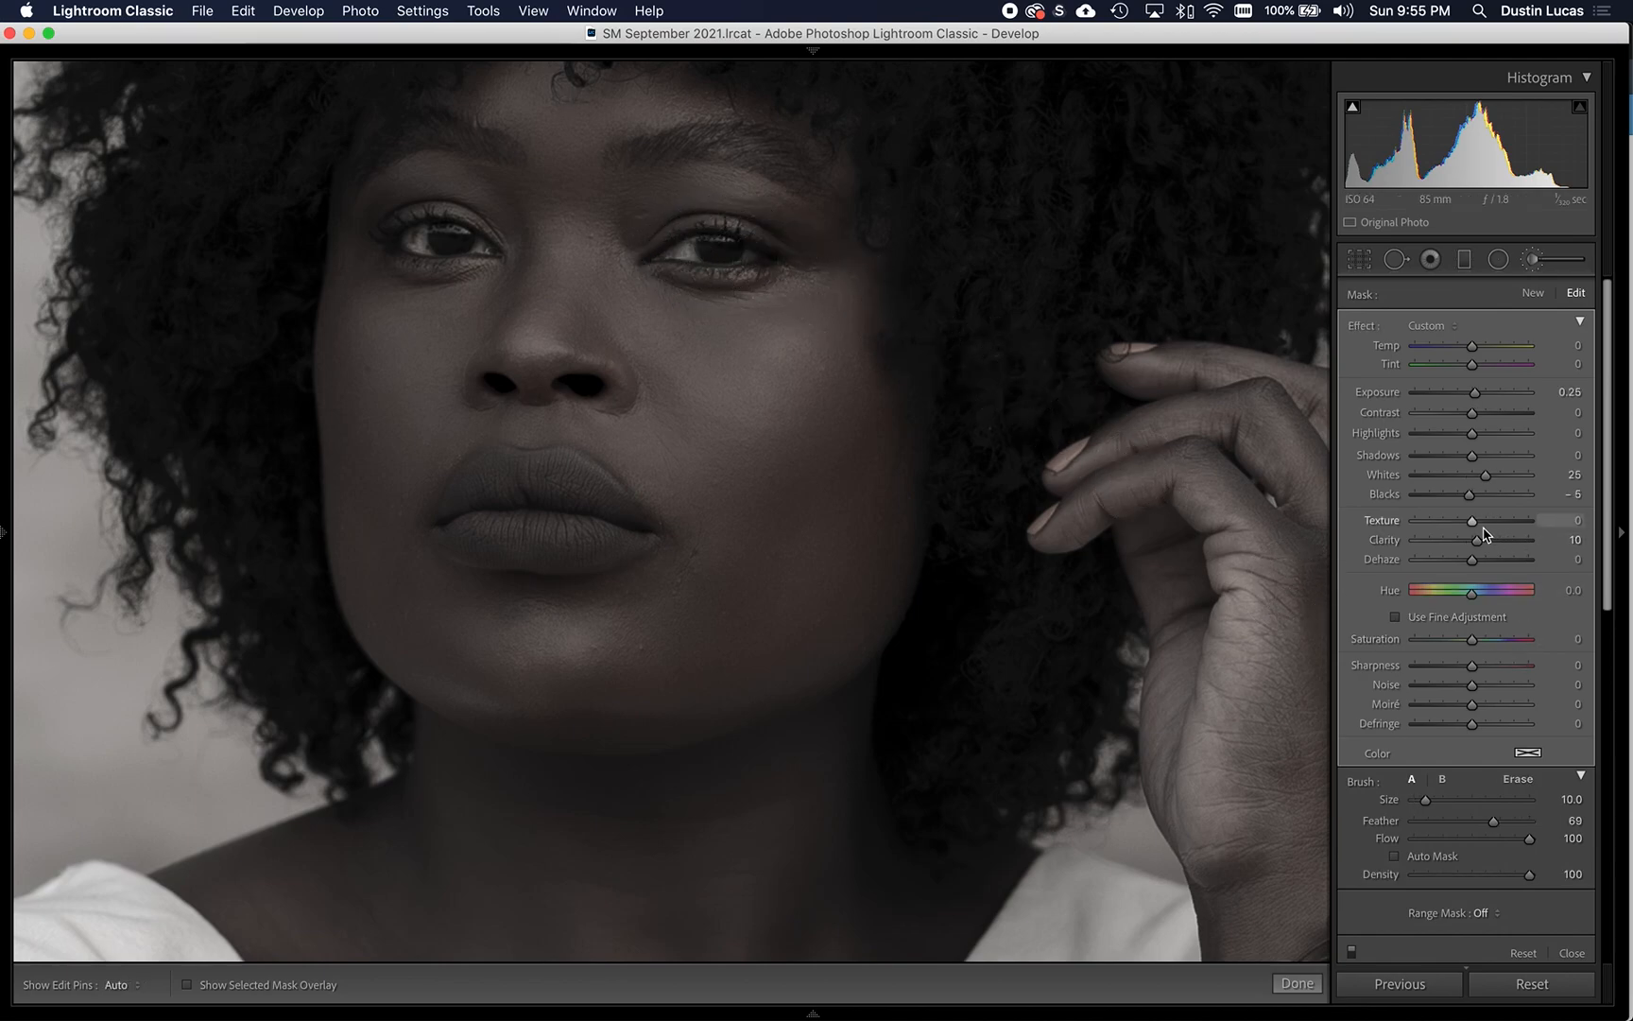
mouse_move(1473, 523)
mouse_down()
mouse_move(1506, 531)
mouse_move(1484, 529)
mouse_up()
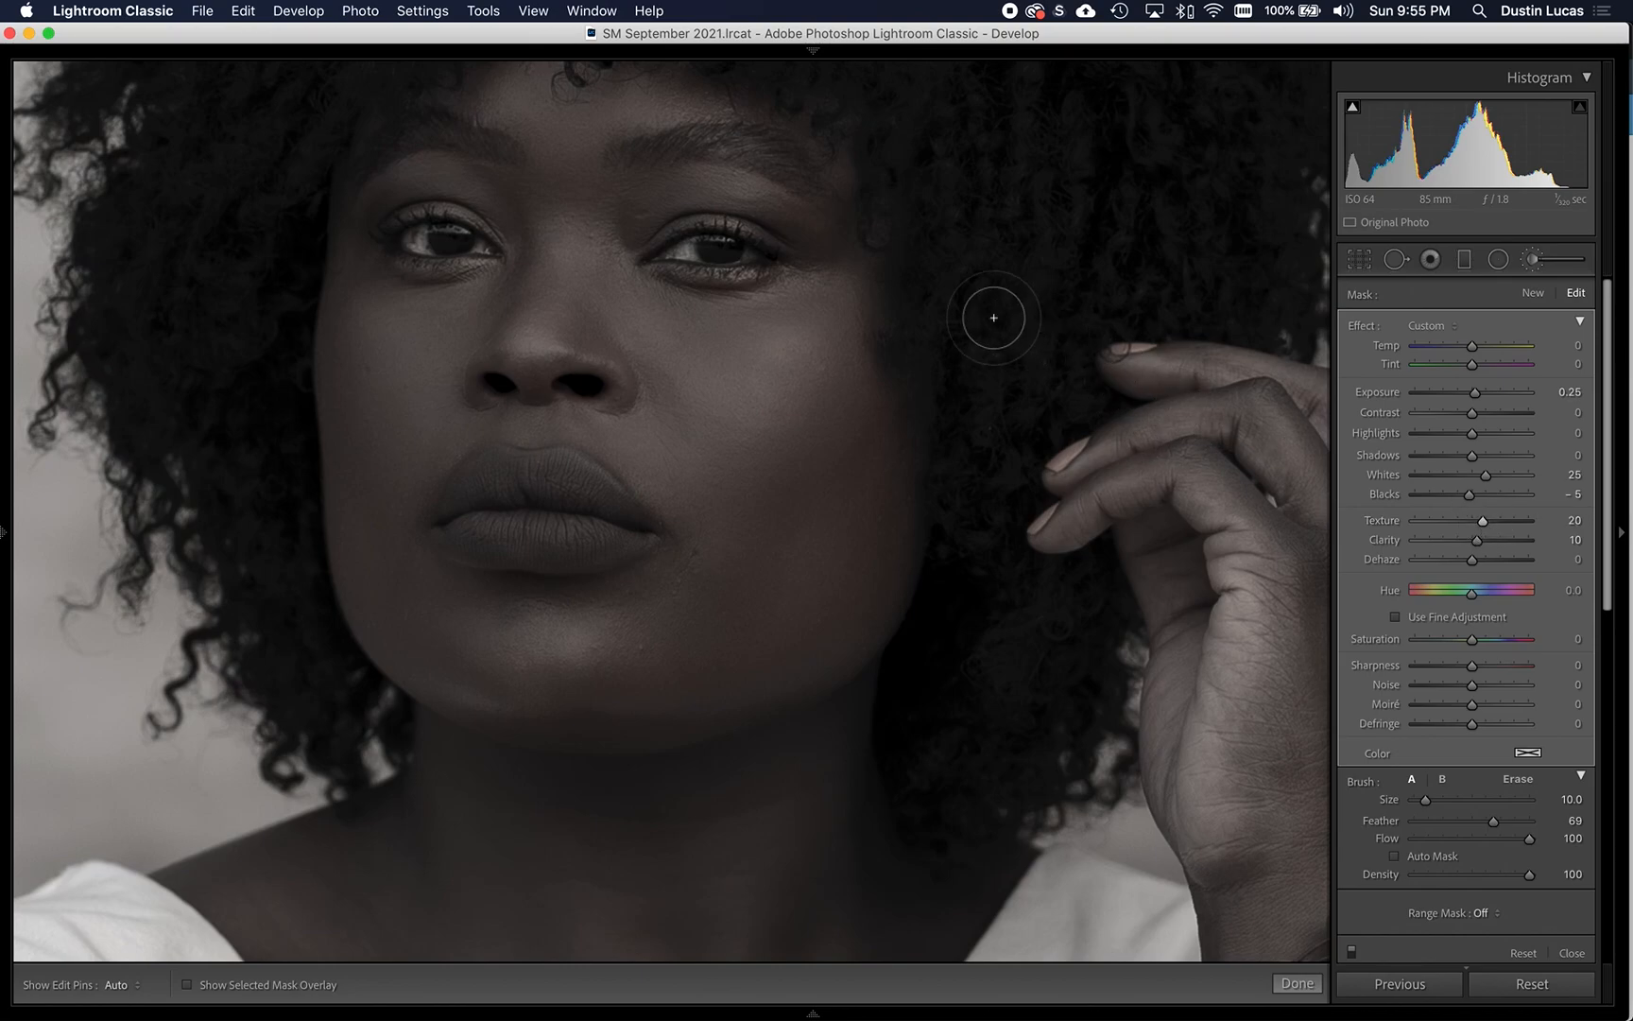
- Separate the overlapping forehead pins, switch between the two face adjustments and reselect the one with Texture -50
click(566, 101)
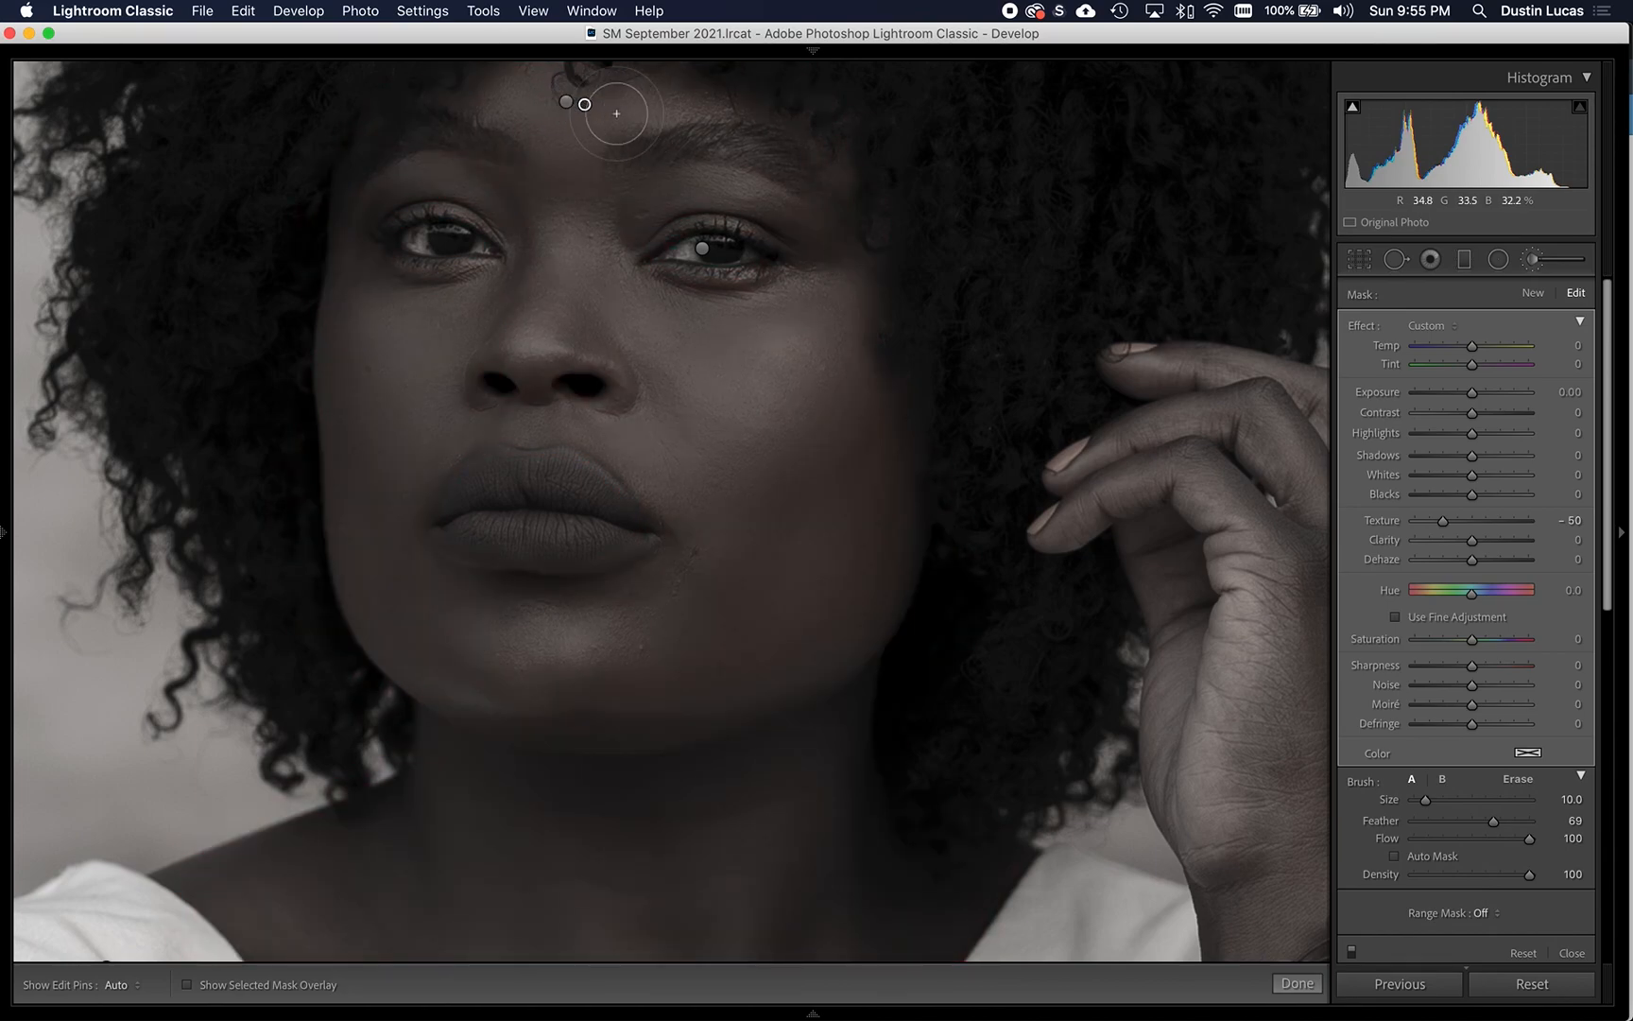
click(585, 104)
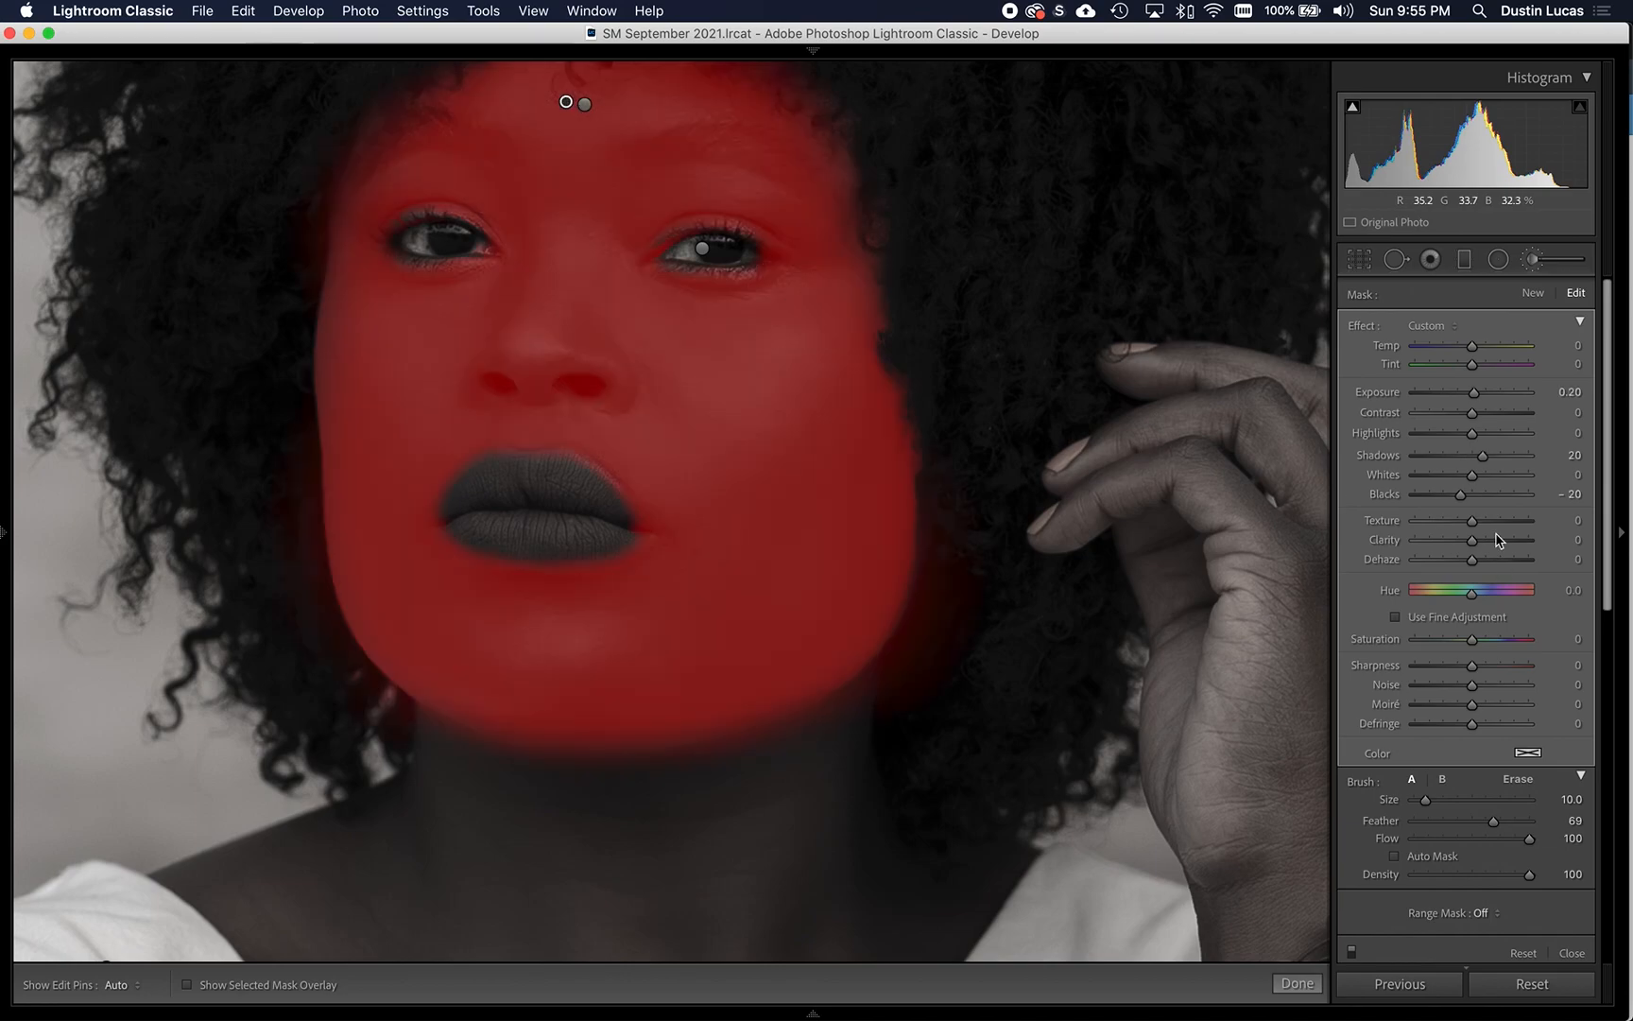
click(586, 107)
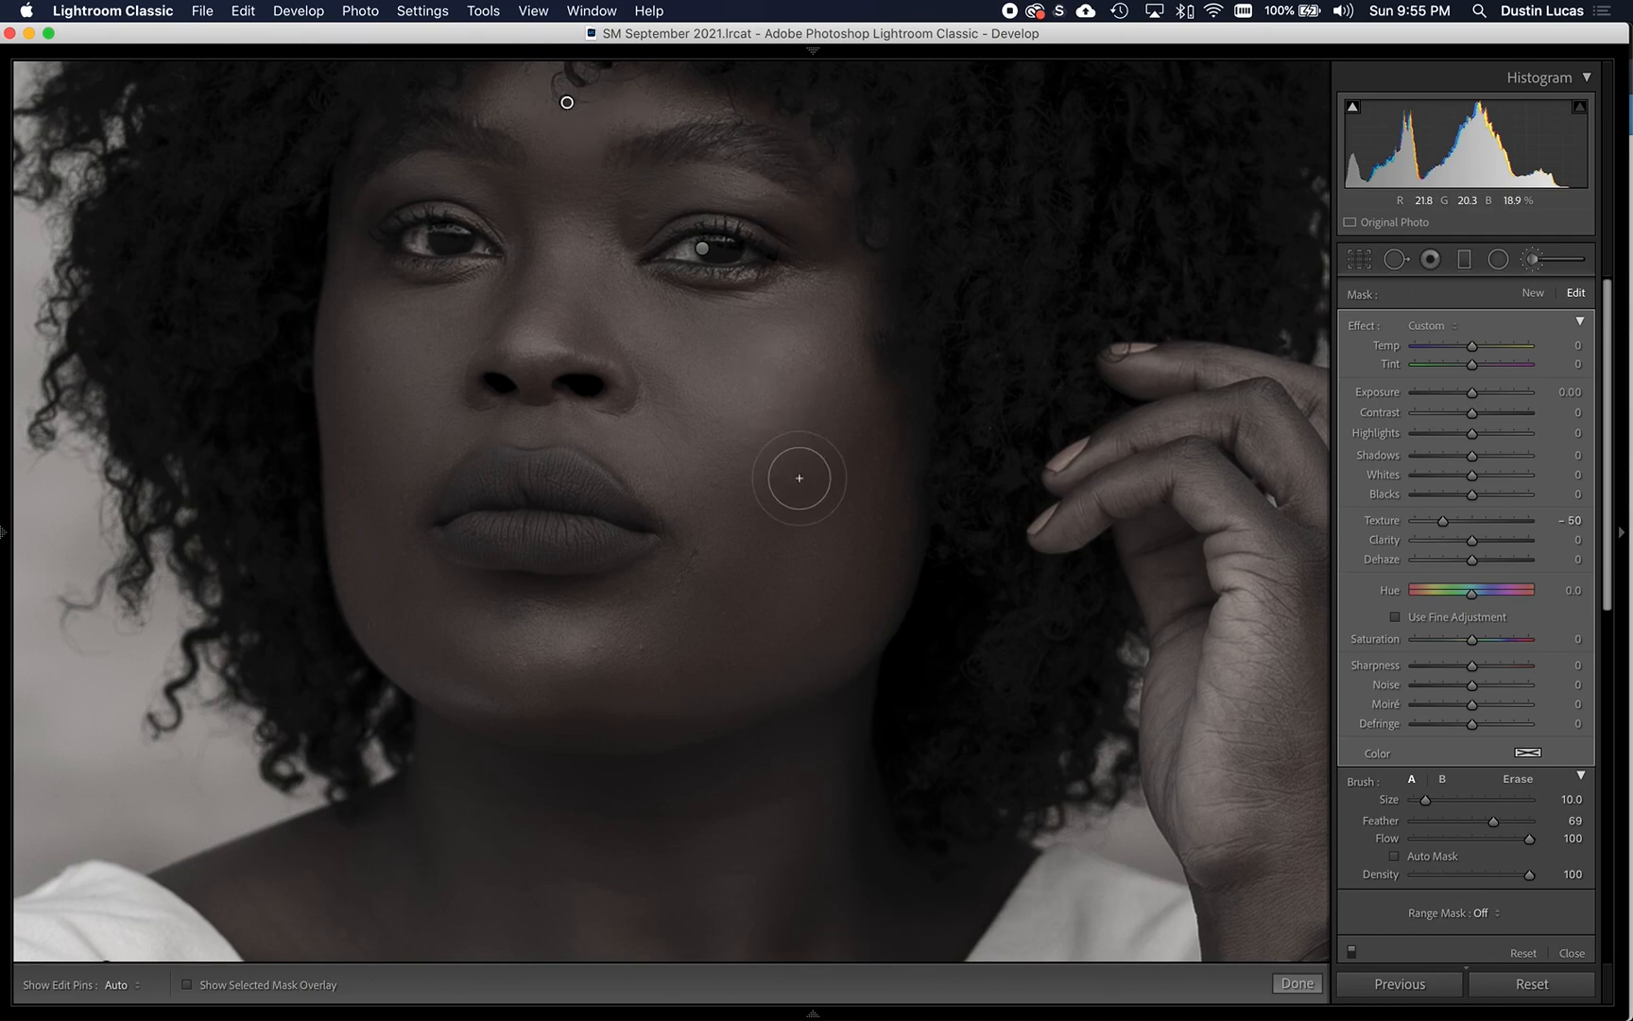
- Brush the skin smoothing over the raised forearm with brush size 11
key(z)
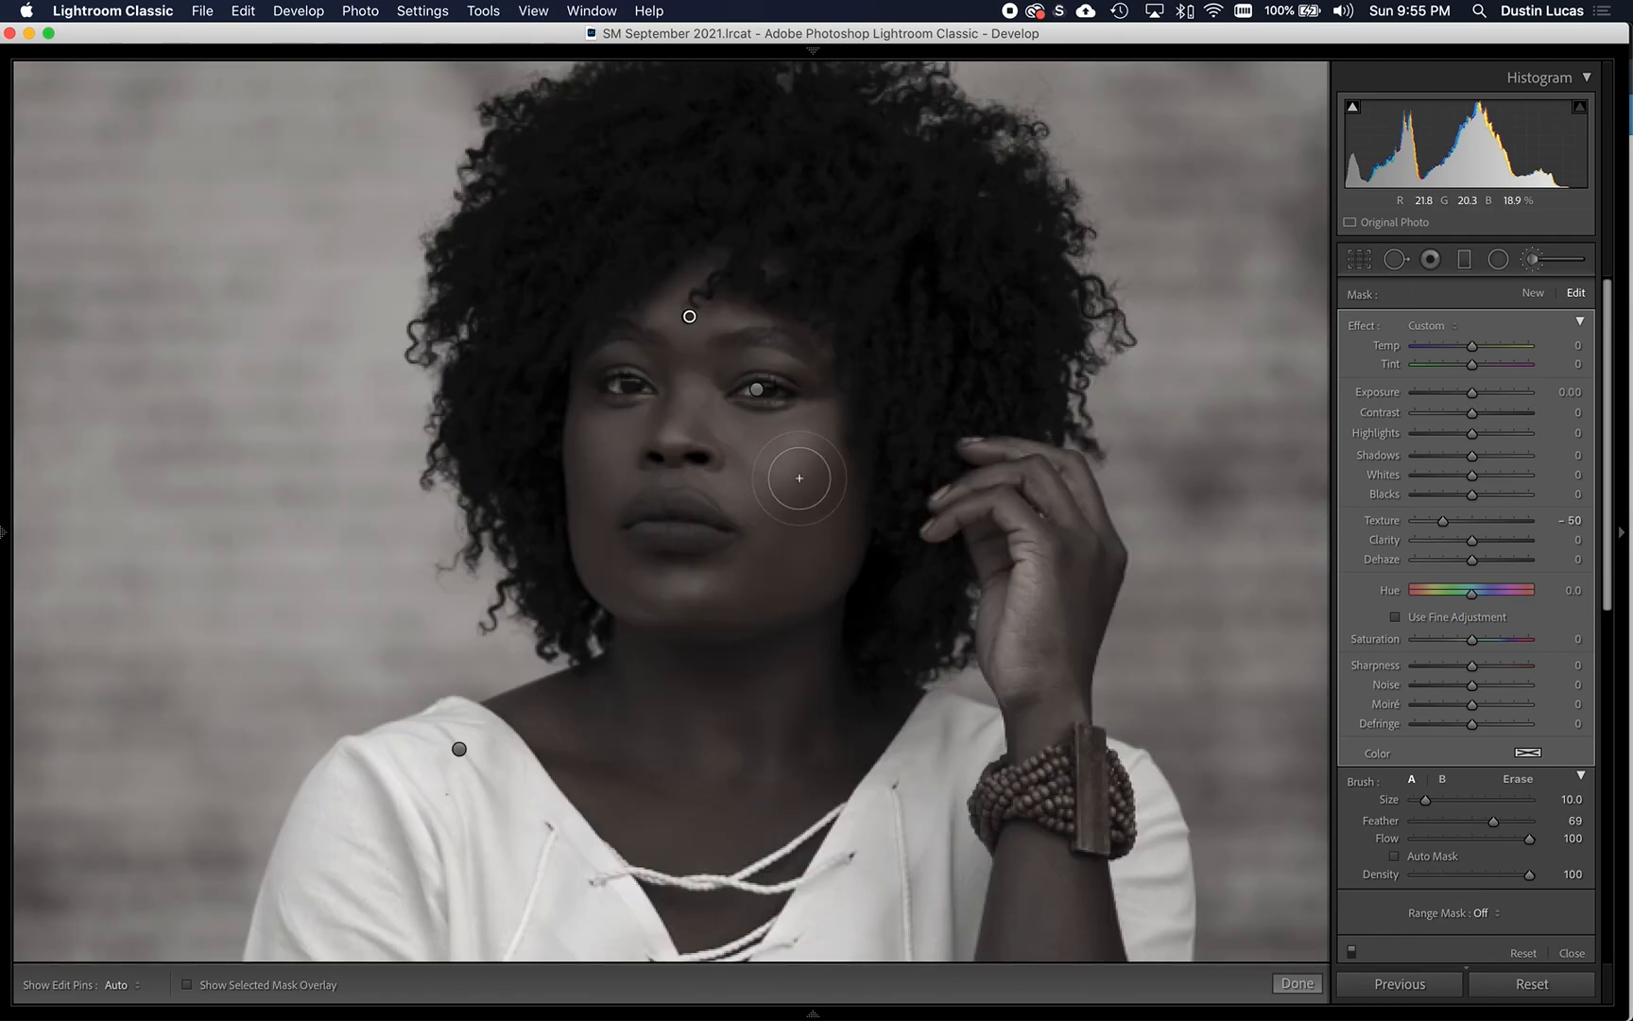
drag(994, 733, 774, 356)
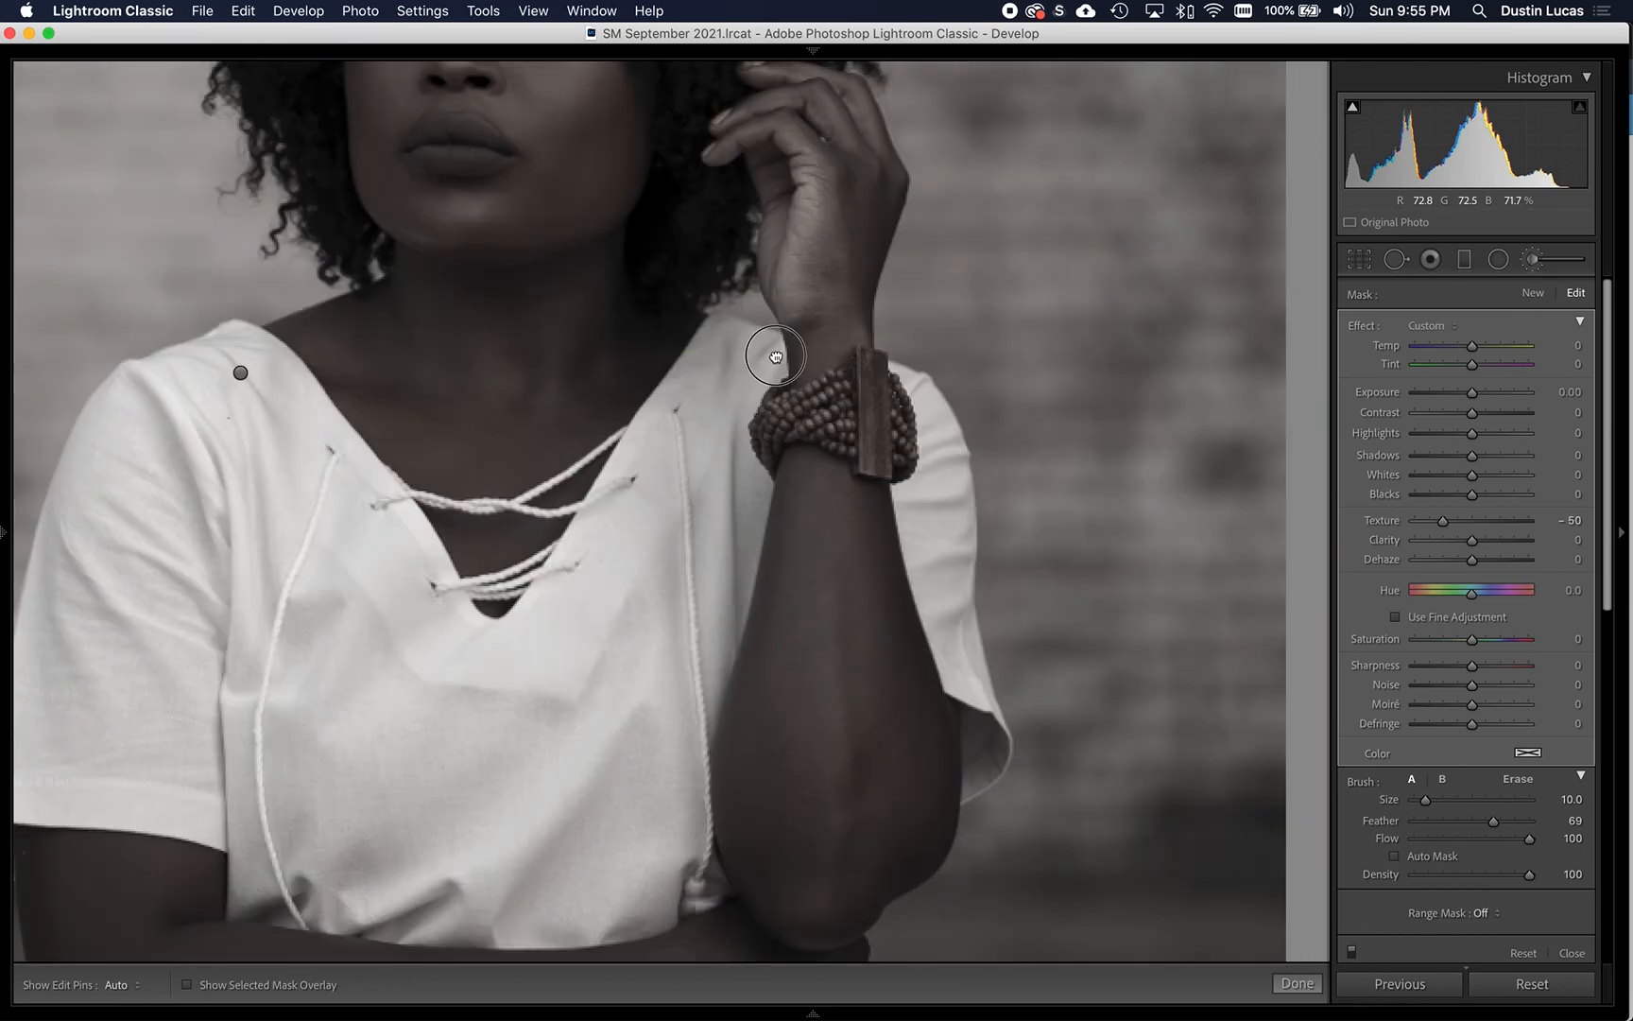
scroll(827, 609, down, 2)
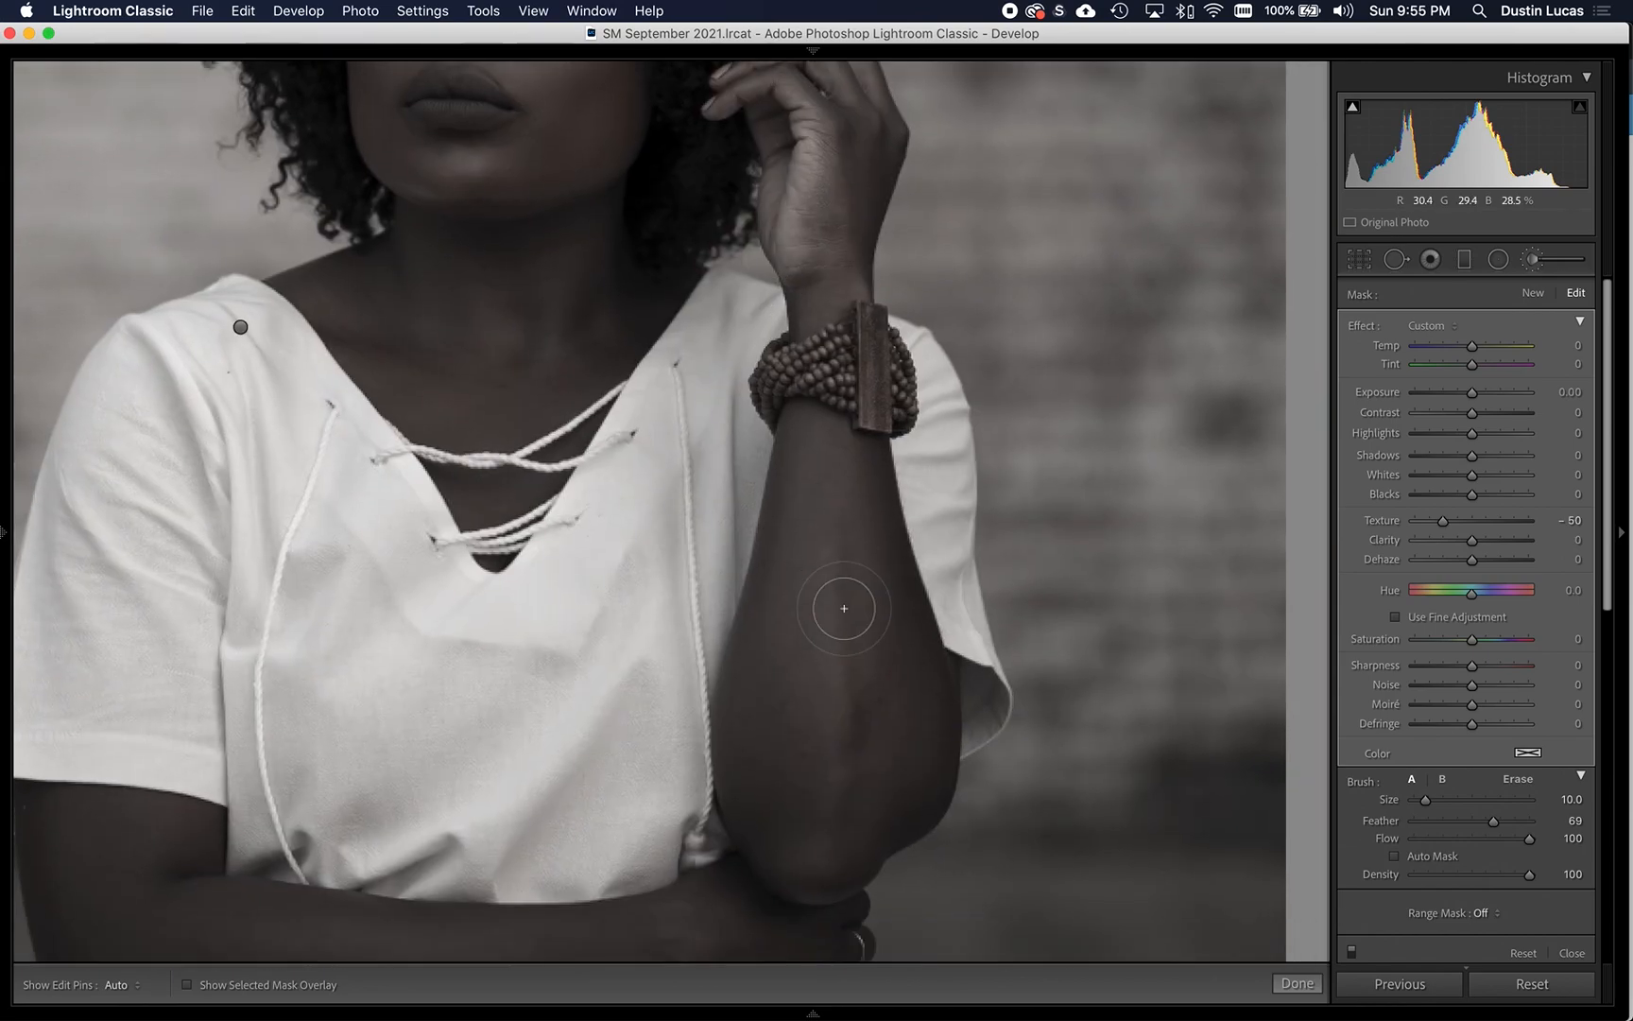
scroll(844, 607, up, 1)
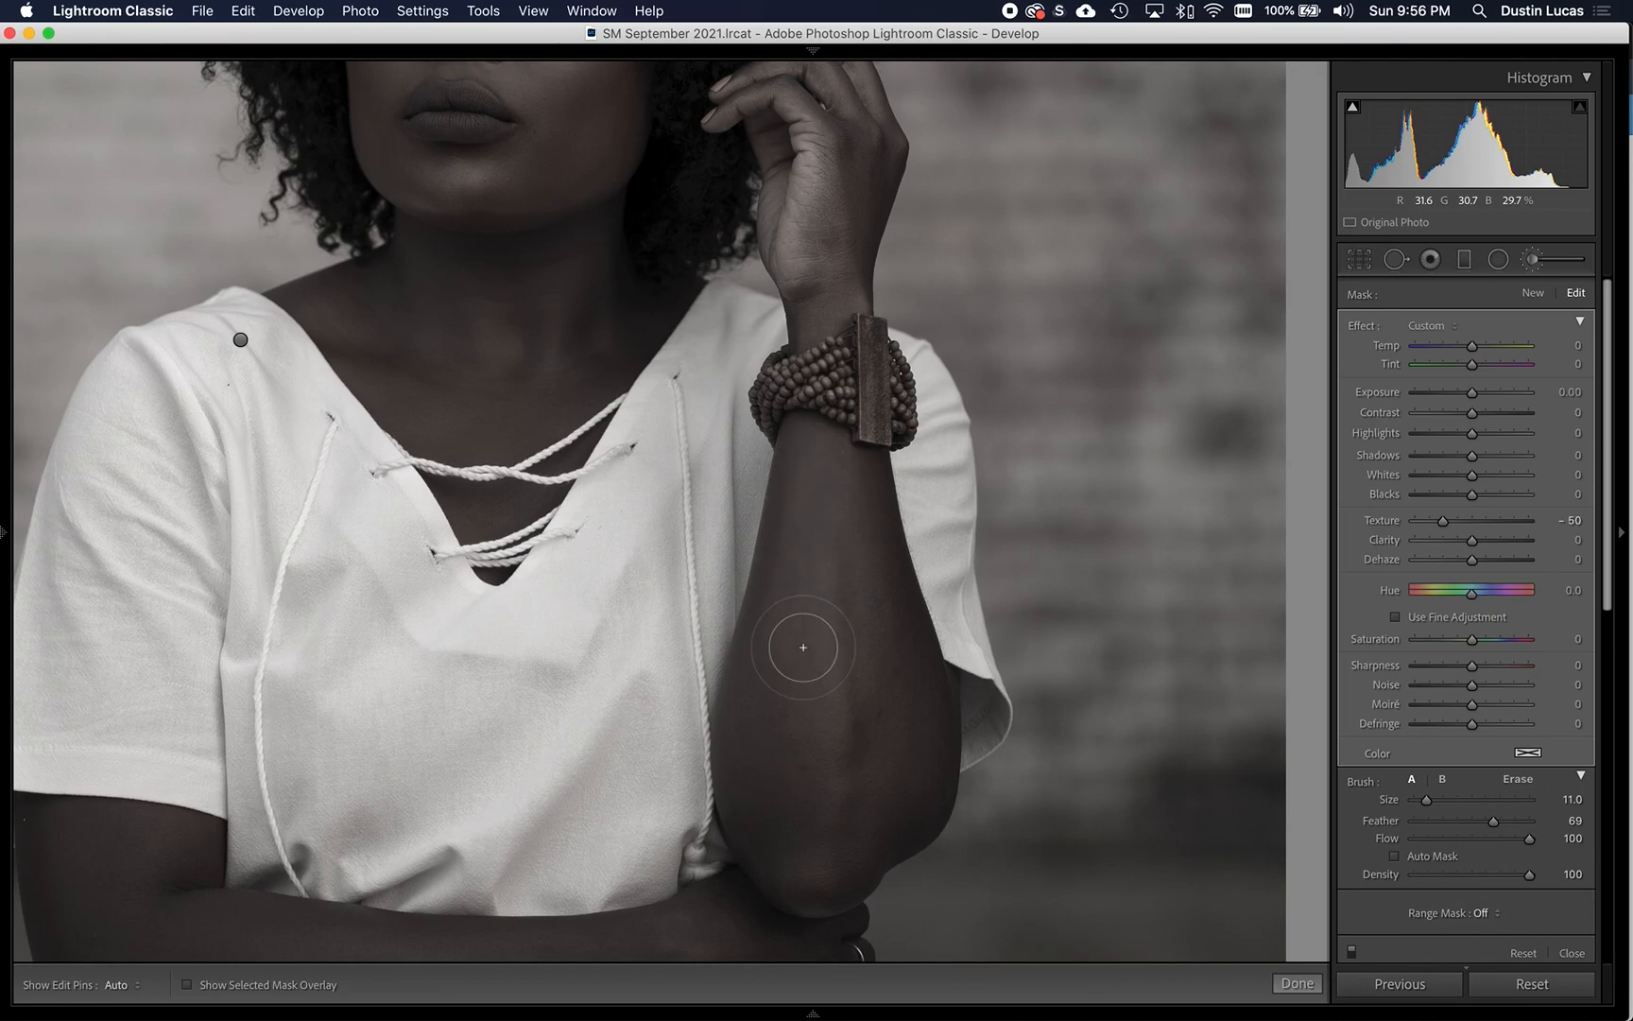
key(h)
key(h)
- Brush the skin smoothing over the folded forearm with brush size 10 and undo the last stroke
drag(738, 851, 795, 635)
key([)
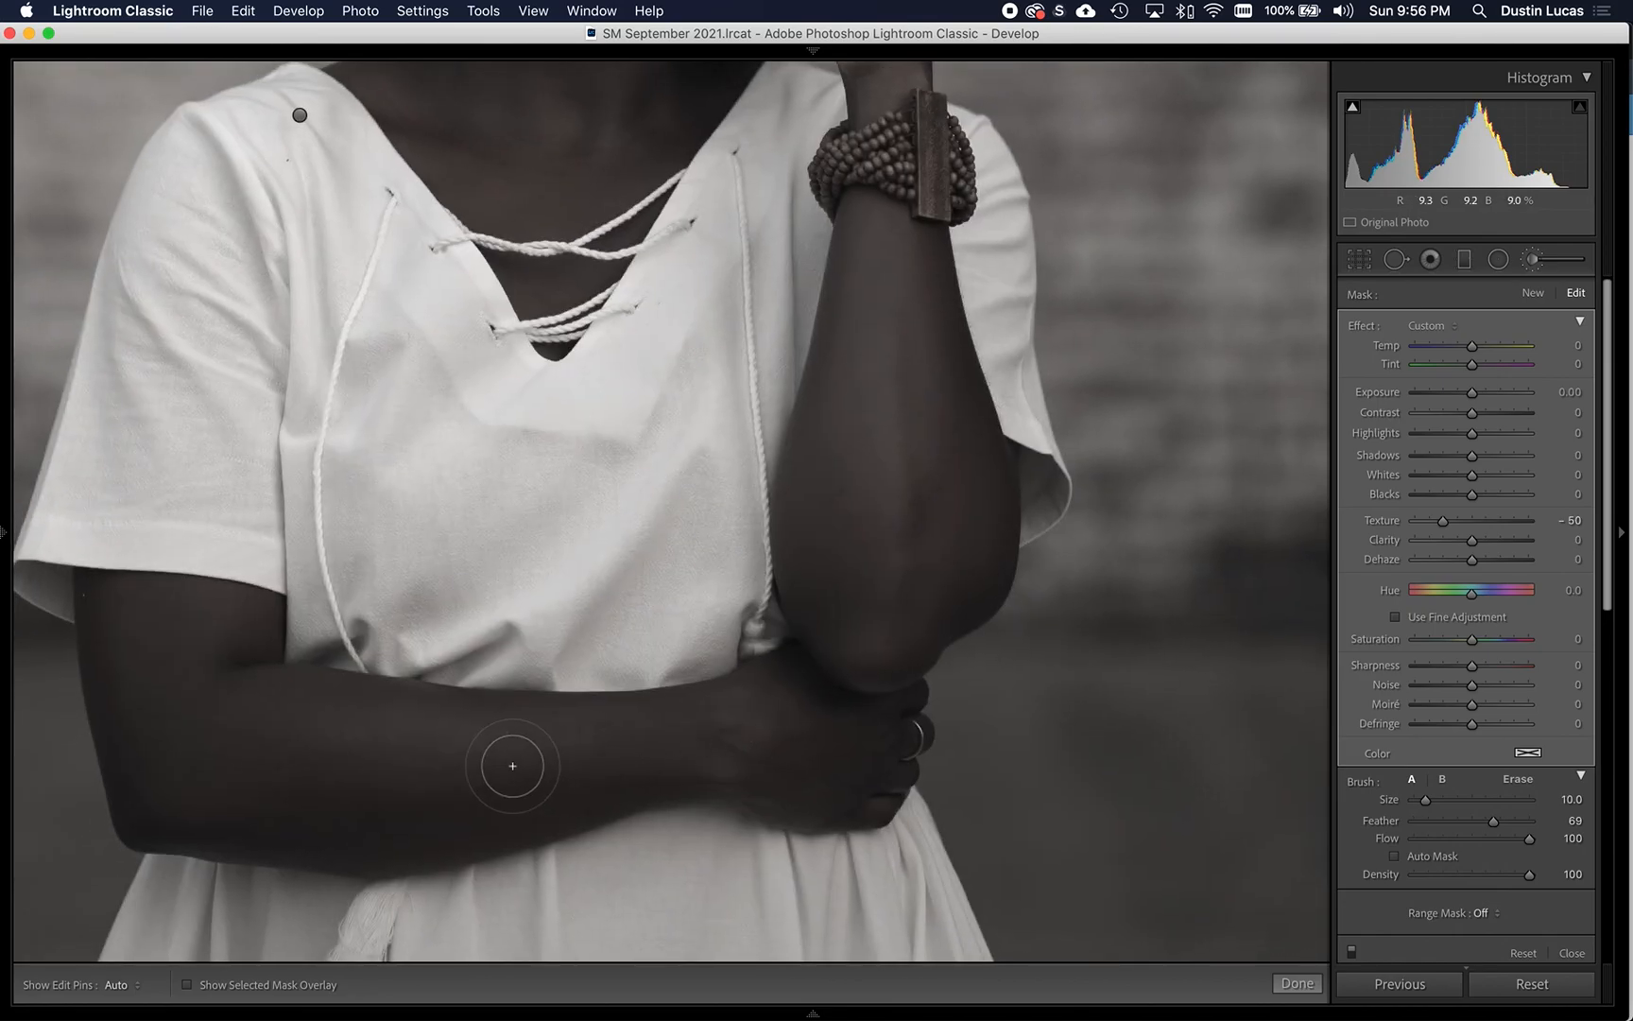
key(h)
key(h)
key(super+z)
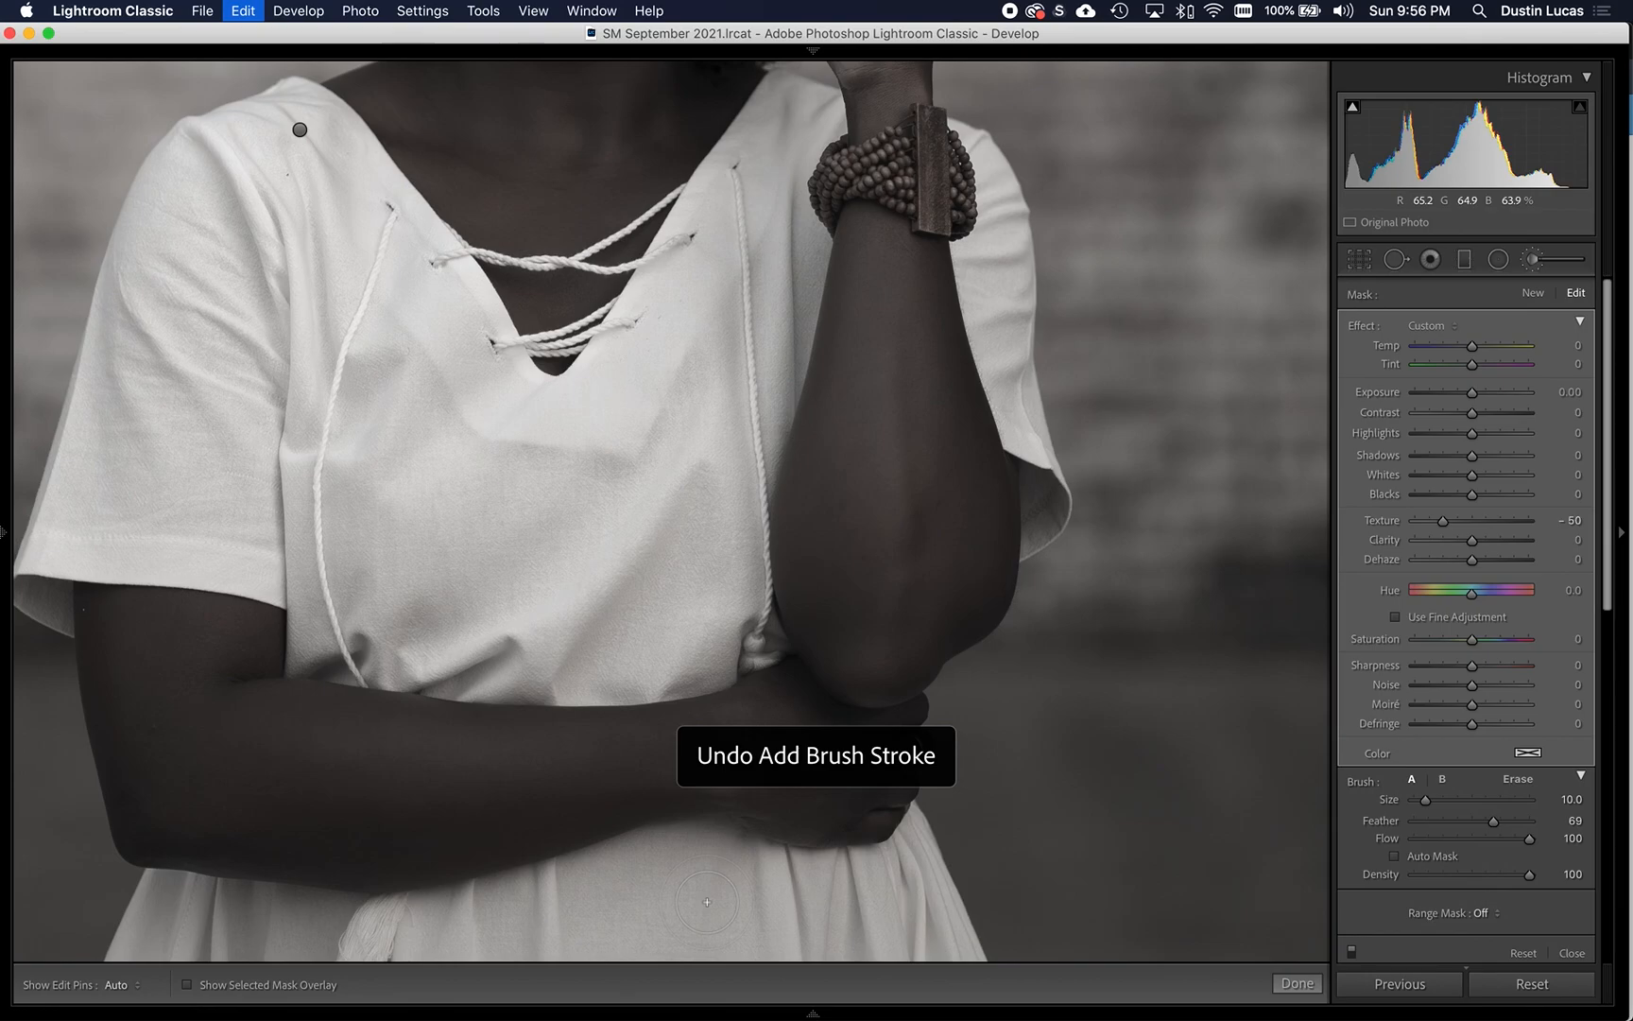
- Undo the last skin-smoothing brush stroke on the folded forearm and hand
key(super+z)
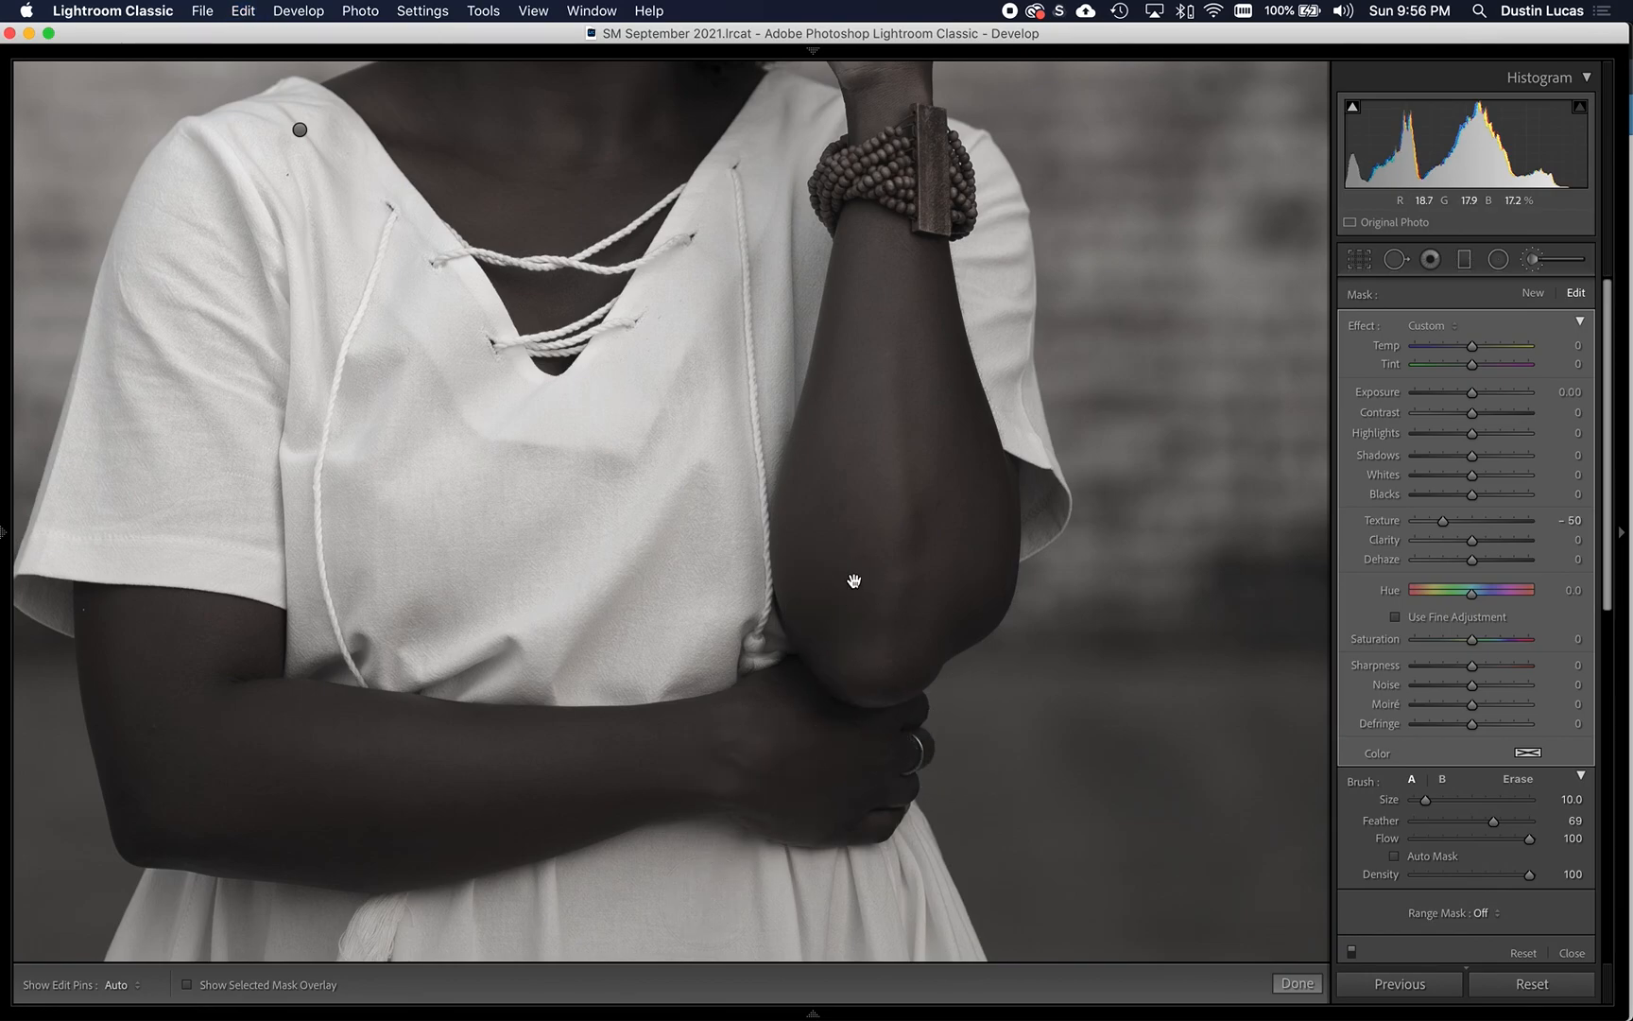
drag(859, 611, 864, 827)
drag(837, 549, 881, 787)
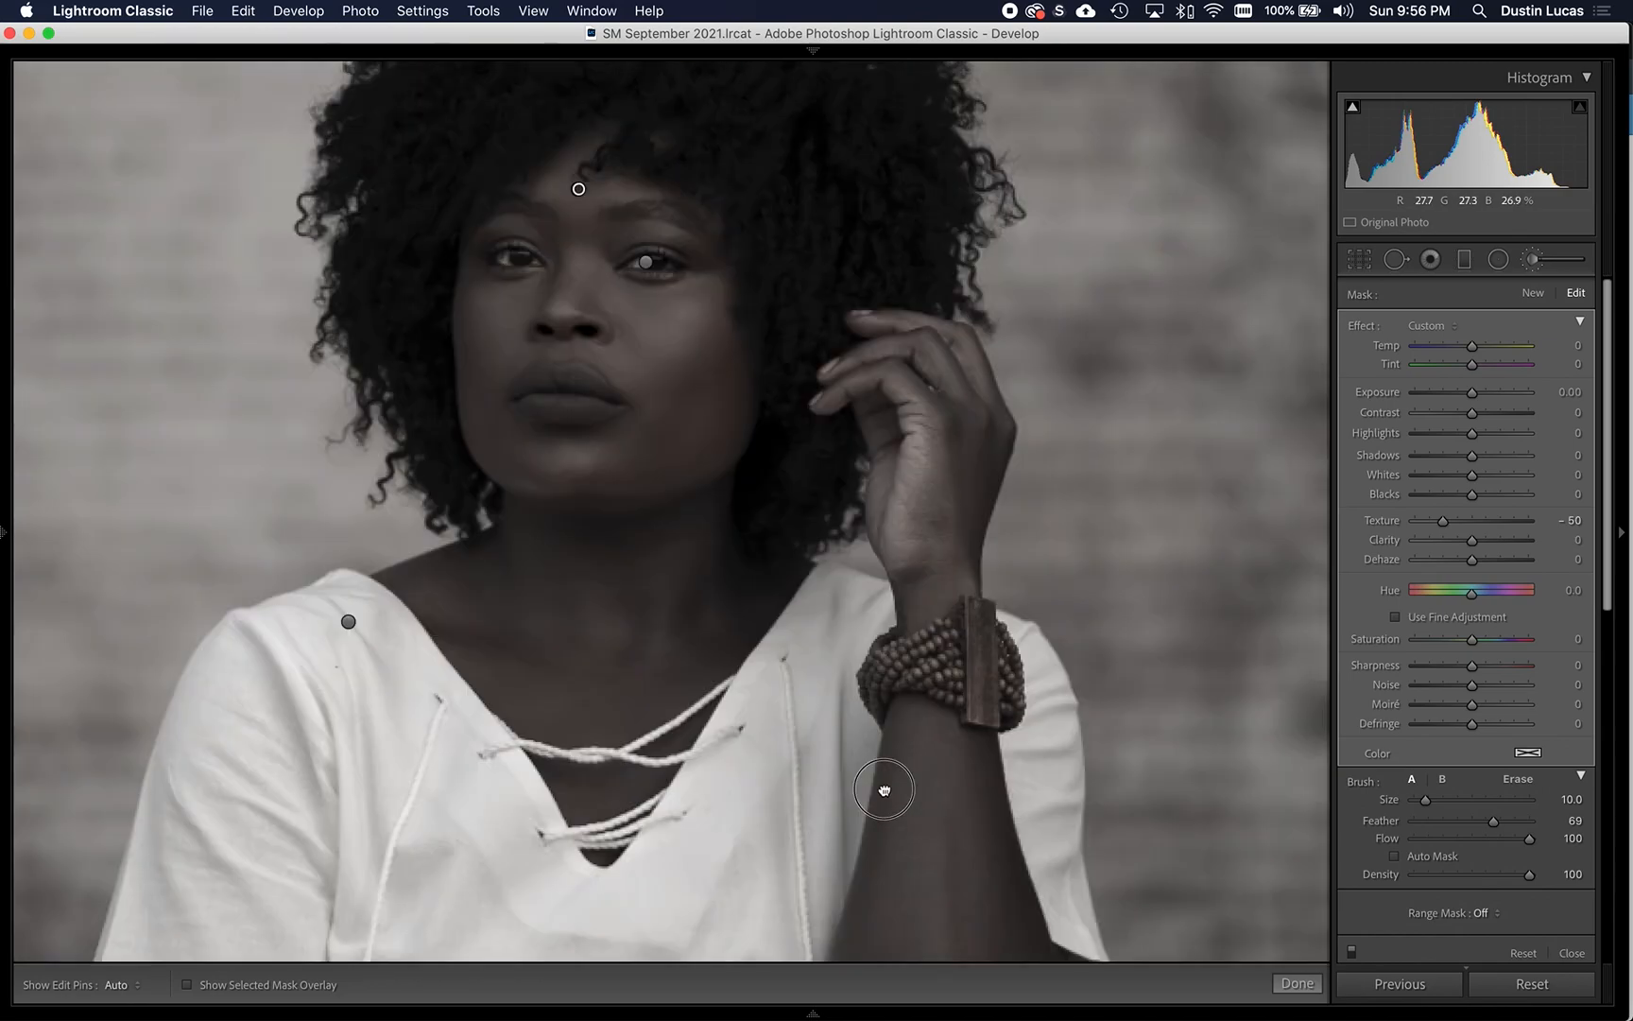
mouse_move(720, 656)
mouse_down()
mouse_move(766, 645)
mouse_move(868, 732)
mouse_up()
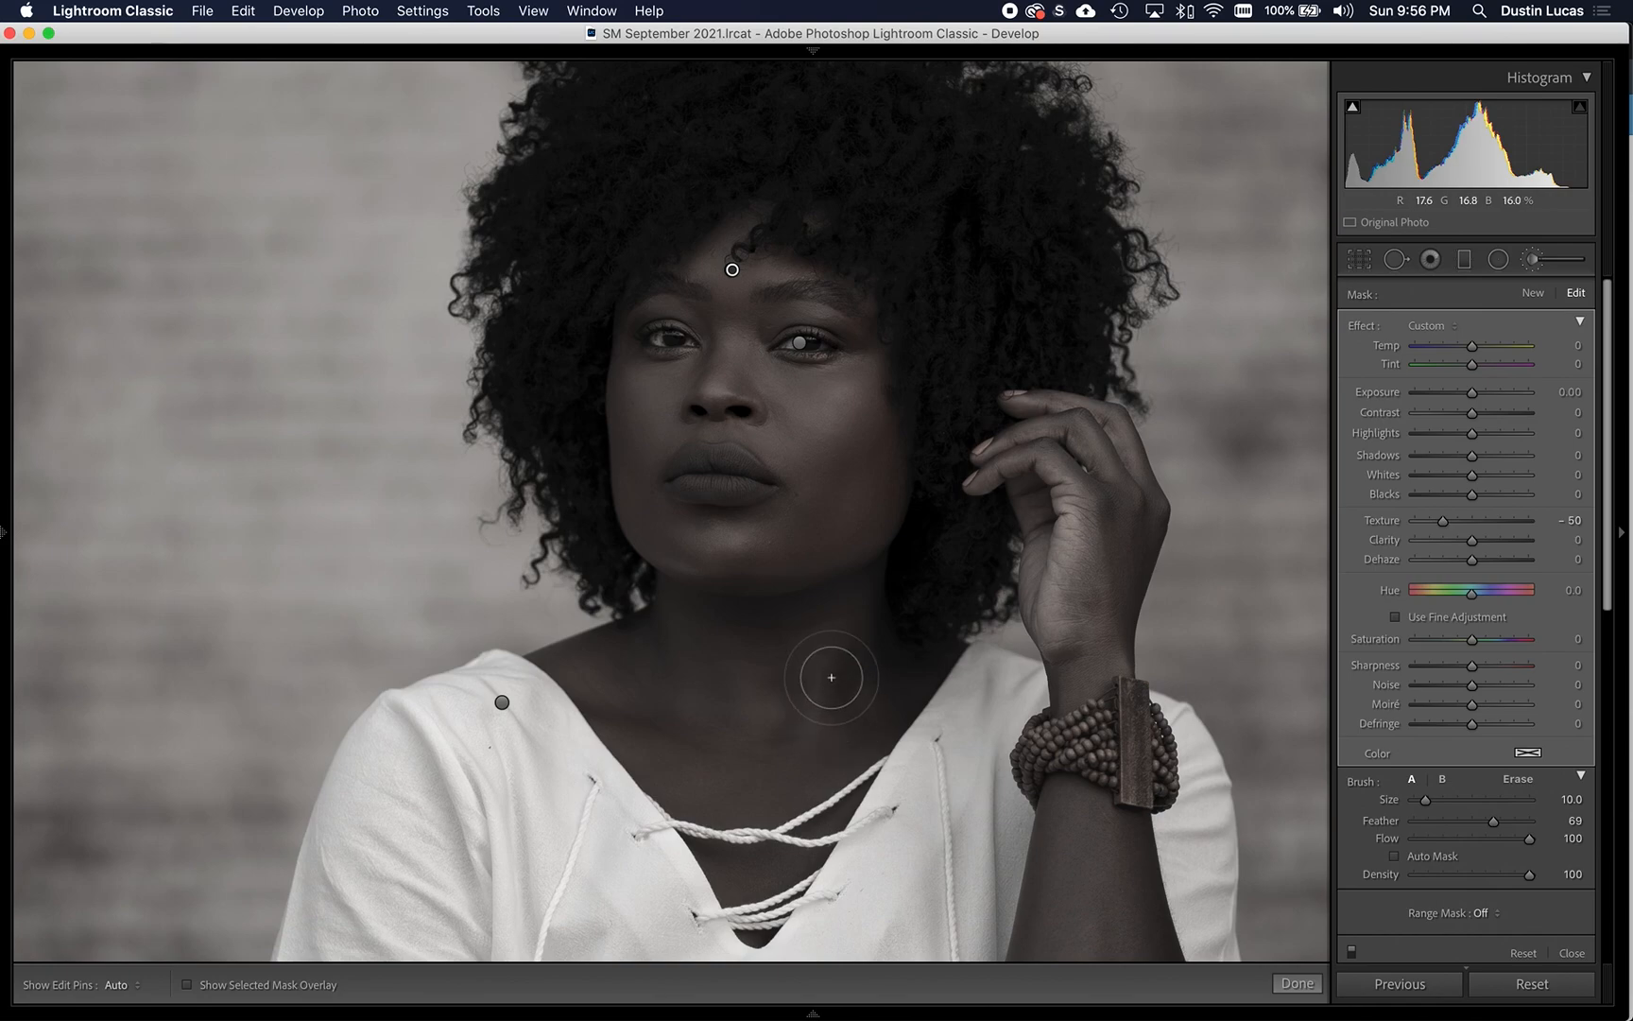
key(super+equal)
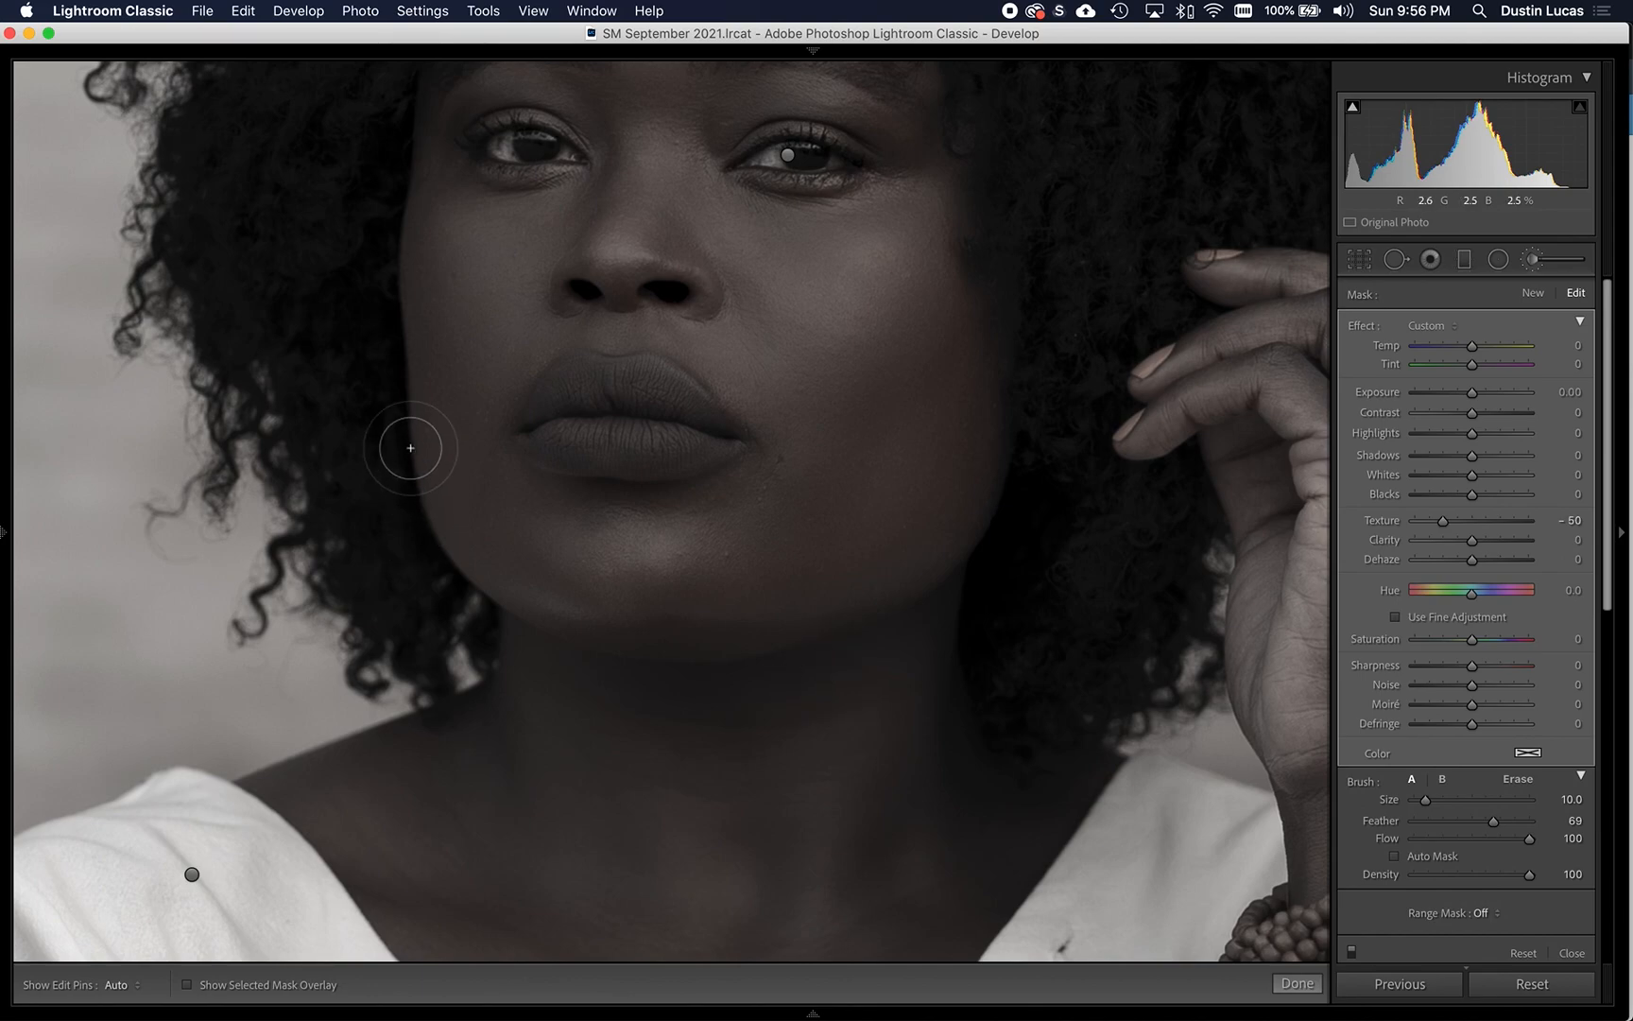
- Start a new brush adjustment with all its effects reset and set its Exposure to 0.20
click(1533, 293)
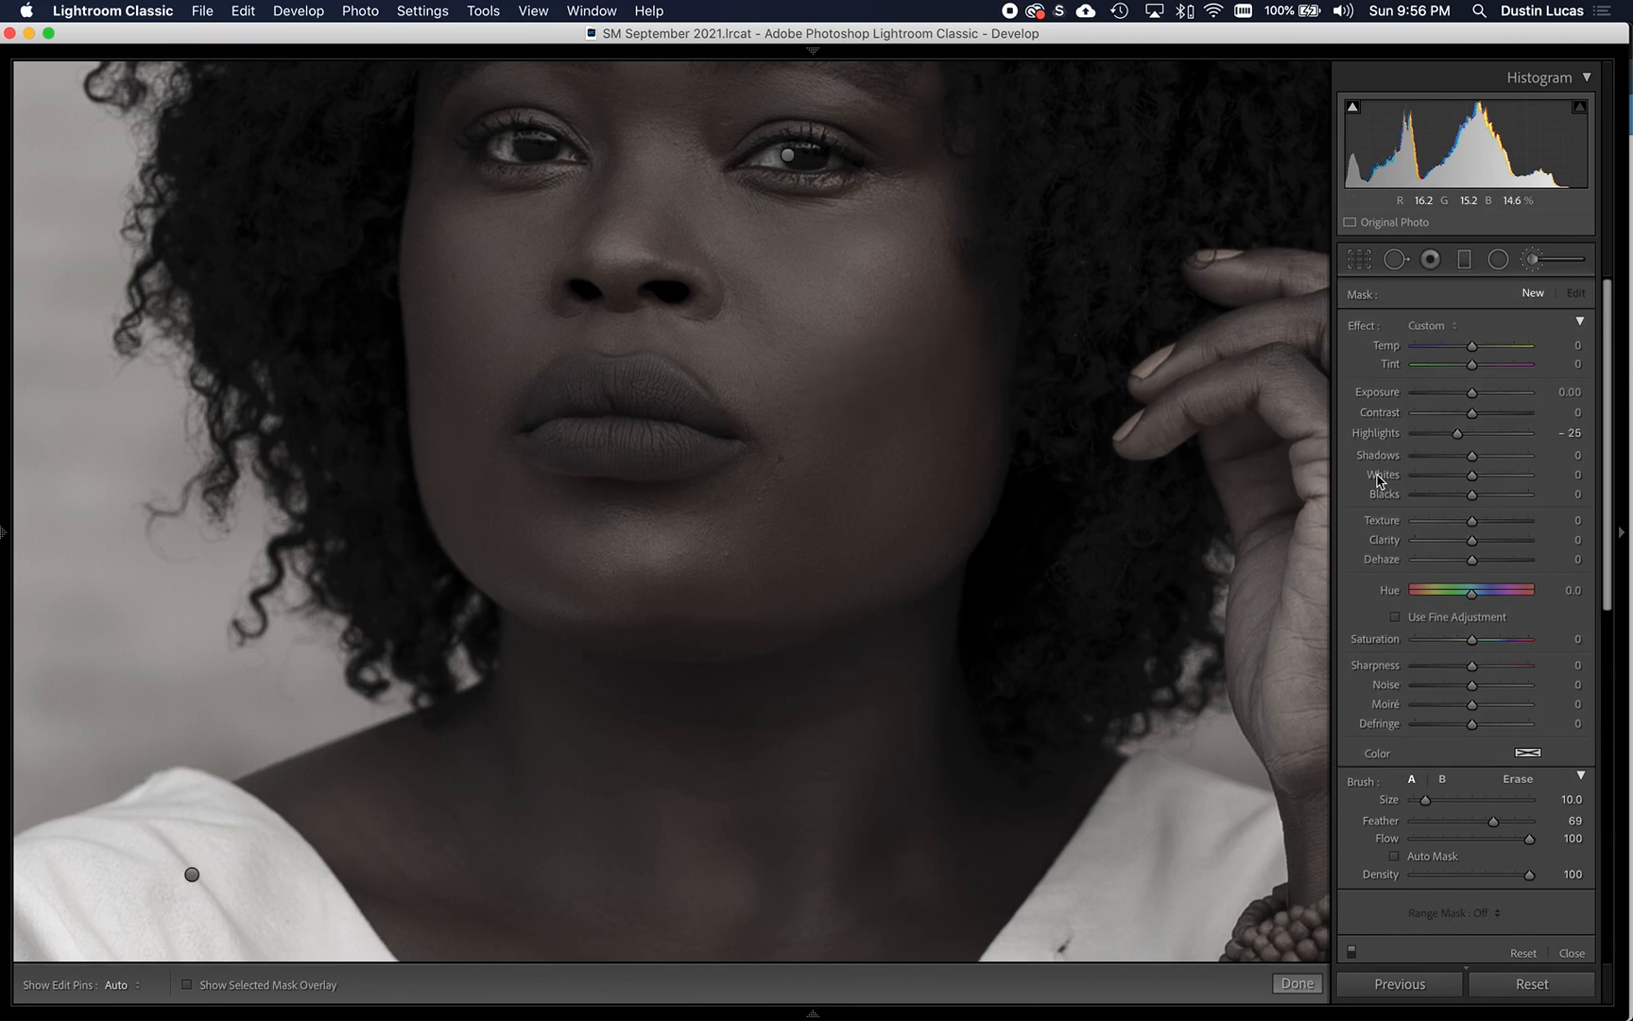
key(alt)
click(1361, 325)
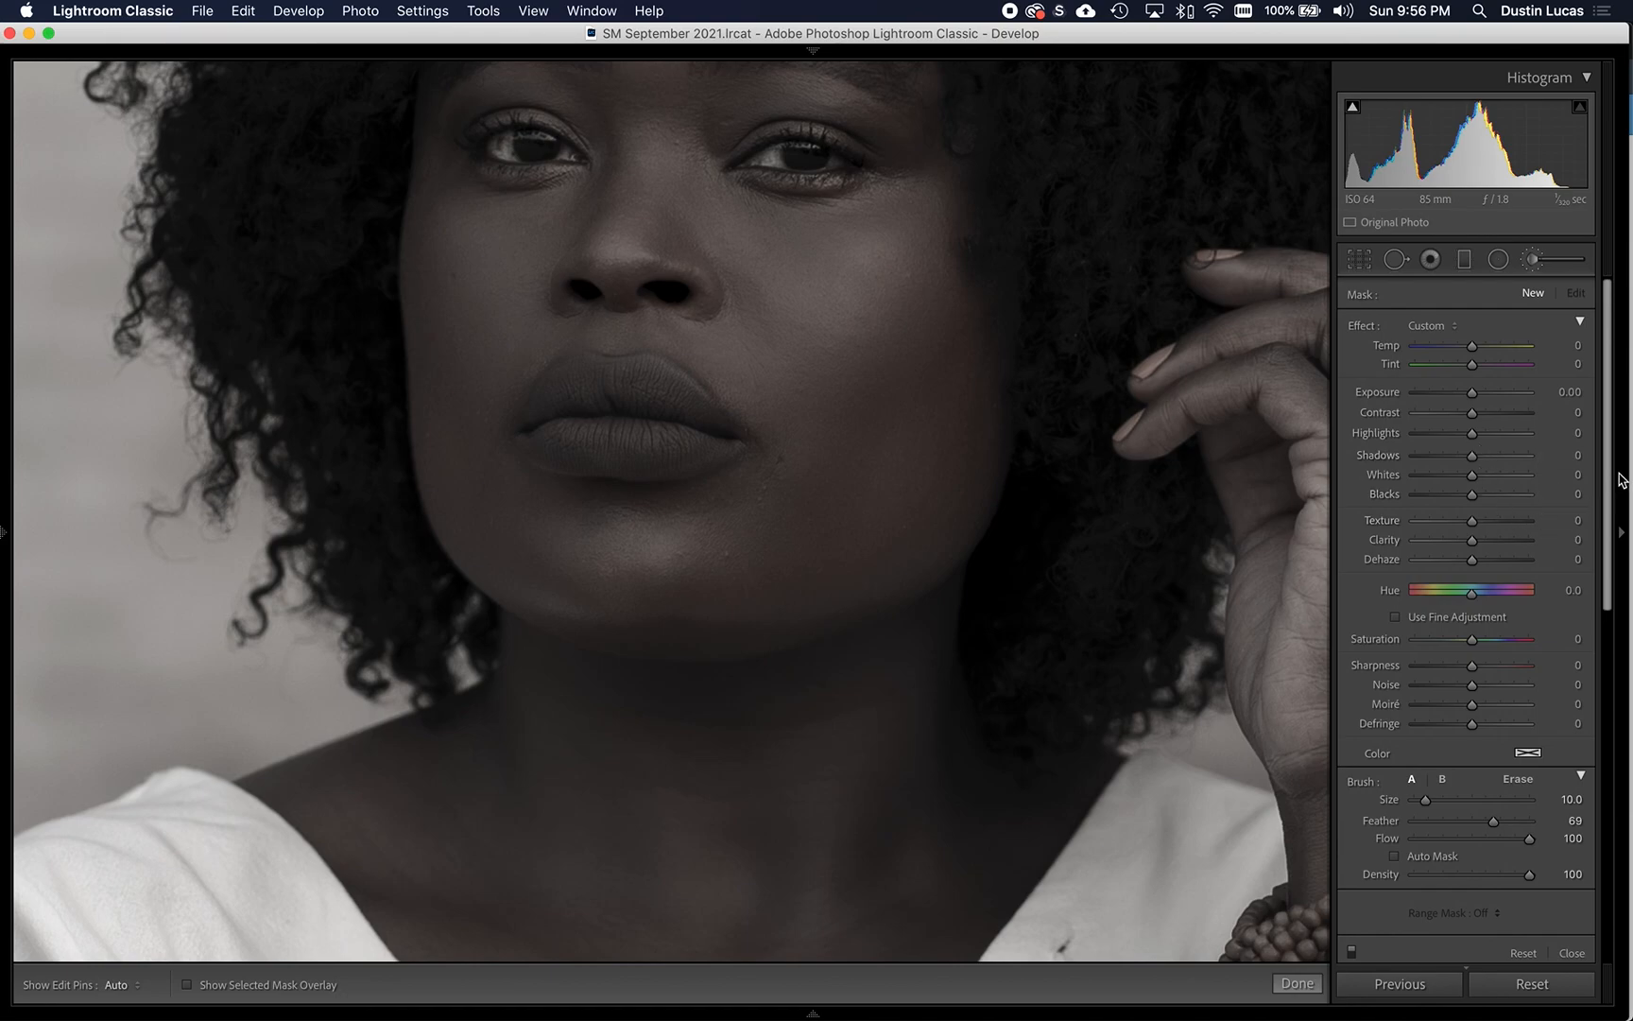
click(1560, 392)
key(BackSpace)
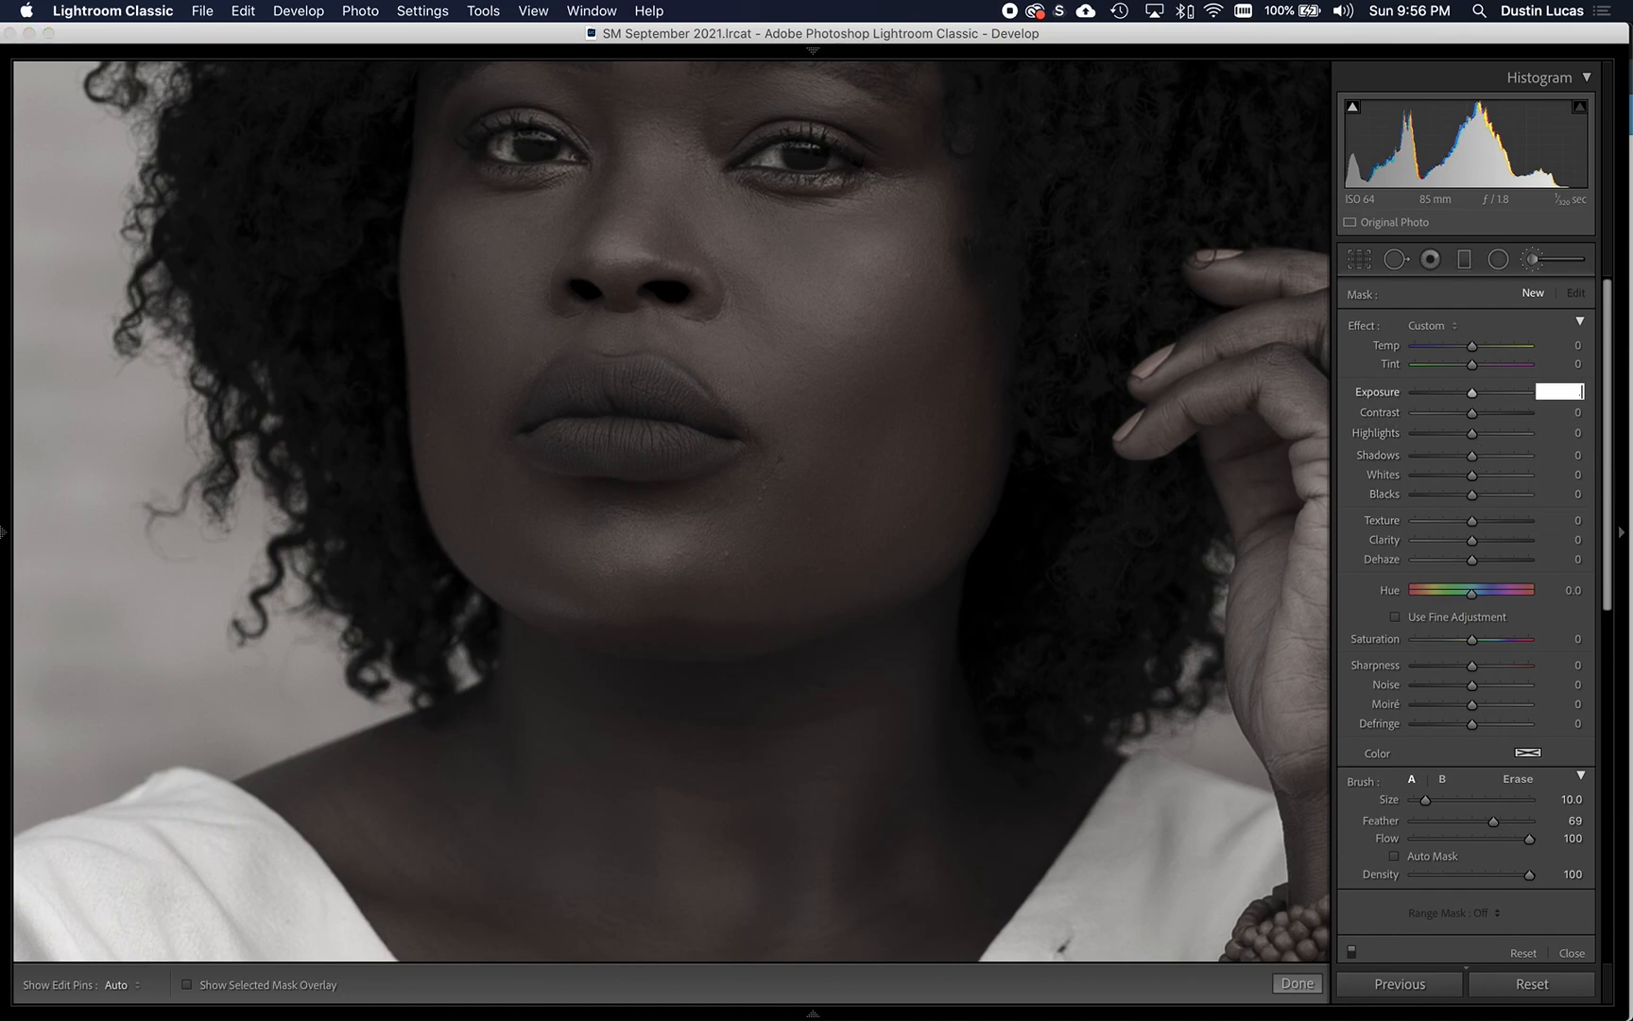
text(.2)
key(Return)
- Set the new brush adjustment's Highlights to 10
key(Tab)
key(Tab)
key(Tab)
text(20)
key(Tab)
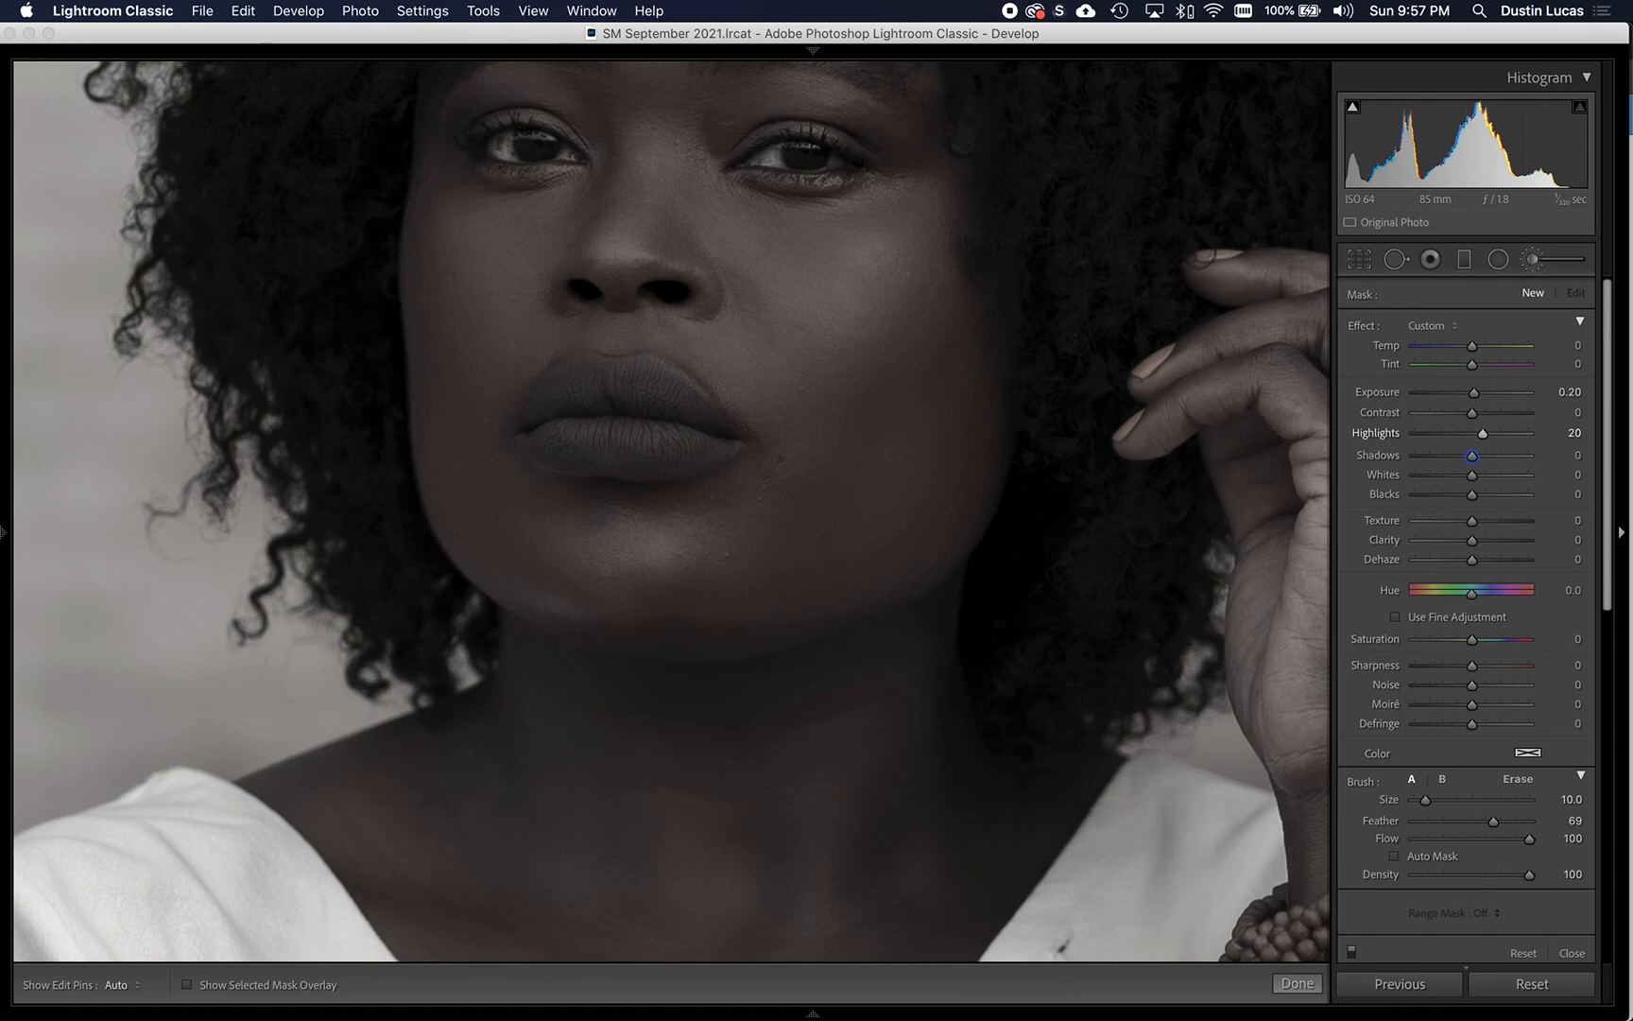
click(1571, 433)
text(10)
key(Tab)
- Set the new brush adjustment's Whites to 10, Blacks to -5 and Clarity to 5
click(1565, 475)
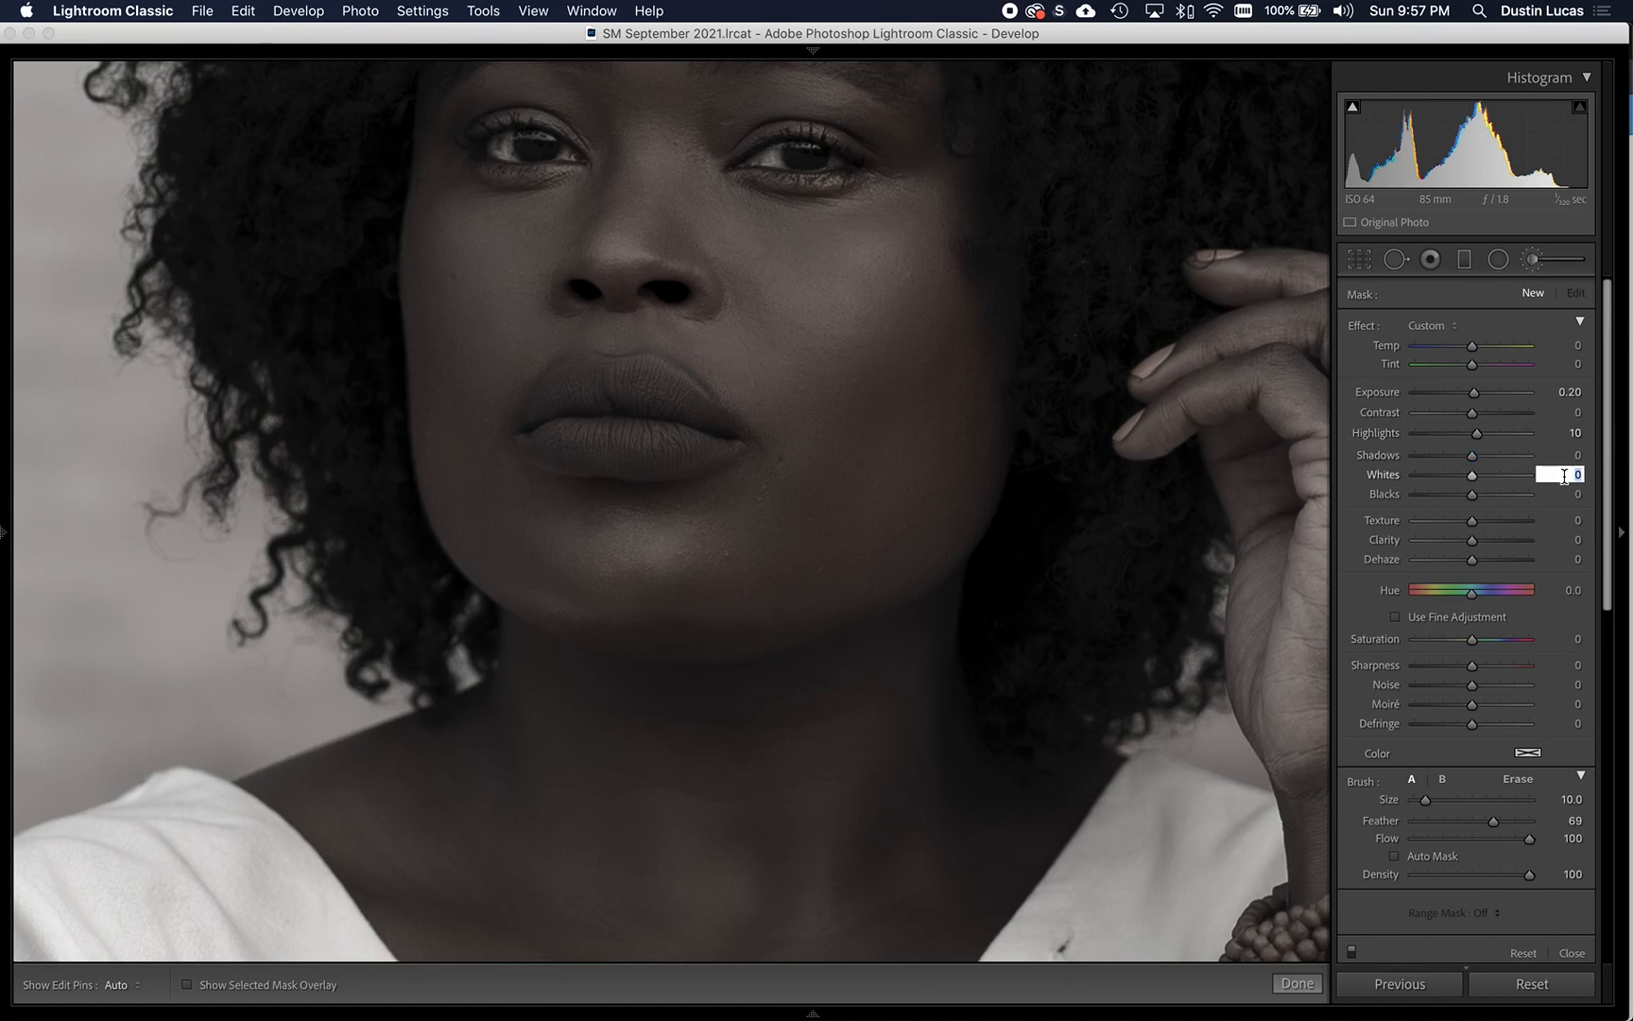
key(Tab)
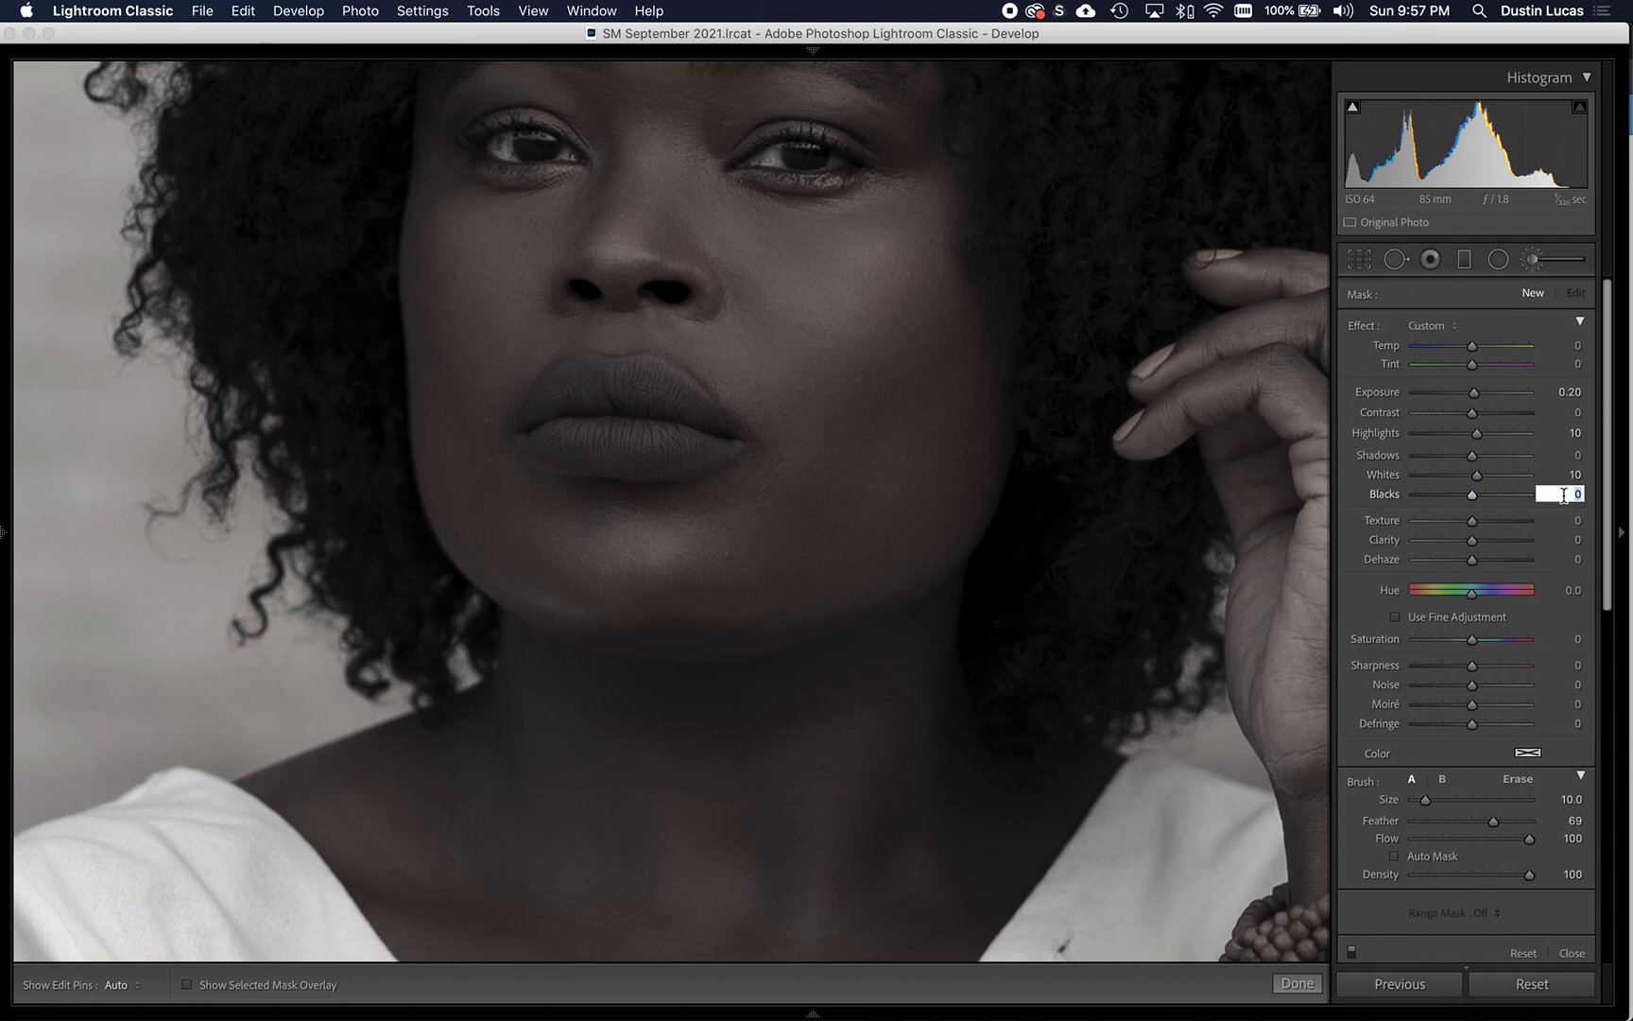
key(Tab)
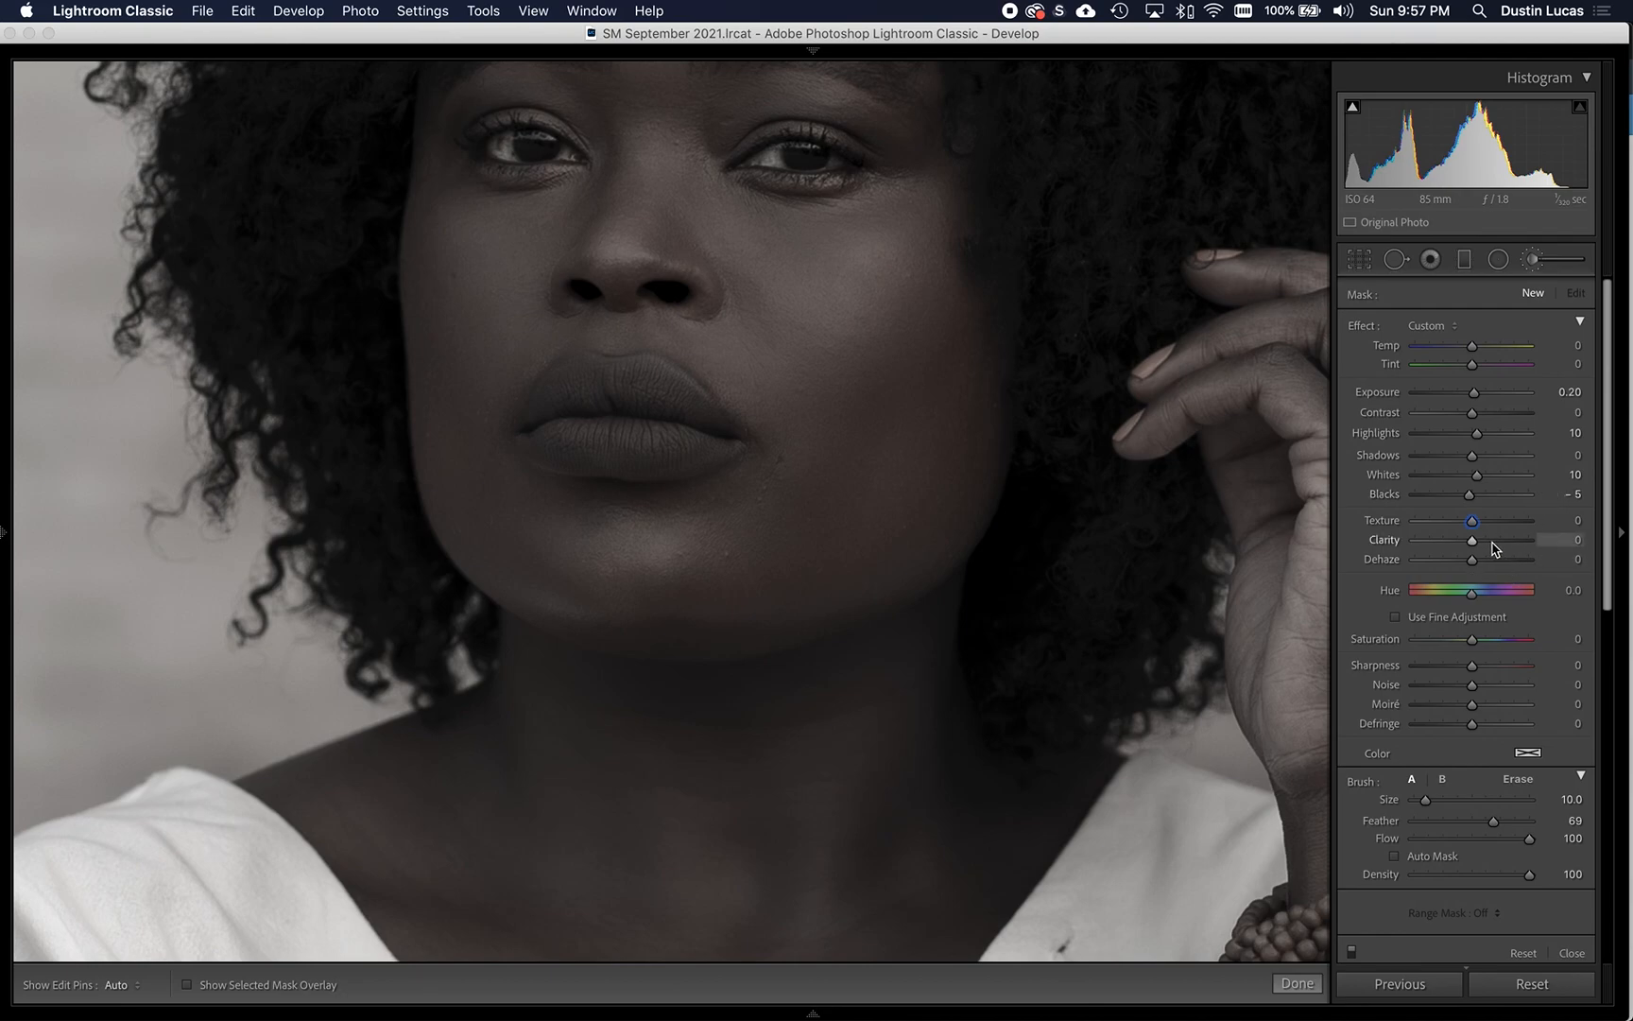
click(1563, 539)
click(1360, 602)
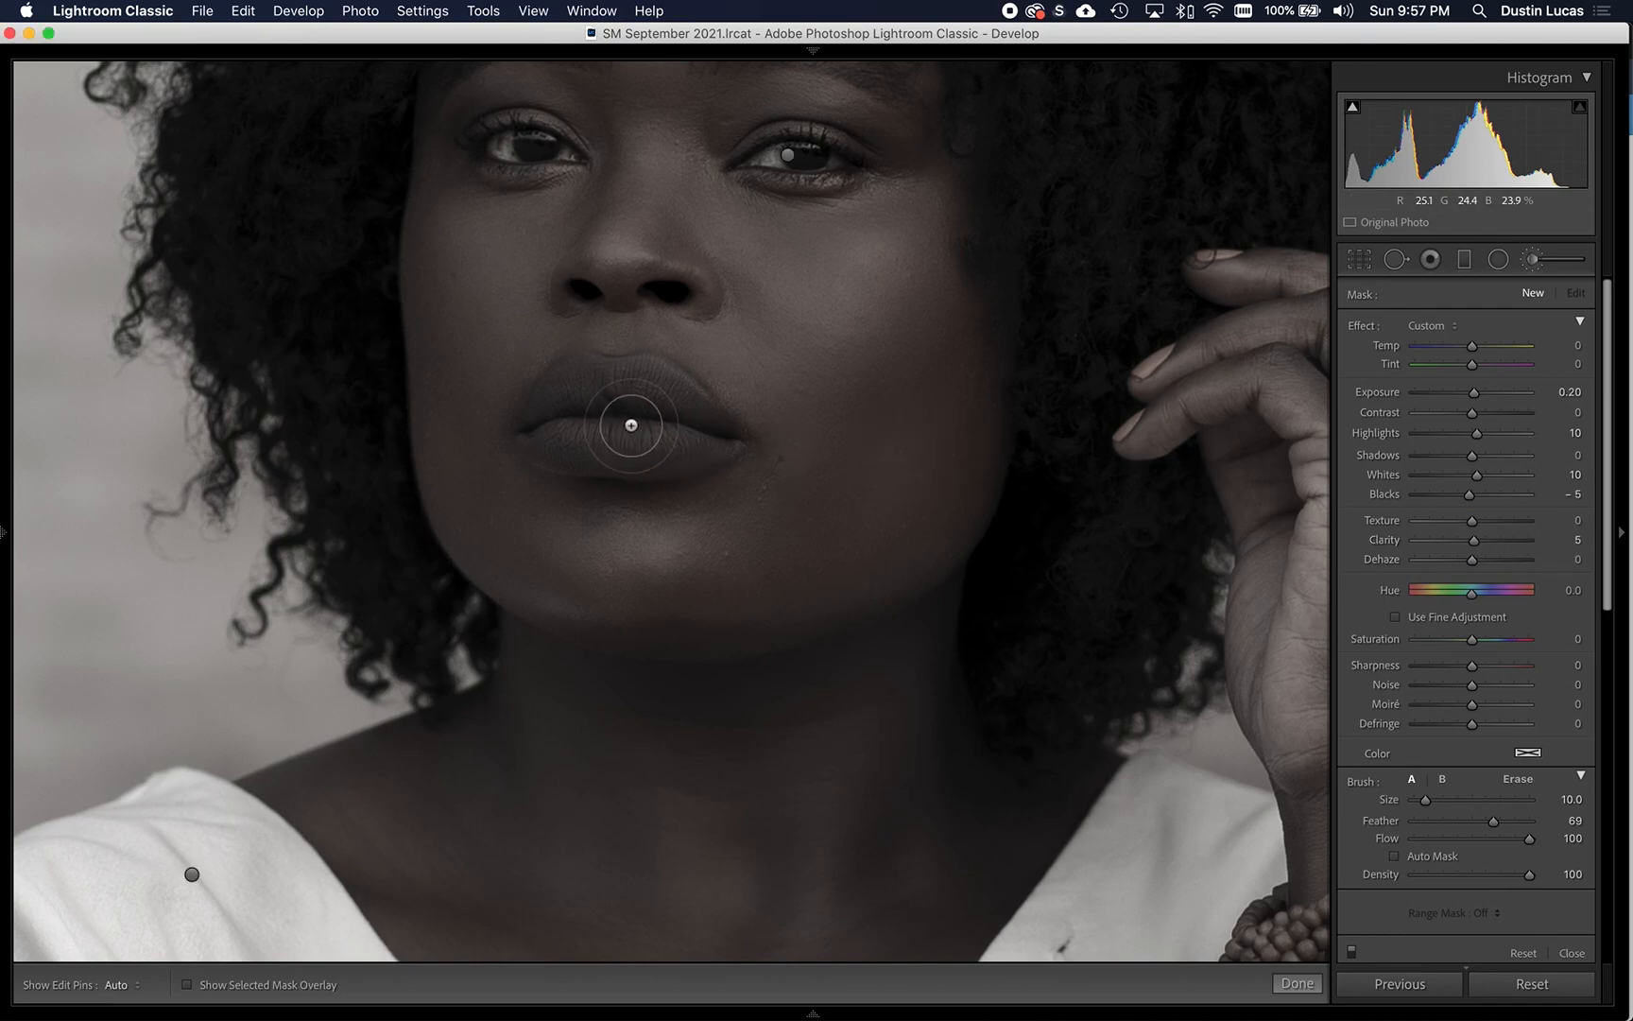
- Paint the new brush adjustment over the lips with brush size 10
key(h)
mouse_move(590, 398)
mouse_down()
mouse_move(554, 423)
mouse_move(562, 435)
mouse_move(699, 439)
mouse_move(638, 386)
mouse_move(576, 387)
mouse_move(555, 423)
mouse_move(643, 428)
mouse_move(558, 436)
mouse_move(628, 433)
mouse_up()
drag(830, 473, 792, 650)
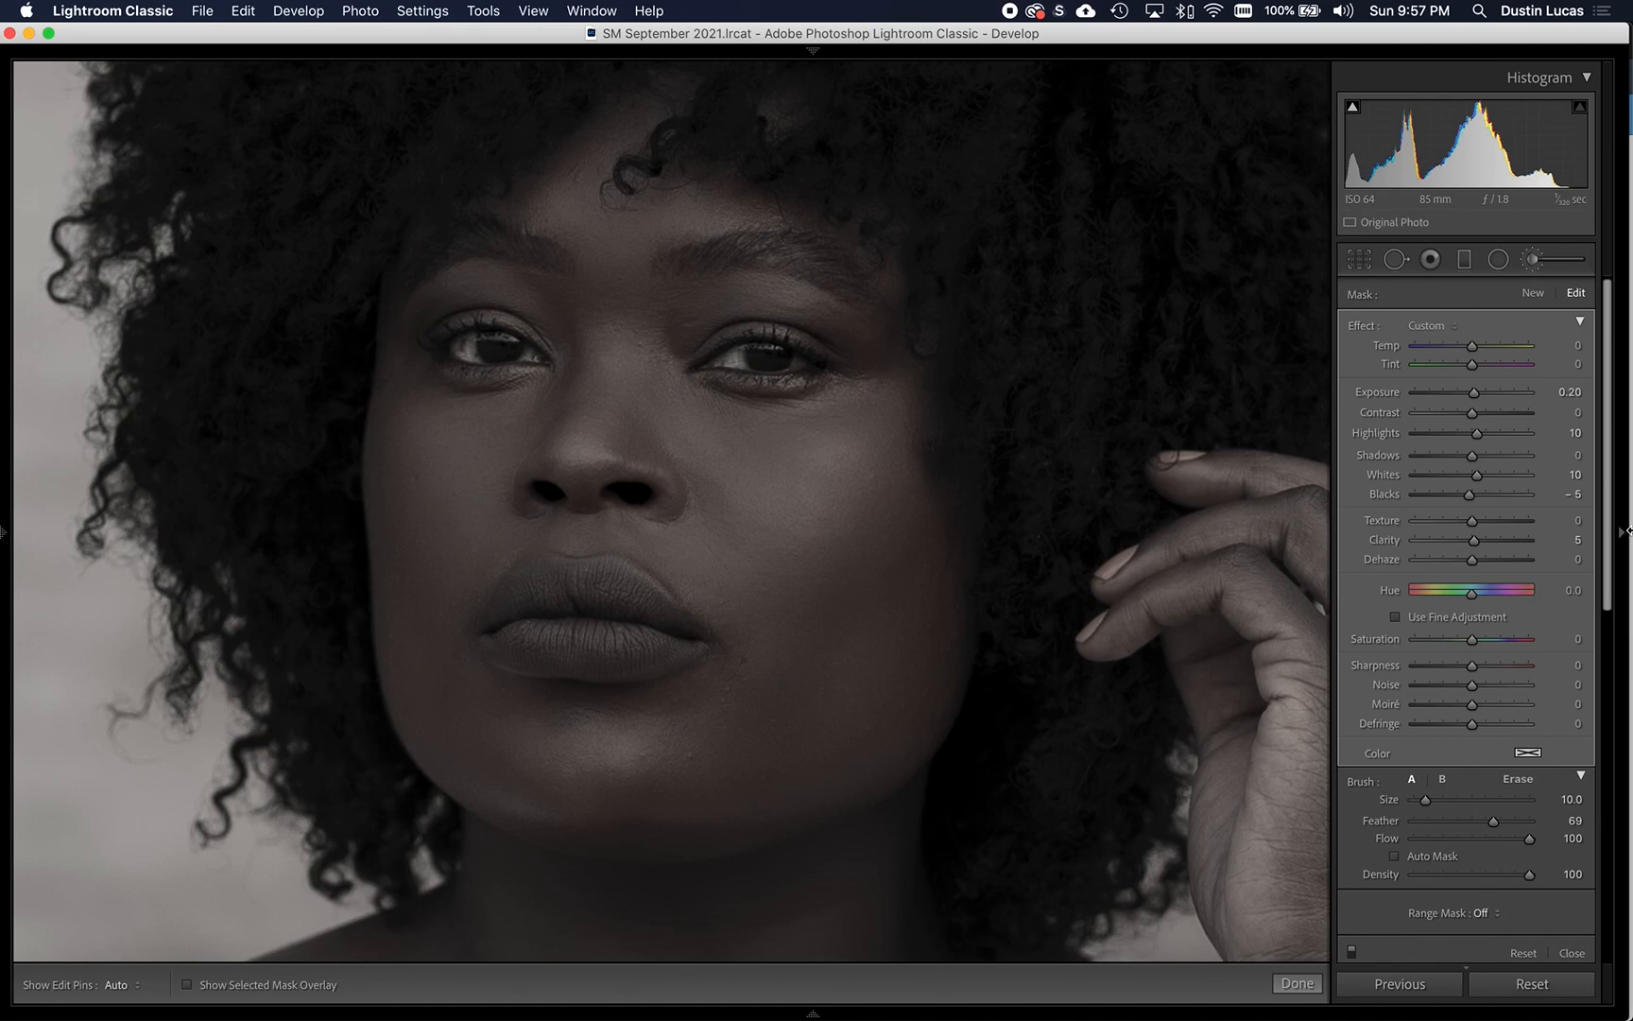
- Compare the lips with and without brushing by switching the brush effects off and on, then deleting and restoring the lip adjustment
click(1352, 953)
click(1352, 953)
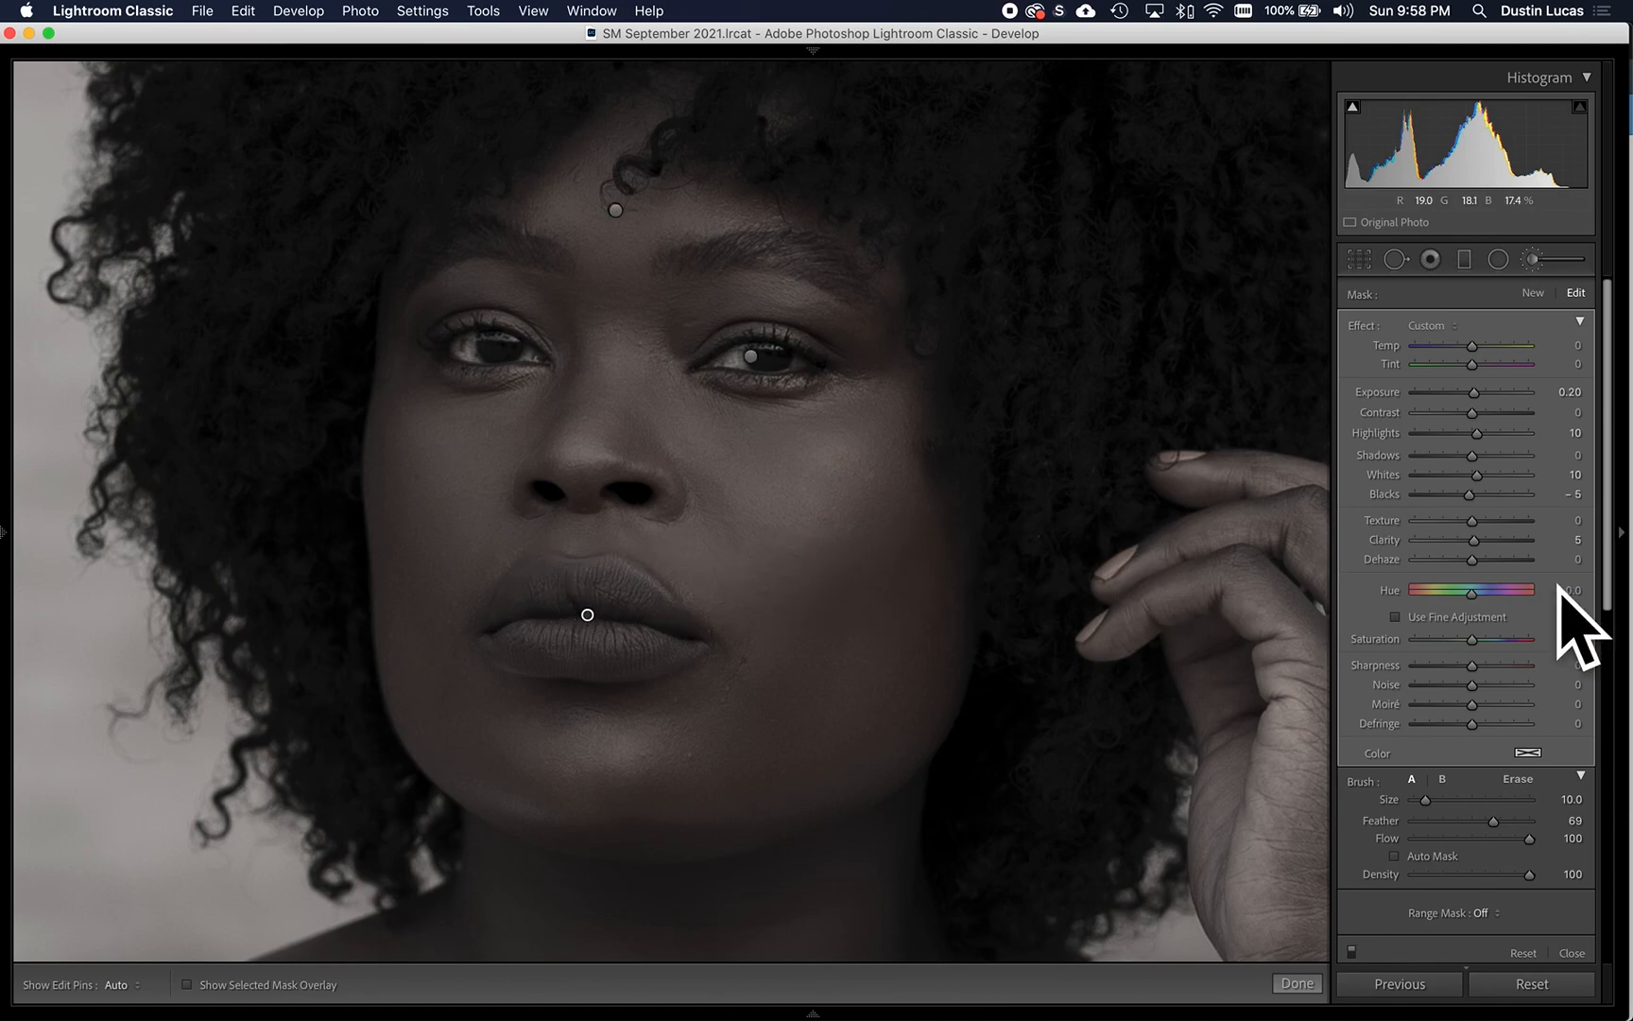
key(Delete)
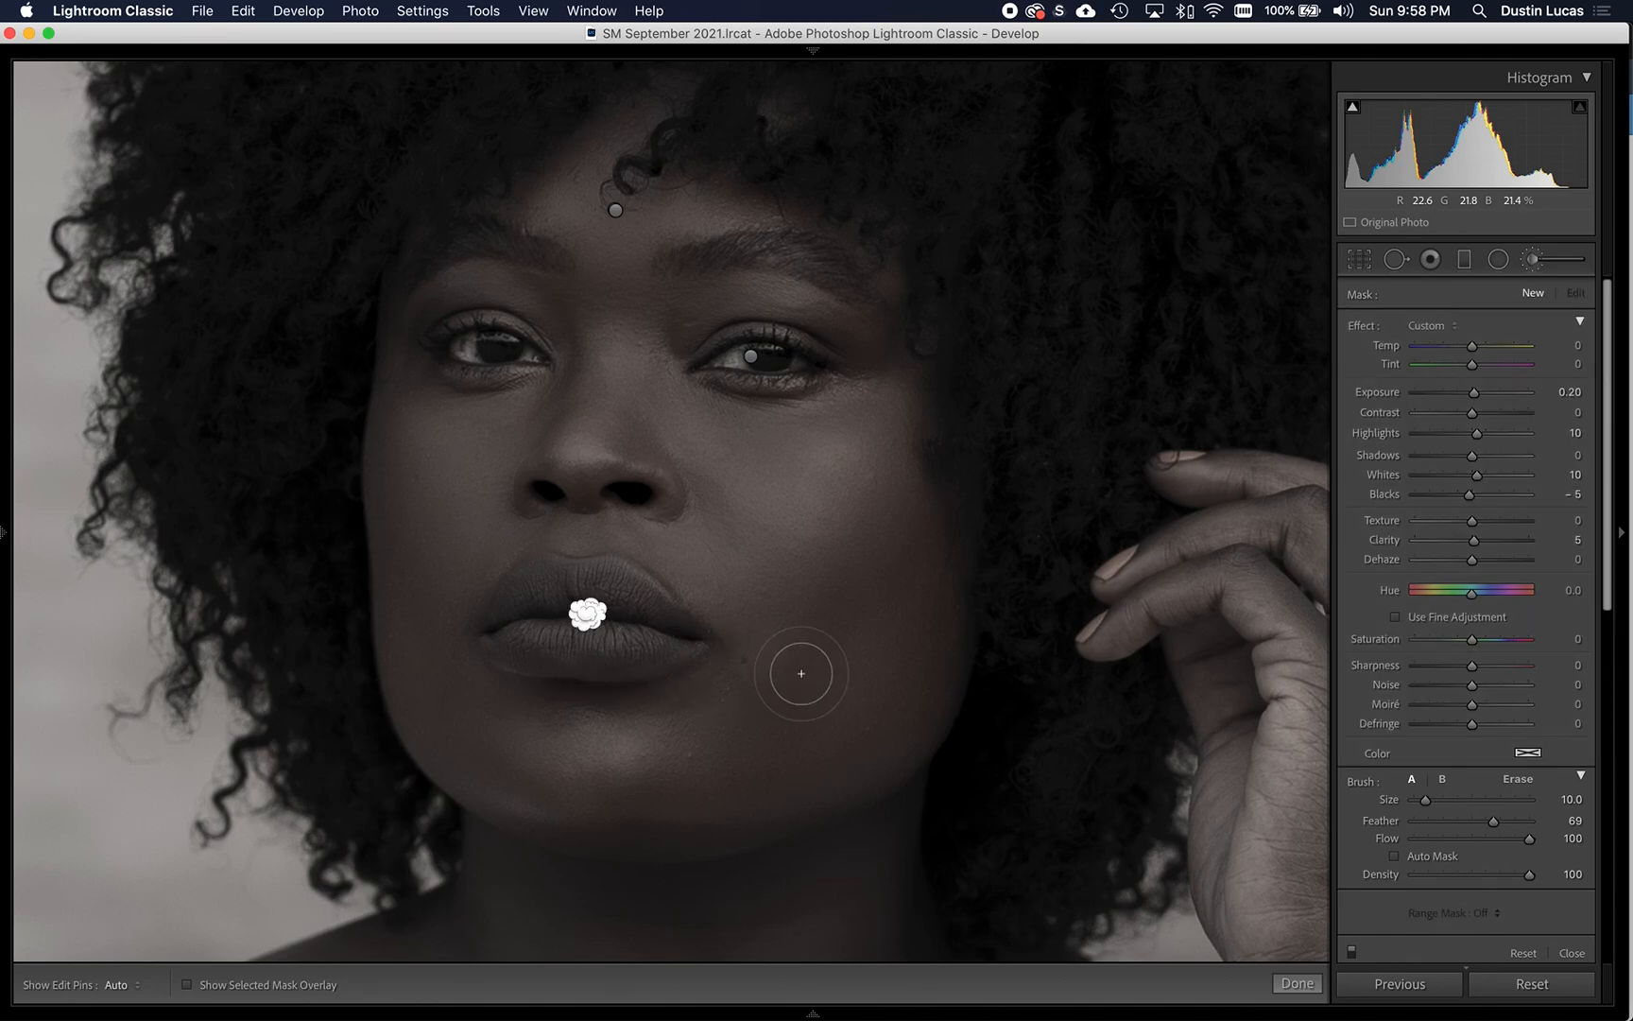
key(super+z)
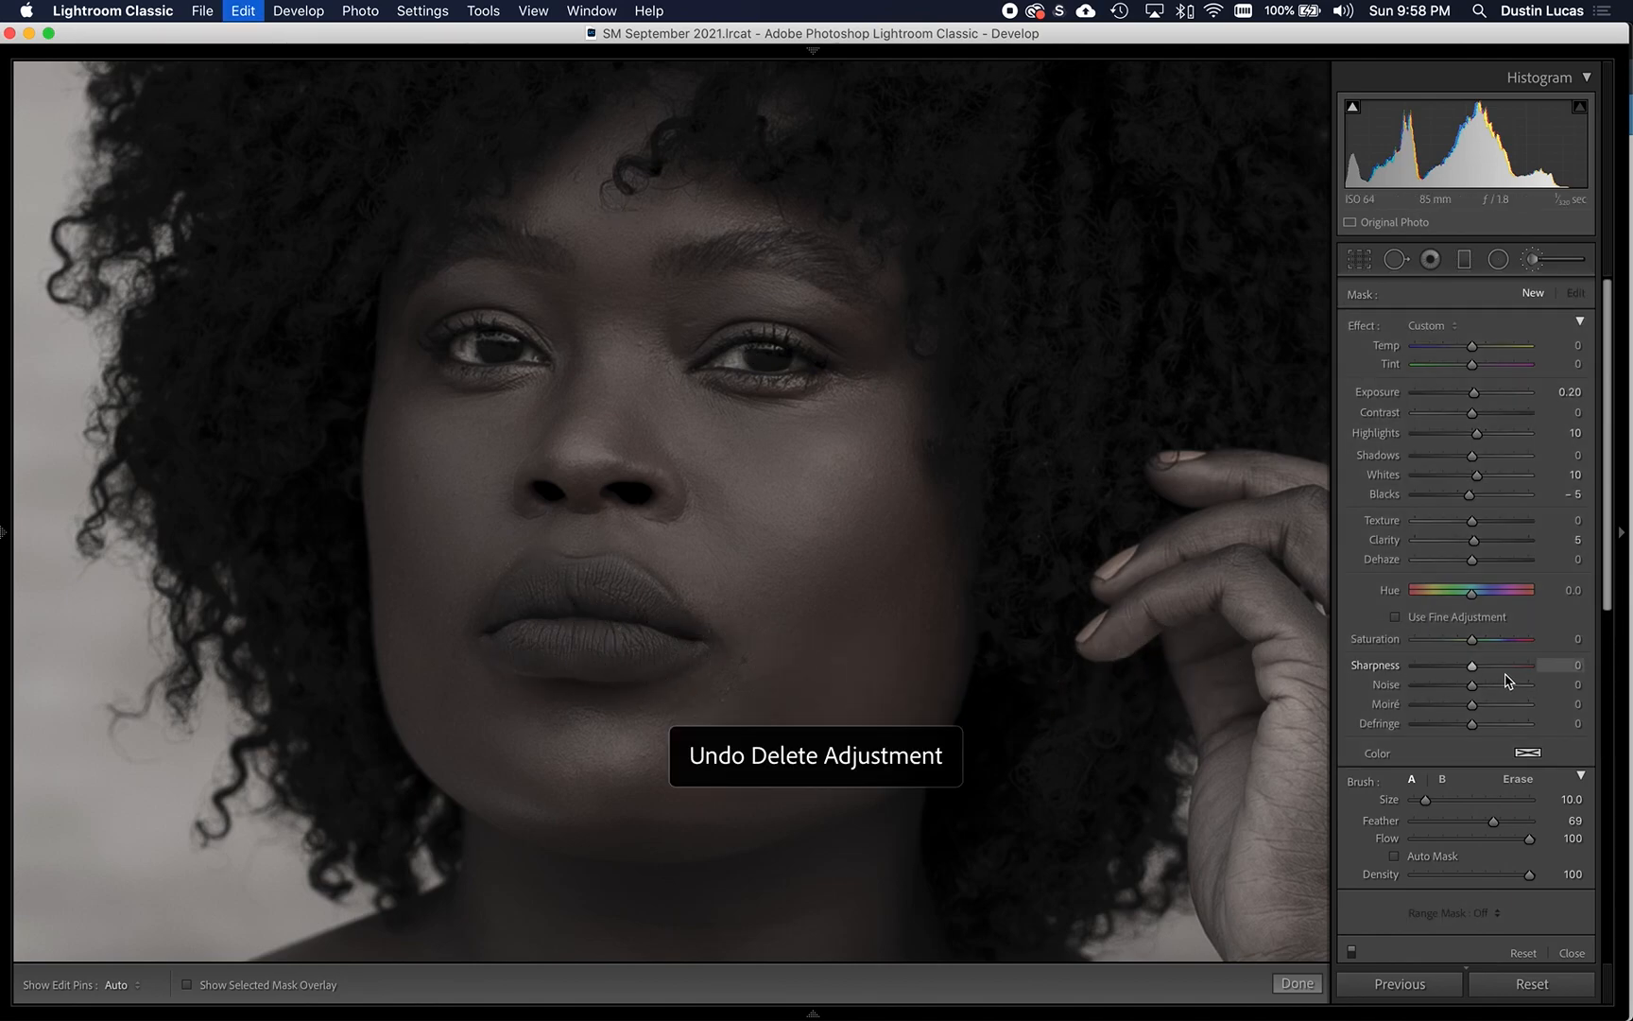
key(super+shift+z)
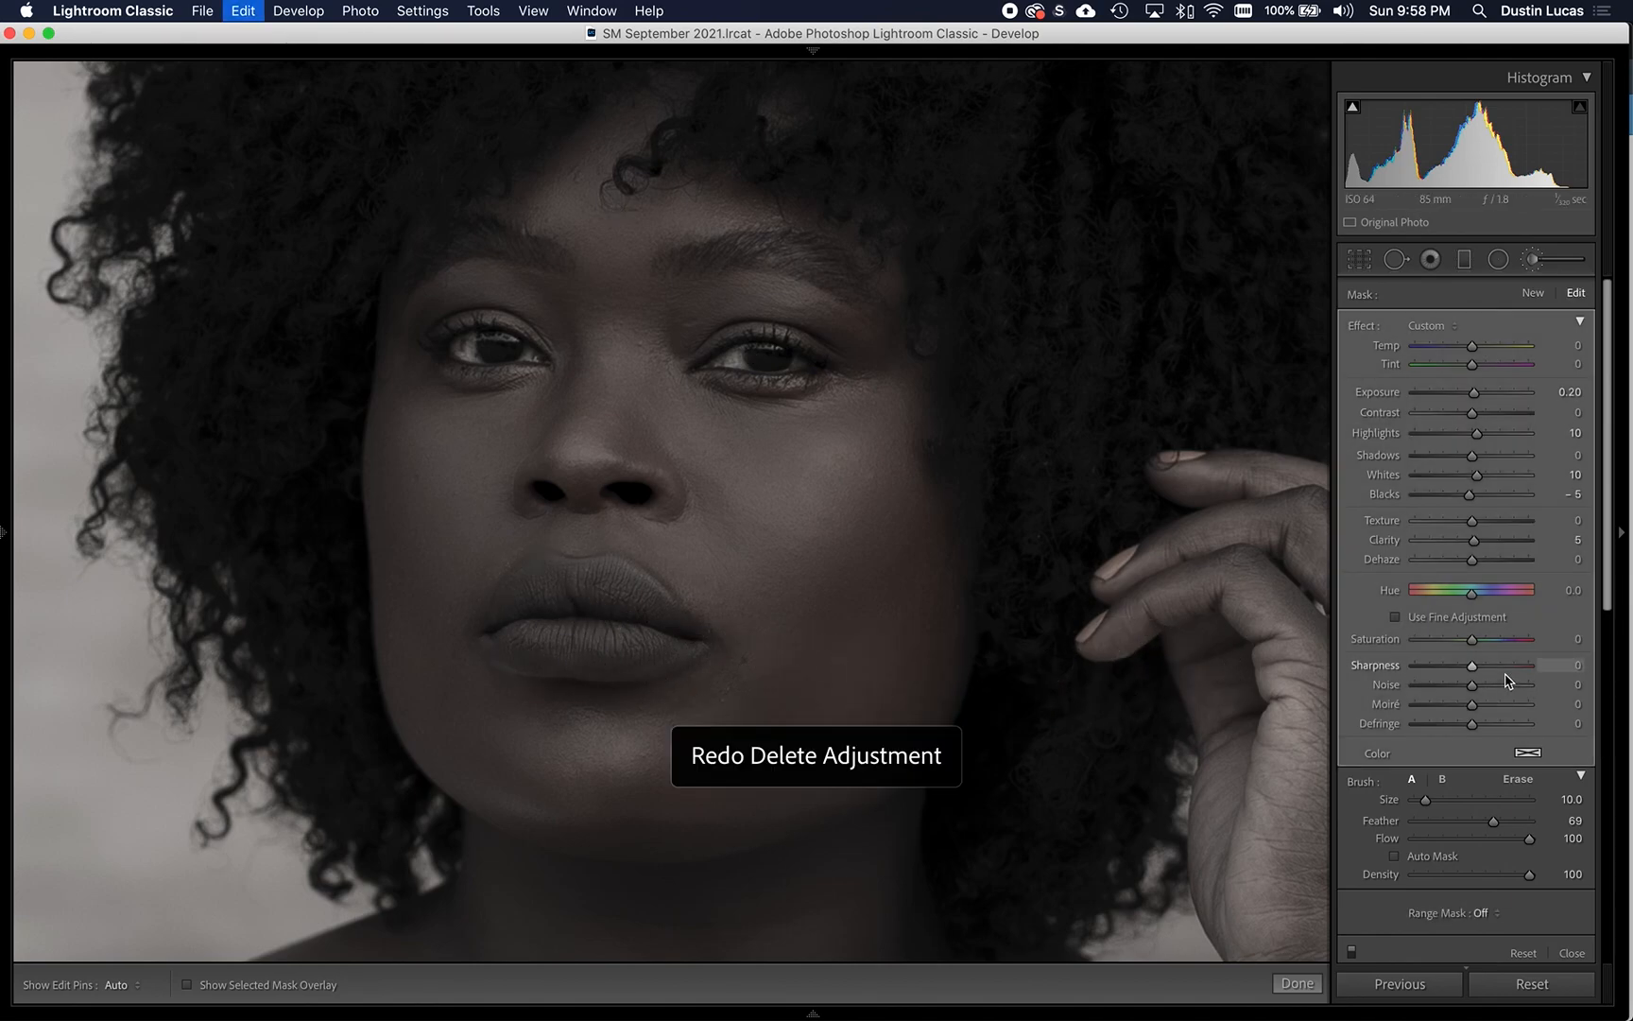
key(super+z)
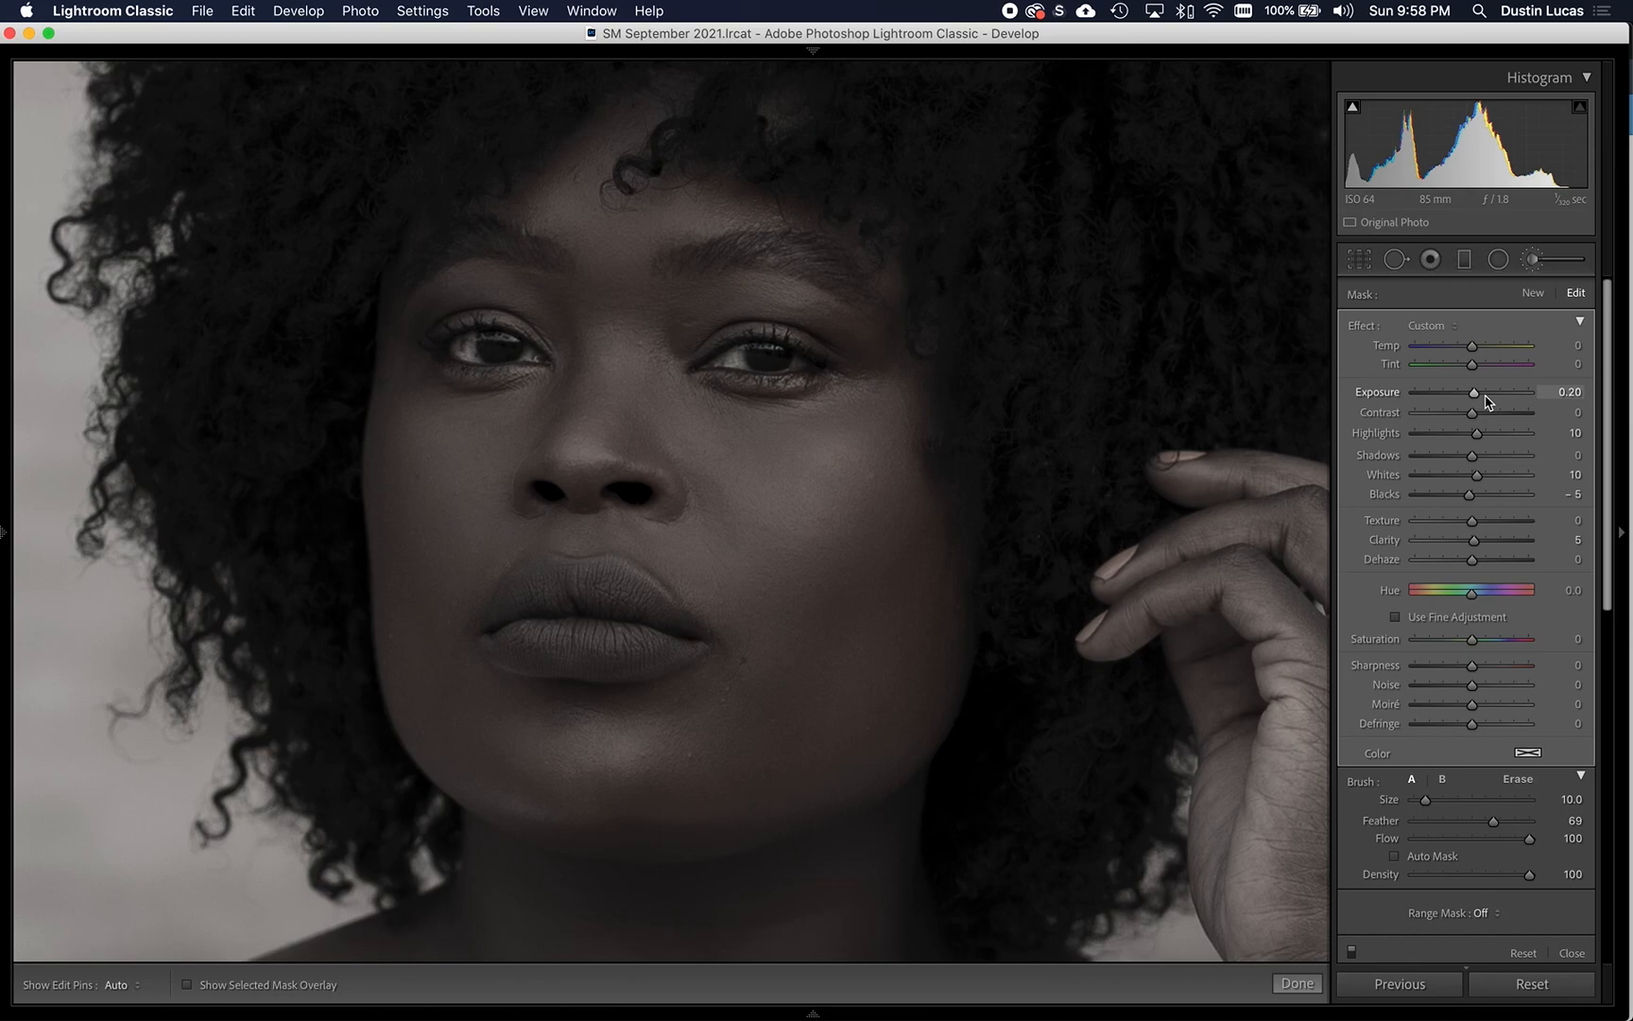
- Set the lip adjustment's Blacks to -10 and Exposure to 0.10, deleting and restoring it once to compare
key(Down)
key(Up)
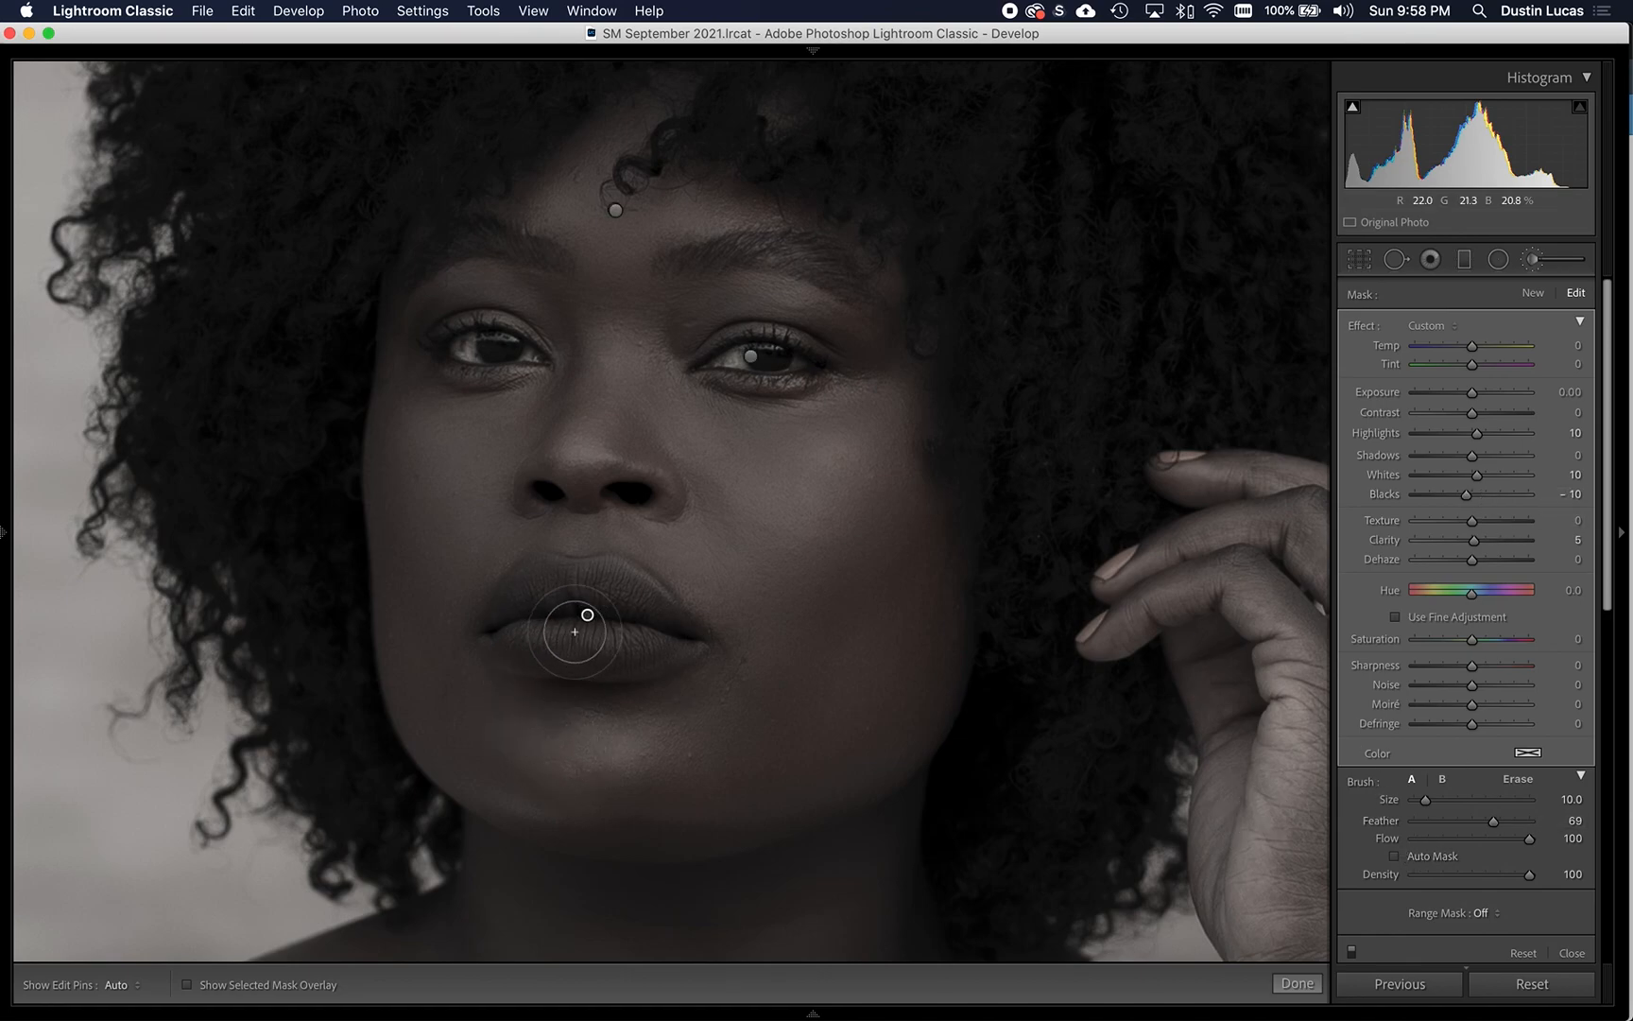
key(Delete)
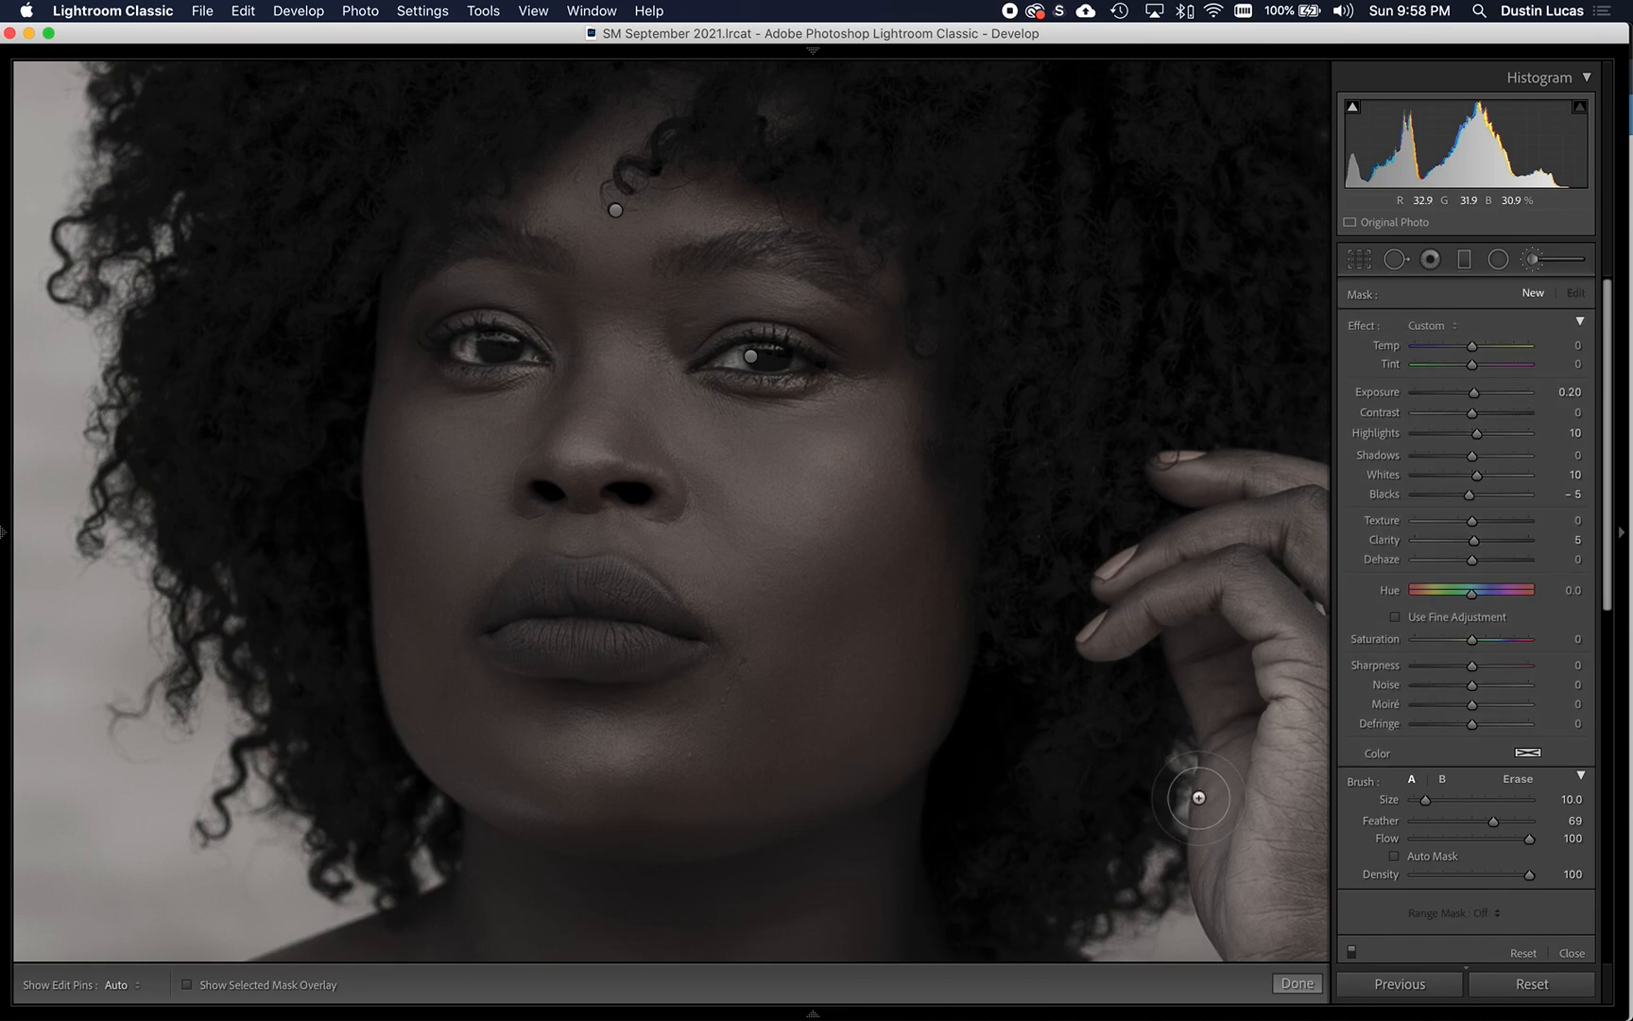
key(super+z)
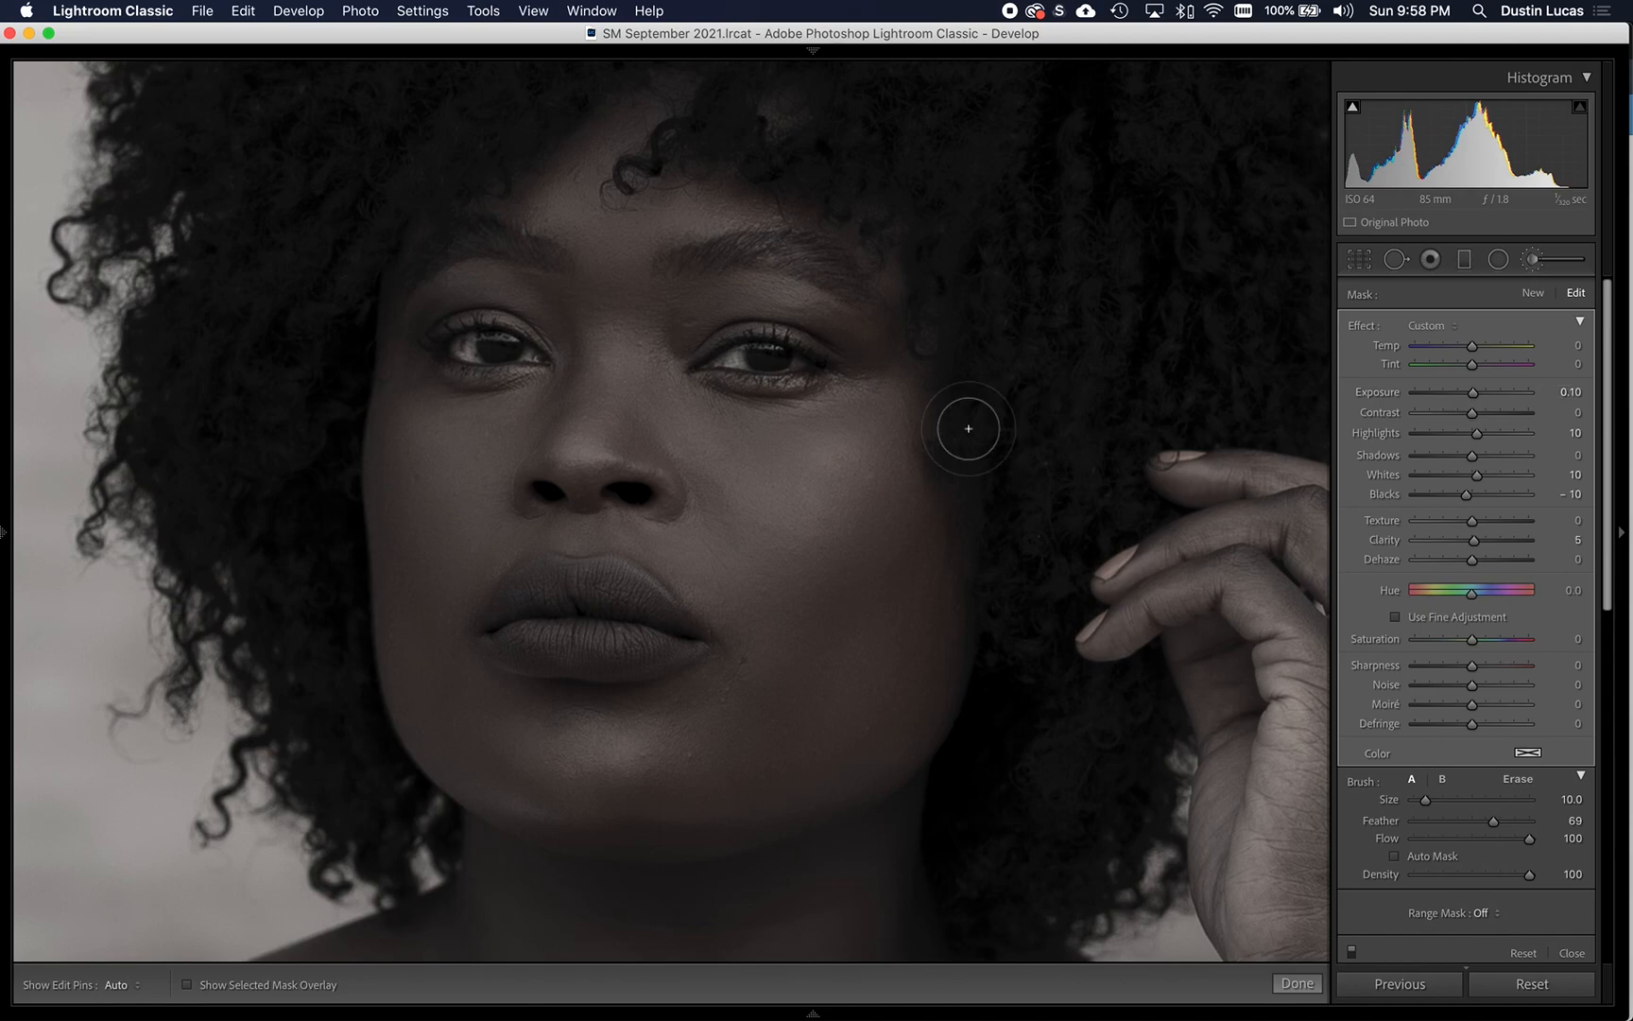
- Start a new brush adjustment for the hair with the mask overlay shown, Auto Mask on, size 13 and feather 79
key(z)
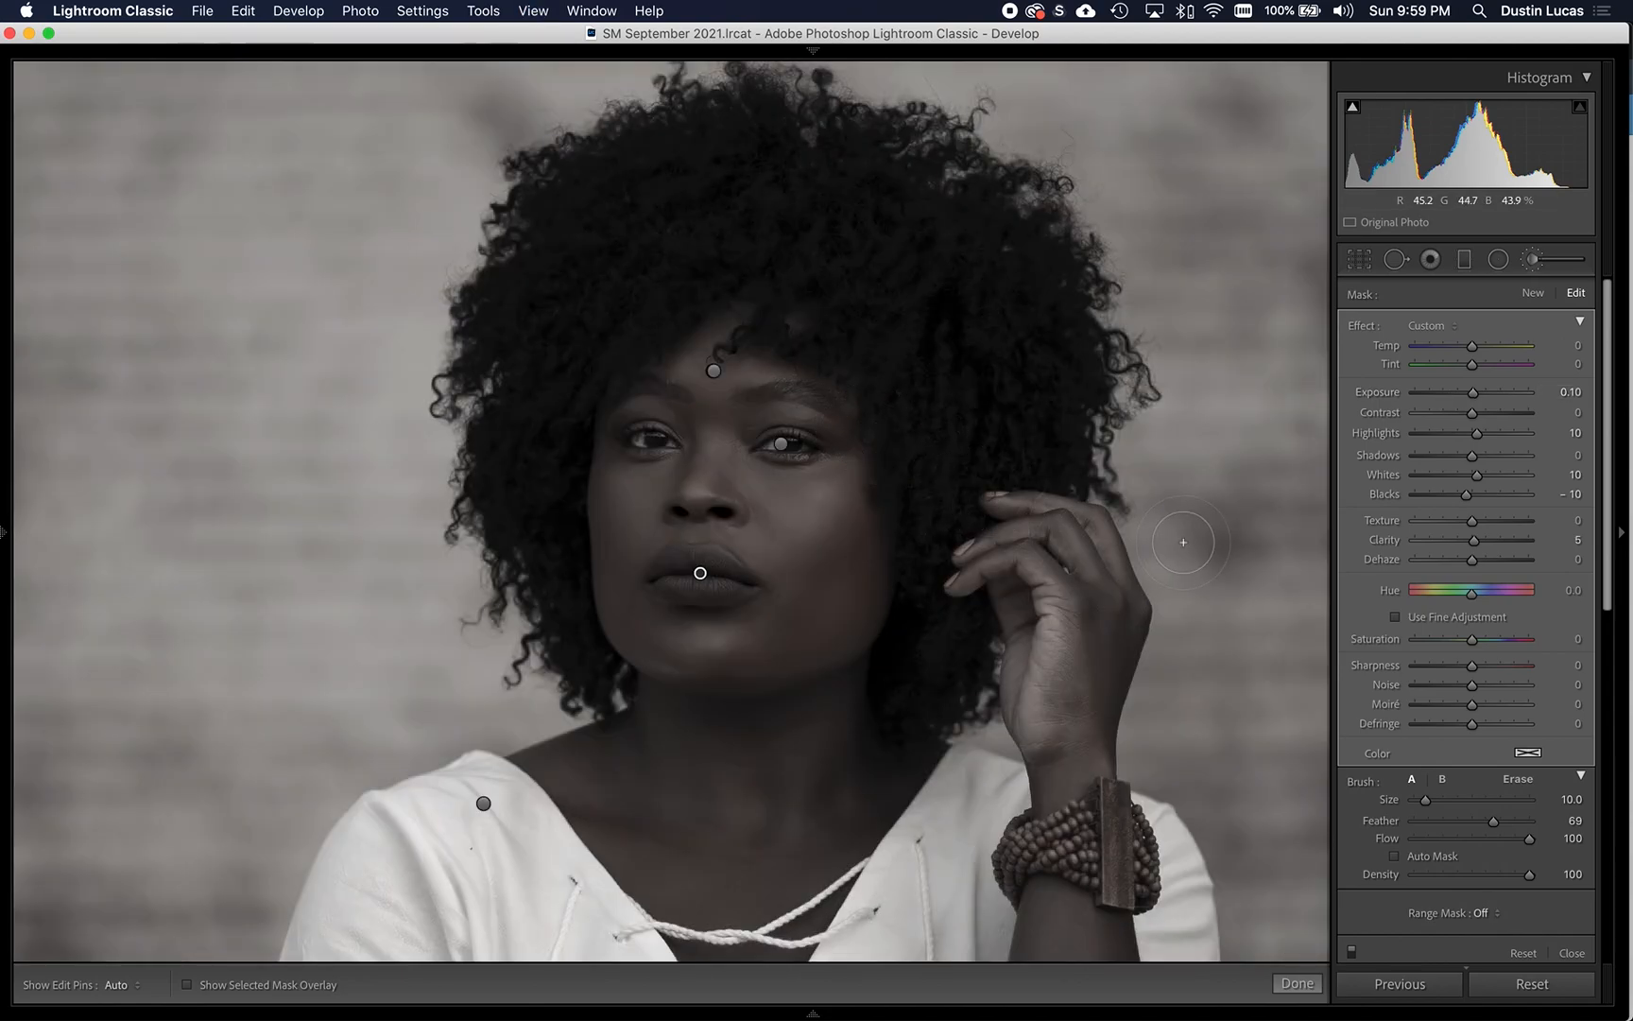
click(1532, 294)
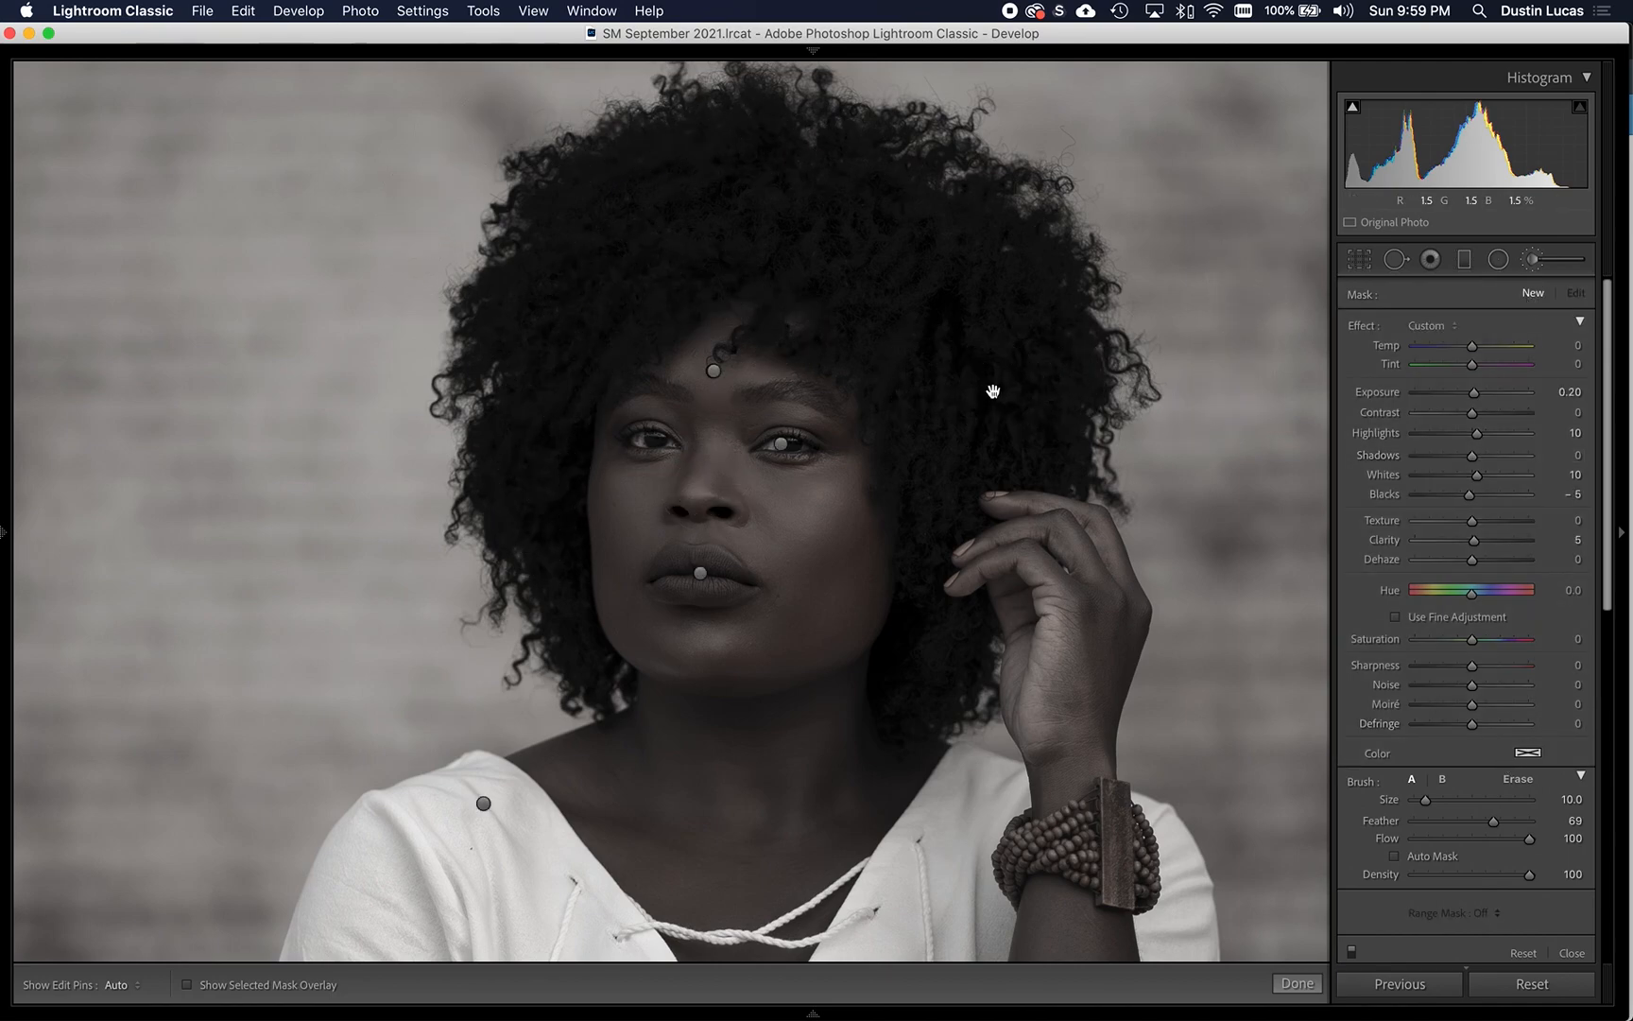
drag(974, 427, 896, 463)
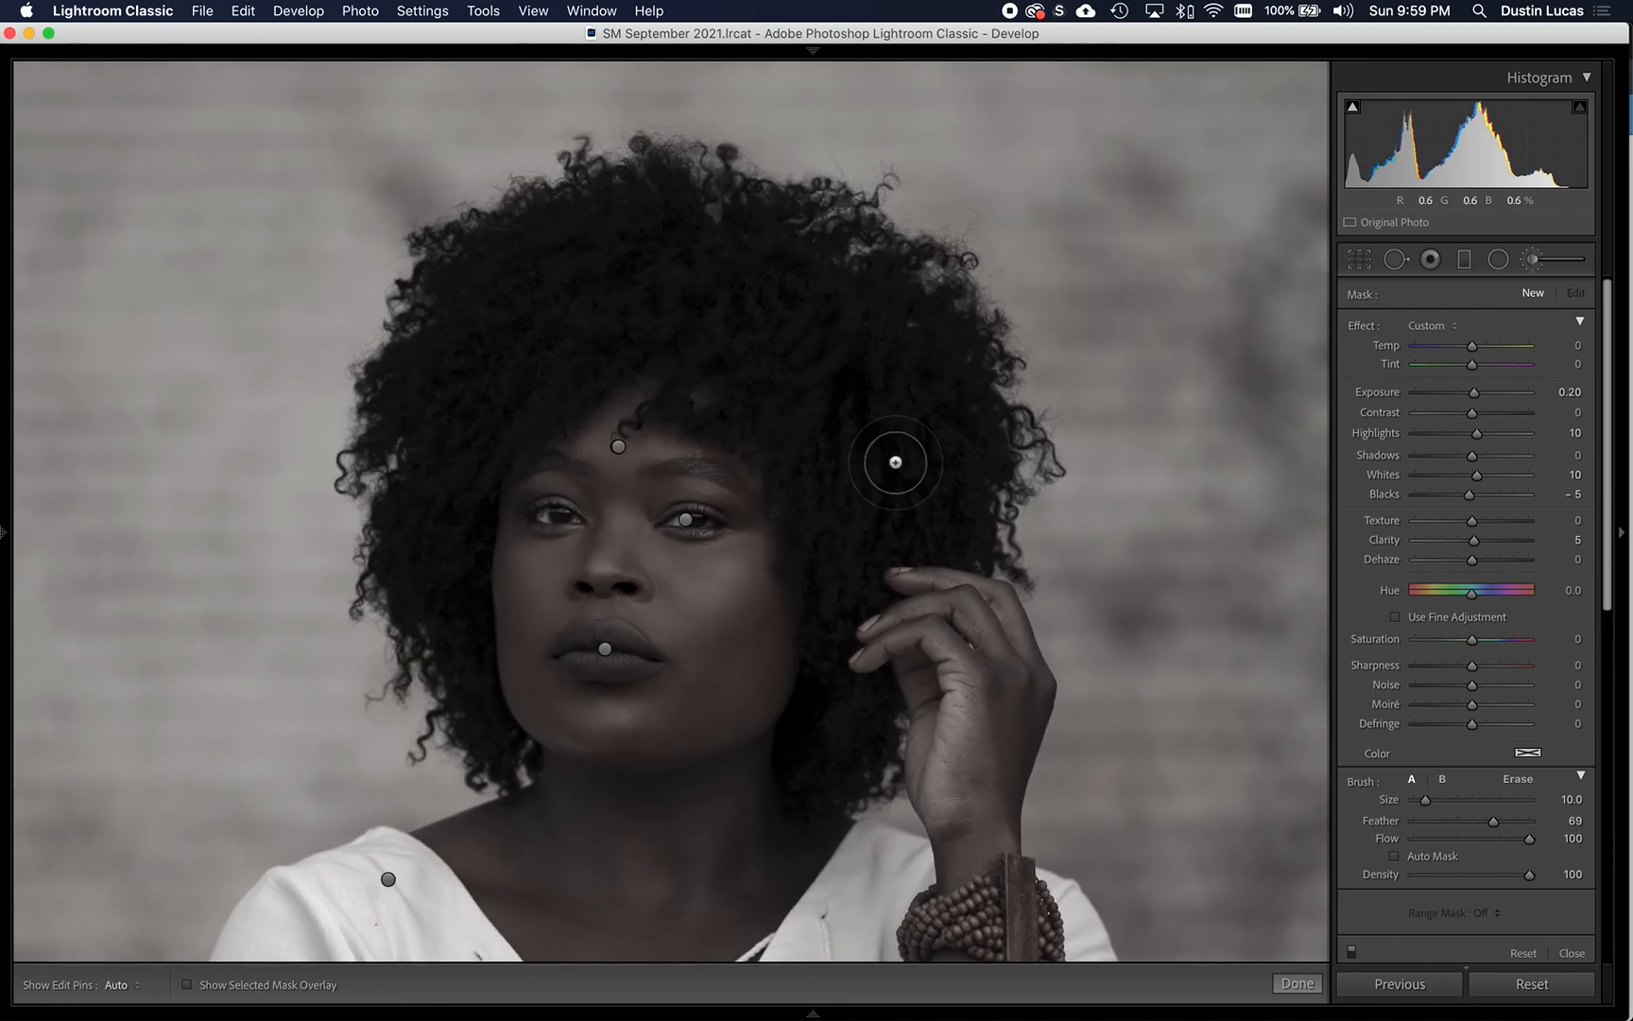
key(o)
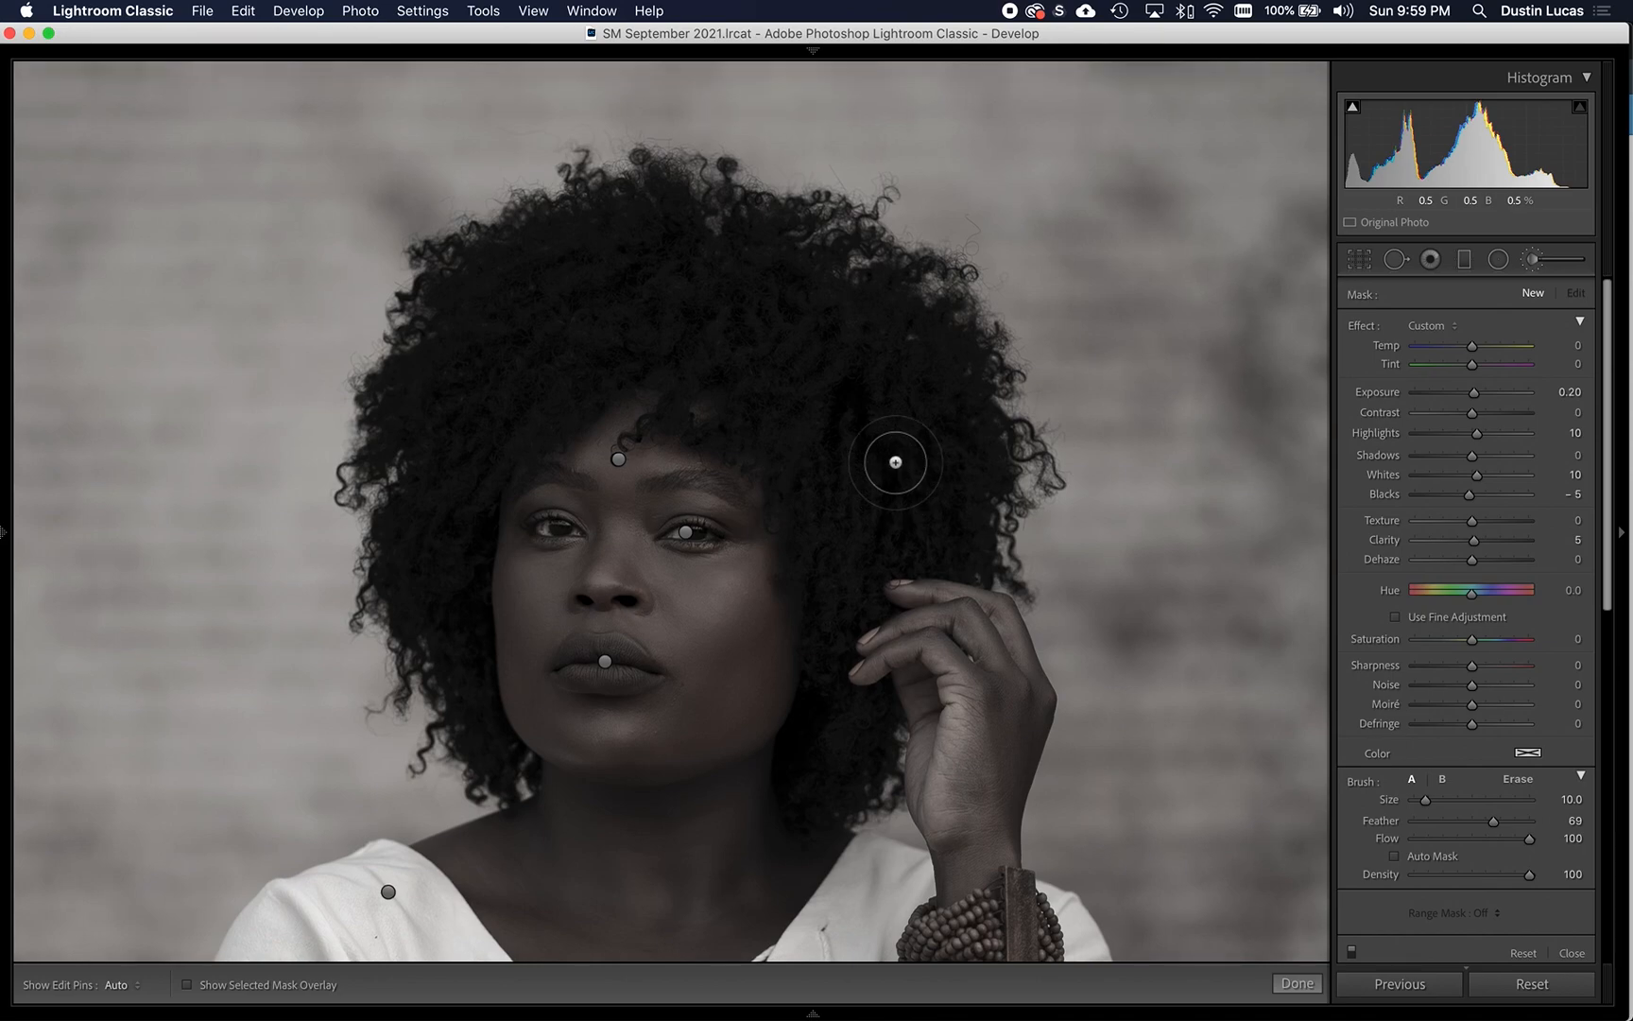
click(1394, 856)
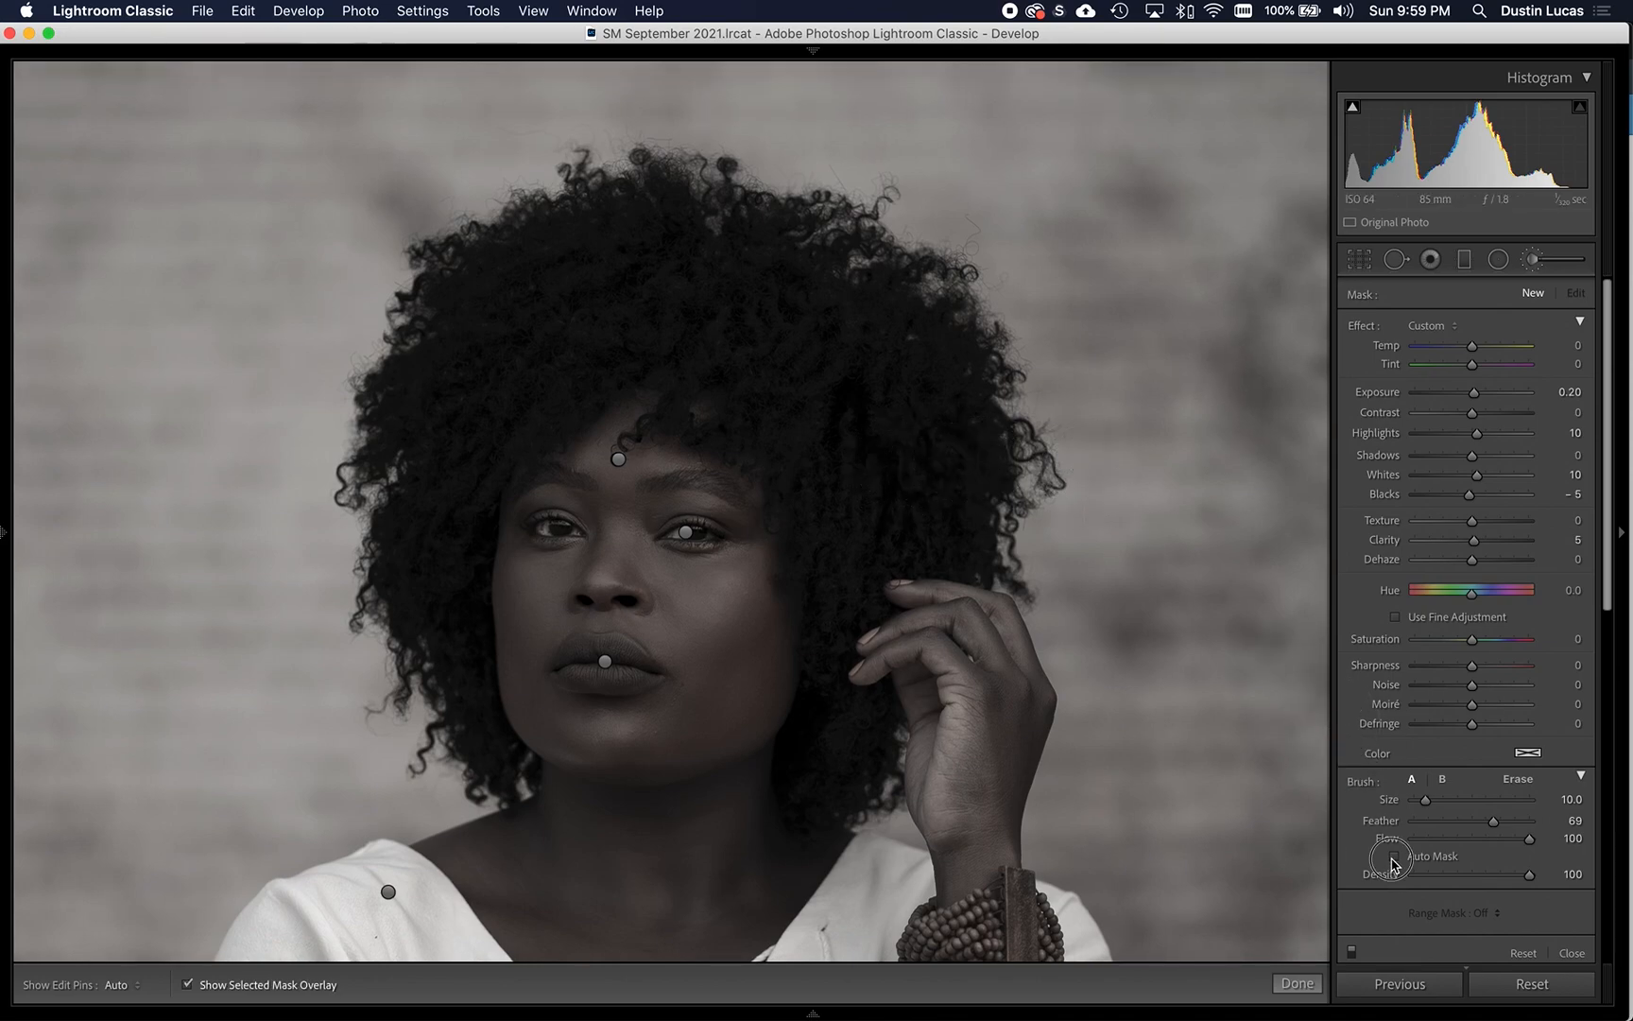
key(bracketright)
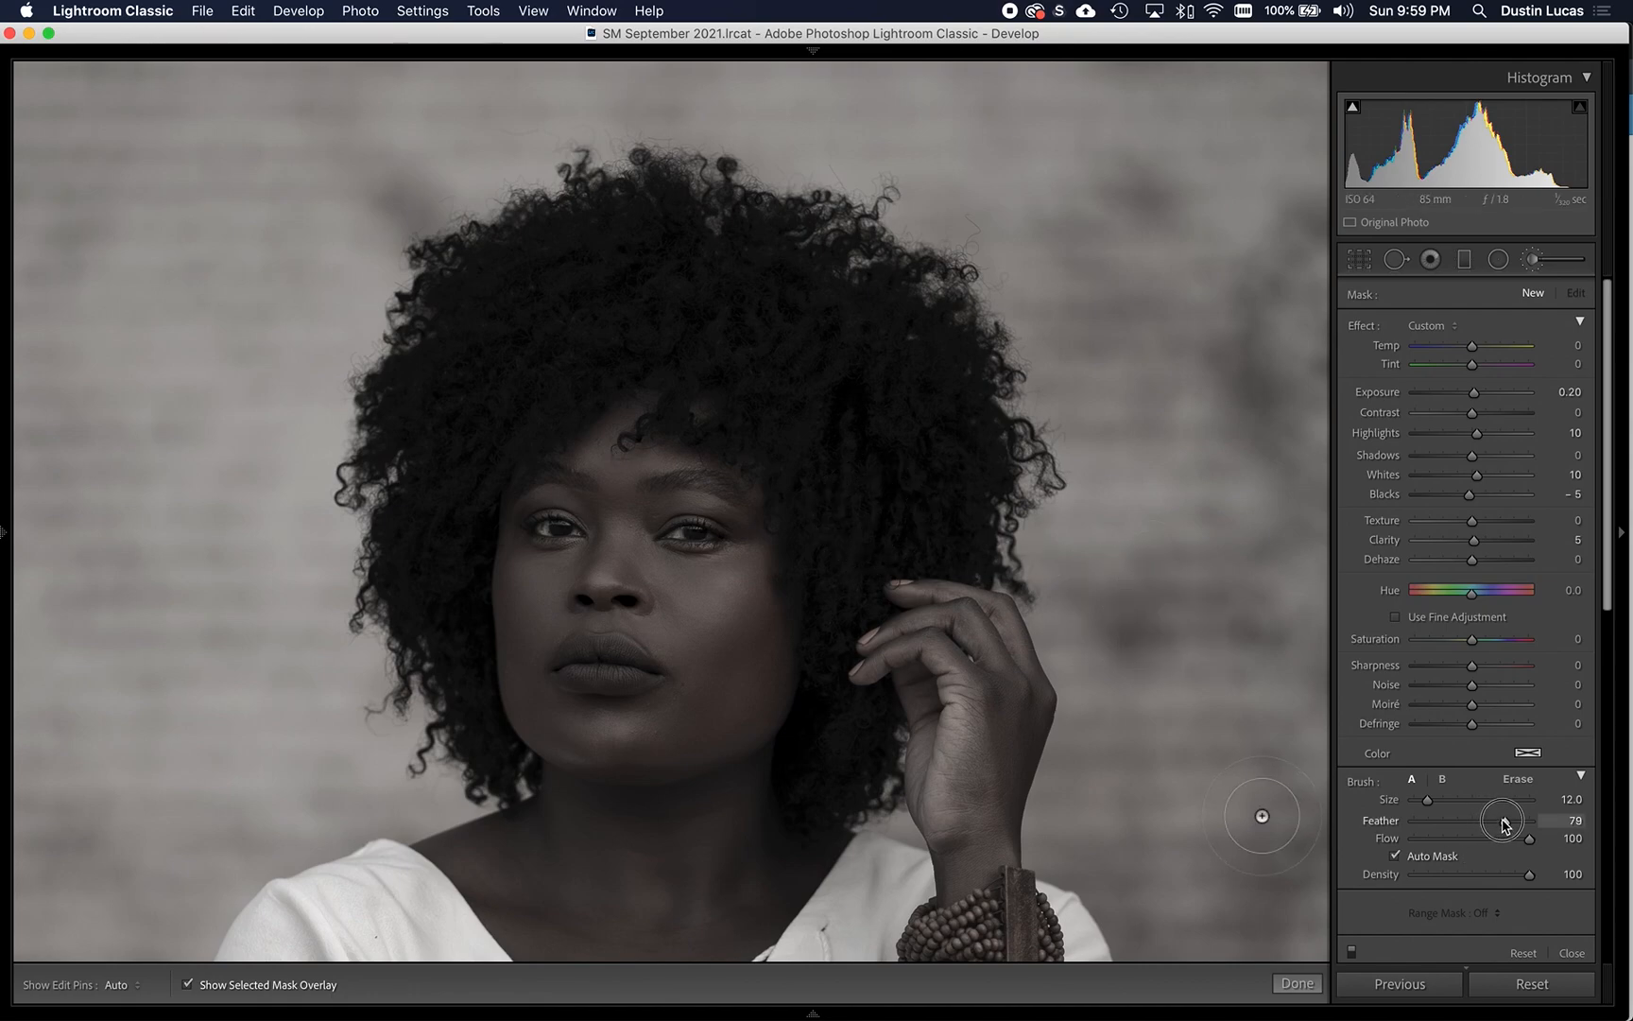
key(])
- Paint the hair mask over the crown and outer sides of the hair, enlarging the brush to size 14
key(h)
mouse_move(540, 237)
mouse_down()
mouse_move(451, 298)
mouse_move(396, 446)
mouse_move(456, 323)
mouse_move(520, 264)
mouse_move(601, 229)
mouse_move(809, 255)
mouse_move(928, 339)
mouse_move(929, 299)
mouse_move(662, 186)
mouse_move(533, 234)
mouse_move(433, 304)
mouse_move(398, 365)
mouse_up()
drag(381, 460, 397, 639)
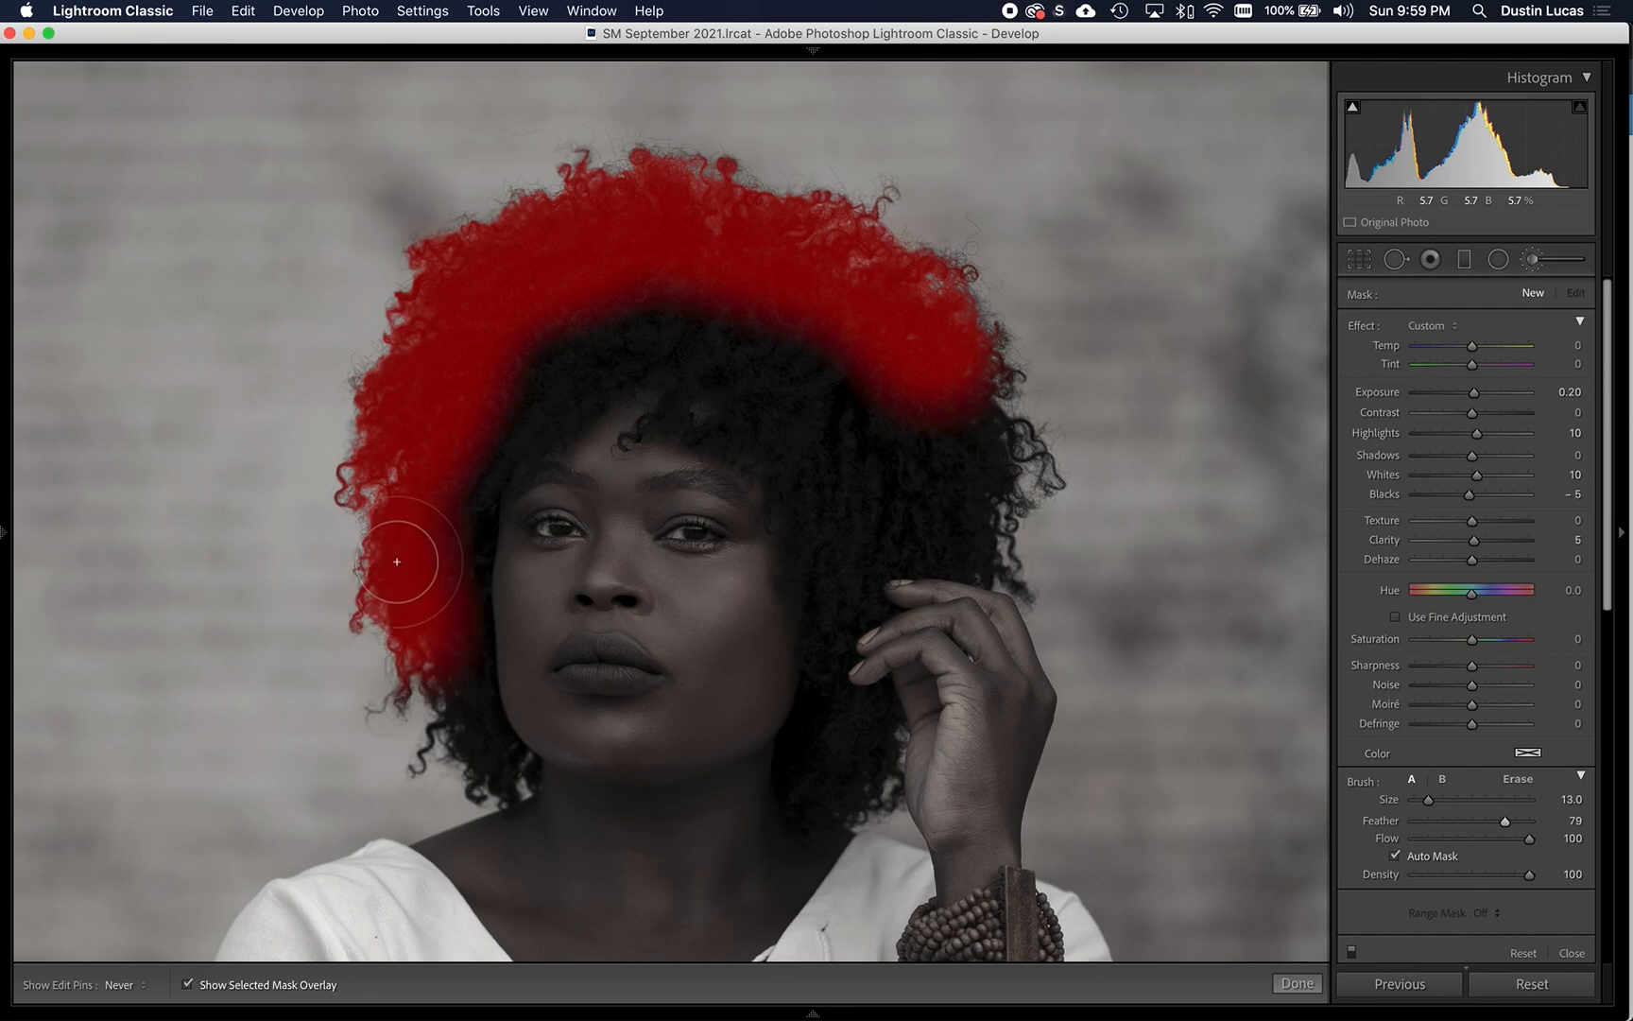
mouse_move(718, 214)
mouse_down()
mouse_move(922, 307)
mouse_move(971, 376)
mouse_move(1000, 503)
mouse_move(982, 530)
mouse_move(872, 524)
mouse_move(991, 529)
mouse_move(893, 525)
mouse_move(764, 324)
mouse_move(704, 317)
mouse_move(861, 353)
mouse_move(924, 451)
mouse_move(838, 338)
mouse_move(865, 398)
mouse_up()
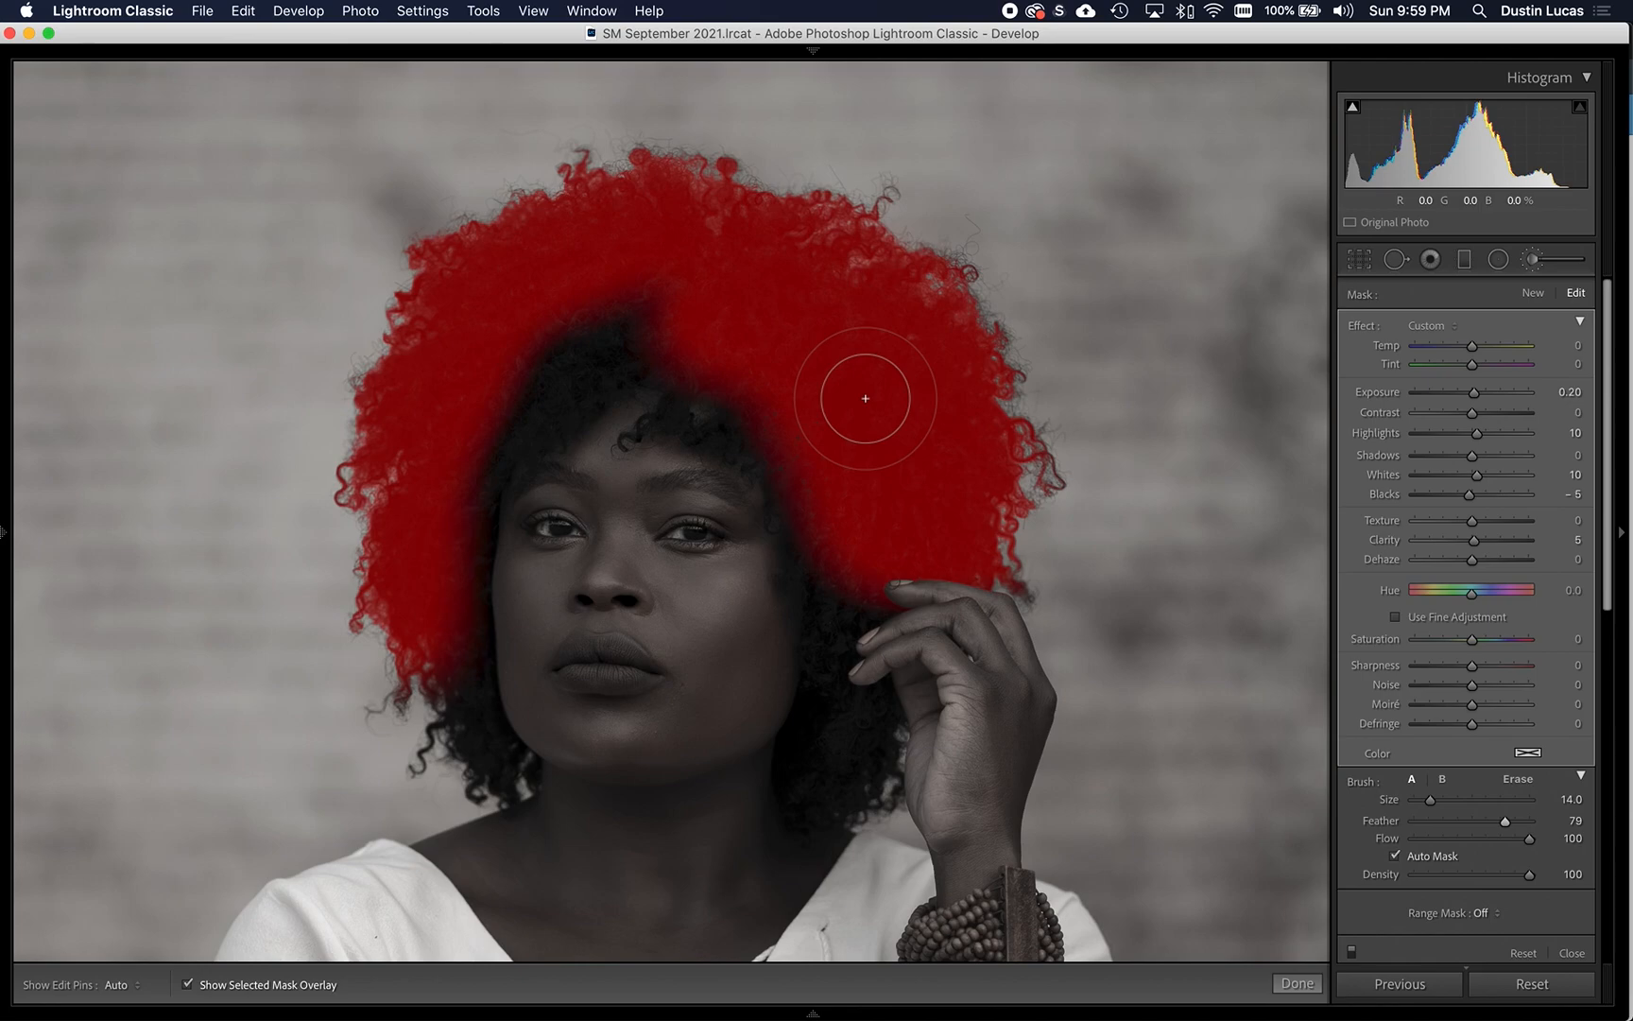
- Extend the hair mask along the temple beside the raised hand and across the curls above the forehead
key(z)
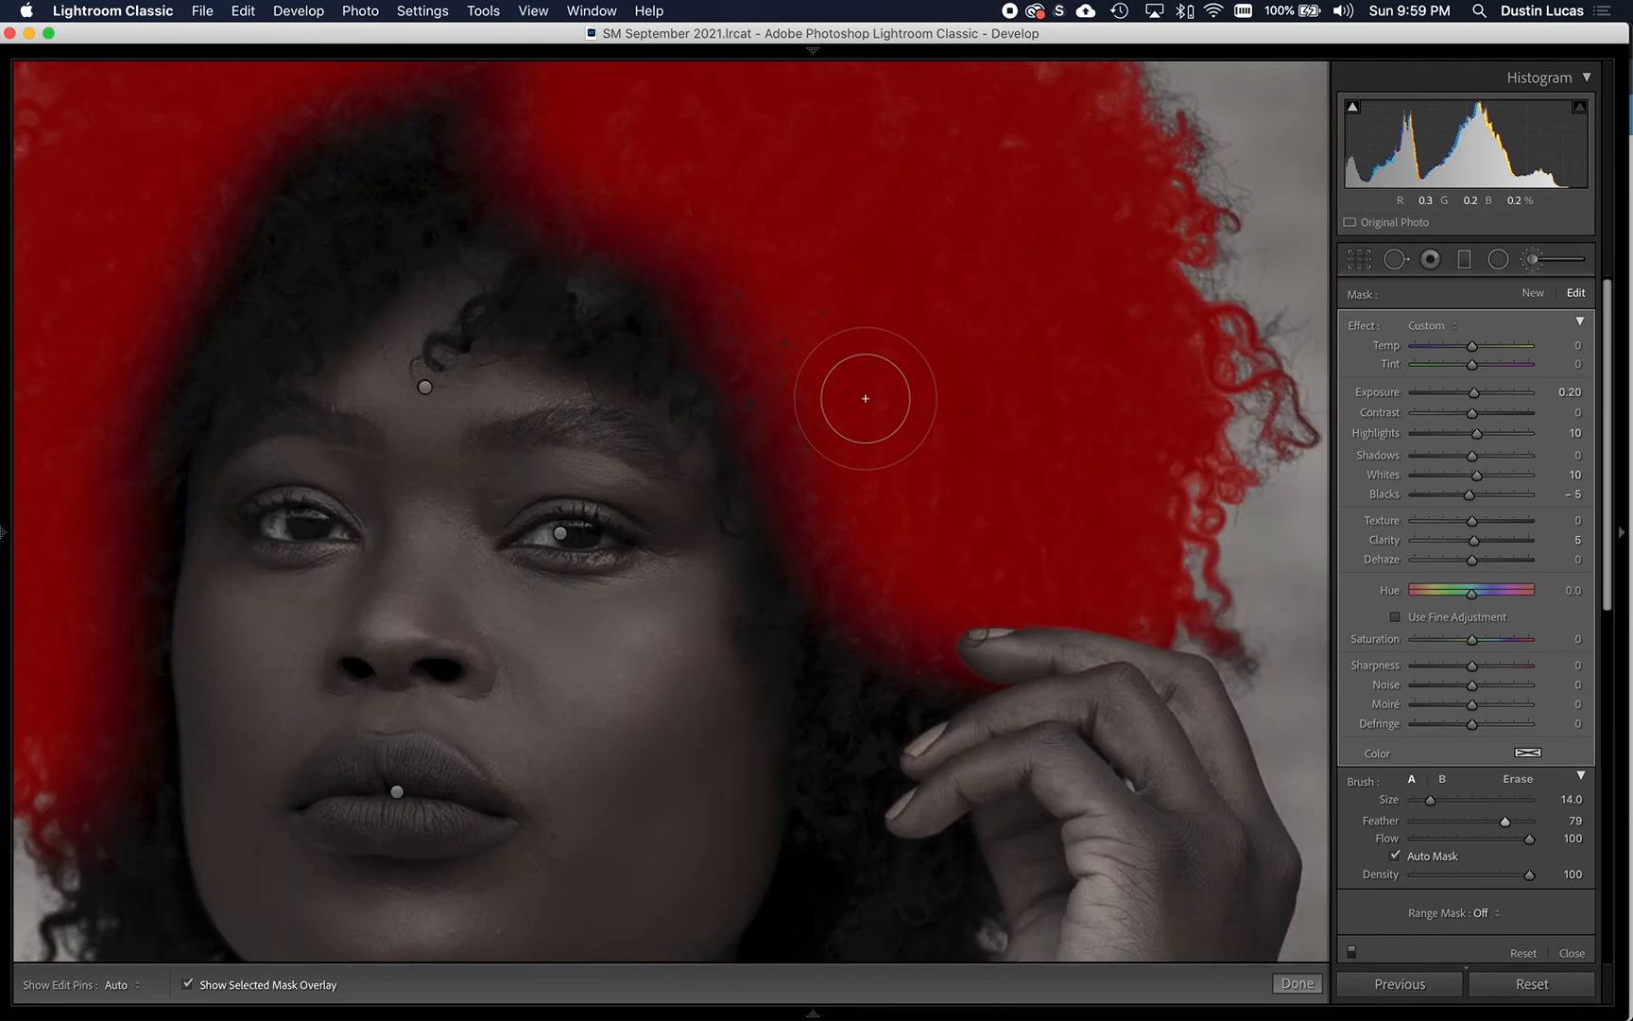
key(h)
mouse_move(904, 672)
mouse_down()
mouse_move(944, 675)
mouse_move(873, 702)
mouse_move(846, 667)
mouse_move(764, 361)
mouse_move(663, 273)
mouse_move(690, 278)
mouse_up()
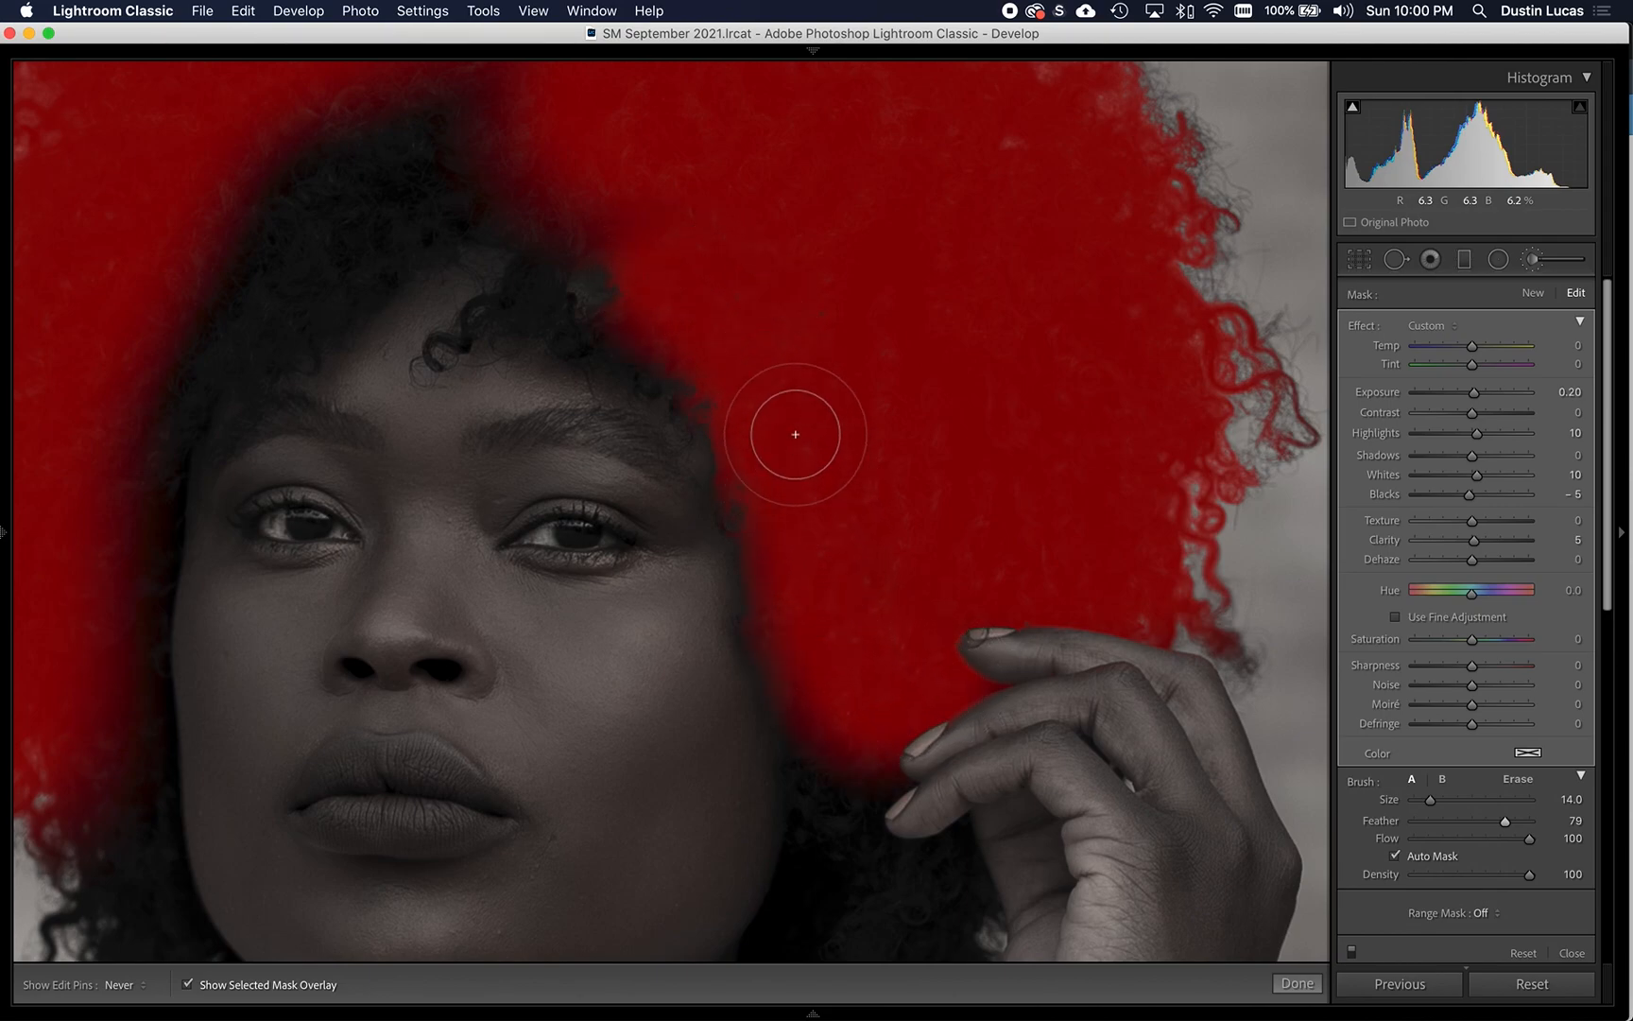
key(h)
key(h)
mouse_move(494, 170)
mouse_down()
mouse_move(367, 189)
mouse_move(262, 288)
mouse_move(291, 175)
mouse_move(368, 104)
mouse_move(443, 87)
mouse_move(370, 98)
mouse_move(238, 172)
mouse_move(191, 244)
mouse_move(166, 358)
mouse_move(269, 309)
mouse_move(427, 182)
mouse_move(501, 180)
mouse_move(629, 246)
mouse_move(448, 323)
mouse_move(601, 320)
mouse_move(719, 336)
mouse_up()
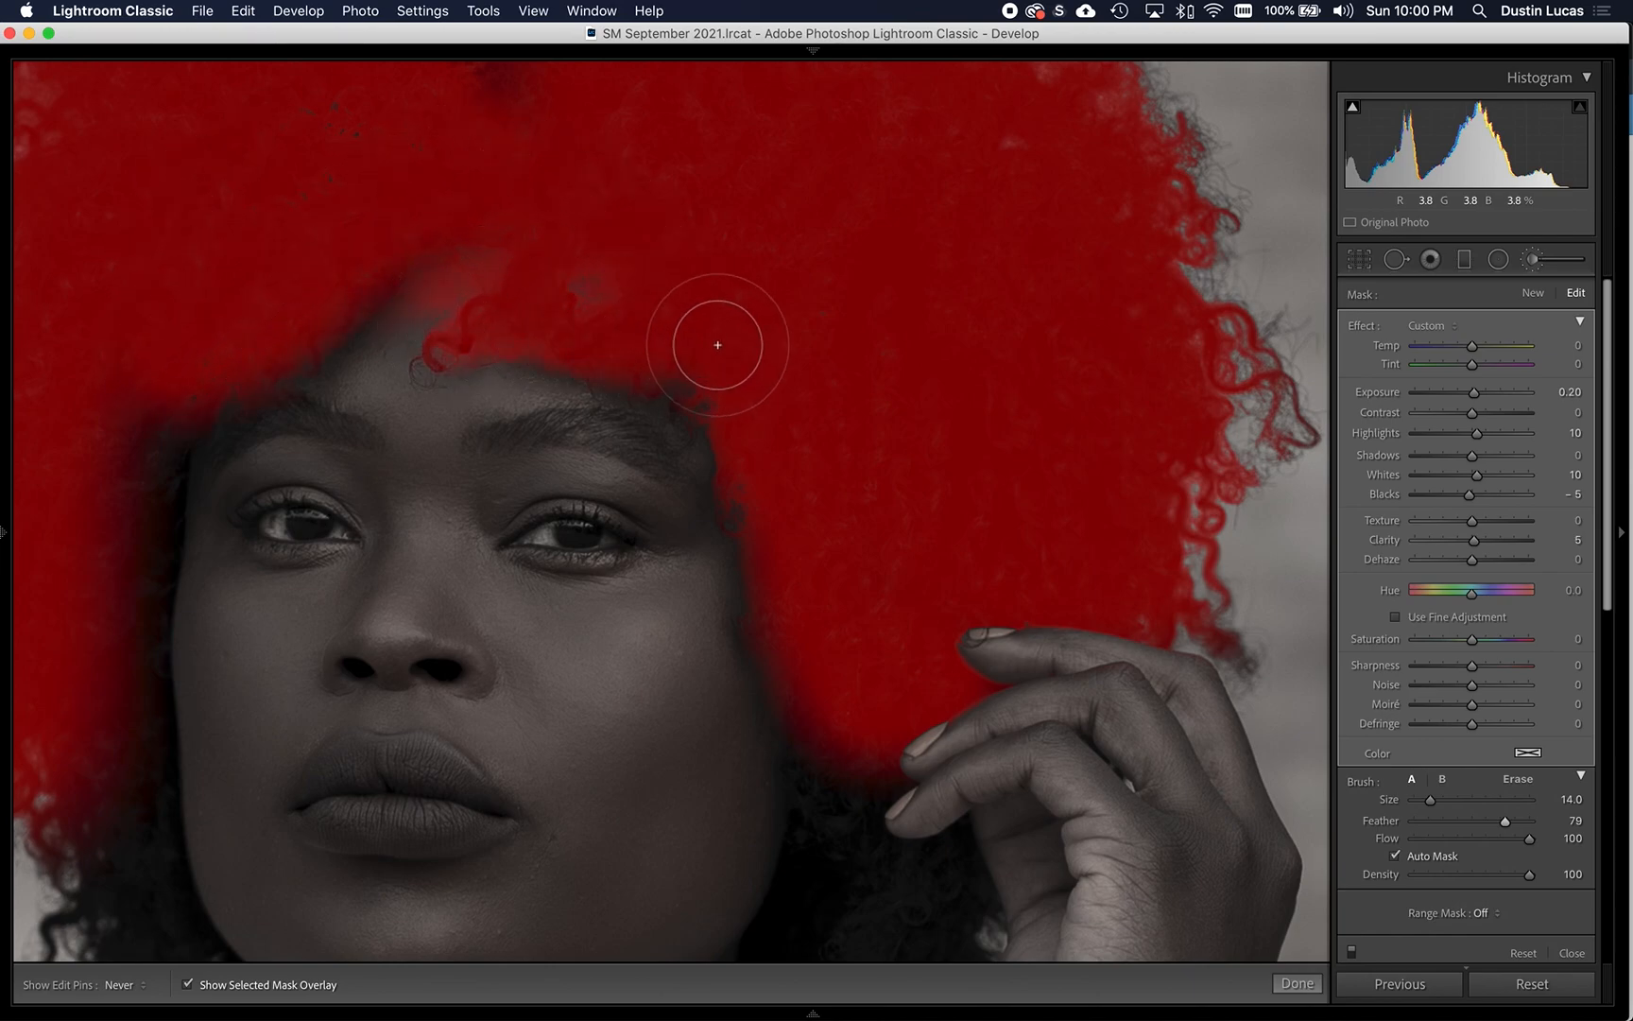
- Extend the hair mask down over the curls between the cheek, neck and raised hand
key(h)
mouse_move(766, 466)
mouse_down()
mouse_move(758, 222)
mouse_move(733, 110)
mouse_up()
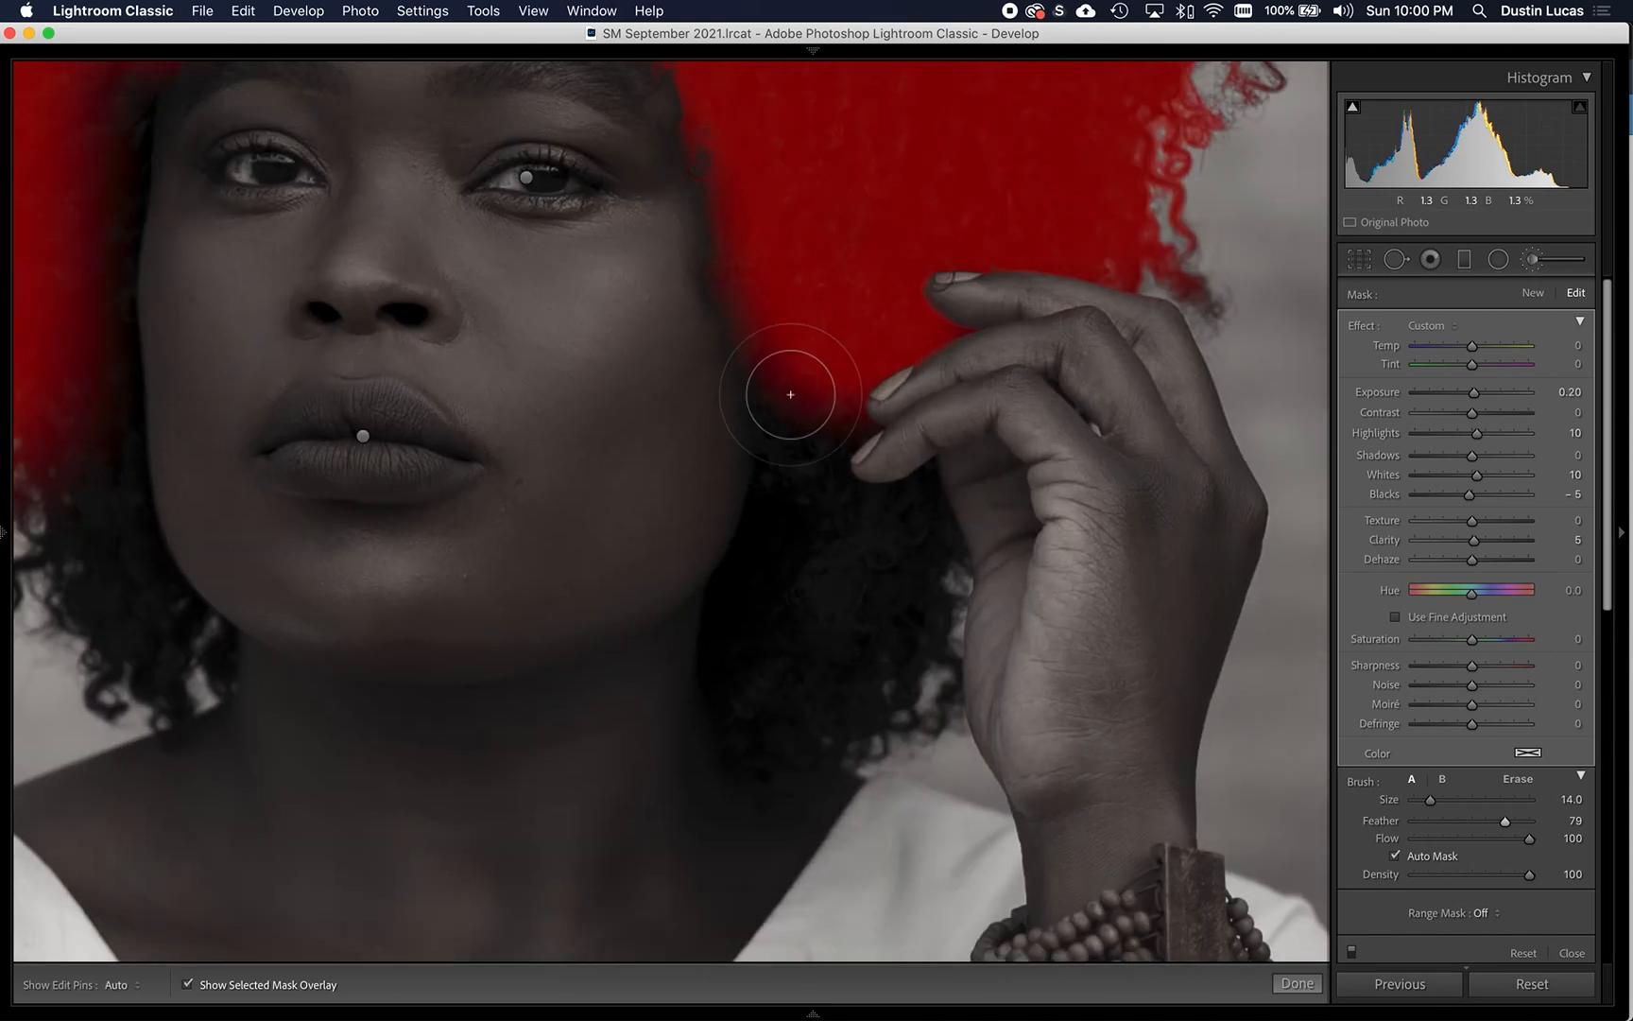
key(h)
mouse_move(795, 379)
mouse_down()
mouse_move(793, 510)
mouse_move(745, 643)
mouse_move(747, 714)
mouse_move(784, 737)
mouse_move(882, 697)
mouse_move(909, 661)
mouse_move(922, 485)
mouse_move(870, 509)
mouse_move(811, 654)
mouse_move(896, 547)
mouse_move(883, 621)
mouse_move(842, 687)
mouse_move(888, 614)
mouse_move(813, 496)
mouse_move(808, 426)
mouse_move(849, 411)
mouse_move(831, 403)
mouse_move(849, 331)
mouse_move(933, 312)
mouse_move(889, 265)
mouse_move(957, 203)
mouse_move(1036, 201)
mouse_move(1135, 228)
mouse_move(846, 139)
mouse_move(786, 350)
mouse_move(768, 235)
mouse_up()
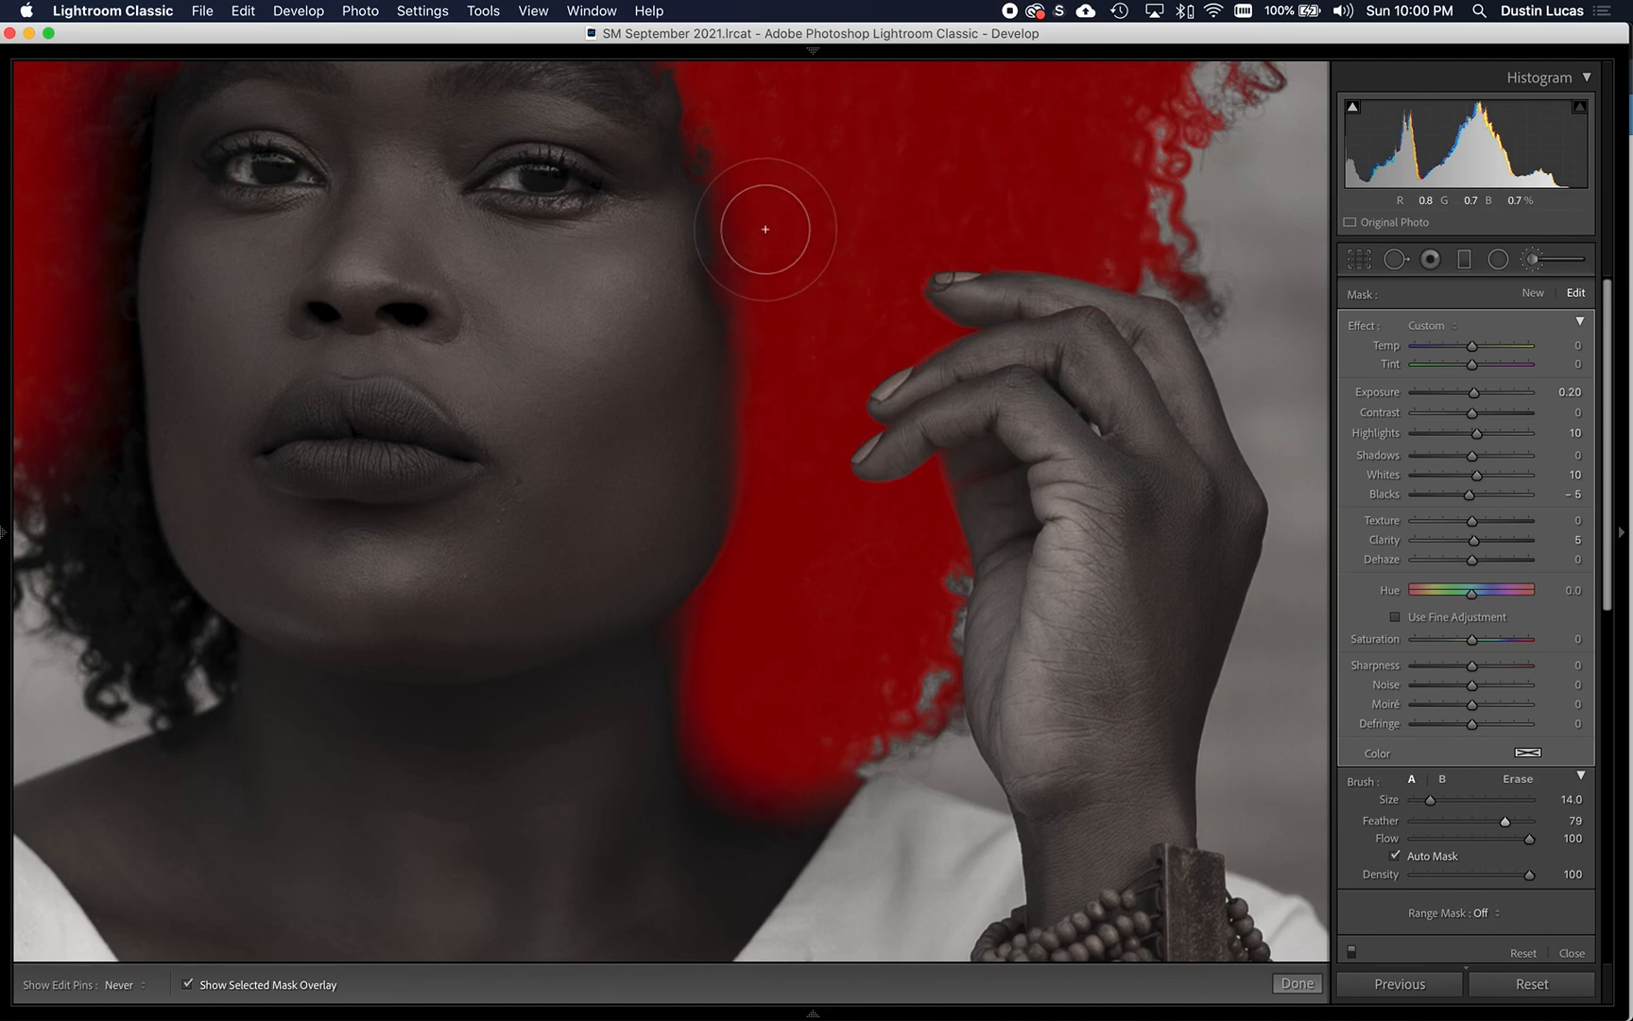
key(h)
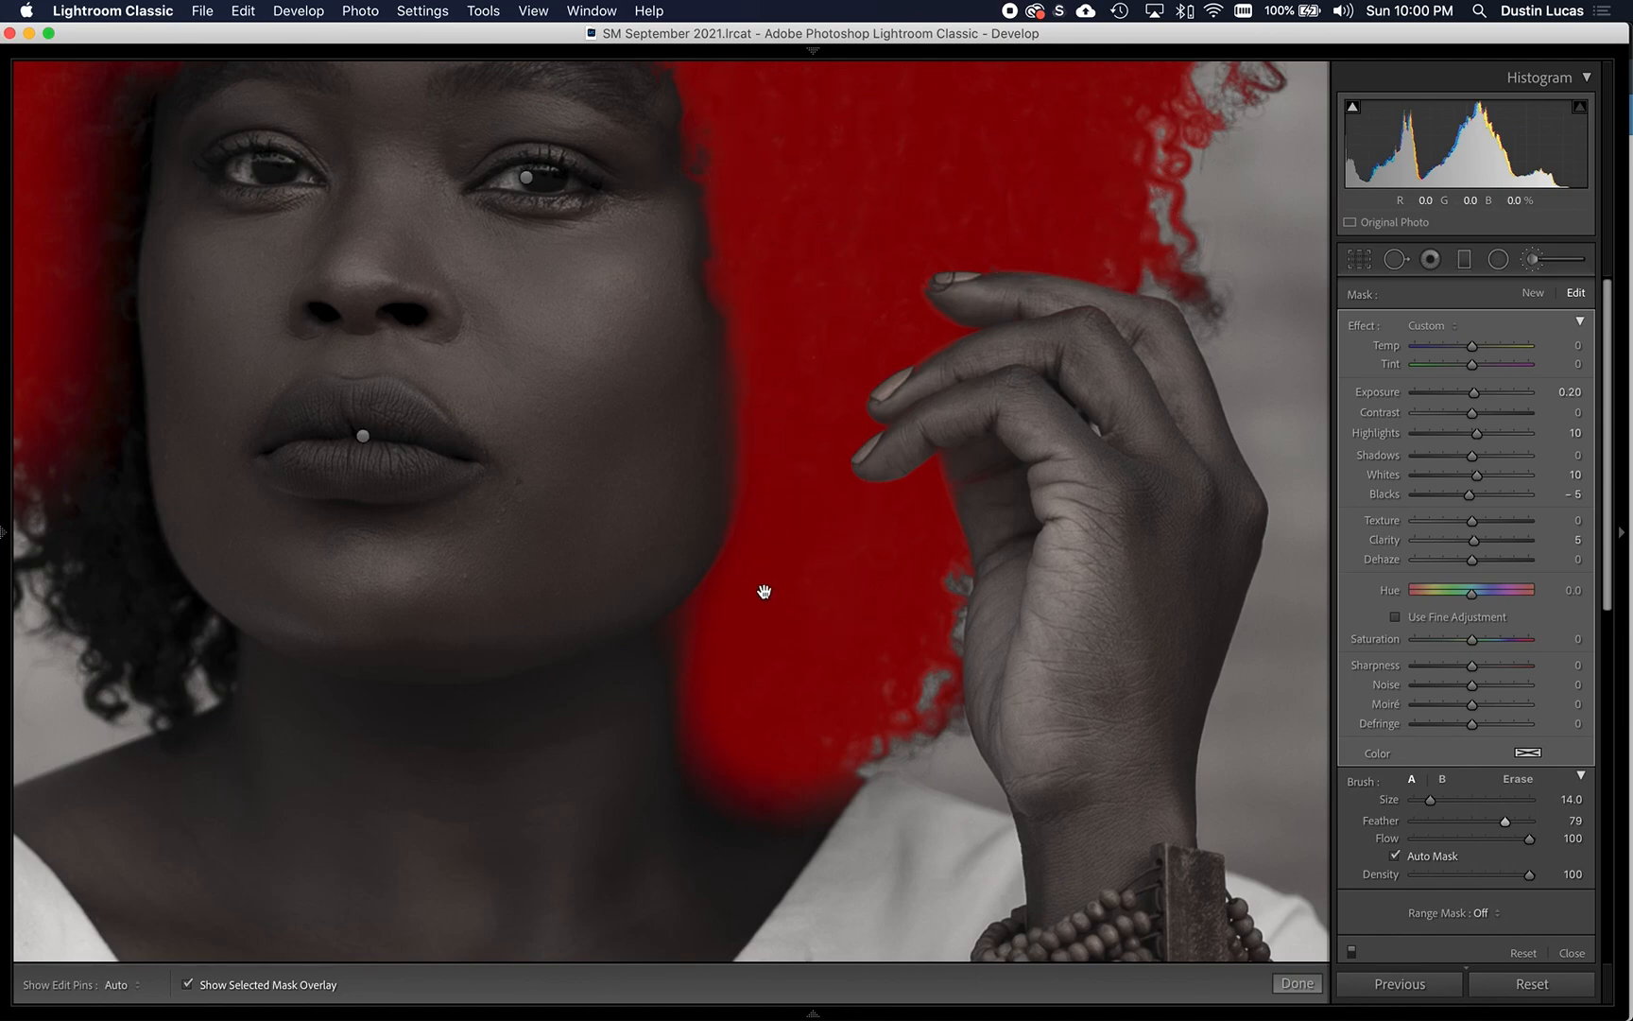
- Extend the hair mask down the curls on the side of the face away from the raised hand, reaching the shoulder
drag(770, 583, 1203, 569)
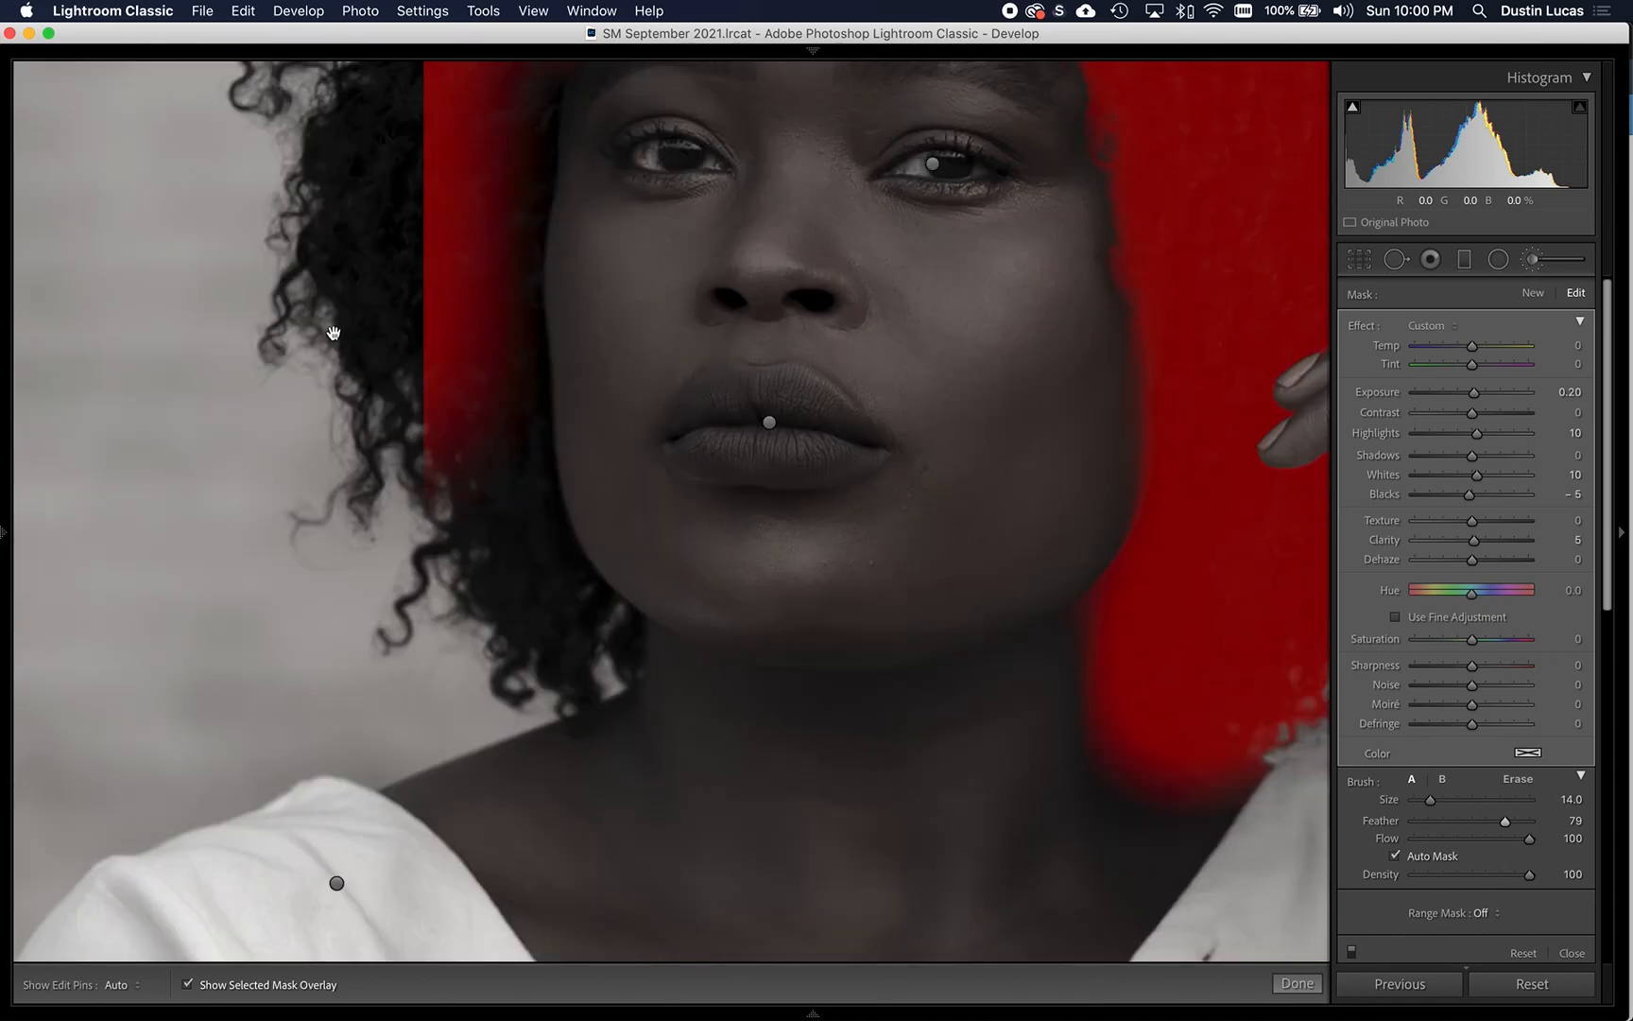
drag(489, 320, 556, 469)
key(h)
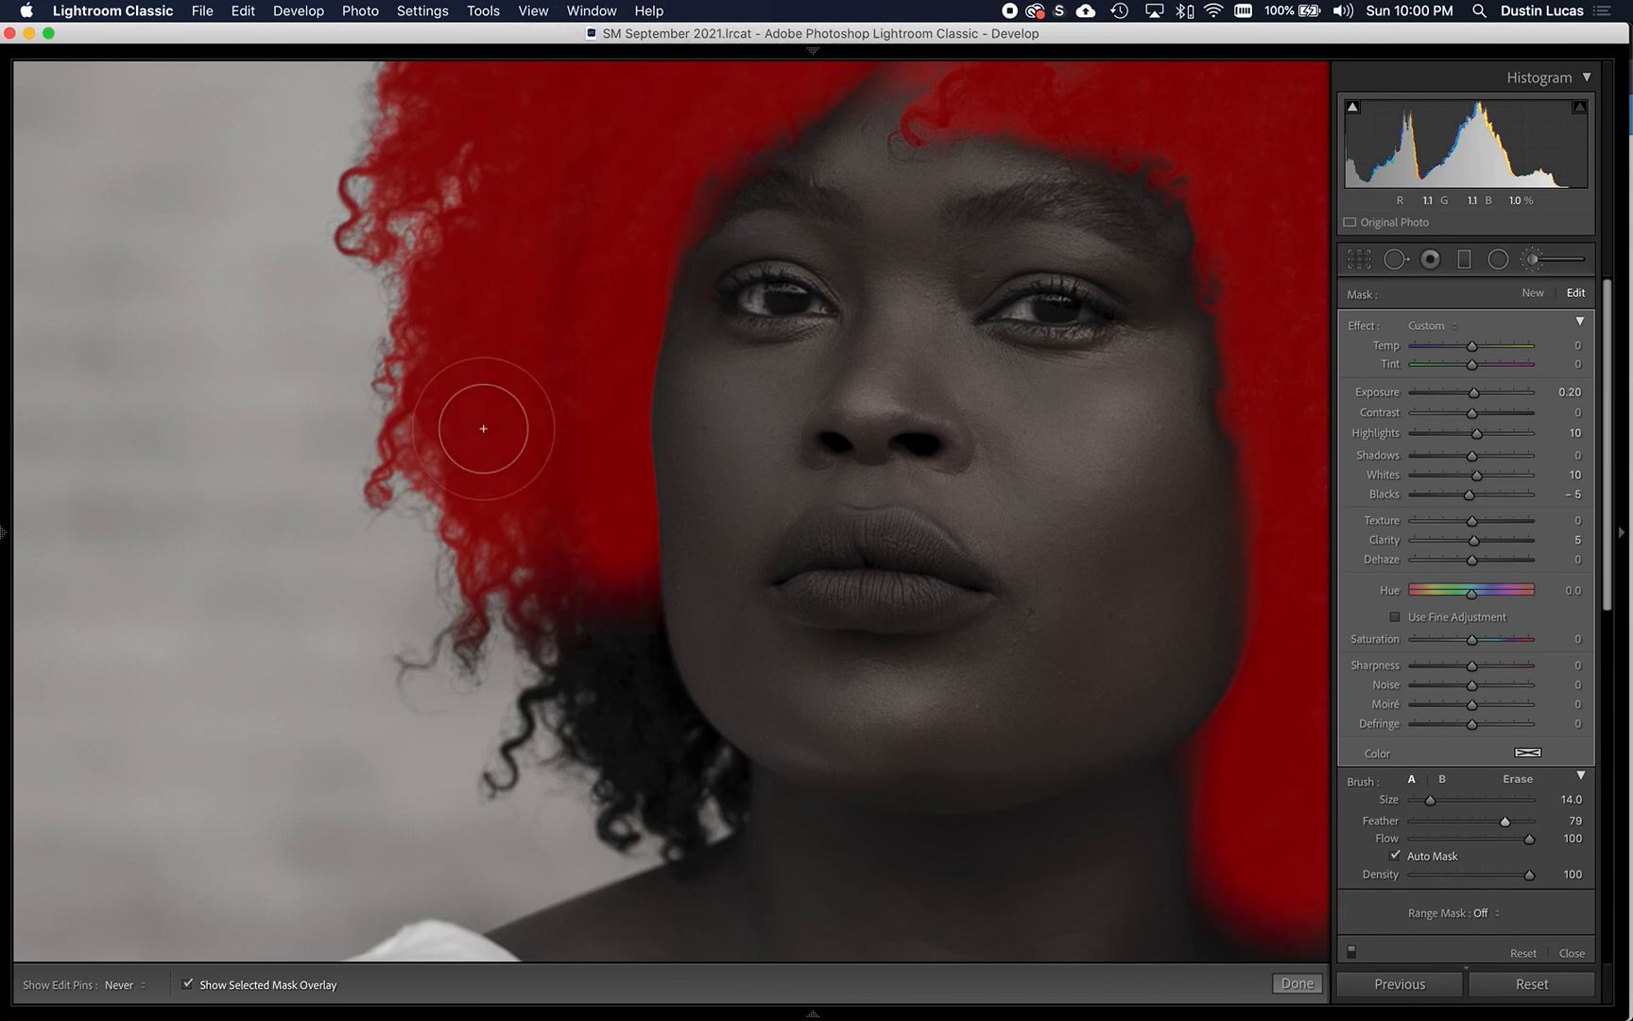
mouse_move(583, 667)
mouse_down()
mouse_move(570, 553)
mouse_move(581, 717)
mouse_move(661, 840)
mouse_move(689, 783)
mouse_move(627, 680)
mouse_move(608, 544)
mouse_move(629, 709)
mouse_move(660, 783)
mouse_move(608, 734)
mouse_up()
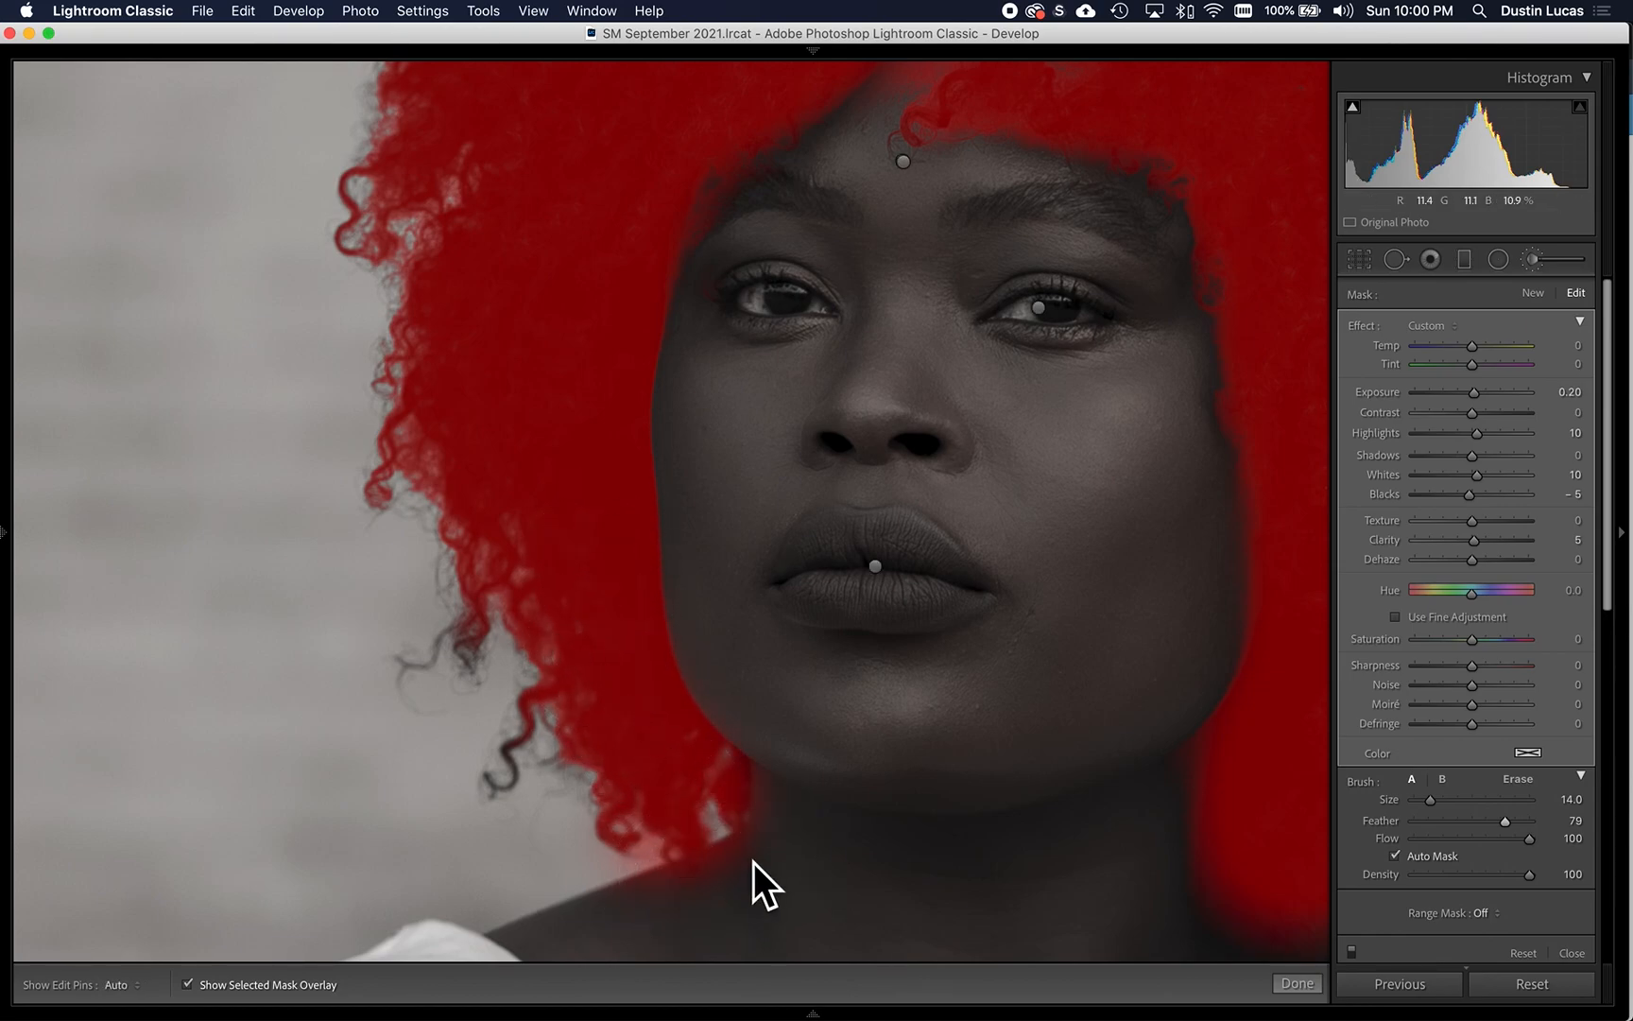
- Erase the hair mask spill from the neck and shoulder below the curls with a size 9 eraser
scroll(759, 701, down, 5)
key(alt)
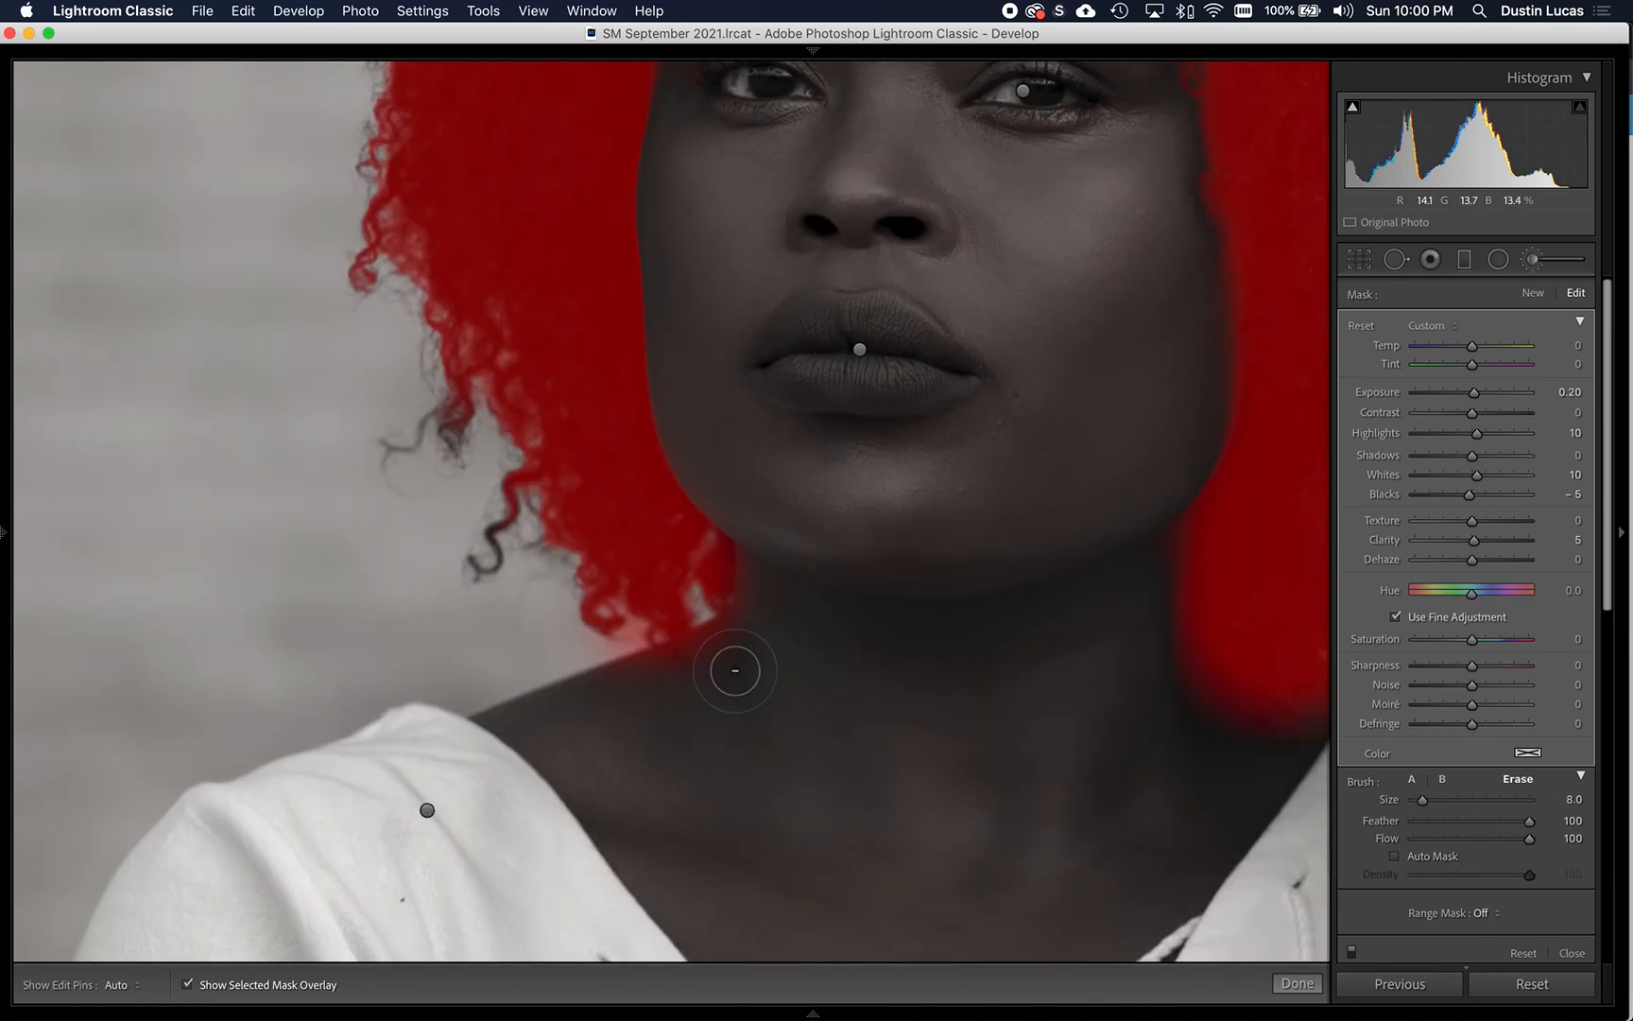
key(h)
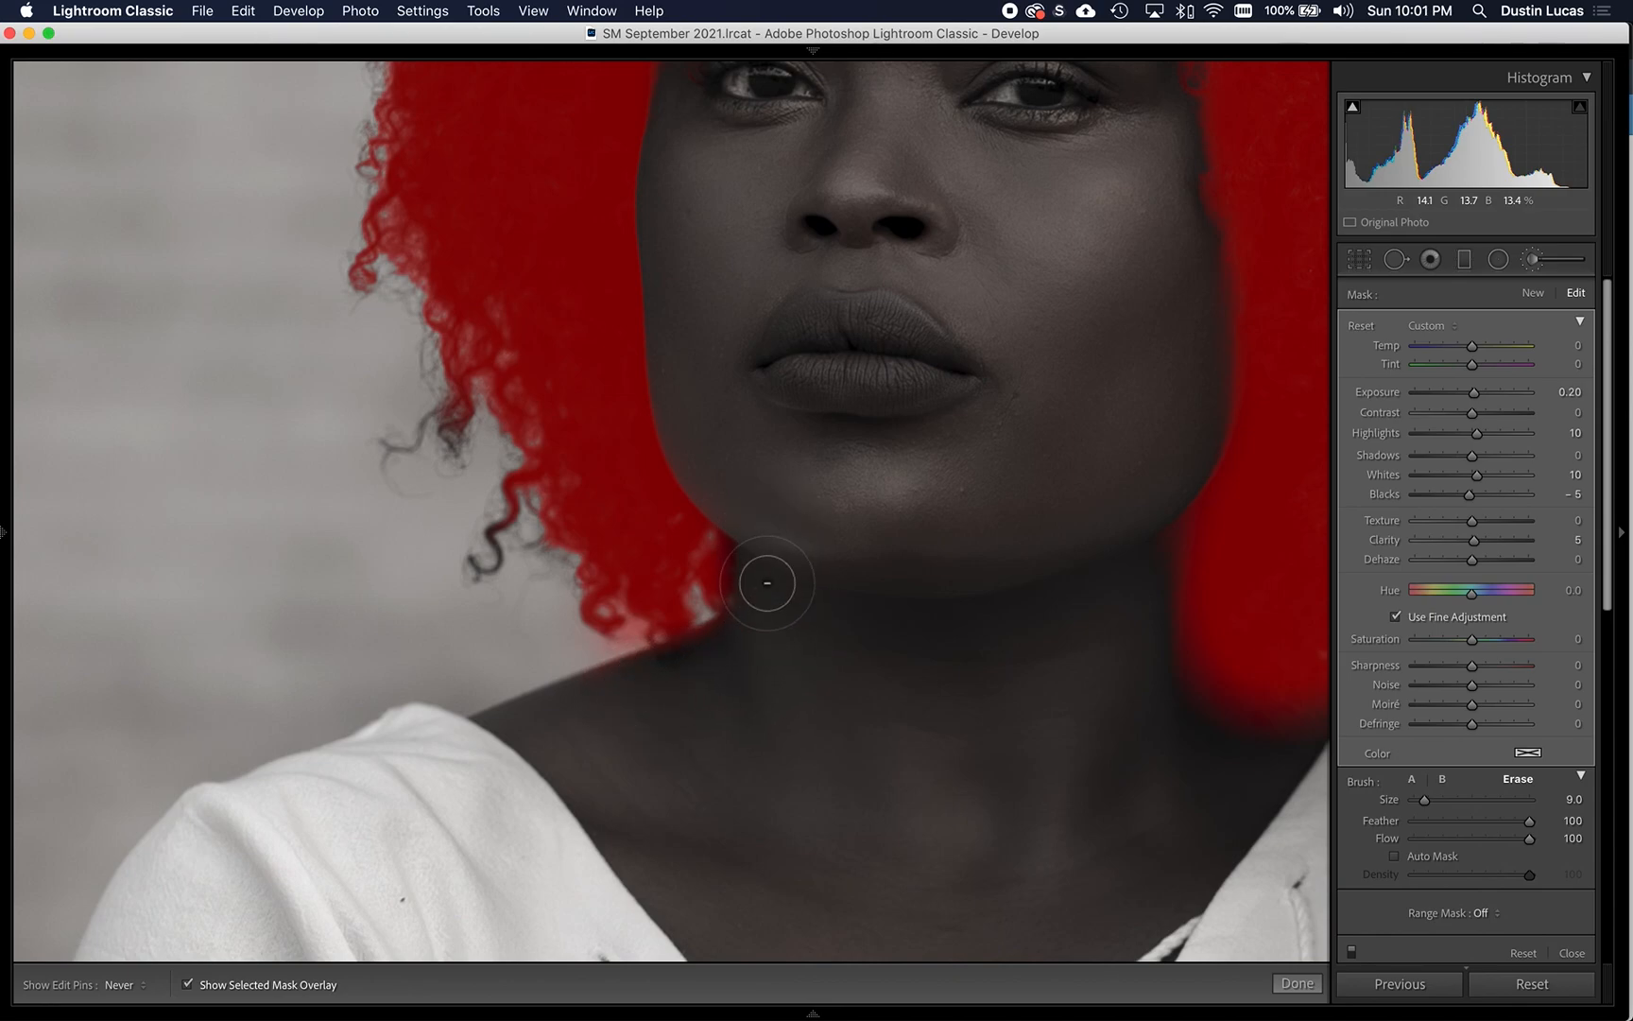
- Erase the hair mask from the forehead, the loose curl and the temple along the hairline with the size 9 eraser
drag(746, 451, 814, 813)
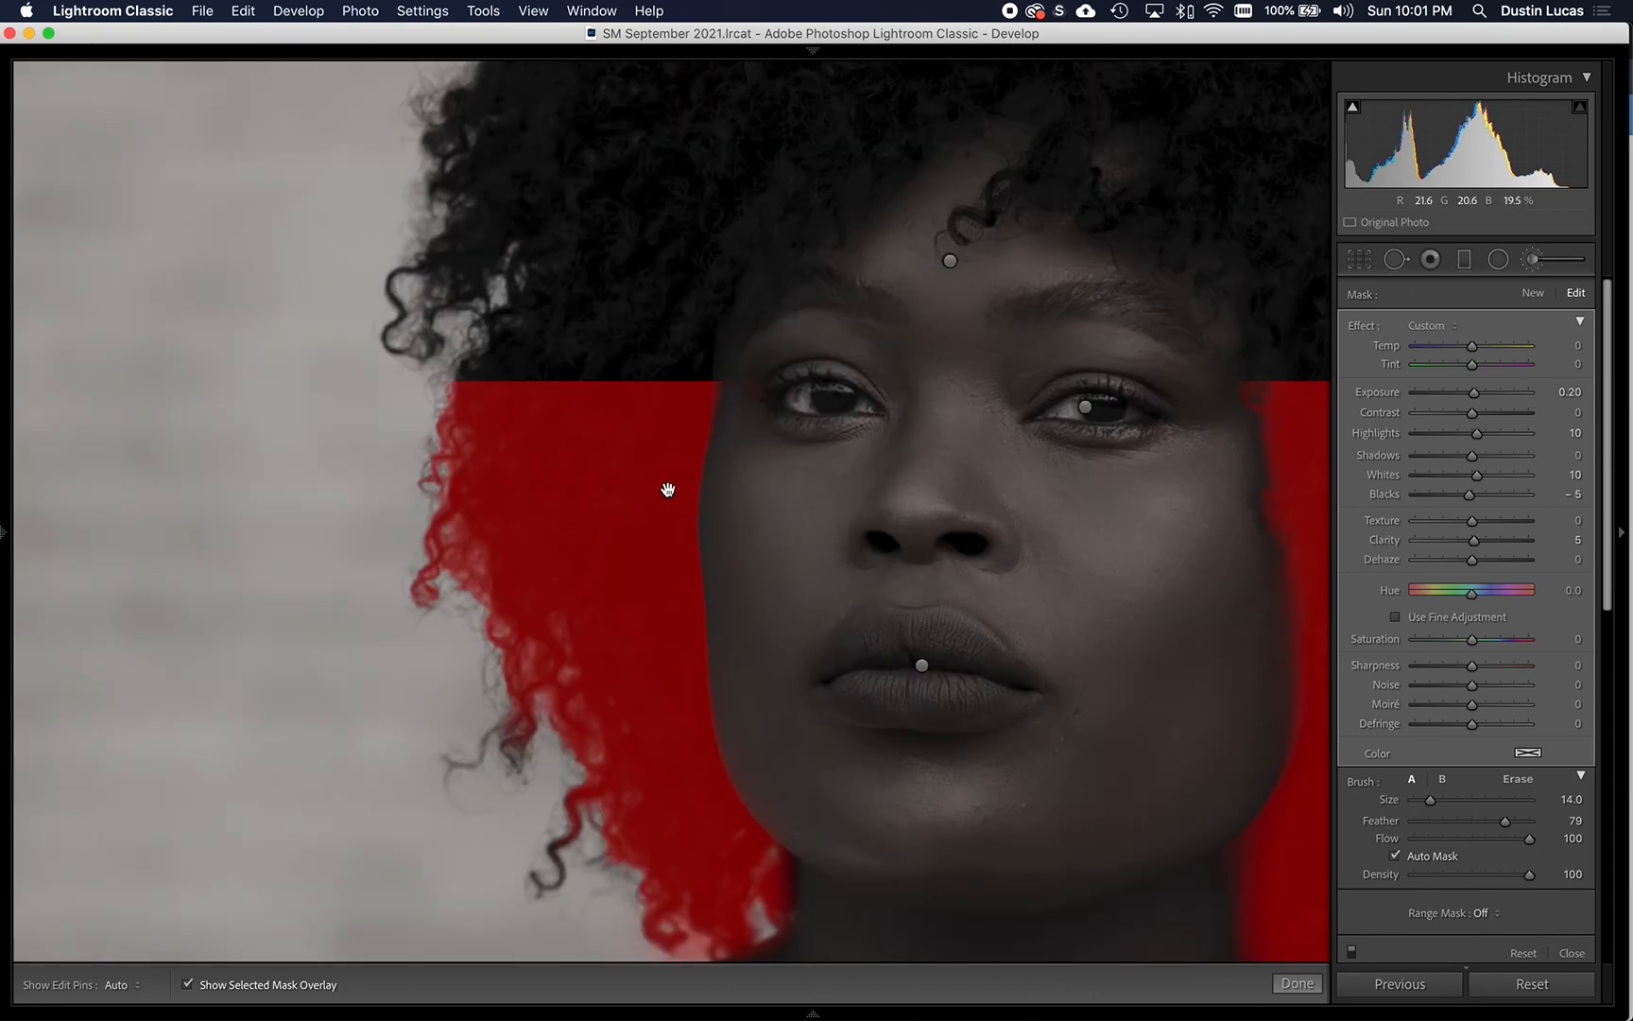
drag(728, 466, 689, 677)
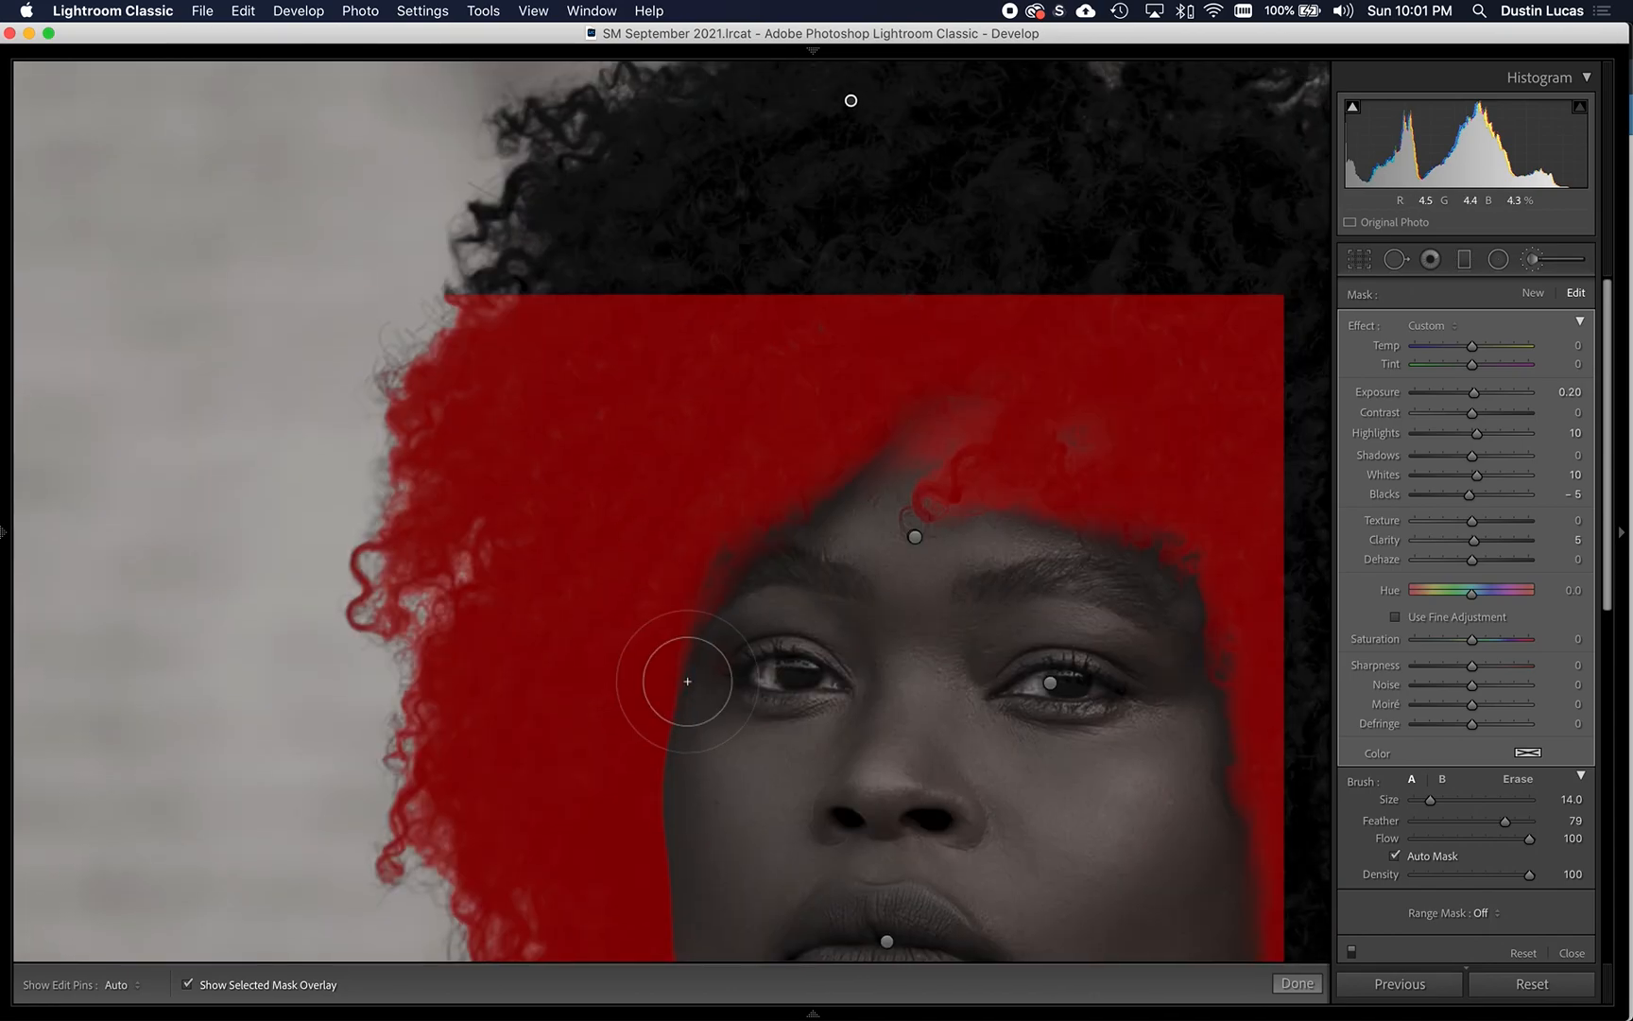
key(alt)
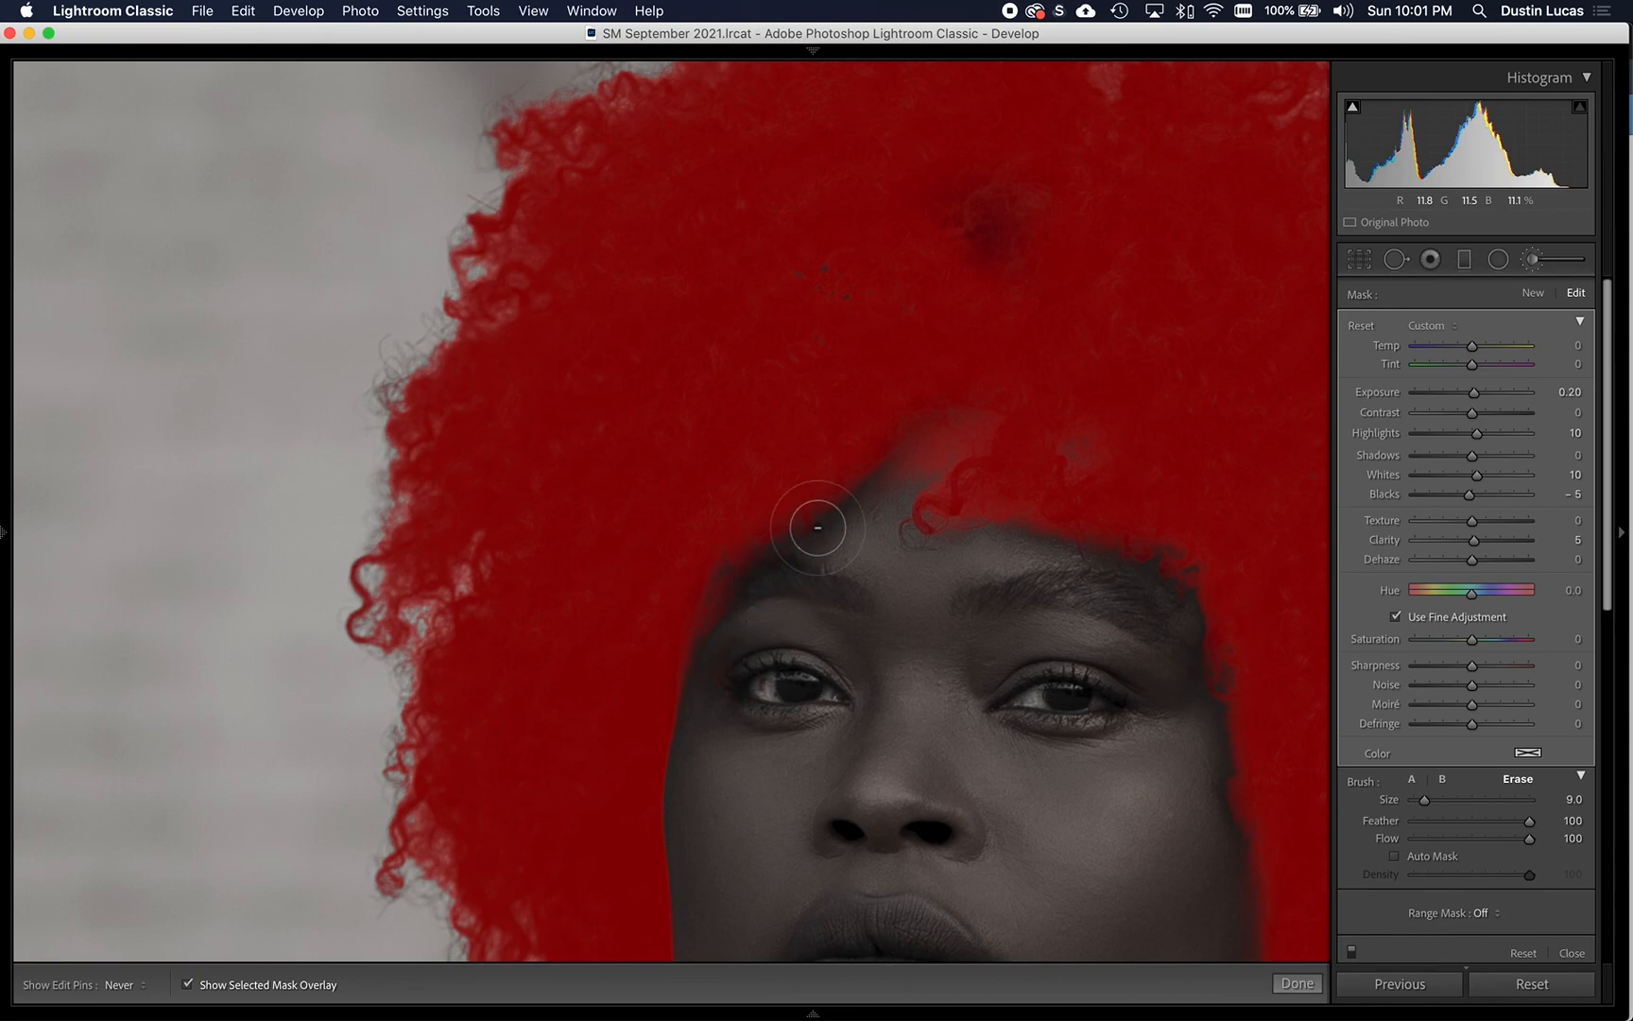
mouse_move(898, 490)
mouse_down()
mouse_move(969, 438)
mouse_move(884, 473)
mouse_move(909, 545)
mouse_move(974, 538)
mouse_up()
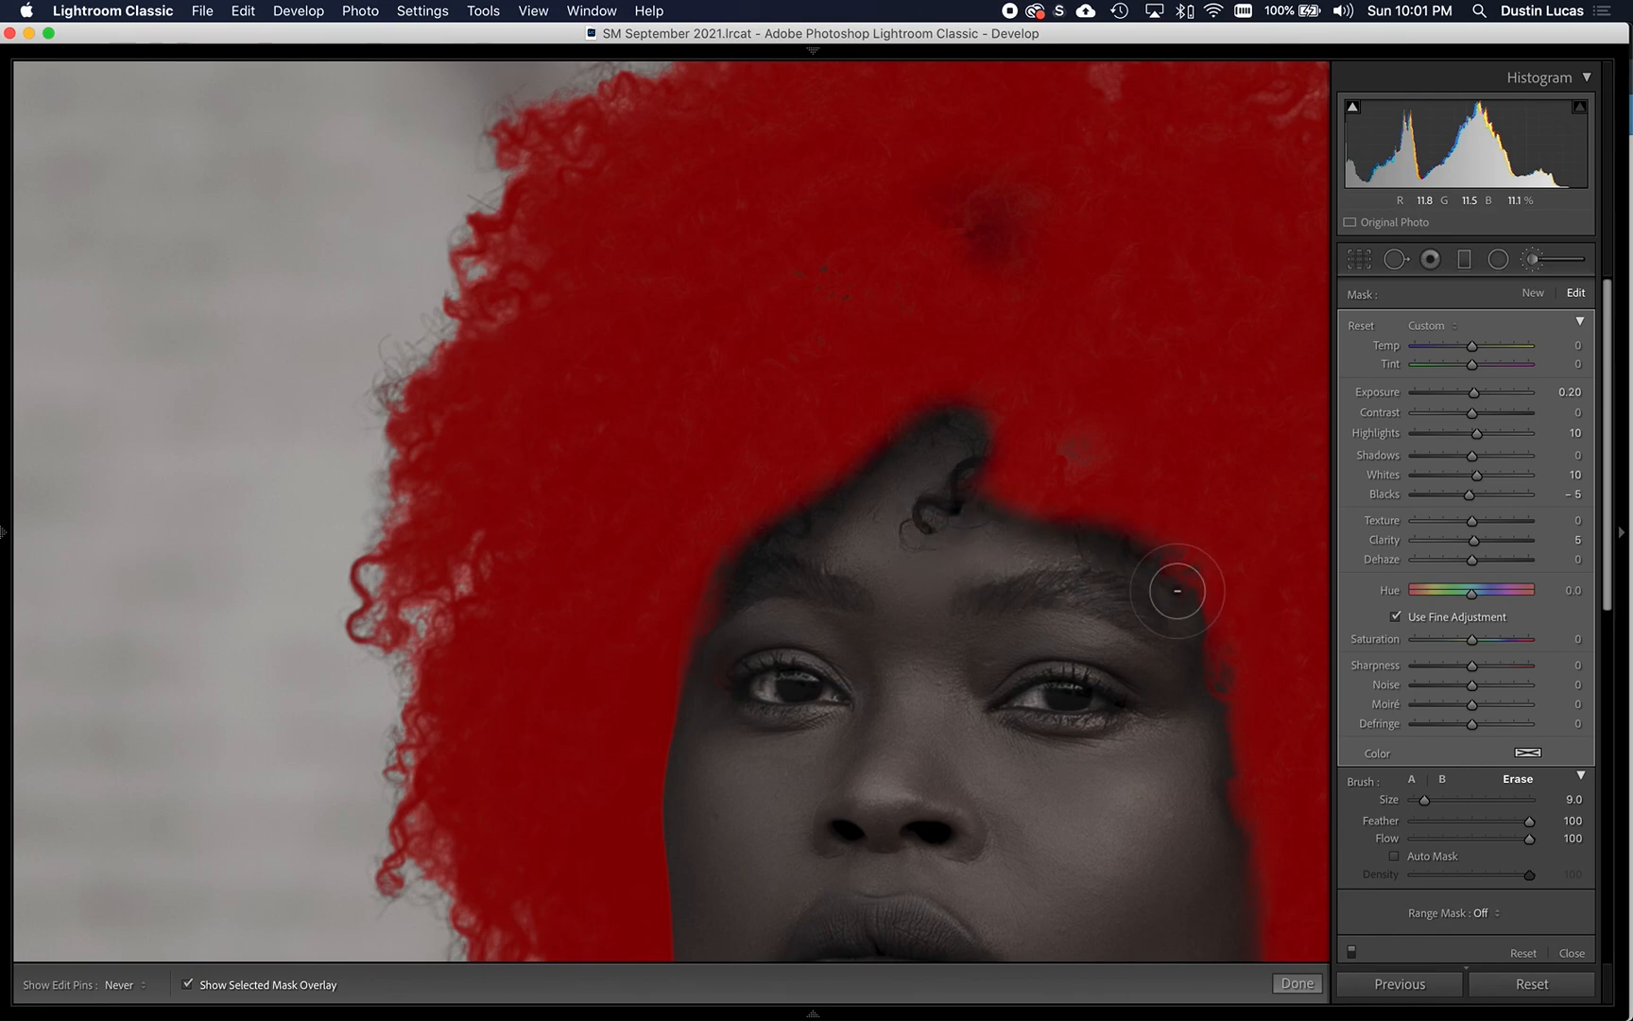
drag(1176, 591, 1196, 661)
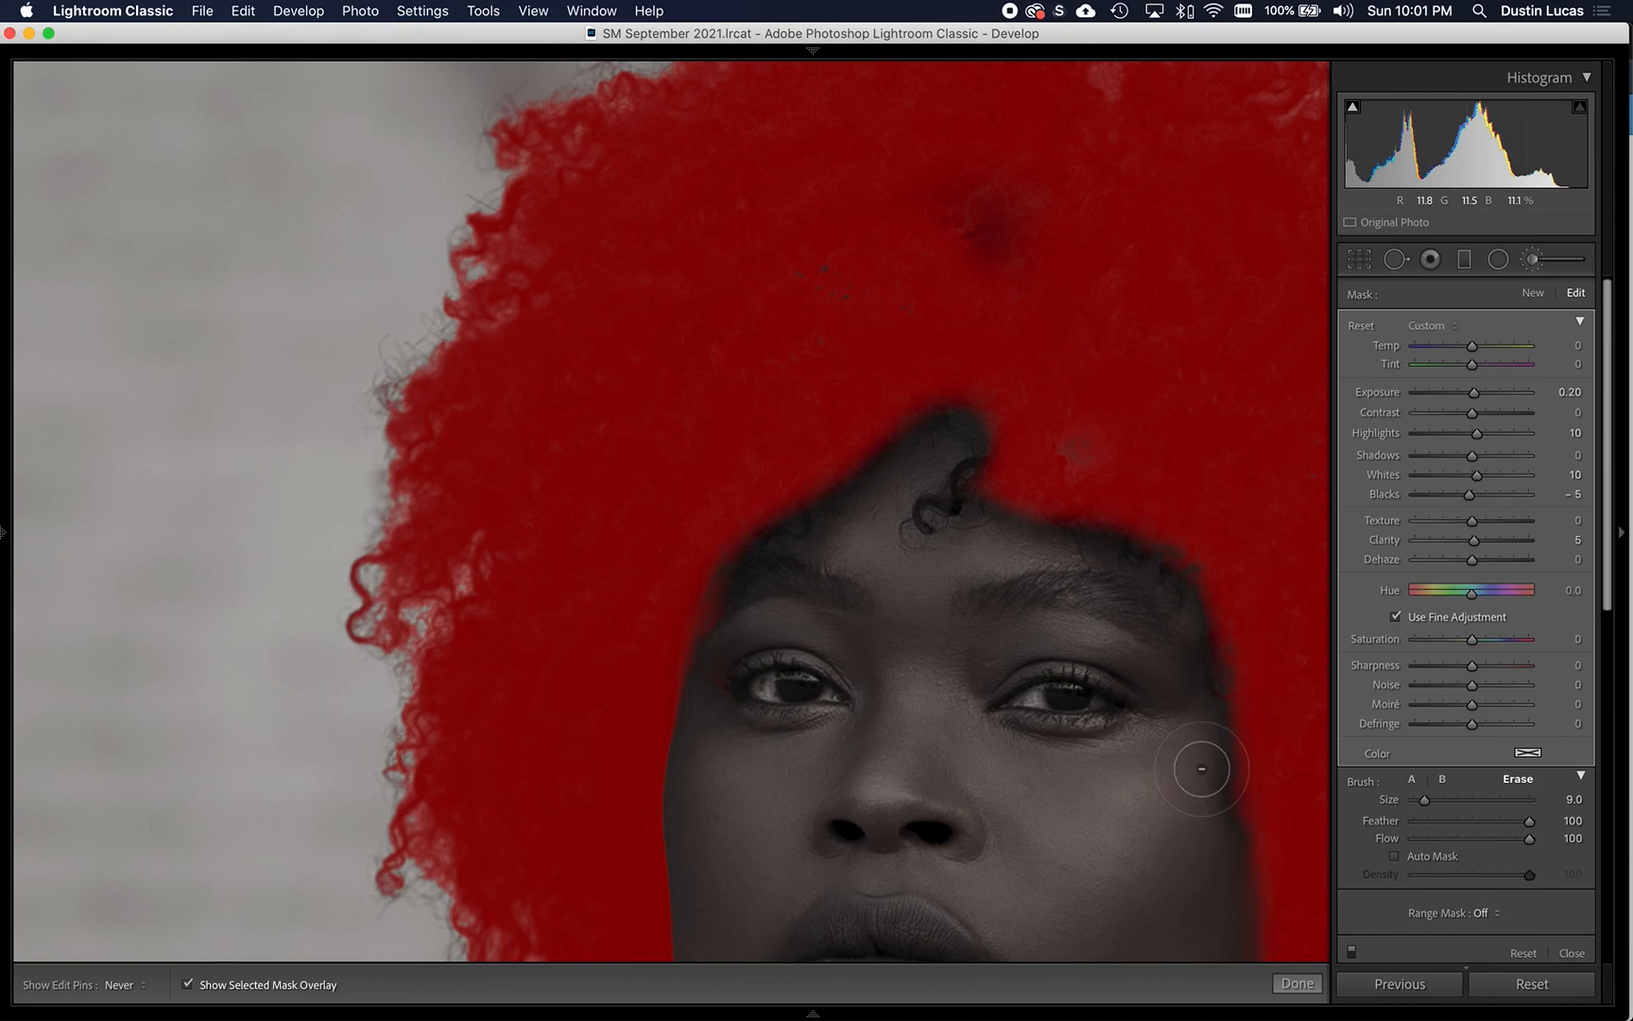
- Turn off Auto Mask and fill the remaining gaps in the hair mask across the crown
drag(832, 261, 825, 277)
click(1393, 855)
key(h)
mouse_move(1005, 164)
mouse_down()
mouse_move(941, 208)
mouse_move(1028, 255)
mouse_move(968, 224)
mouse_move(796, 278)
mouse_move(766, 307)
mouse_move(774, 285)
mouse_move(867, 310)
mouse_move(846, 266)
mouse_move(689, 269)
mouse_move(843, 279)
mouse_move(745, 288)
mouse_move(562, 425)
mouse_up()
key(h)
key(space)
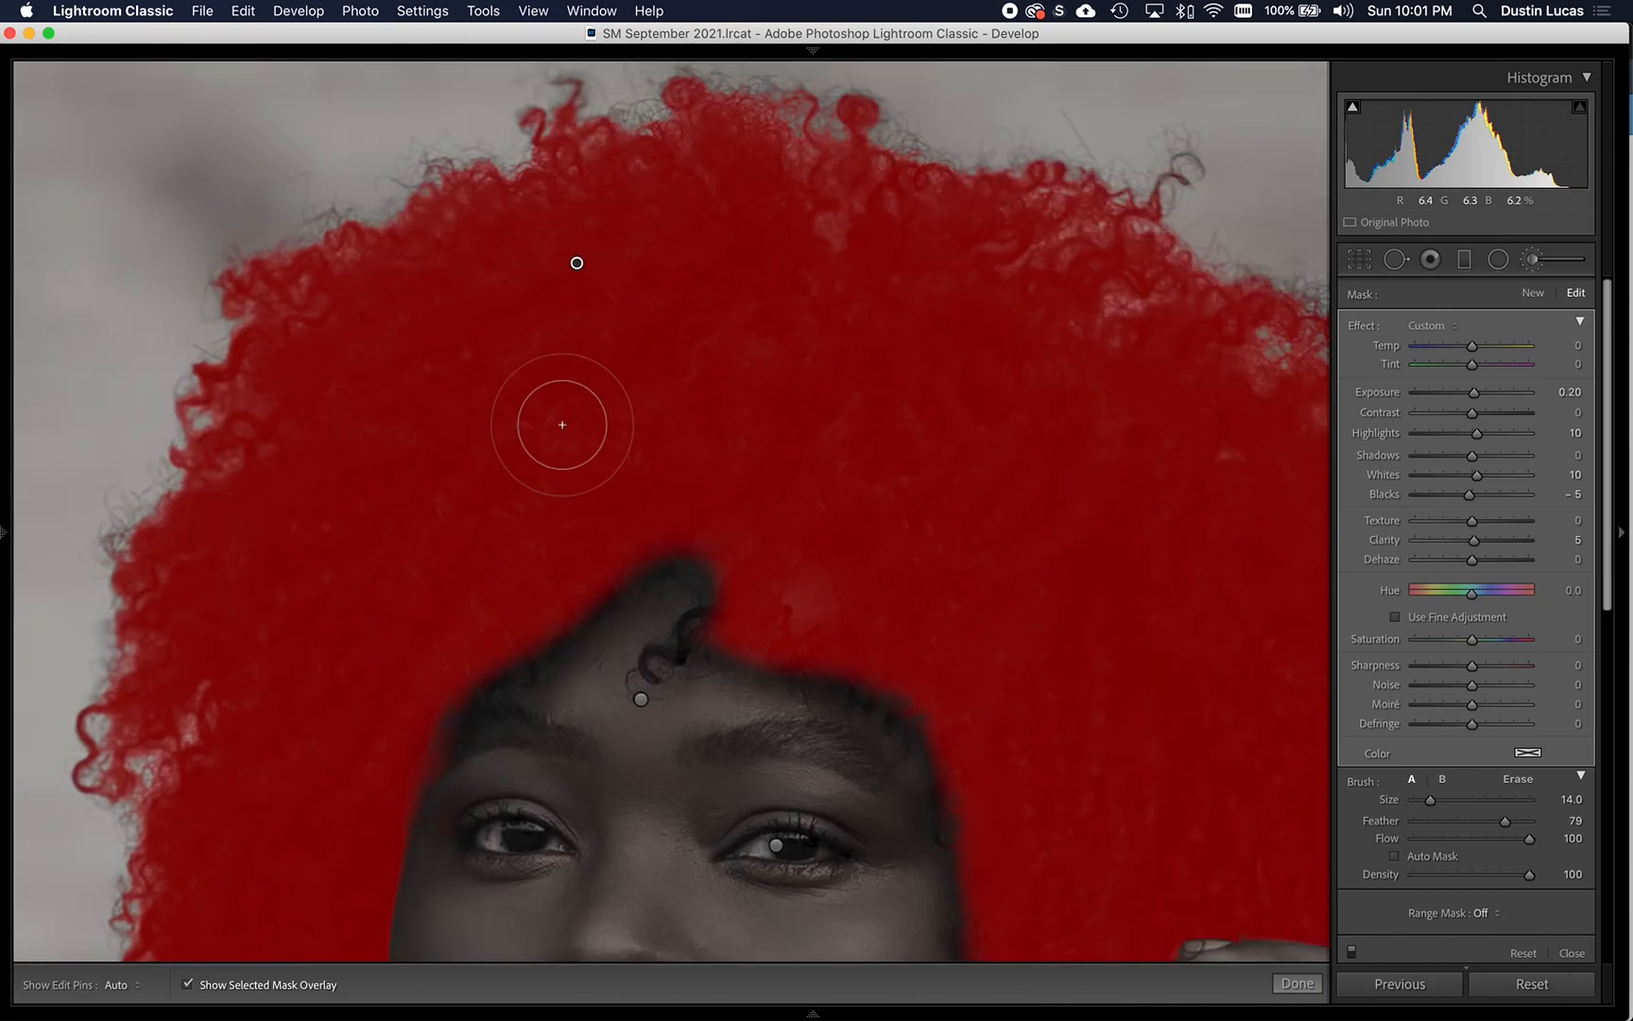
- Hide the mask overlay and reset the hair adjustment's Blacks to 0
key(super+minus)
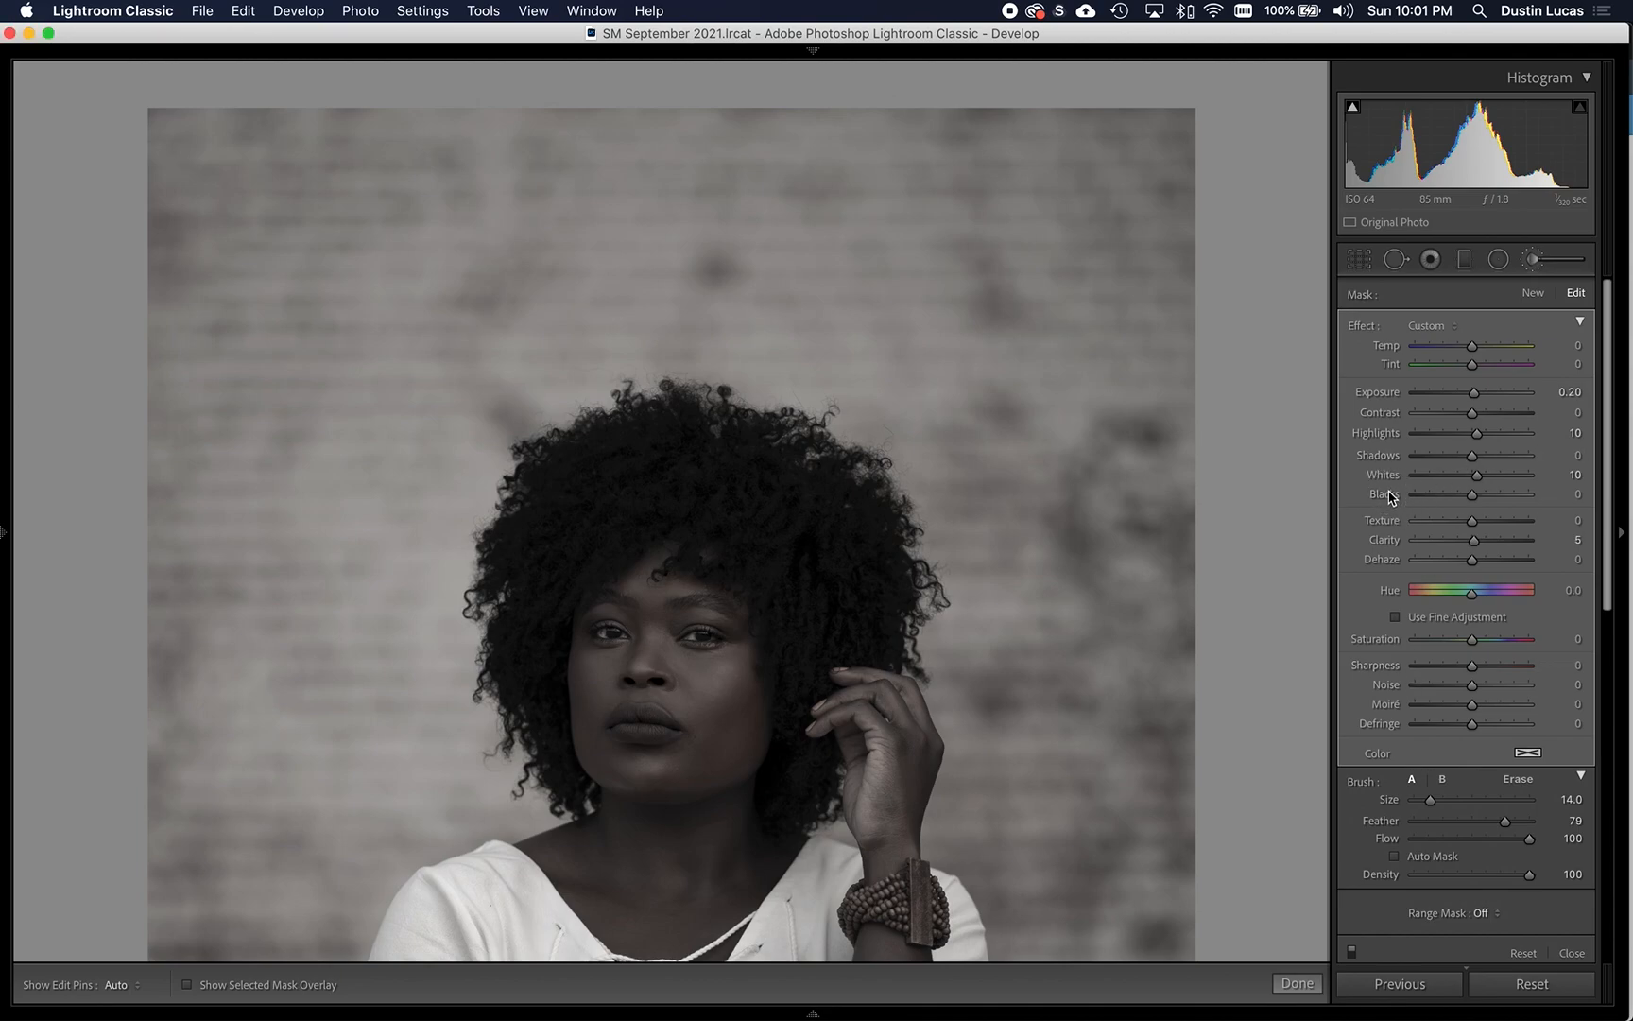
key(alt)
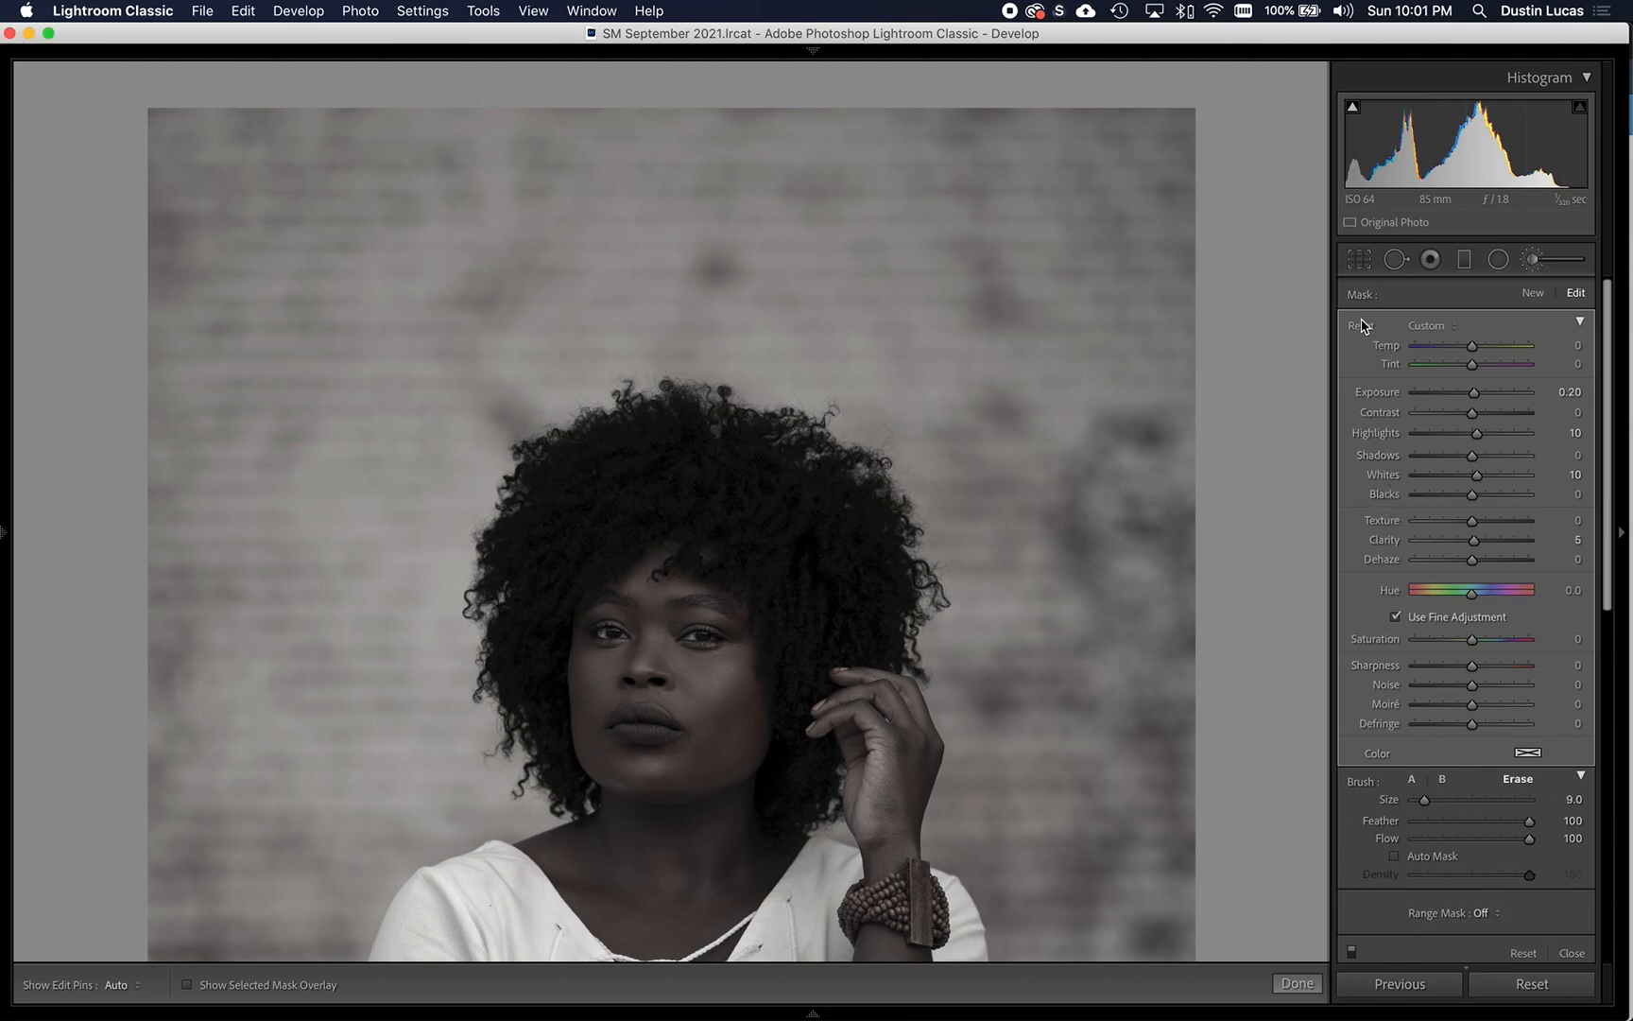
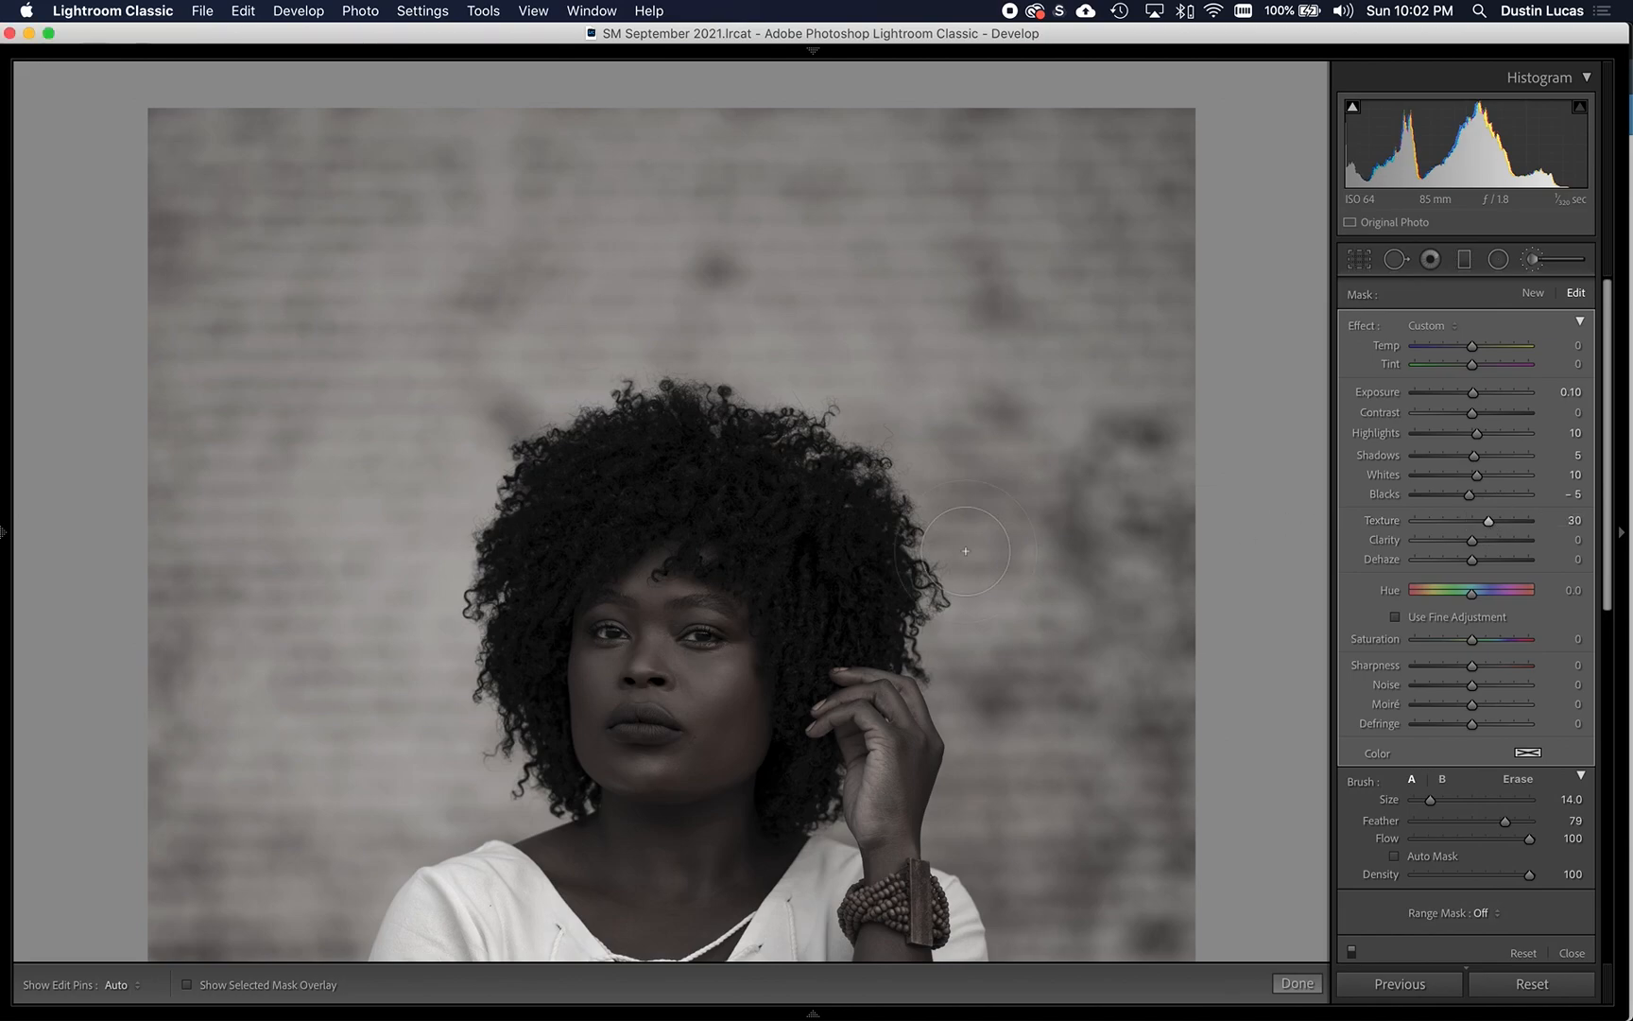
- Compare the portrait with and without the hair brush adjustment by deleting its pin and restoring it
scroll(925, 422, down, 4)
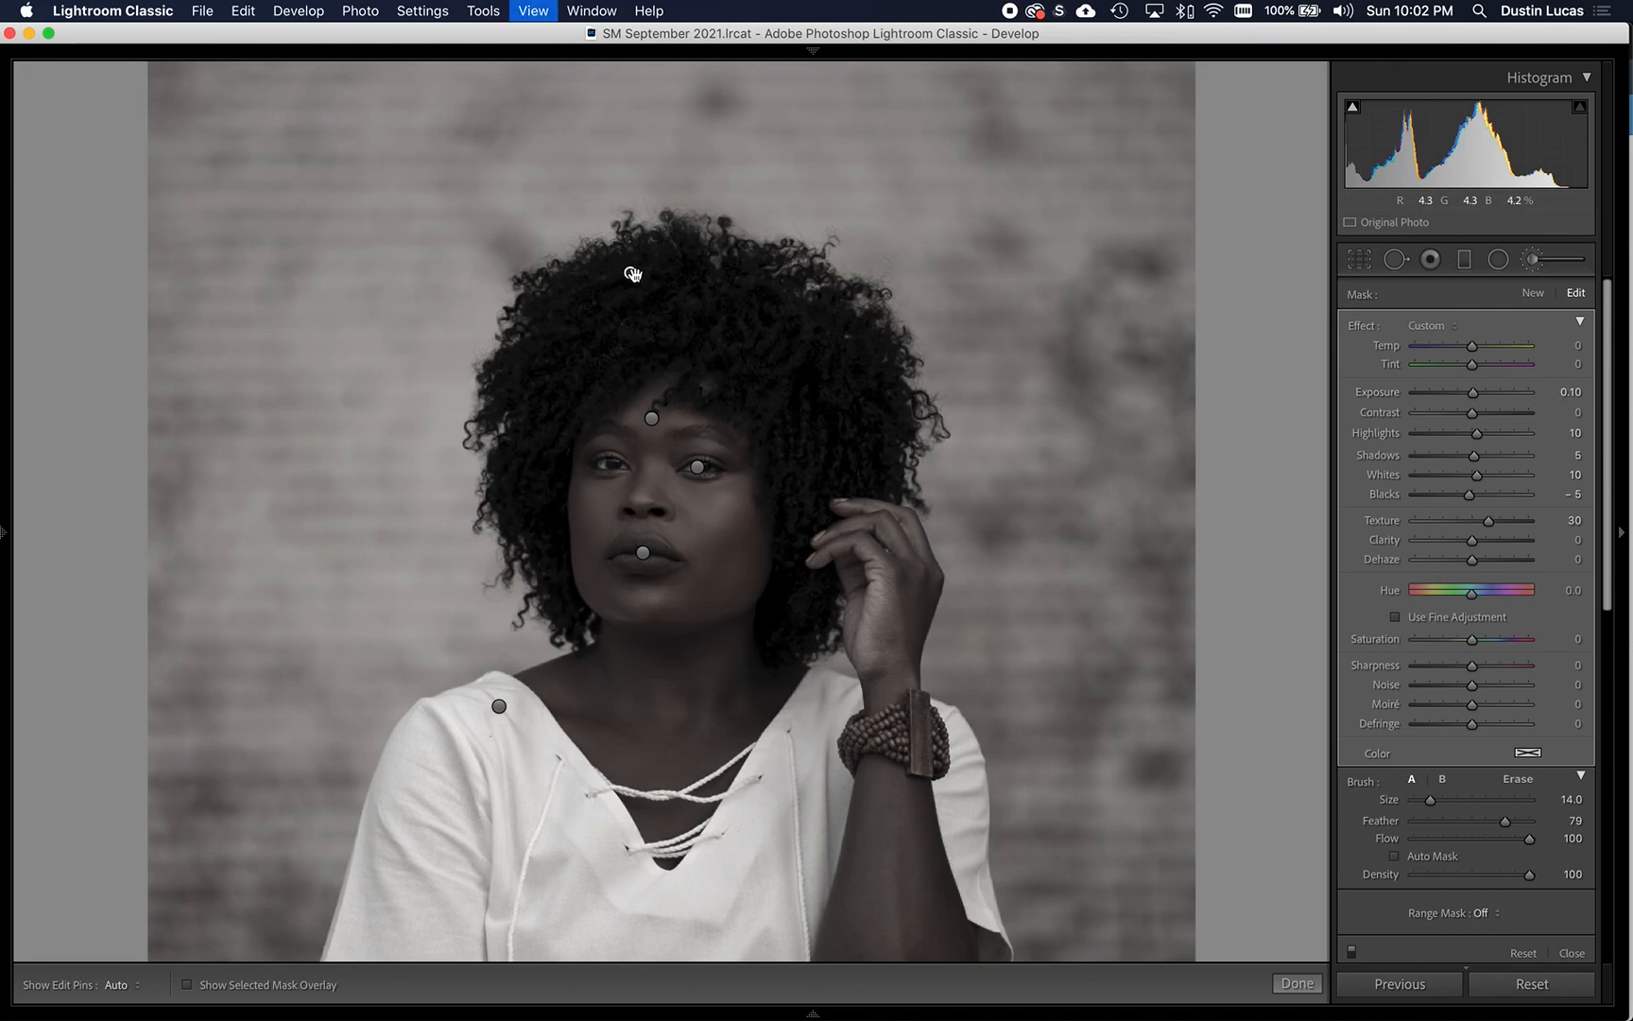
key(super+equal)
drag(880, 401, 886, 393)
drag(816, 465, 765, 507)
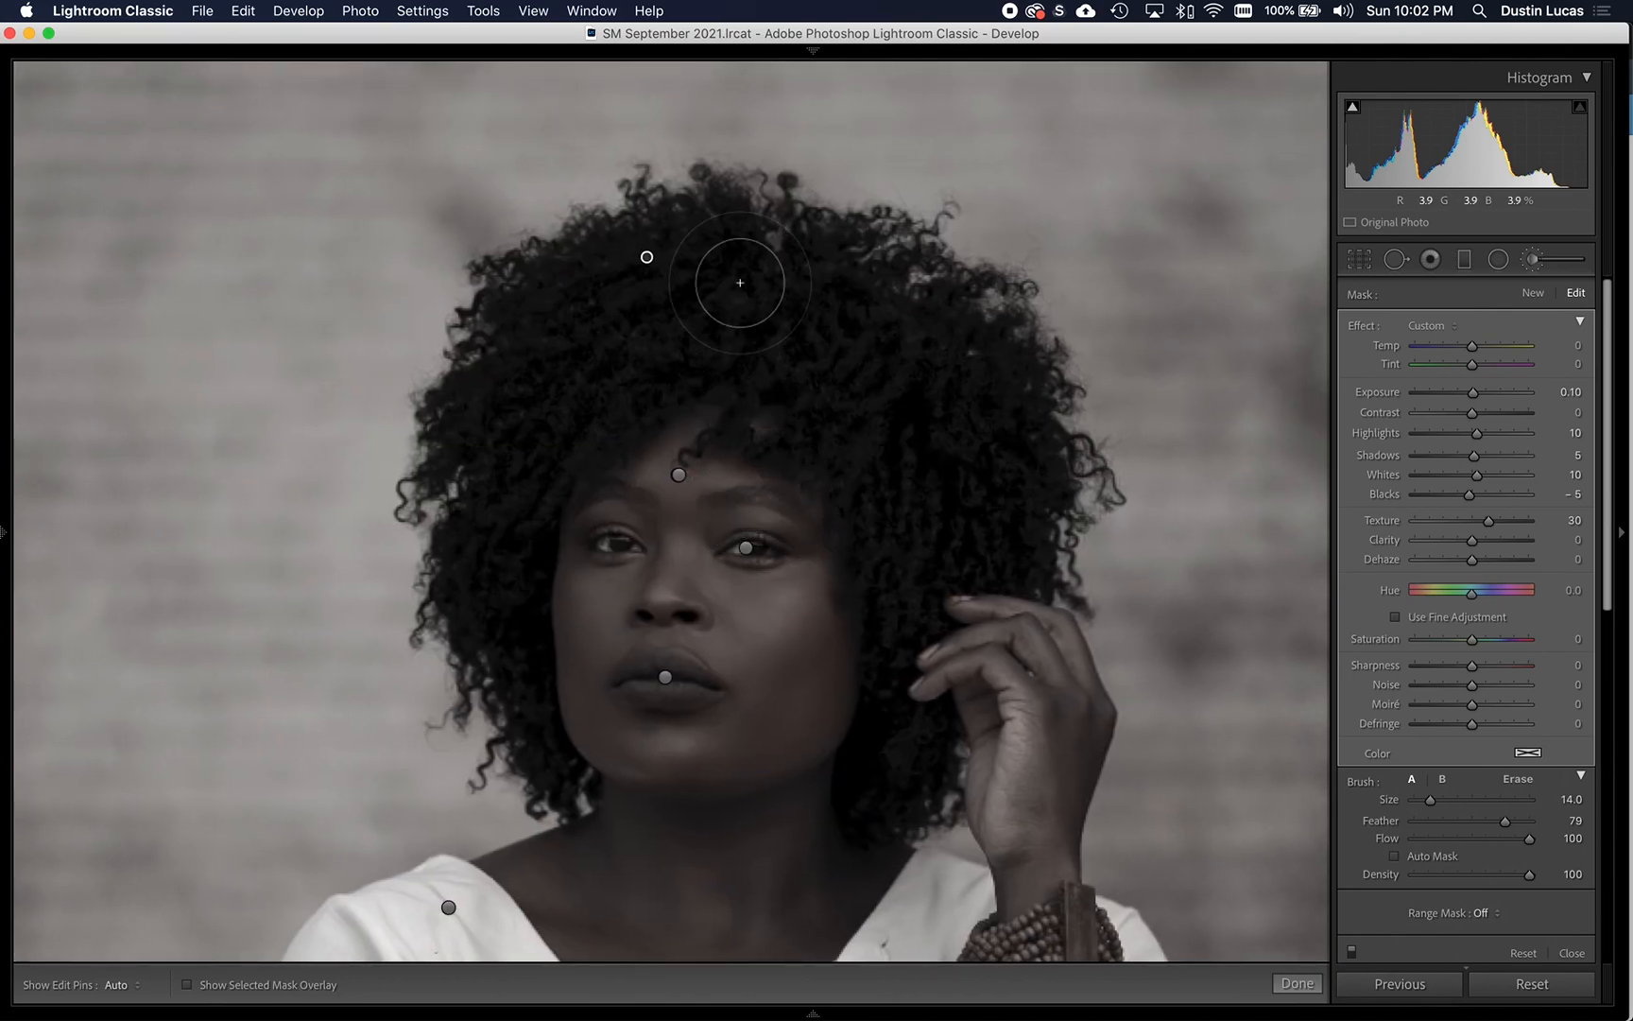
click(646, 256)
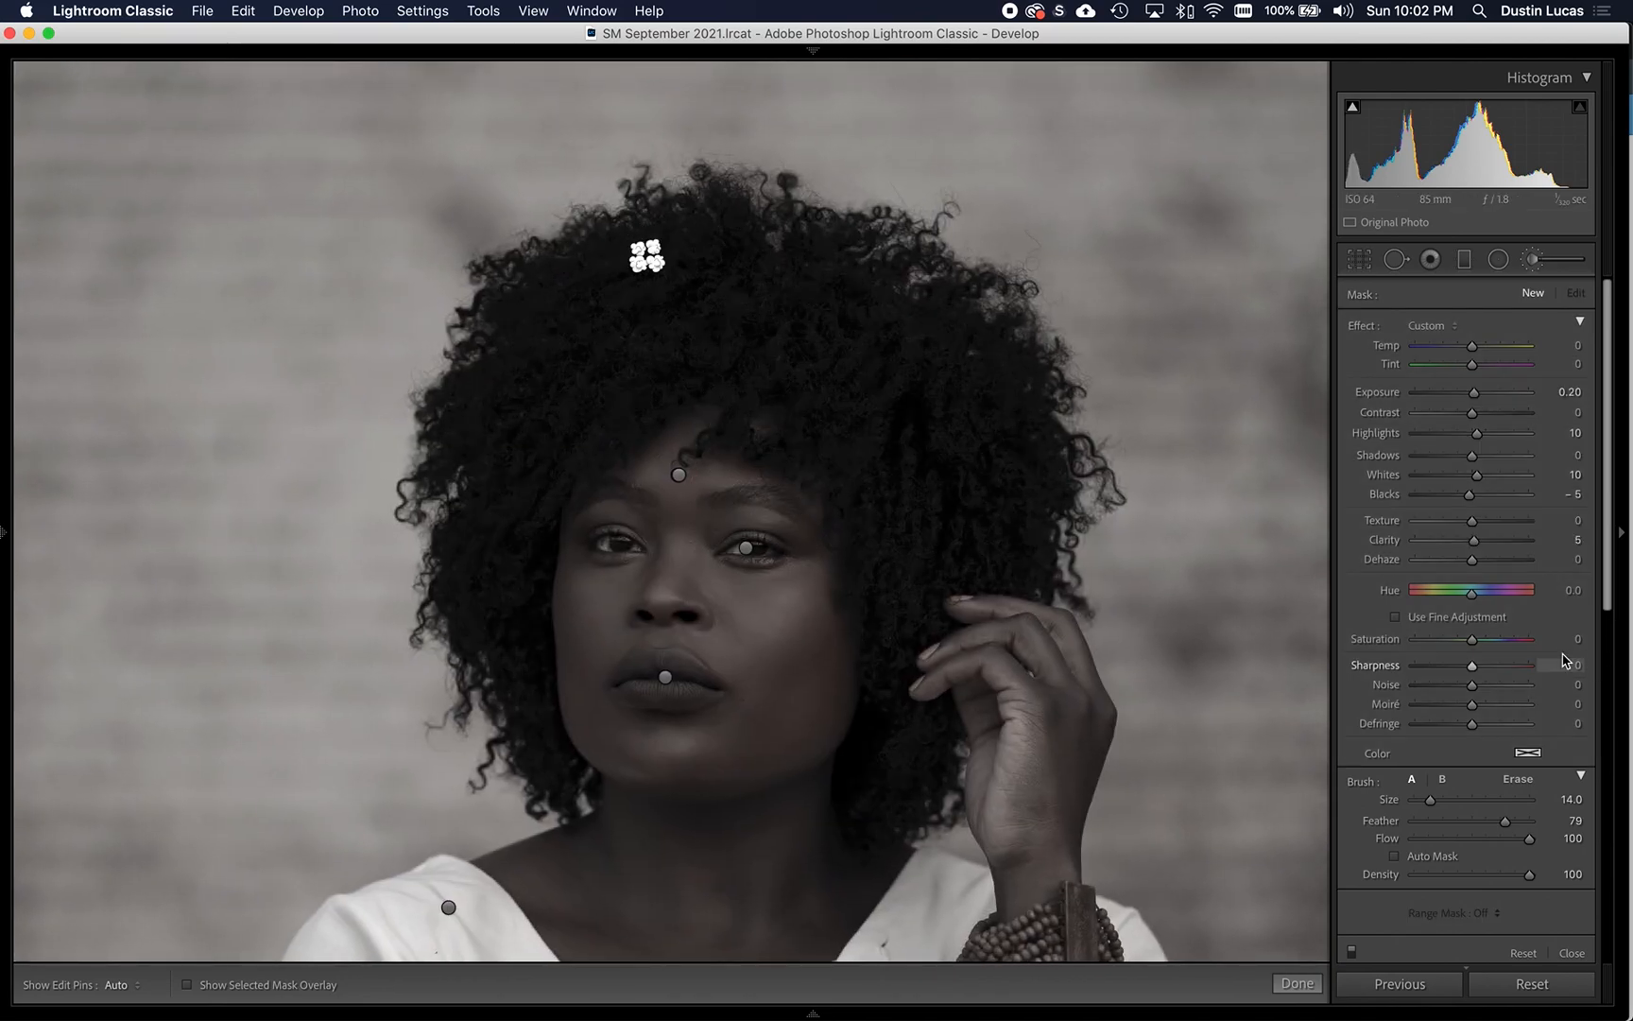
key(super+z)
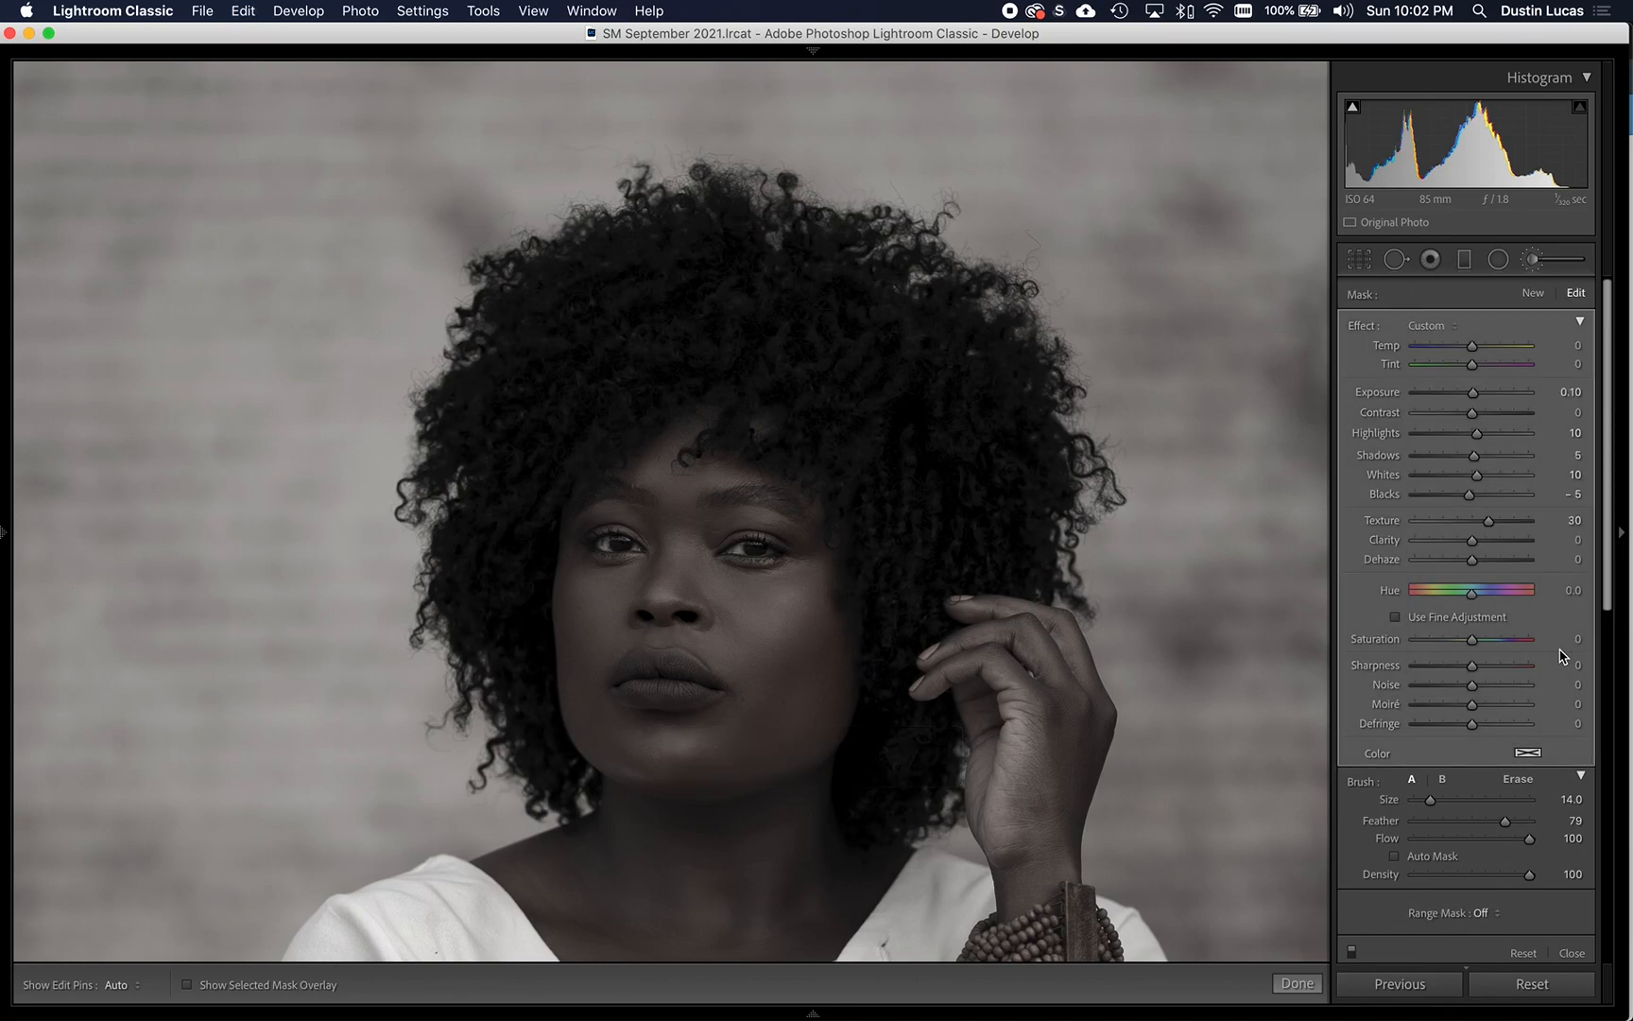
key(shift+super+z)
key(super+z)
- Set the hair adjustment's Shadows to 6 and Blacks to -3
double_click(1383, 462)
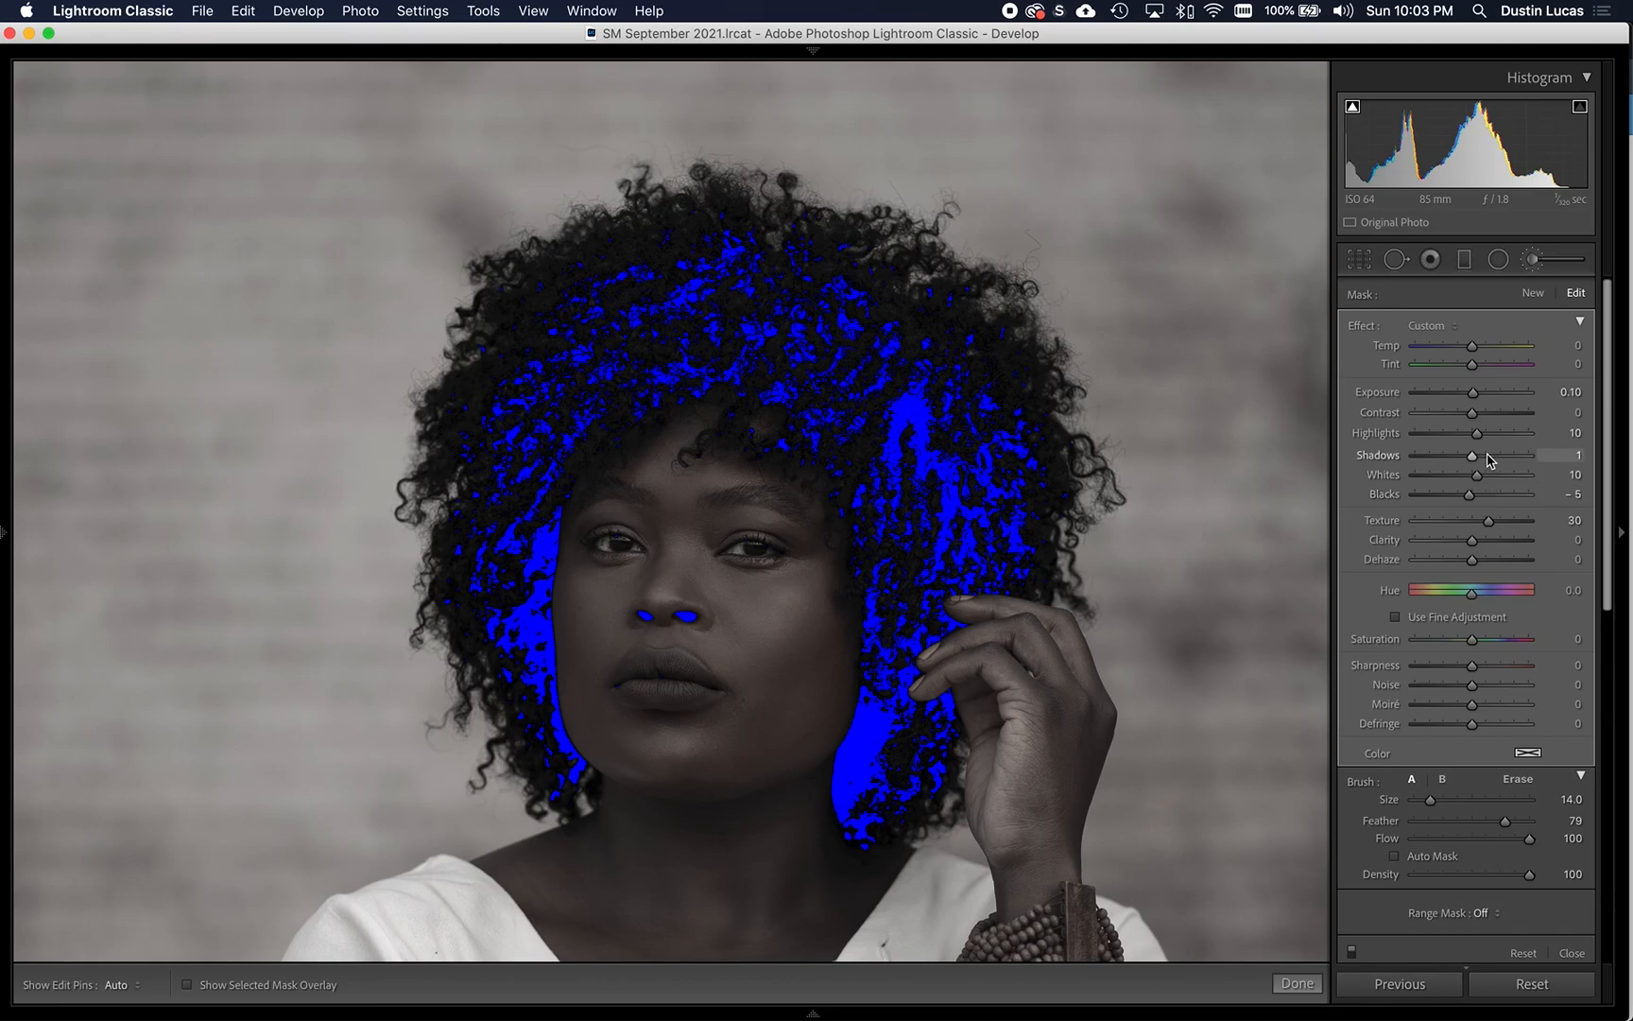
key(Up)
double_click(1383, 496)
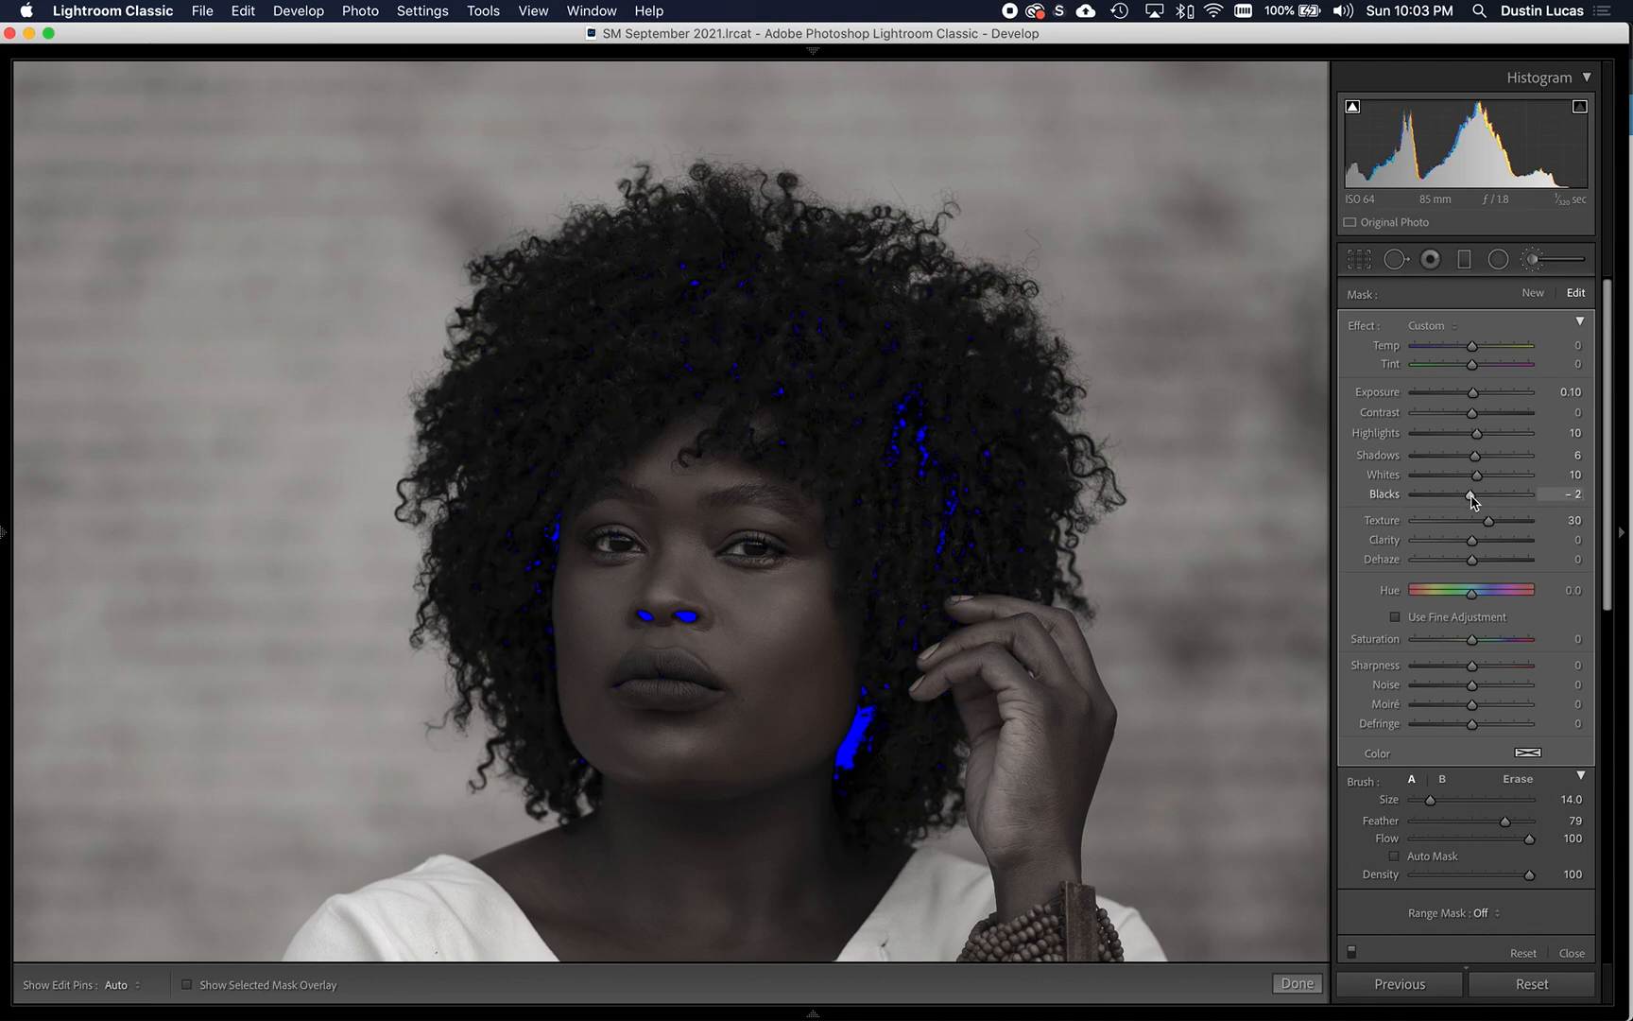
drag(1472, 501, 1471, 500)
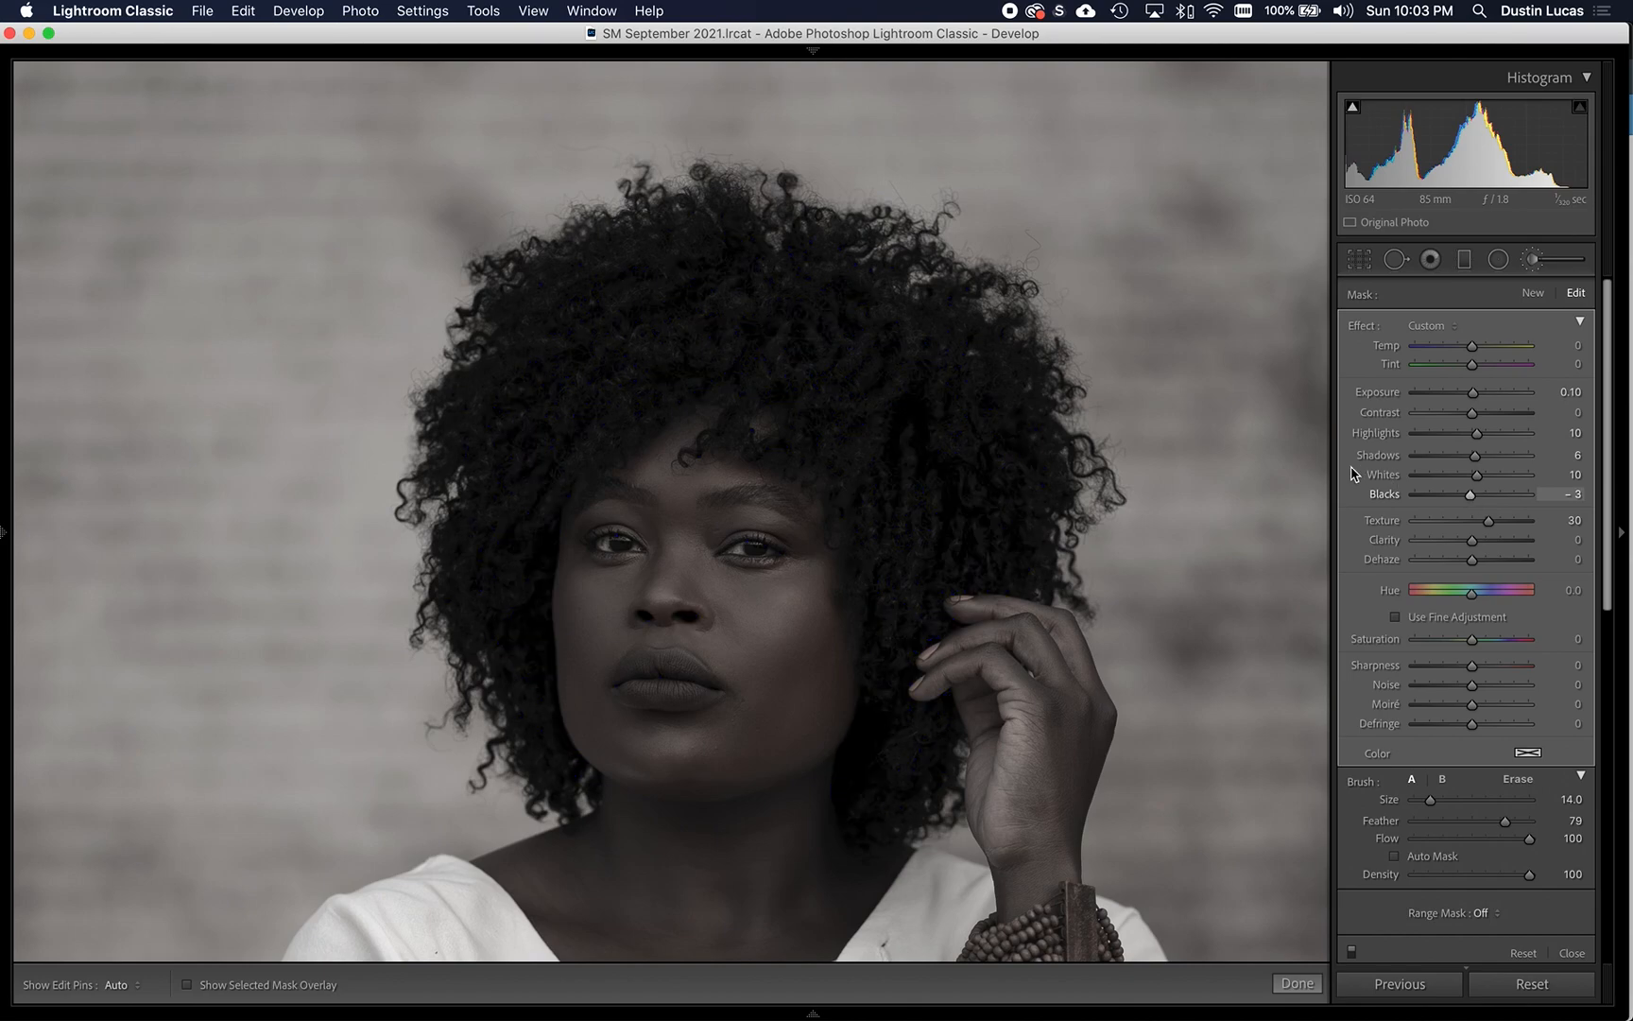
- Check the portrait without the hair adjustment, restore it, and reset its Exposure to 0
click(648, 257)
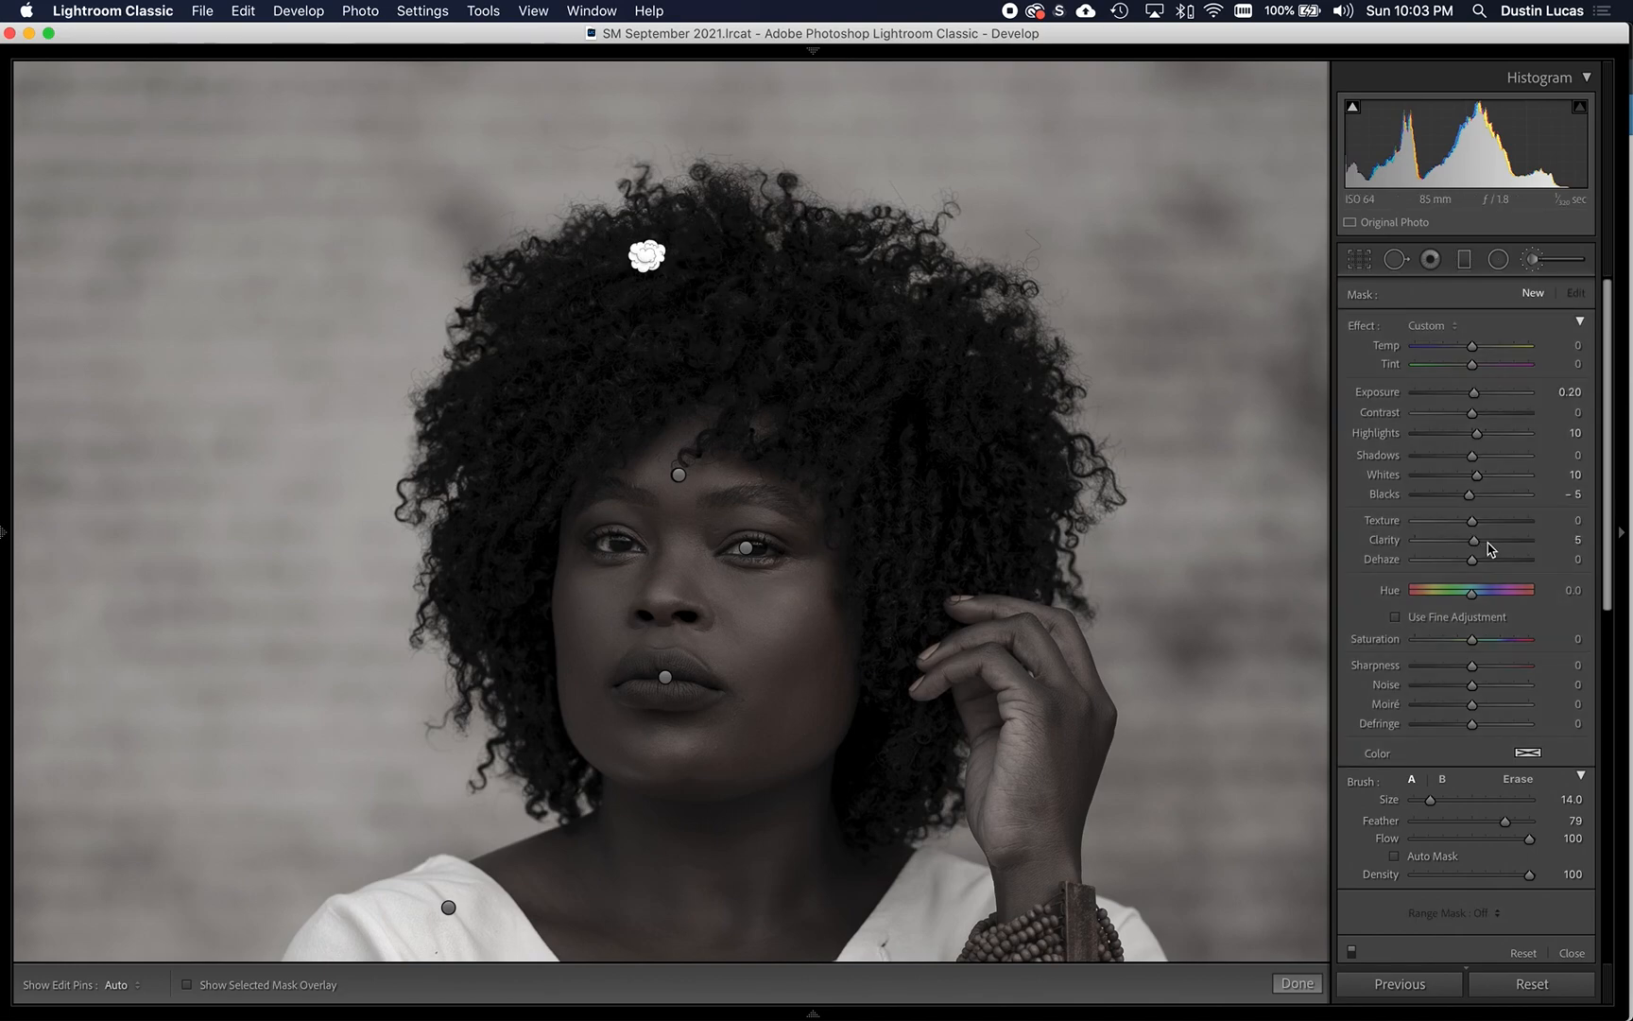
key(super+z)
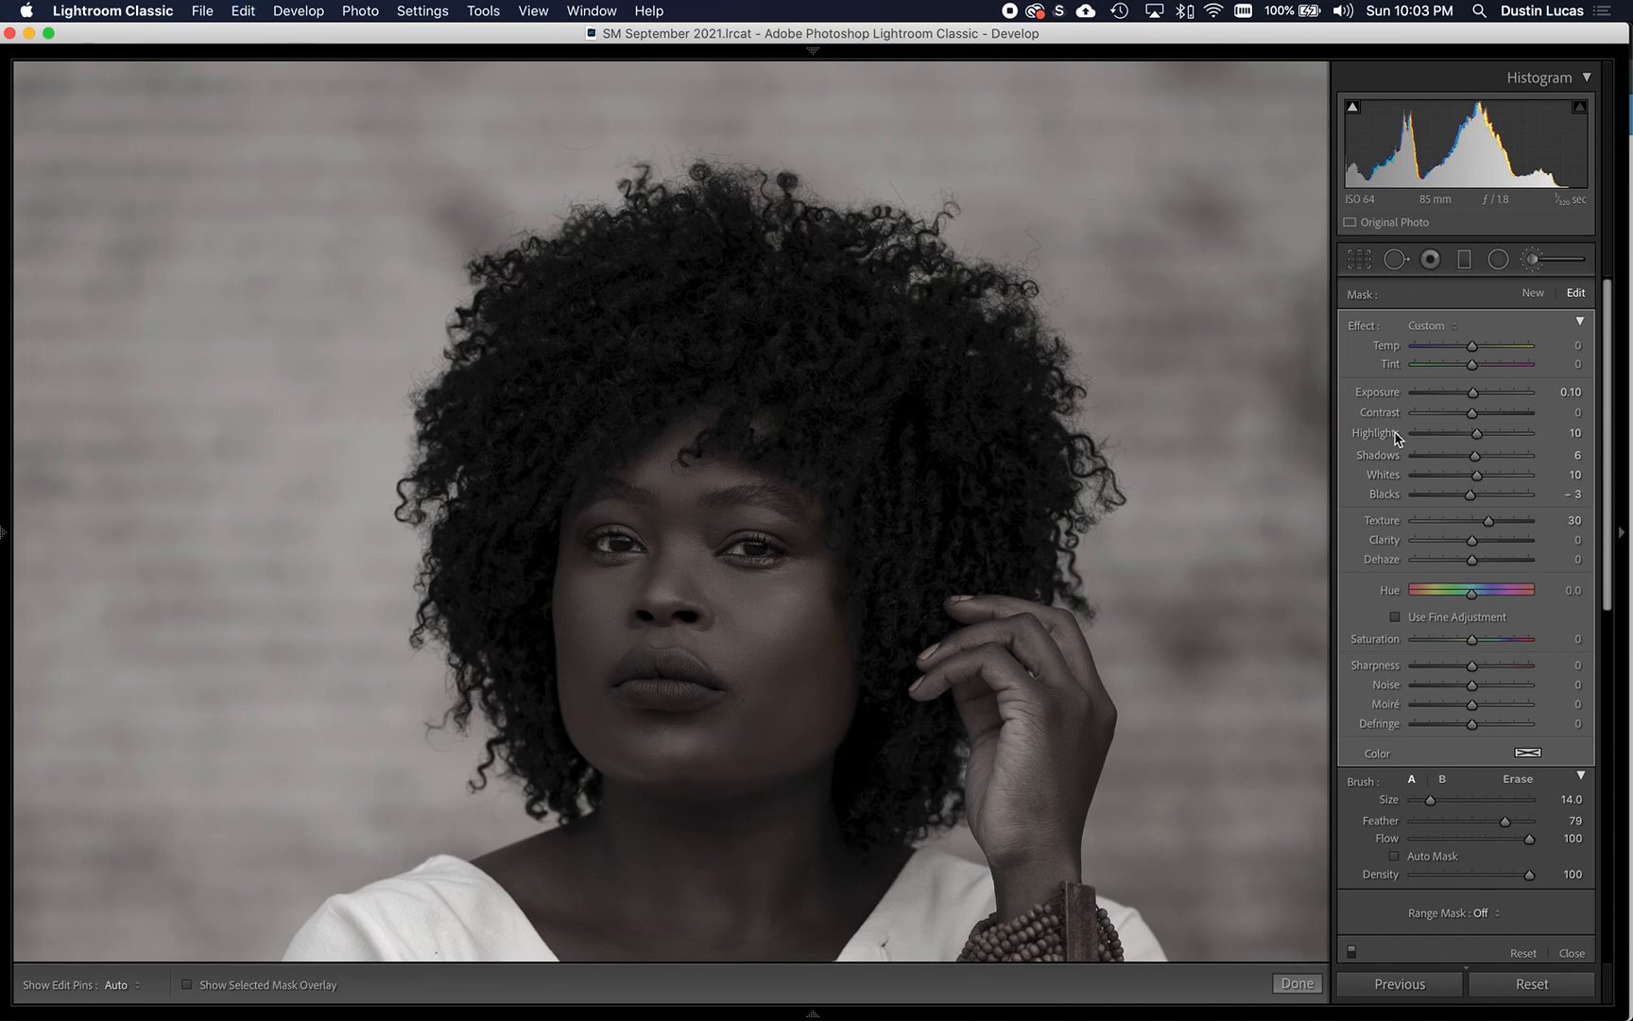
double_click(1417, 394)
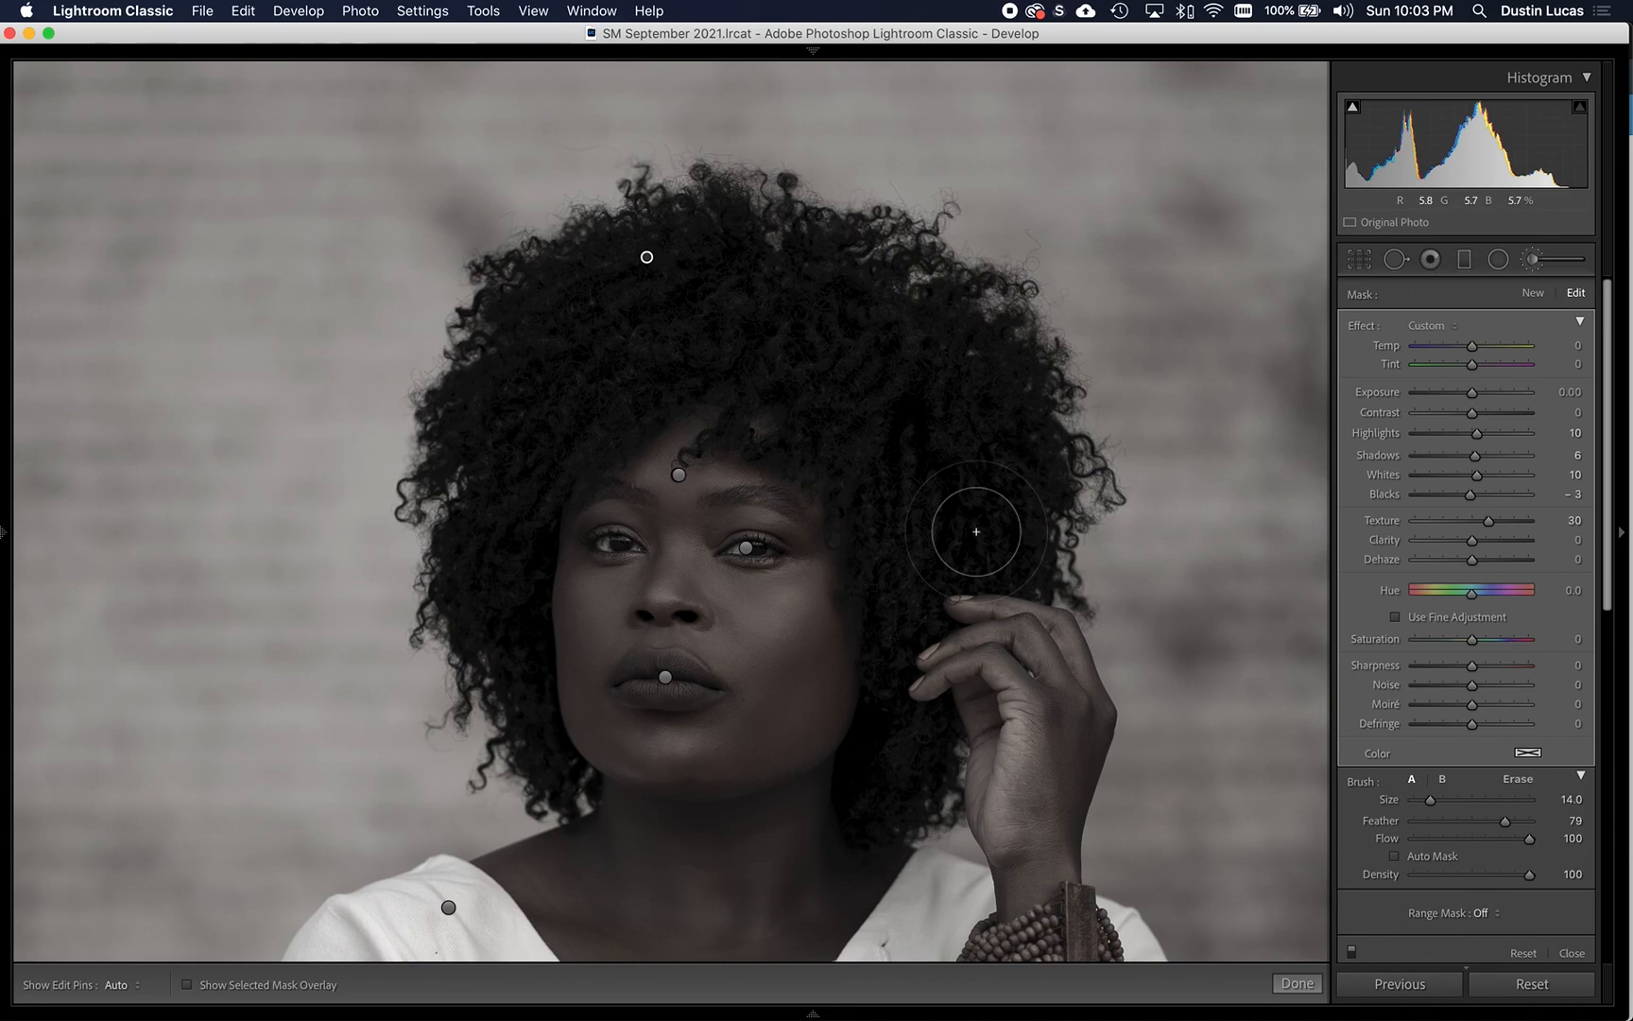
key(super+minus)
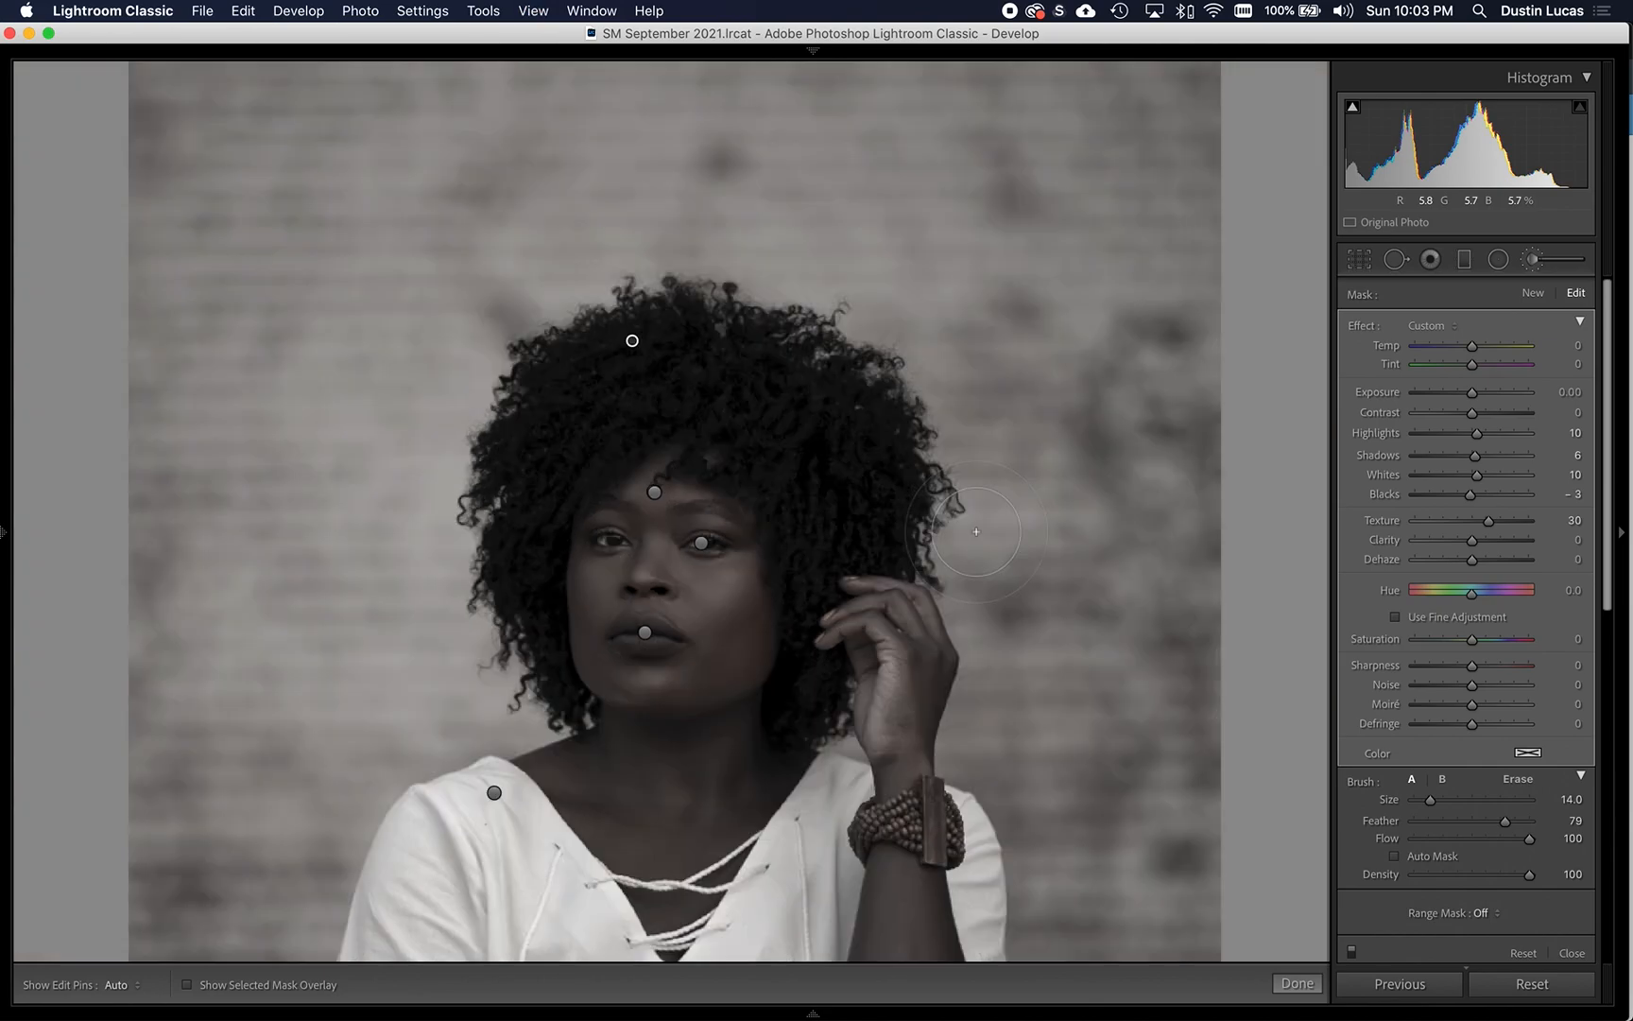
key(super+minus)
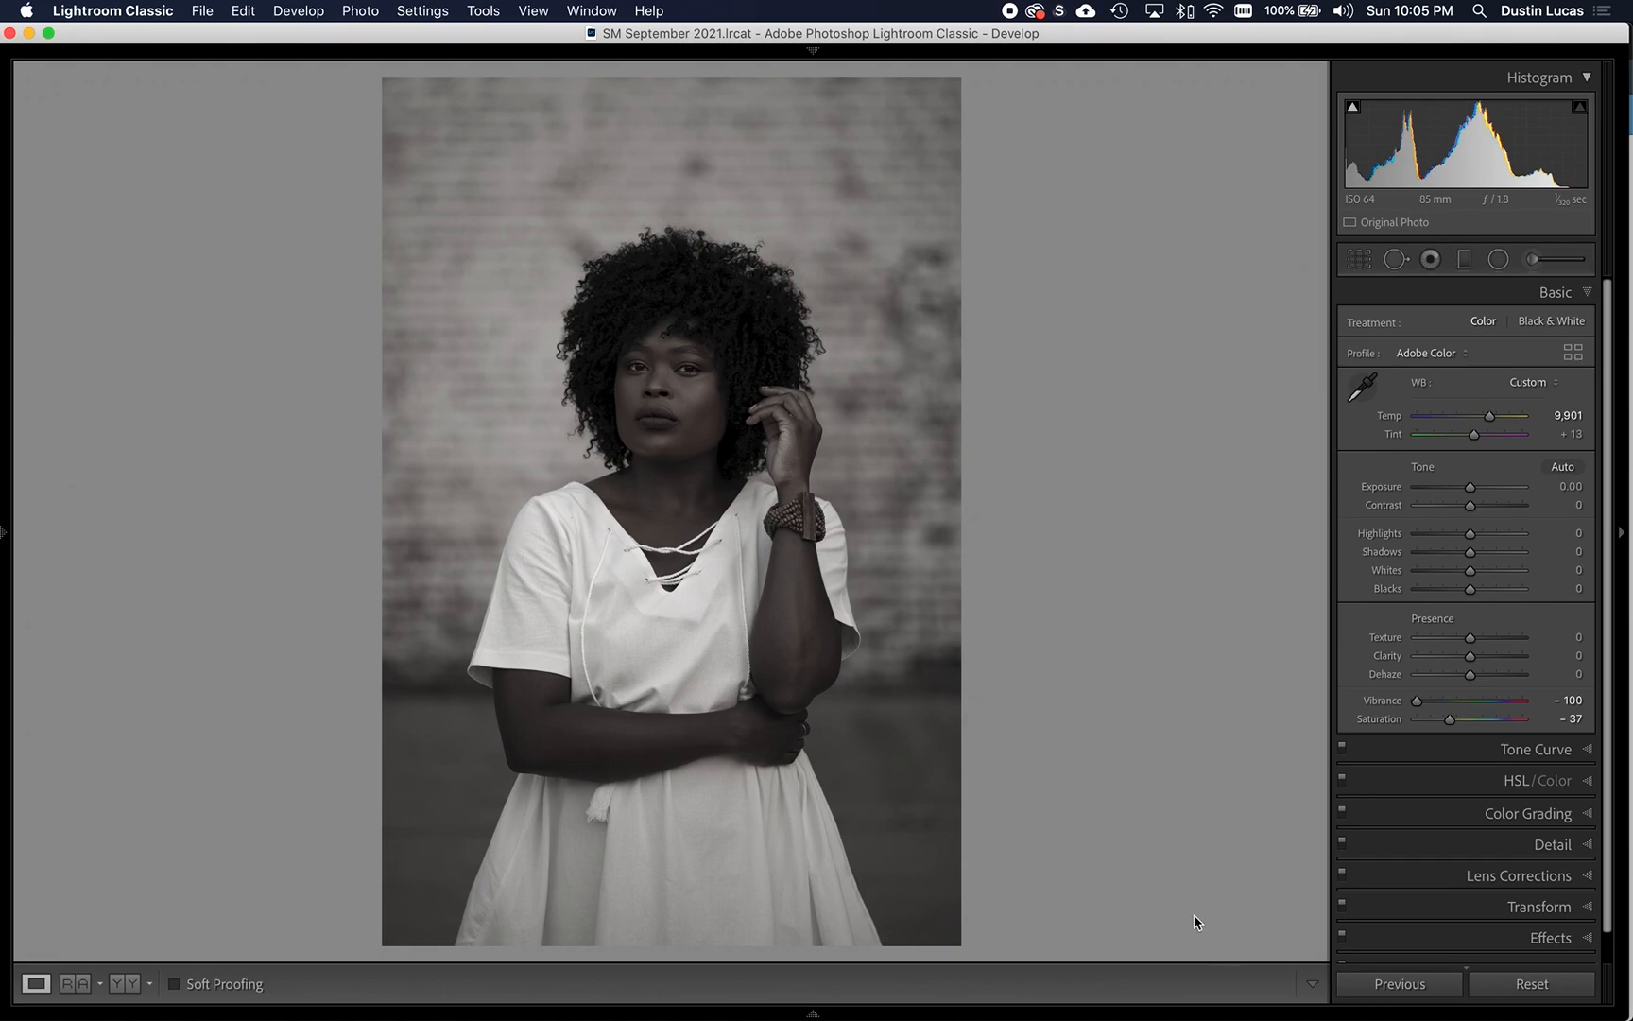
- Heal the dark wall spots above the hair and beside its upper left edge at size 77, Feather 26 and Opacity 81
key(q)
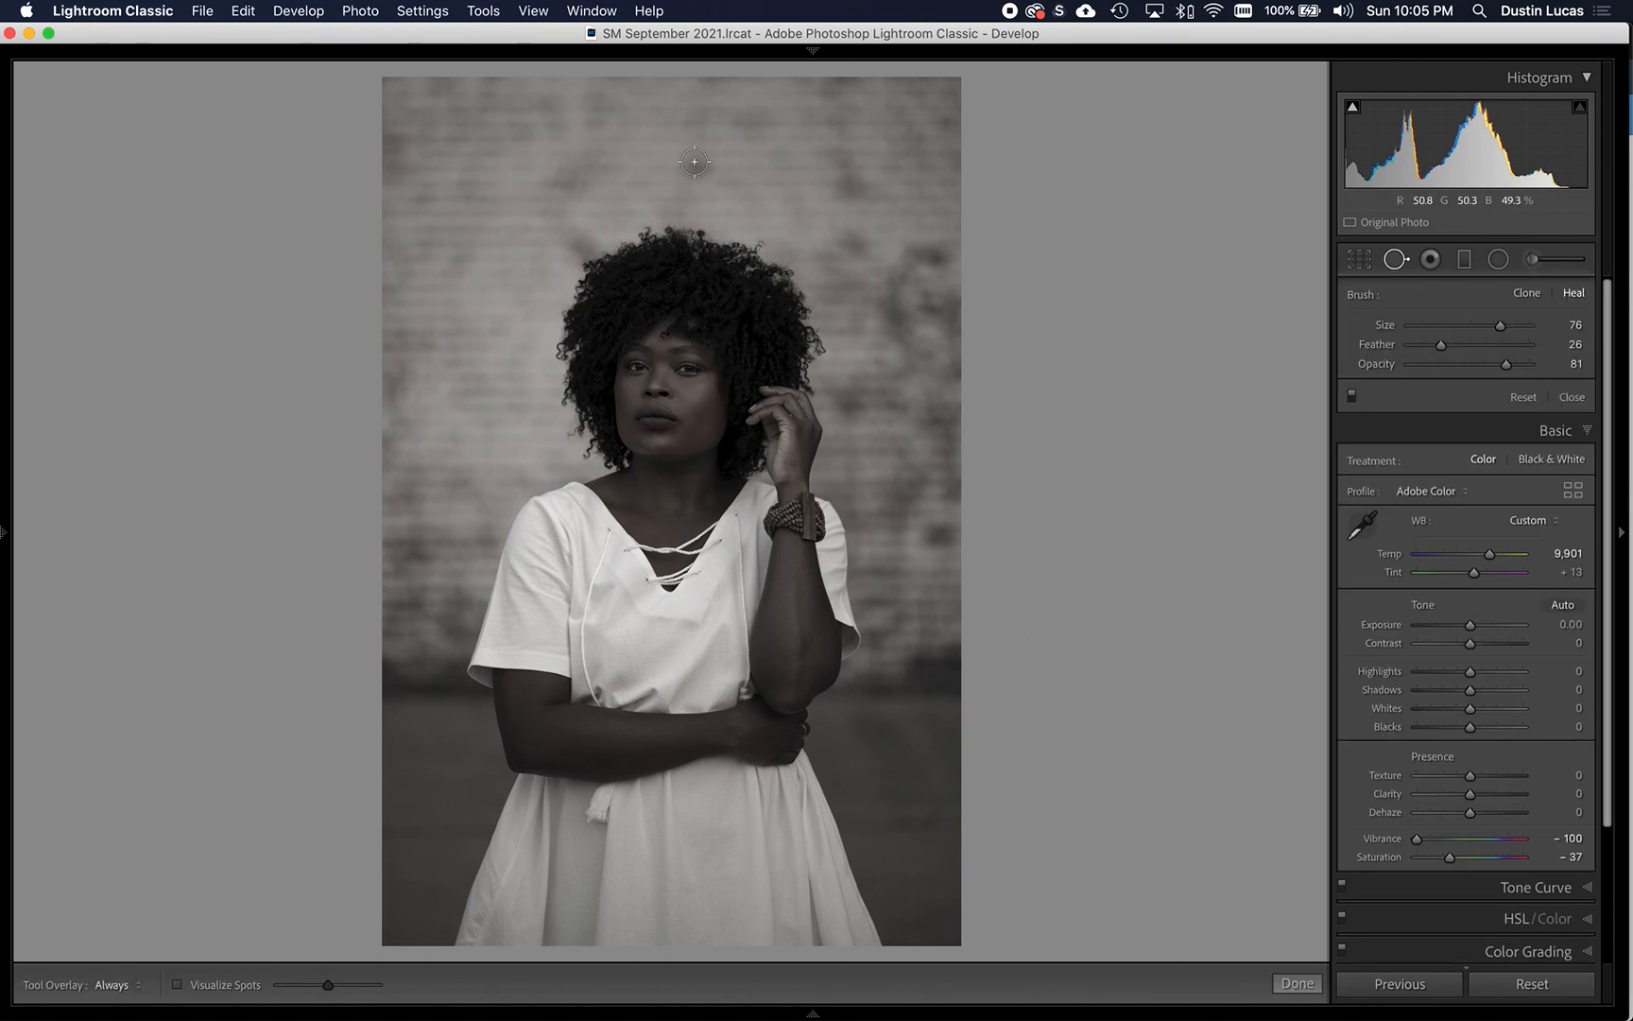
scroll(696, 162, up, 1)
click(696, 167)
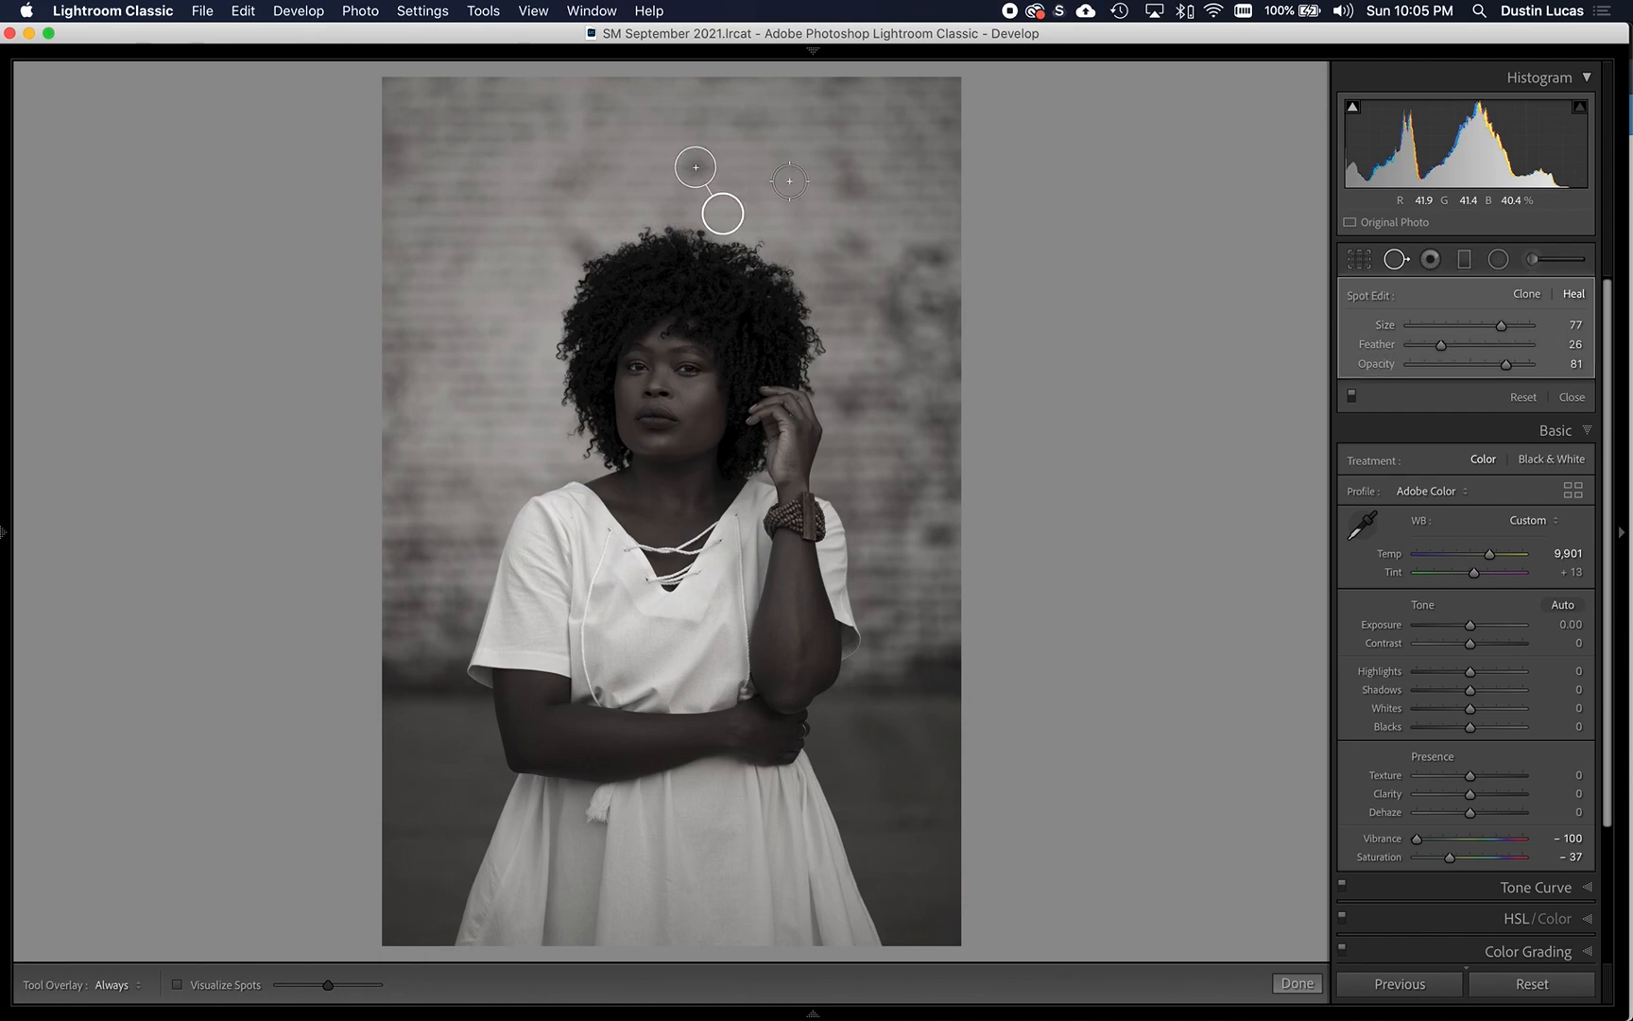
click(579, 247)
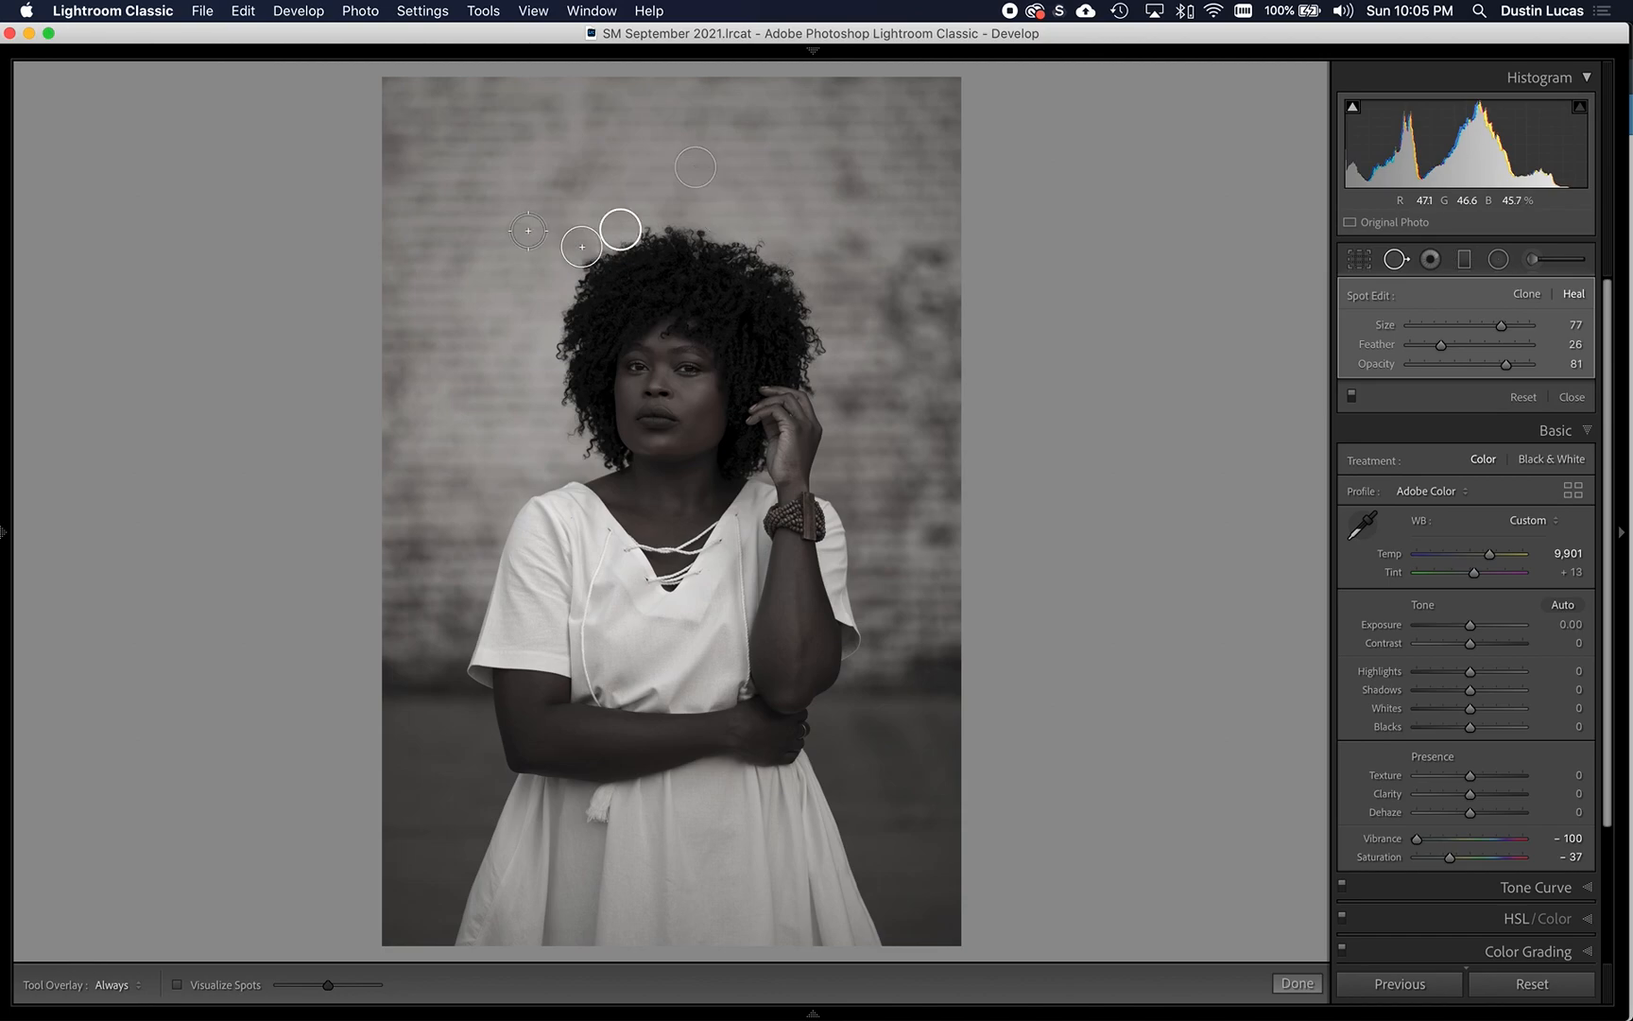
- Compare the wall above the hair with the spot edits off and on
key(super+equal)
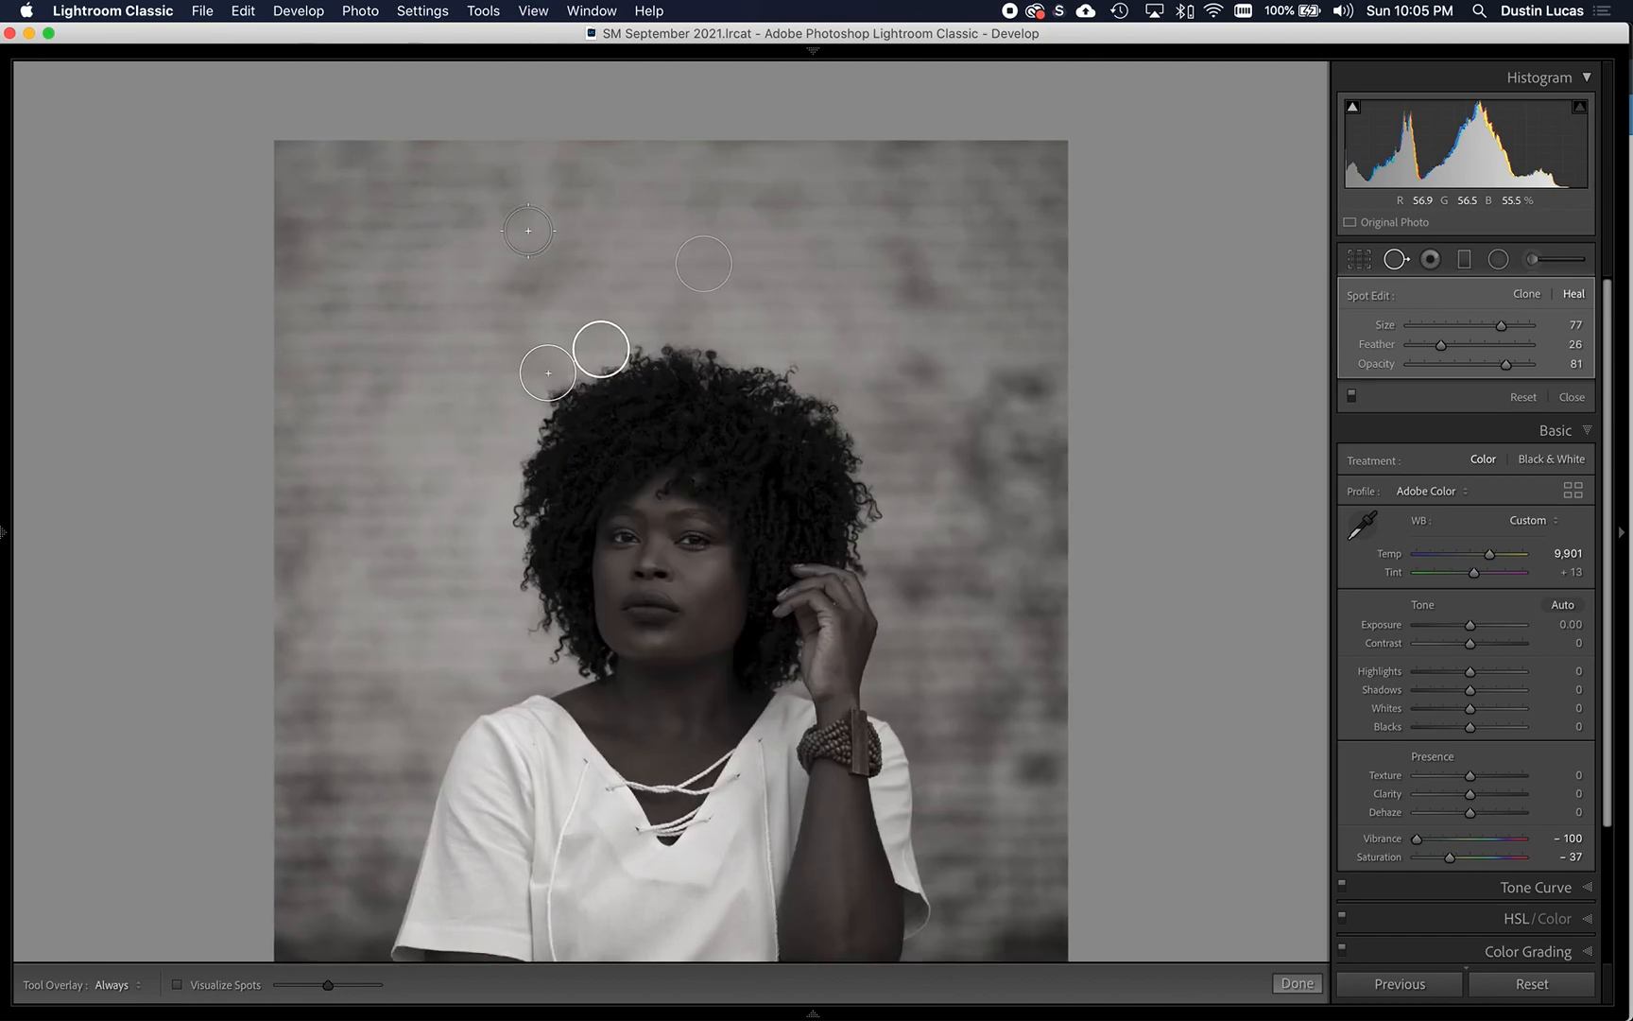
key(super+equal)
key(super+equal)
key(super+equal)
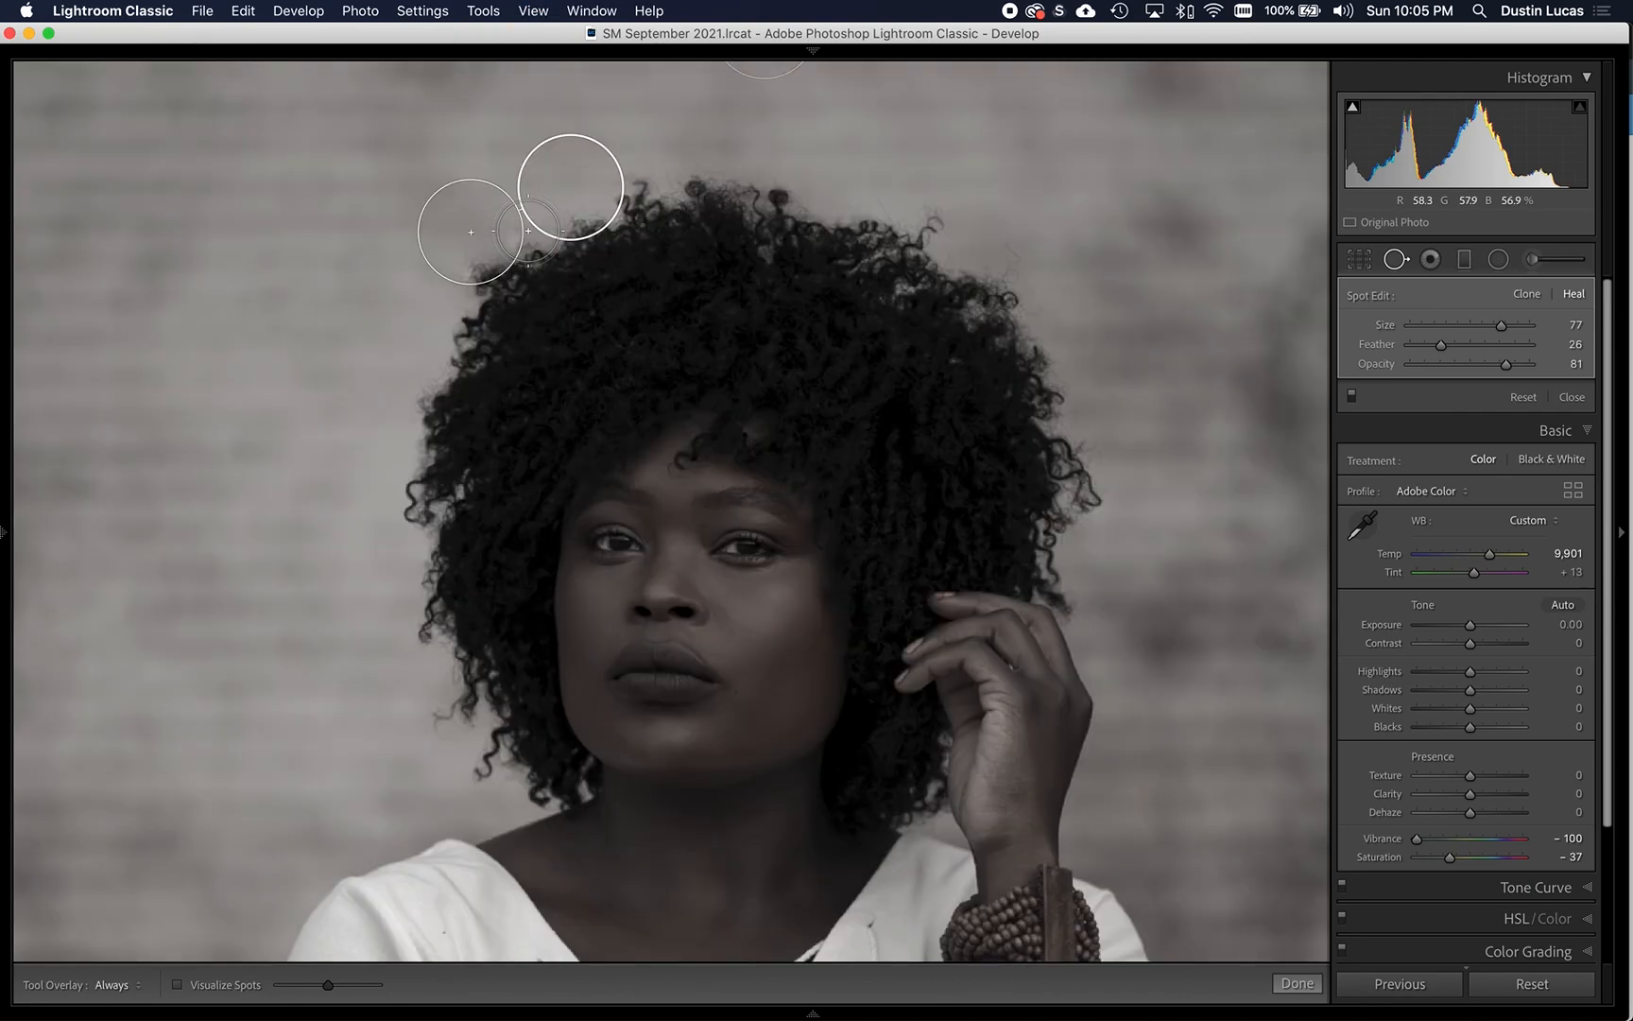
drag(905, 380, 908, 701)
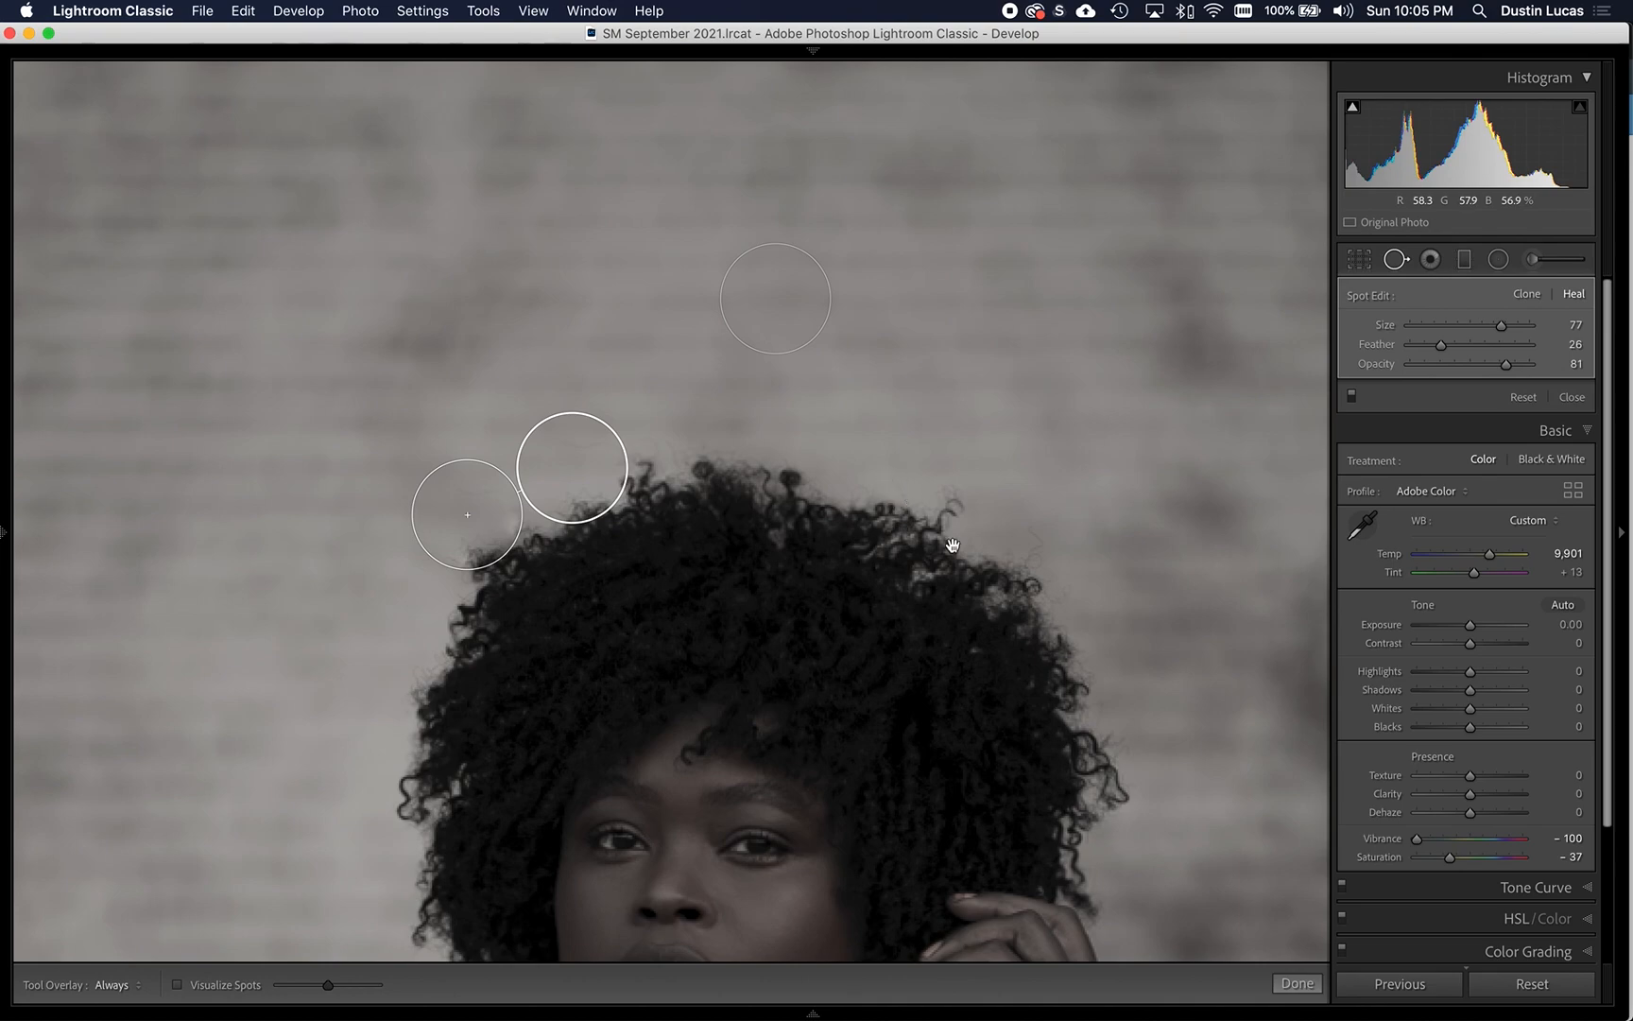
click(1351, 397)
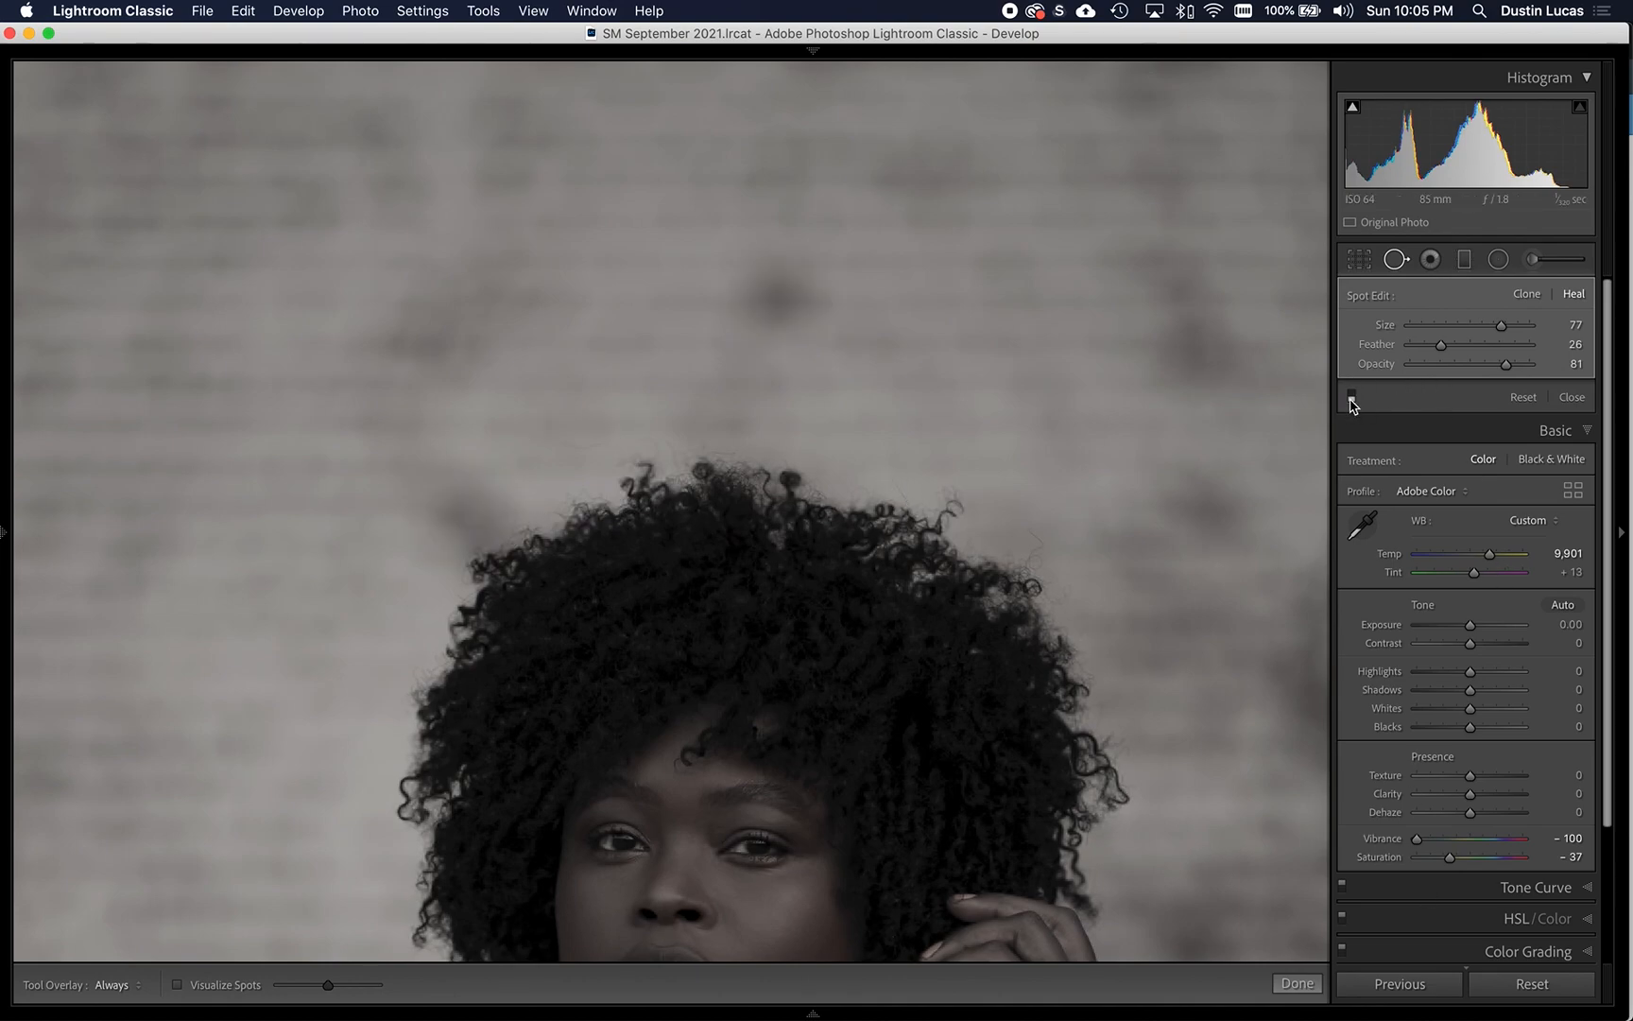
click(1352, 397)
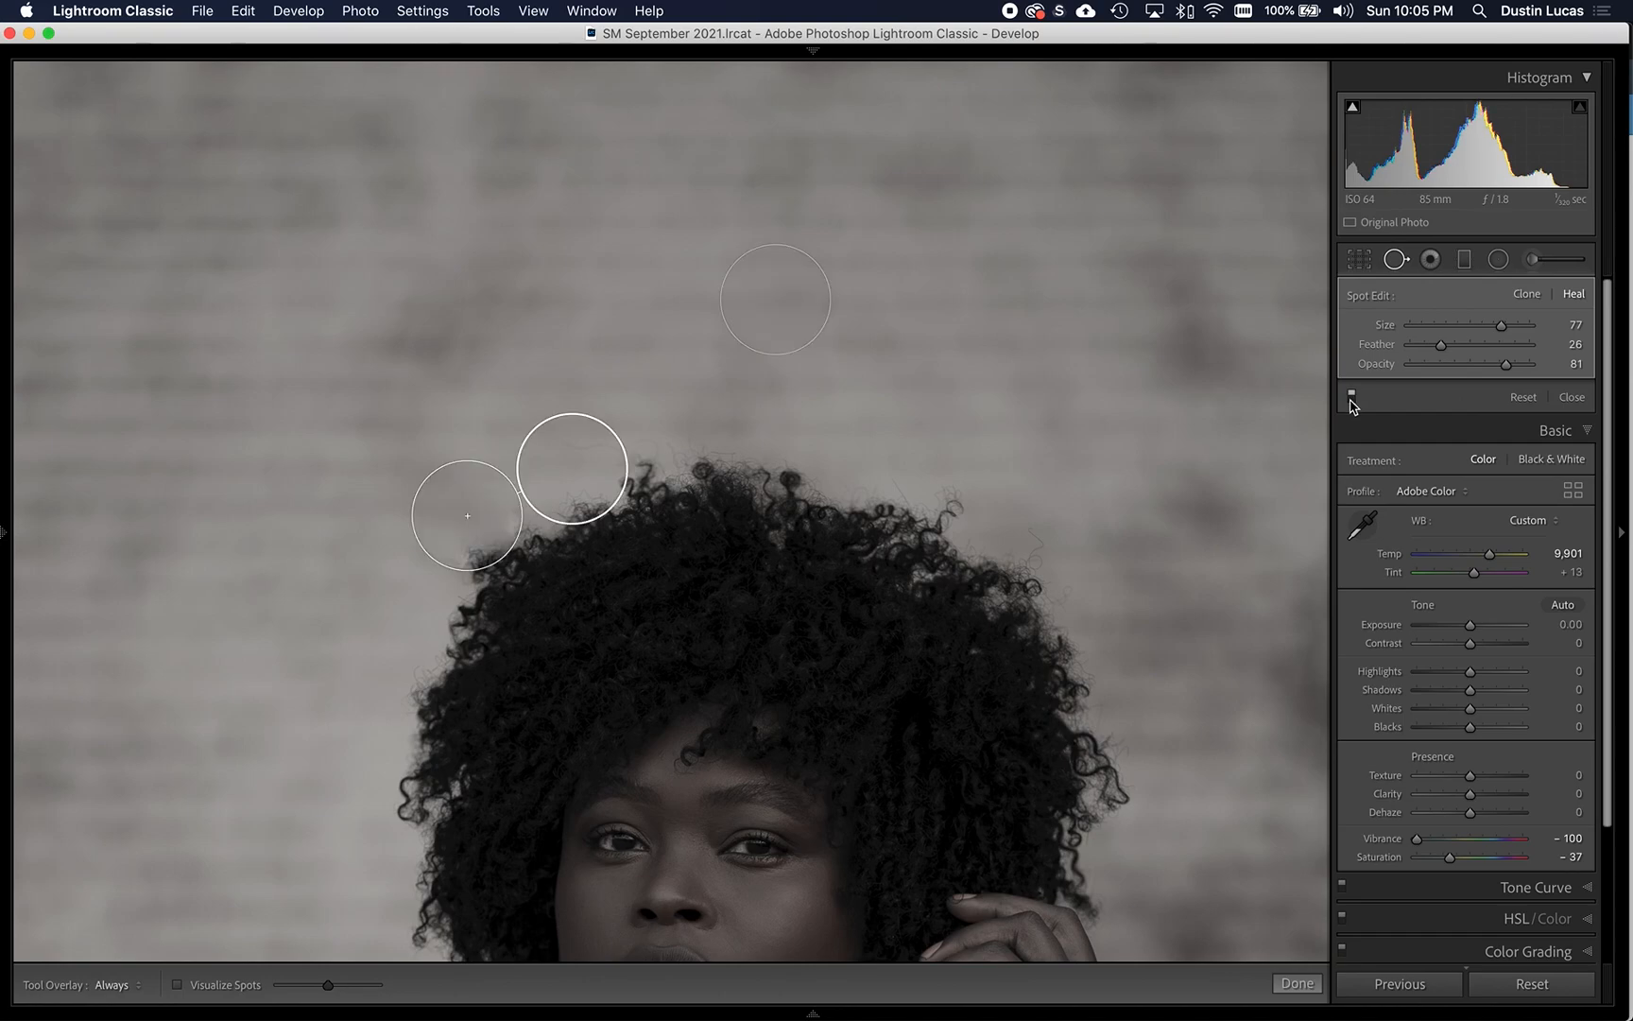
- Heal the mark on the dark ground to the right of the skirt with a short size 77 stroke
key(super+minus)
key(super+minus)
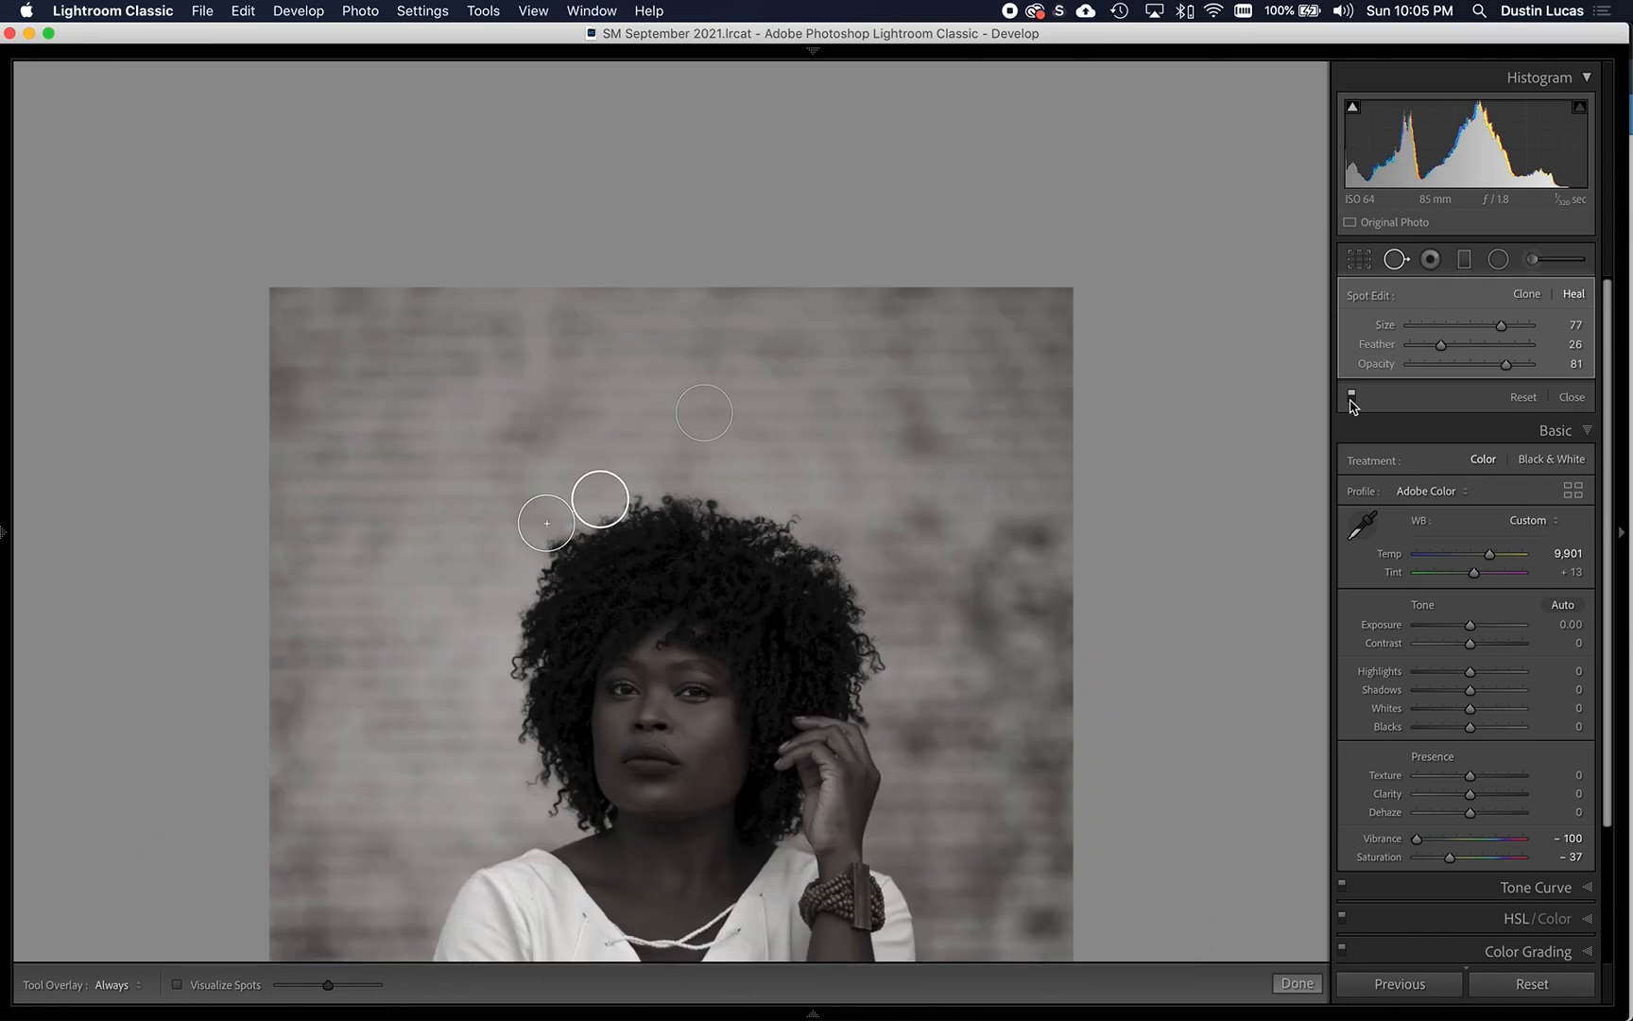
key(super+minus)
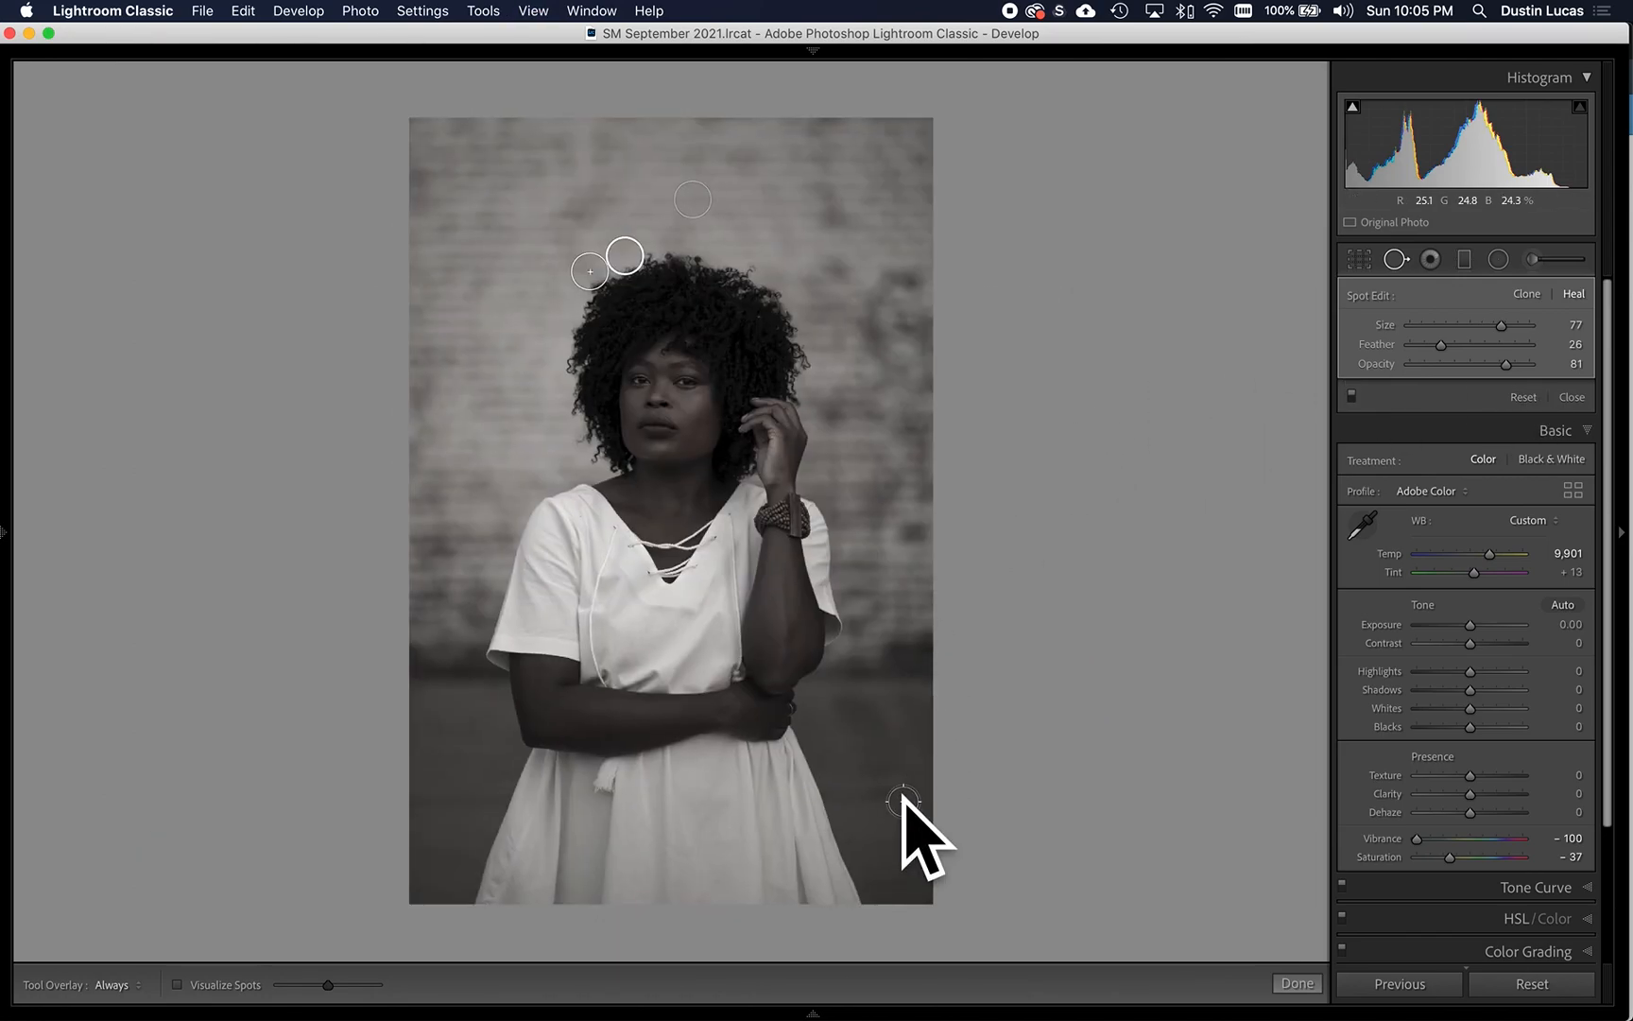
drag(896, 796, 862, 792)
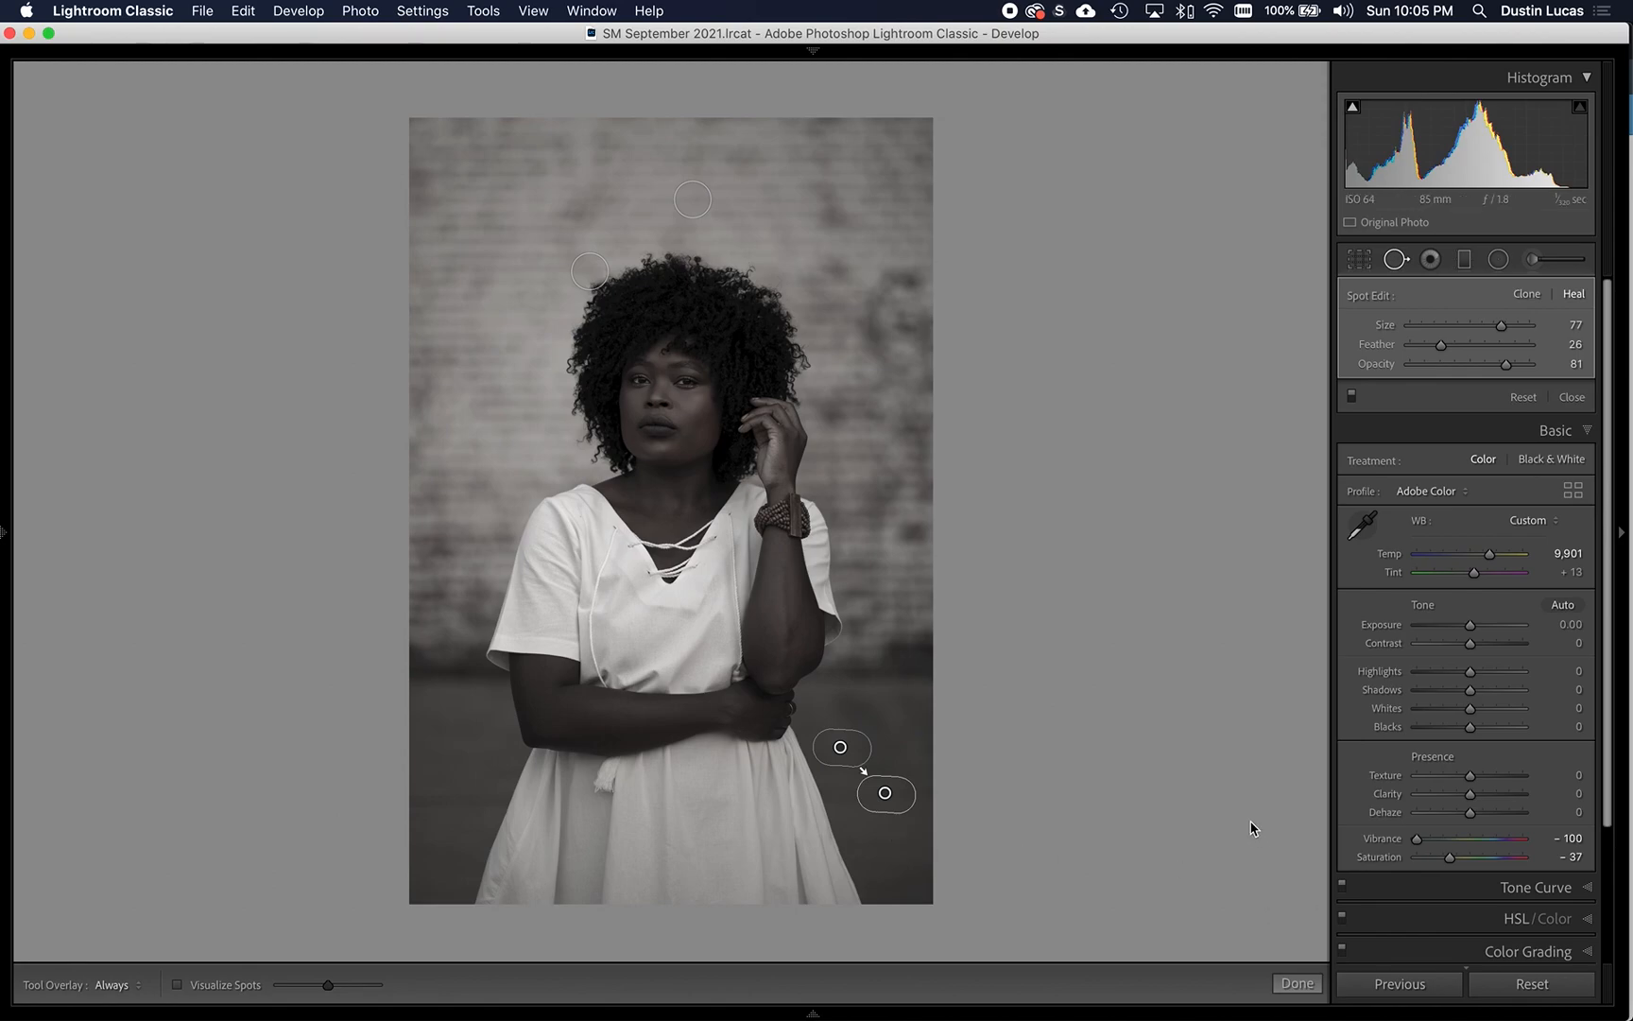
- Turn on Visualize Spots for a close view of the face
key(super+equal)
key(super+equal)
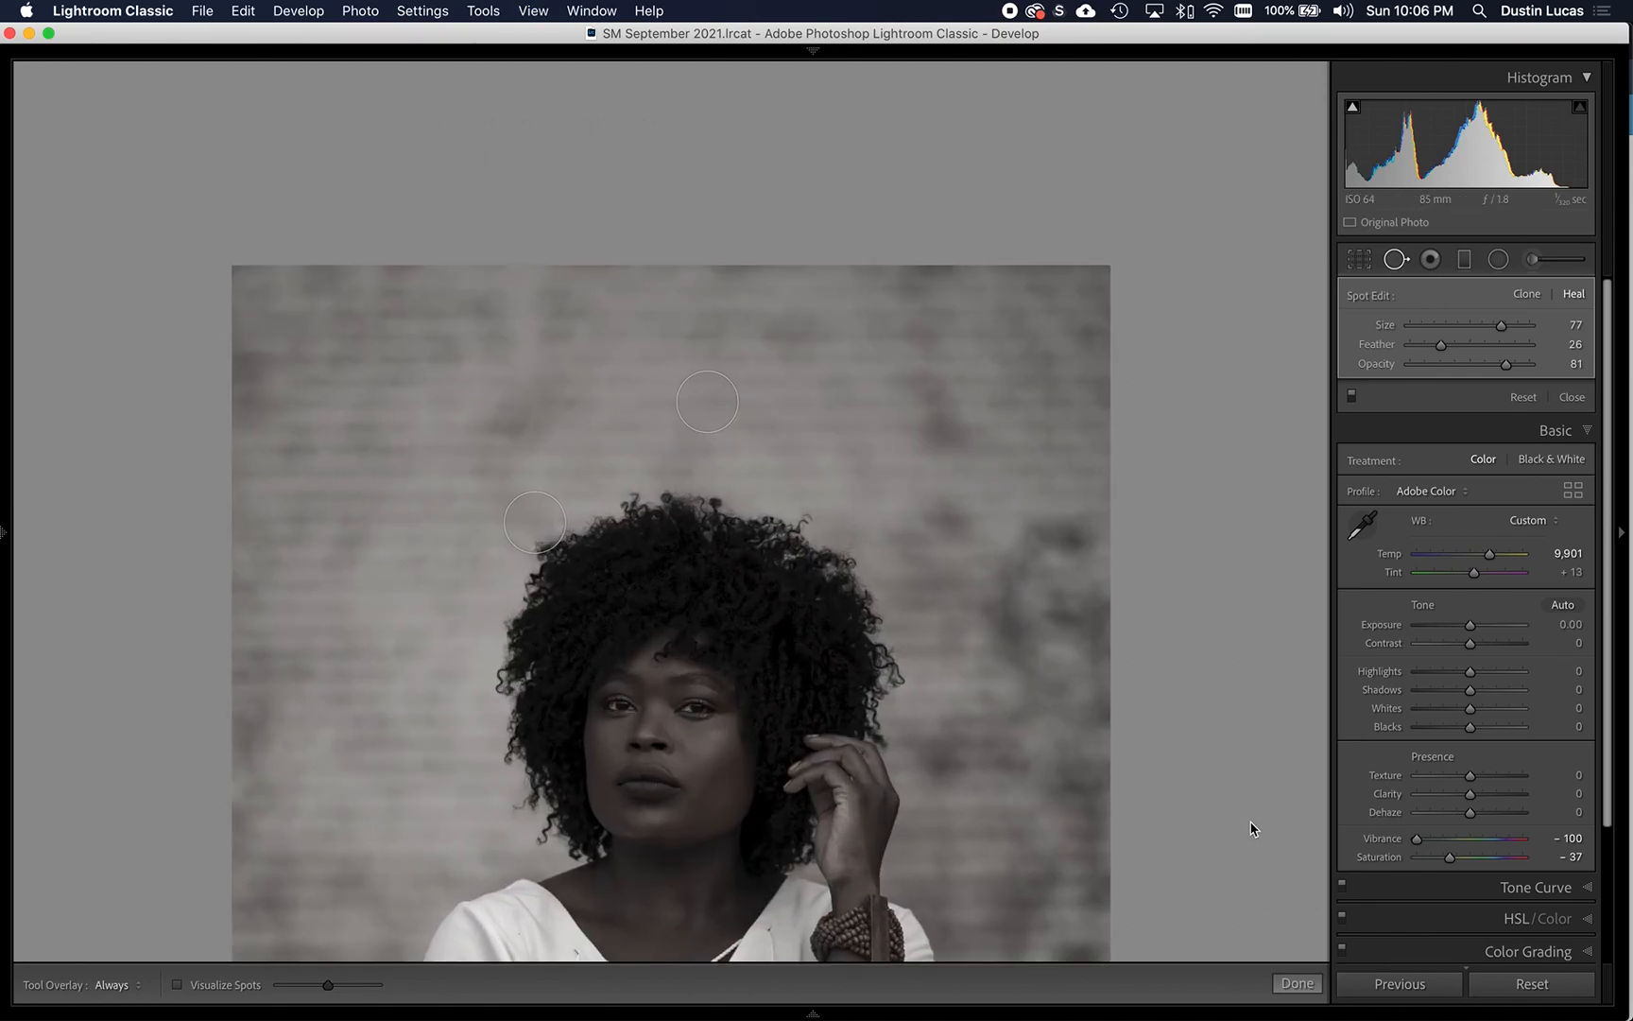
key(super+equal)
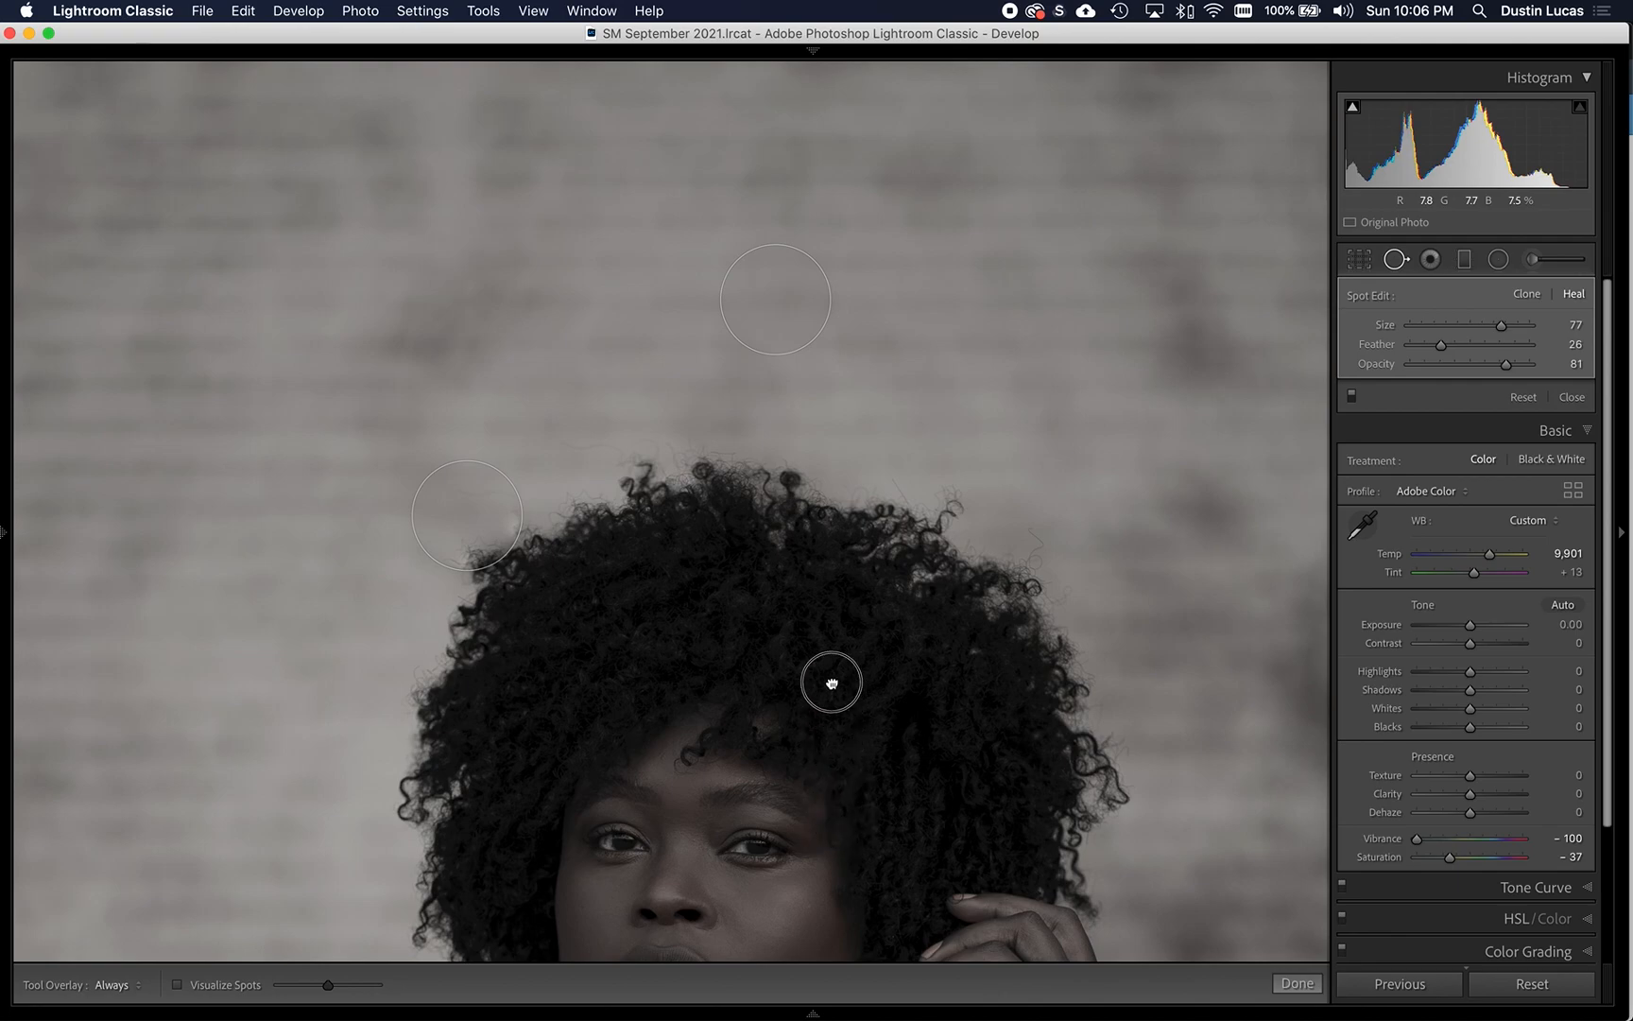
scroll(831, 681, down, 5)
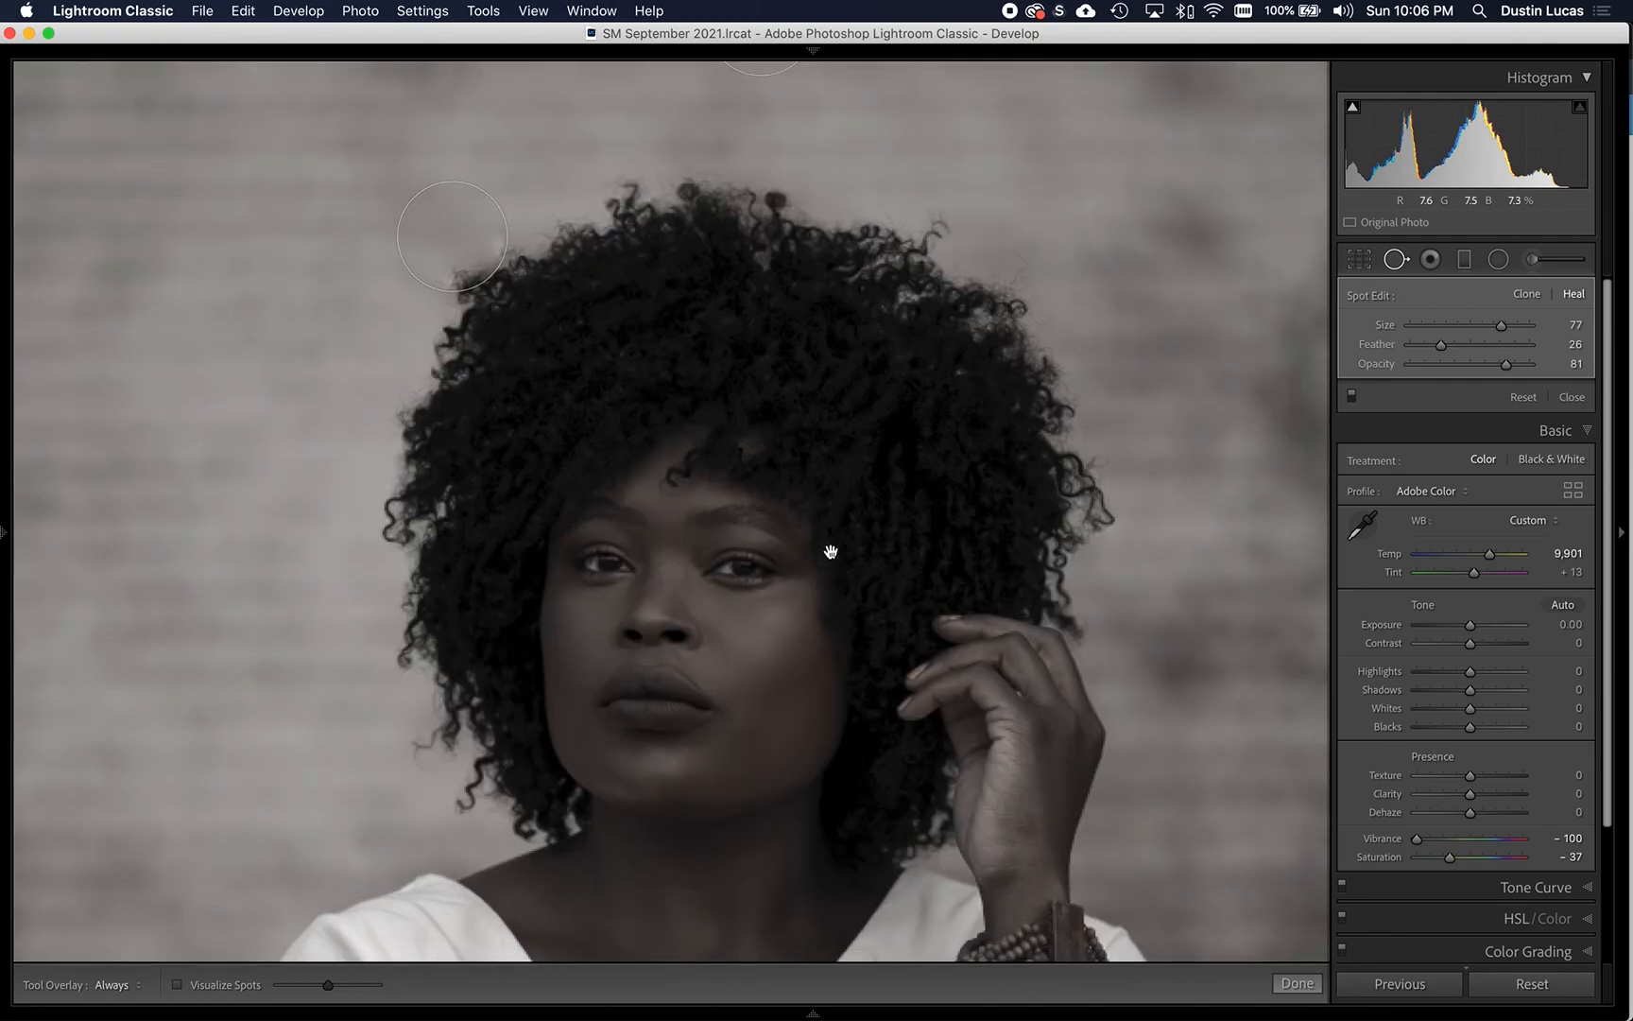
key(super+equal)
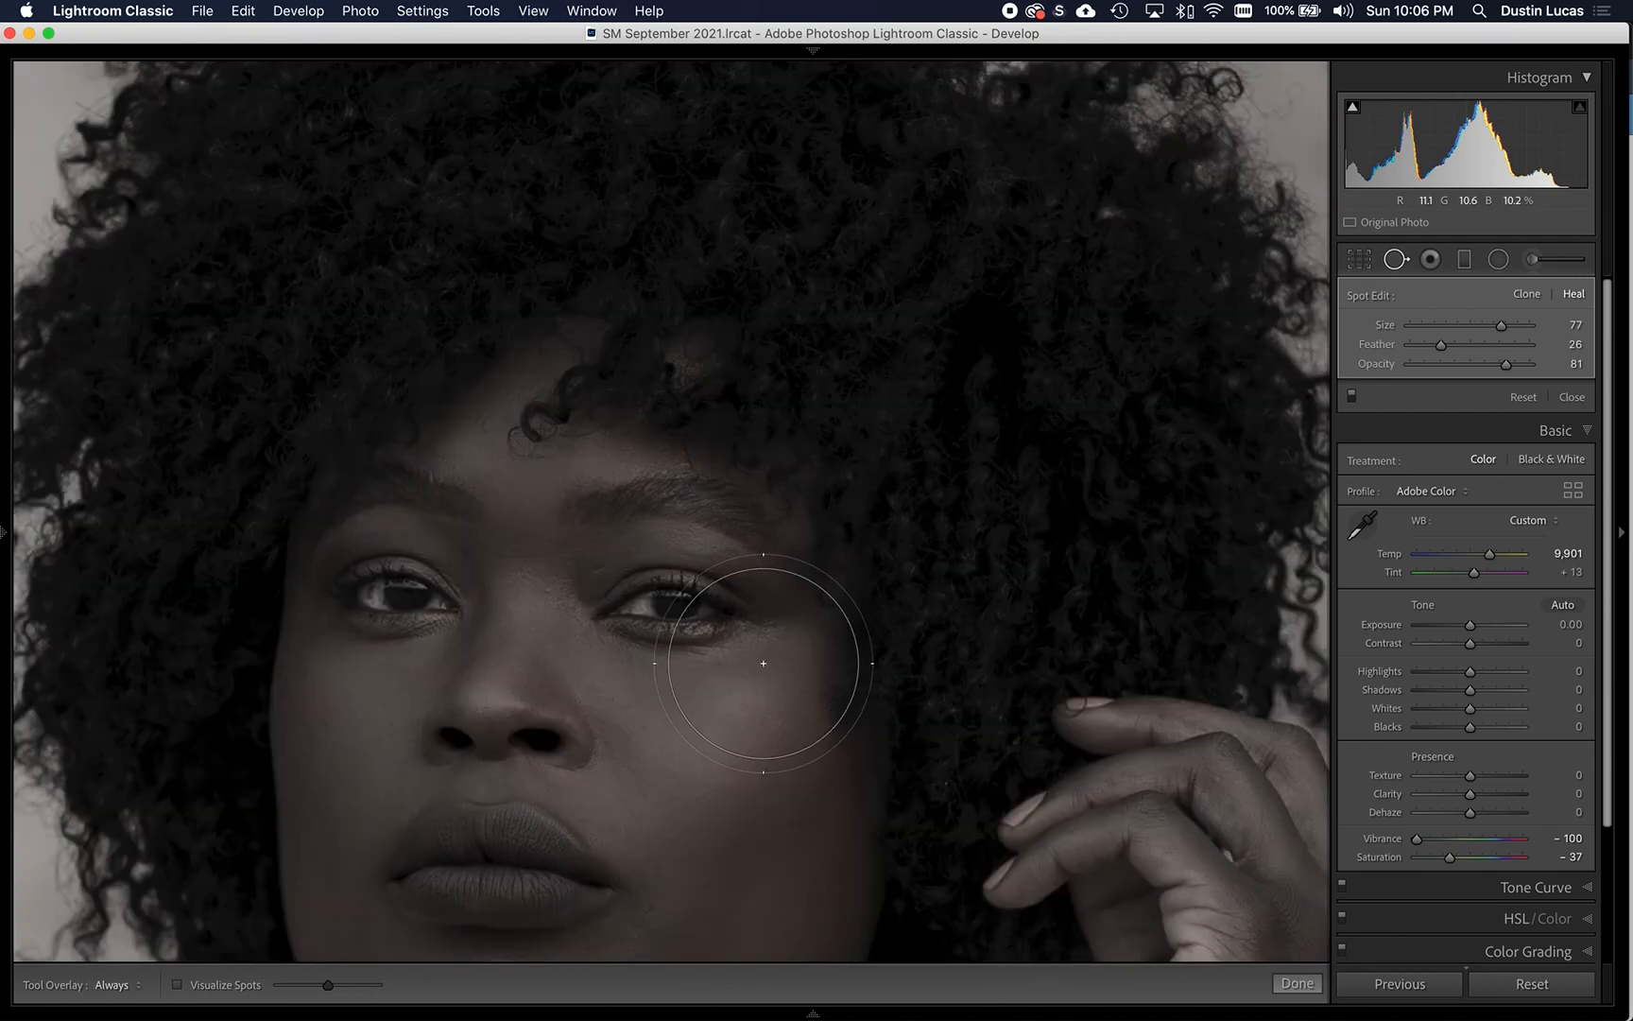
scroll(817, 430, down, 4)
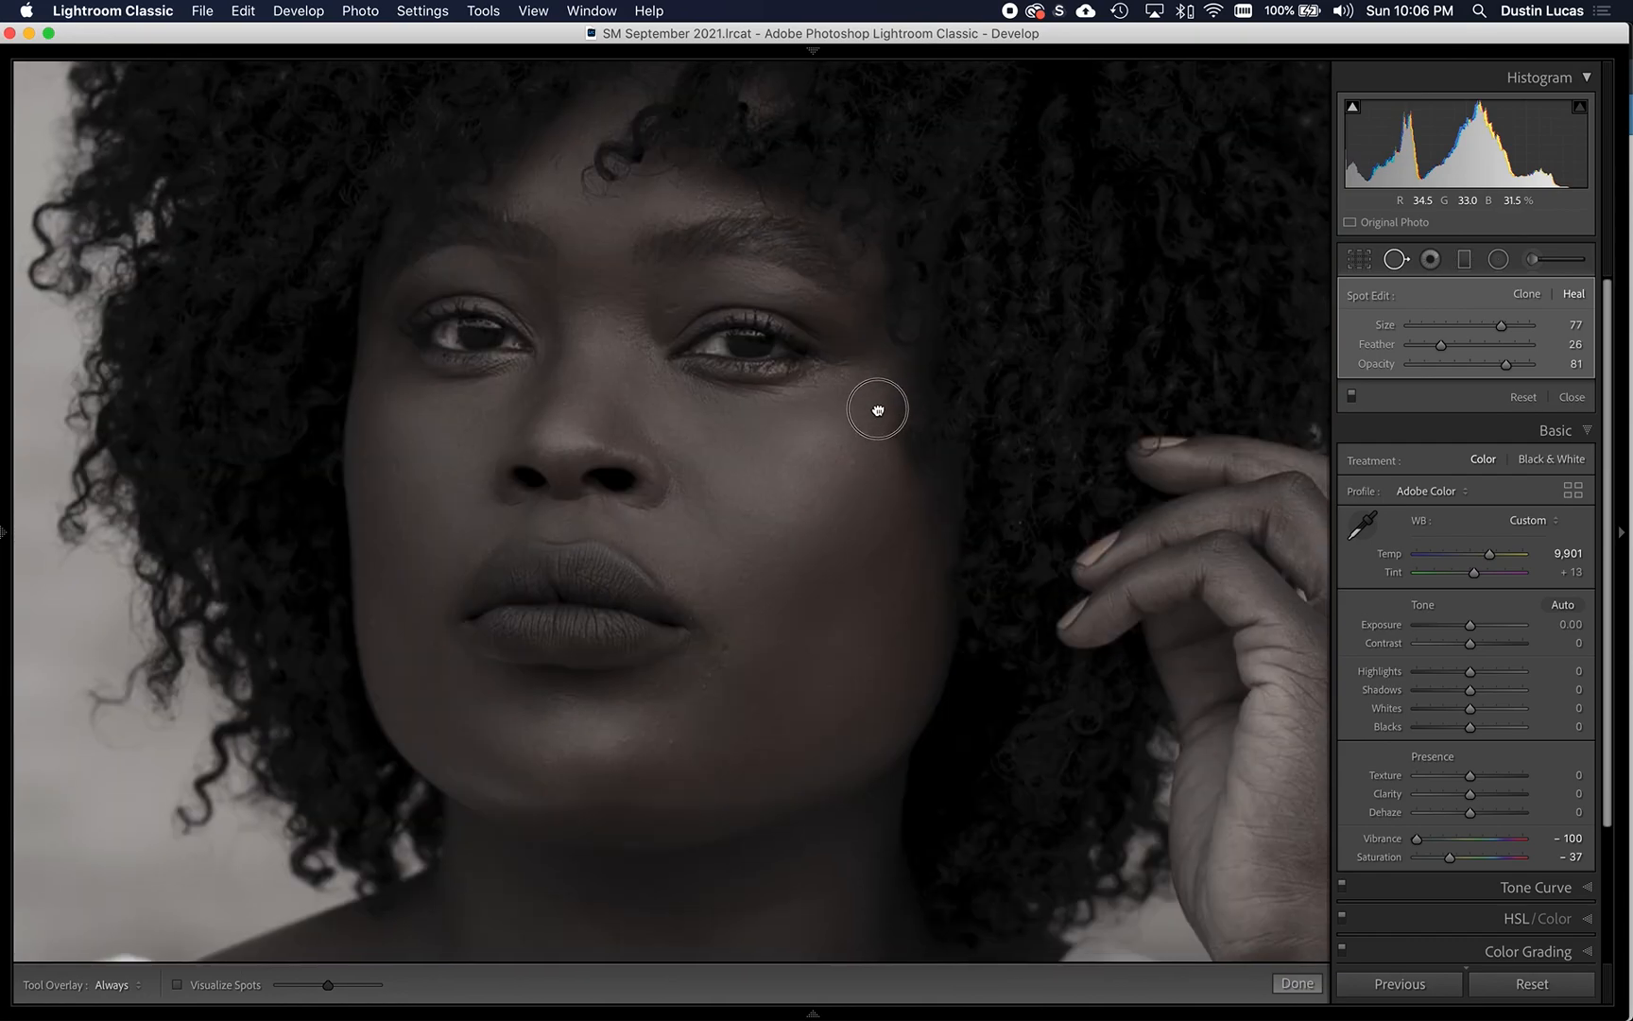
scroll(877, 409, left, 2)
scroll(878, 430, up, 2)
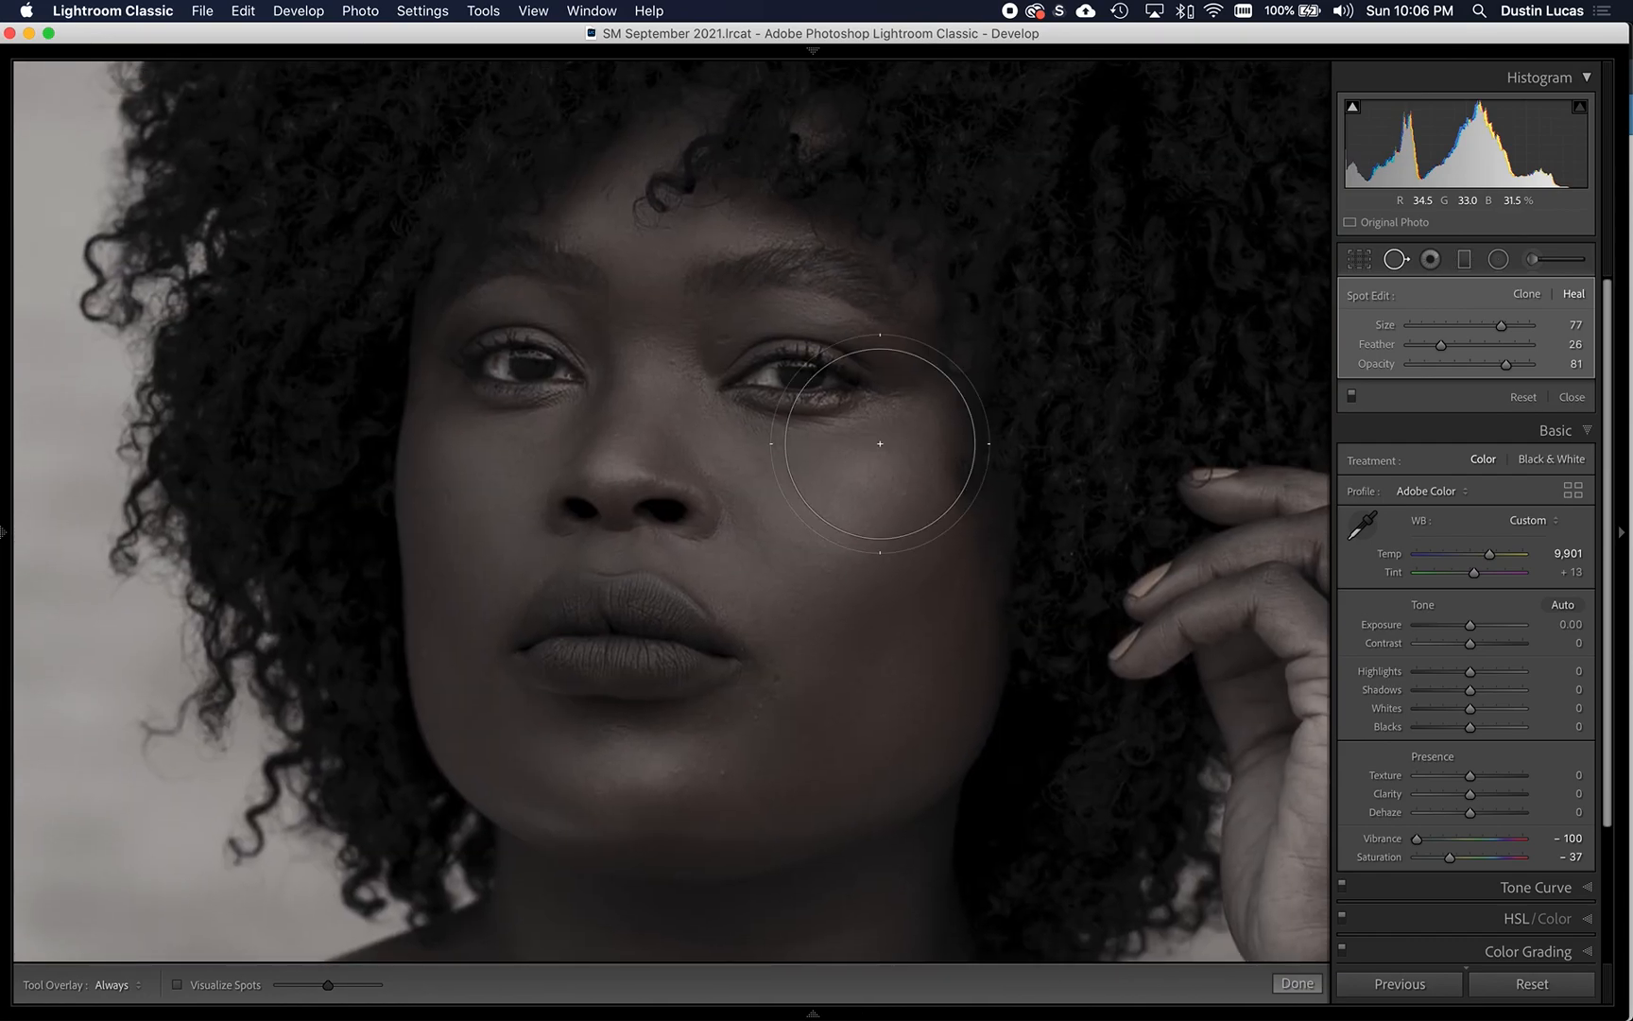
mouse_move(178, 991)
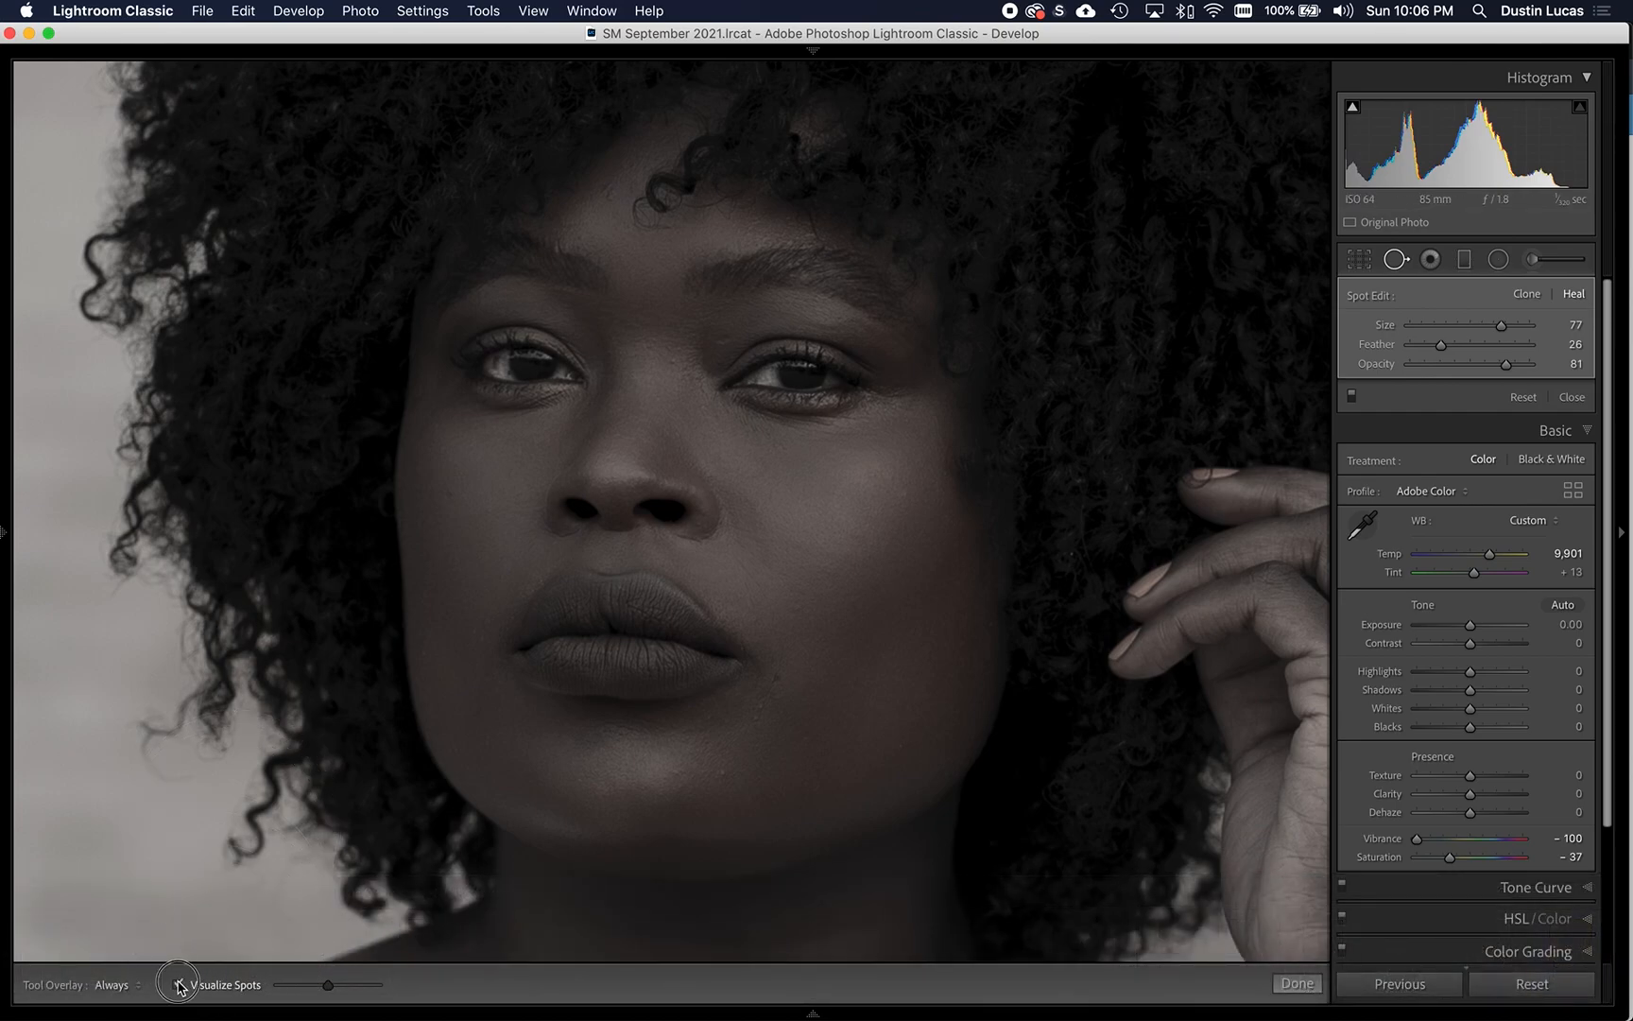
click(180, 986)
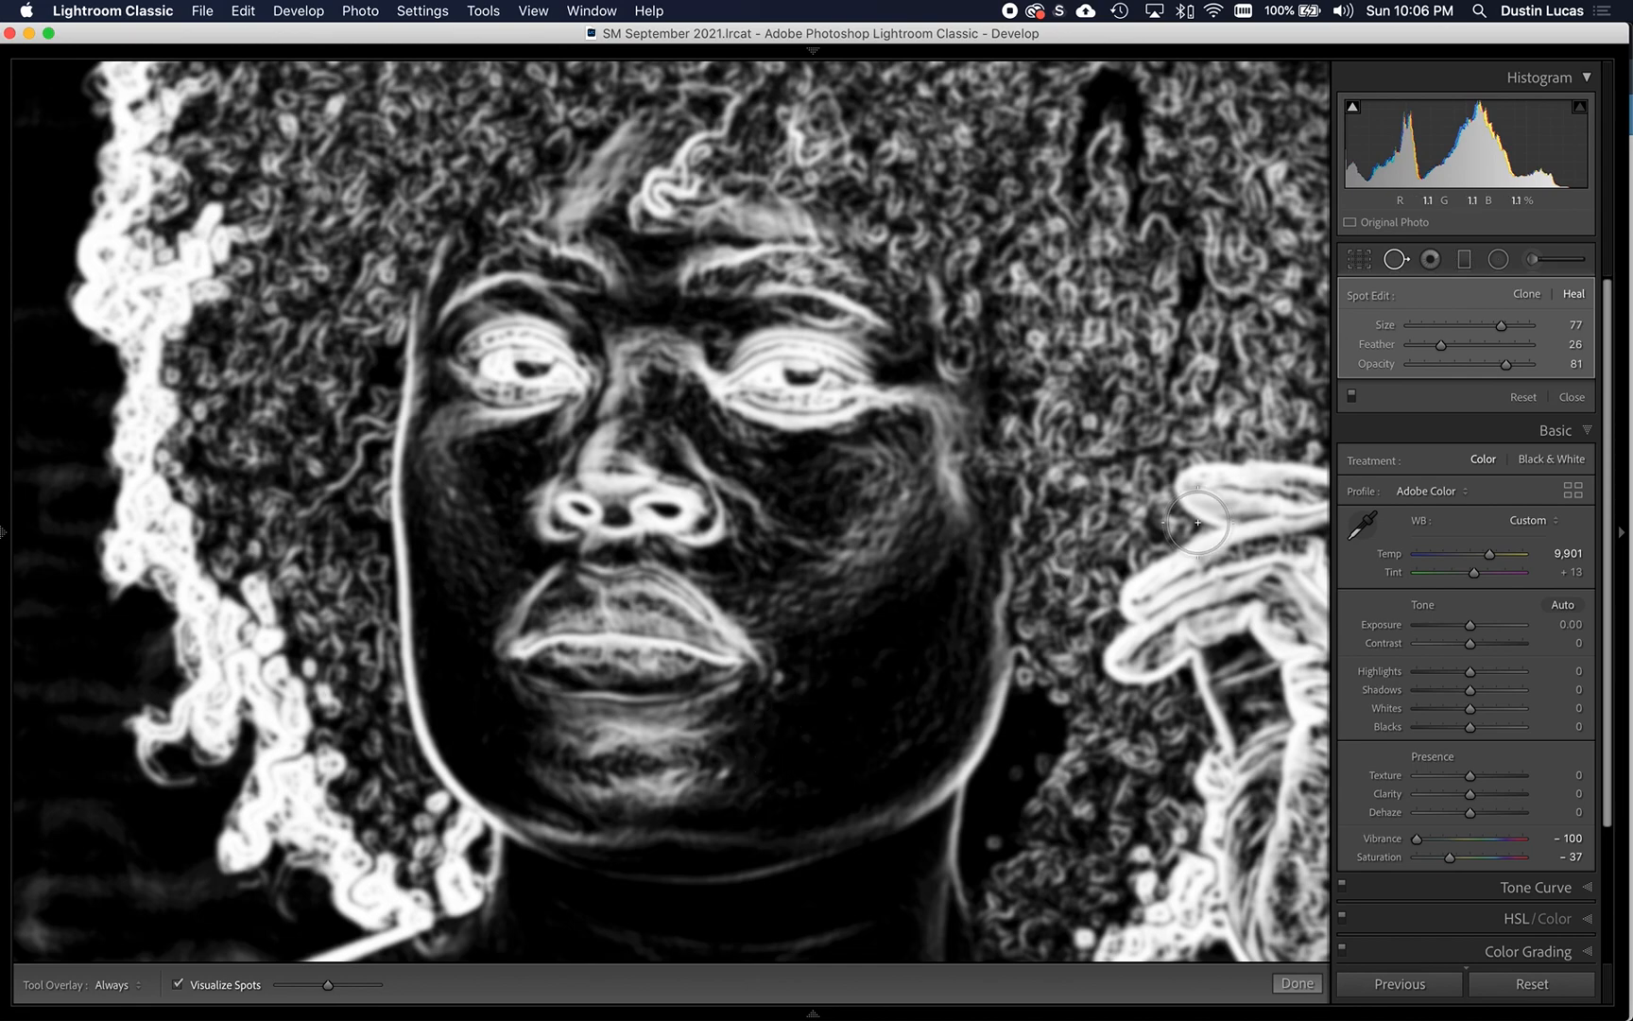
- Set Feather to 50, heal blemishes on the chin and beside the mouth at size 21, and heal the left cheek at size 16 without Visualize Spots
click(1470, 346)
click(724, 773)
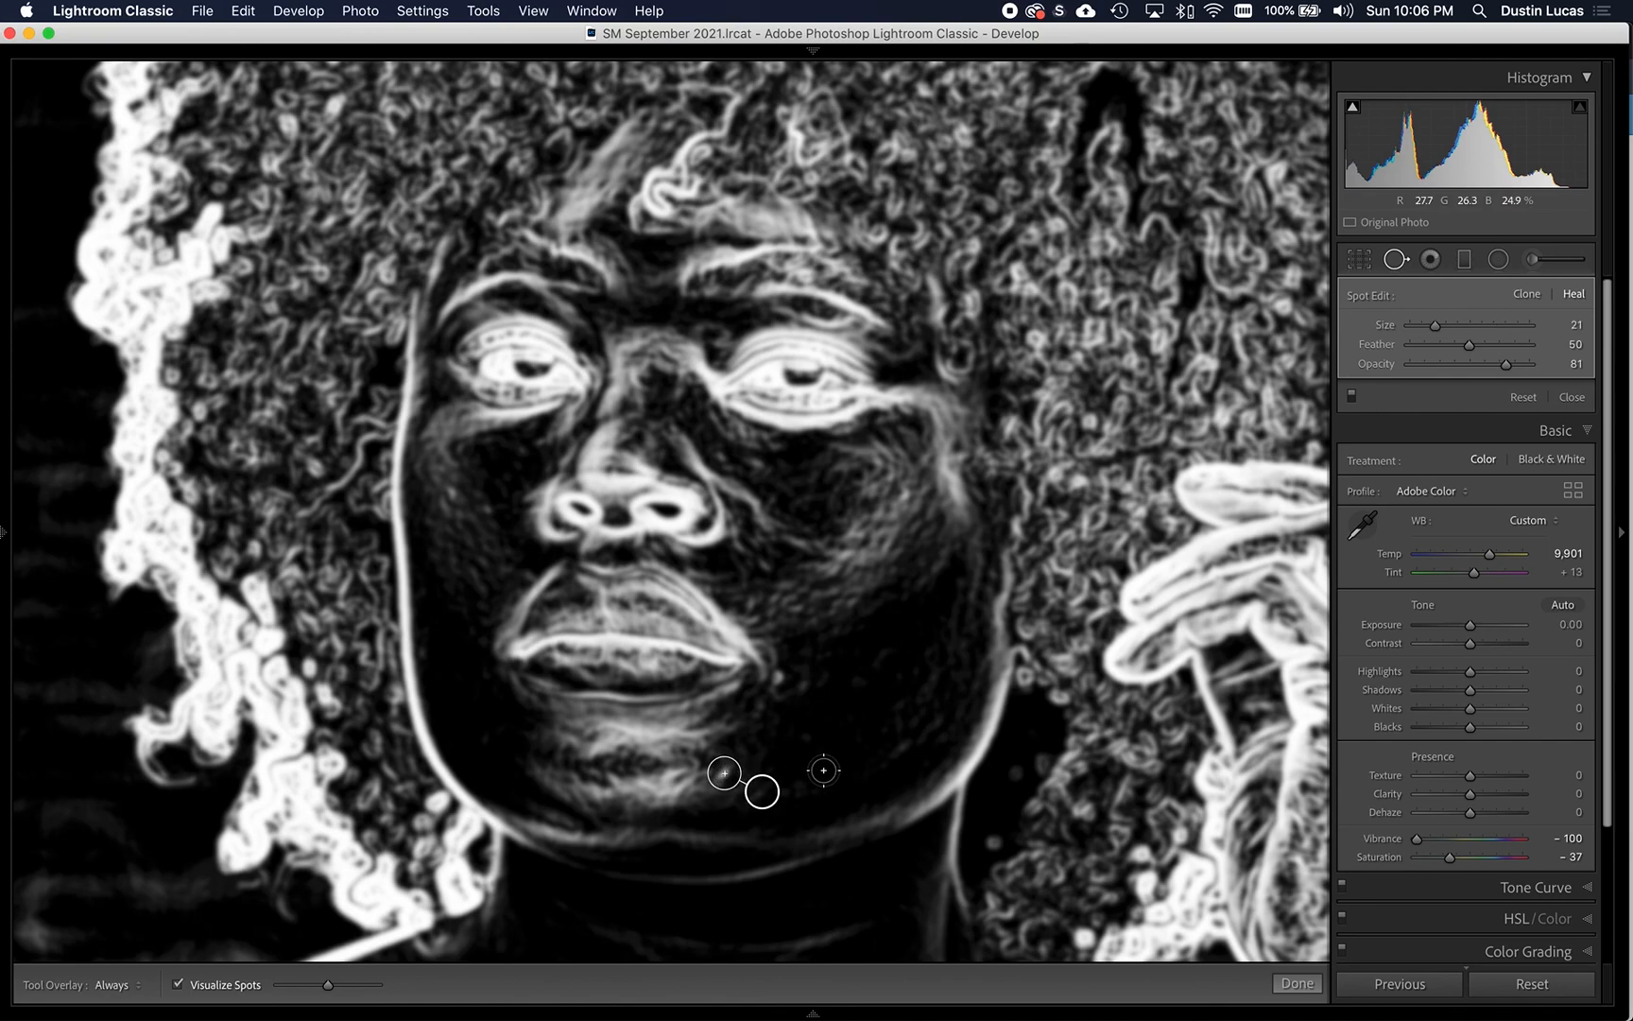
click(779, 677)
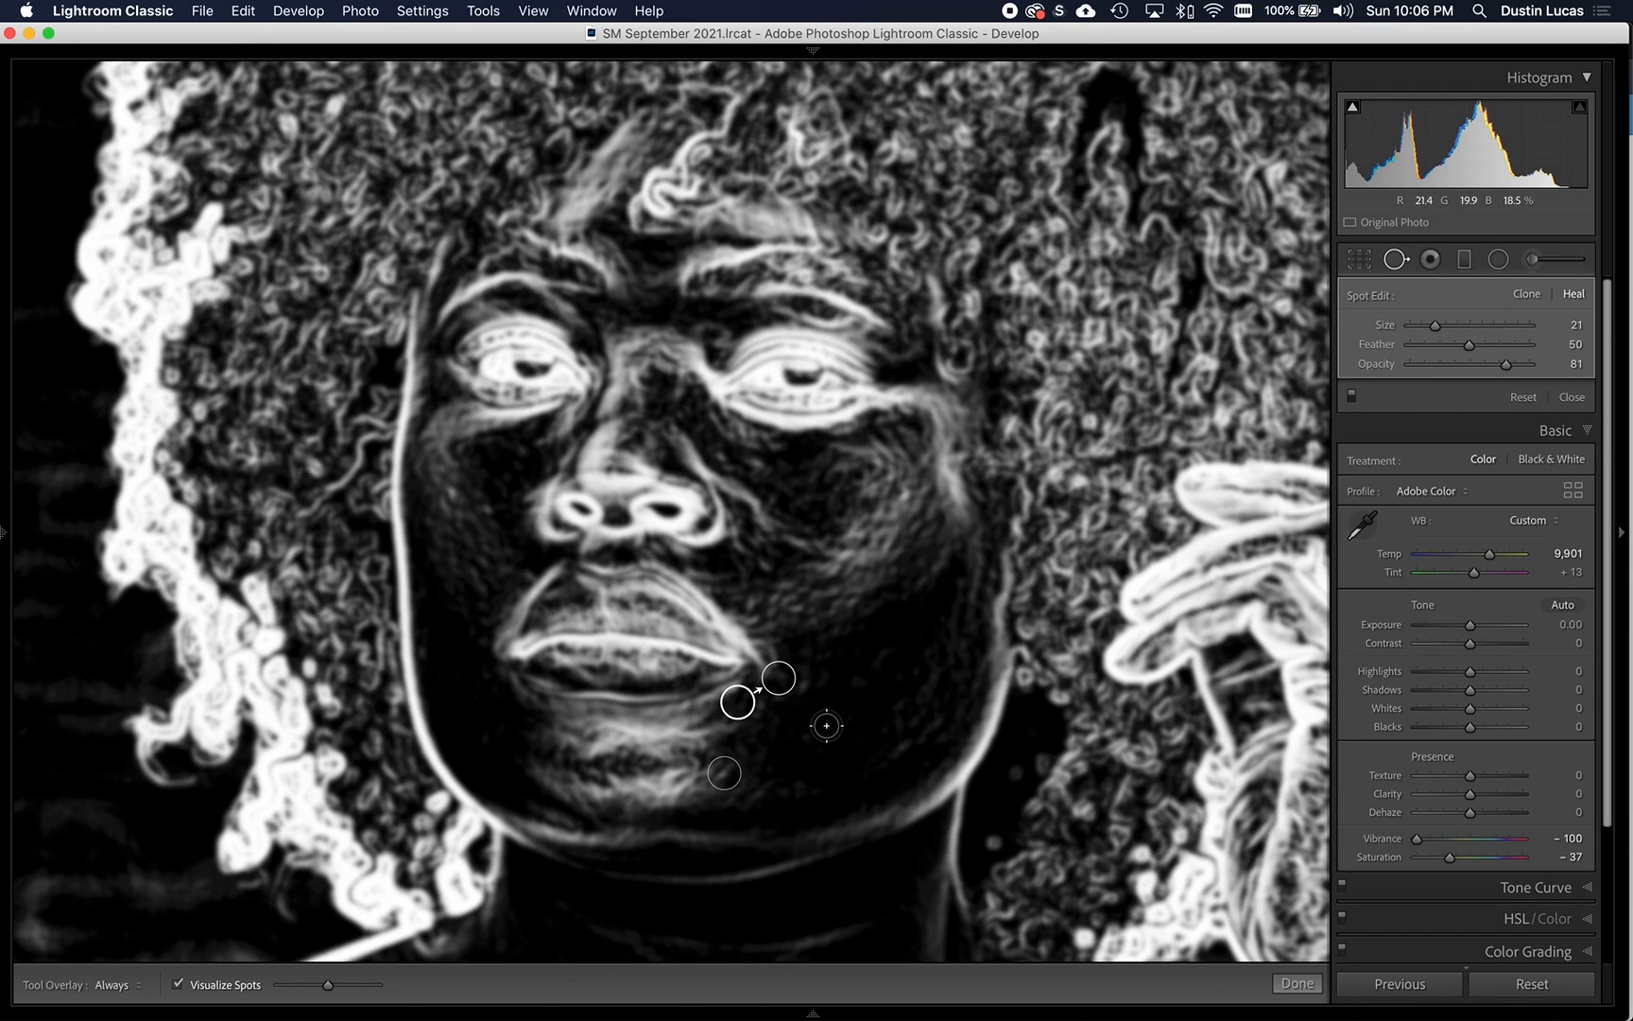
click(176, 984)
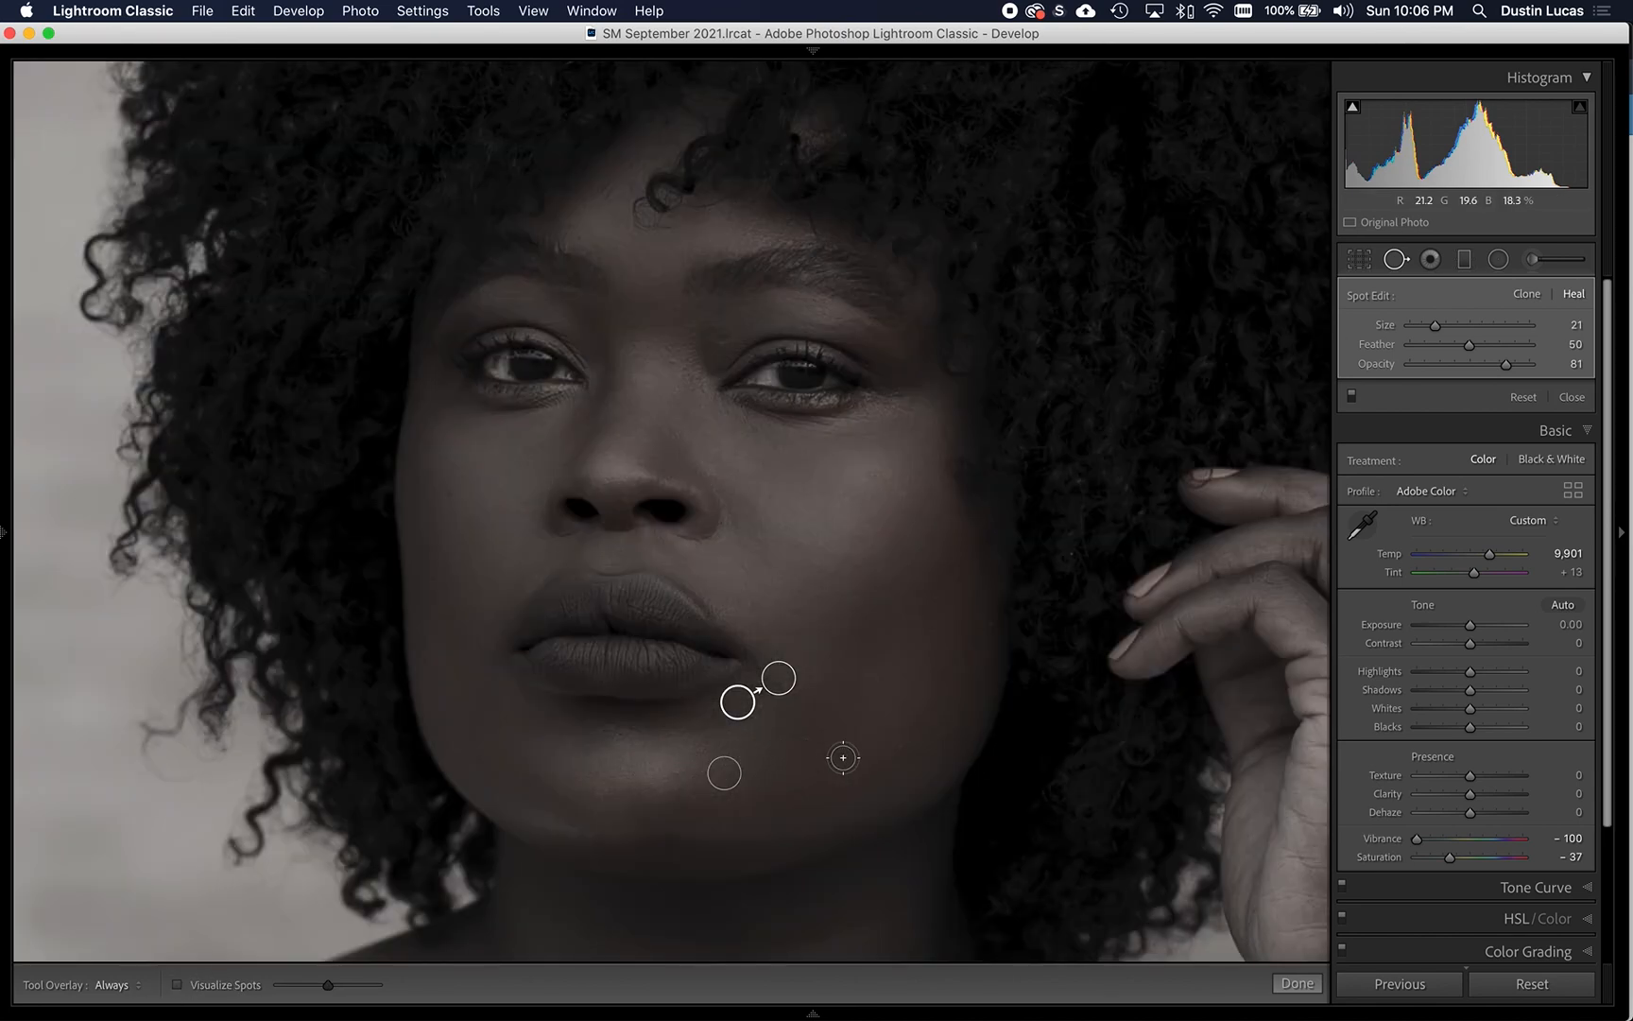
click(448, 491)
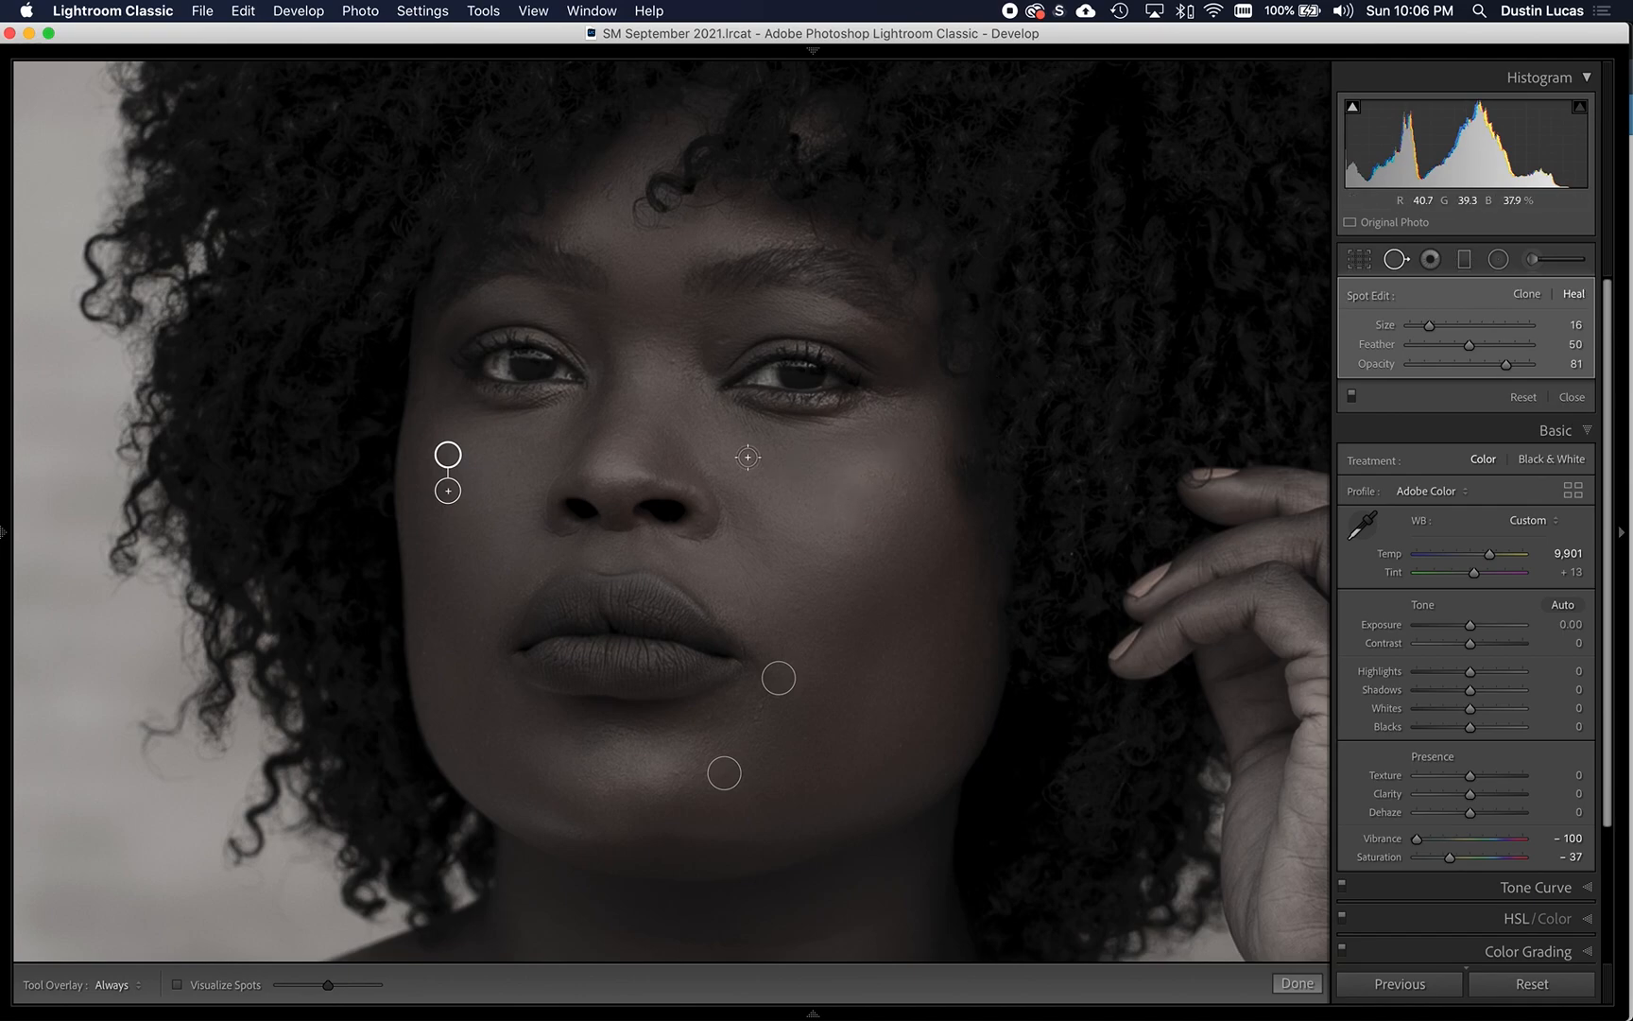
- Heal the mark in the white of the left eye with a short size 10 stroke
key(super+equal)
key(super+equal)
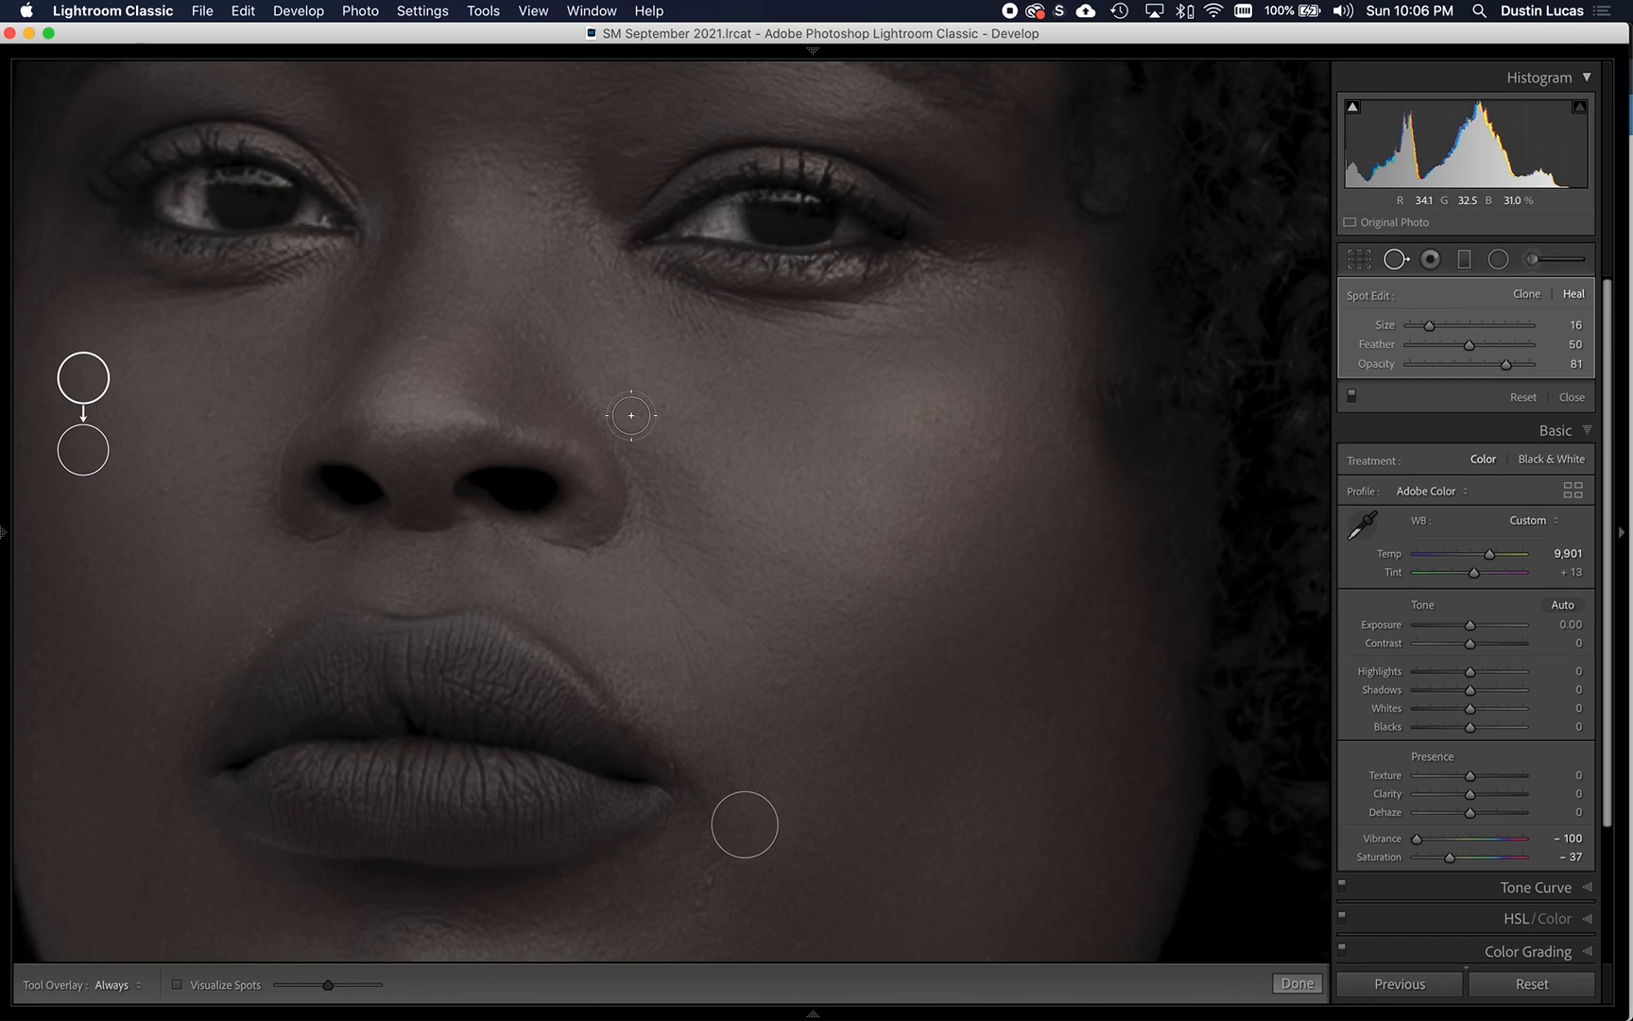
mouse_move(587, 412)
mouse_down()
mouse_move(1073, 628)
mouse_move(1148, 643)
mouse_up()
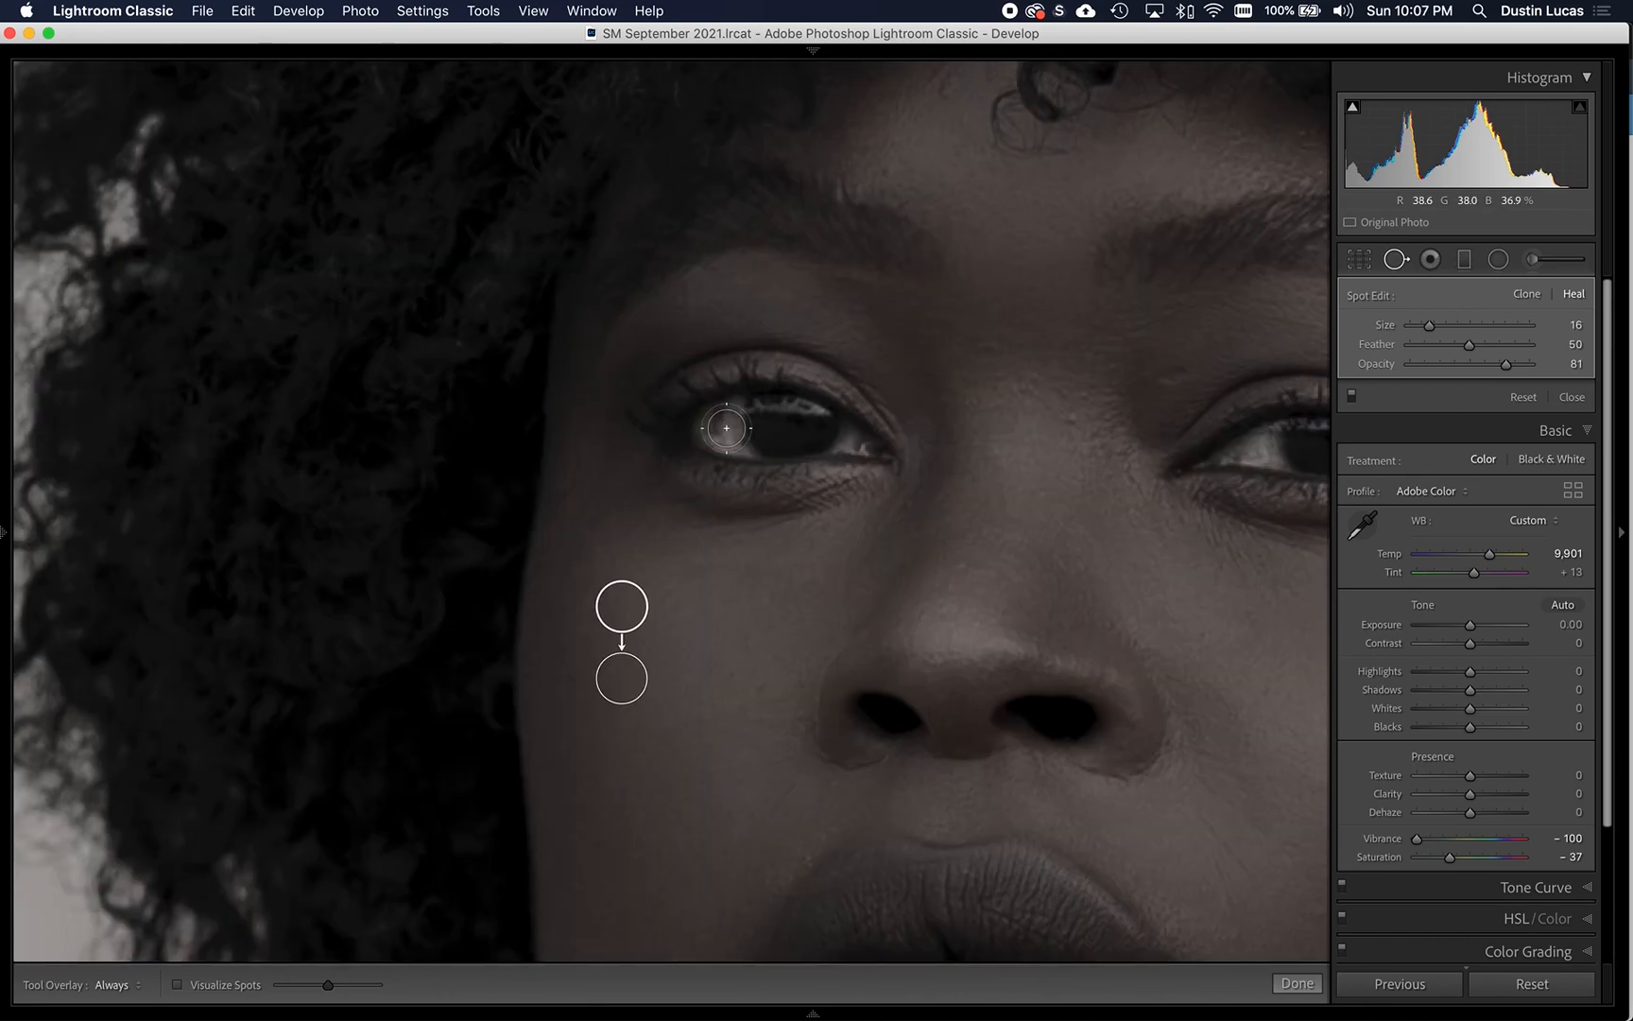
drag(718, 412, 716, 432)
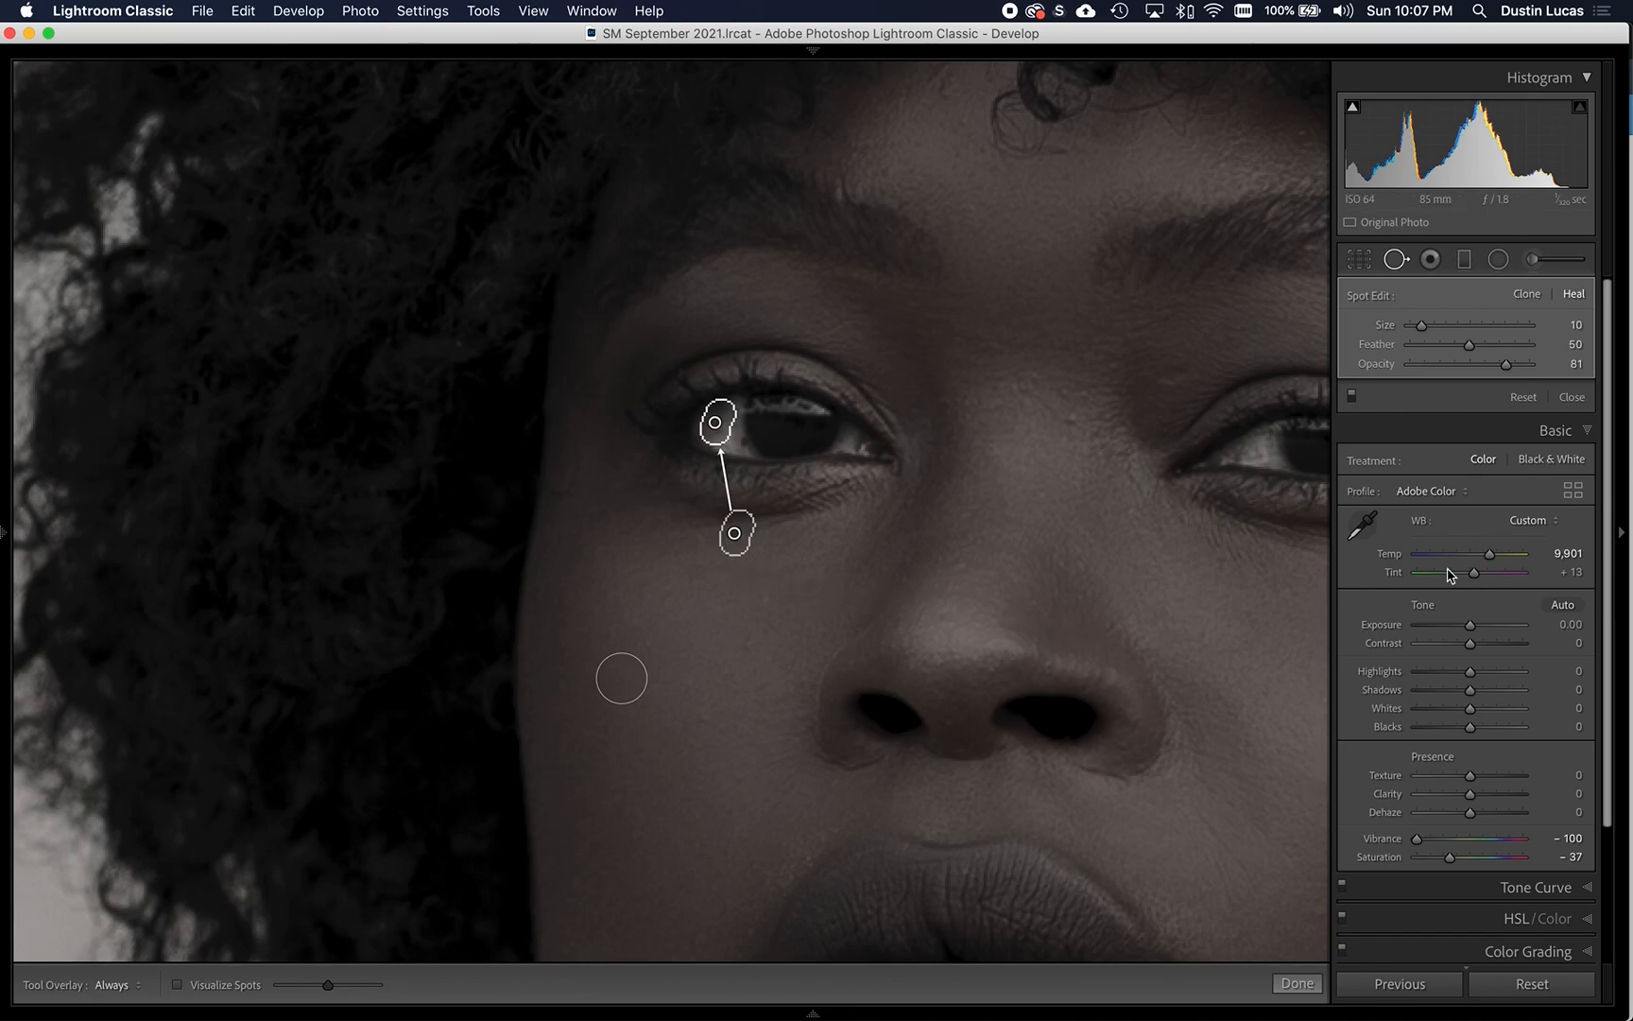
- Set the tool overlay to Auto and compare the eye area with the spot edits off and on
click(1352, 396)
click(1352, 397)
click(114, 985)
click(126, 912)
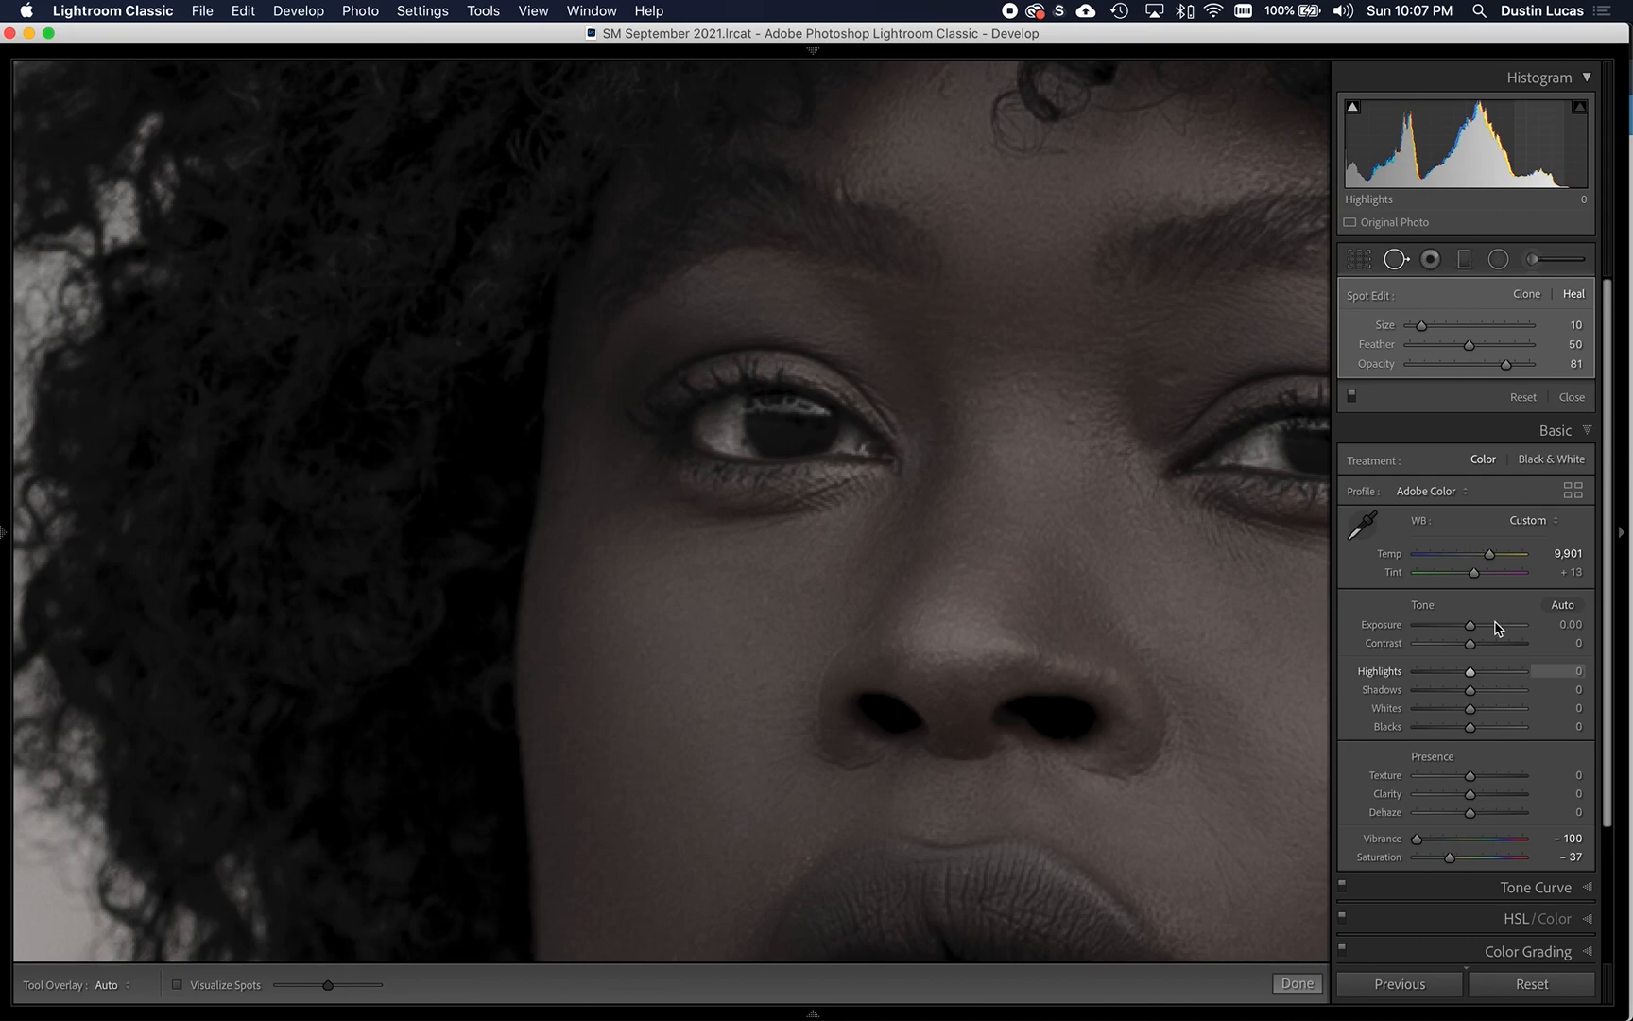
click(1354, 402)
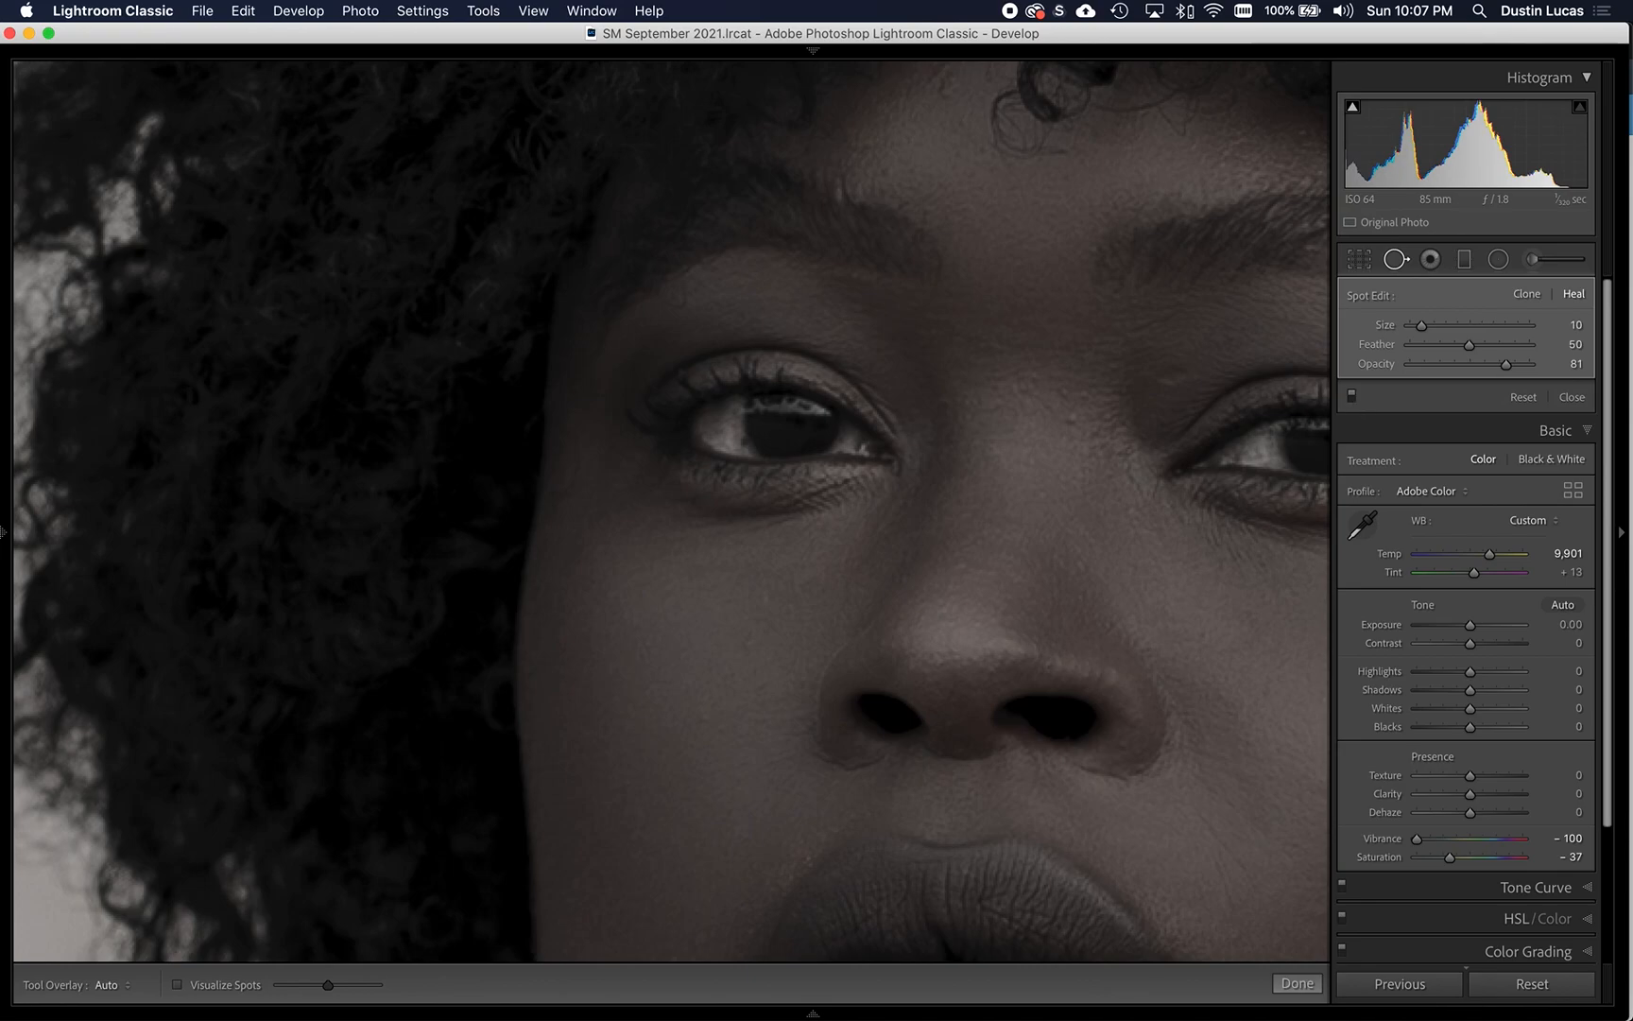
- Heal the bridge of the nose at size 9 and the skin above the right eye's inner corner with a short size 11 stroke
drag(1122, 506, 825, 500)
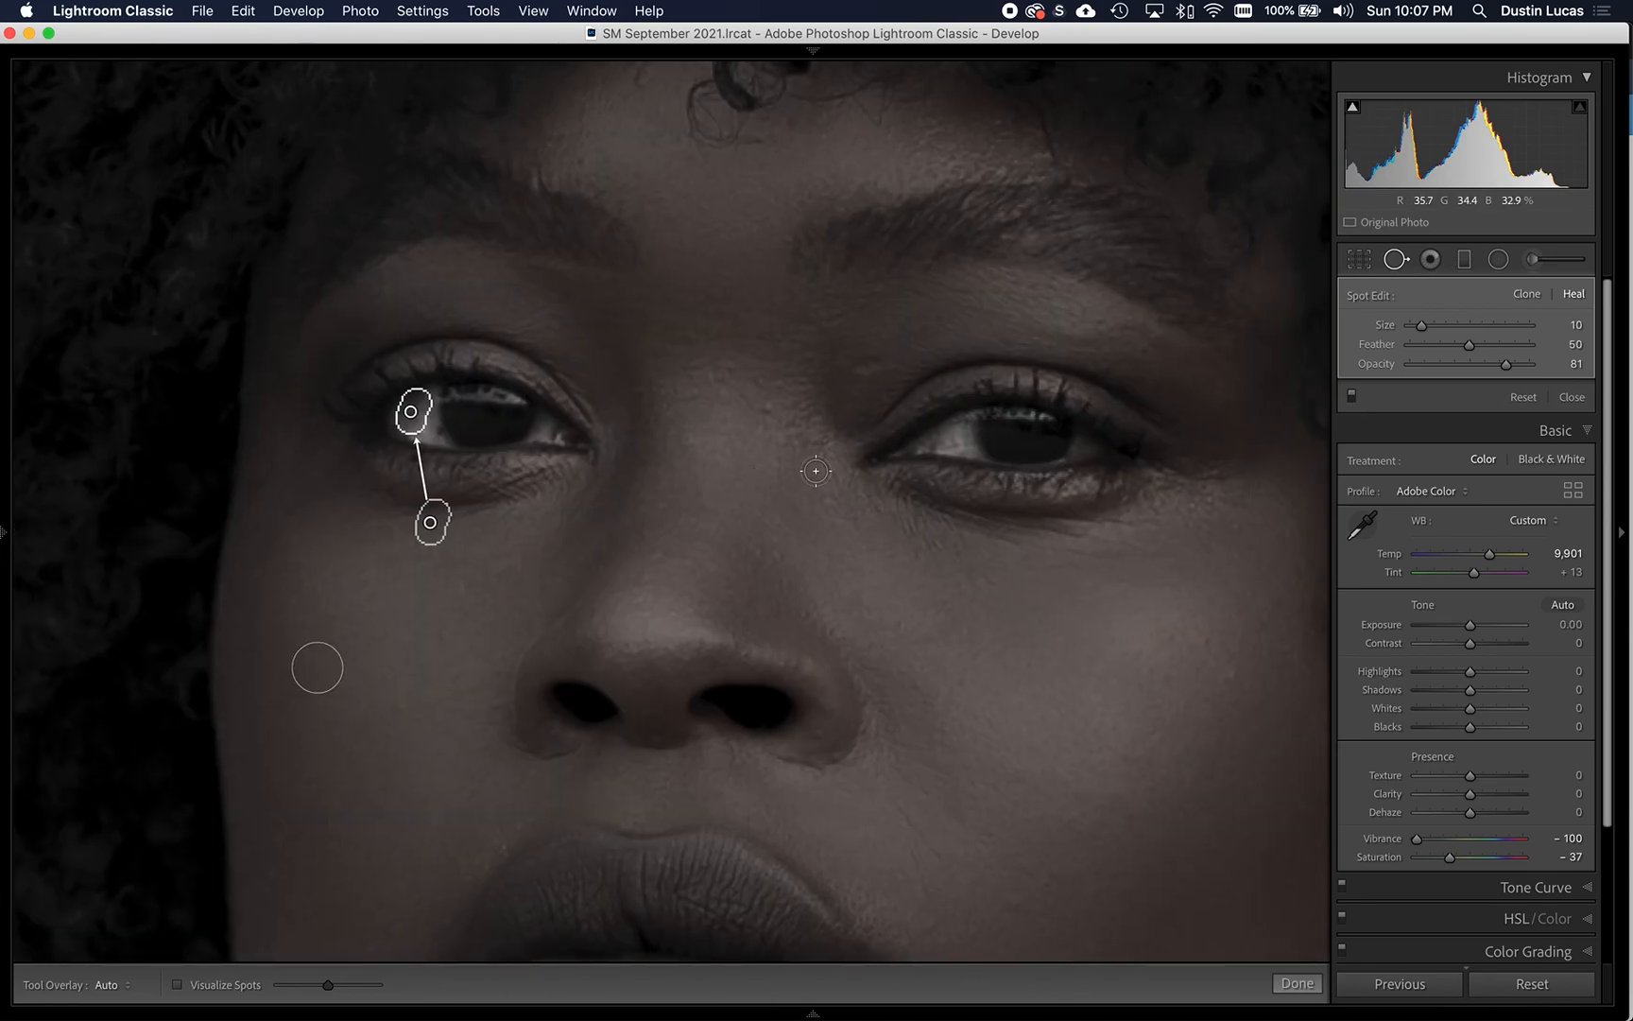
click(768, 410)
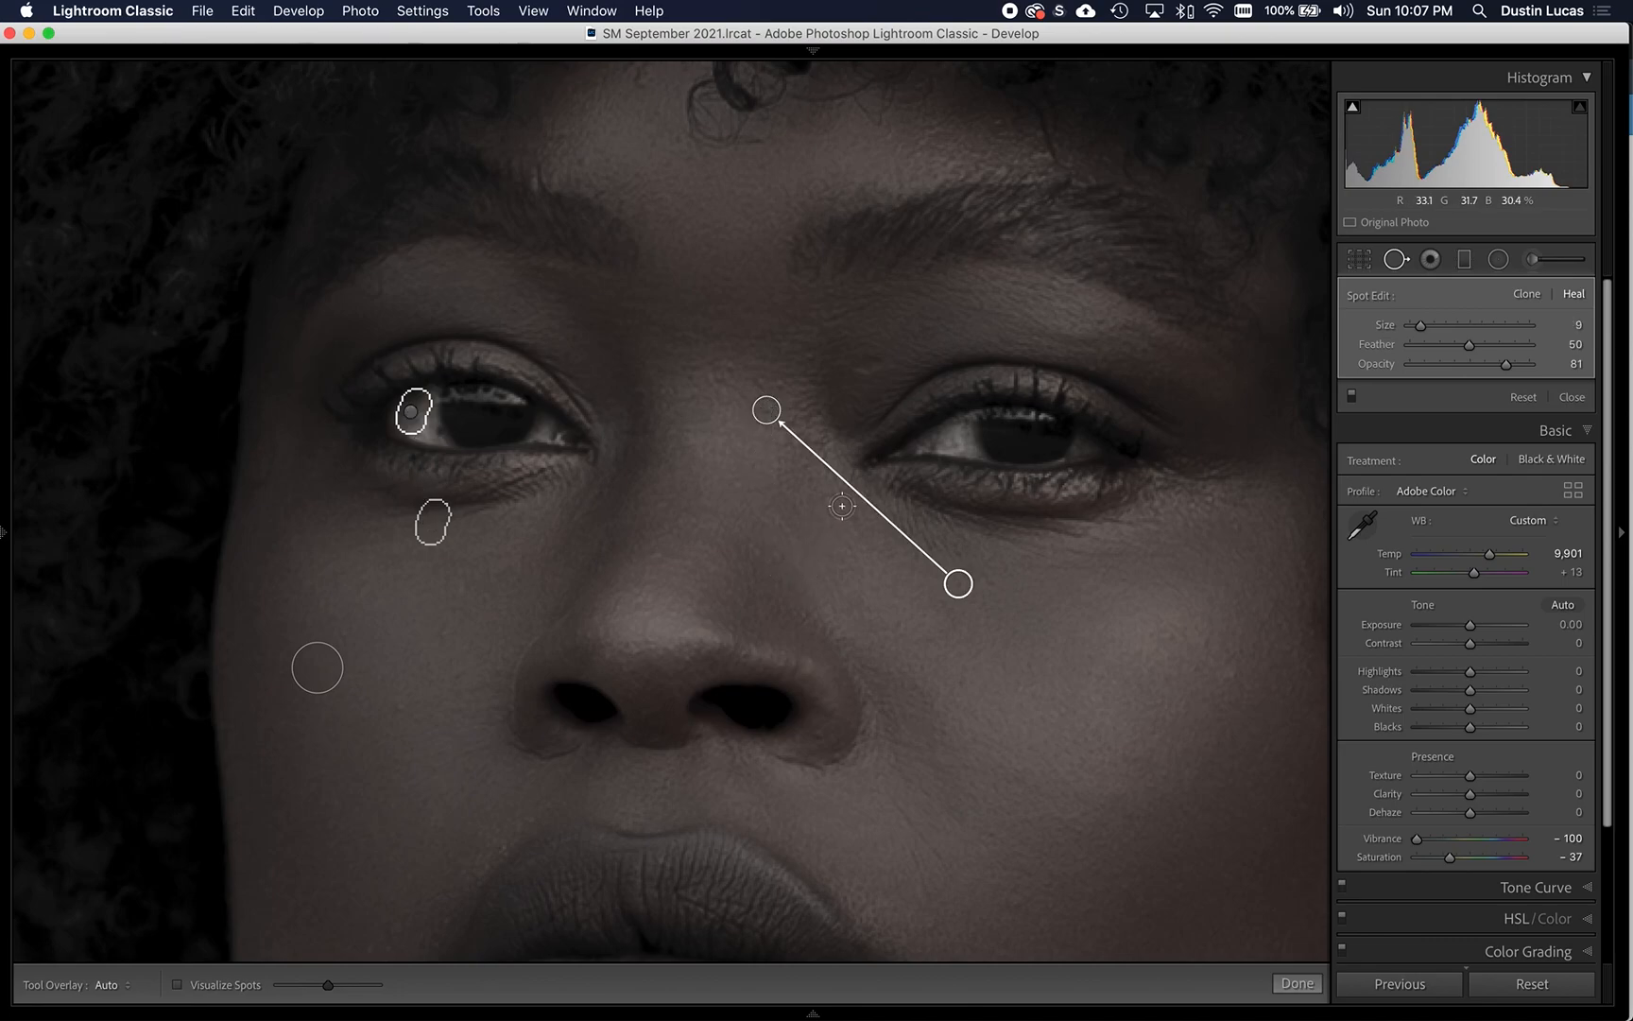
click(865, 365)
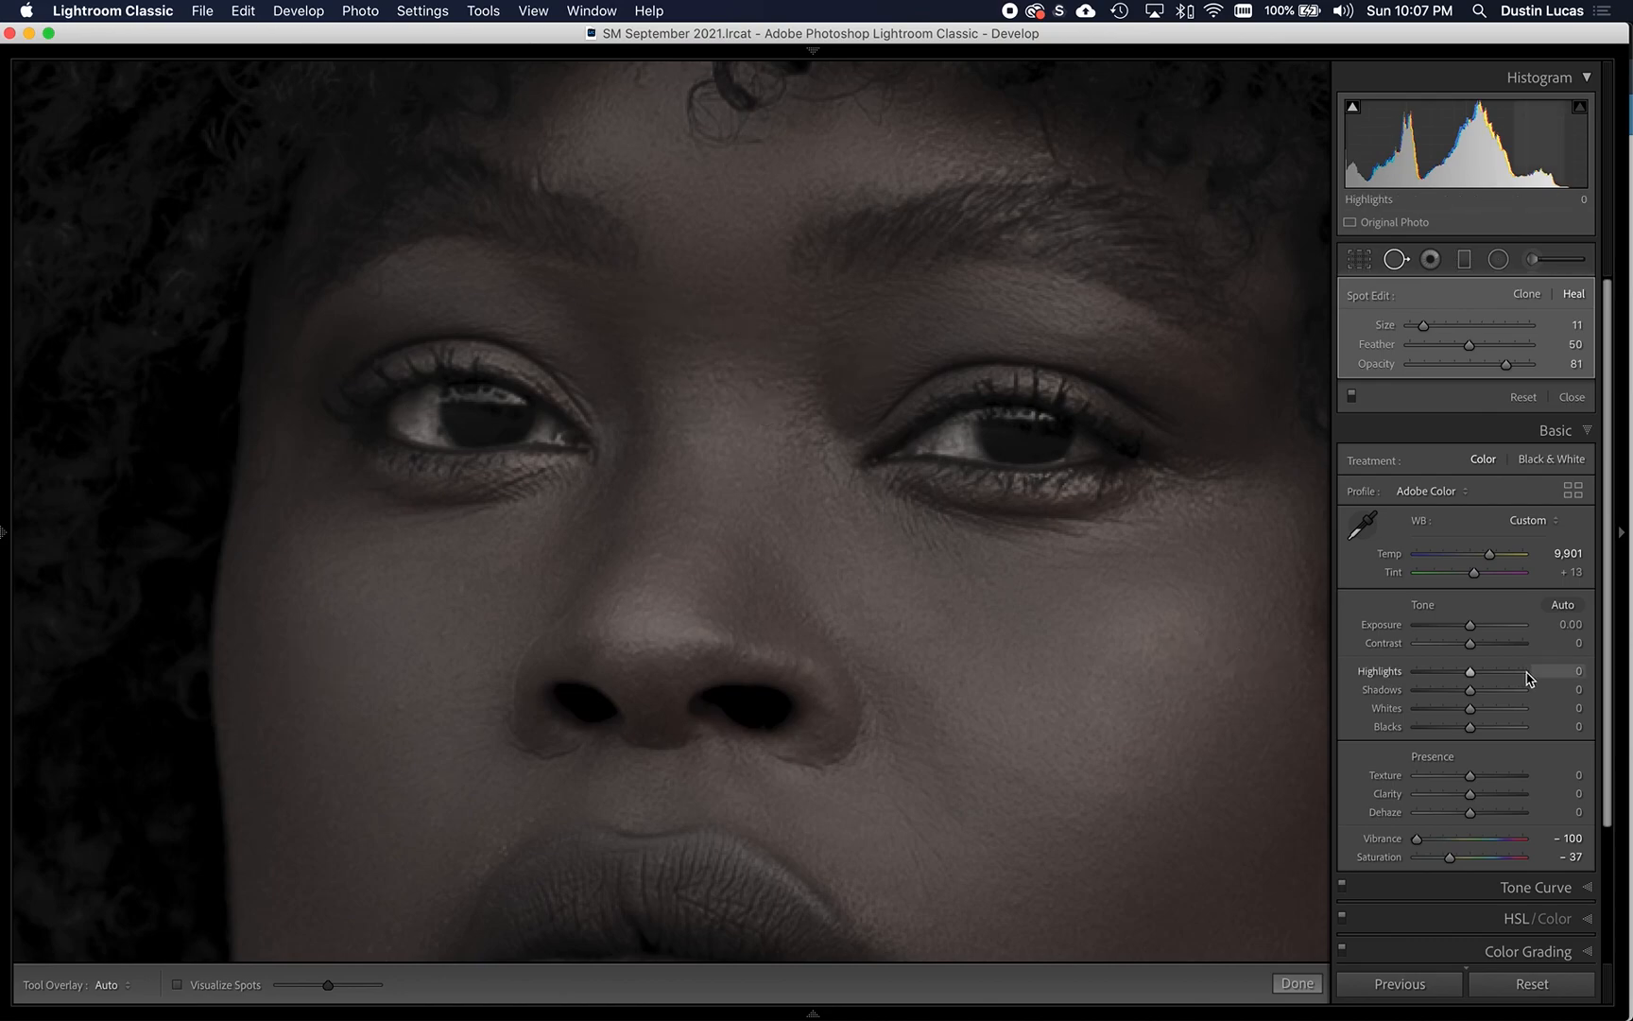
- Heal two small blemishes below the right corner of the mouth at size 11
drag(940, 537, 886, 501)
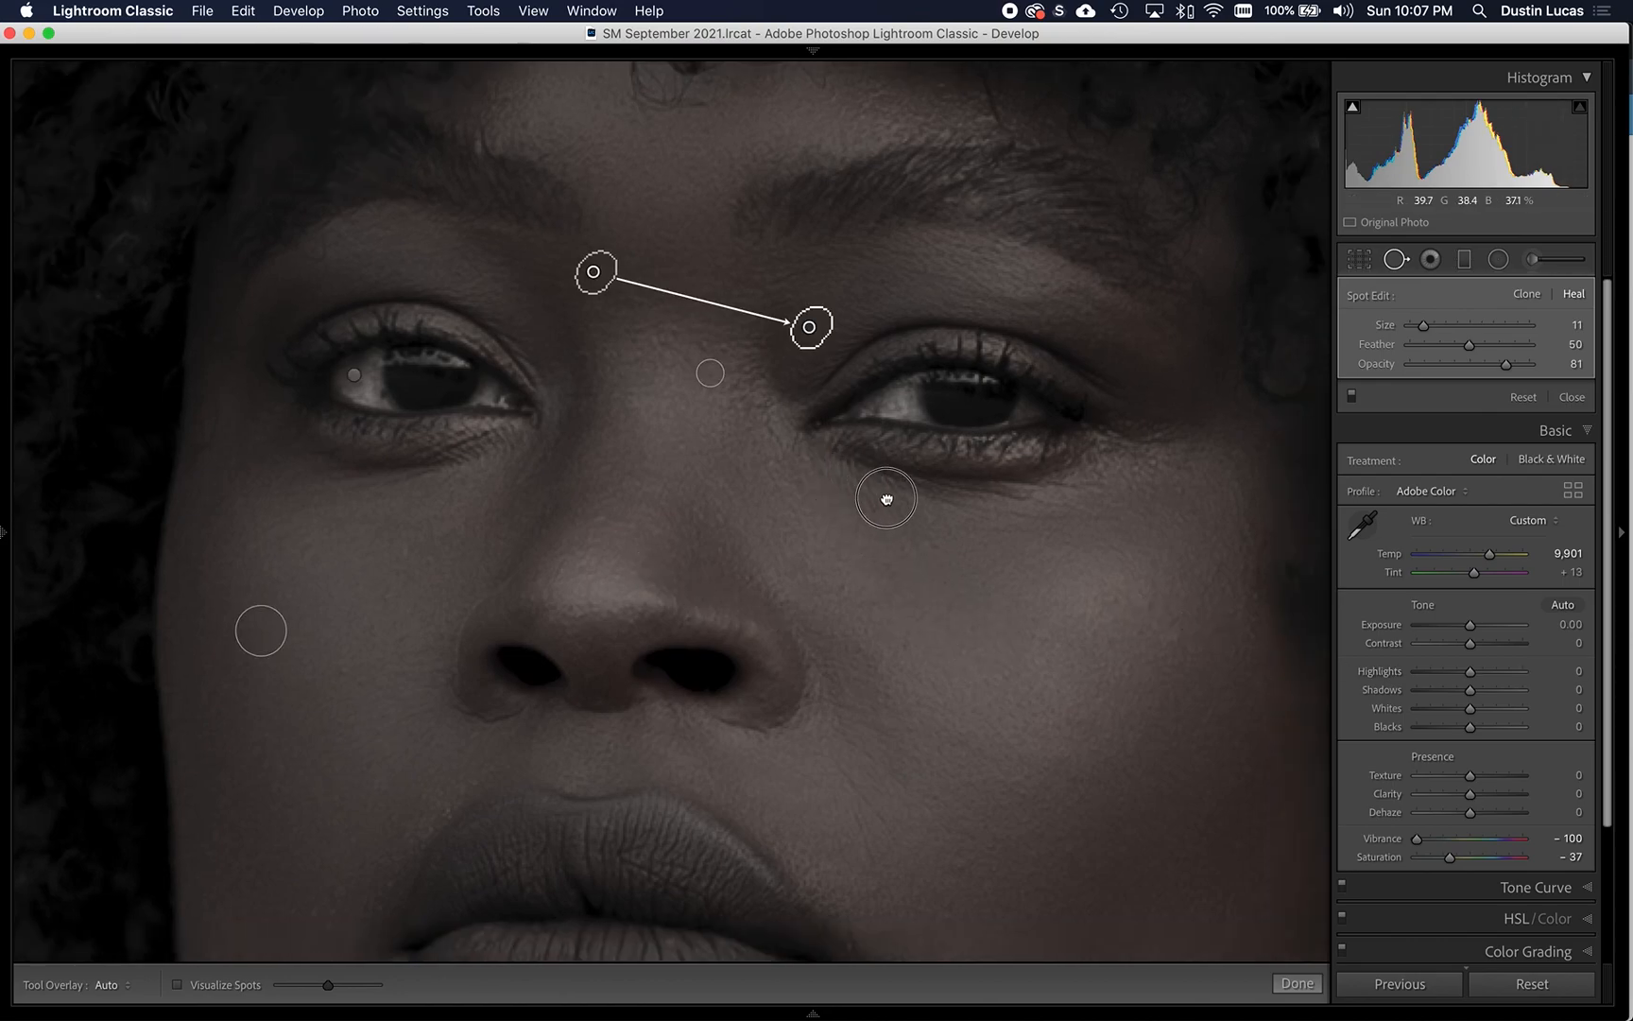
scroll(886, 501, down, 8)
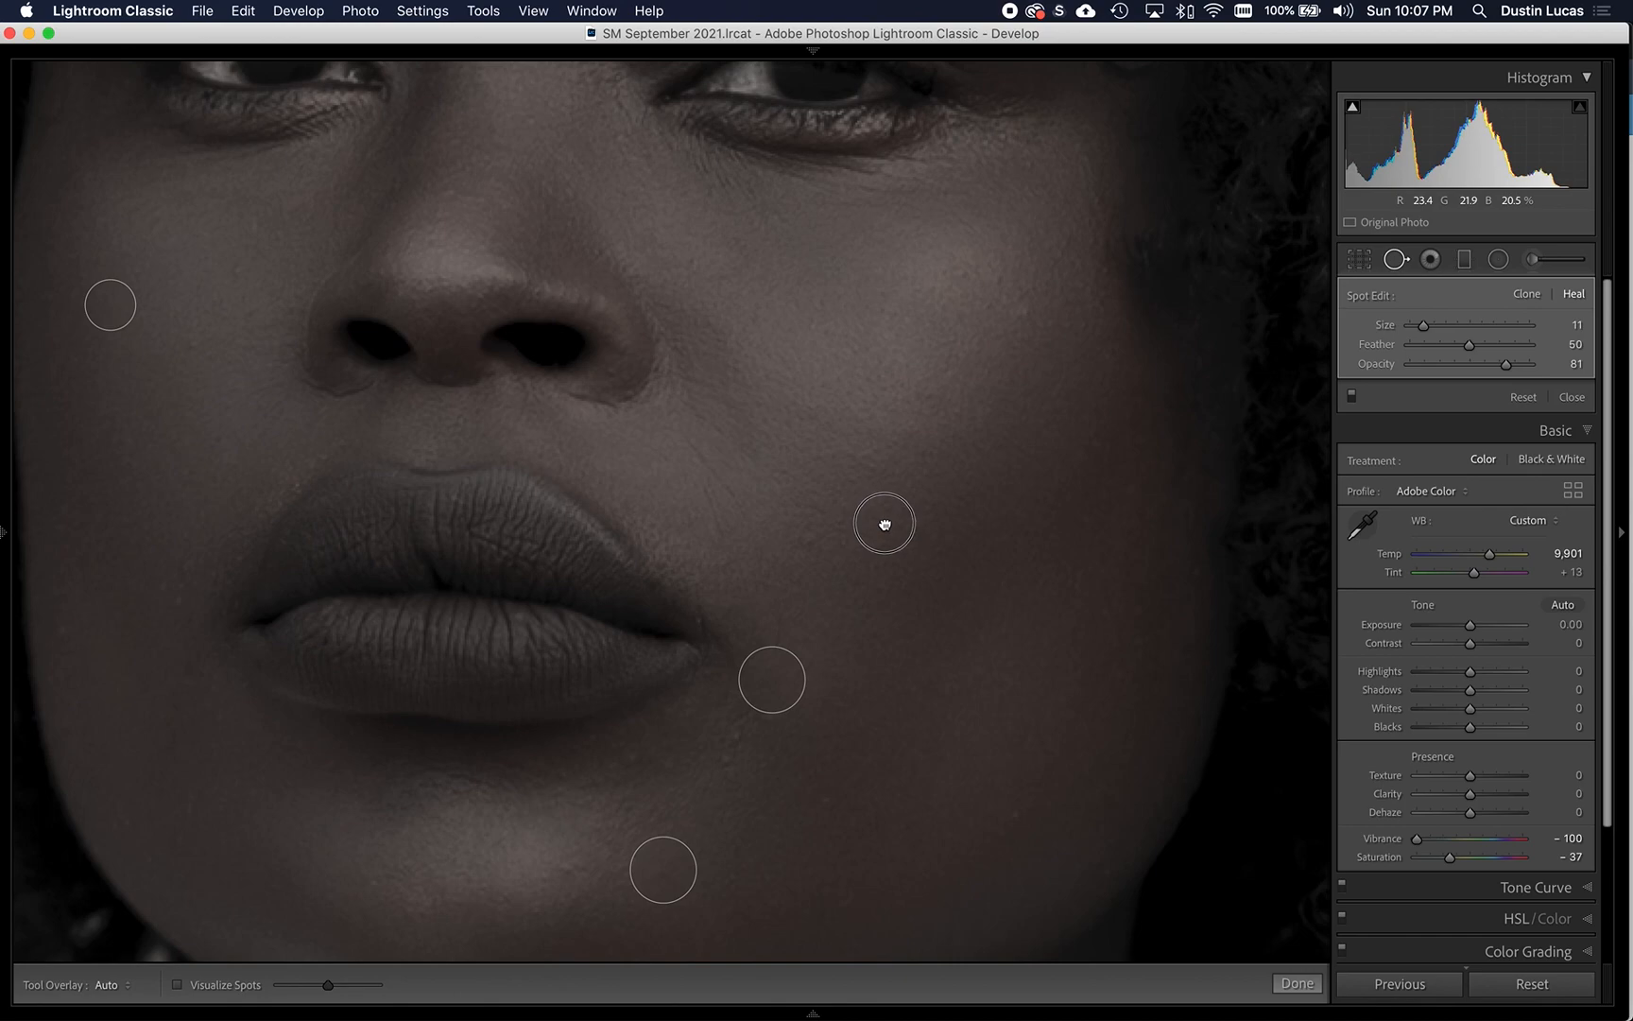
scroll(886, 524, down, 2)
click(722, 714)
click(734, 687)
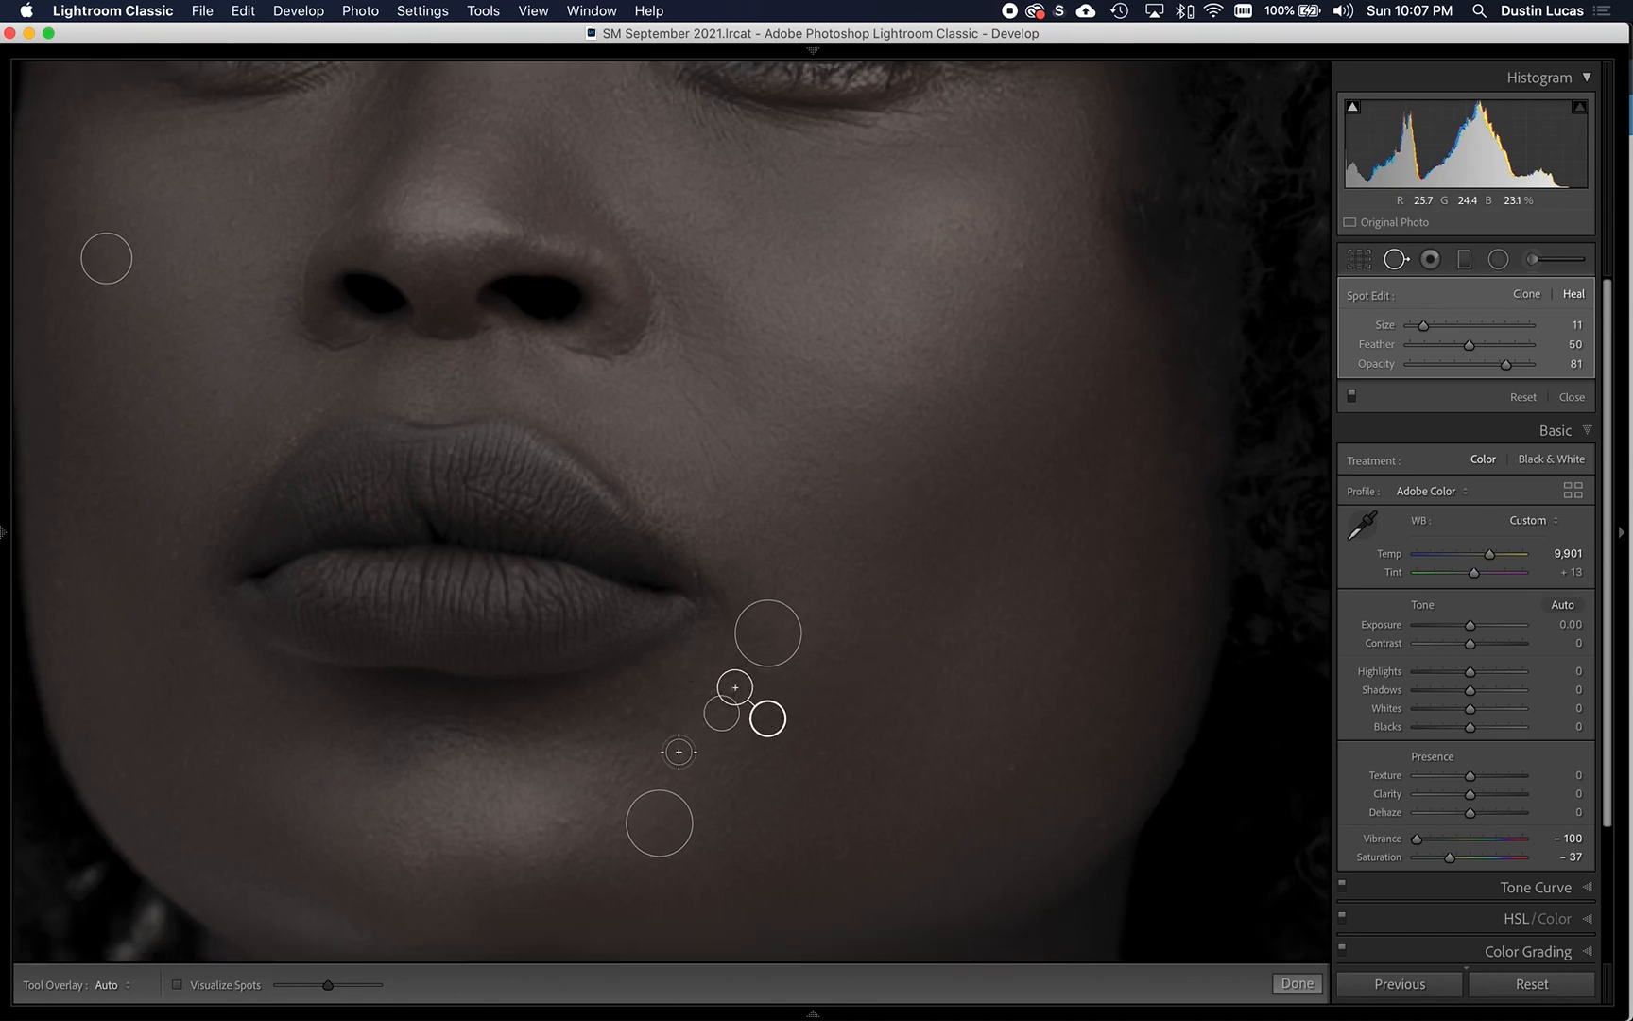
- Inspect the jaw, raised wrist, bracelet, chest and neckline up close for remaining blemishes
scroll(725, 642, down, 3)
scroll(725, 641, right, 3)
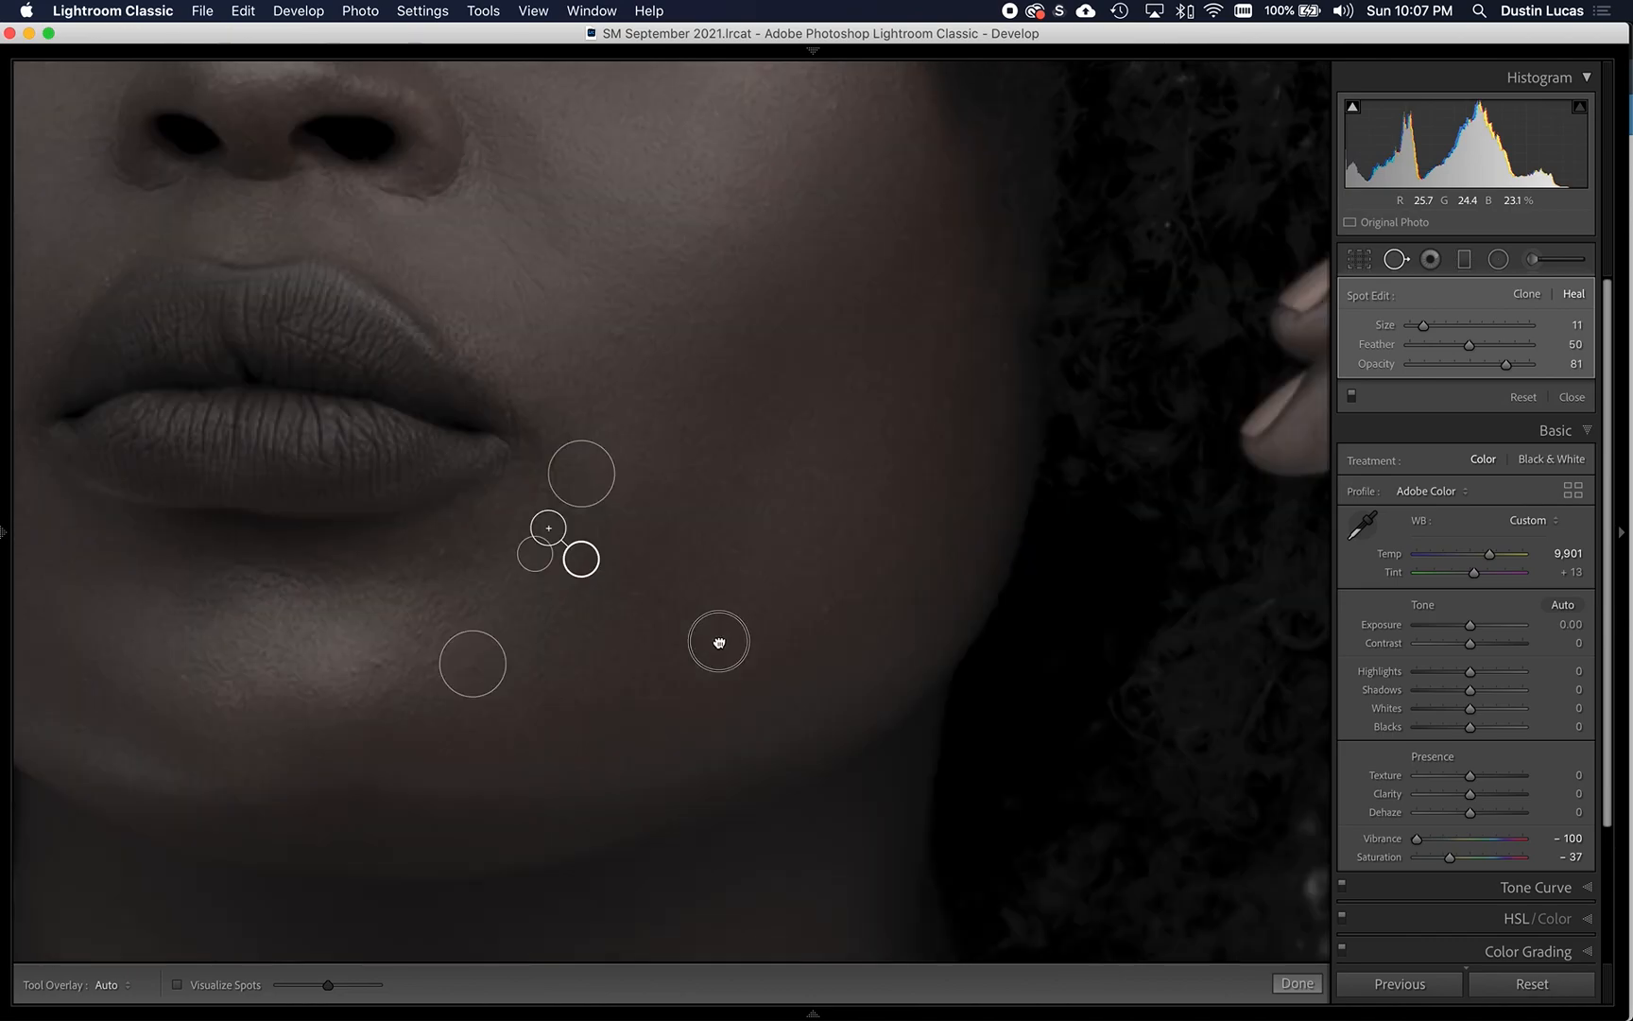
scroll(718, 642, up, 2)
scroll(718, 641, right, 2)
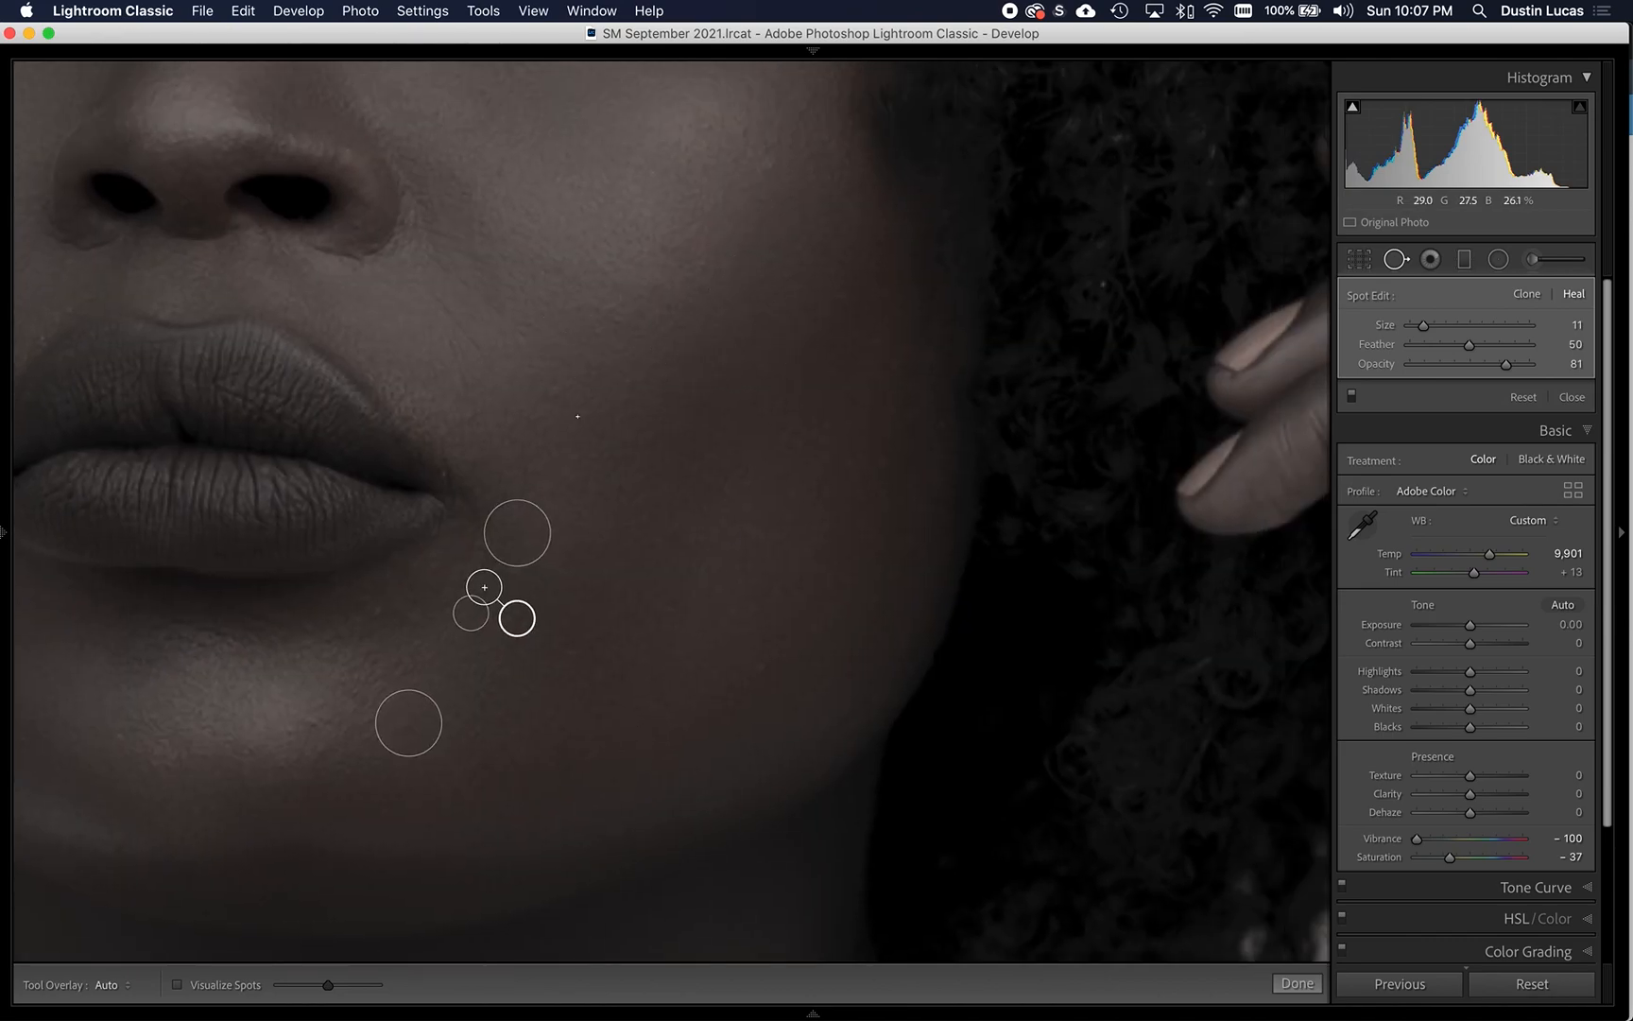
scroll(740, 477, down, 5)
scroll(740, 477, right, 3)
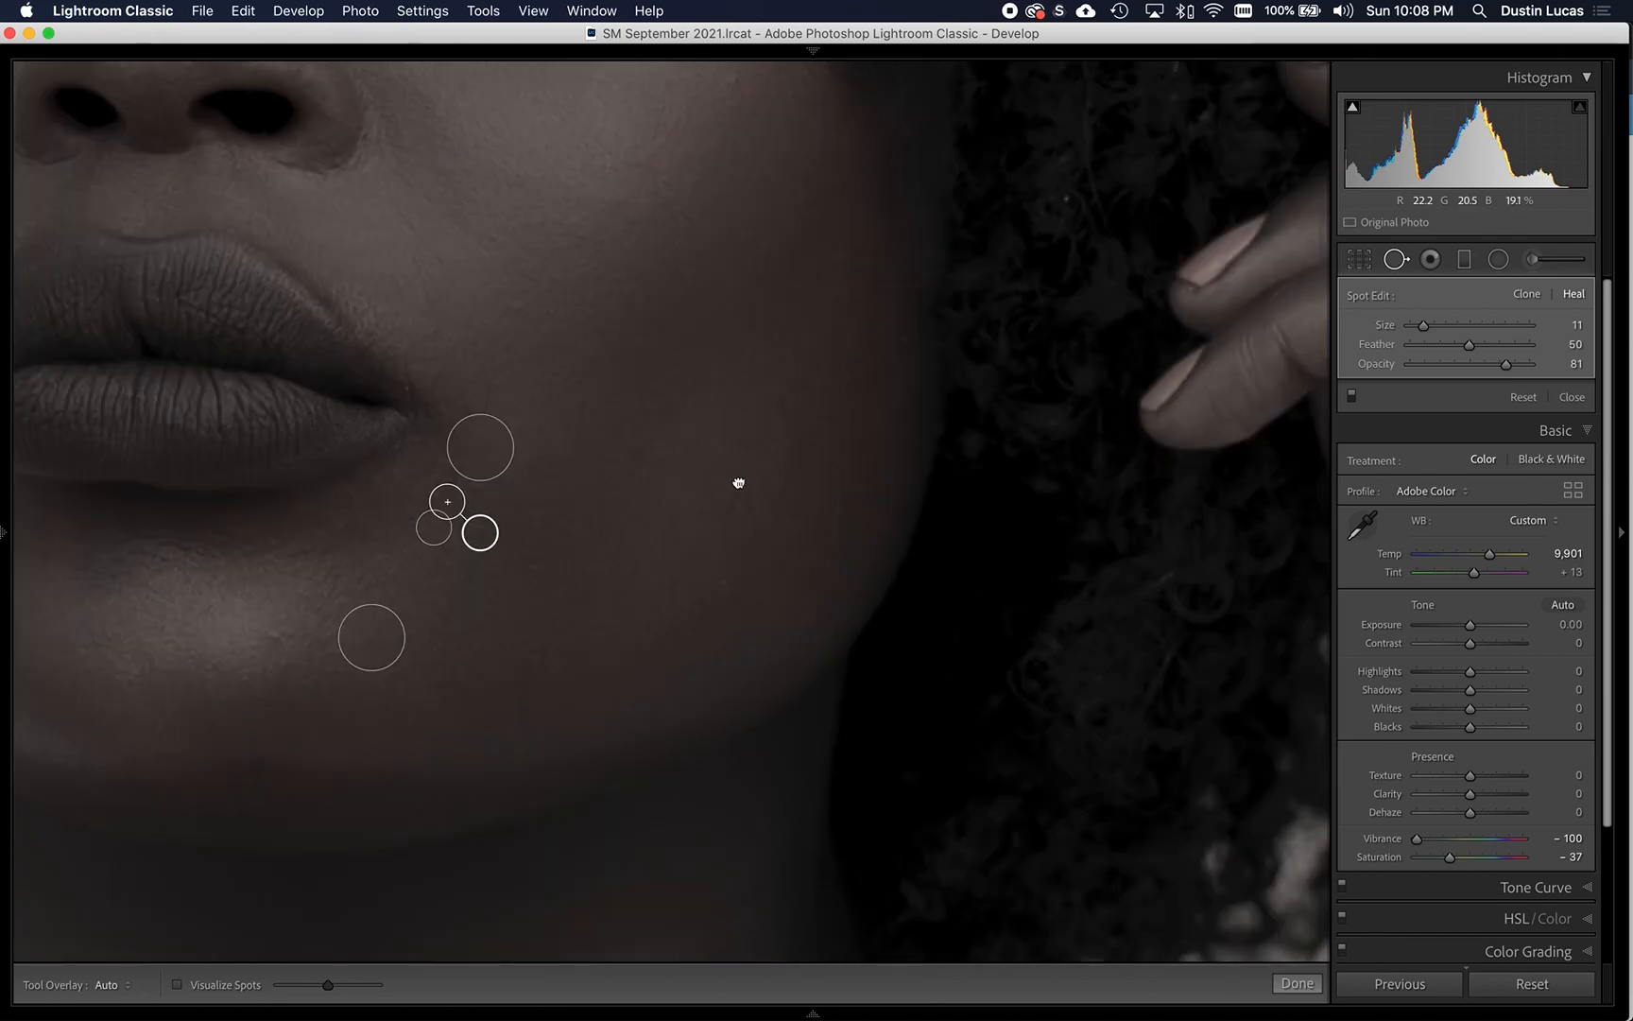
scroll(1115, 596, down, 8)
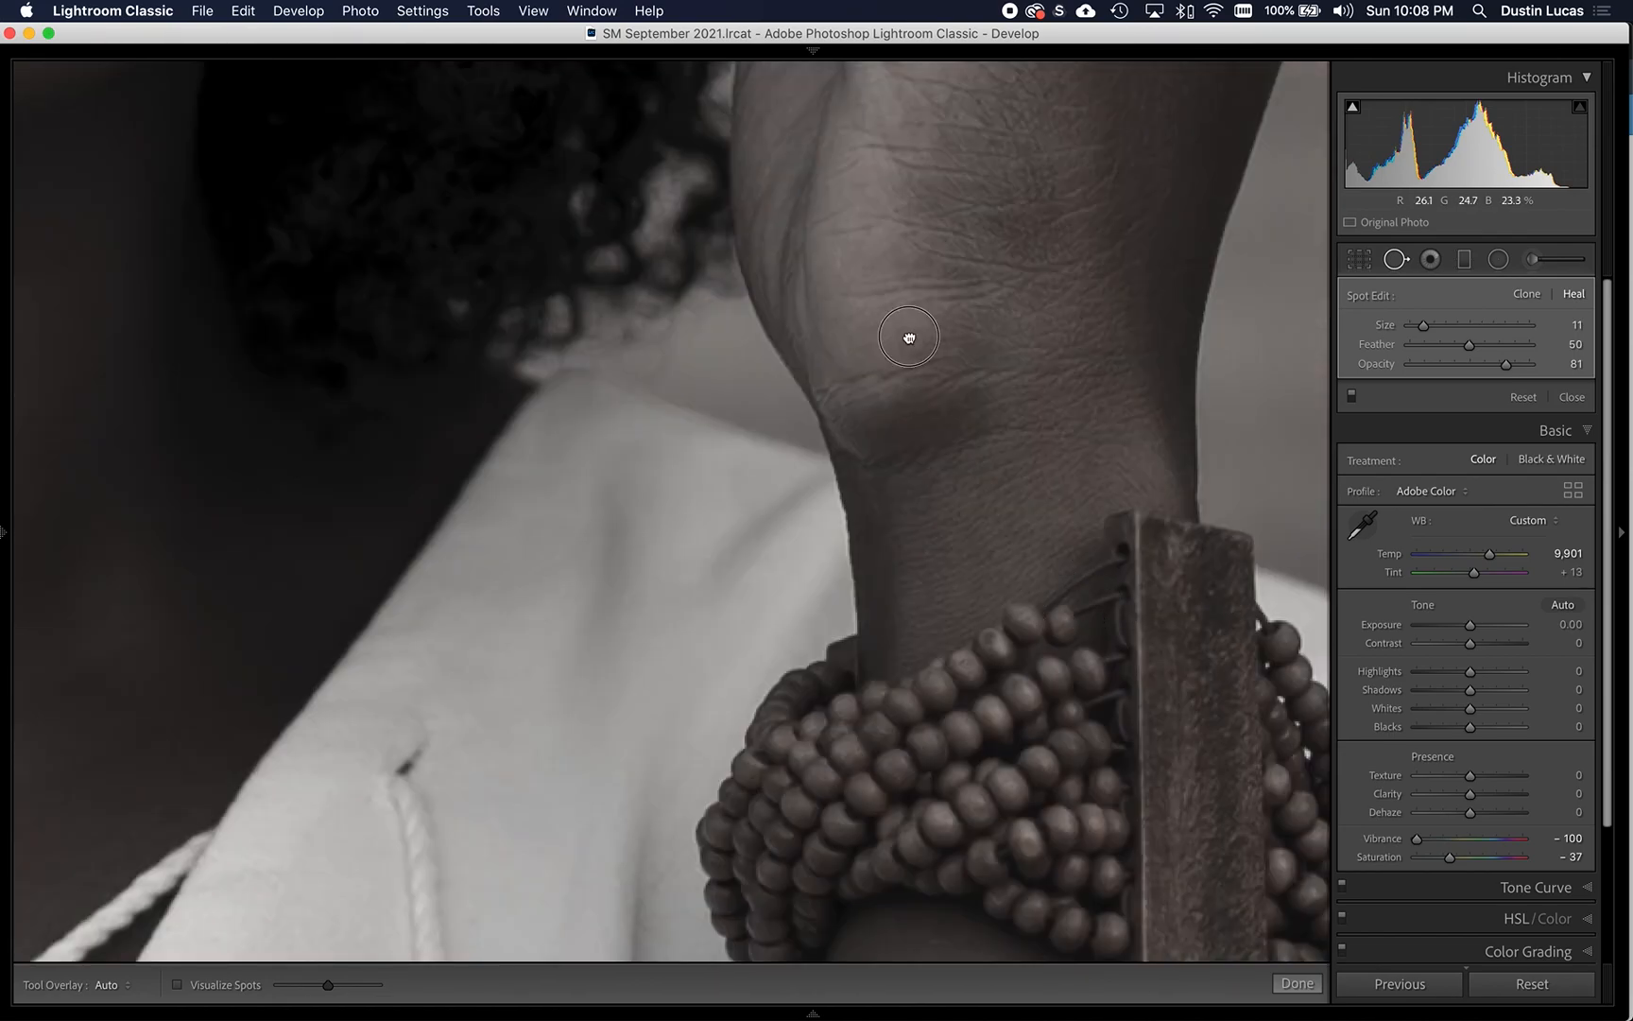
scroll(883, 397, down, 5)
key(super+minus)
key(super+minus)
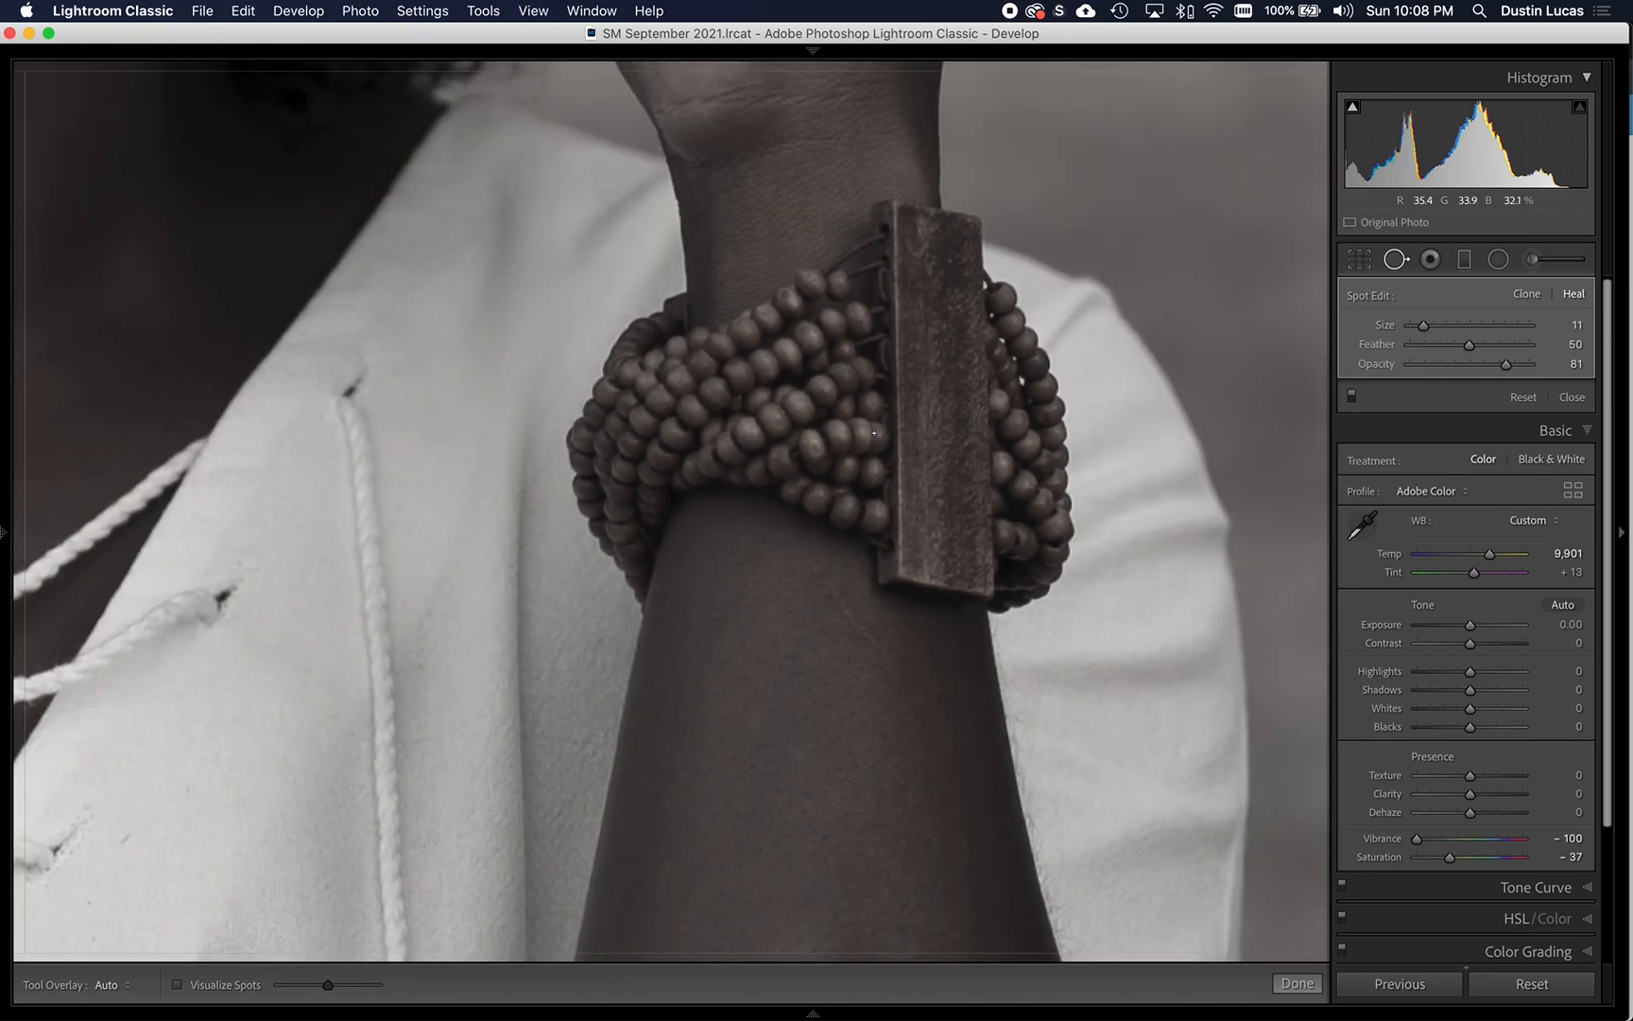
key(super+minus)
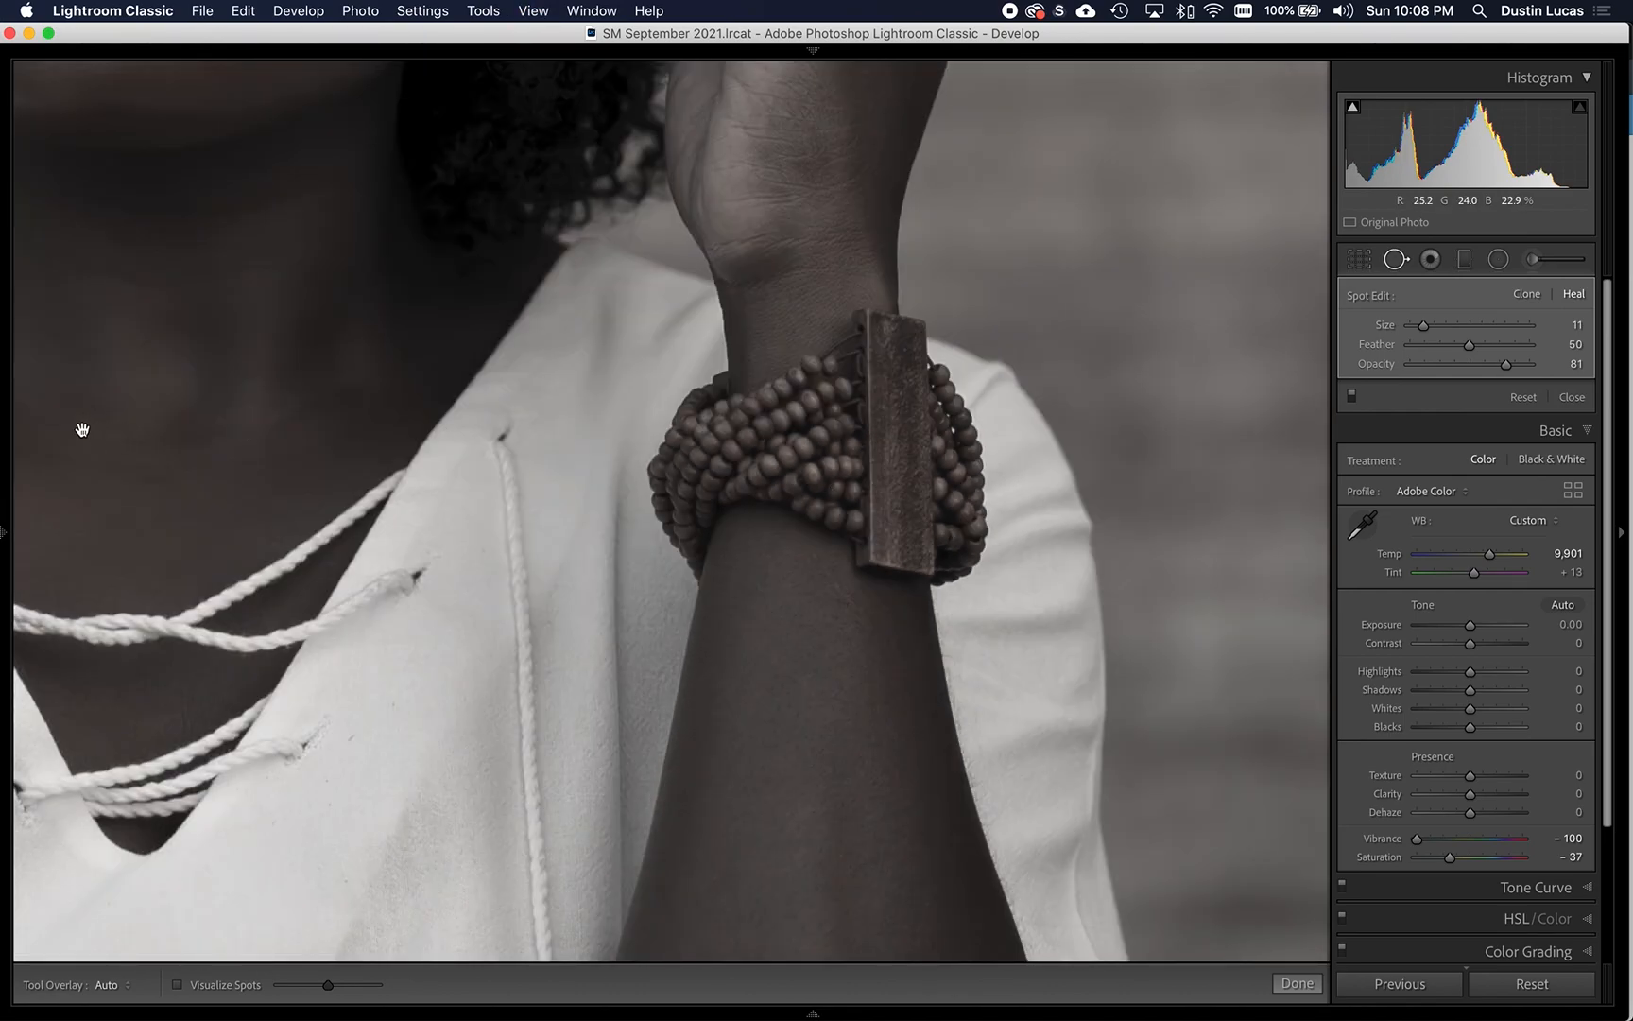
scroll(652, 451, left, 10)
scroll(775, 484, up, 2)
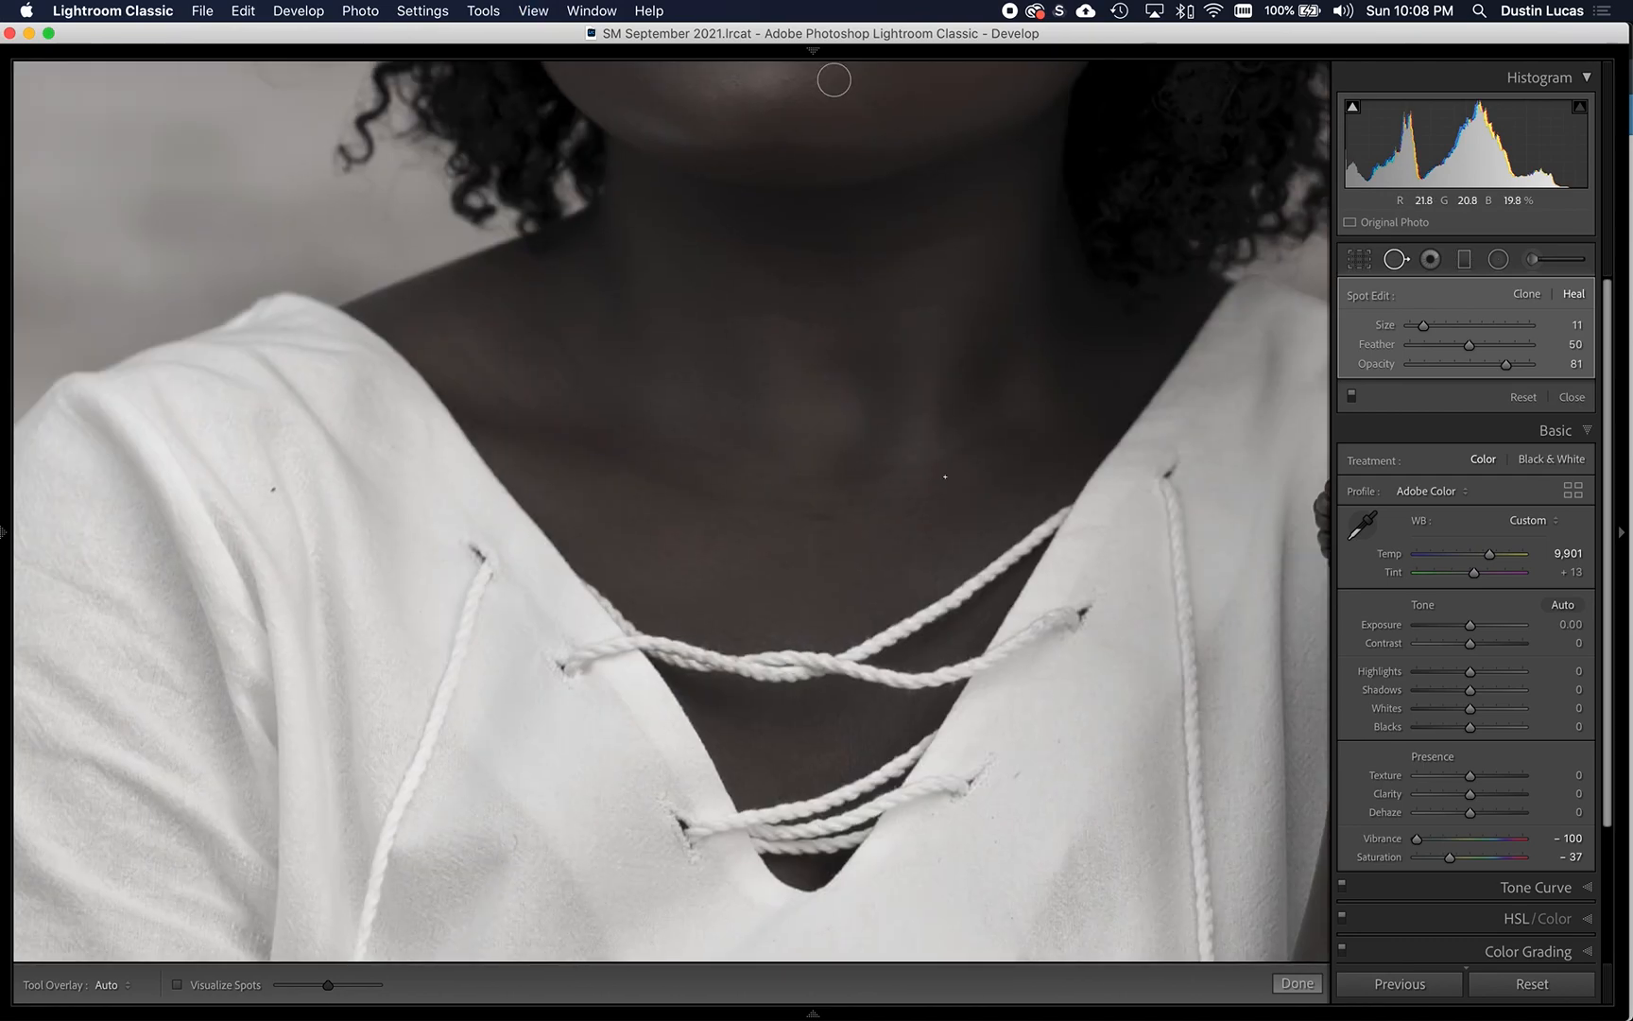
- Review the healed portrait at several magnifications, from the face and upper body to the full frame
key(z)
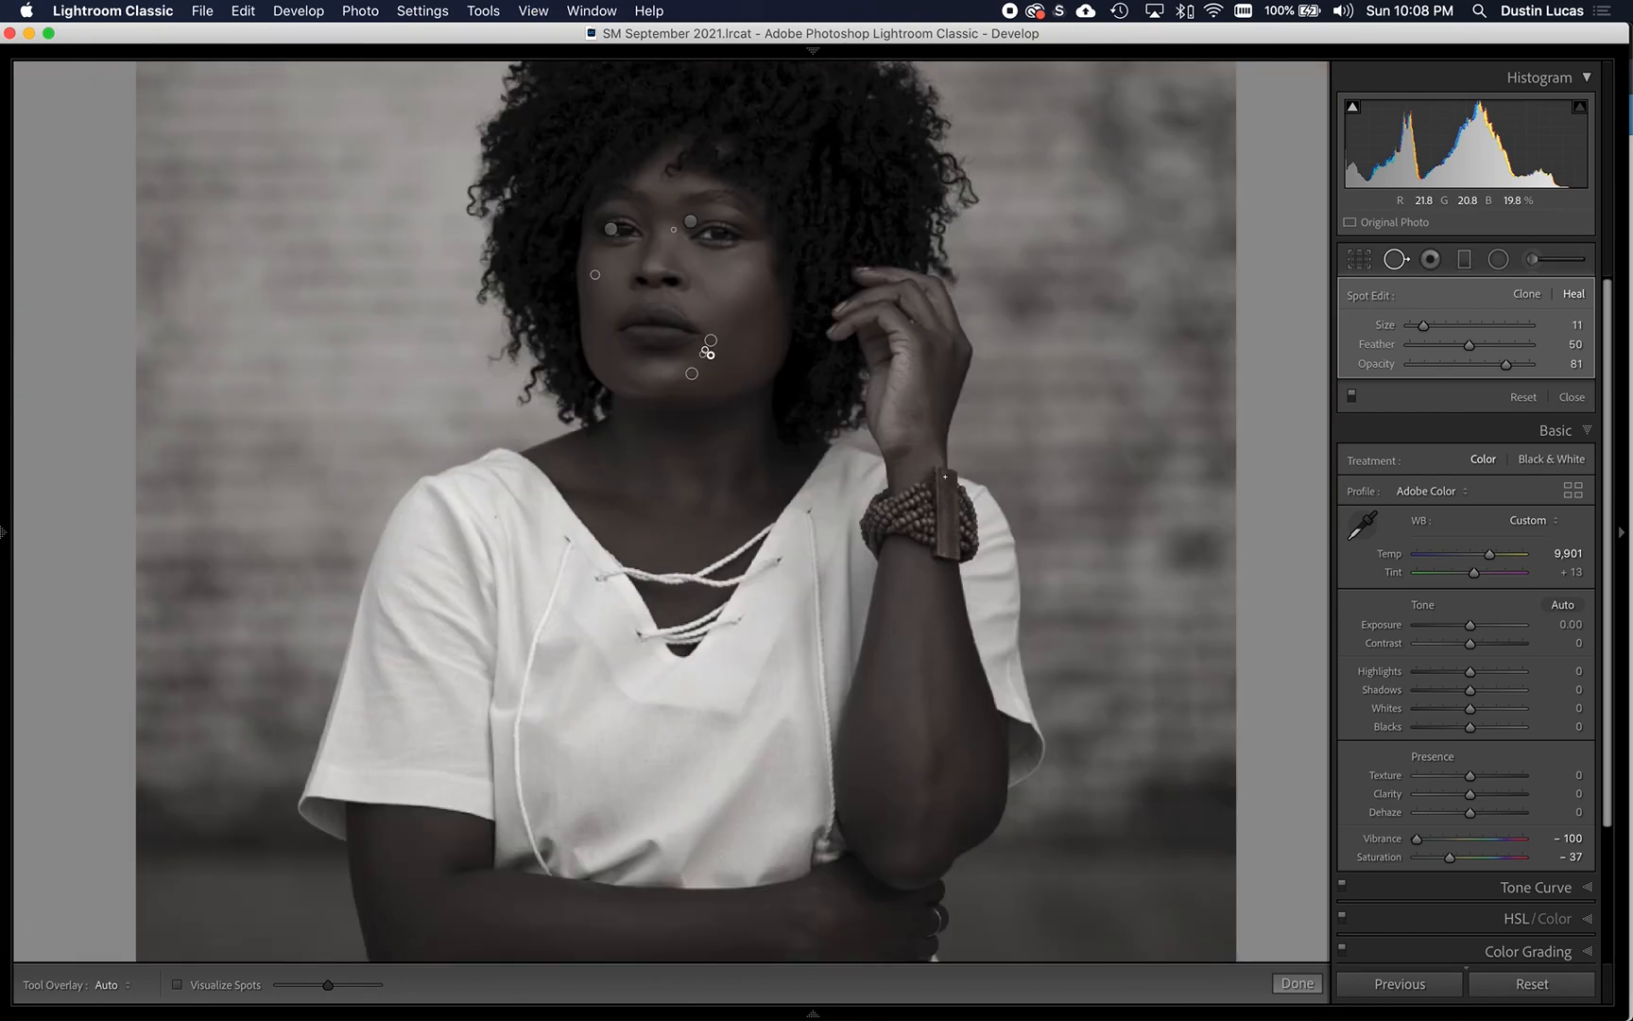
key(super+minus)
key(super+minus)
key(super+minus)
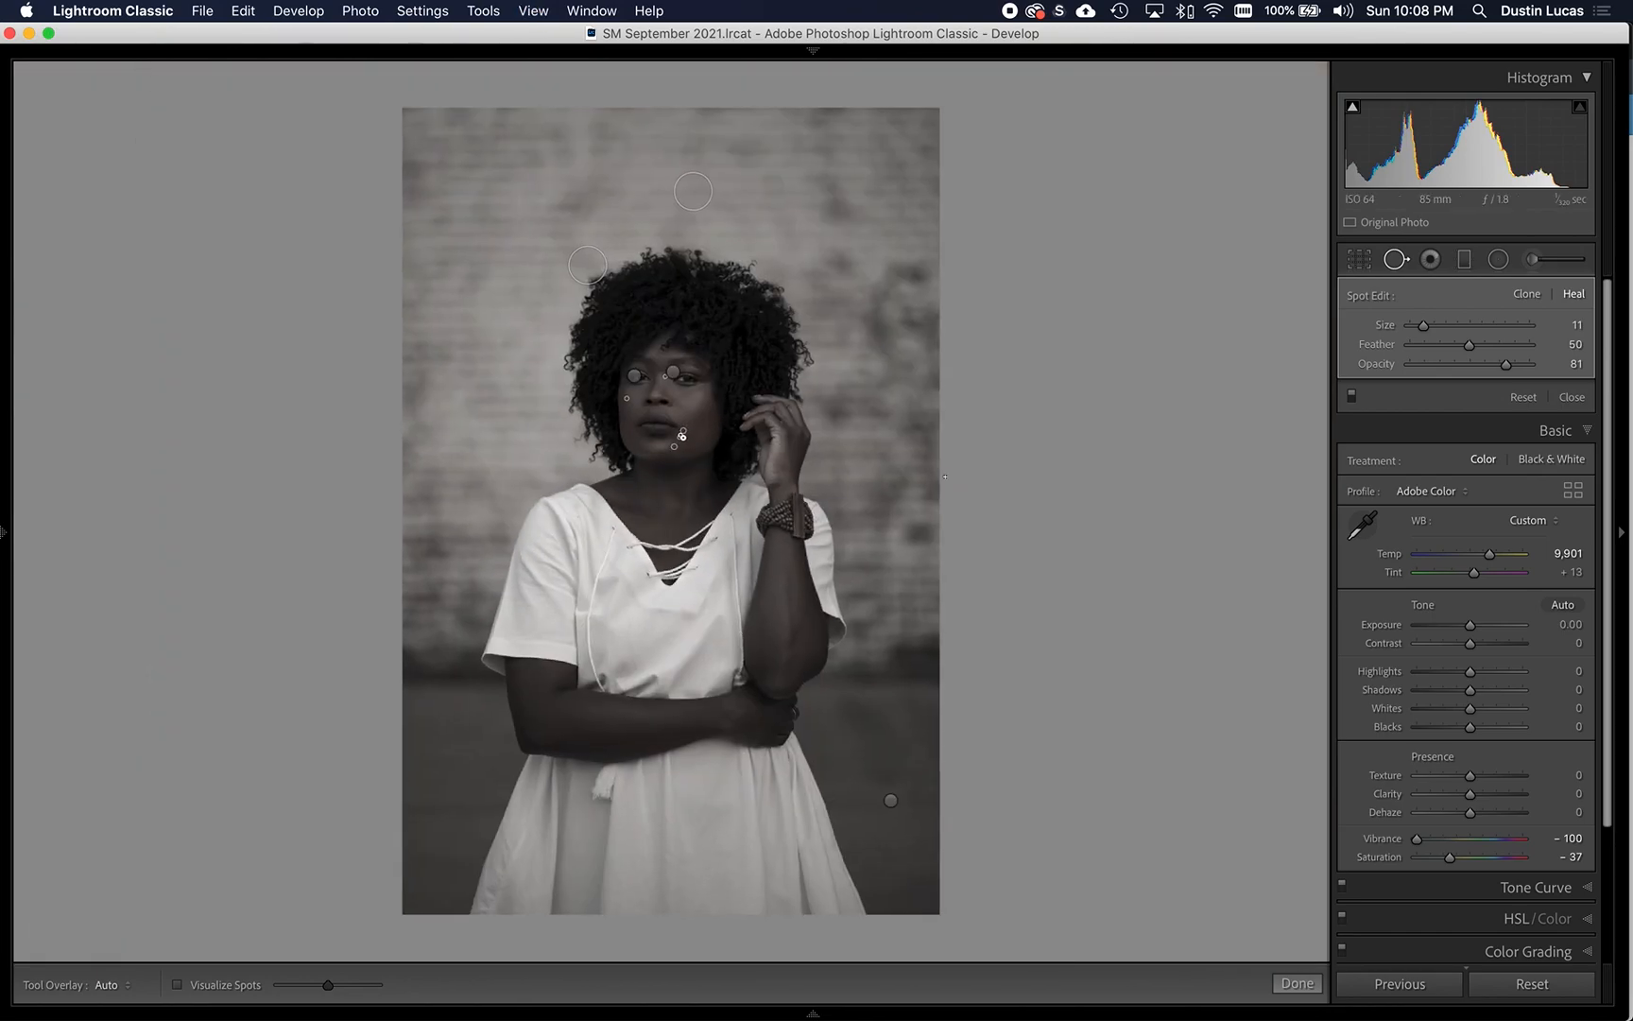
key(super+equal)
key(super+equal)
key(super+equal)
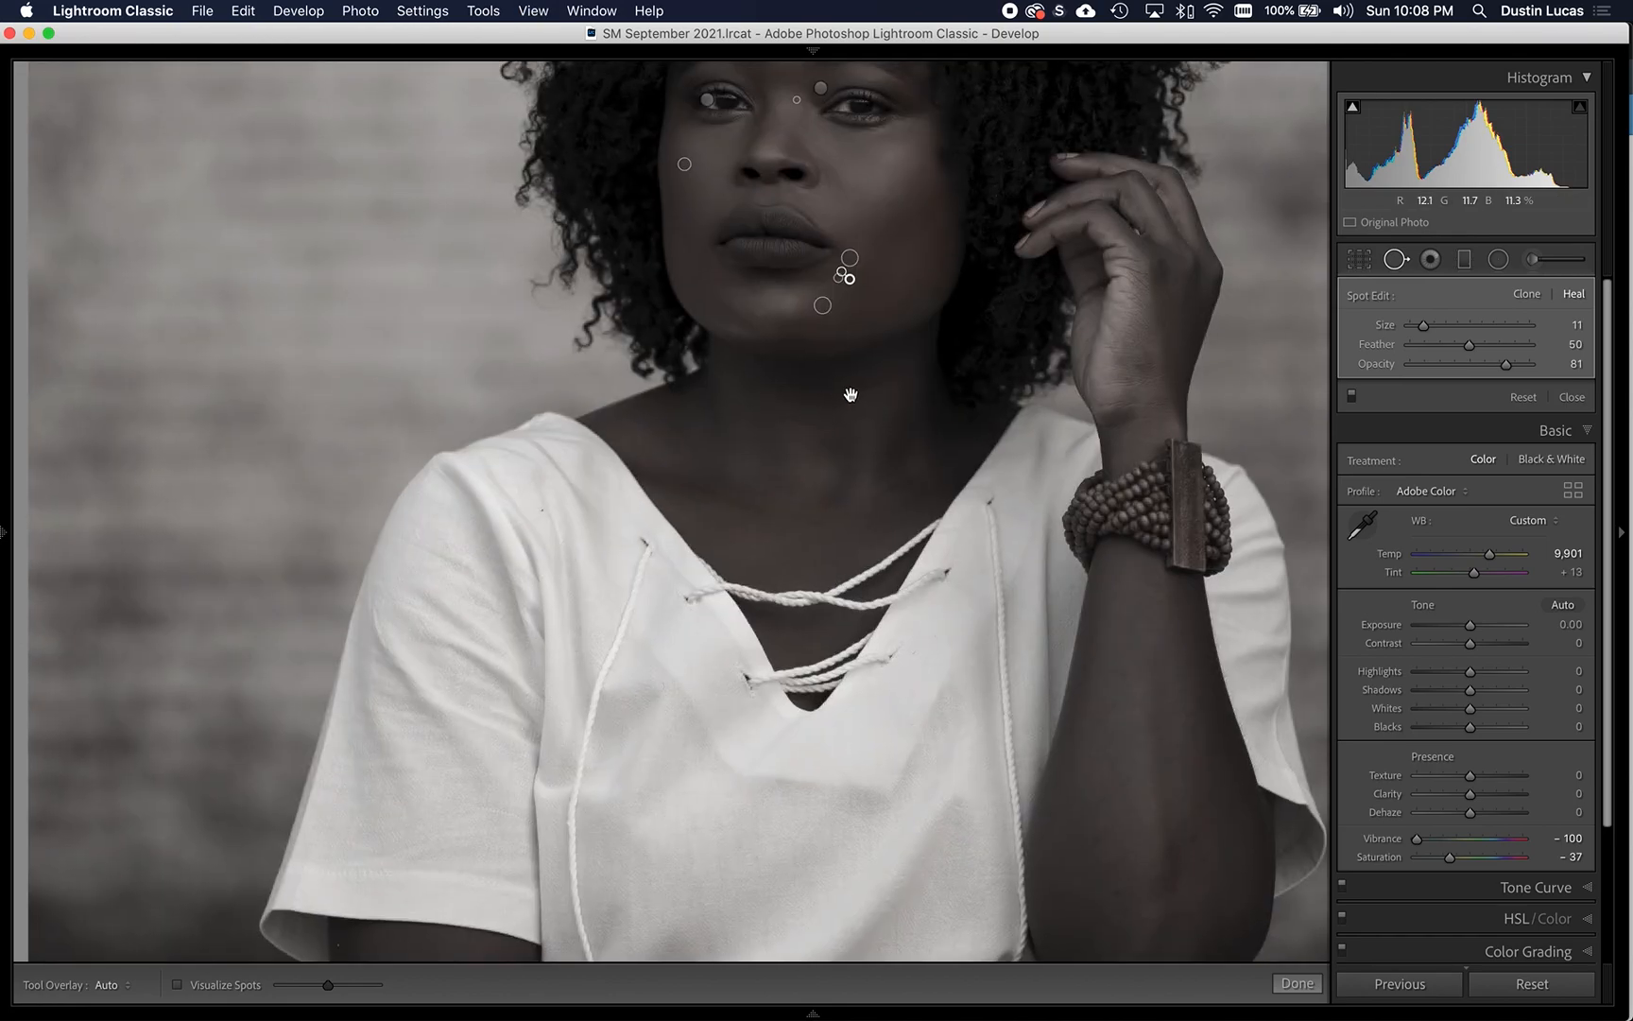
scroll(806, 535, up, 3)
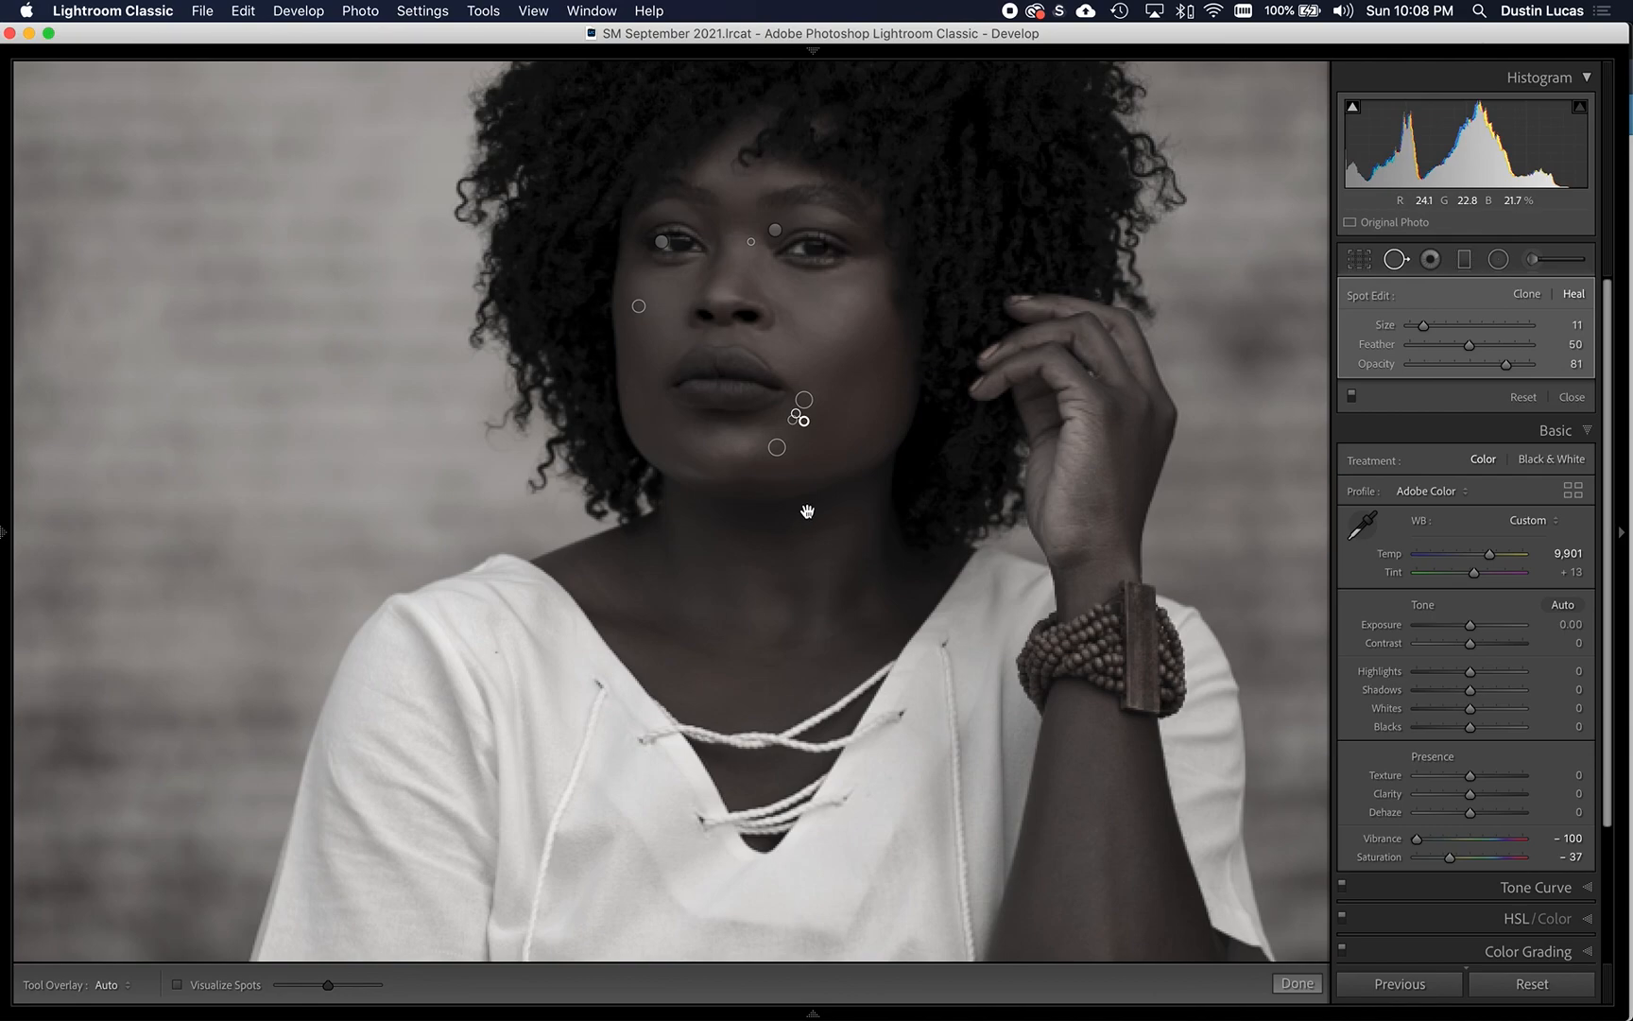
scroll(762, 595, up, 3)
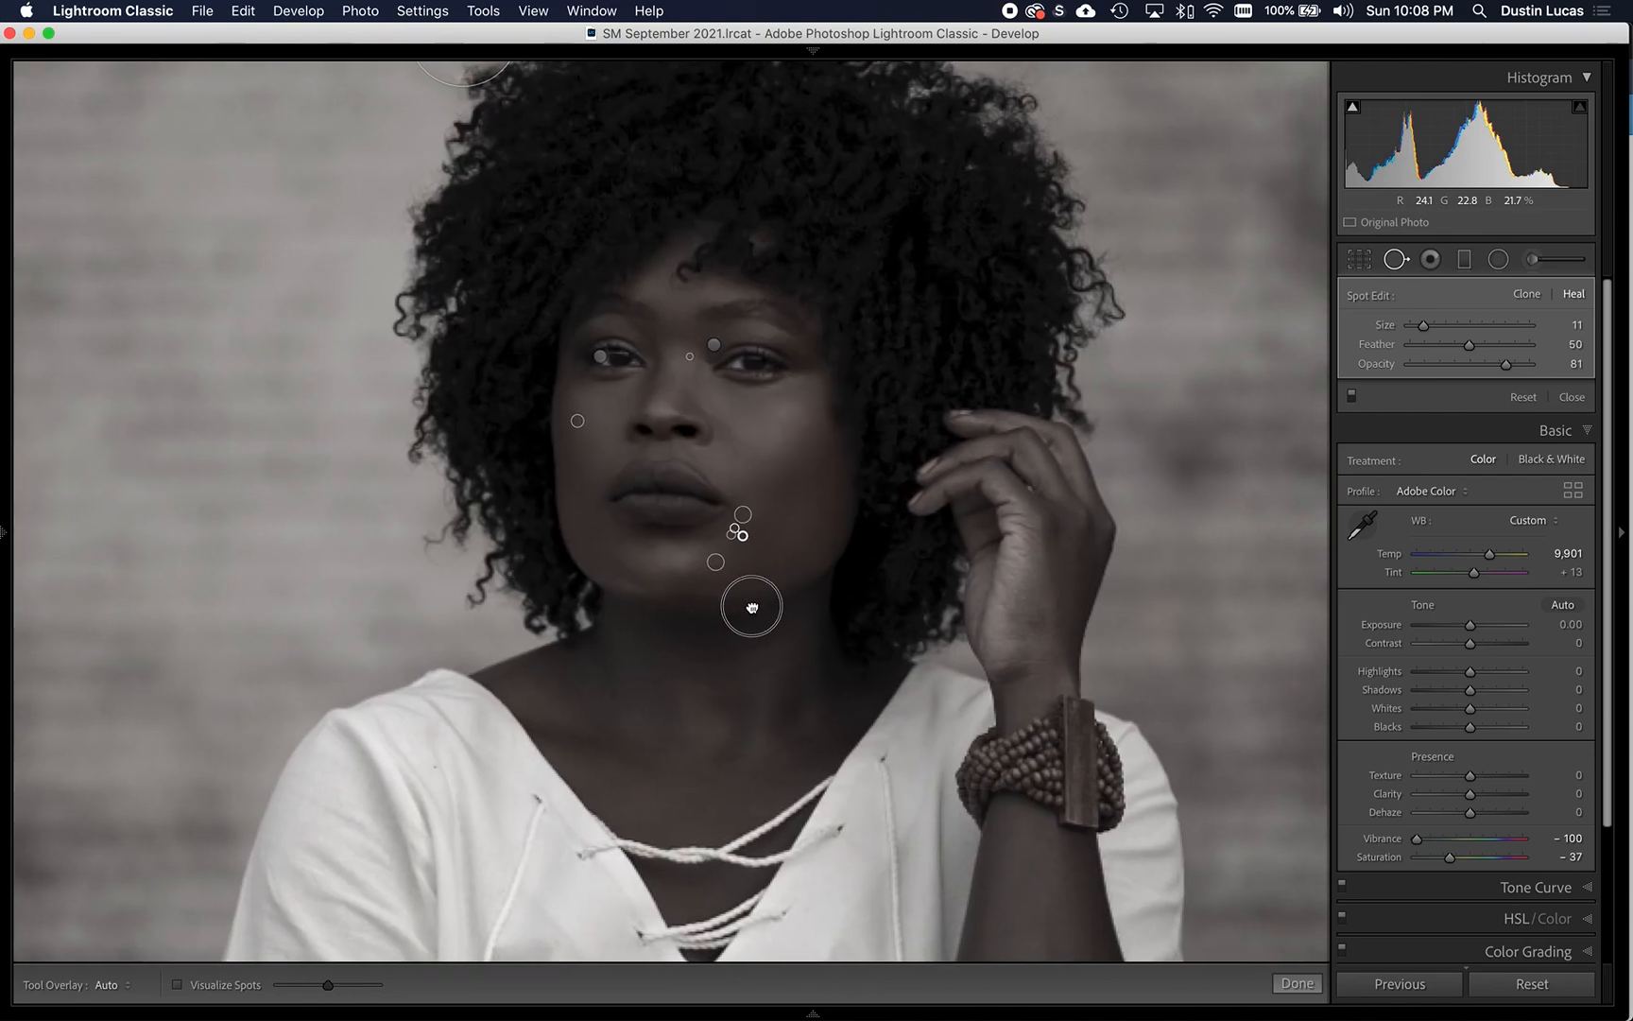
key(super+minus)
key(super+minus)
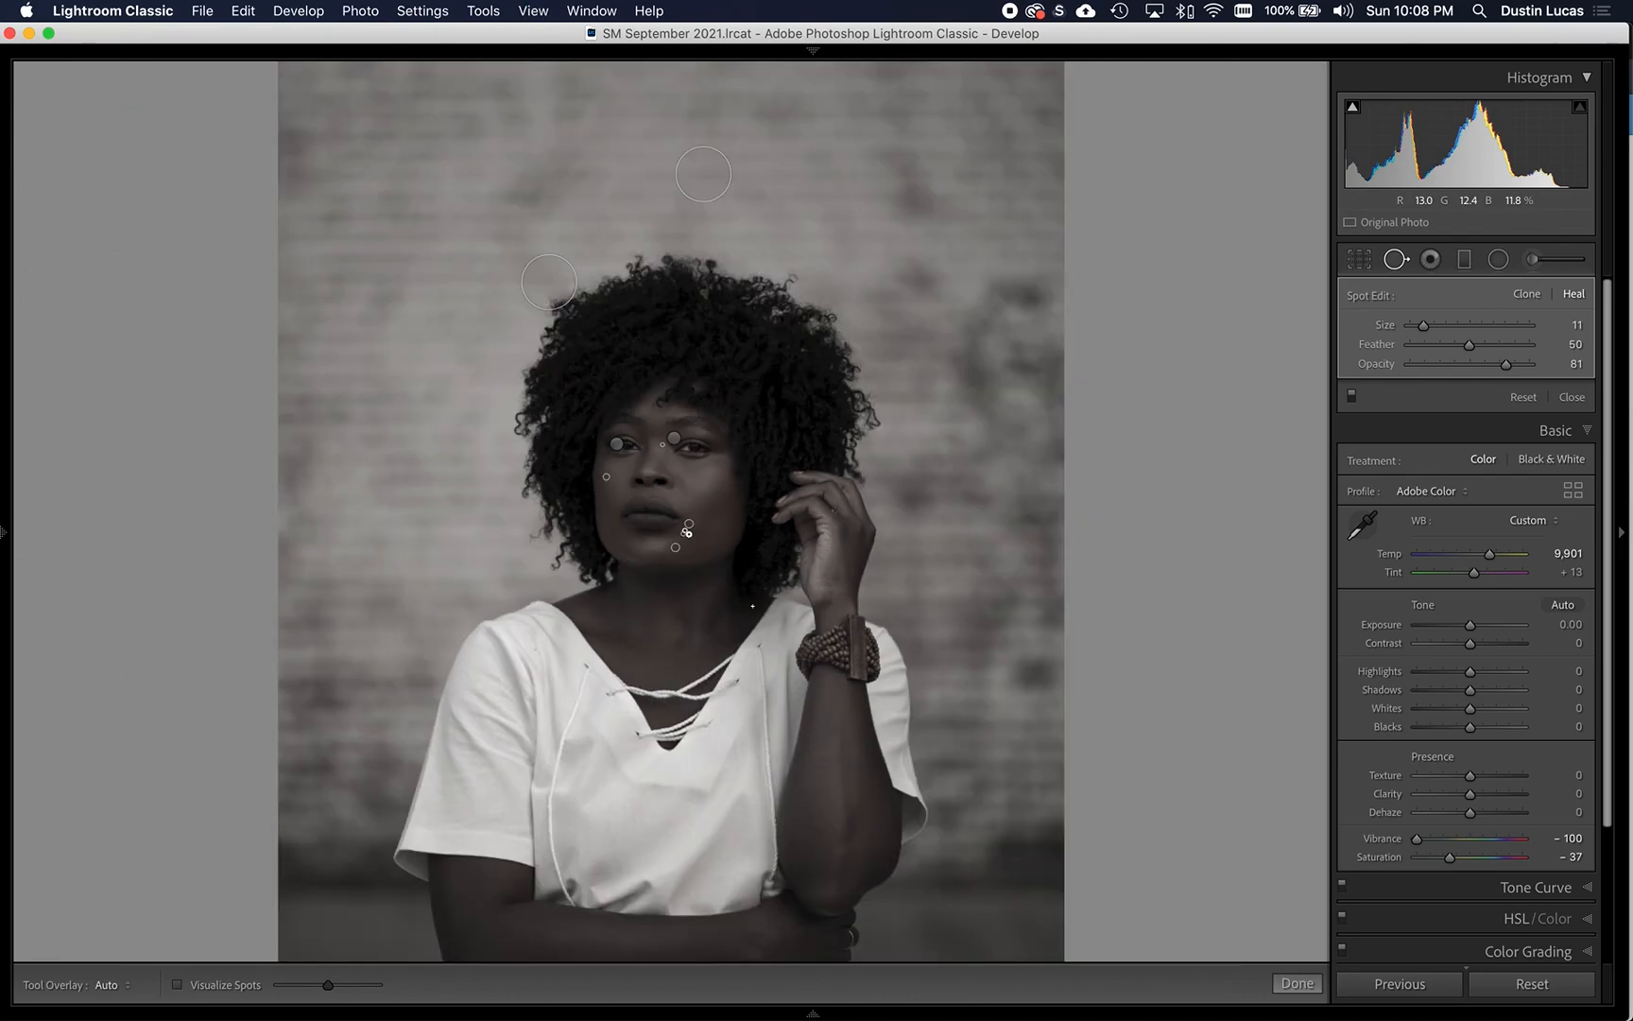
key(super+minus)
key(super+minus)
key(super+minus)
key(super+equal)
key(super+equal)
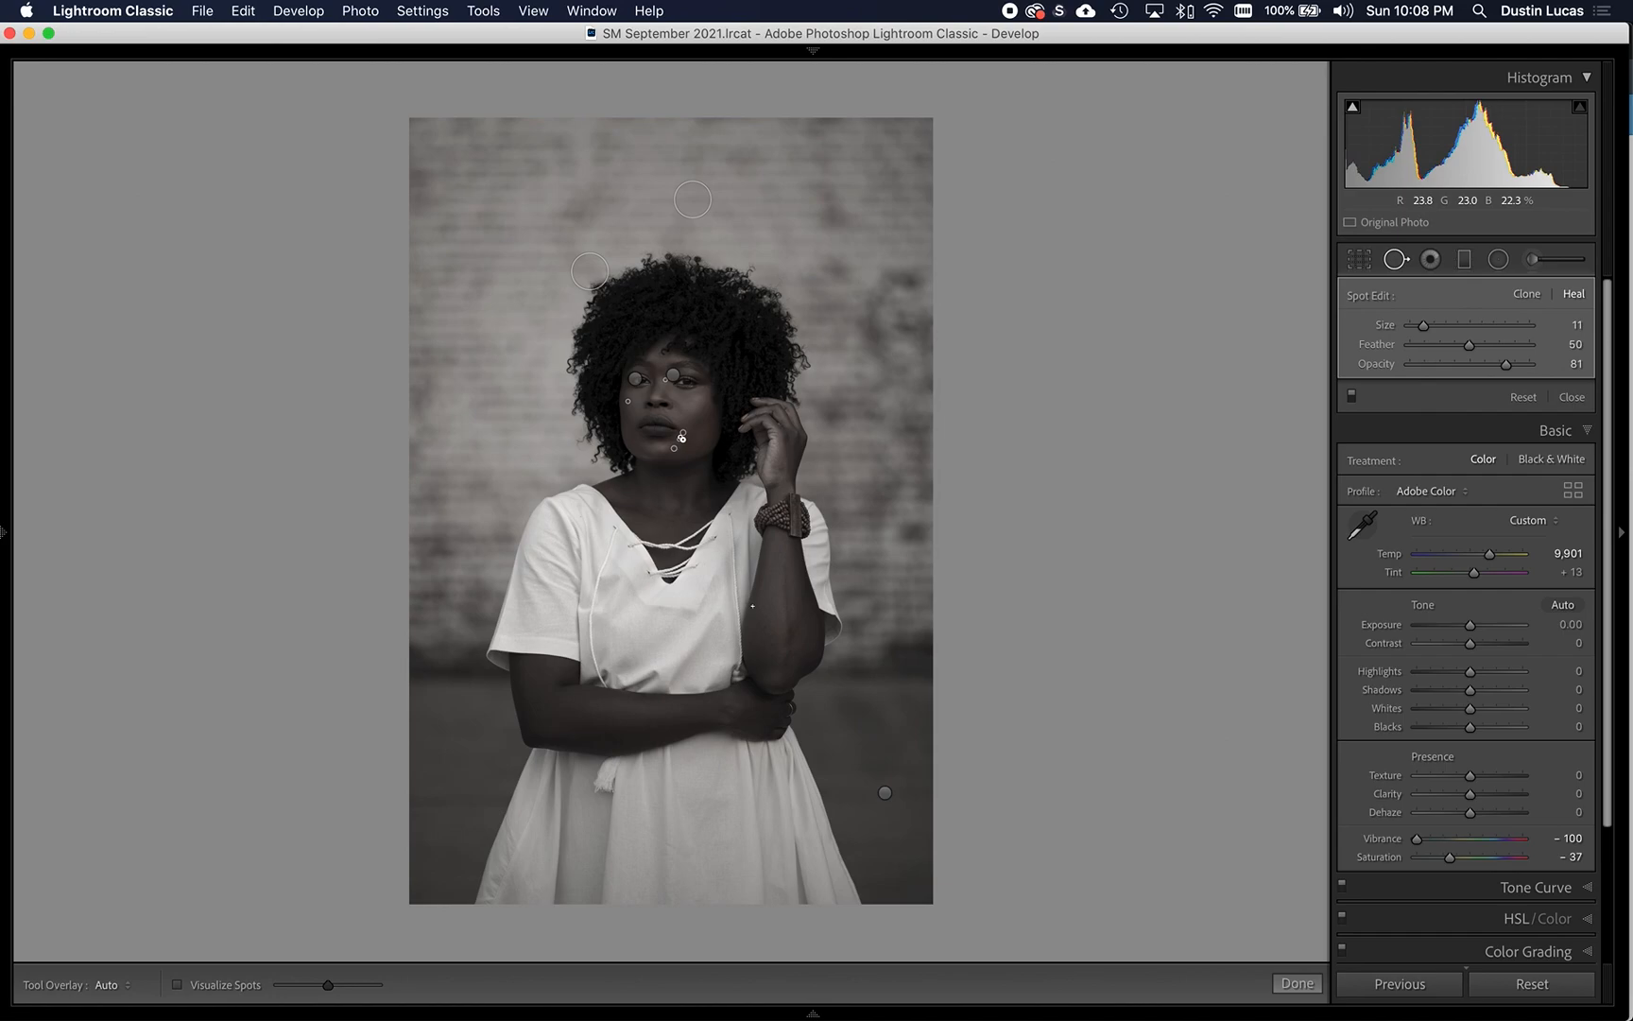
- Crop the photo slightly tighter from its upper edge, keeping the Original aspect ratio
key(r)
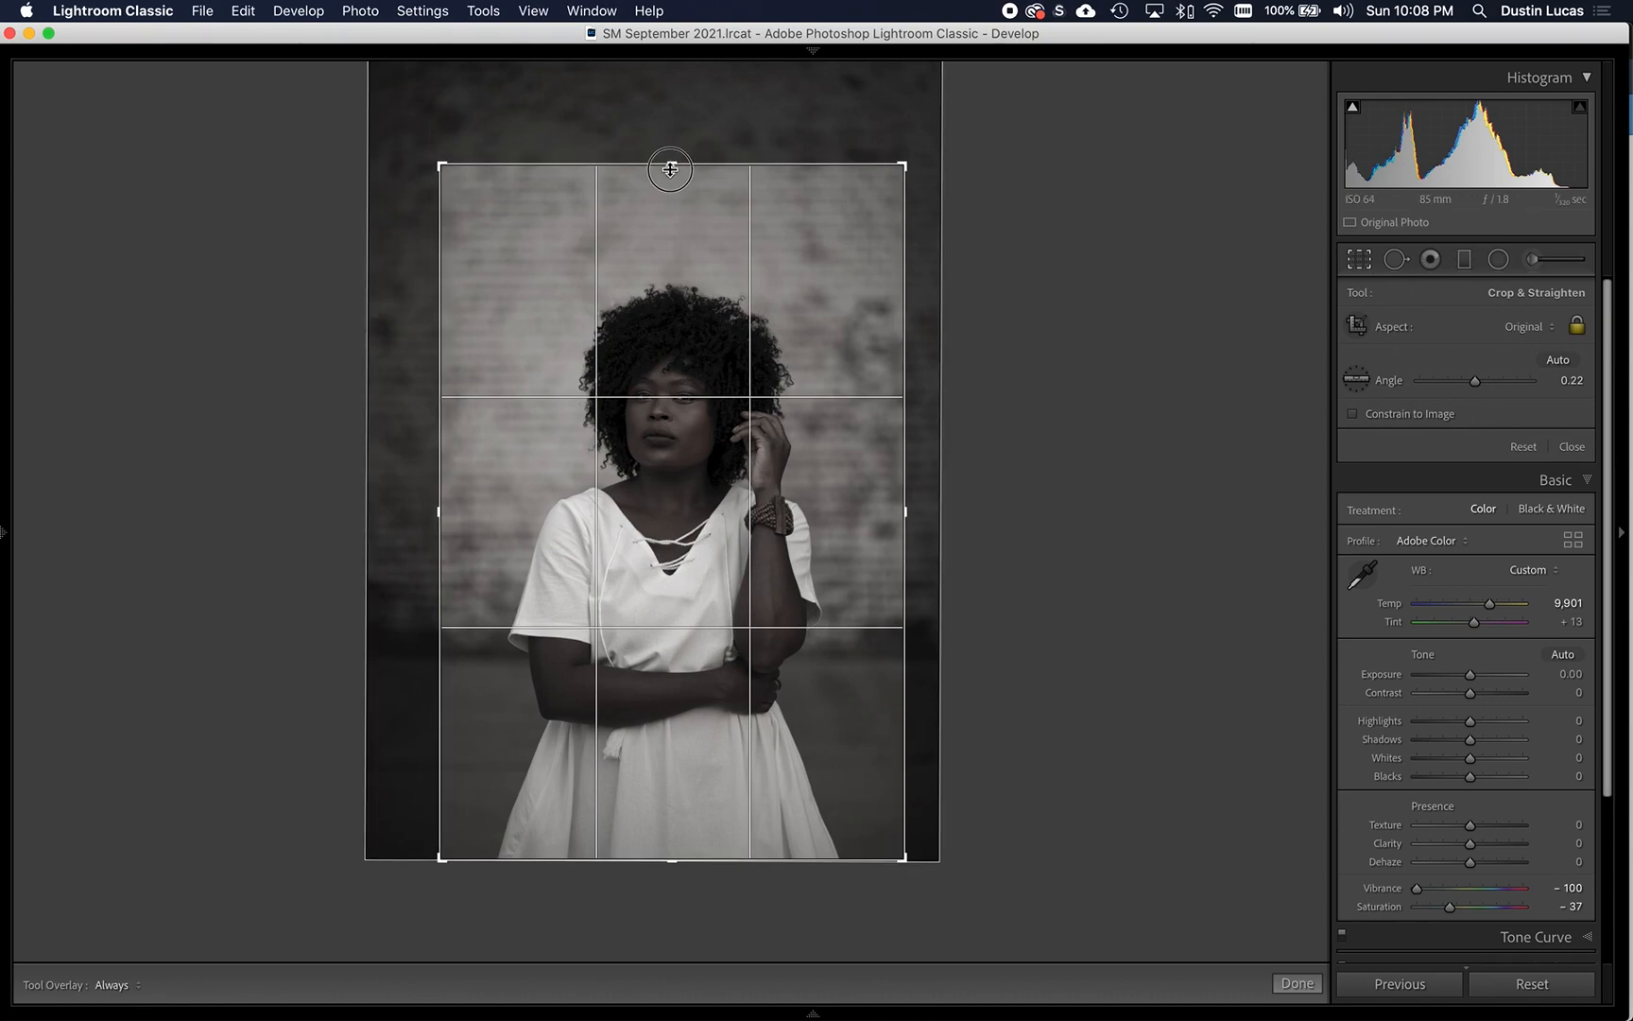
mouse_move(671, 165)
mouse_down()
mouse_move(668, 195)
mouse_move(671, 166)
mouse_up()
key(Return)
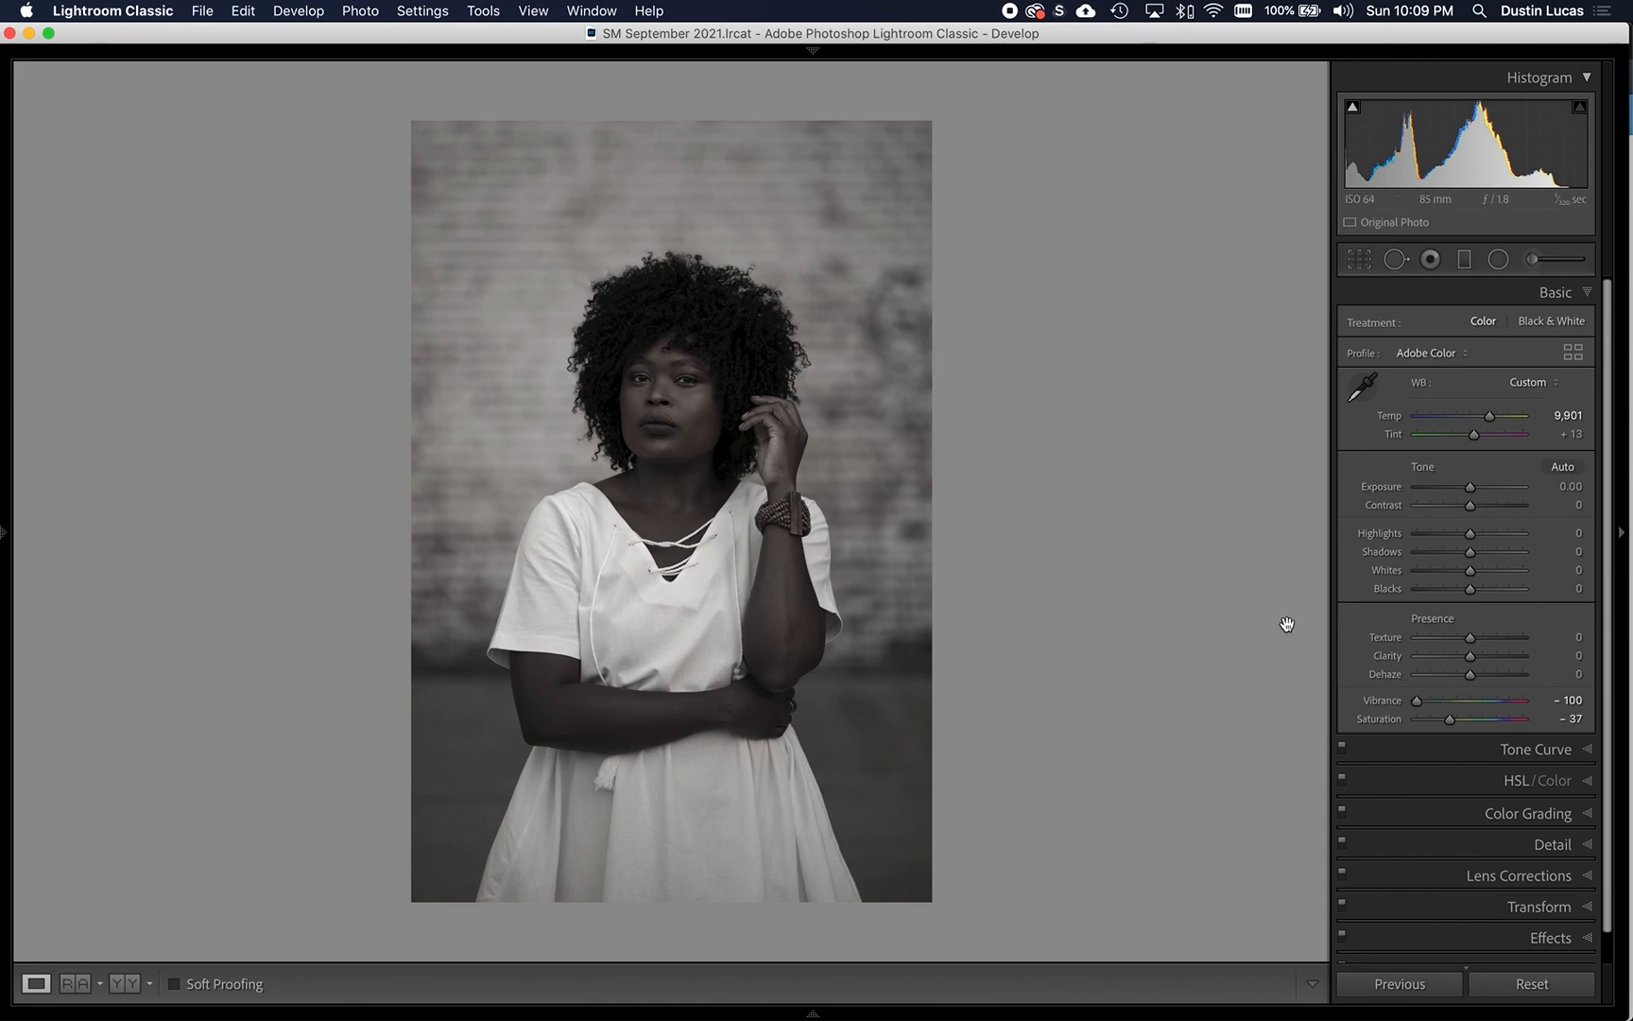
- Cool the white balance temperature slightly to about 9.8K and set Saturation to -35
drag(1488, 418, 1487, 417)
drag(1450, 720, 1452, 723)
- Open the sharpening and noise reduction settings with a close view of the face and upper body
click(1446, 844)
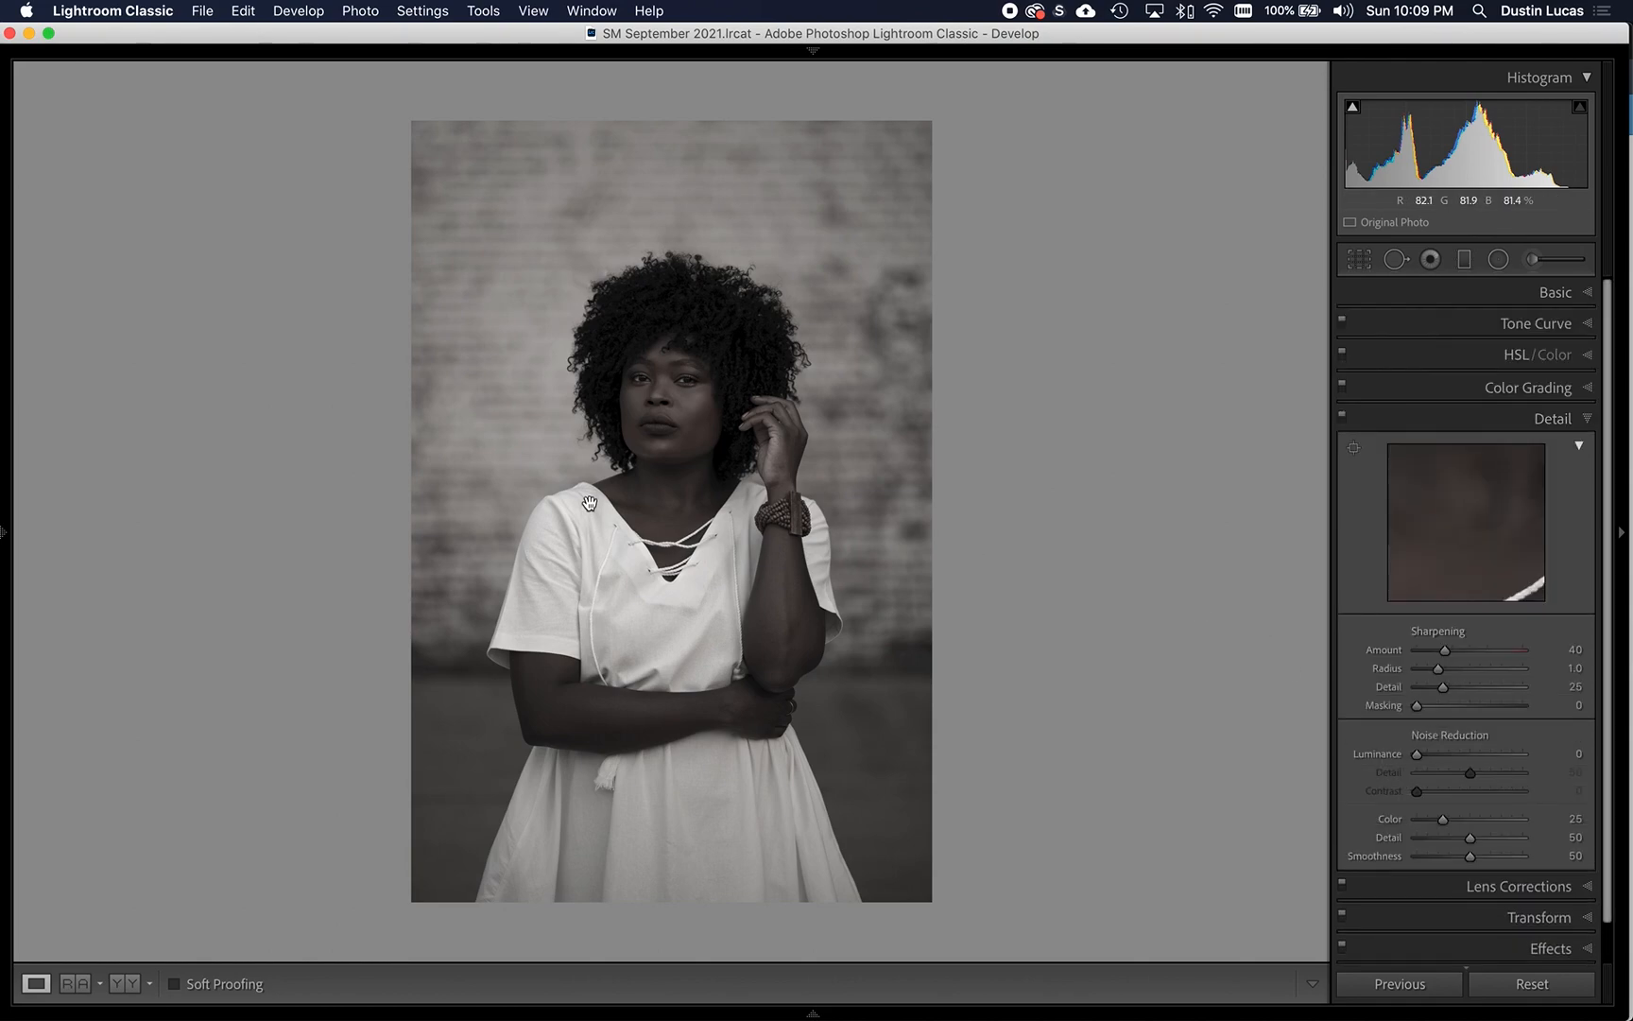
key(super+equal)
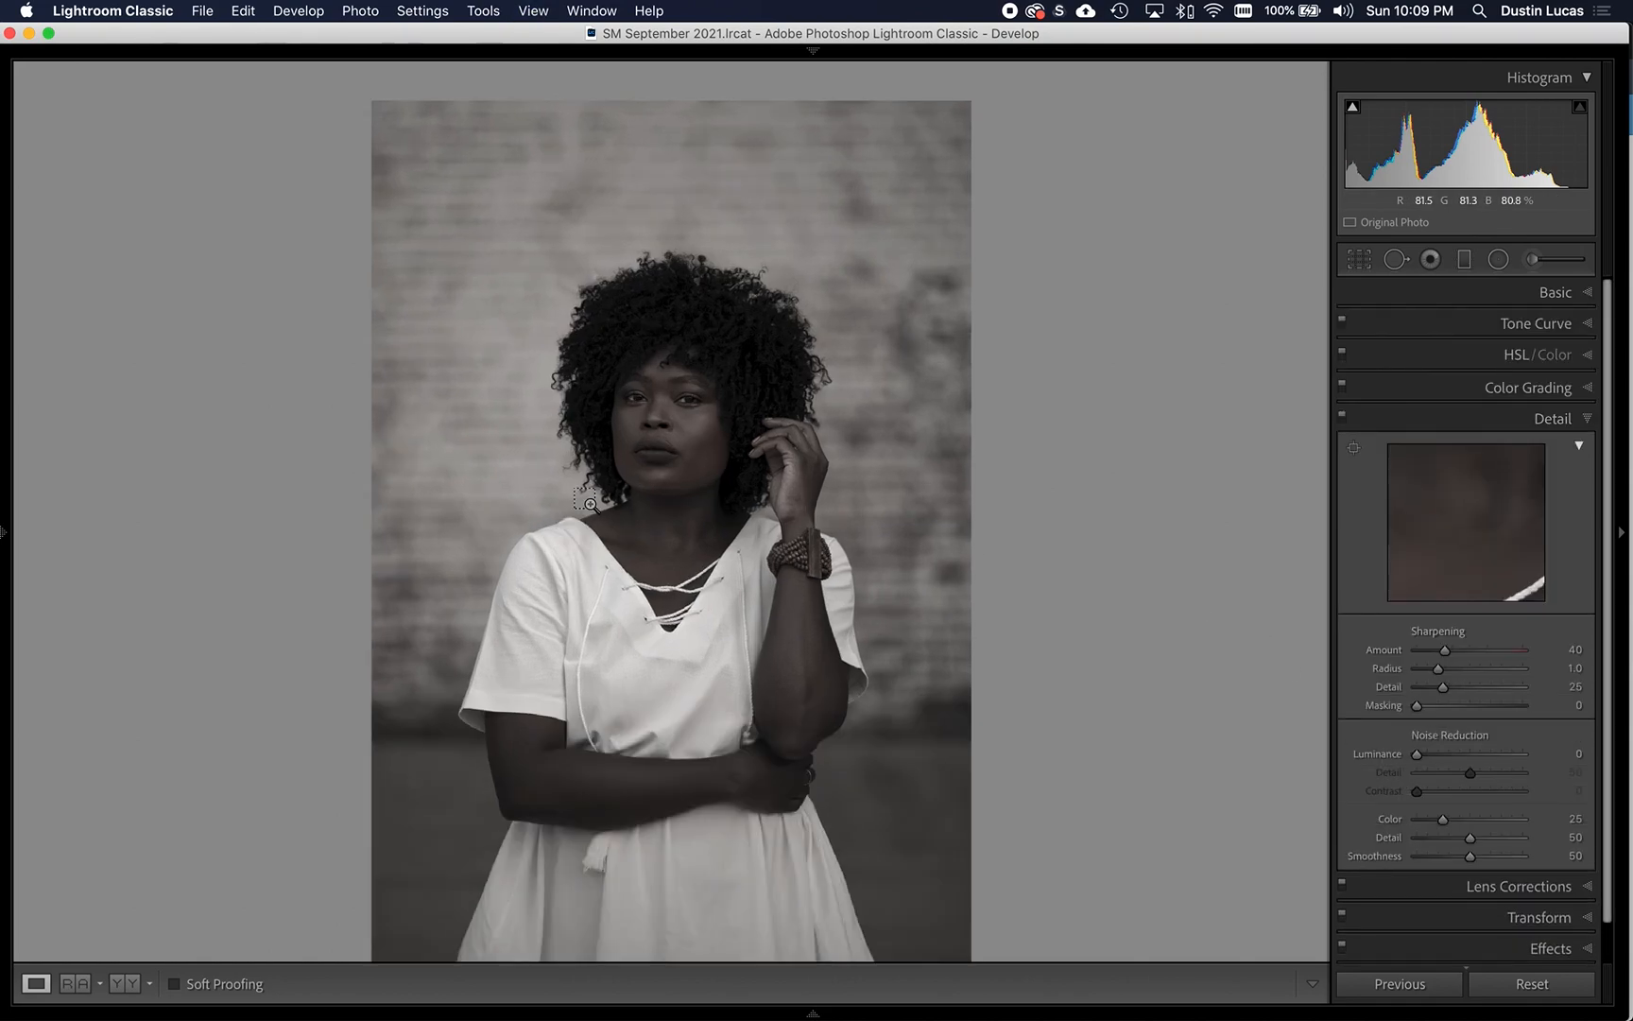
key(super+equal)
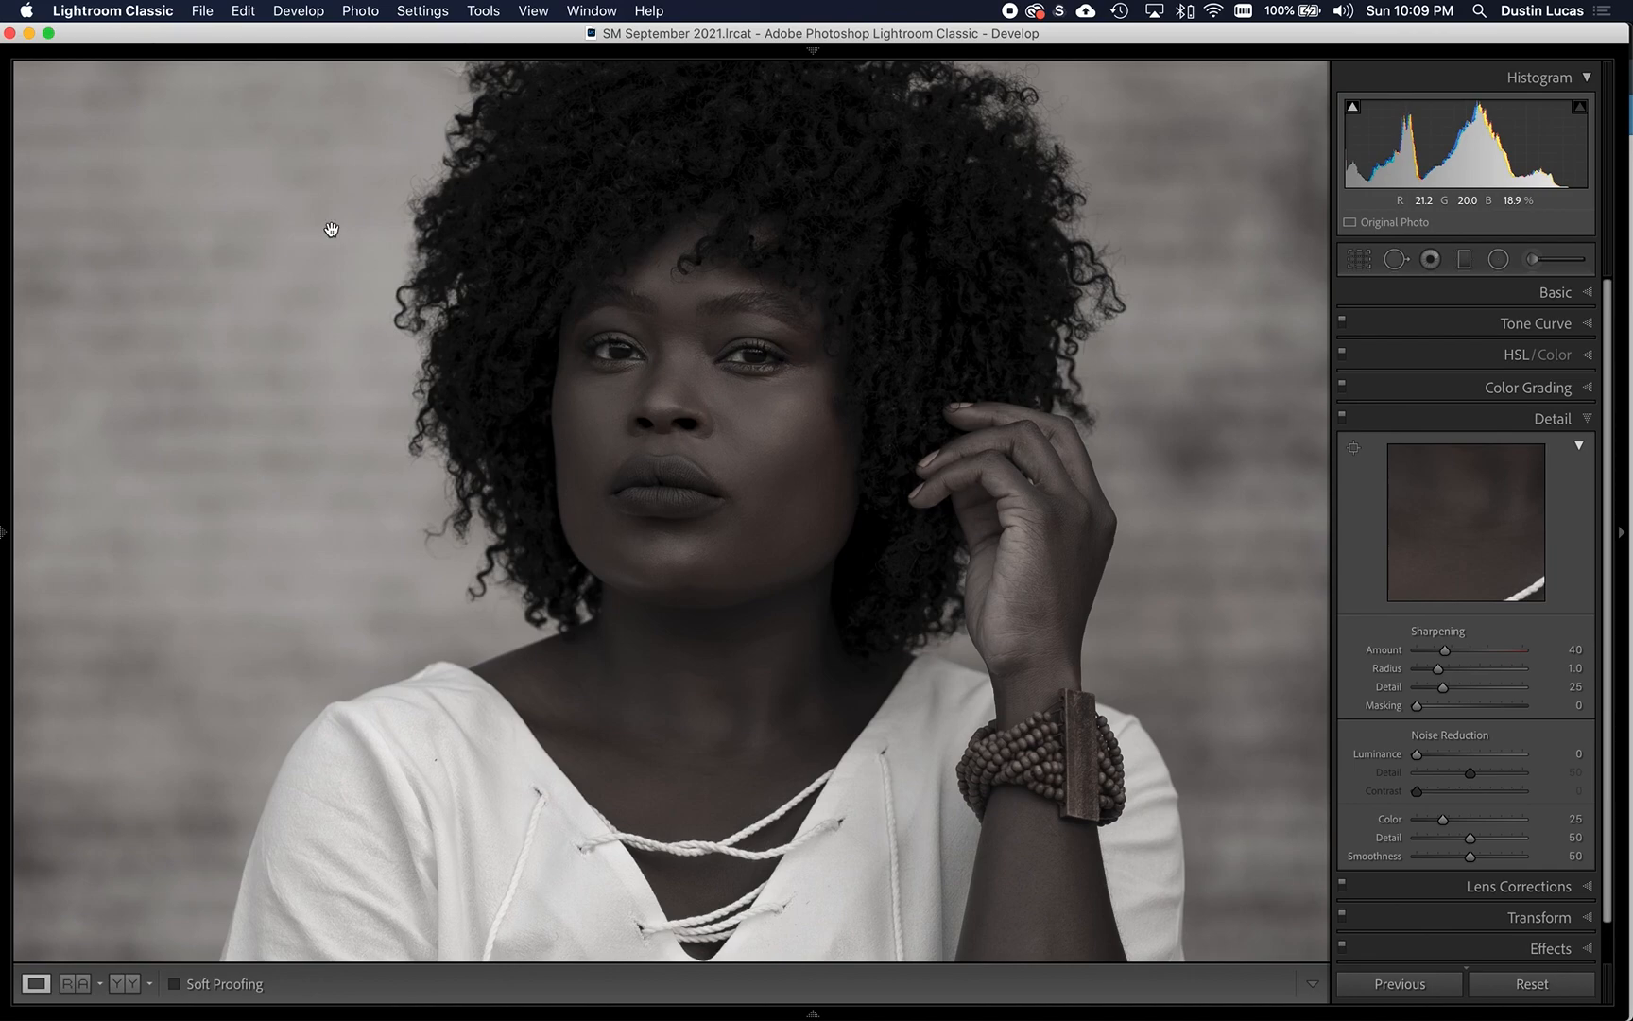
- View the portrait with the side panels hidden, hide the toolbar, and bring back only the adjustment panel
key(Tab)
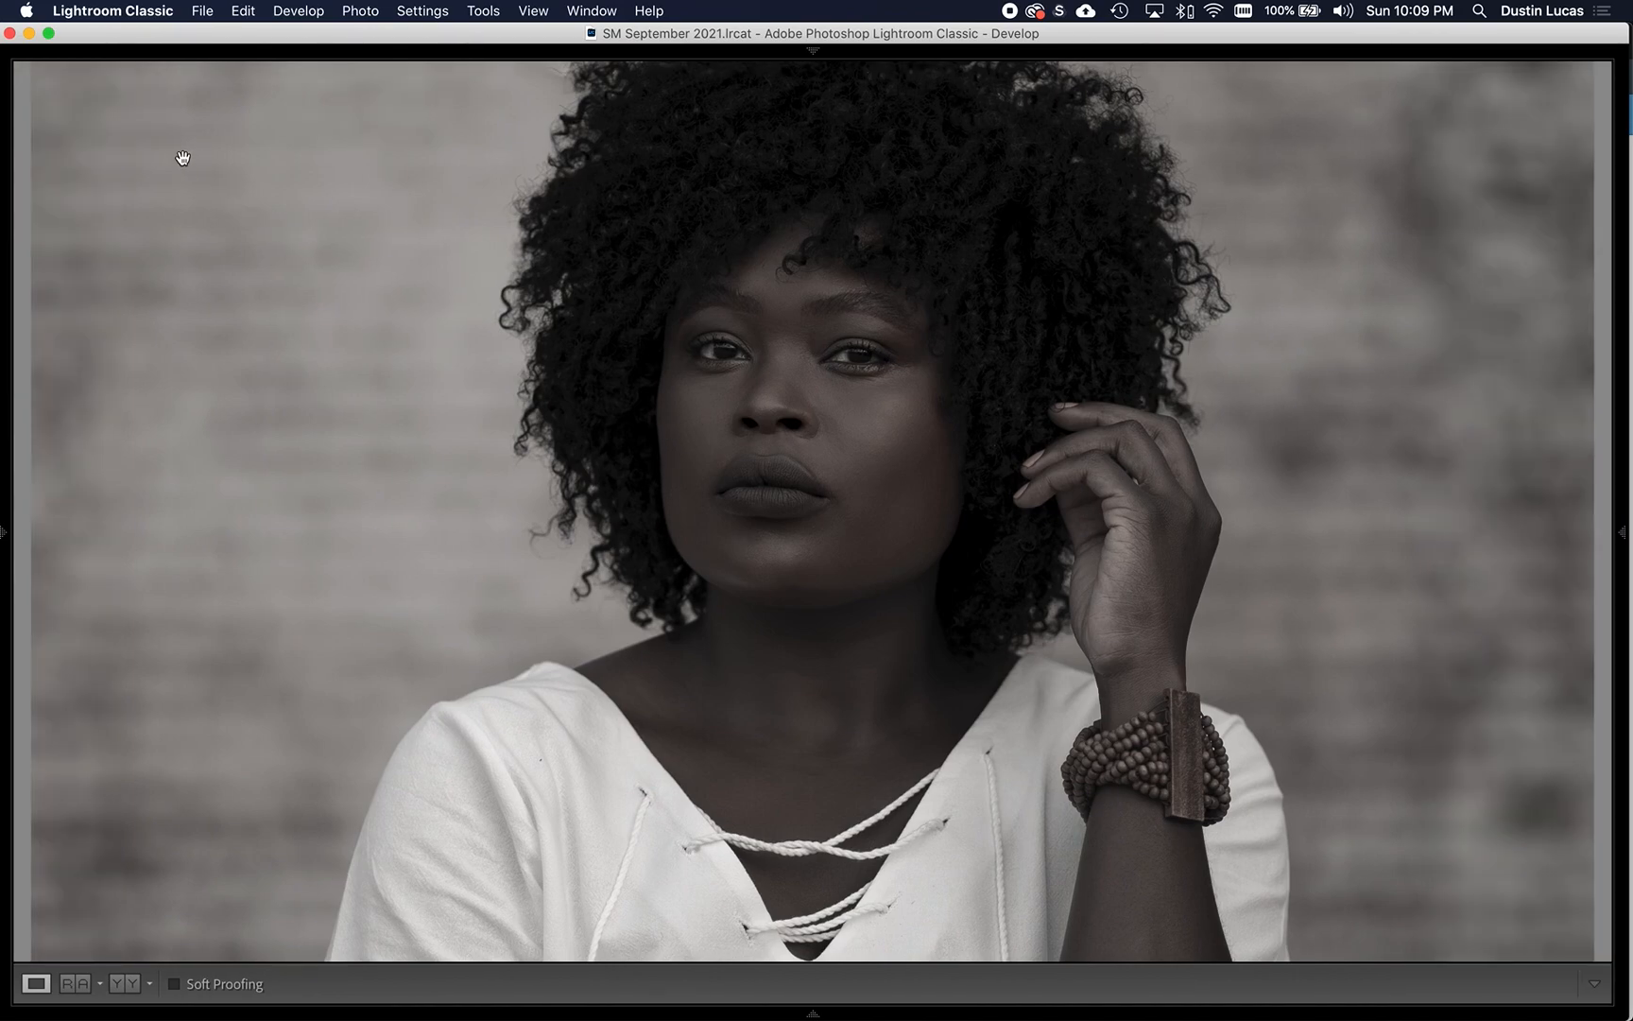
key(shift+Tab)
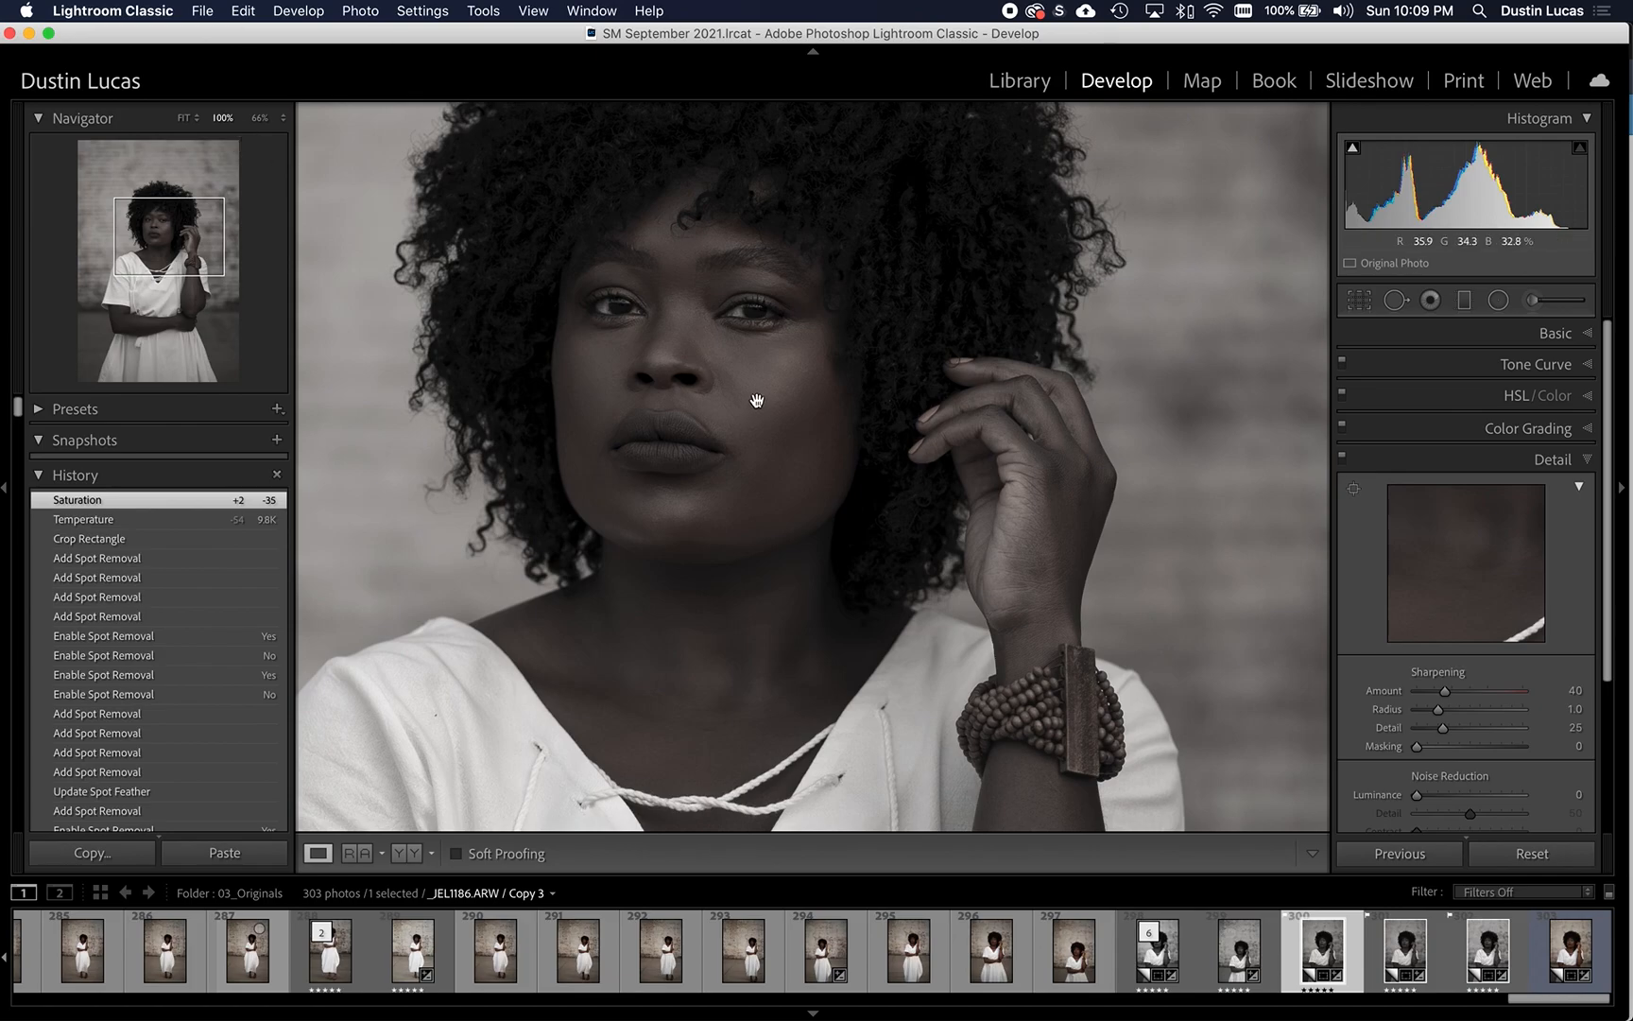
key(shift+Tab)
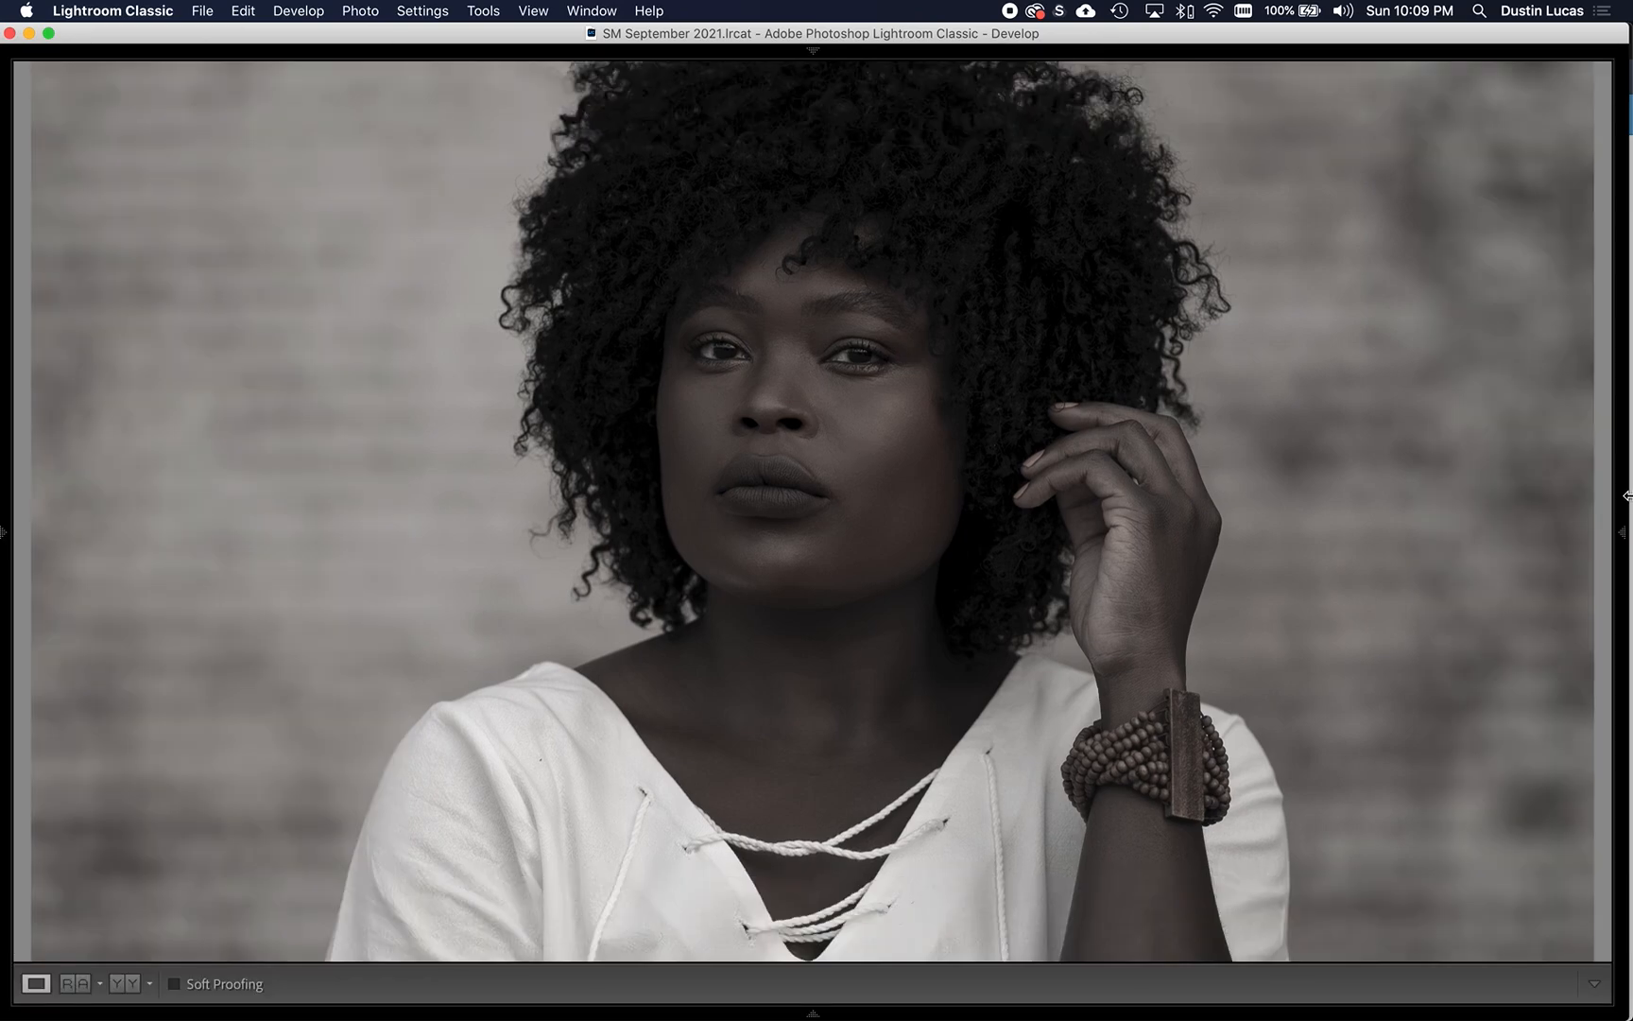
click(1622, 535)
key(t)
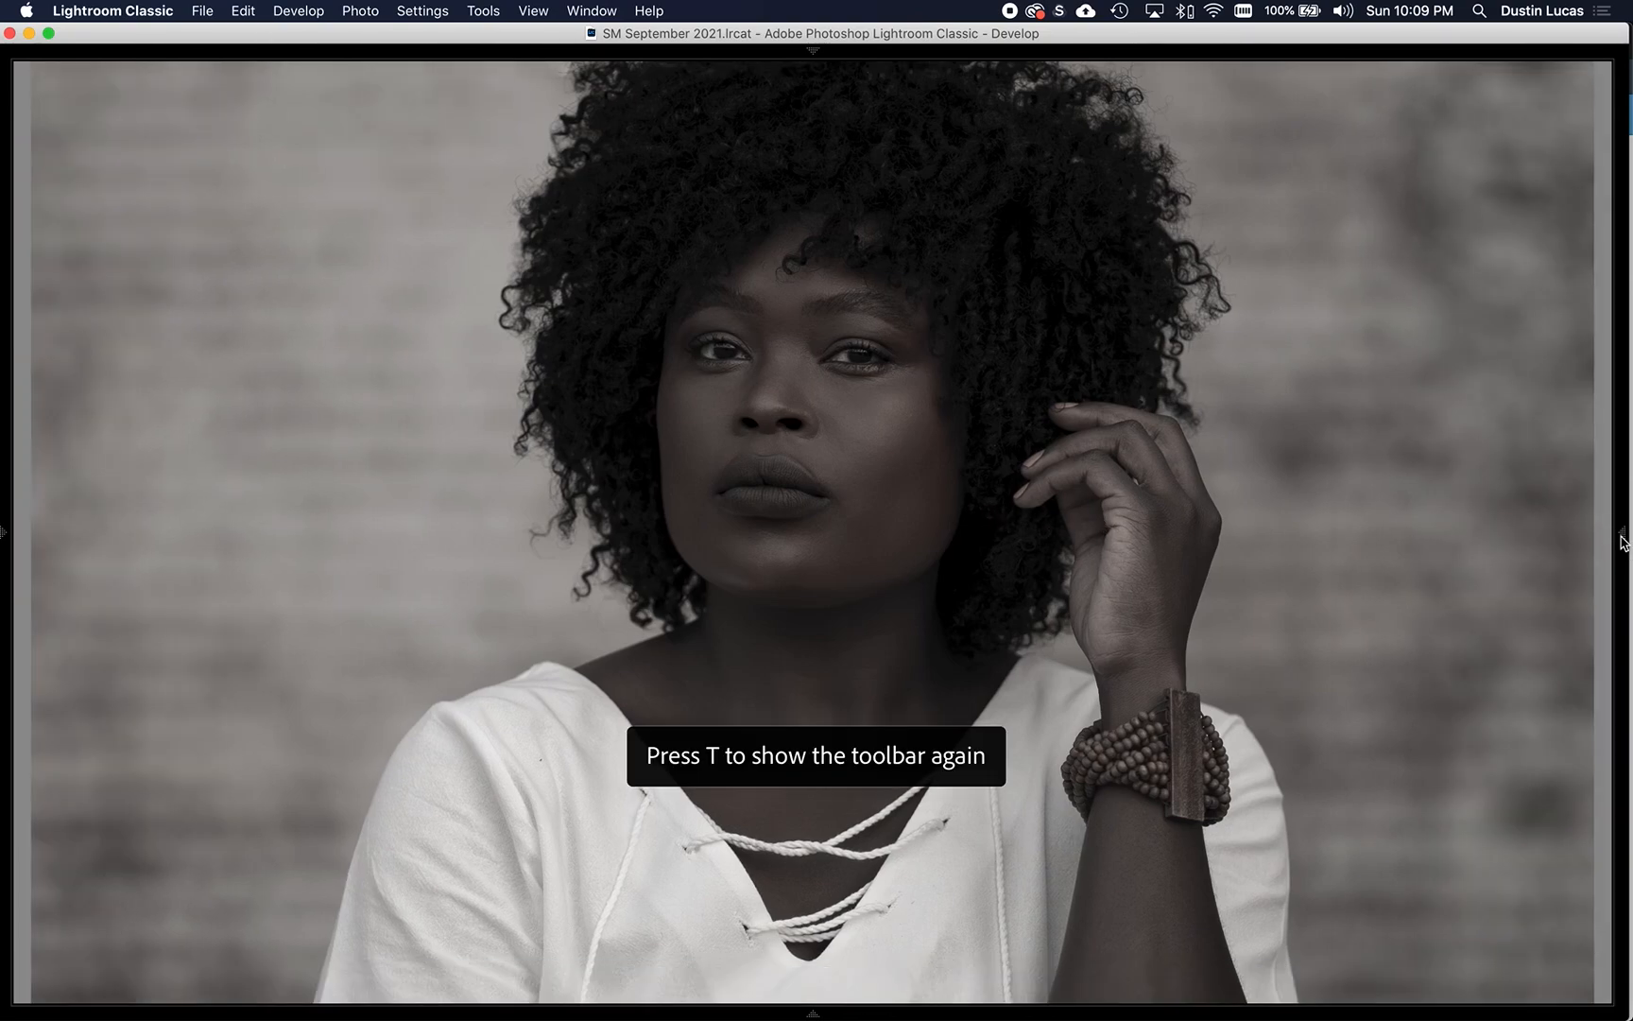
mouse_move(1622, 538)
click(1624, 539)
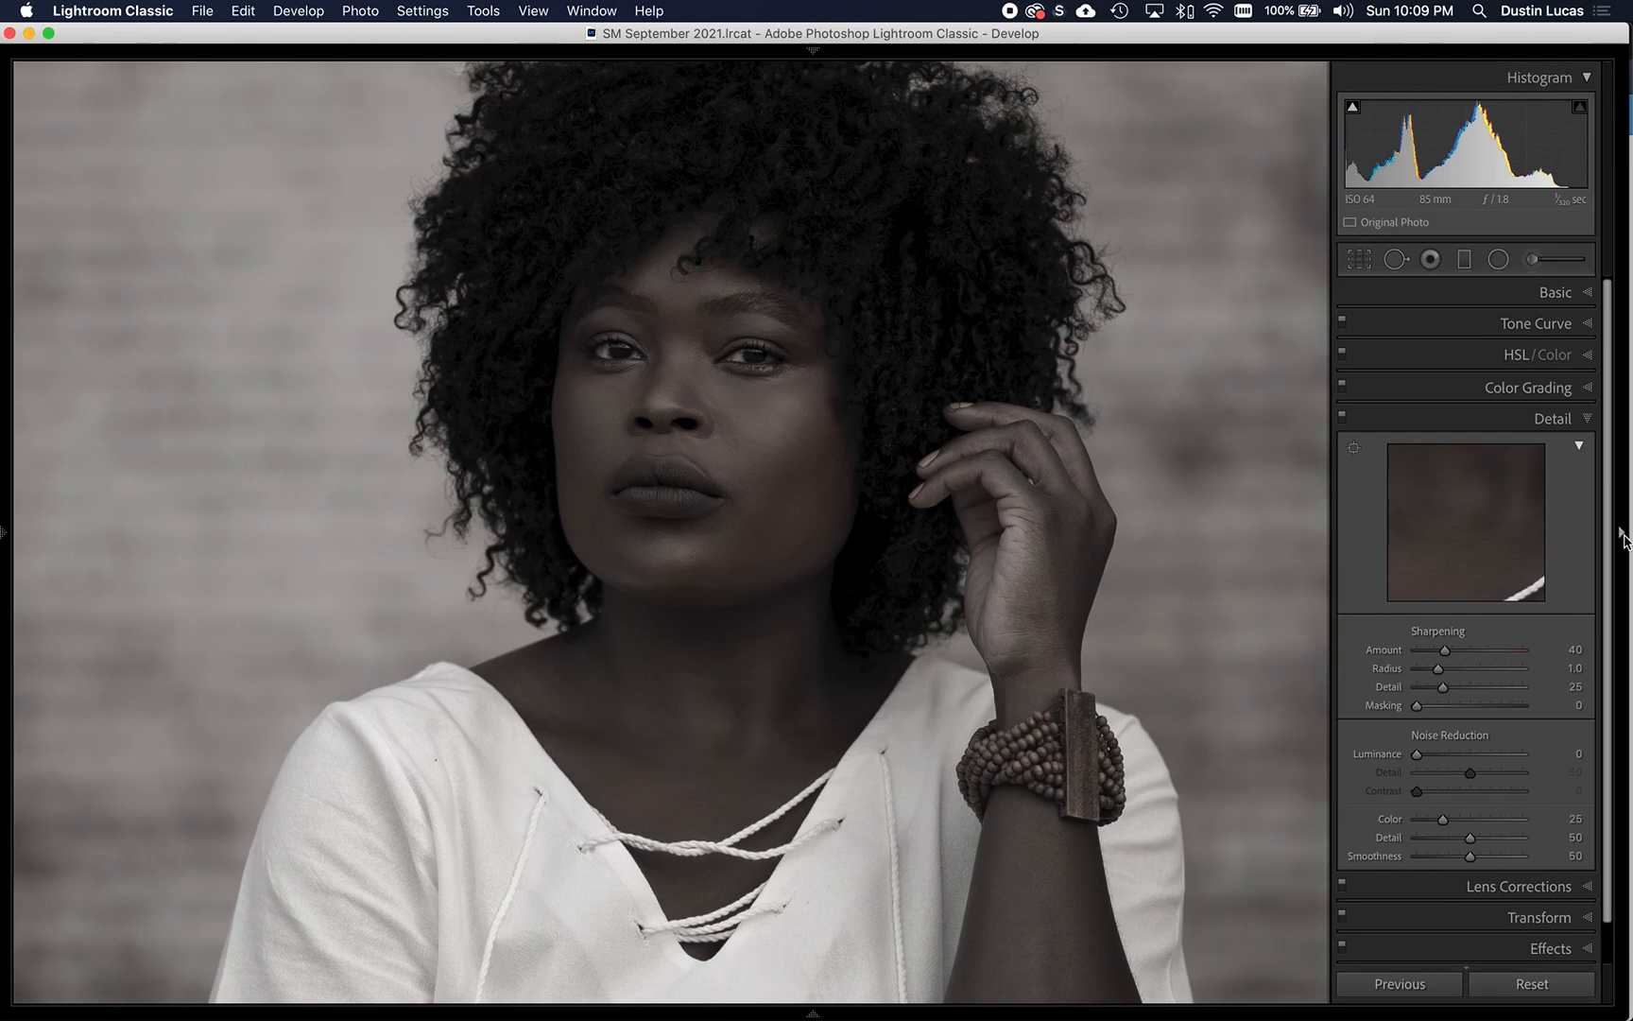
- Set the sharpening Amount to 86, Radius to 1.1, and Detail to 56, using the grayscale preview to judge the edges
drag(776, 432, 741, 530)
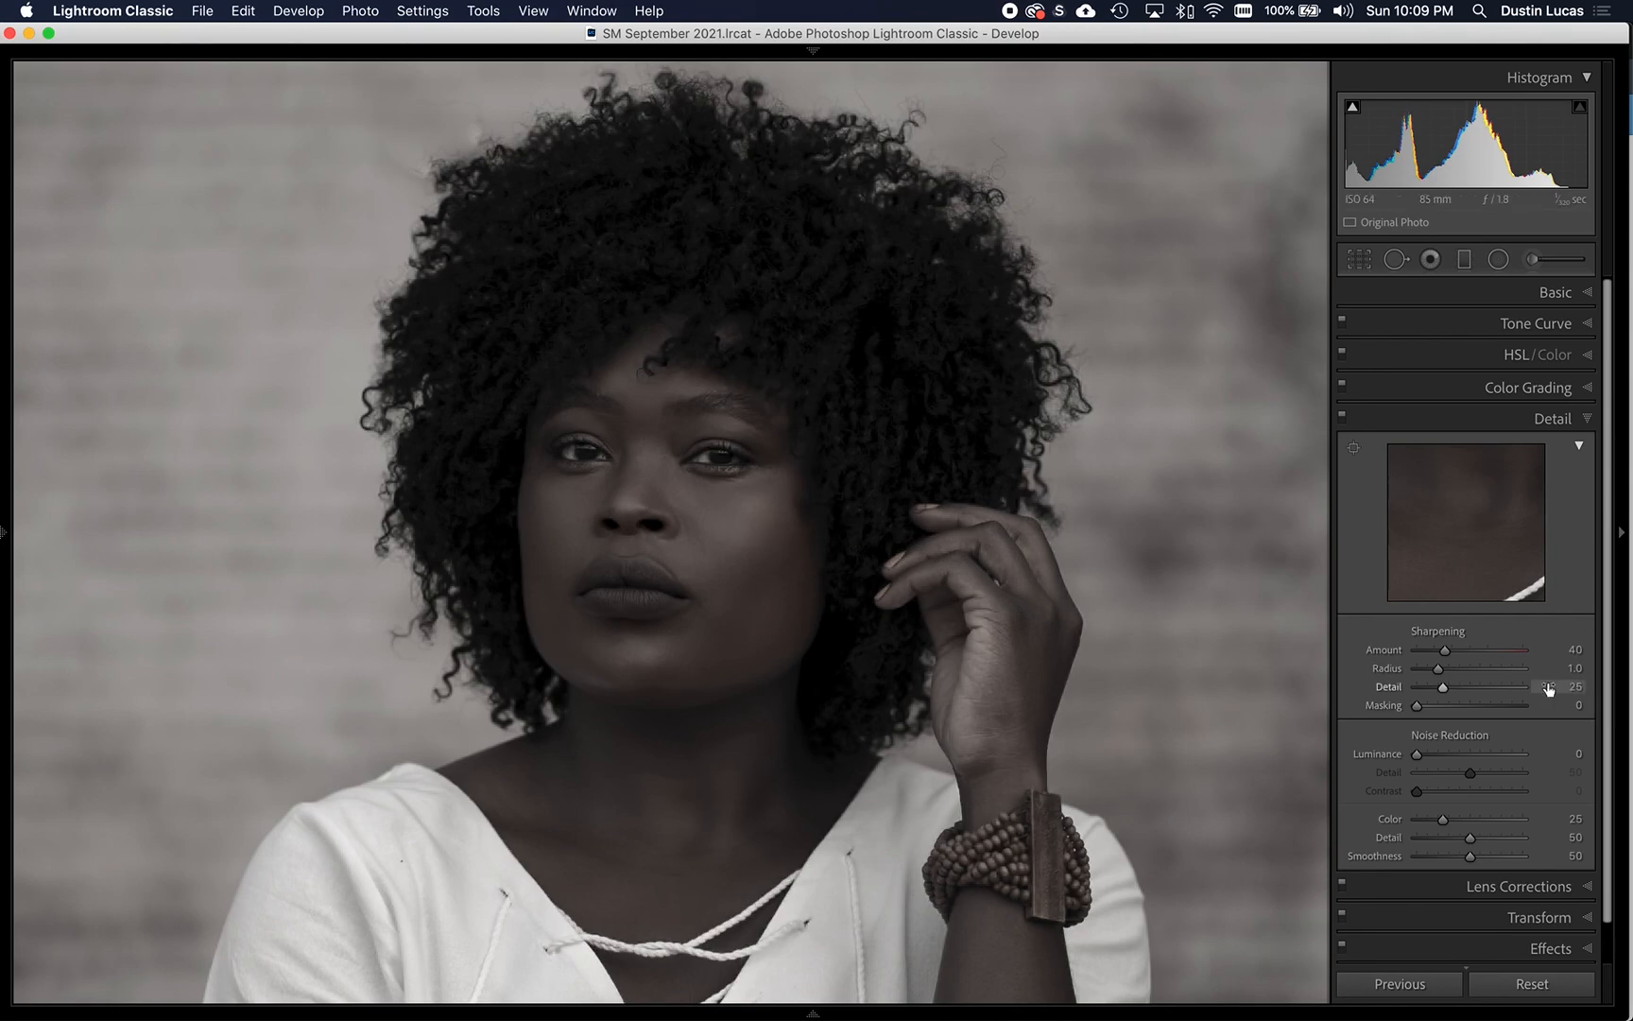
key(alt)
alt+click(1445, 652)
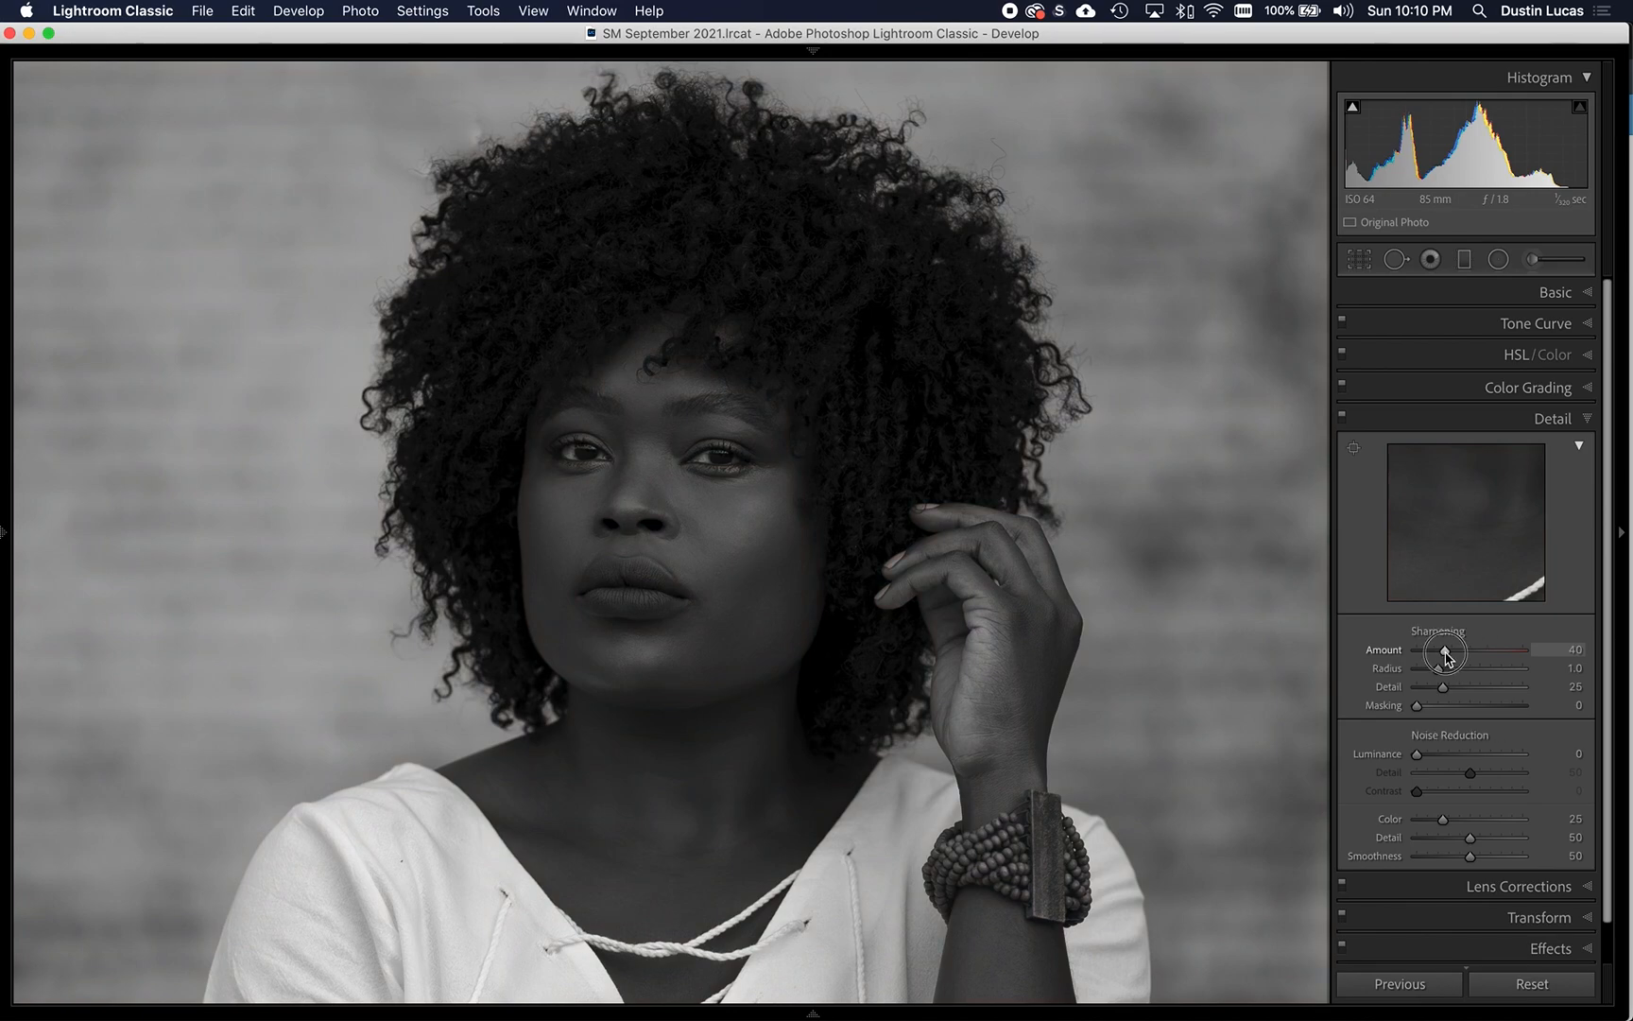
alt+click(1445, 653)
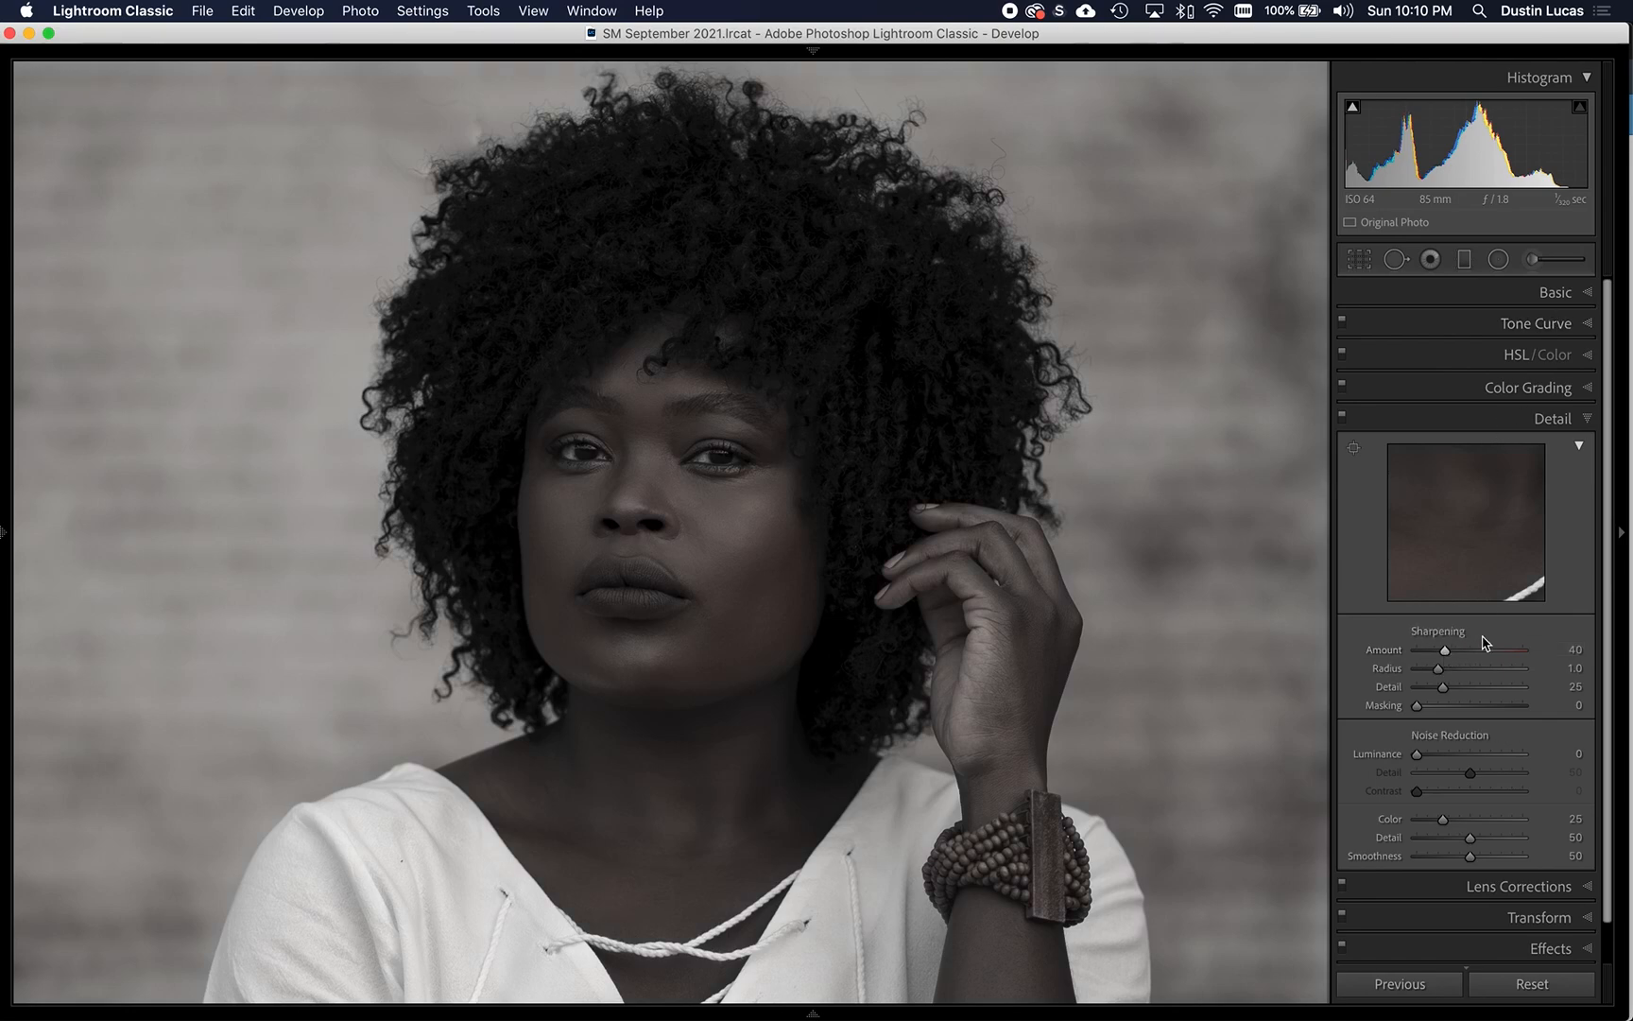
key(alt)
alt+click(1436, 670)
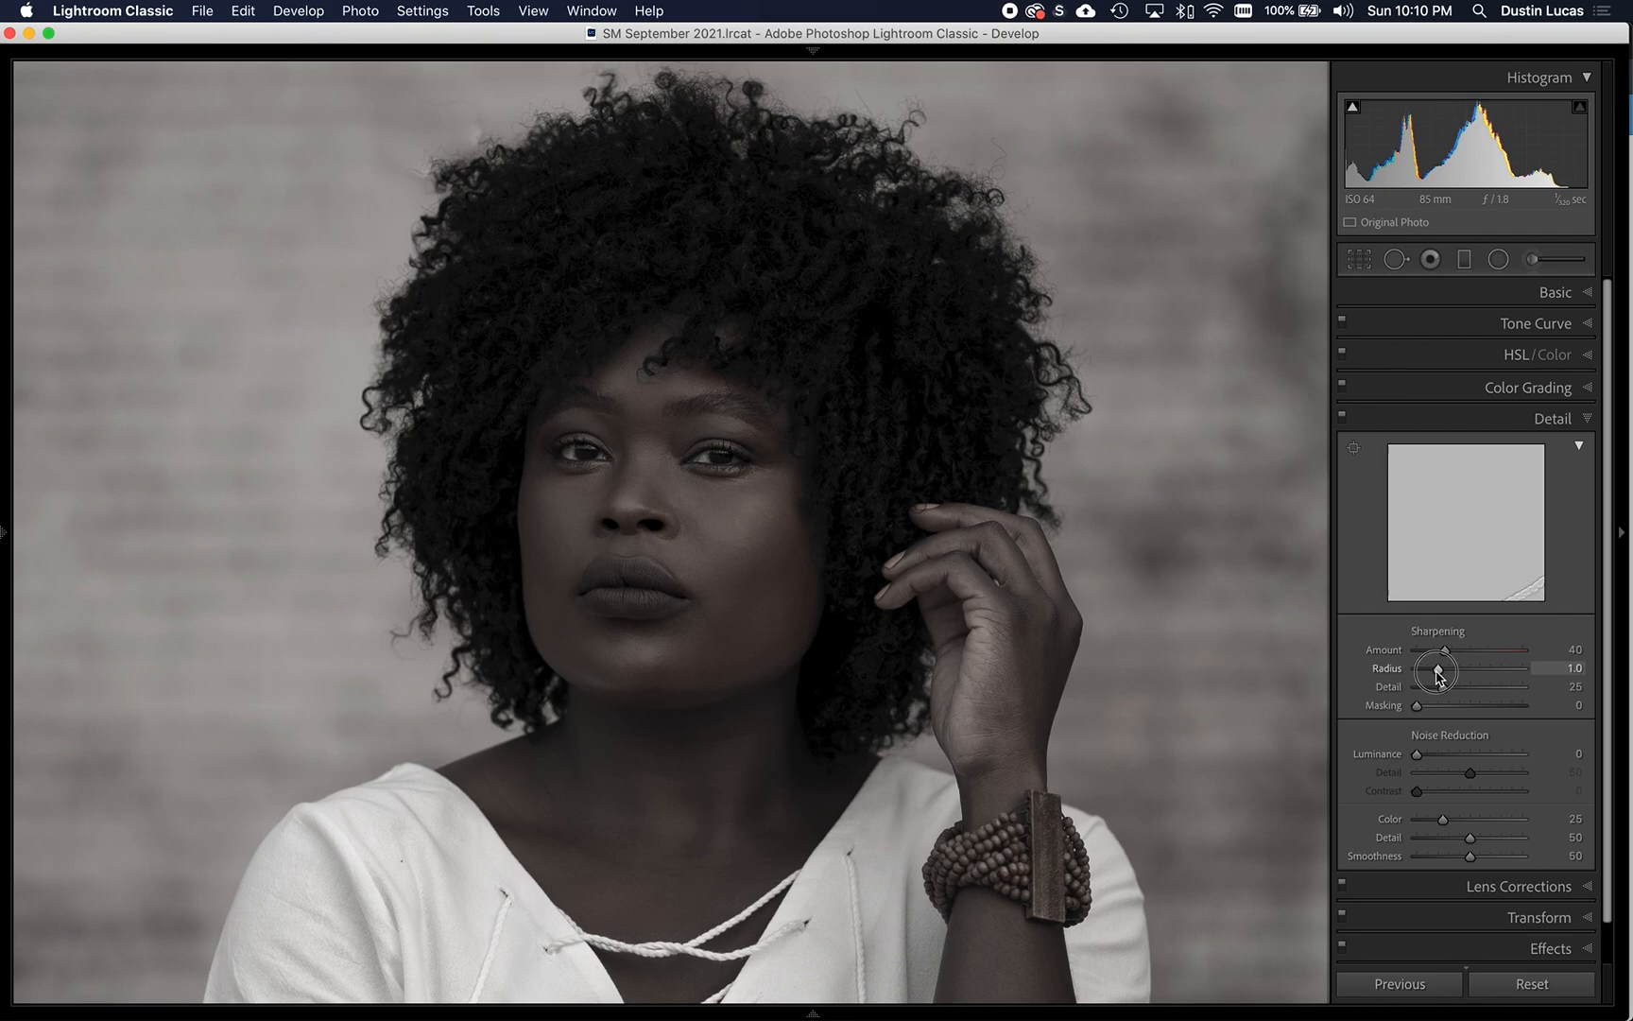
mouse_move(1435, 671)
mouse_down()
mouse_move(1406, 674)
mouse_move(1446, 674)
mouse_up()
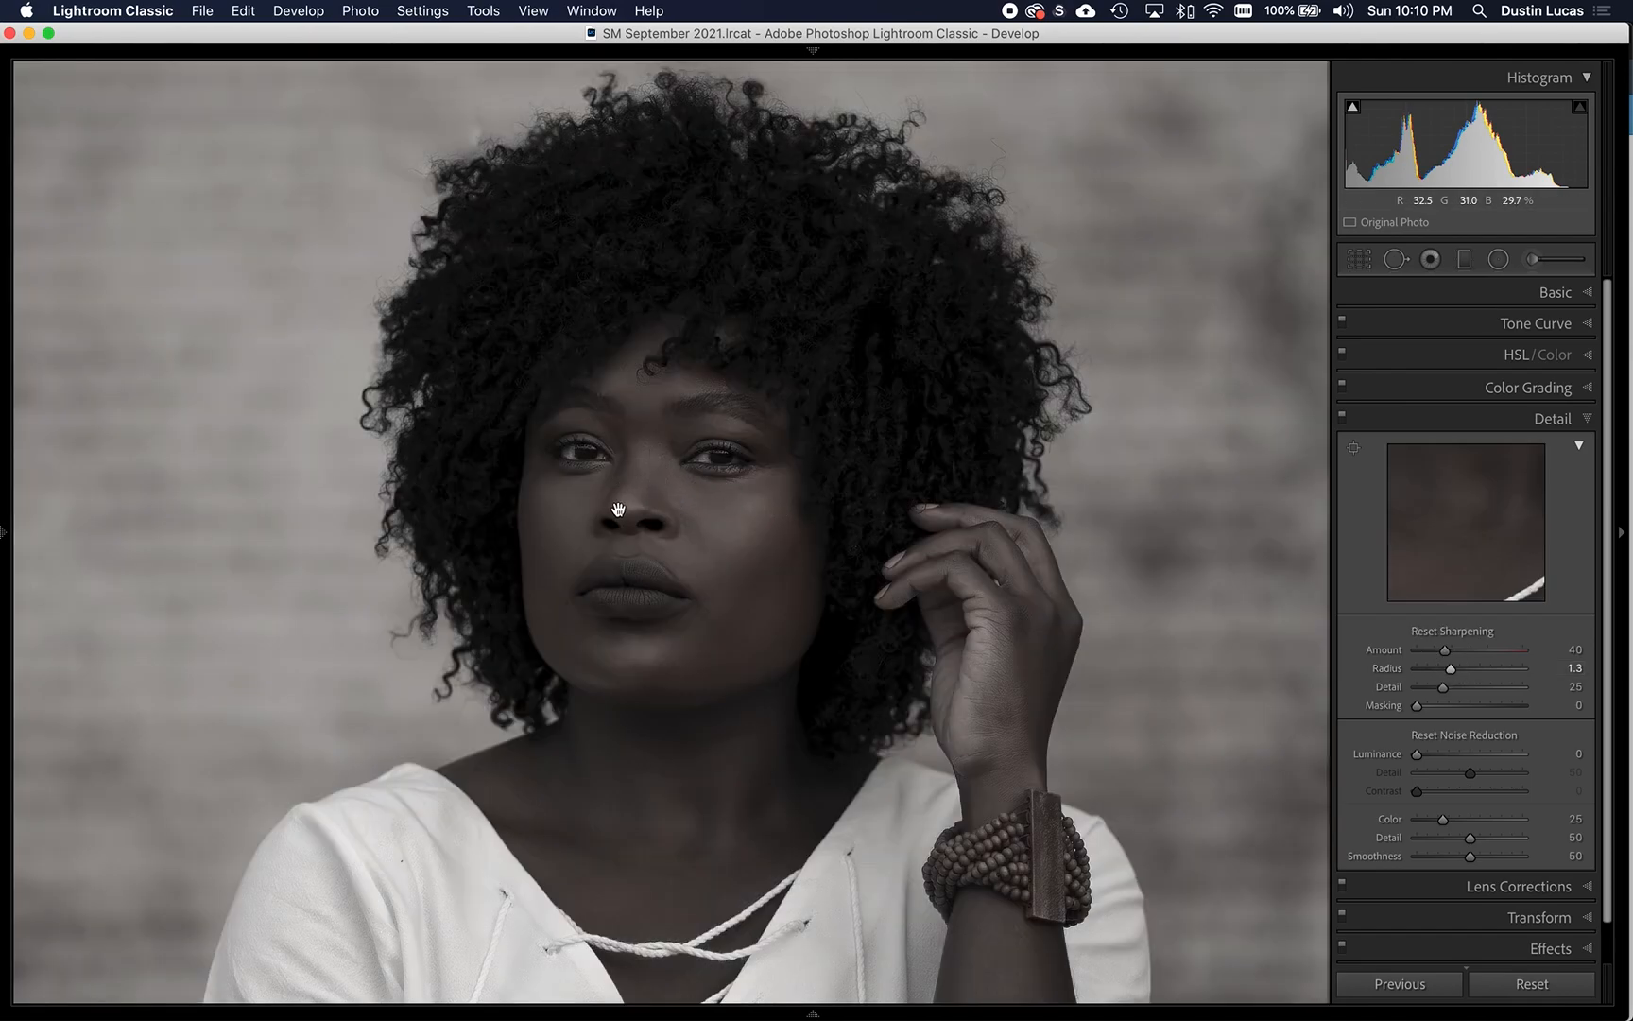
mouse_move(1444, 650)
mouse_down()
mouse_move(1479, 654)
mouse_move(1451, 668)
mouse_up()
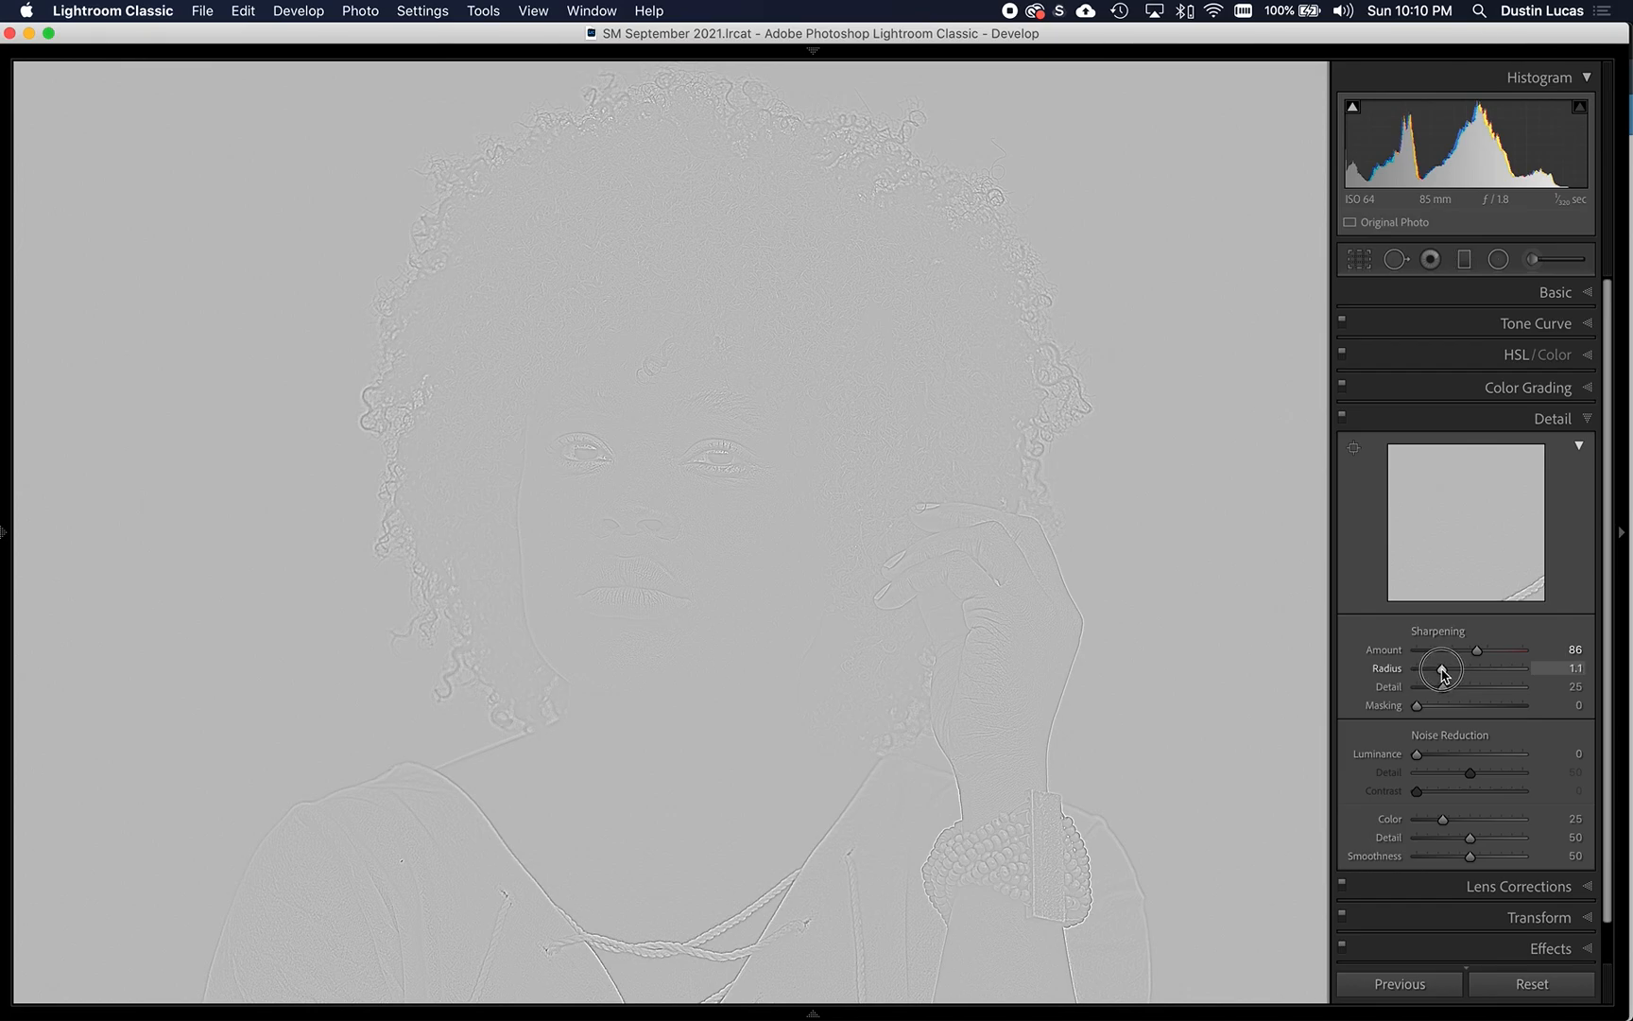
drag(1443, 673, 1400, 693)
drag(1399, 692, 1471, 693)
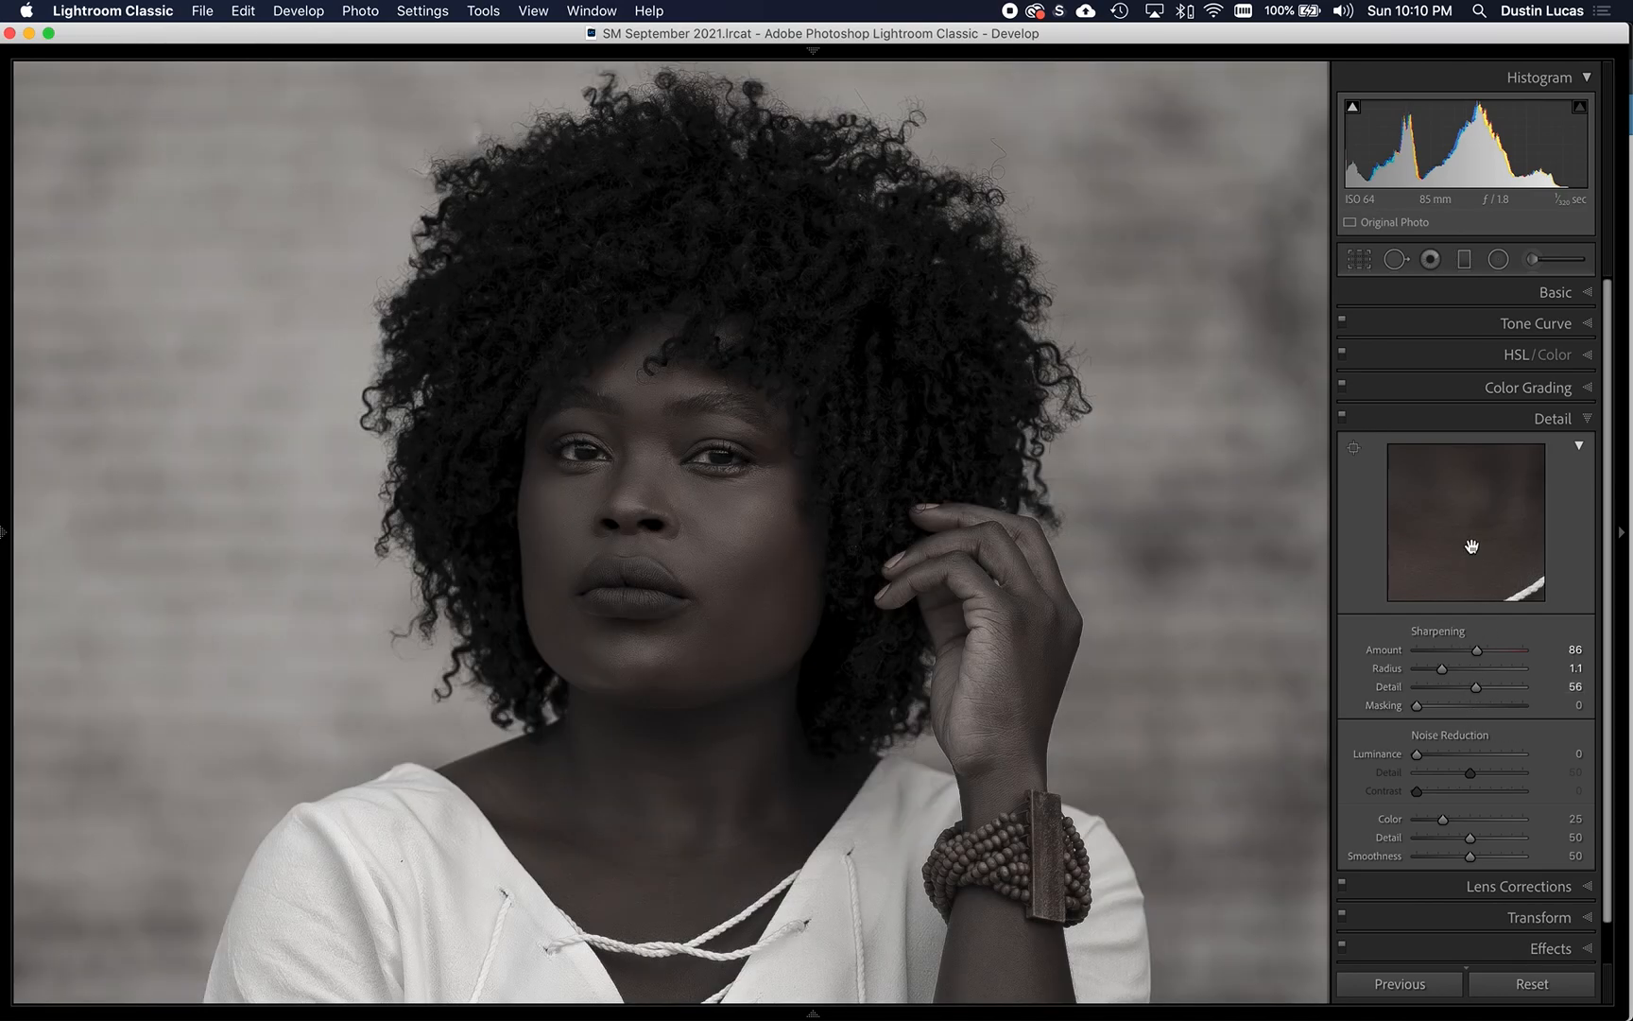
- Compare the portrait with the Detail adjustments turned off and on
click(1343, 415)
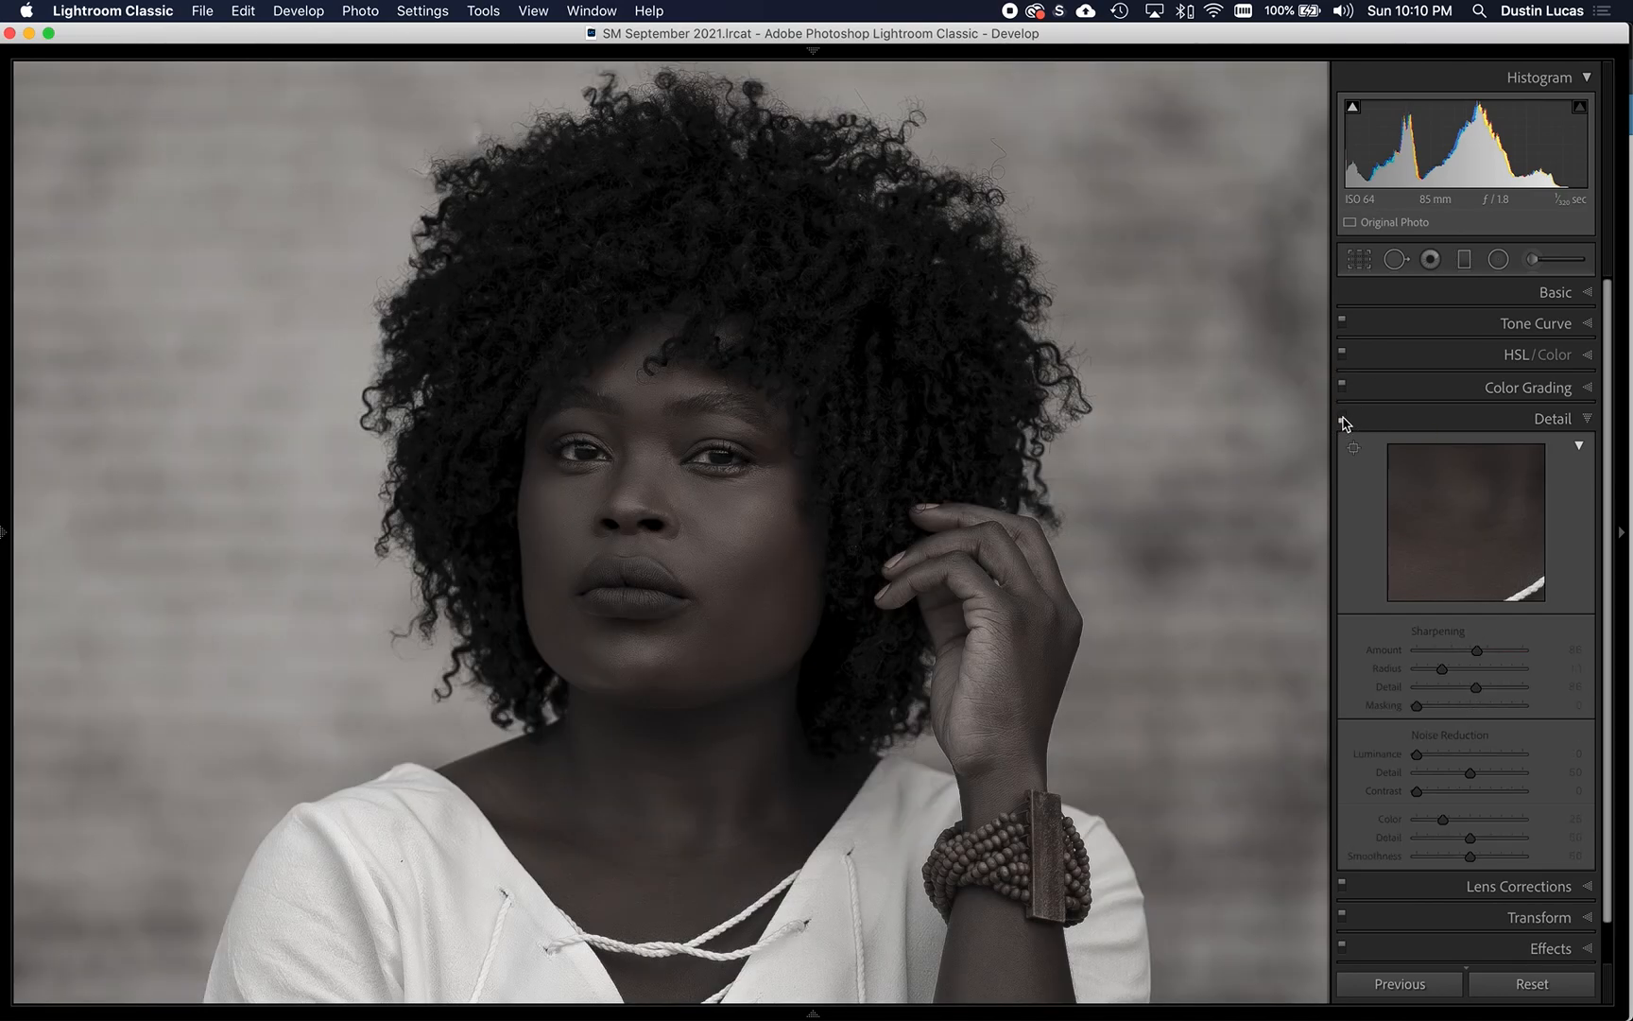
click(1343, 418)
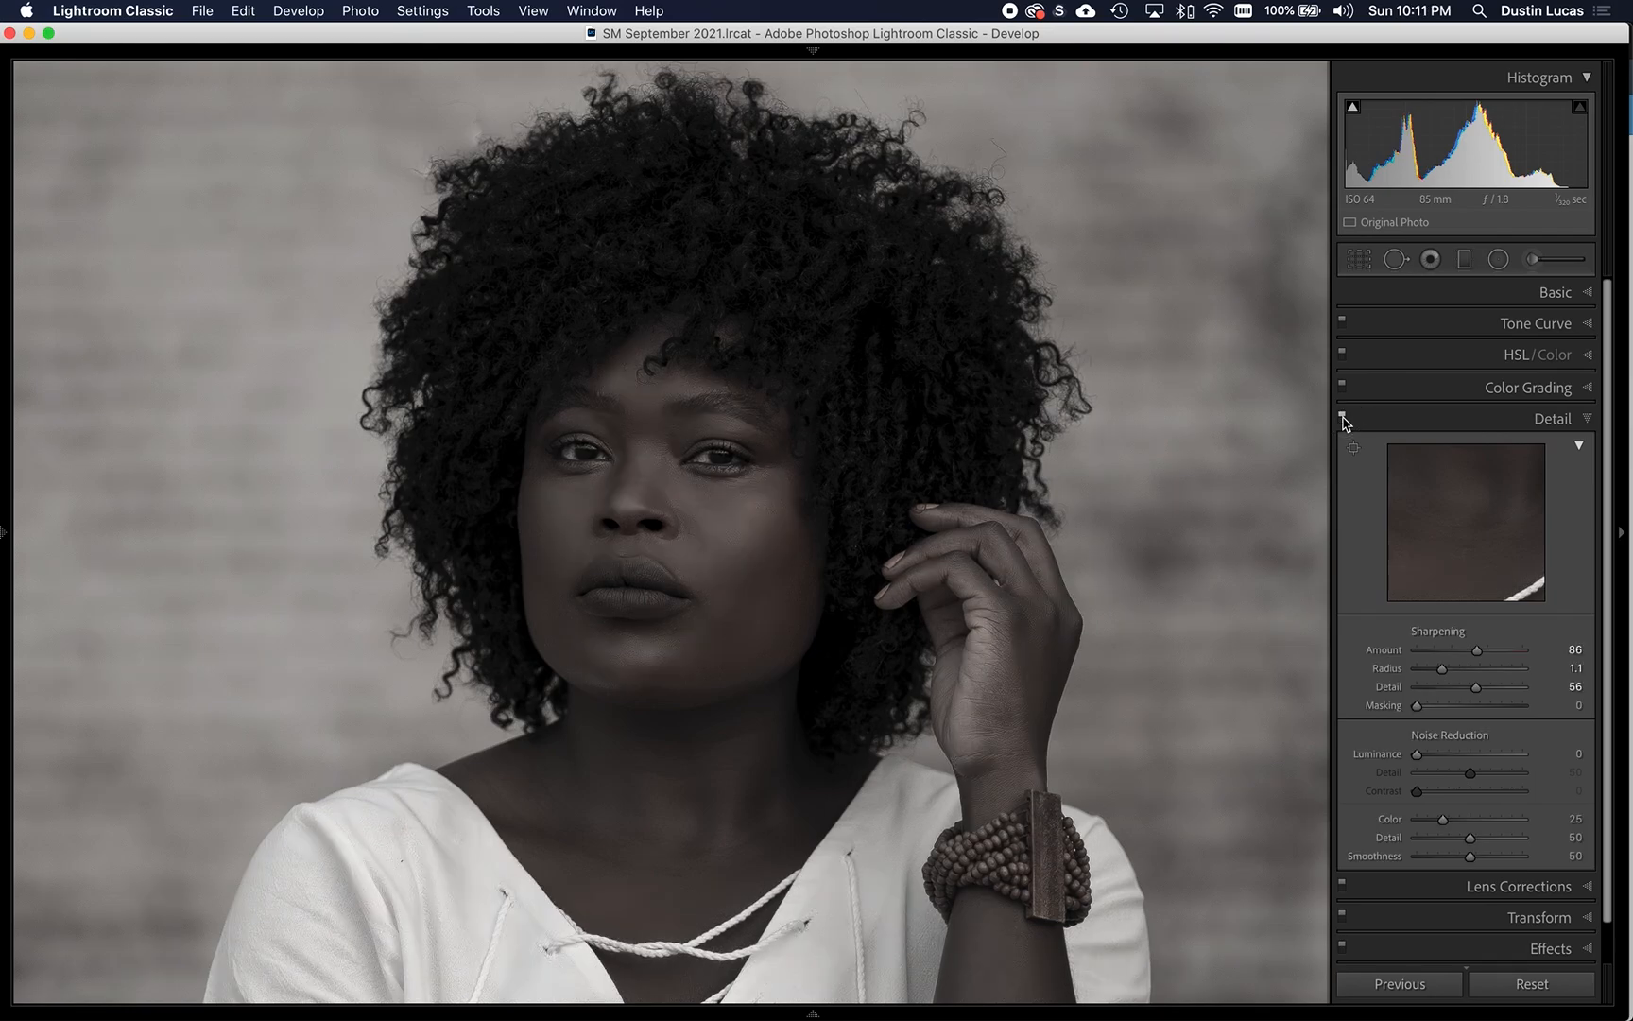
click(1342, 418)
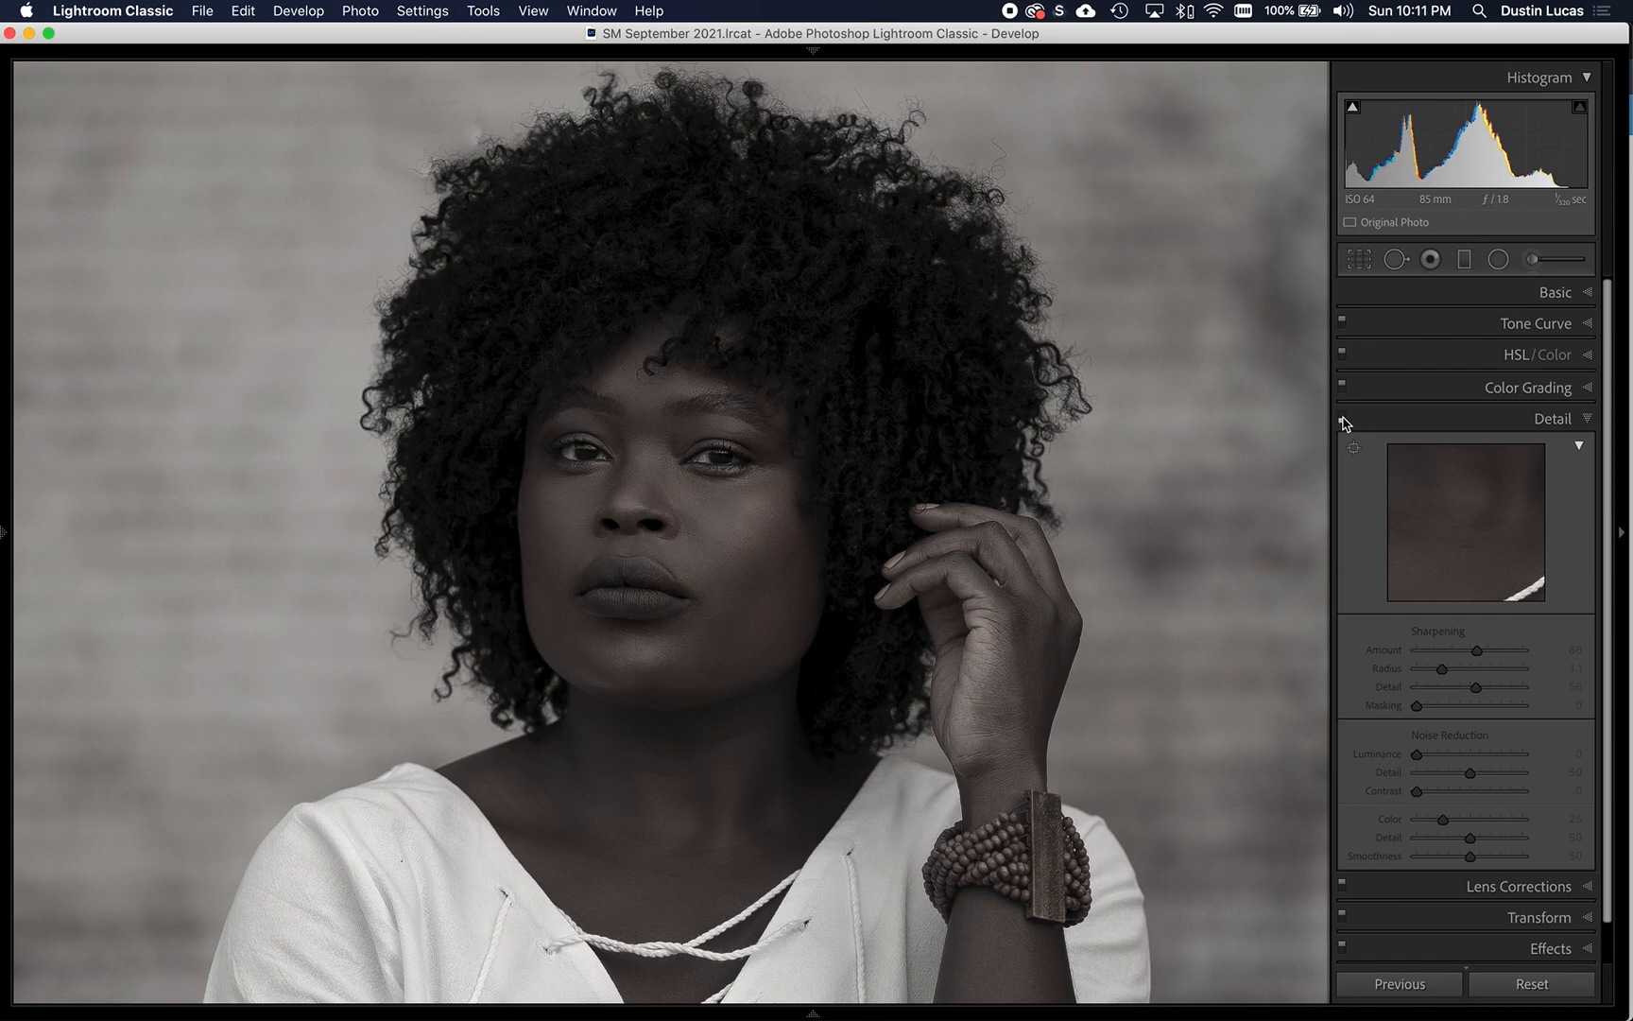
click(1343, 418)
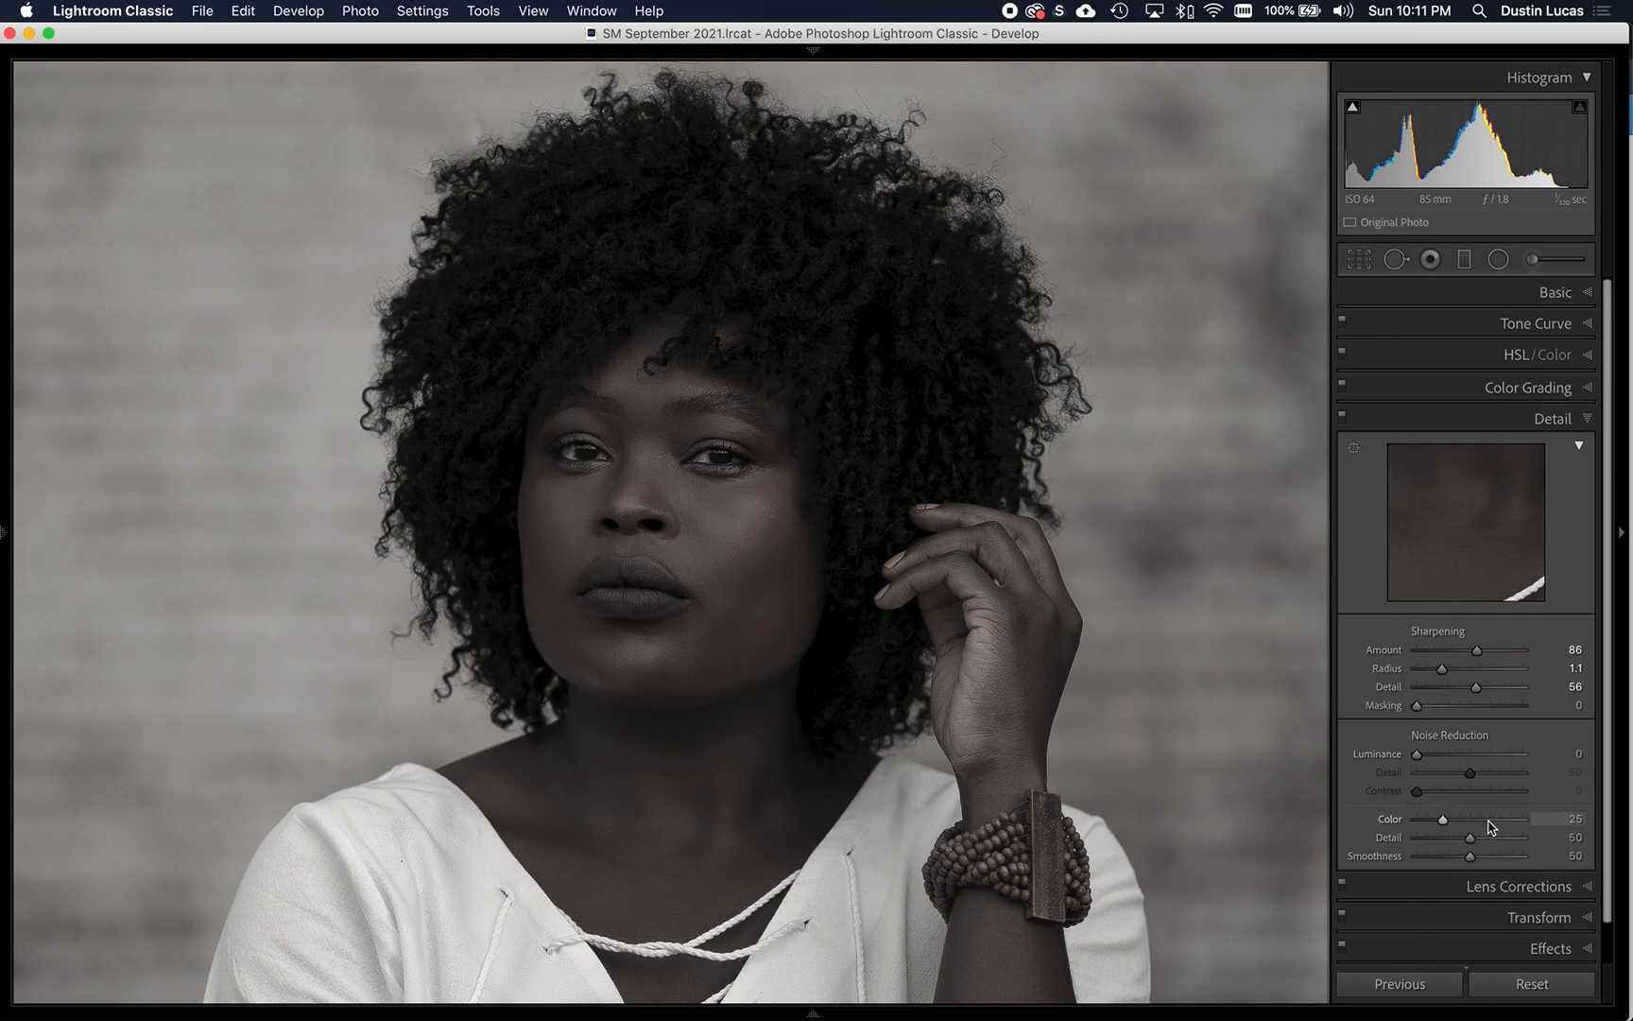
- Set the sharpening Masking to 37 and check the portrait with the Detail adjustments off and on
alt+click(1417, 706)
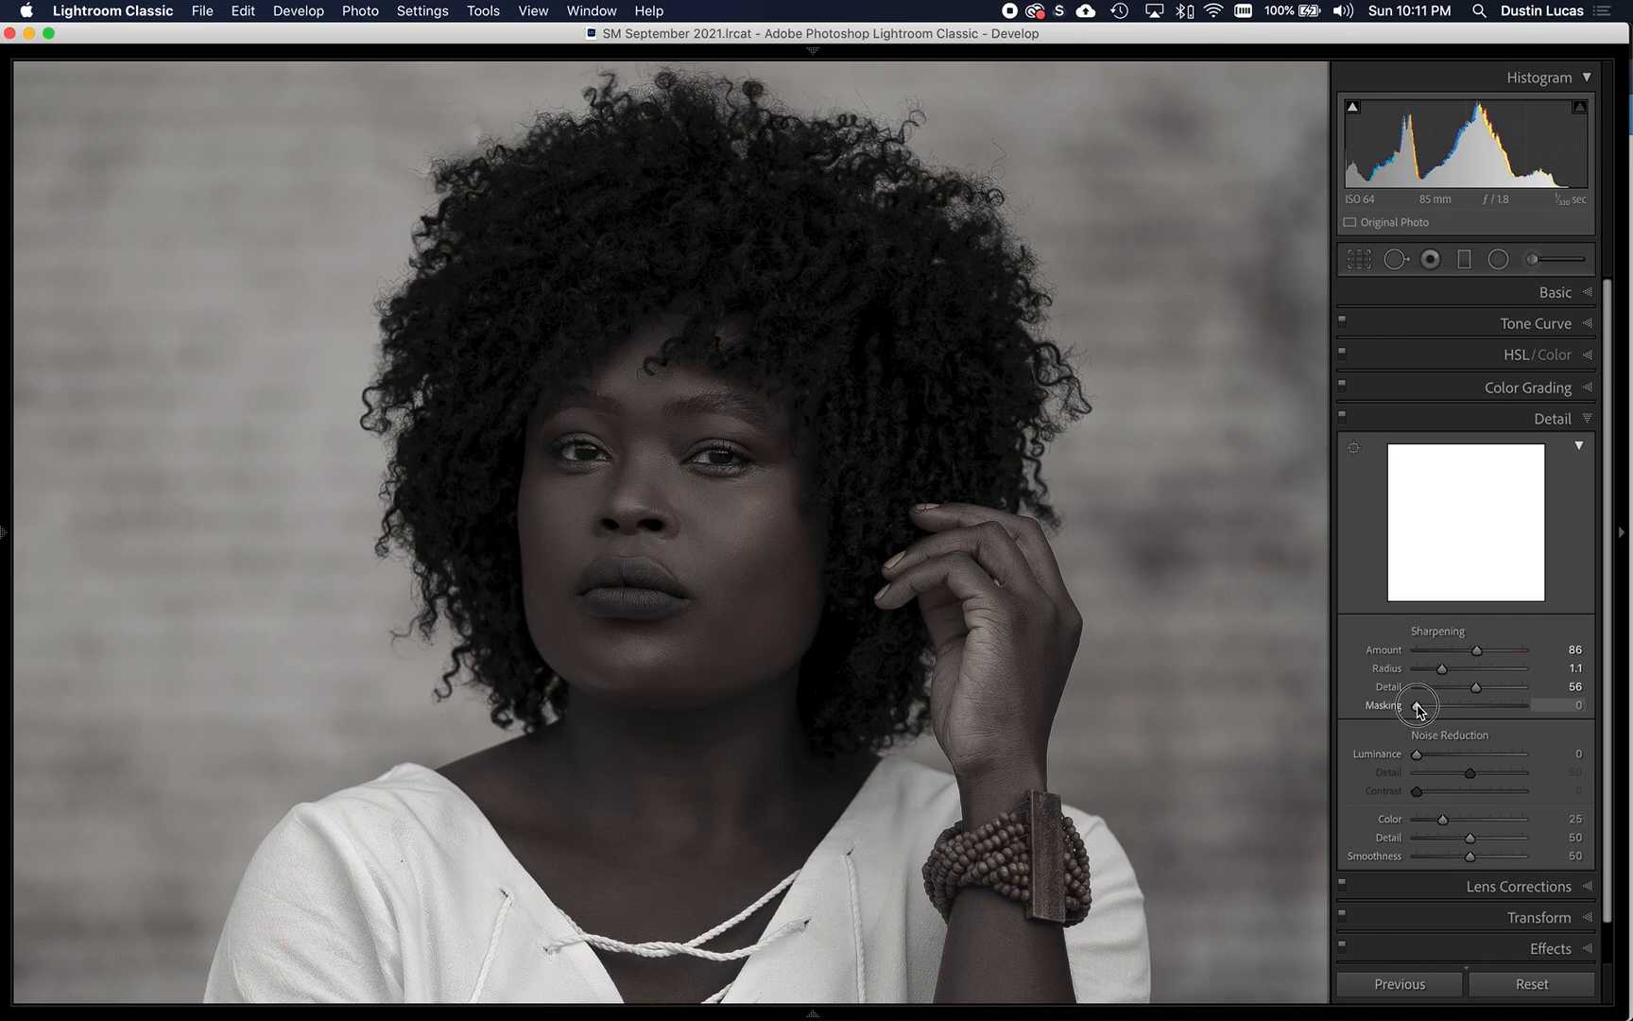
drag(1417, 705, 1458, 711)
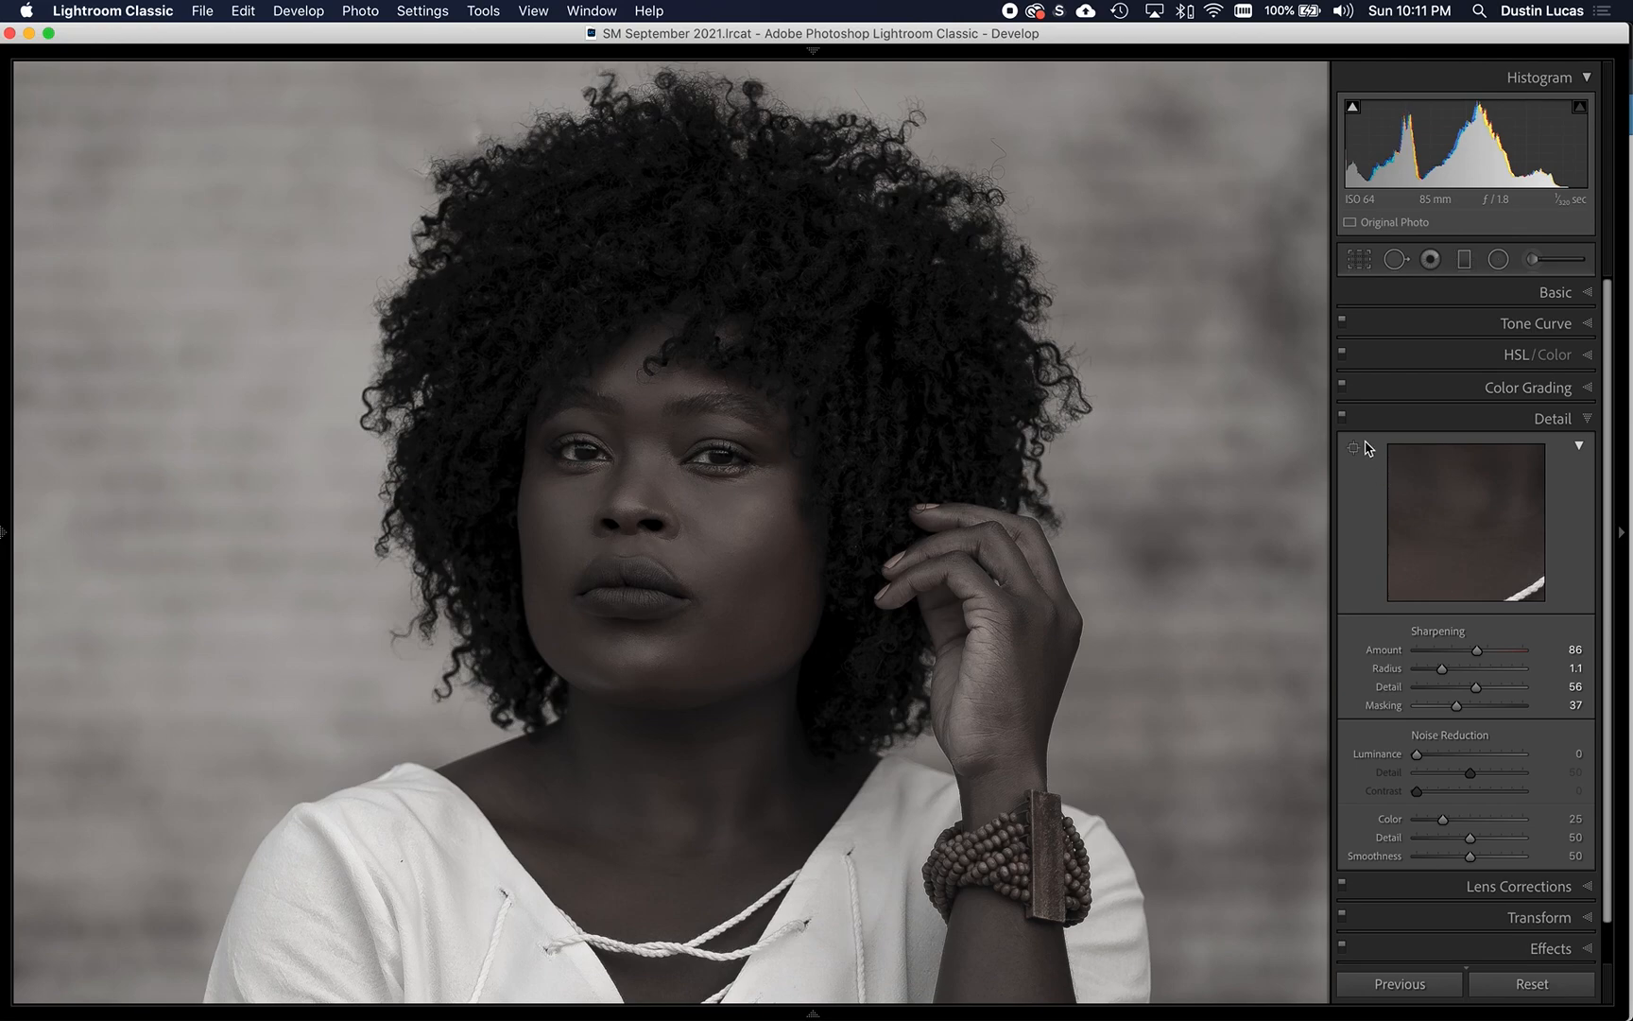
click(1342, 419)
click(1342, 418)
click(1342, 419)
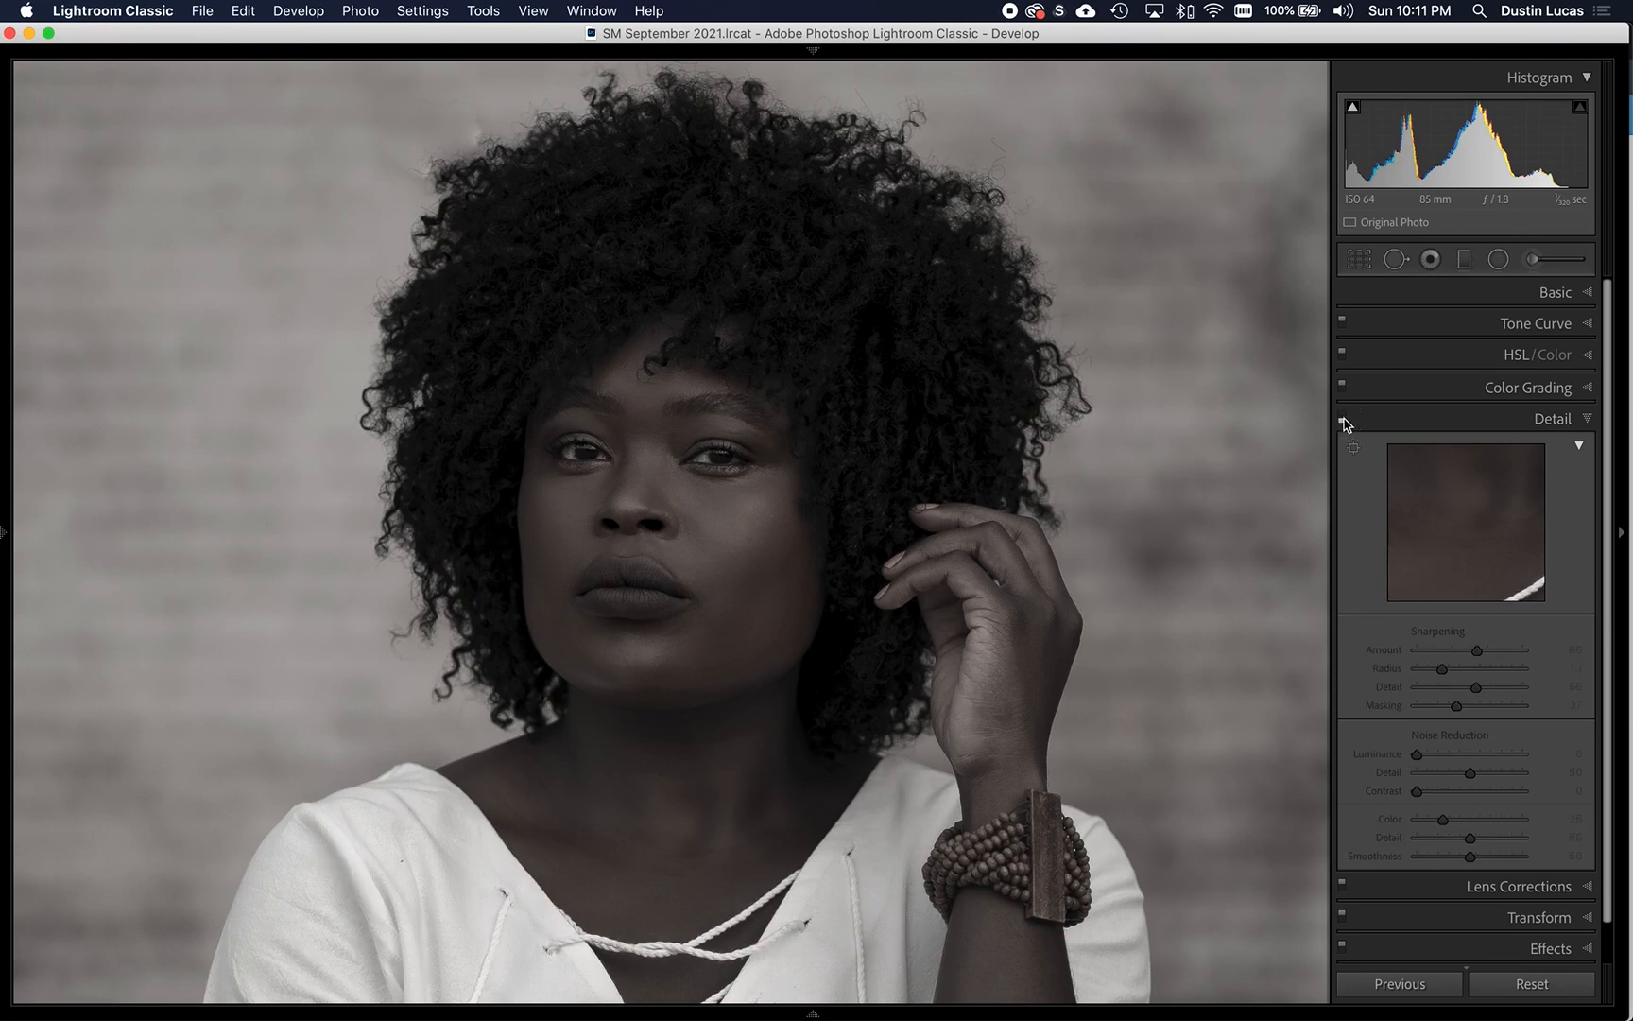
click(1342, 418)
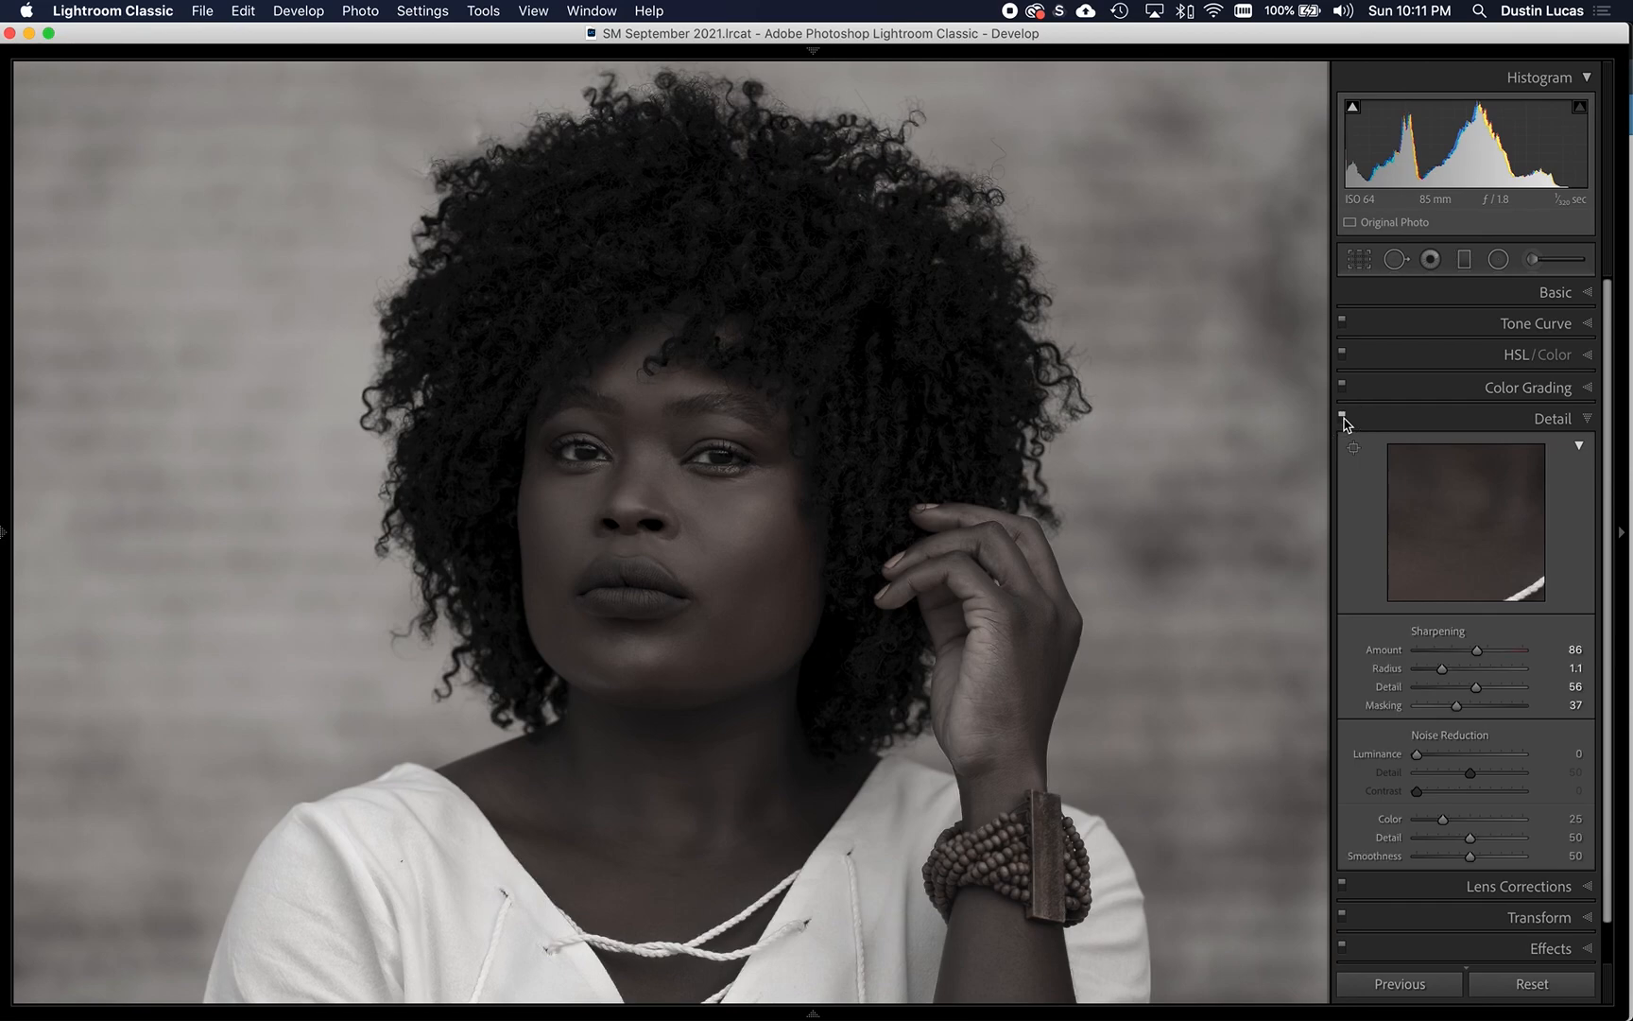
click(1342, 419)
click(1342, 419)
- Inspect the sharpening on the face and hand in a closer view with the Detail adjustments off and on
click(753, 576)
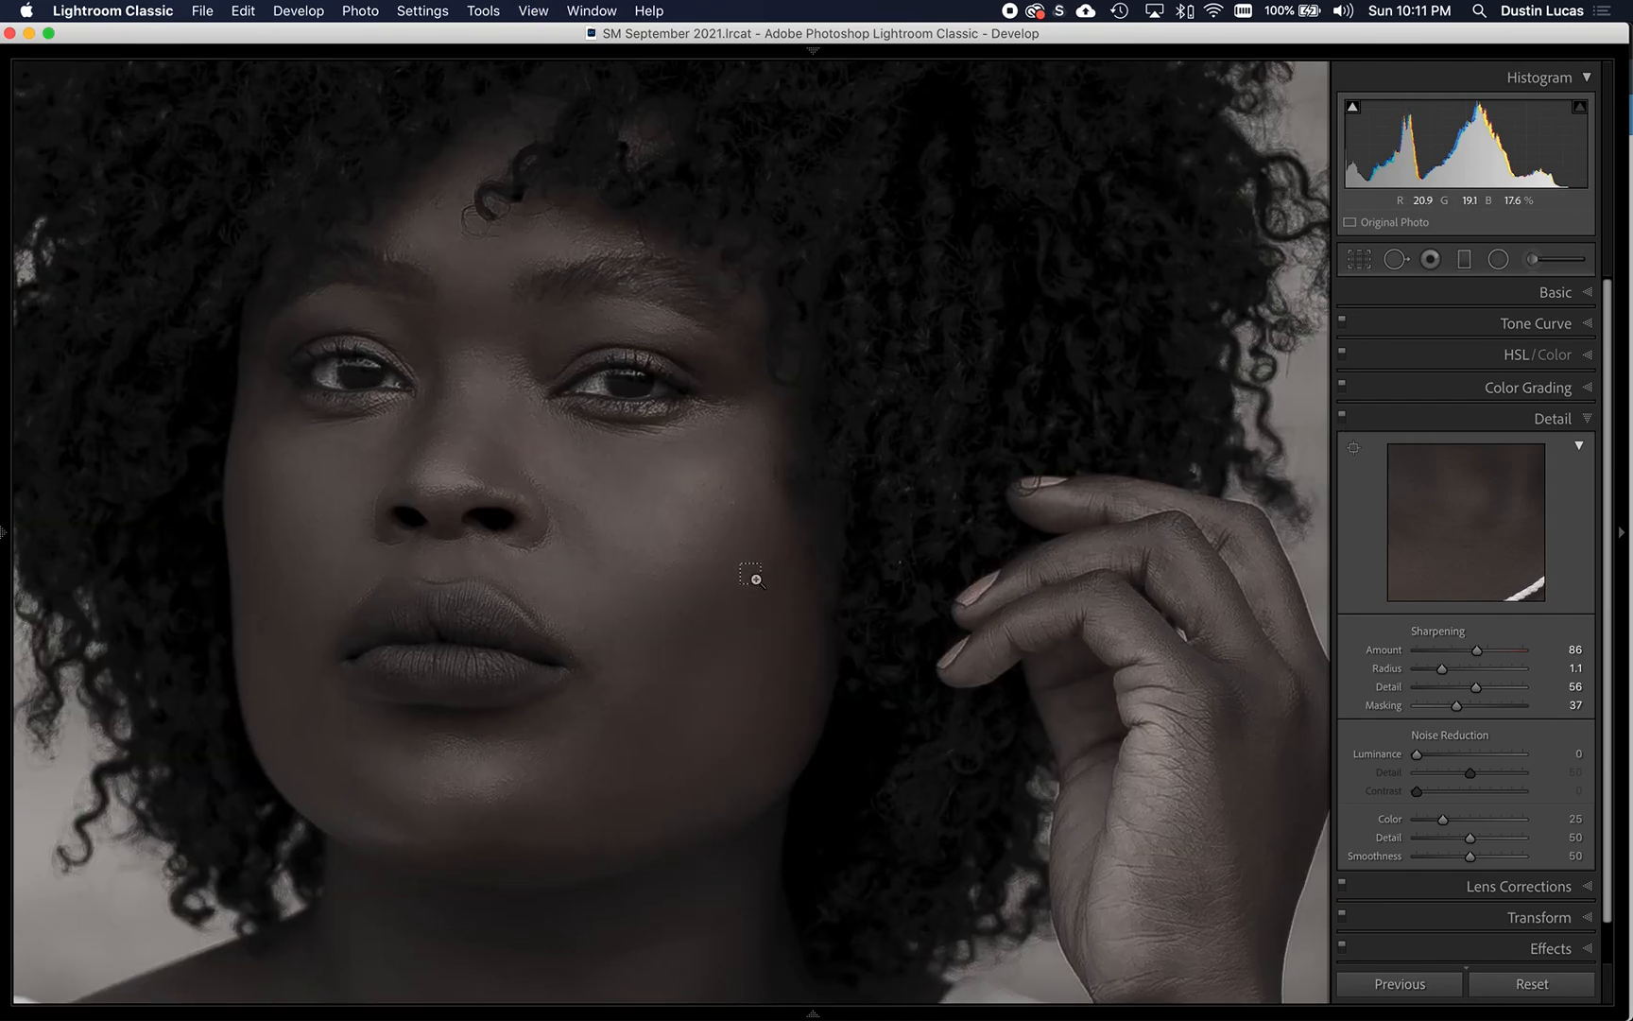
click(1341, 417)
click(1342, 418)
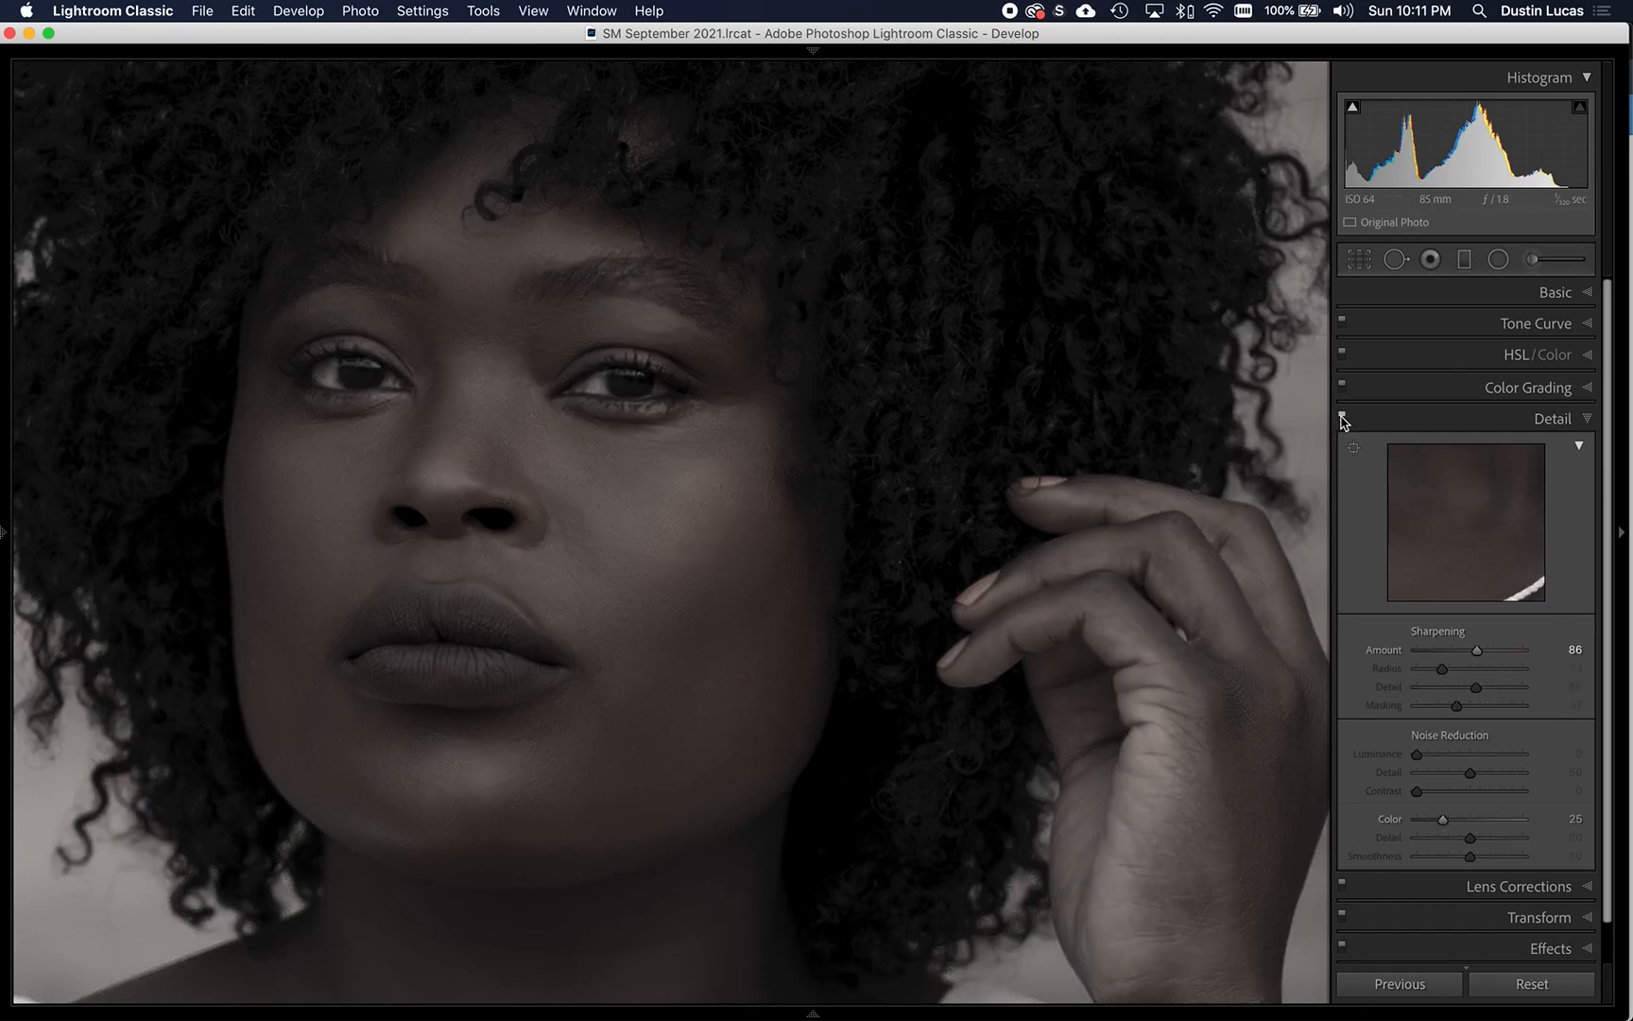
click(1342, 416)
click(1342, 417)
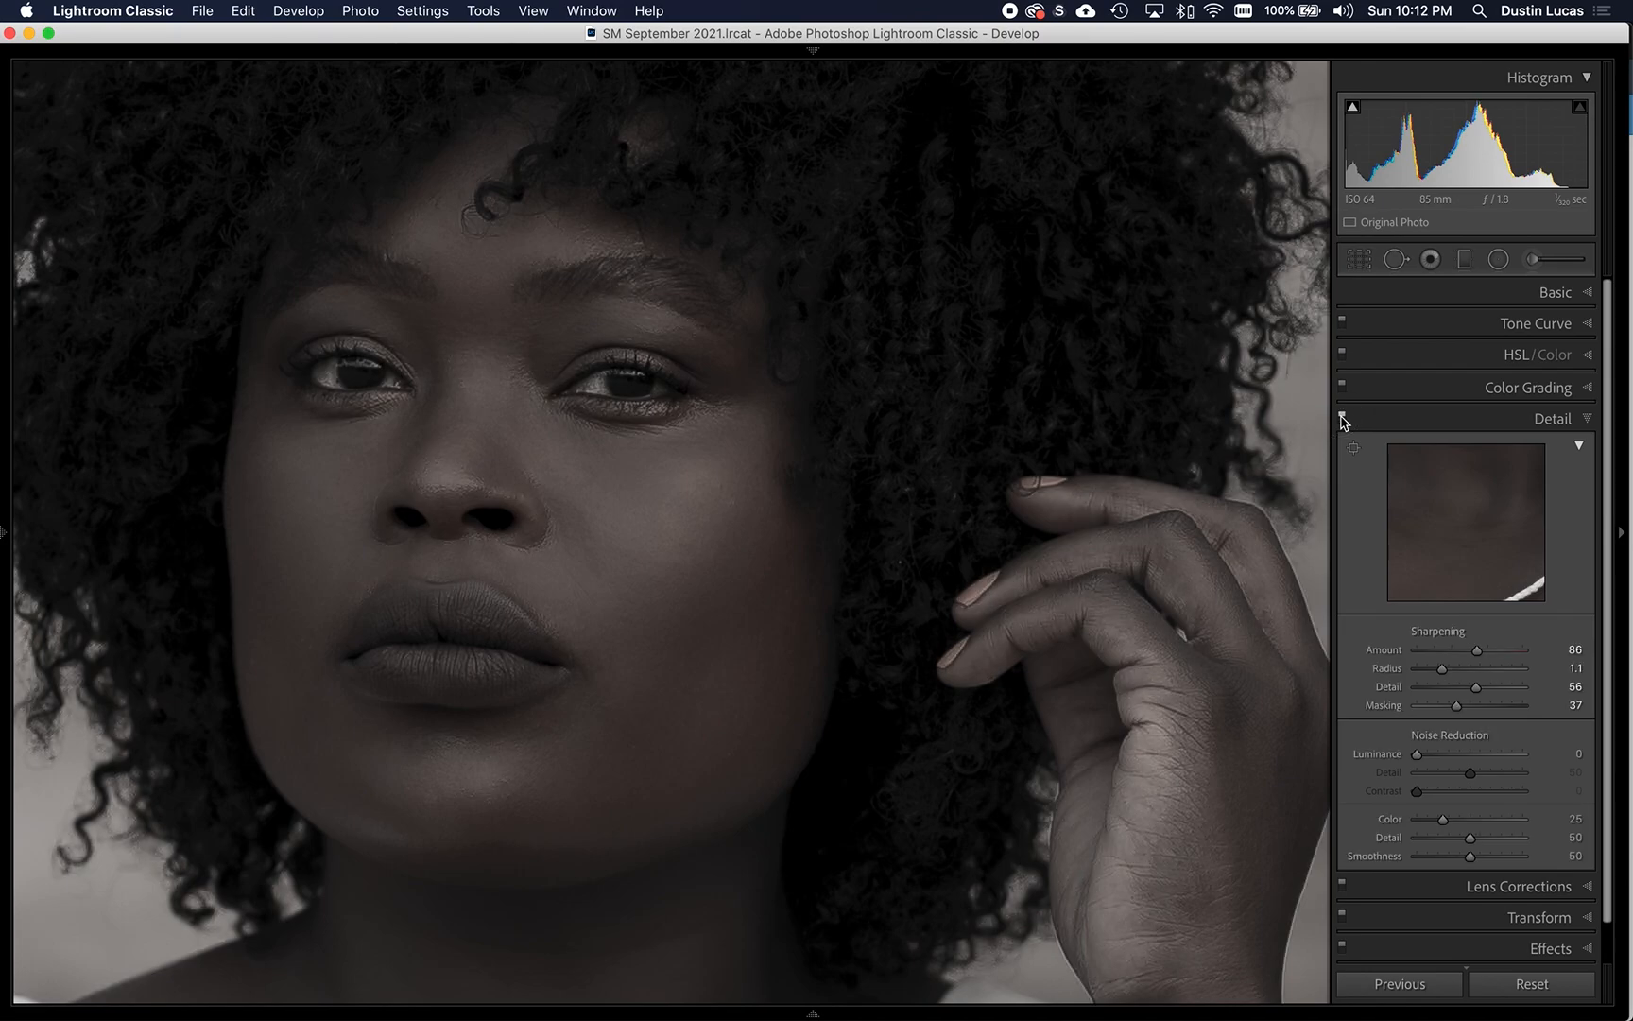
key(z)
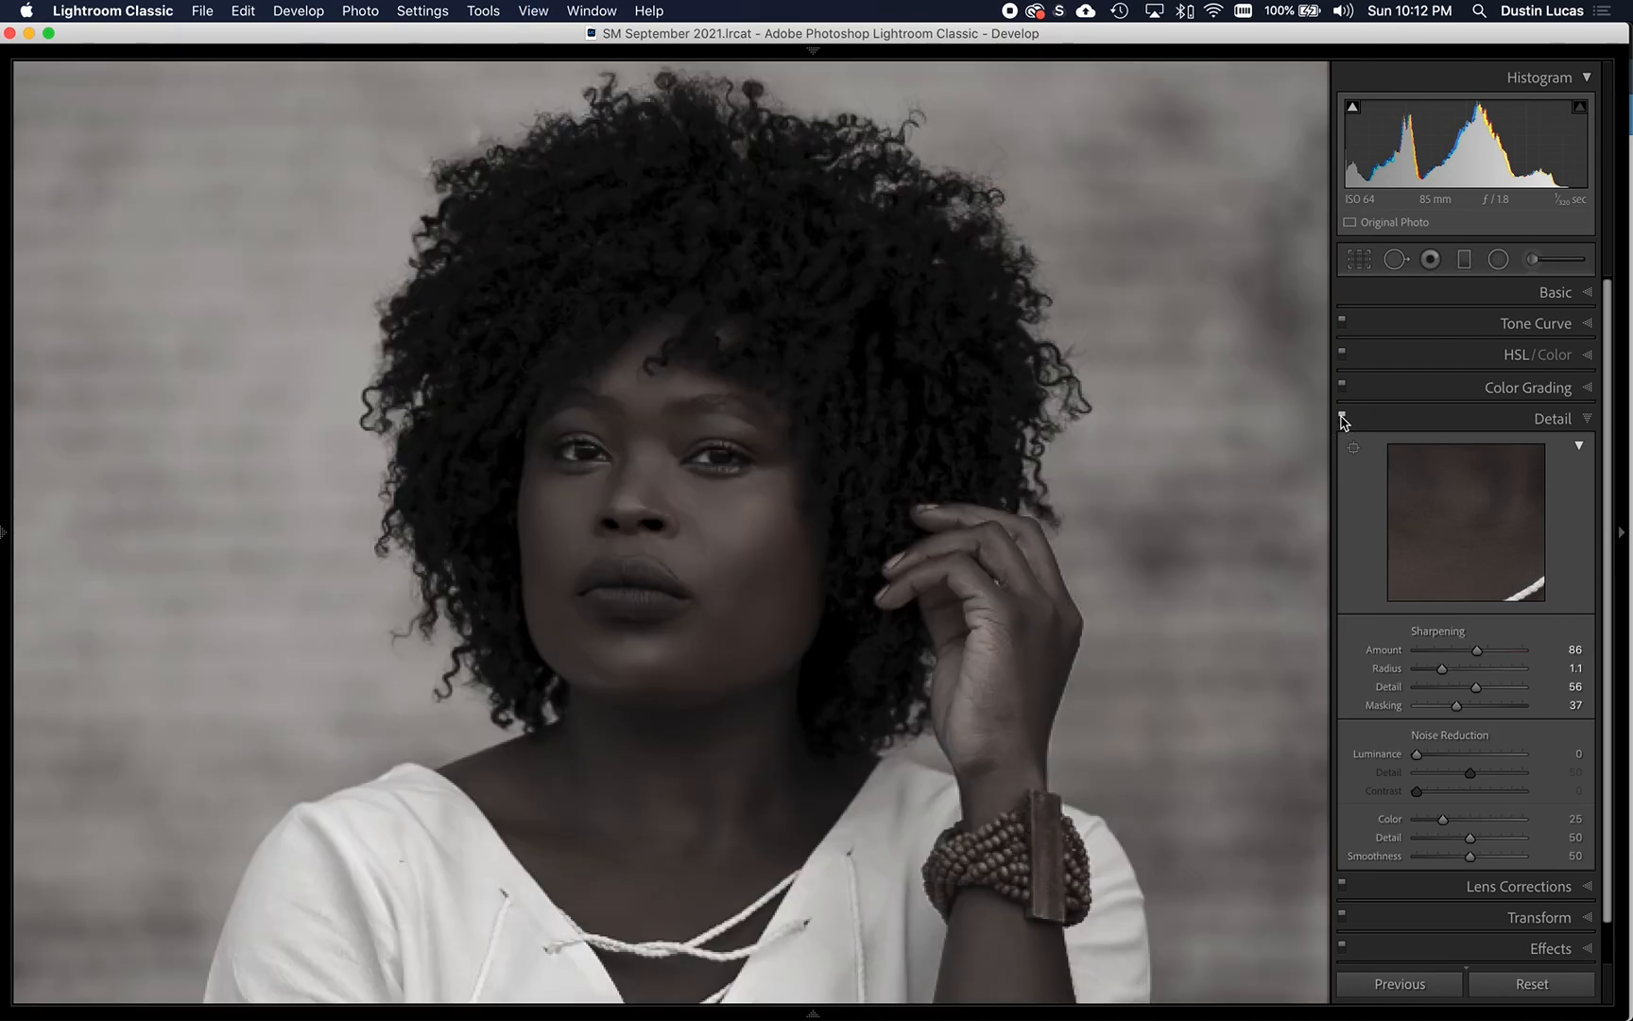
- View the whole photo and compare the edited version with its original state
click(709, 492)
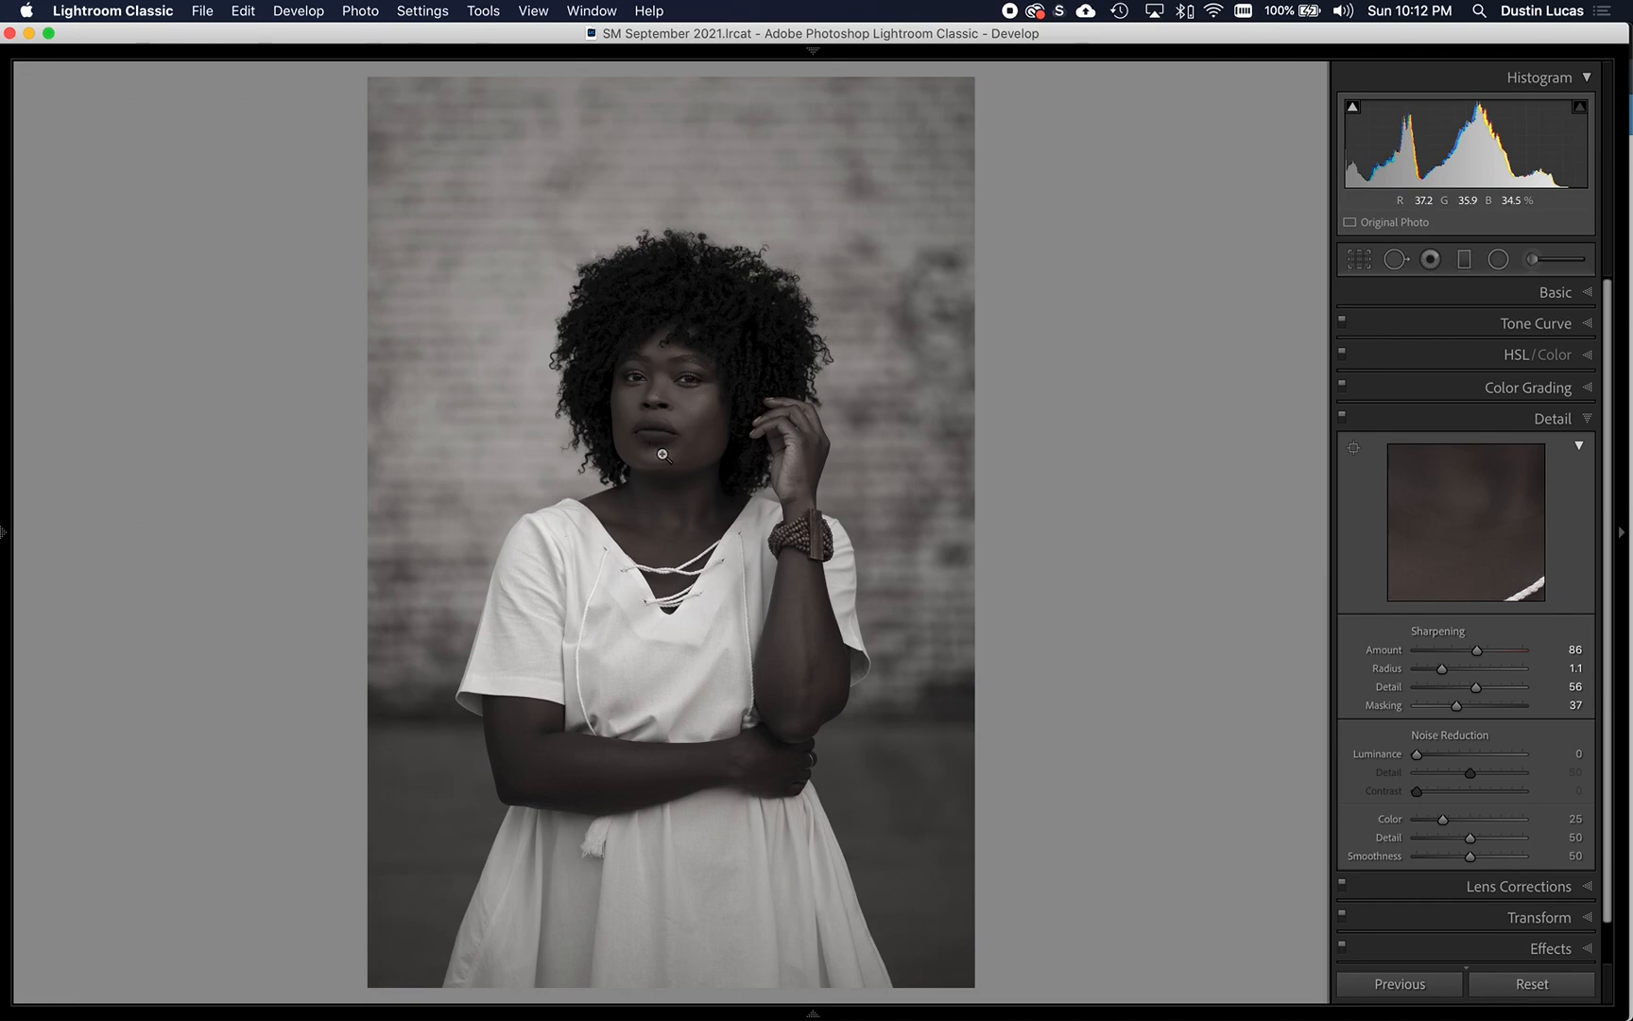
key(backslash)
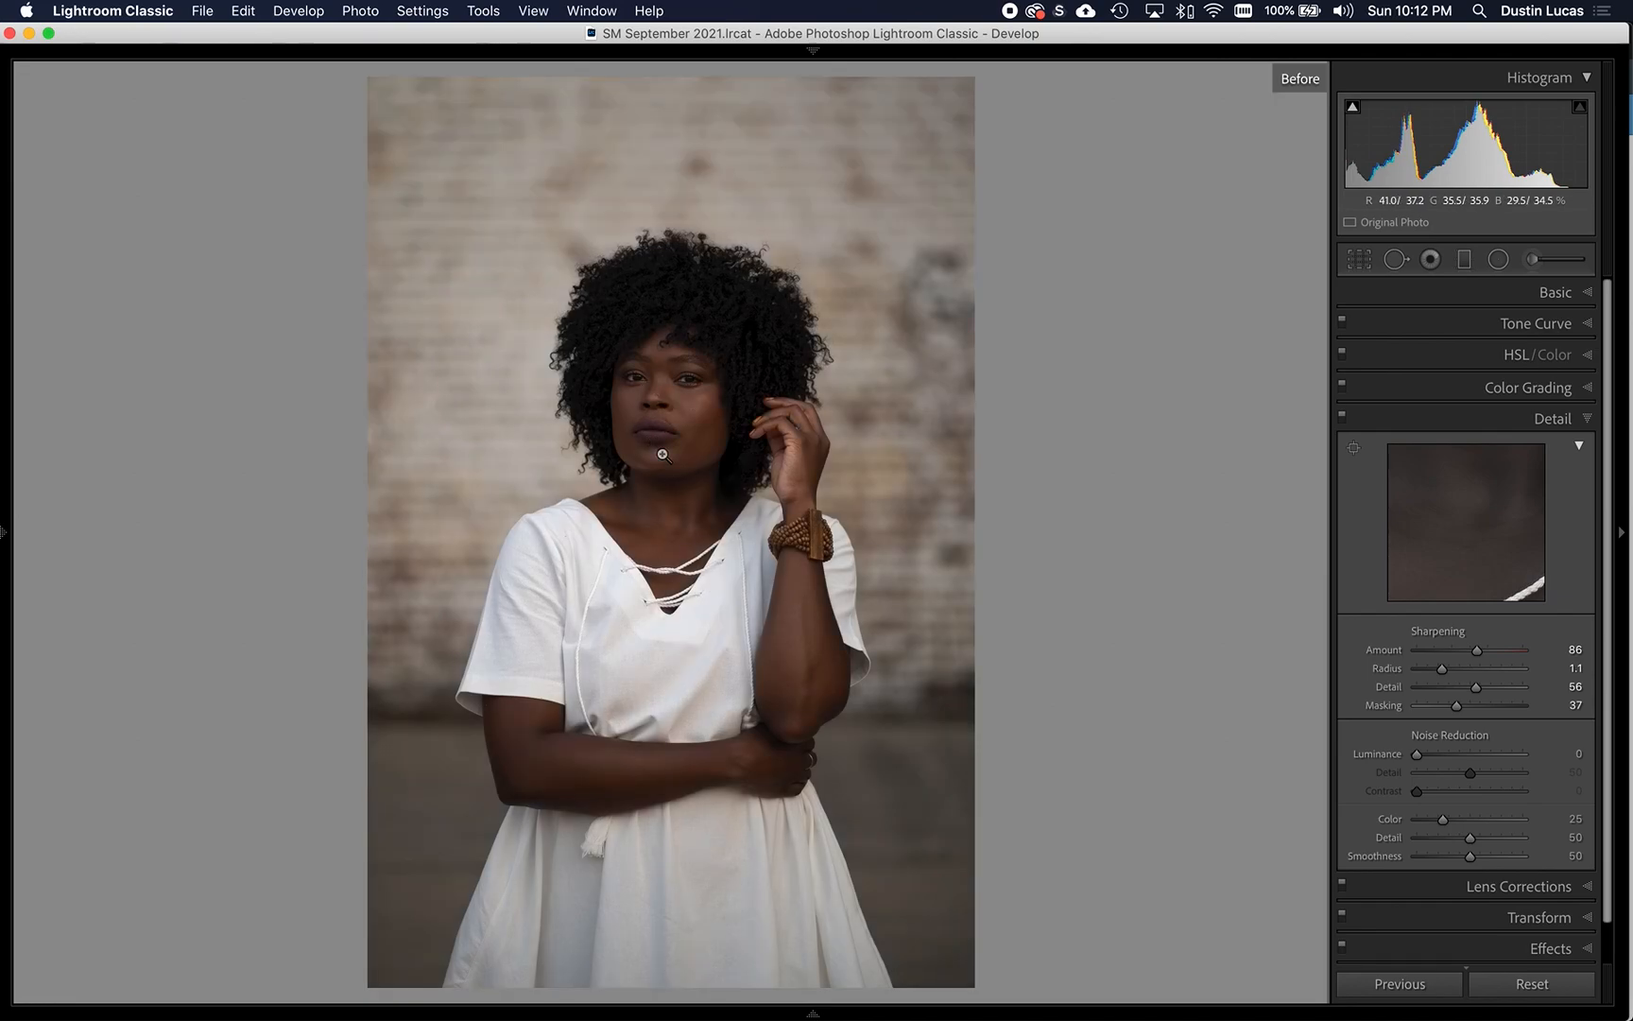
key(backslash)
key(backslash)
key(backslash)
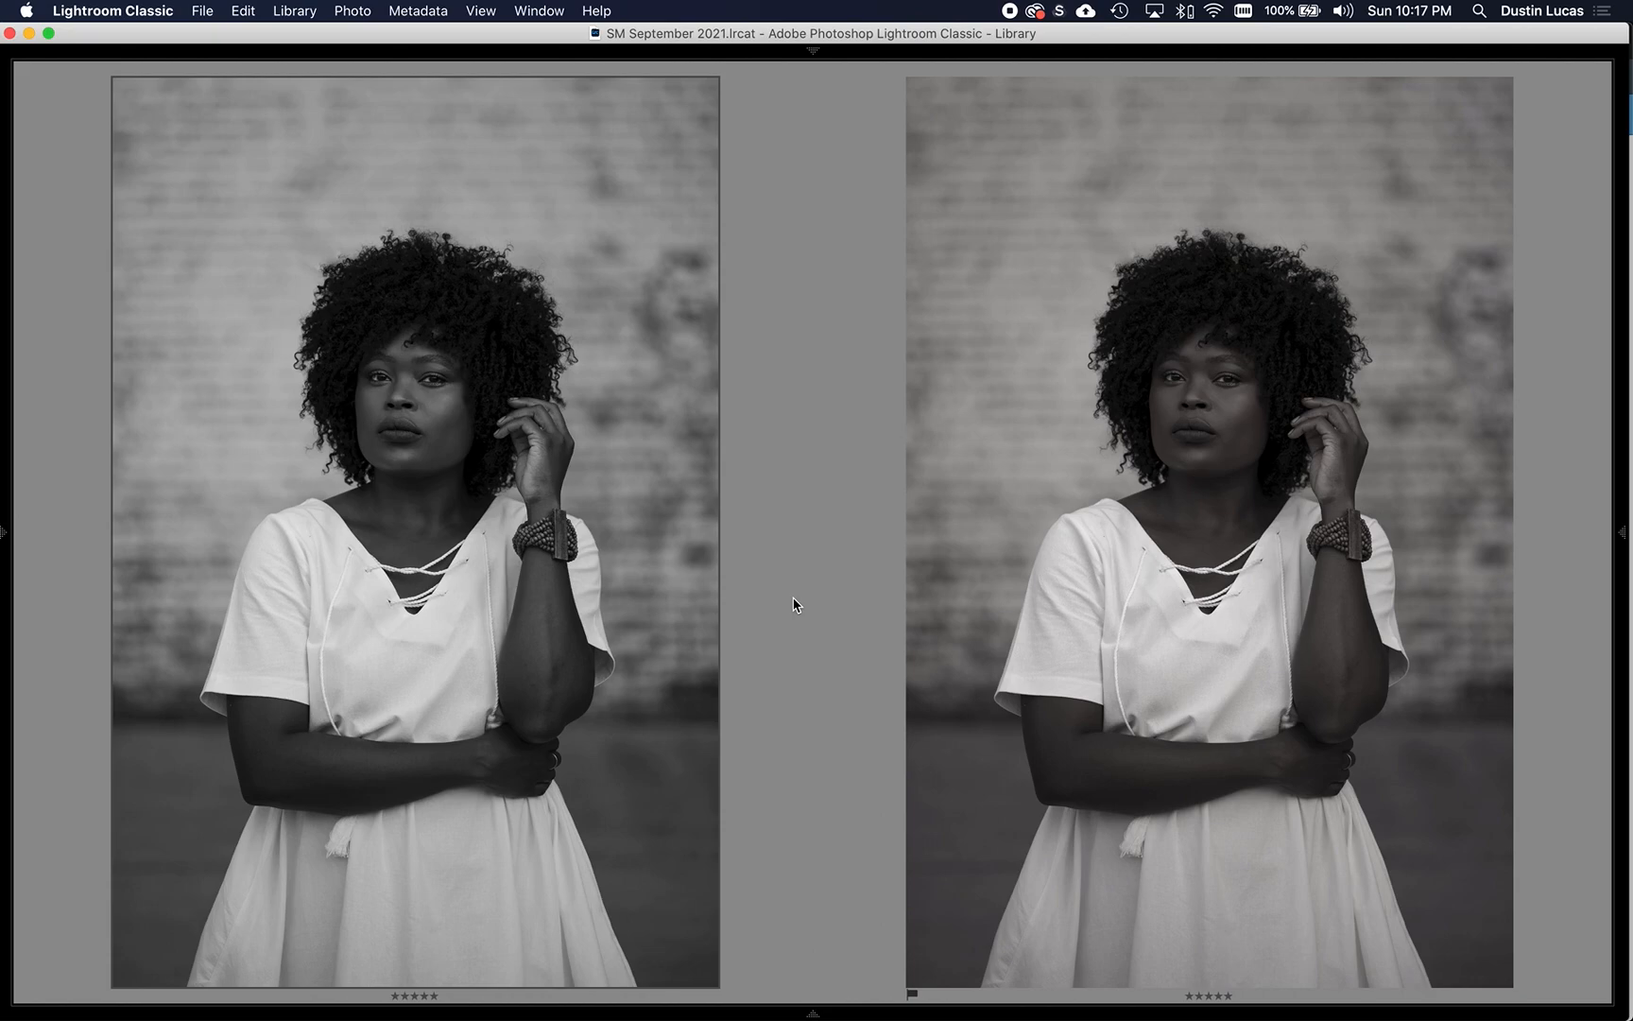
- Open the black-and-white copy in Develop, switch to the desaturated color version, and compare it with its original state
key(d)
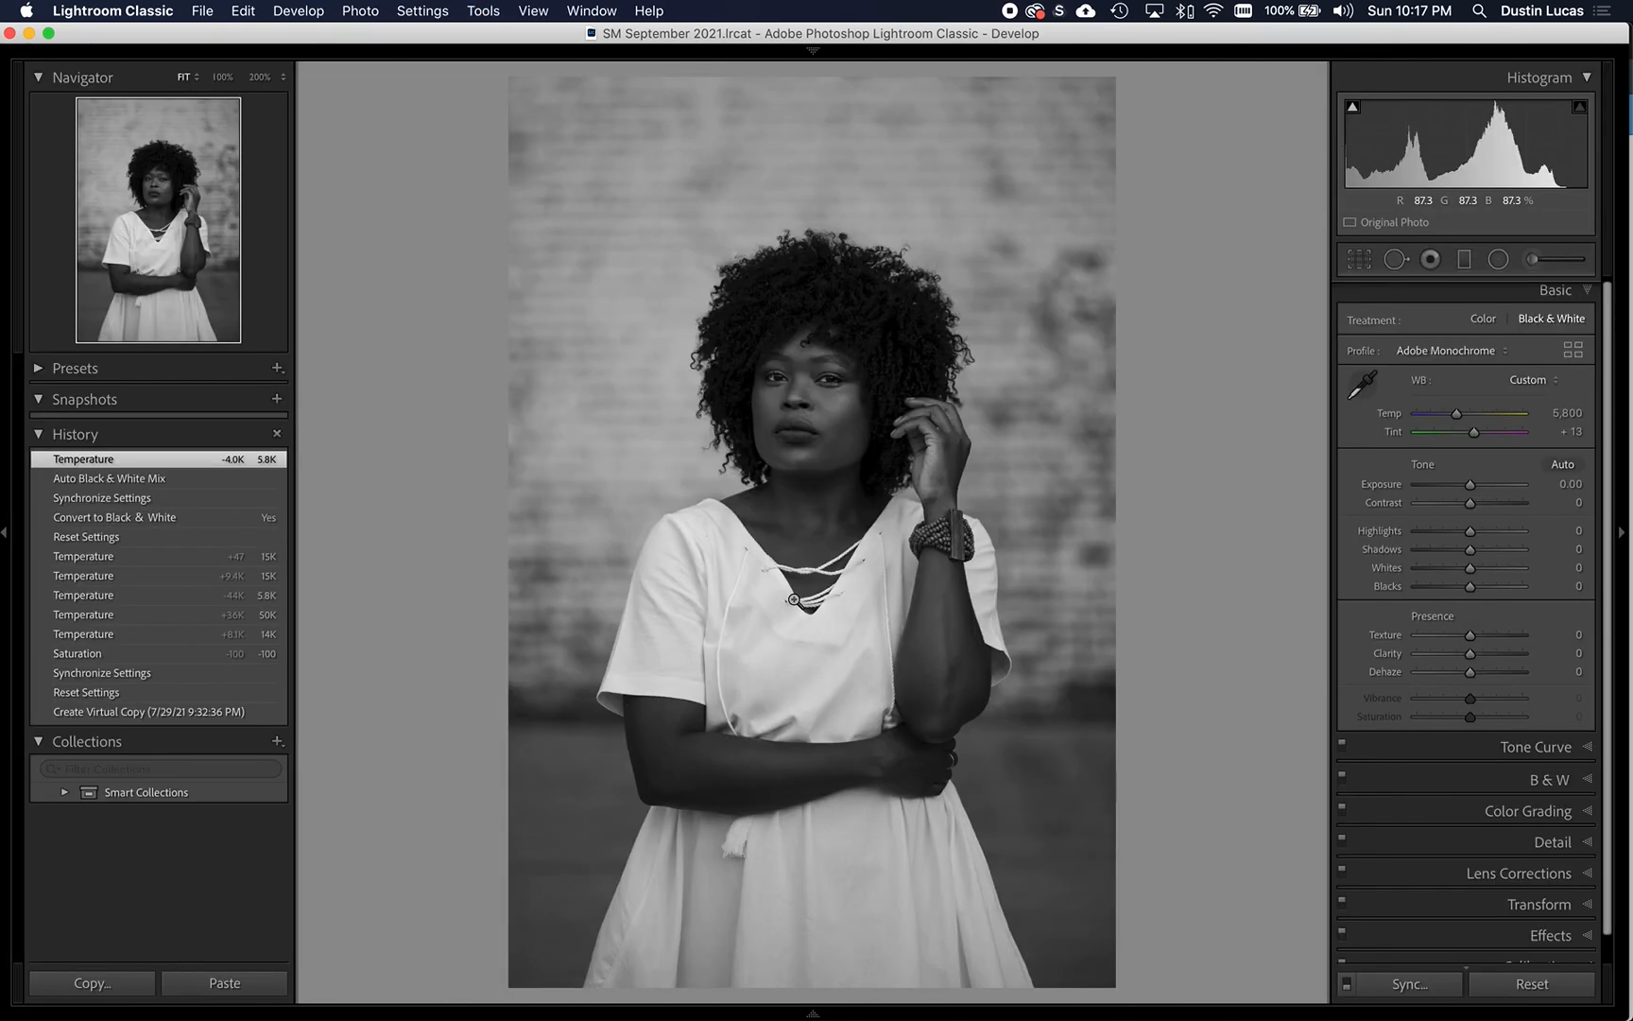
key(Left)
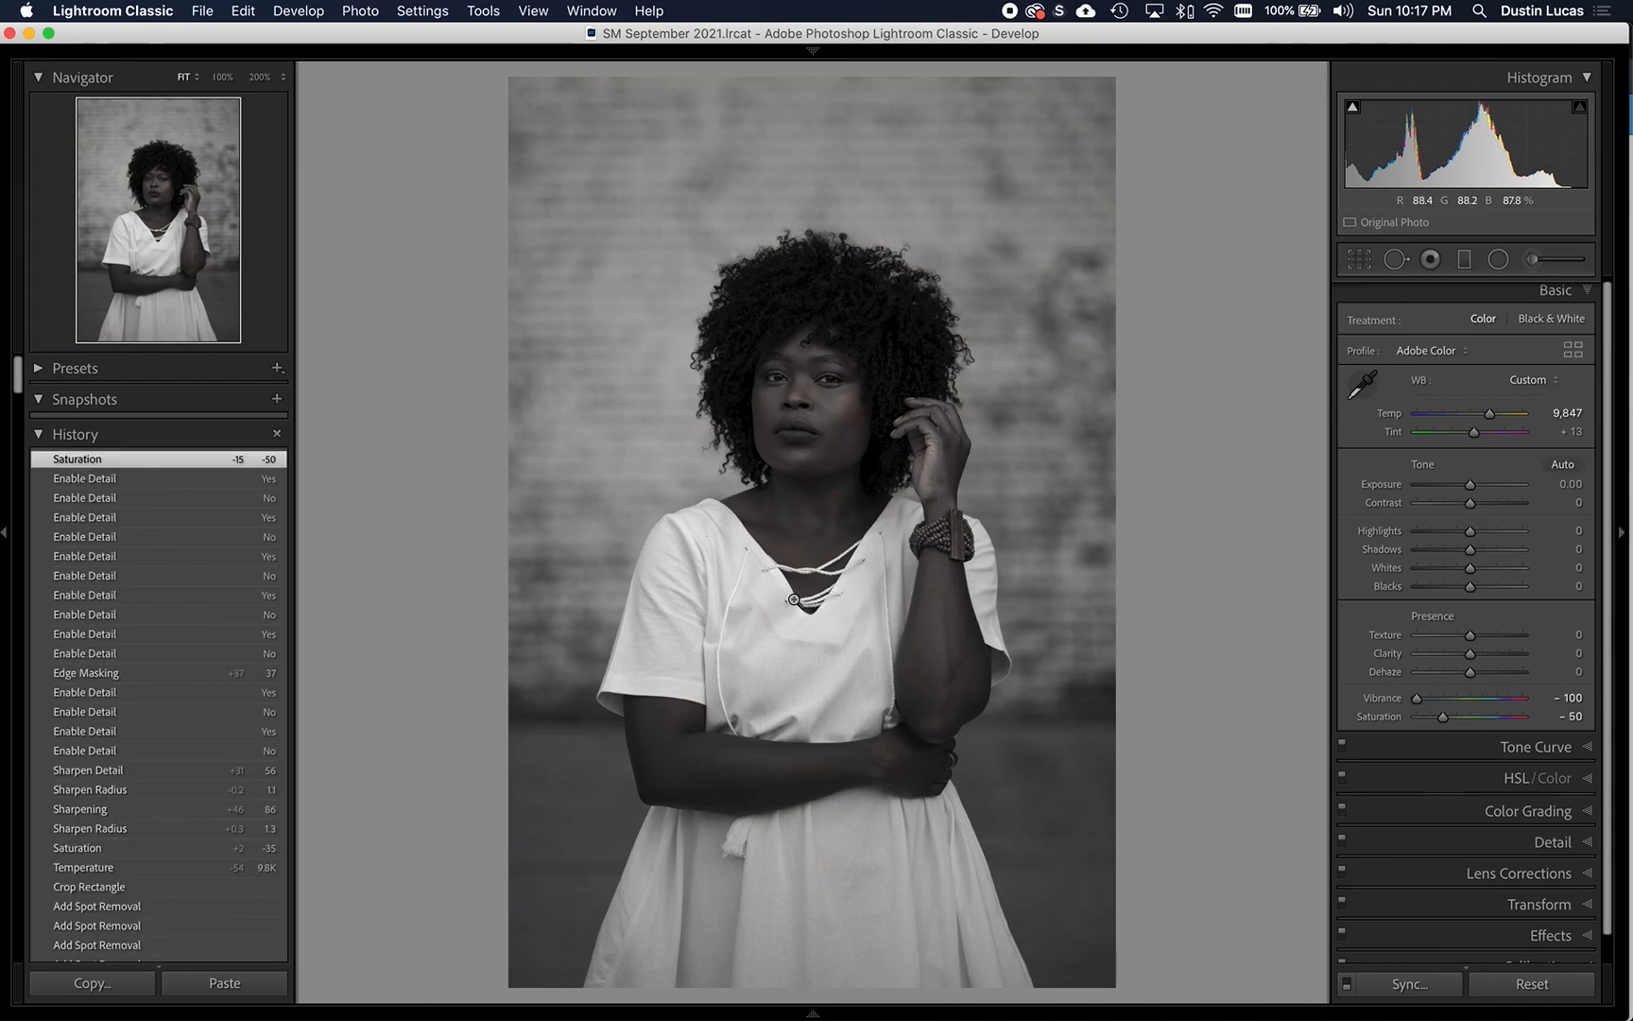
key(backslash)
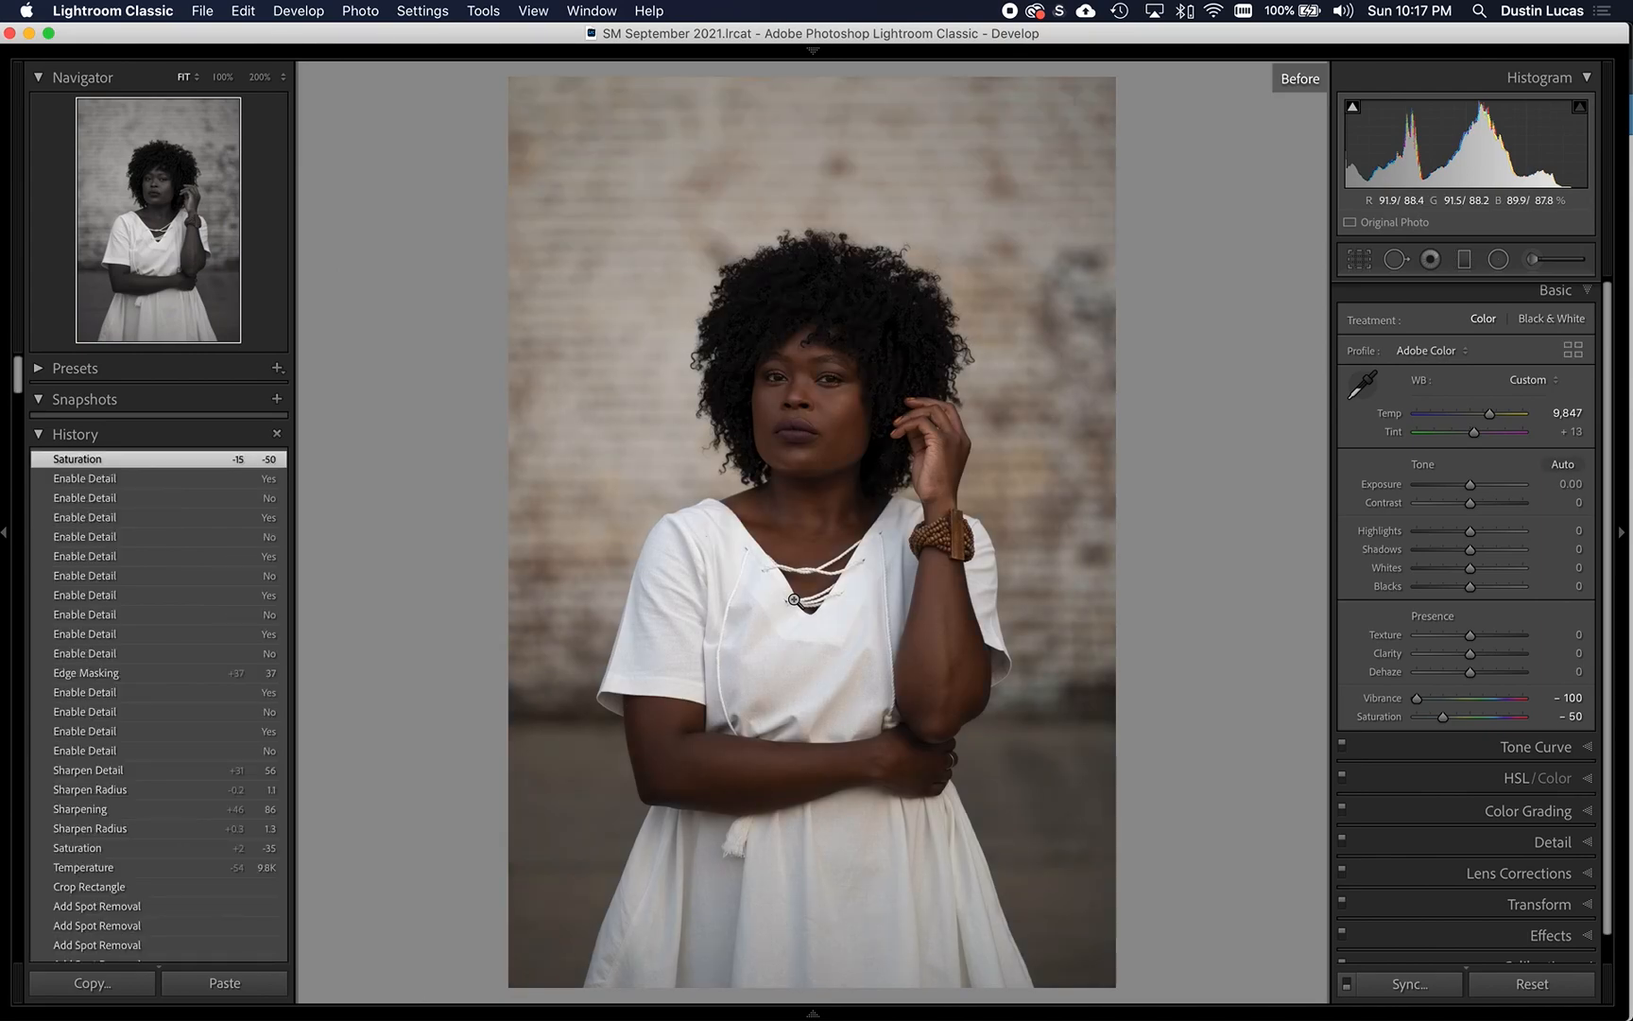
key(backslash)
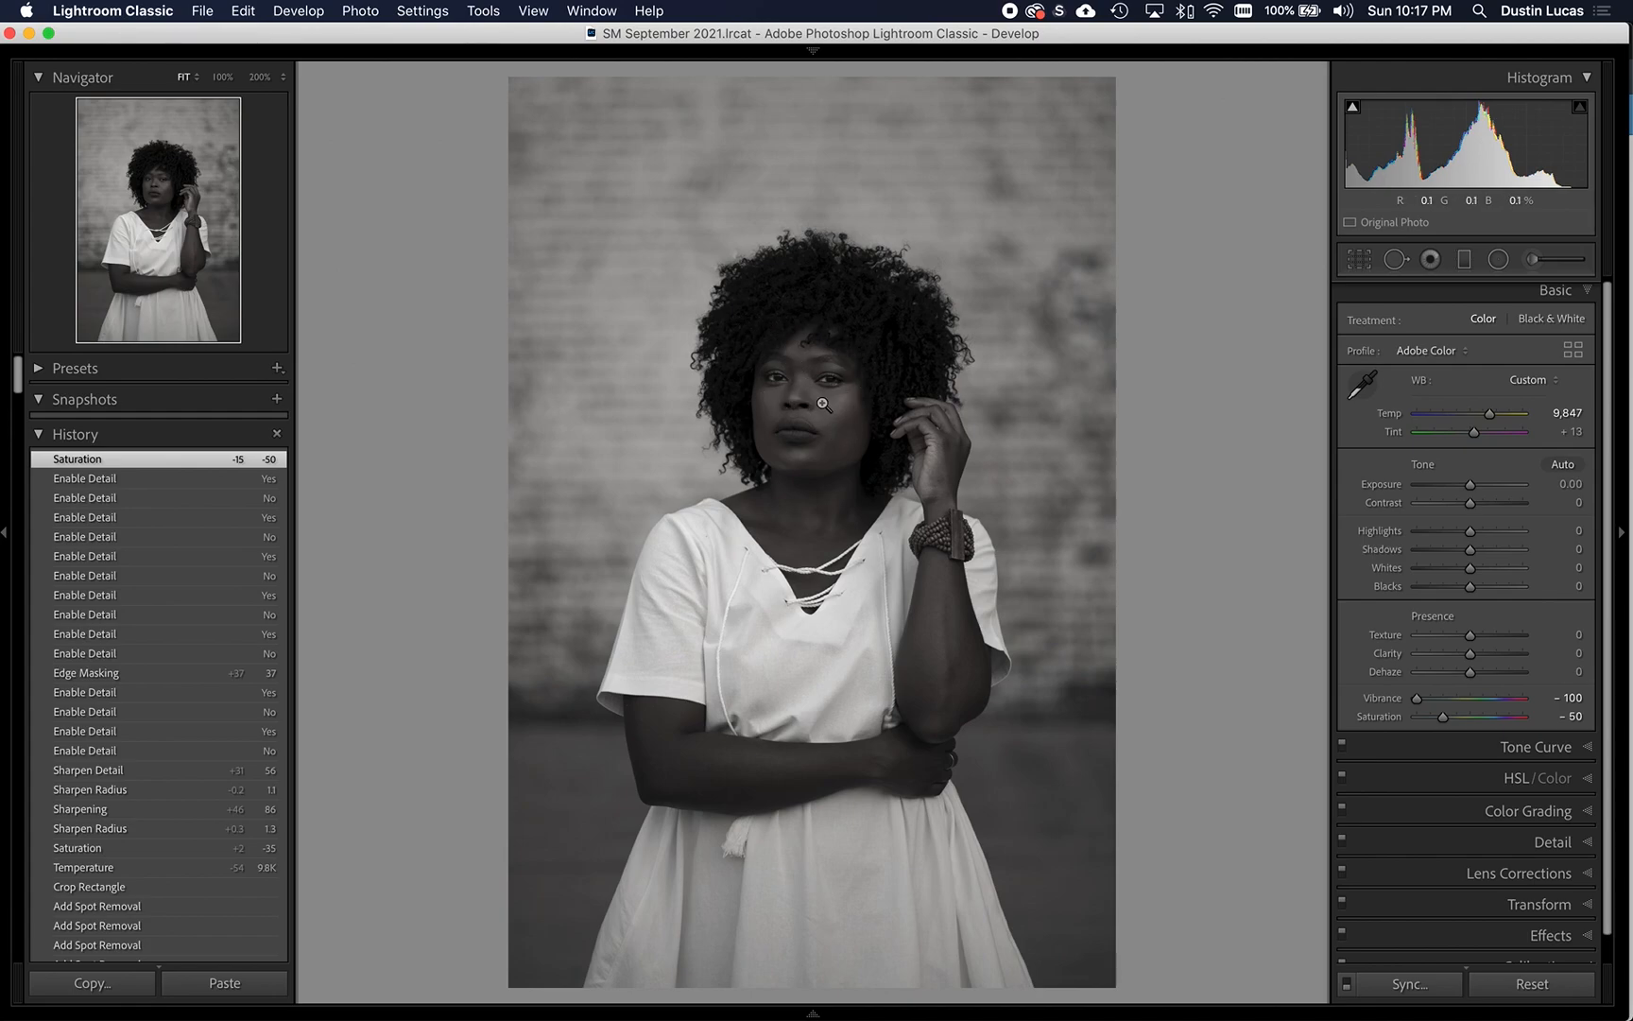
- Compare the color version before and after editing with the side panels hidden, in full view and close on the face
key(Tab)
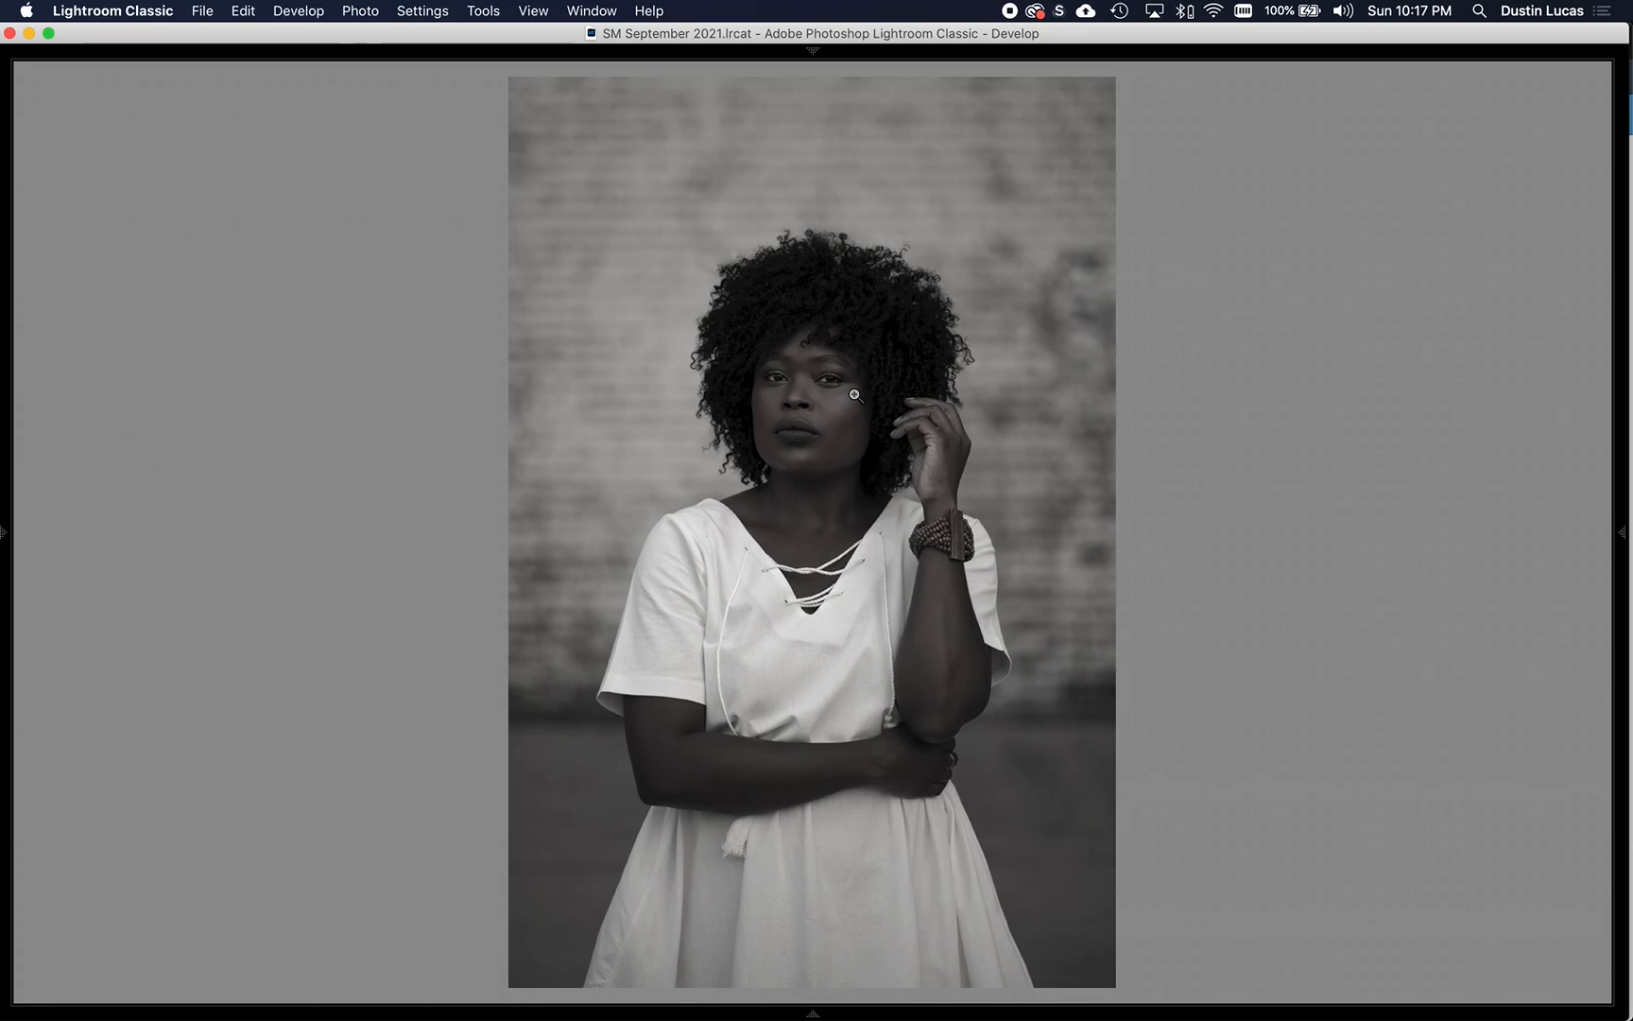
key(backslash)
key(backslash)
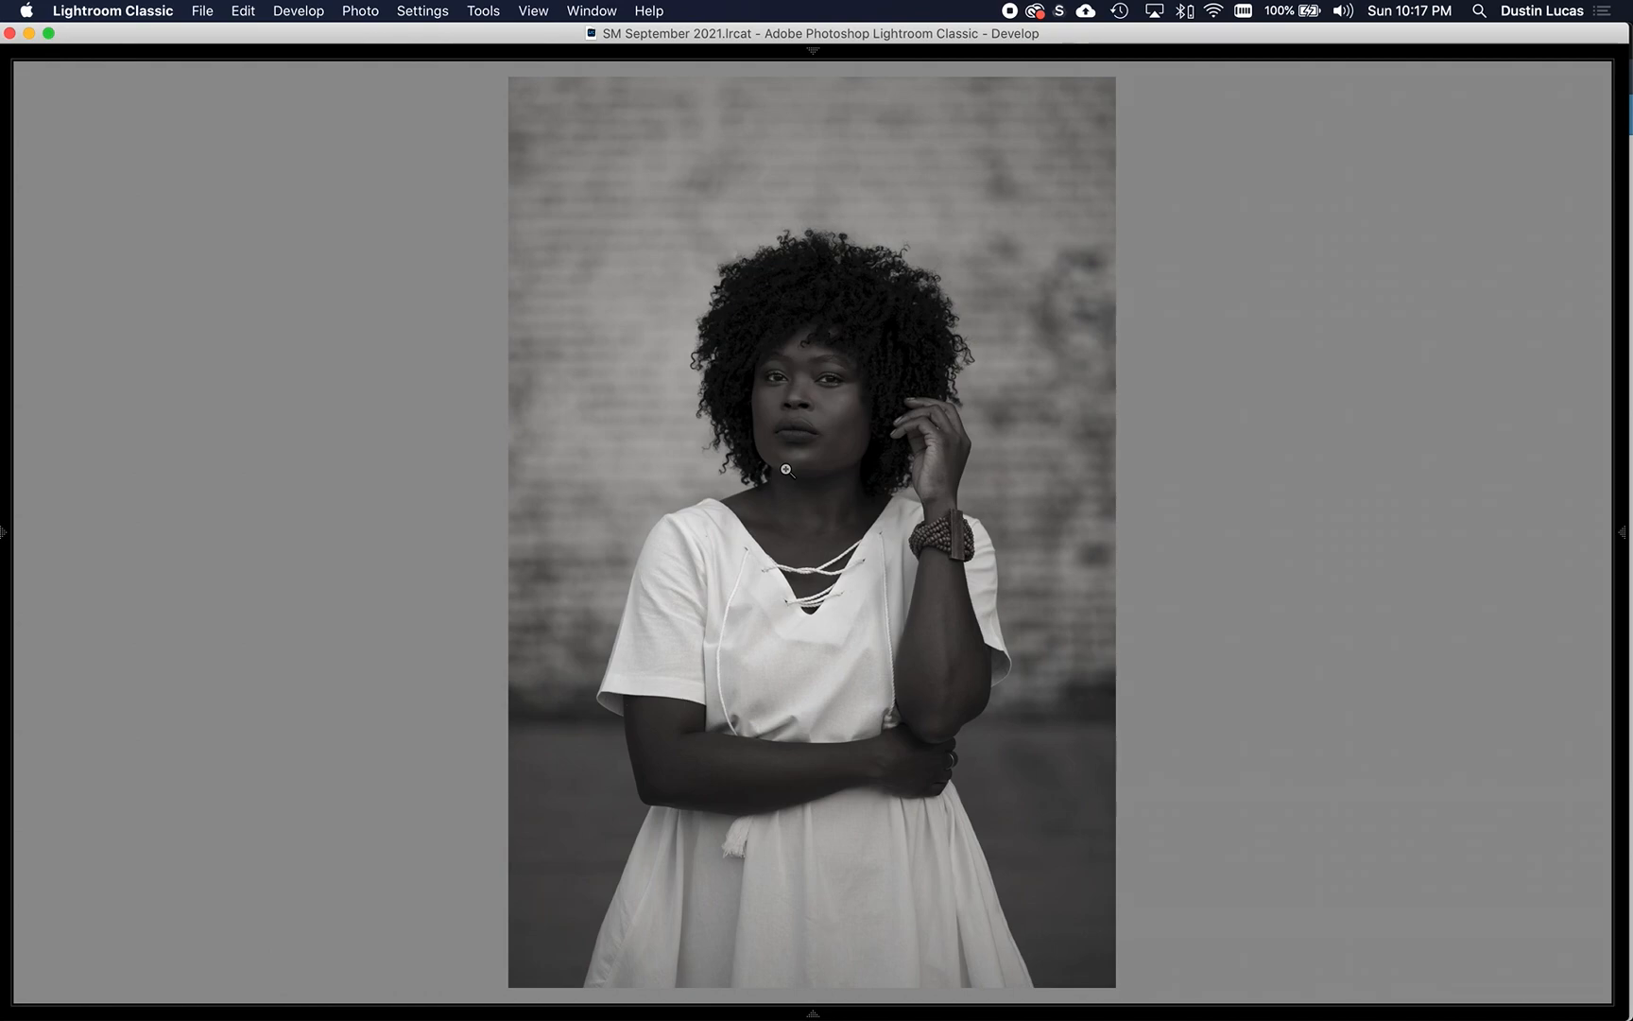
click(793, 425)
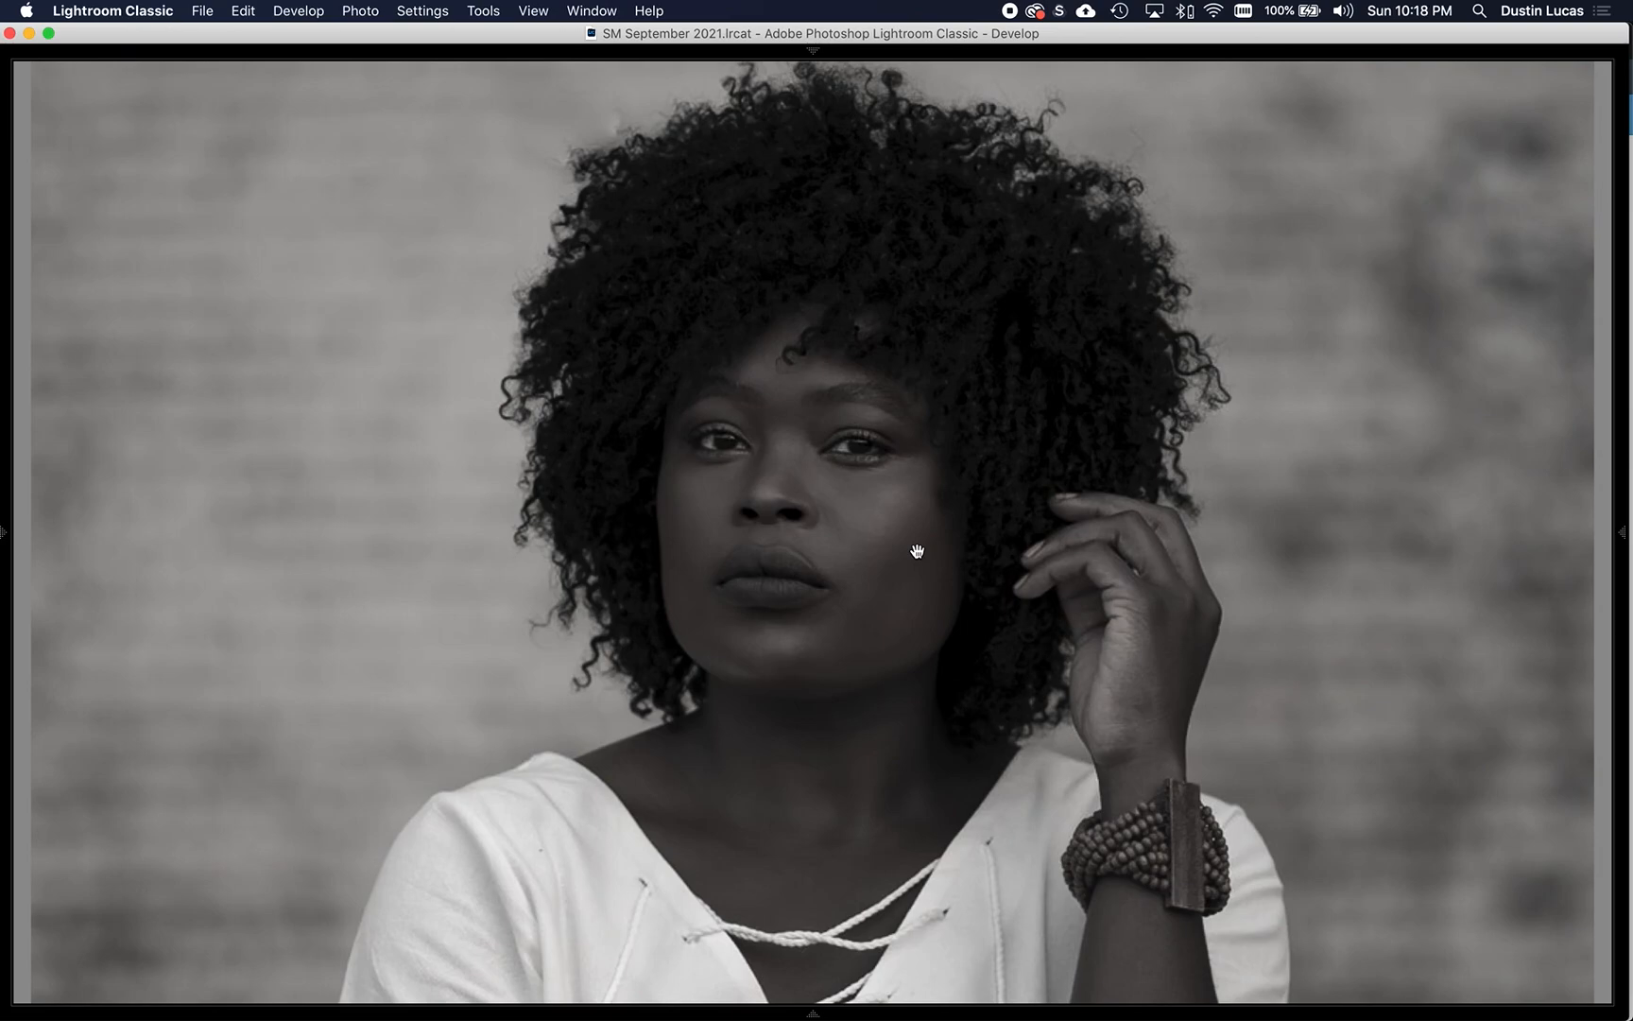
key(backslash)
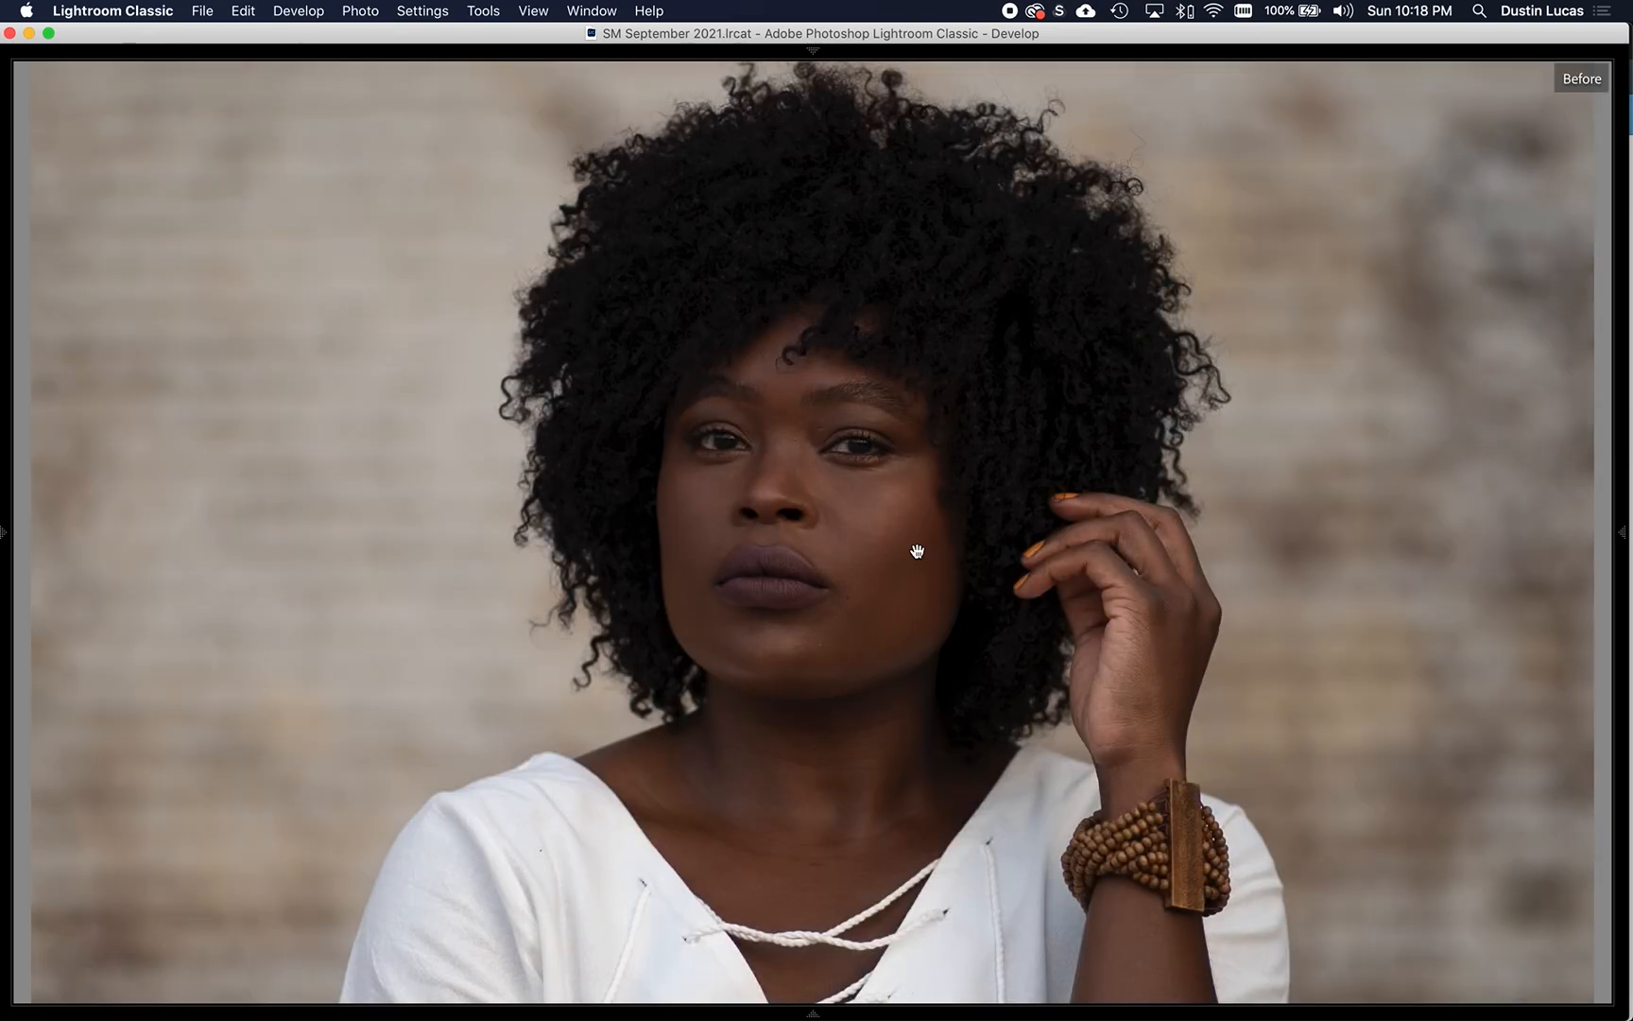